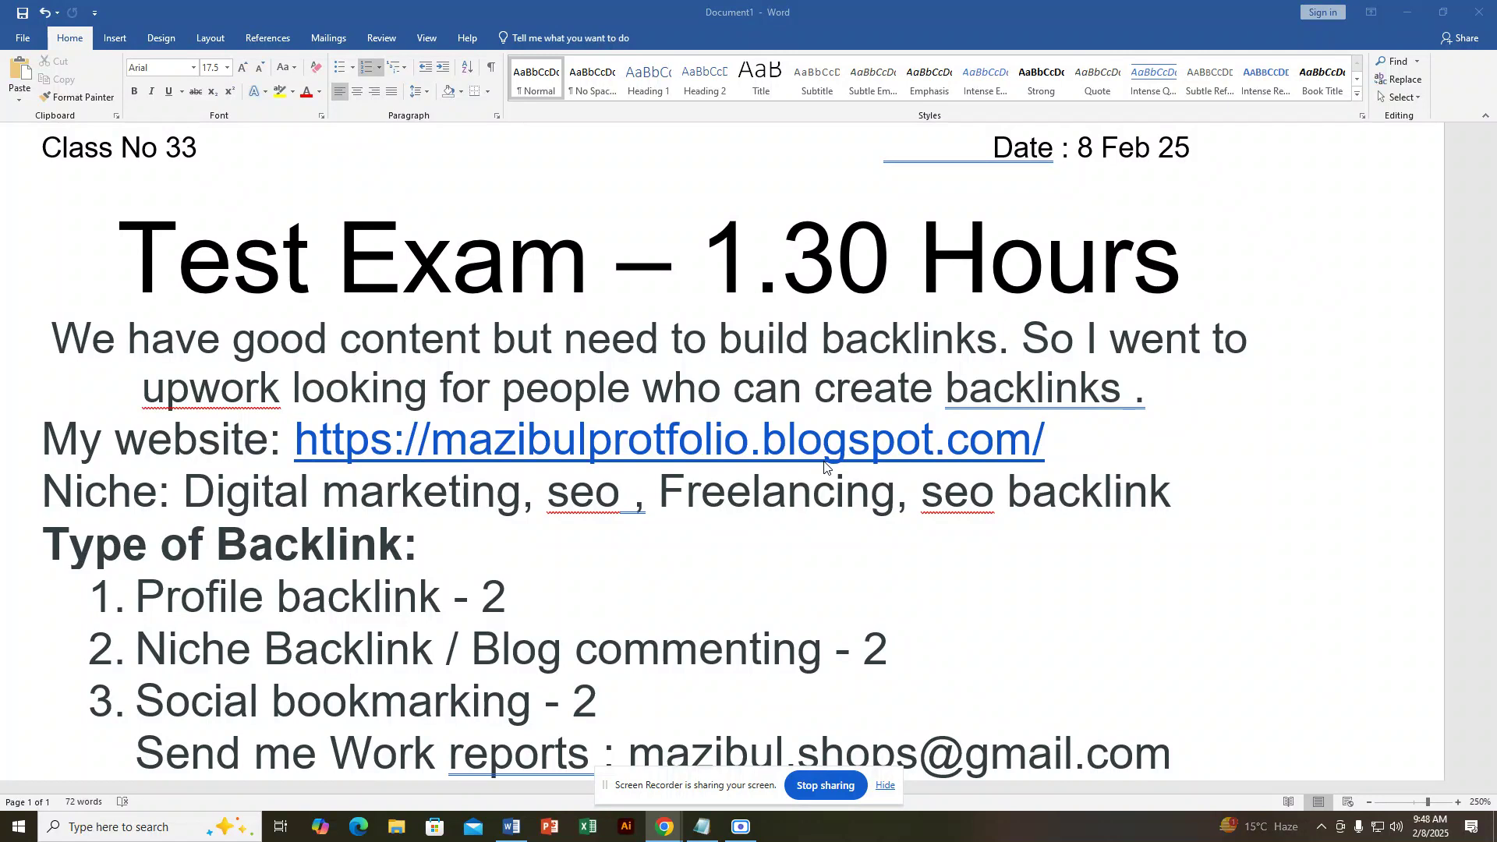
{"action": "left_click", "coordinate": [1179, 268]}
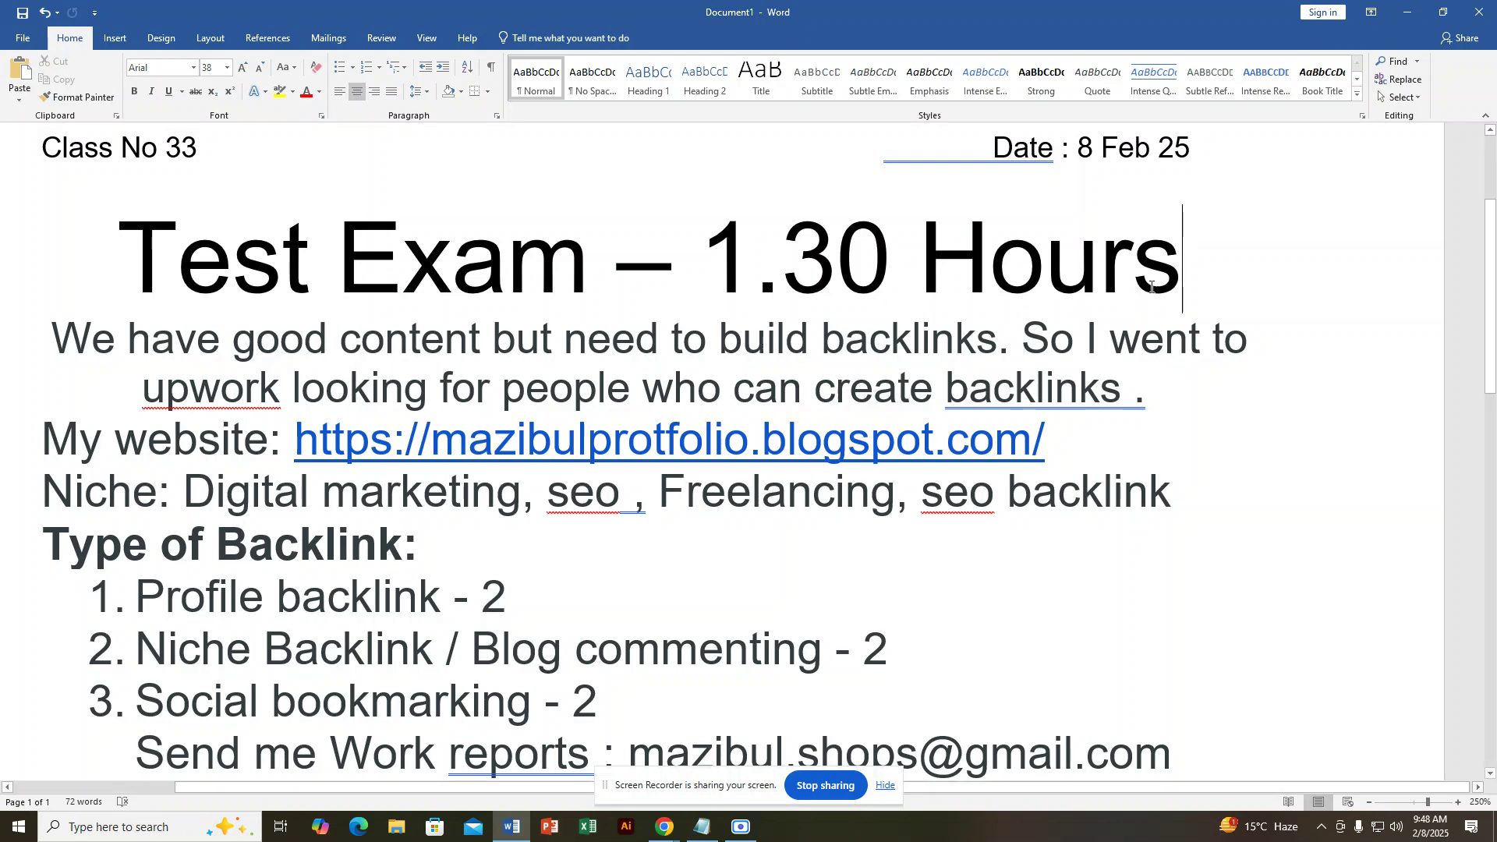
{"action": "left_click", "coordinate": [815, 388]}
{"action": "left_click", "coordinate": [1066, 435]}
{"action": "double_click", "coordinate": [1064, 436]}
{"action": "left_click", "coordinate": [1063, 437]}
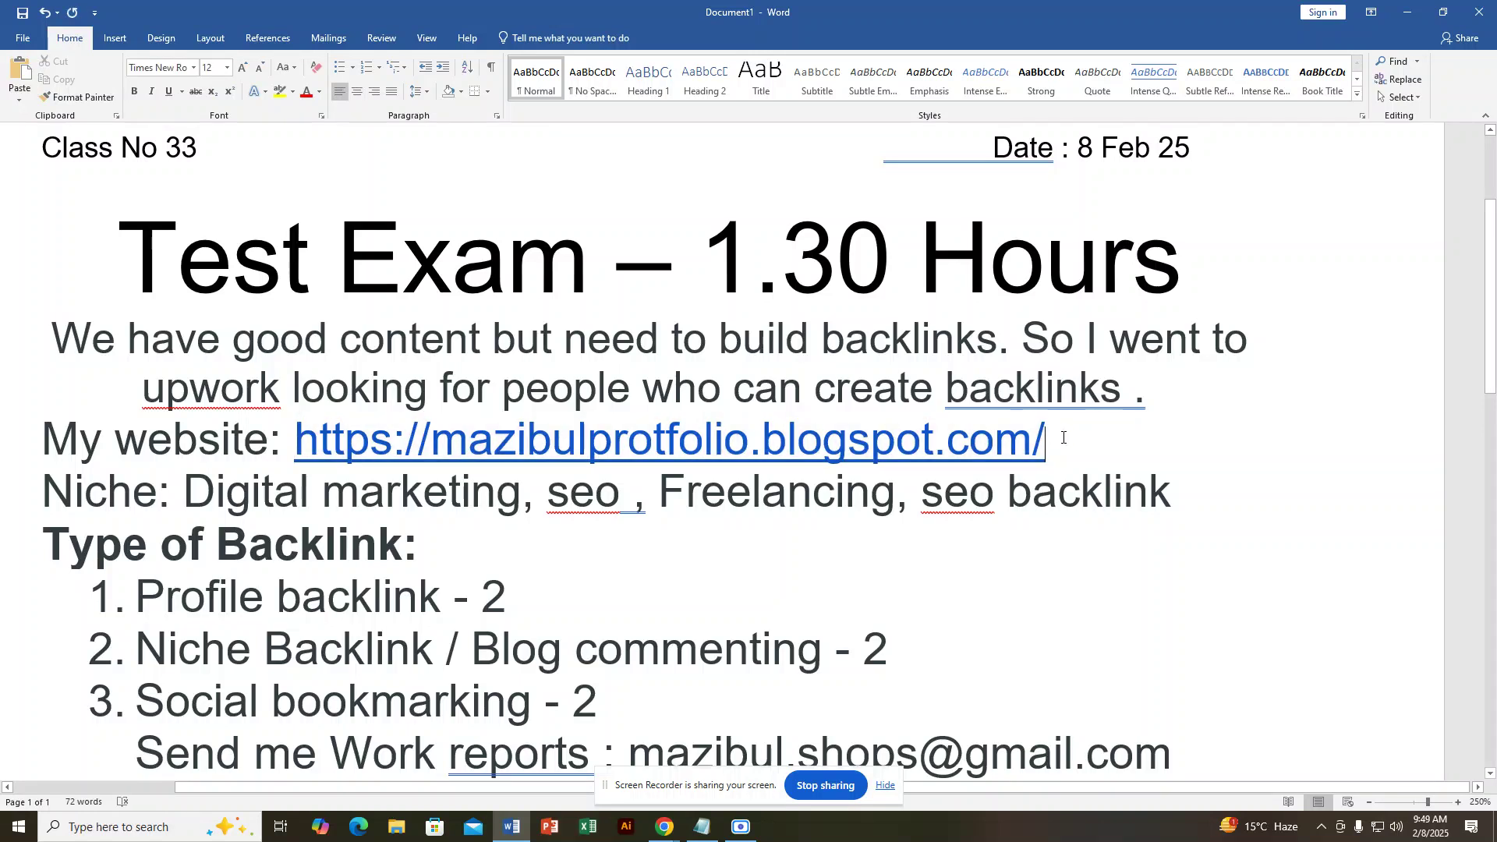
{"action": "double_click", "coordinate": [1062, 437]}
{"action": "key", "text": "BackSpace"}
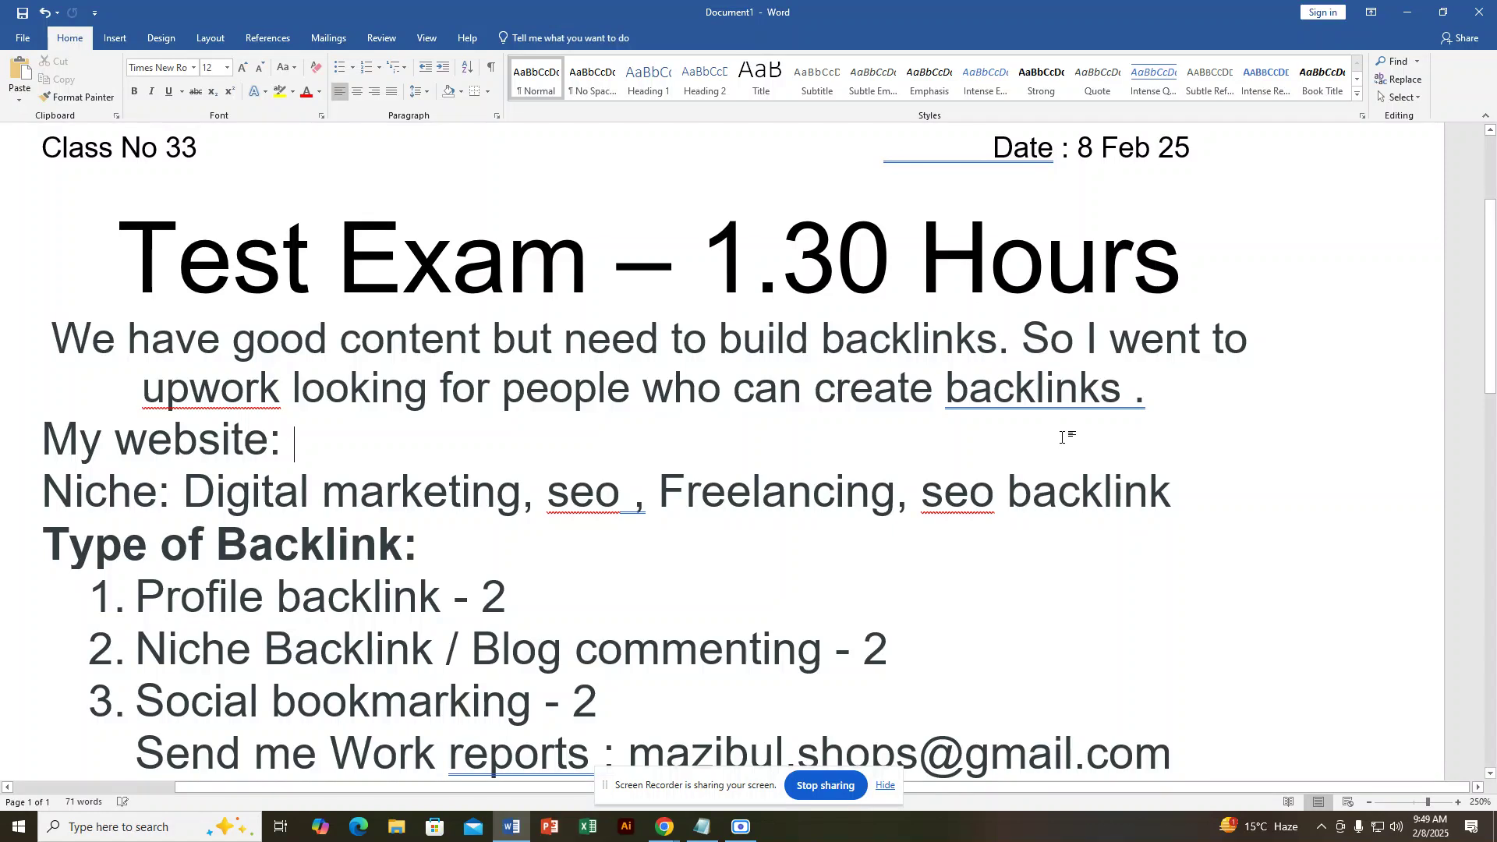
{"action": "key", "text": "ctrl+z"}
Step: Remove the trailing slash from the blogspot website address on the "My website:" line
{"action": "left_click", "coordinate": [1039, 431]}
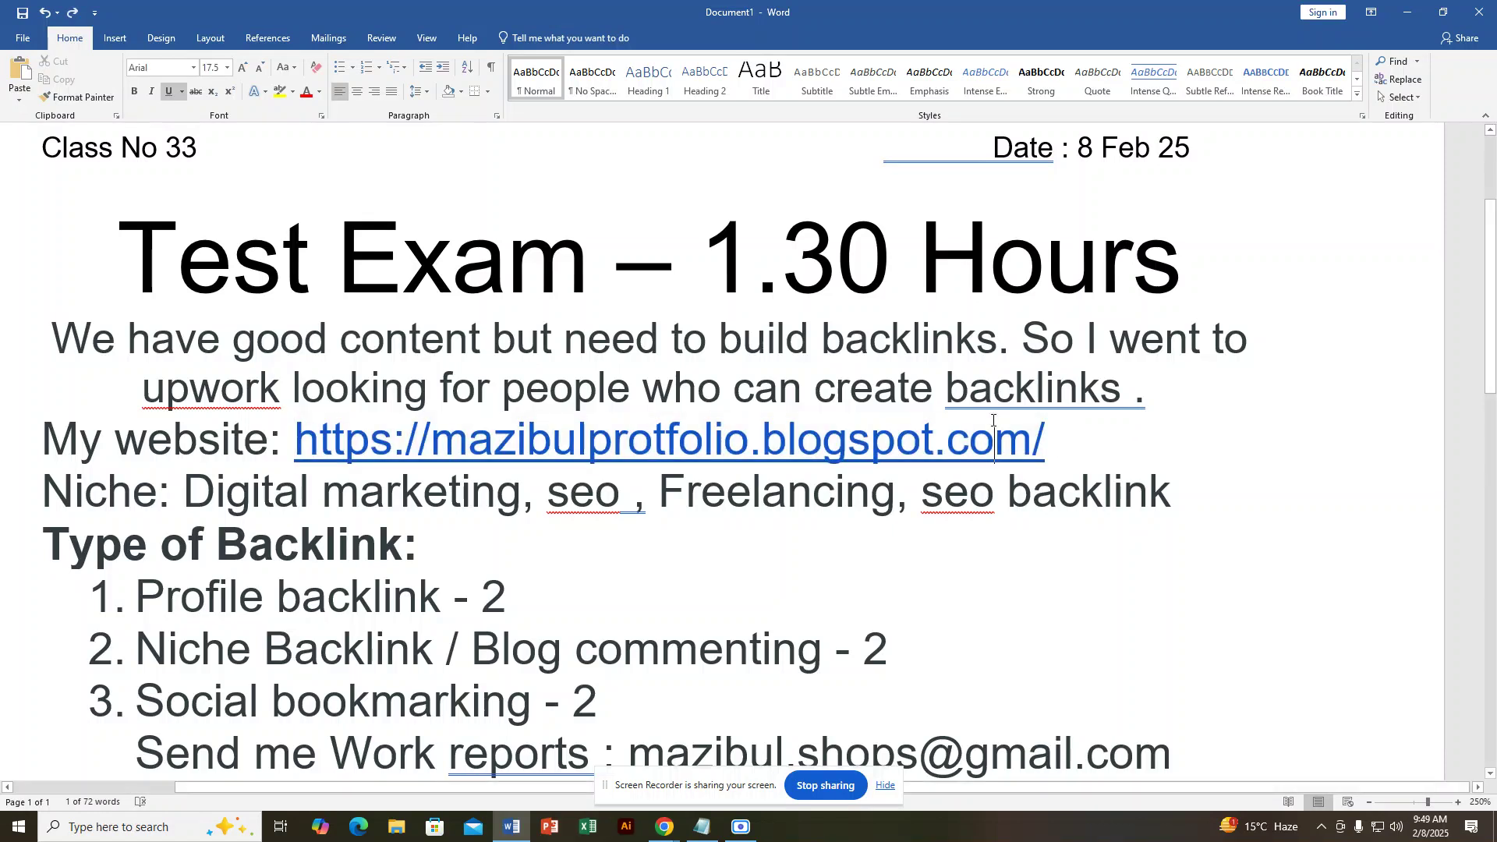
{"action": "double_click", "coordinate": [1039, 431]}
{"action": "left_click", "coordinate": [1039, 431]}
{"action": "double_click", "coordinate": [1037, 435]}
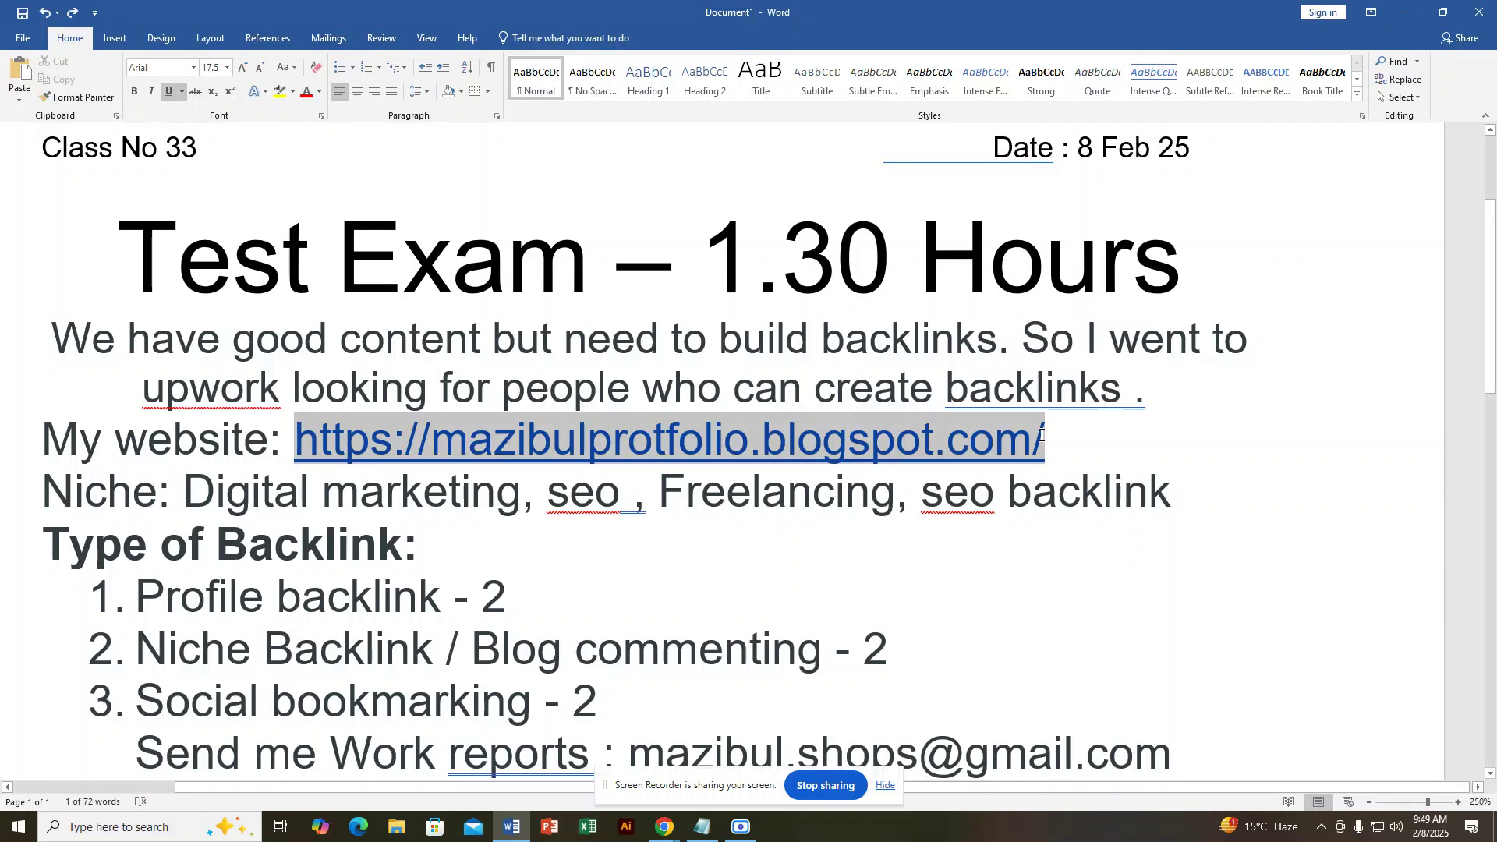
{"action": "left_click", "coordinate": [1037, 436]}
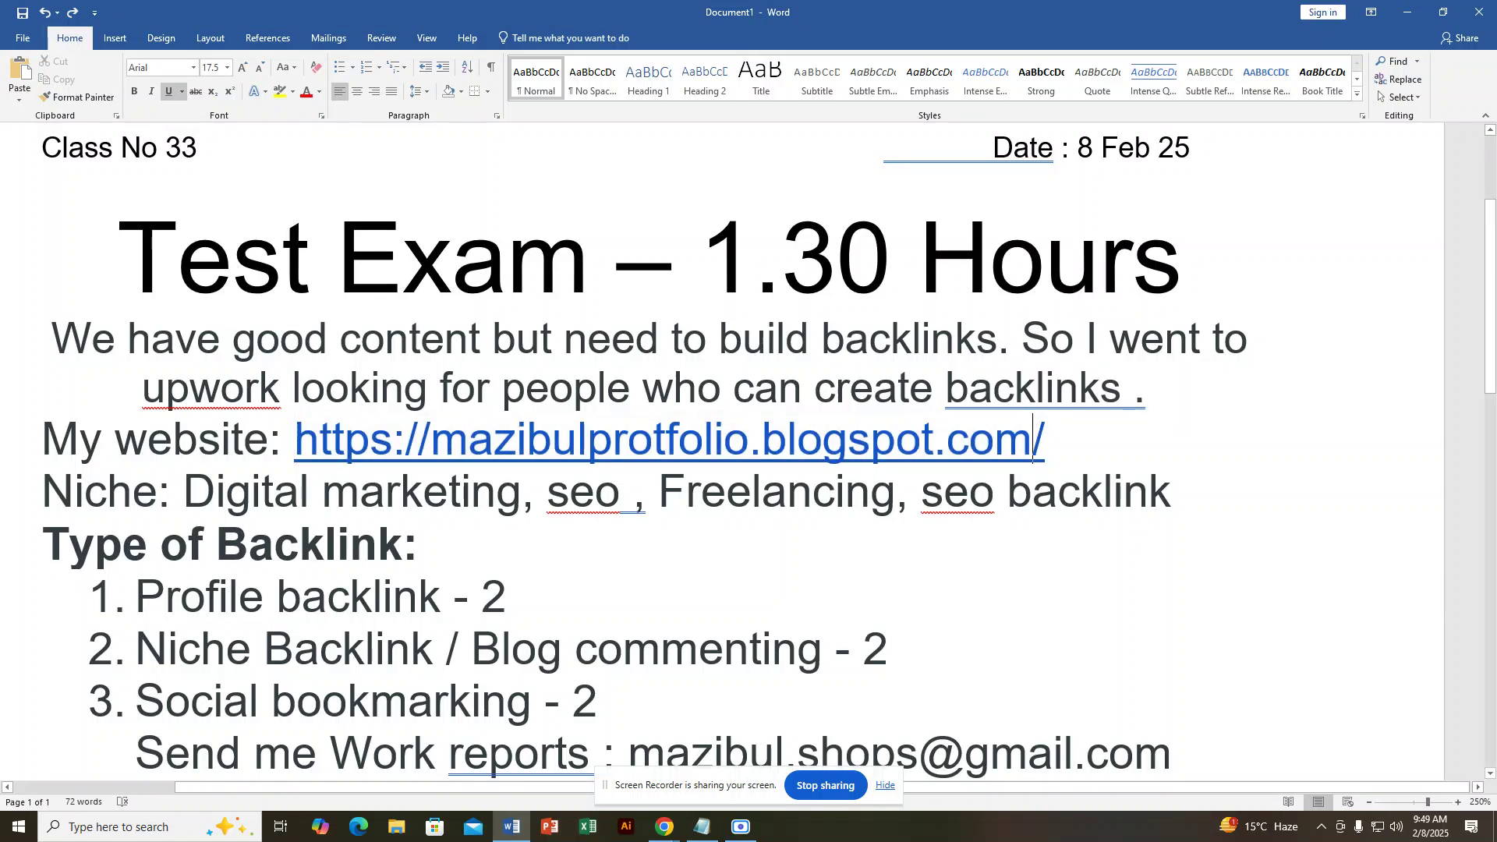
{"action": "key", "text": "BackSpace"}
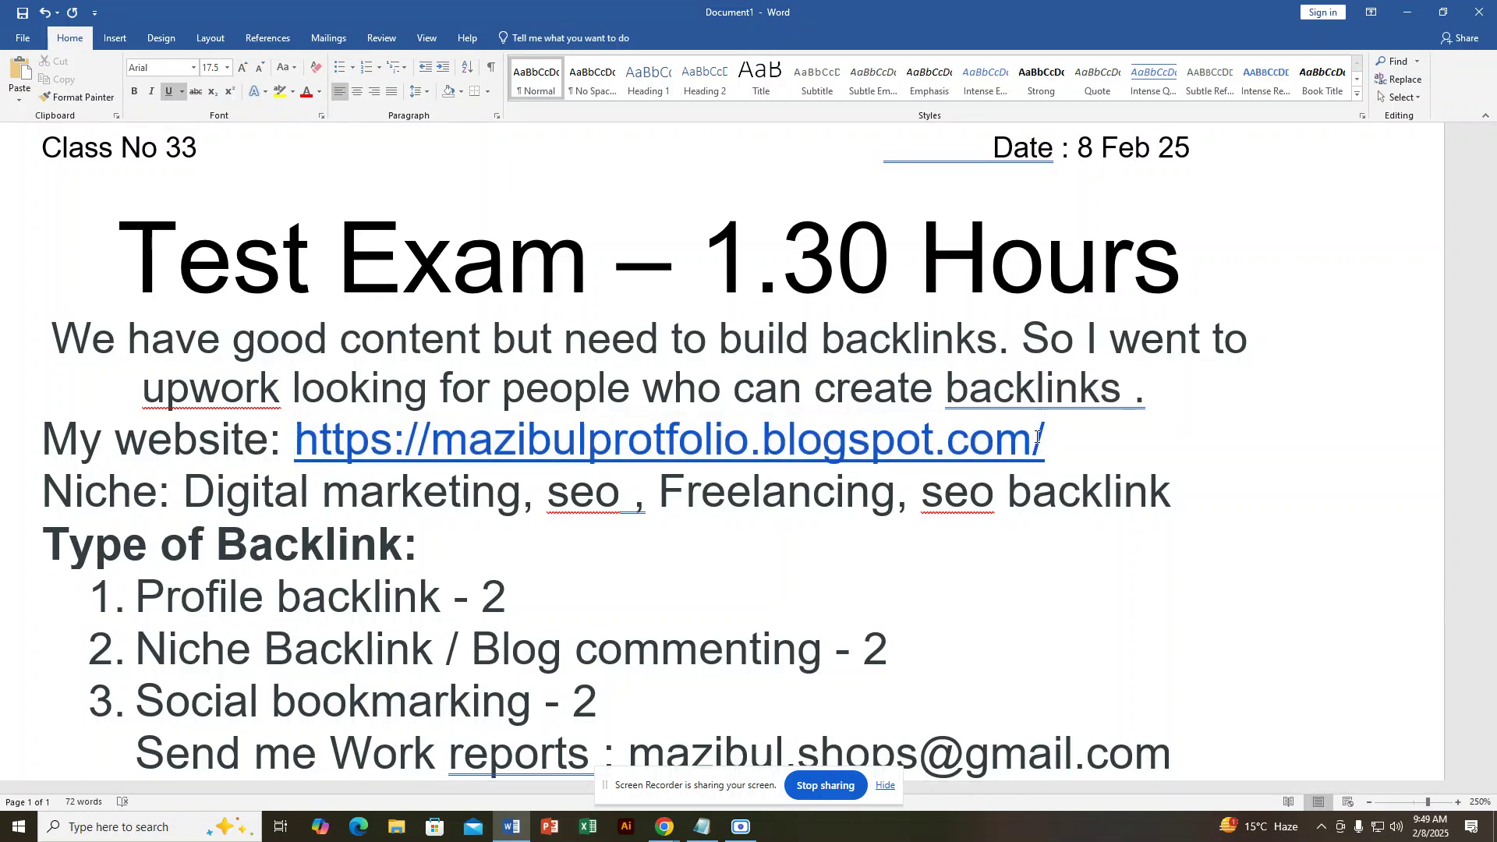
{"action": "key", "text": "Delete"}
{"action": "key", "text": "ctrl+Left"}
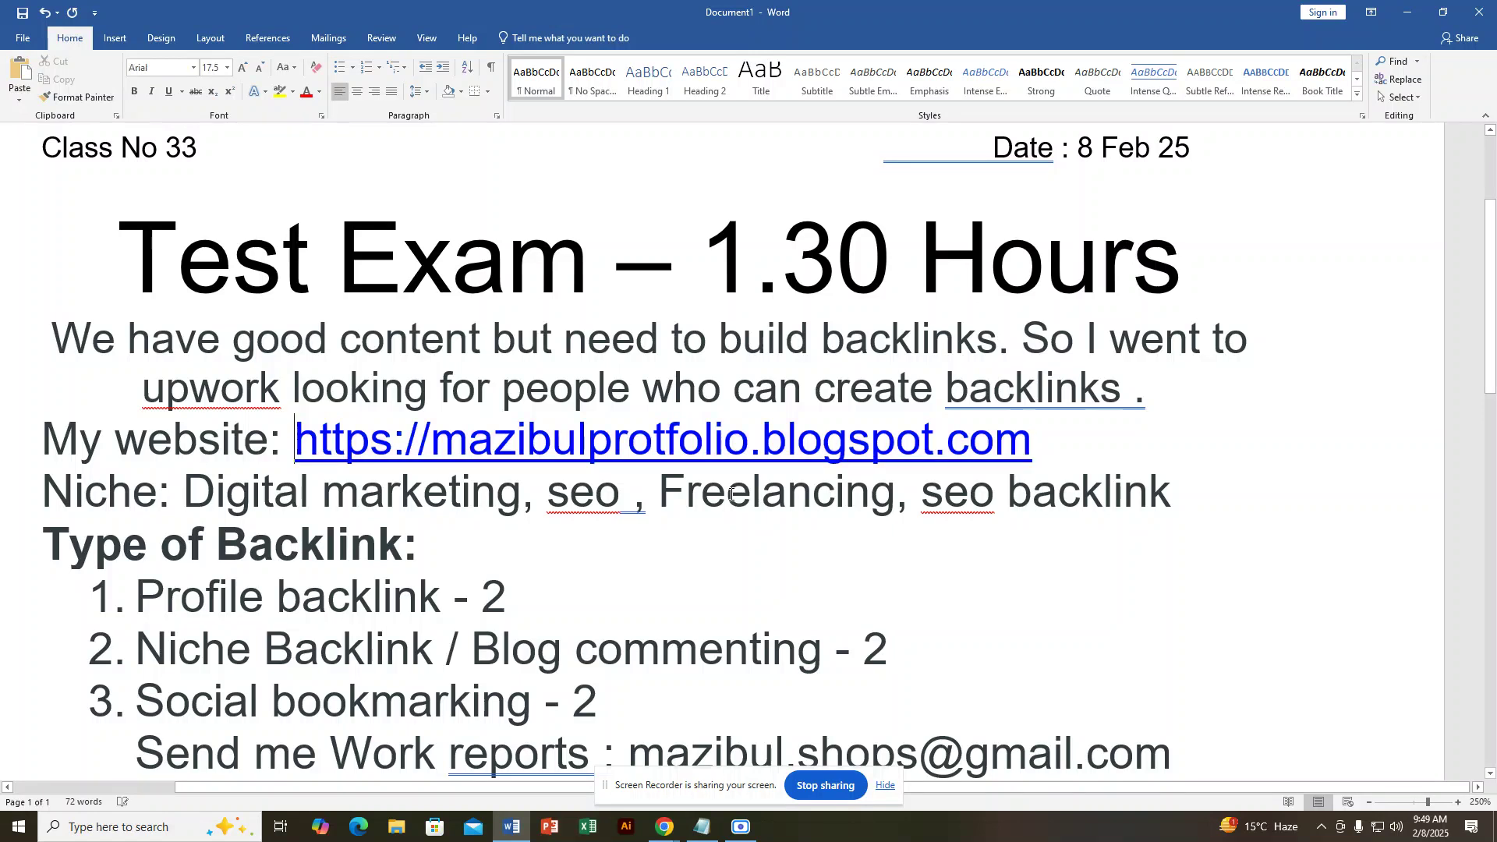
{"action": "left_click", "coordinate": [1074, 433]}
{"action": "left_click", "coordinate": [1199, 491]}
{"action": "left_click", "coordinate": [1092, 446]}
{"action": "left_click", "coordinate": [1209, 496]}
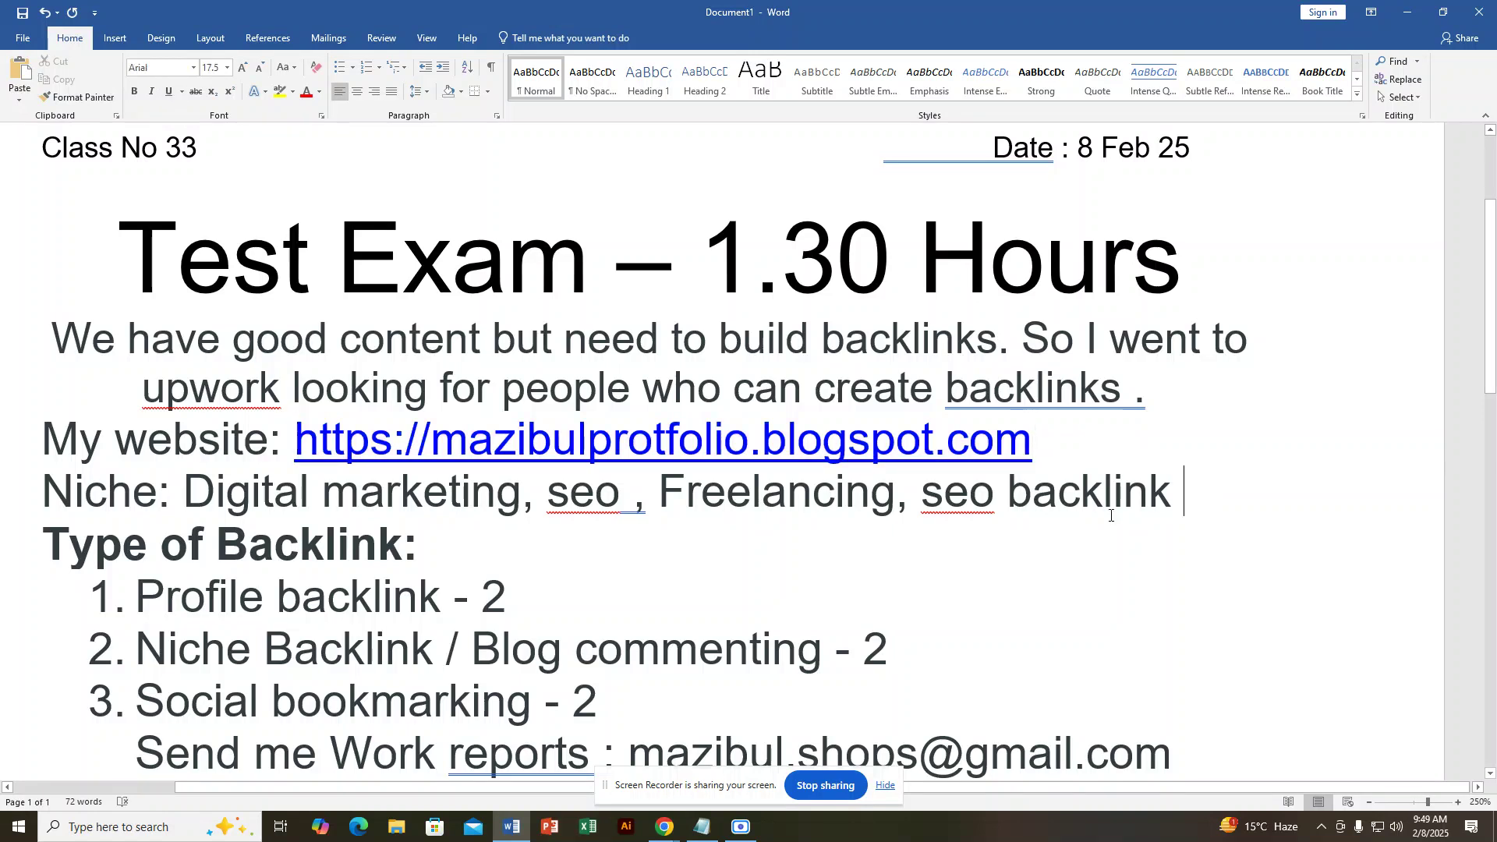
{"action": "left_click", "coordinate": [502, 387]}
{"action": "left_click", "coordinate": [1141, 400]}
{"action": "left_click", "coordinate": [1160, 405]}
{"action": "left_click", "coordinate": [514, 545]}
{"action": "left_click", "coordinate": [623, 702]}
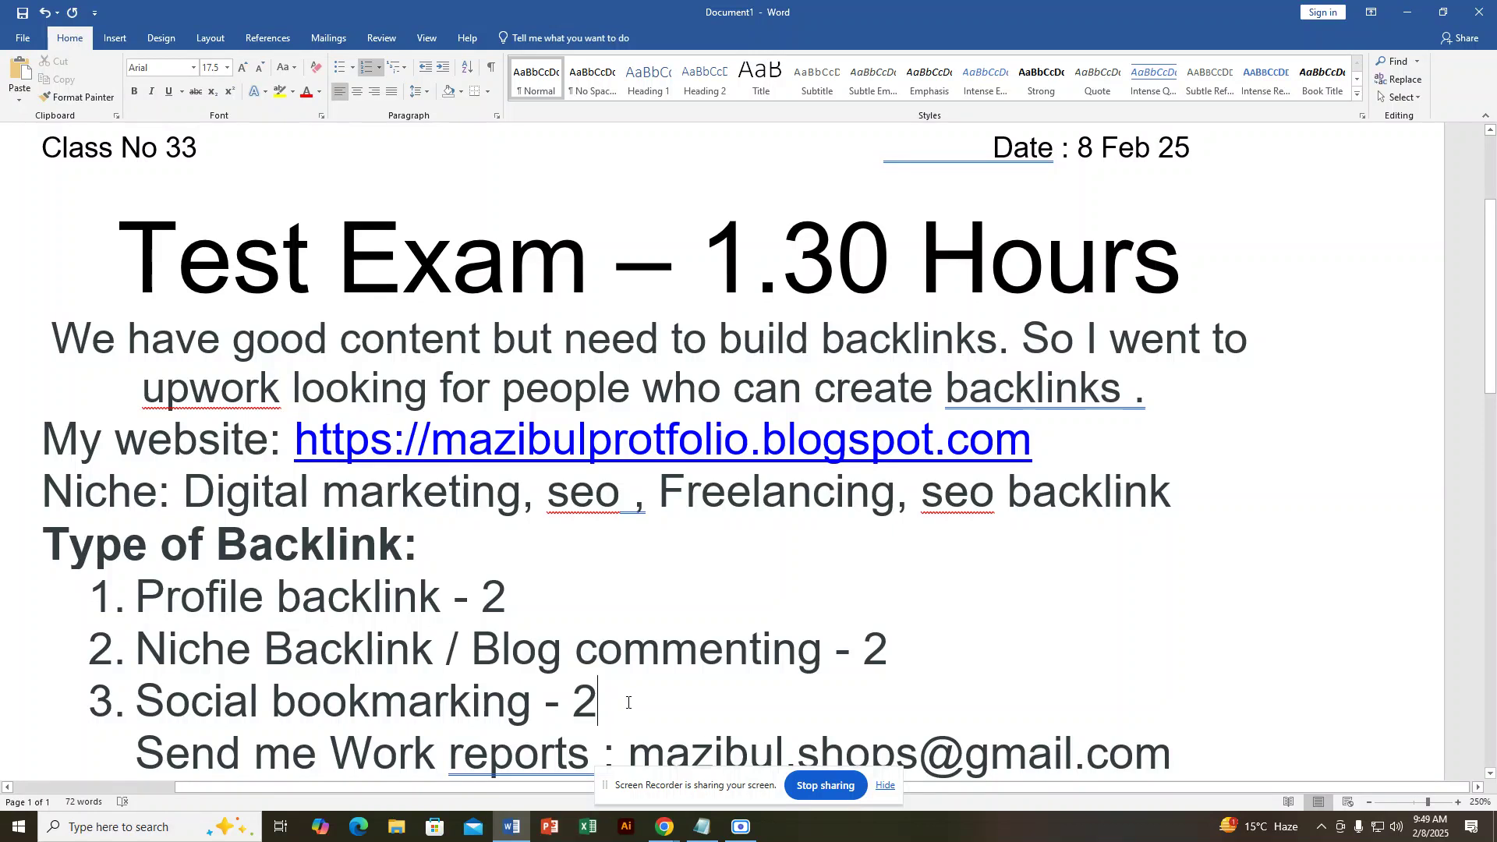
{"action": "left_click", "coordinate": [886, 790]}
{"action": "left_click", "coordinate": [701, 611]}
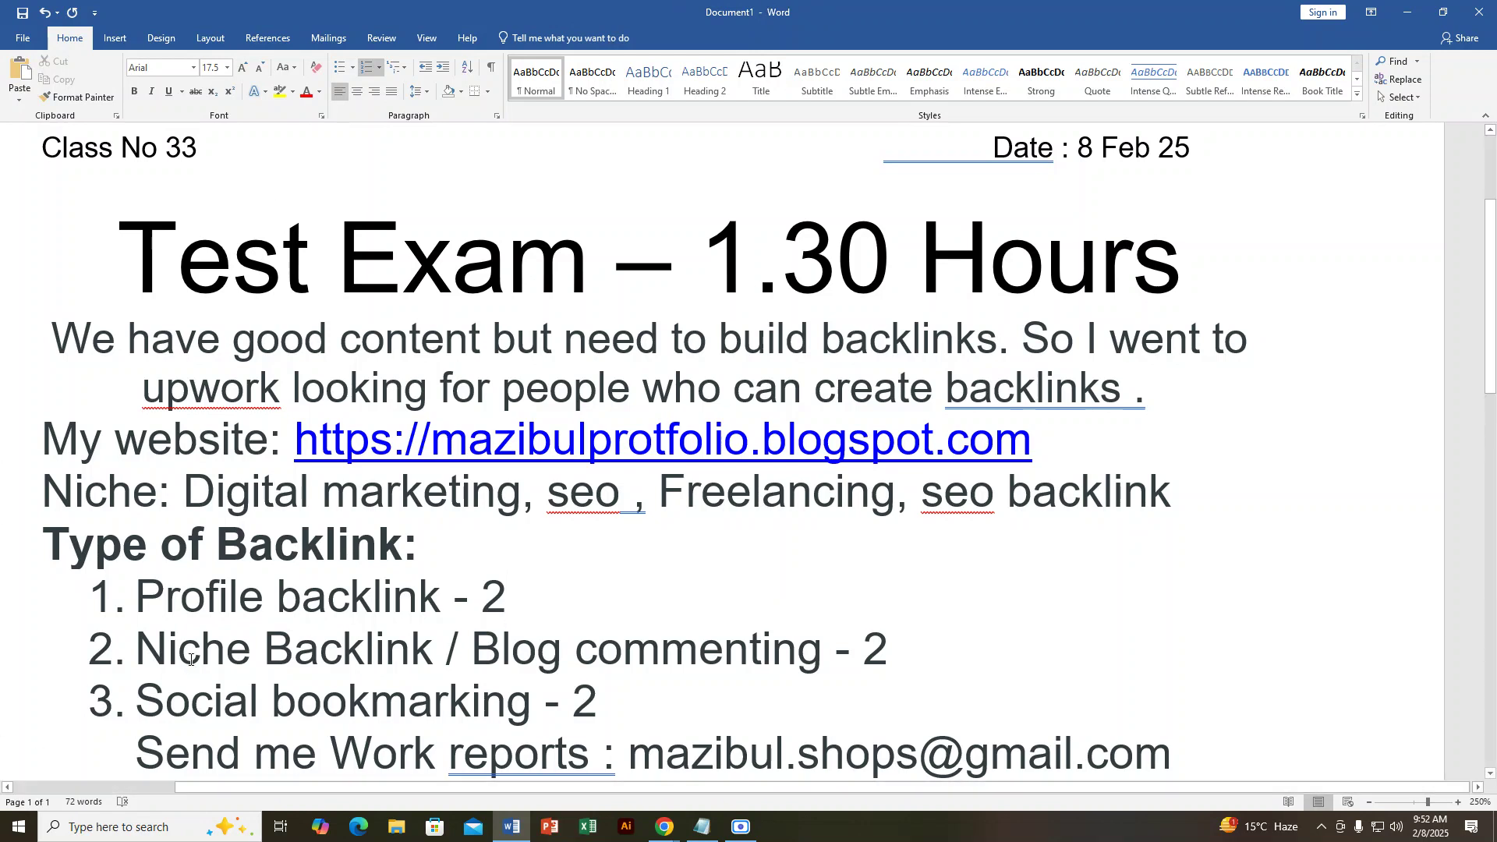
Step: Make the "Niche:" label bold, leaving the list of topics after it in regular weight
{"action": "left_click", "coordinate": [274, 491]}
{"action": "left_click_drag", "start_coordinate": [39, 489], "coordinate": [170, 490]}
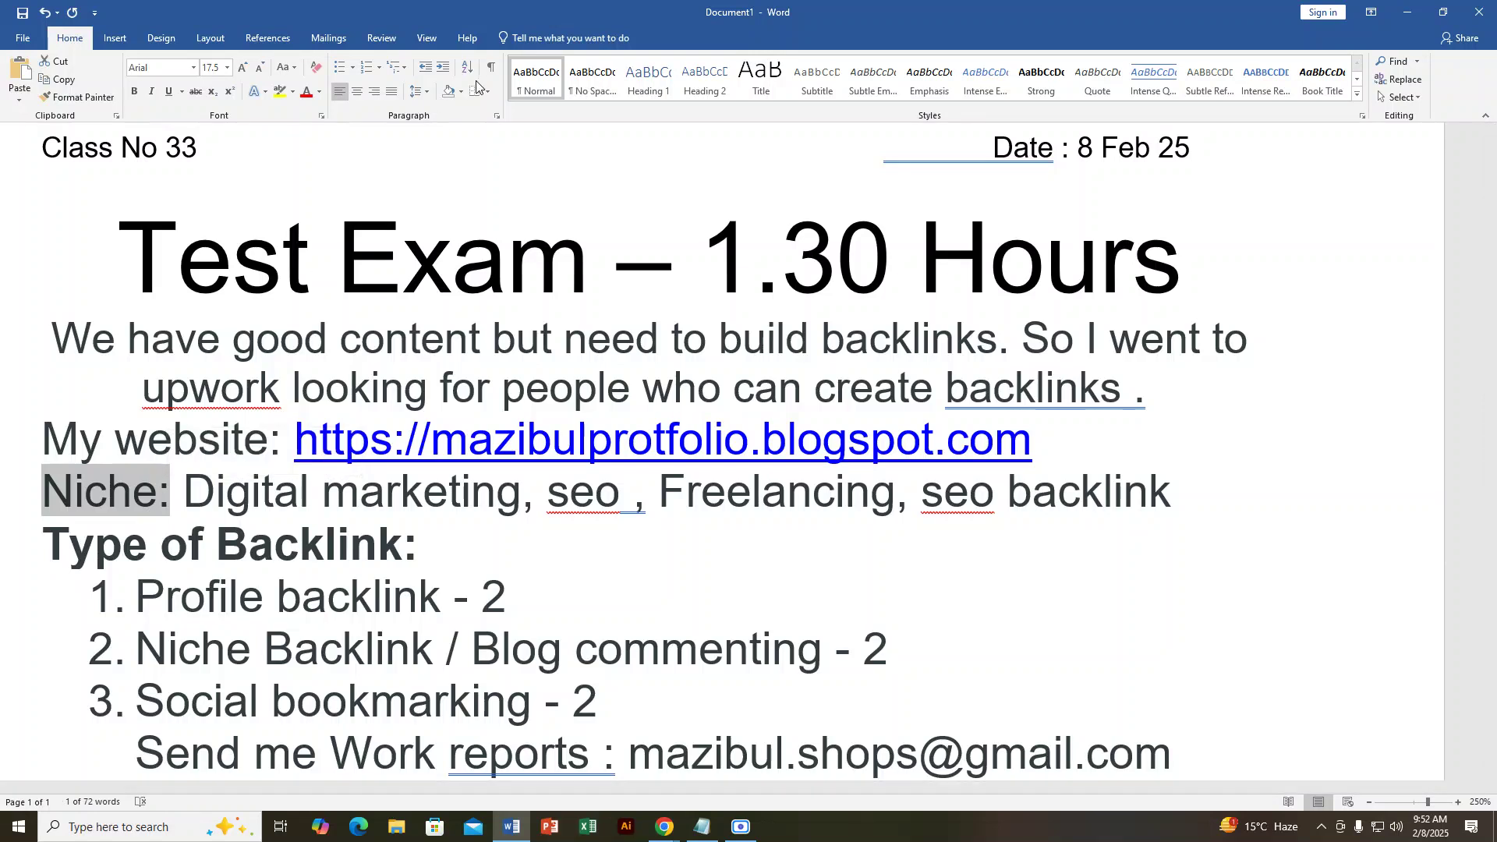
{"action": "left_click", "coordinate": [134, 91]}
{"action": "left_click", "coordinate": [193, 491]}
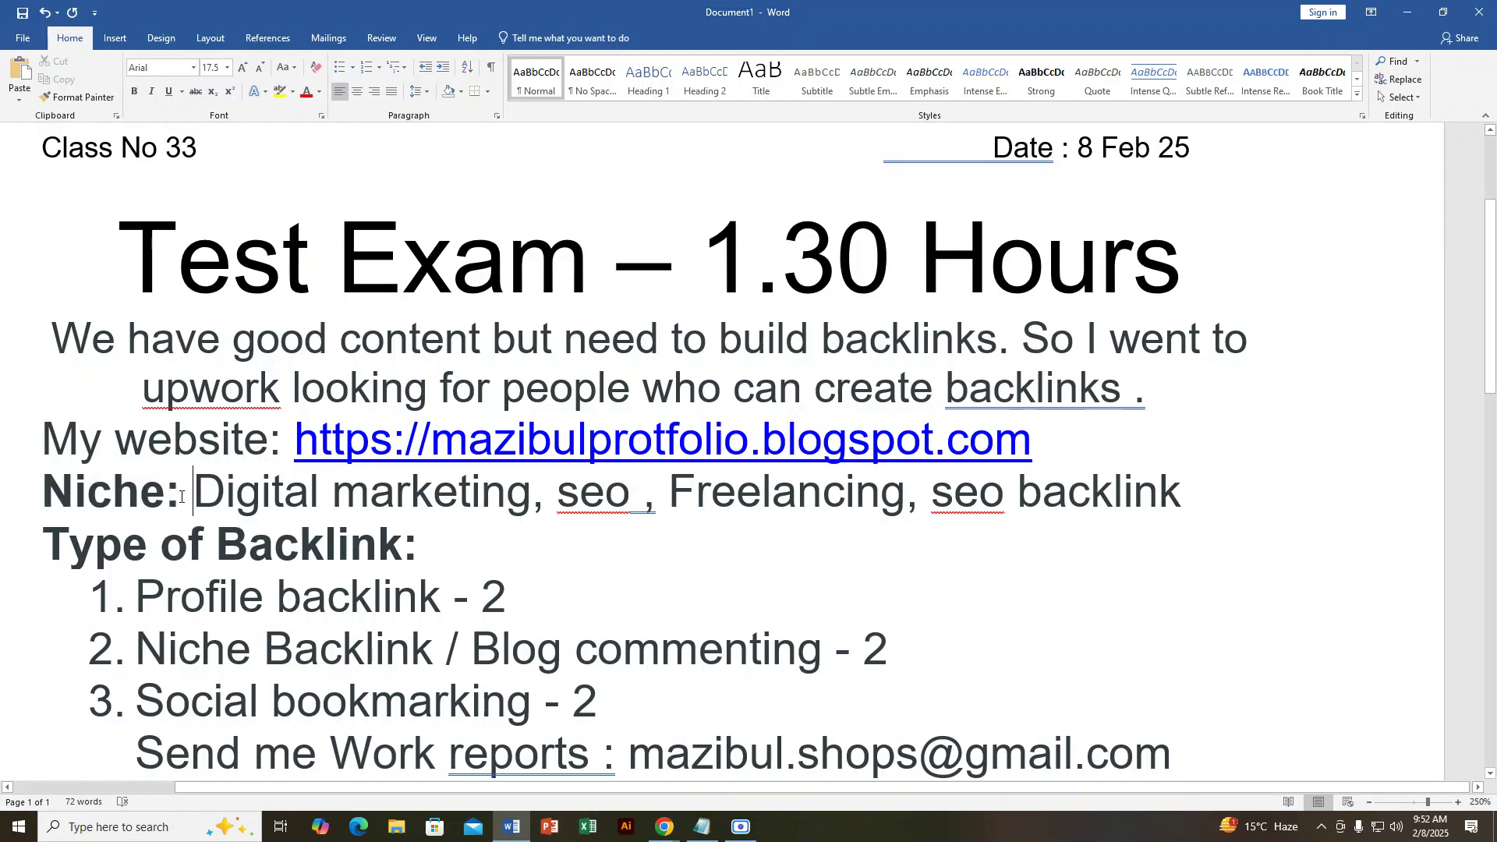
{"action": "left_click_drag", "start_coordinate": [42, 489], "coordinate": [12, 493]}
{"action": "left_click", "coordinate": [183, 490]}
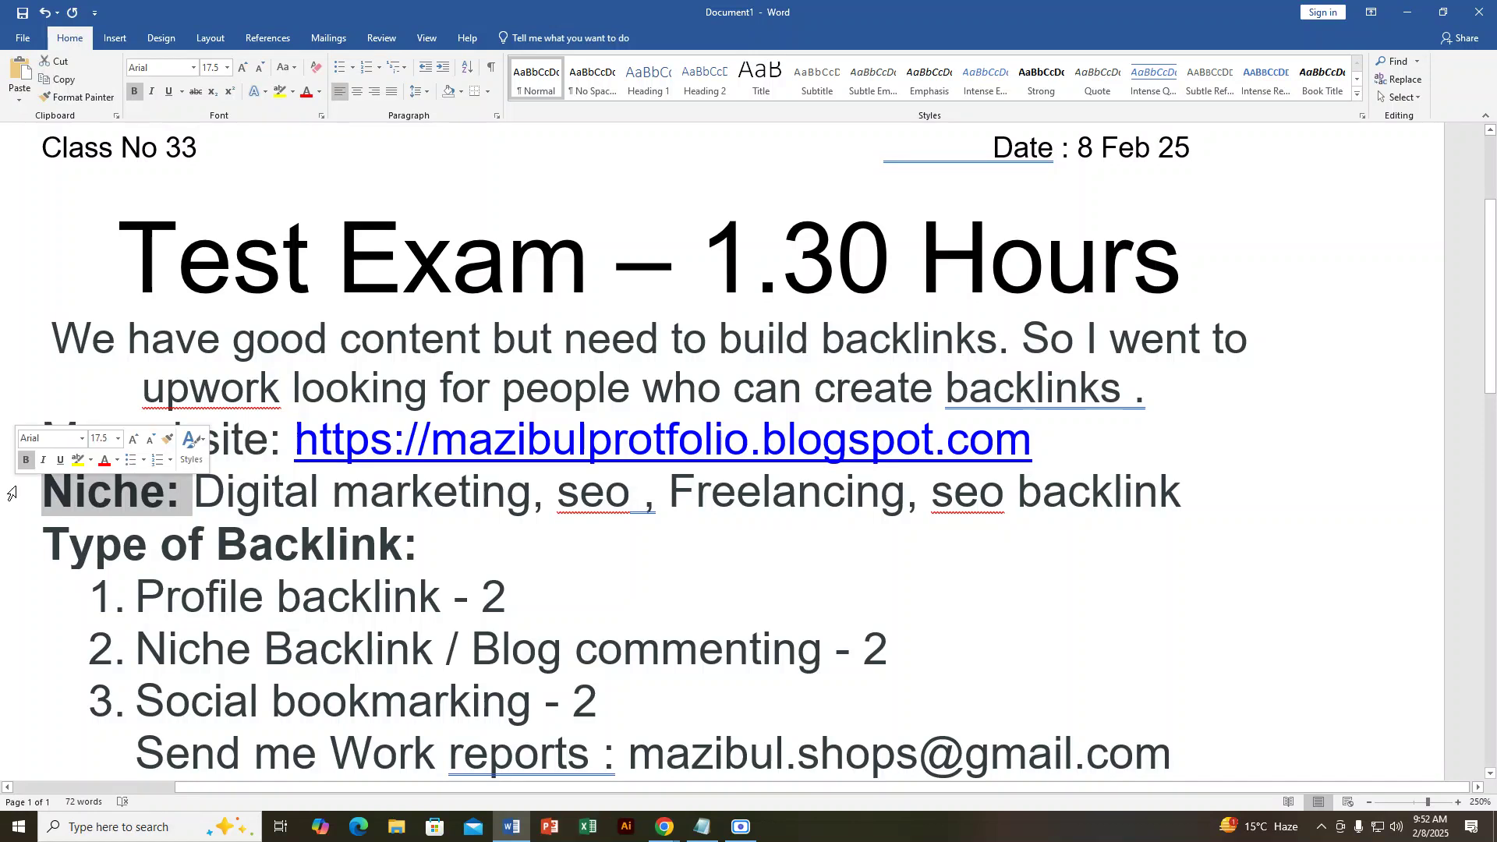
{"action": "left_click", "coordinate": [522, 595]}
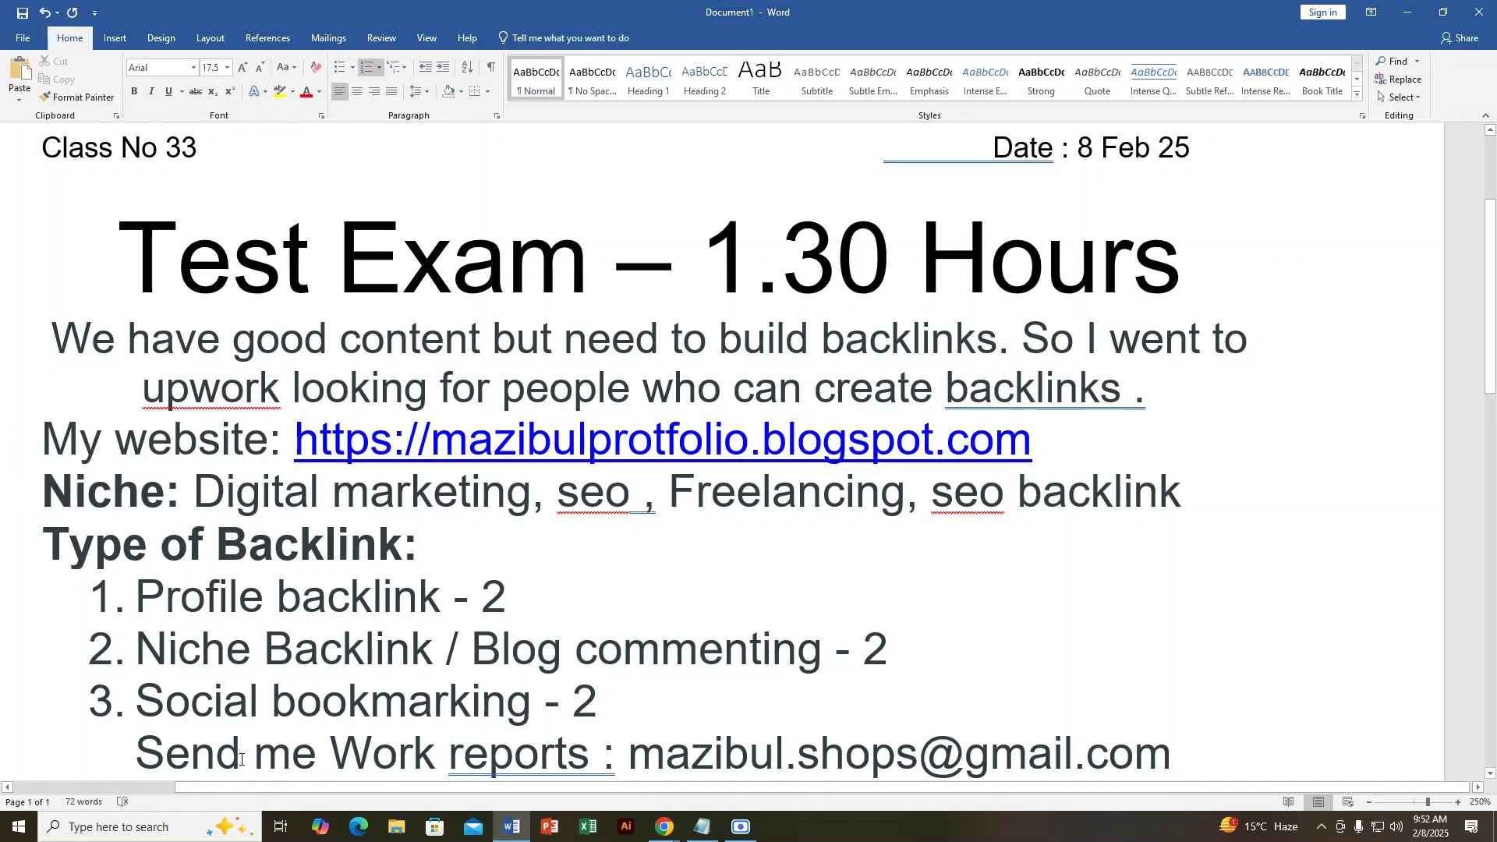
{"action": "left_click_drag", "start_coordinate": [137, 649], "coordinate": [857, 666]}
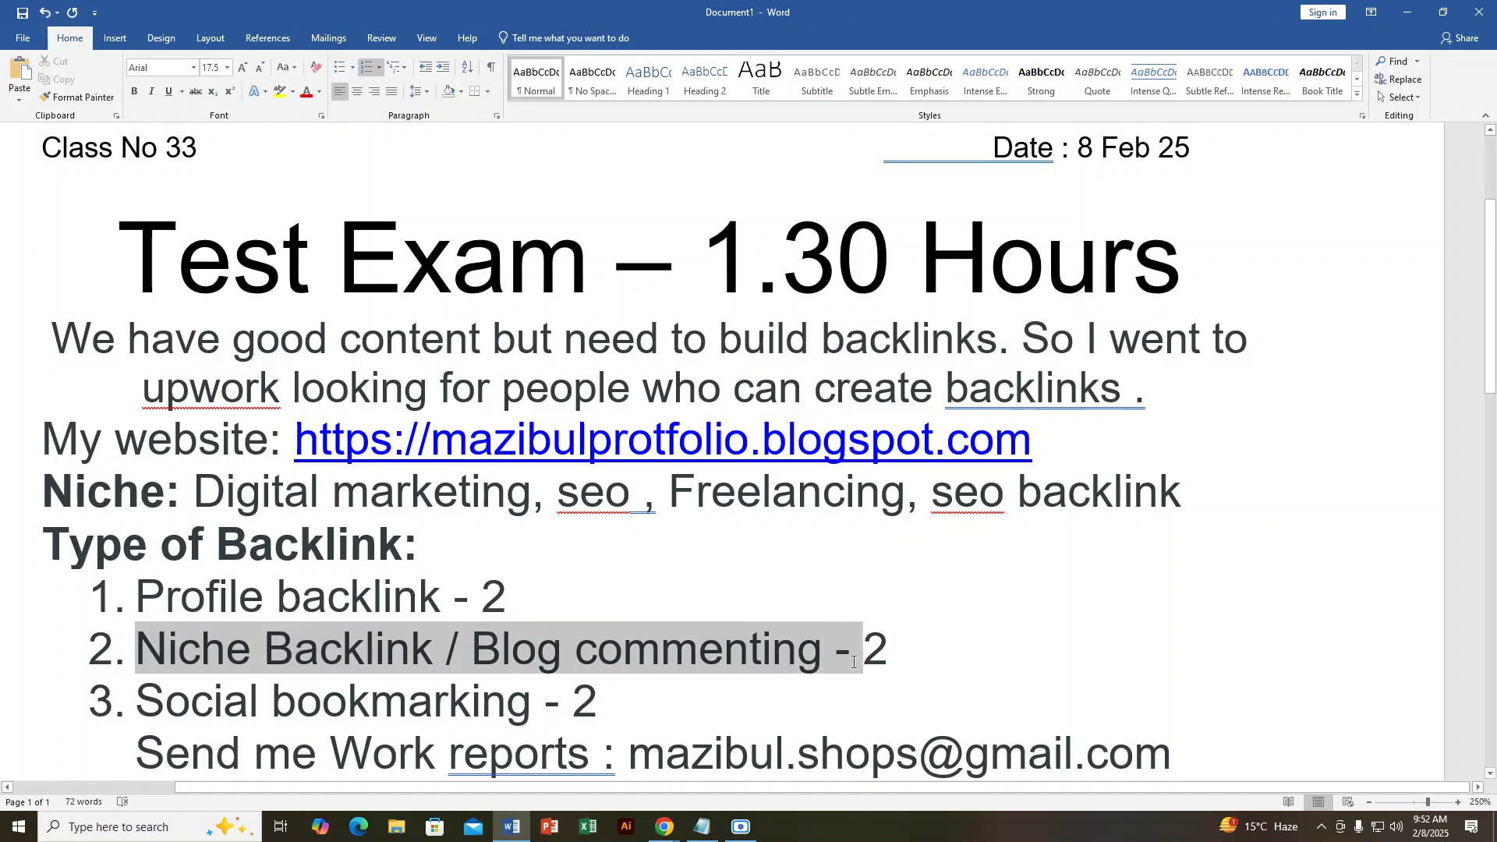
{"action": "left_click", "coordinate": [318, 672]}
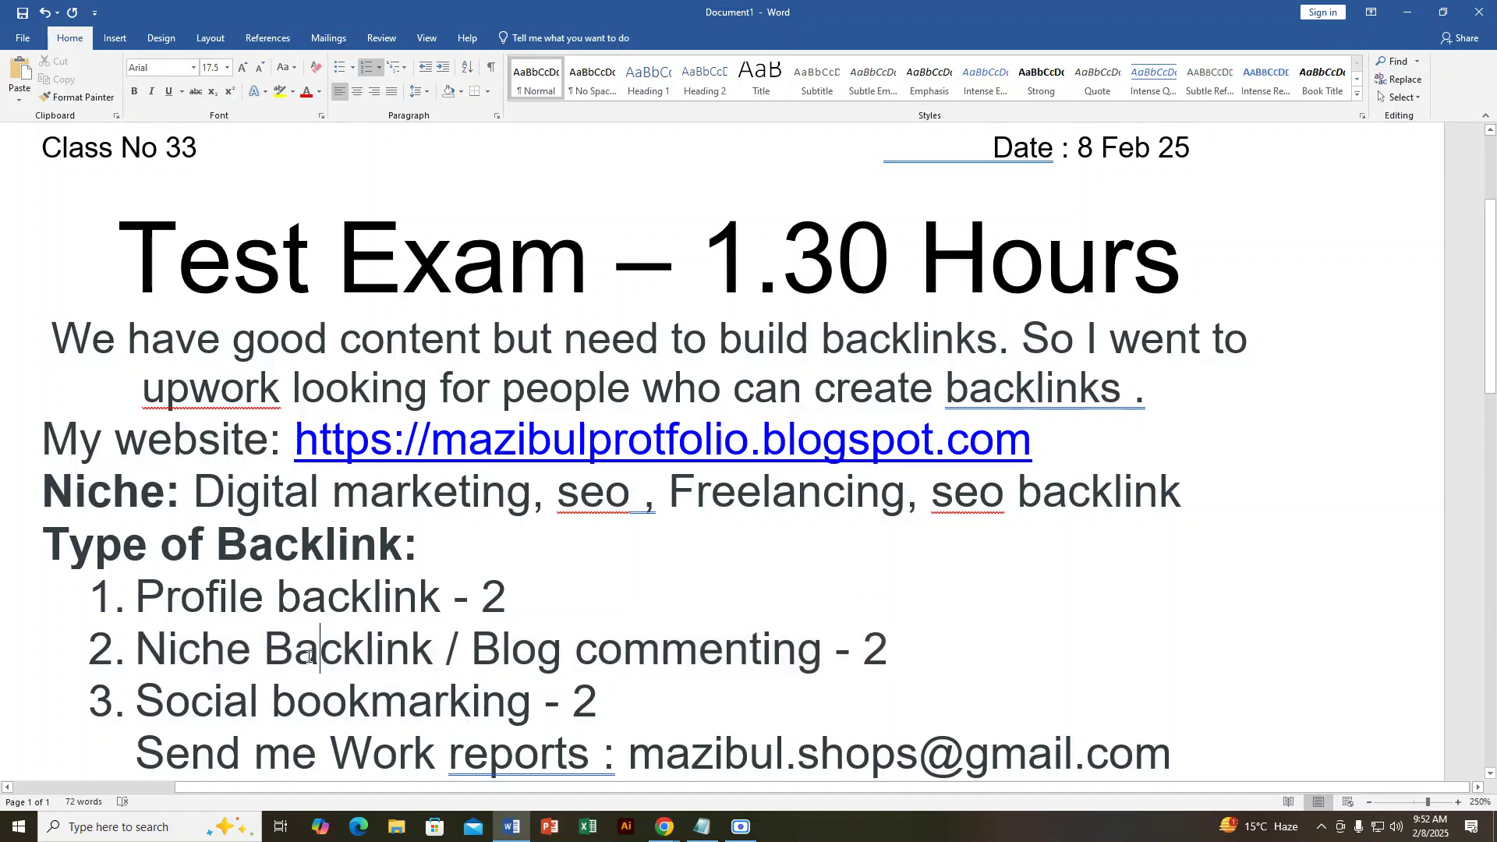
{"action": "left_click", "coordinate": [194, 638]}
{"action": "left_click_drag", "start_coordinate": [193, 639], "coordinate": [468, 650]}
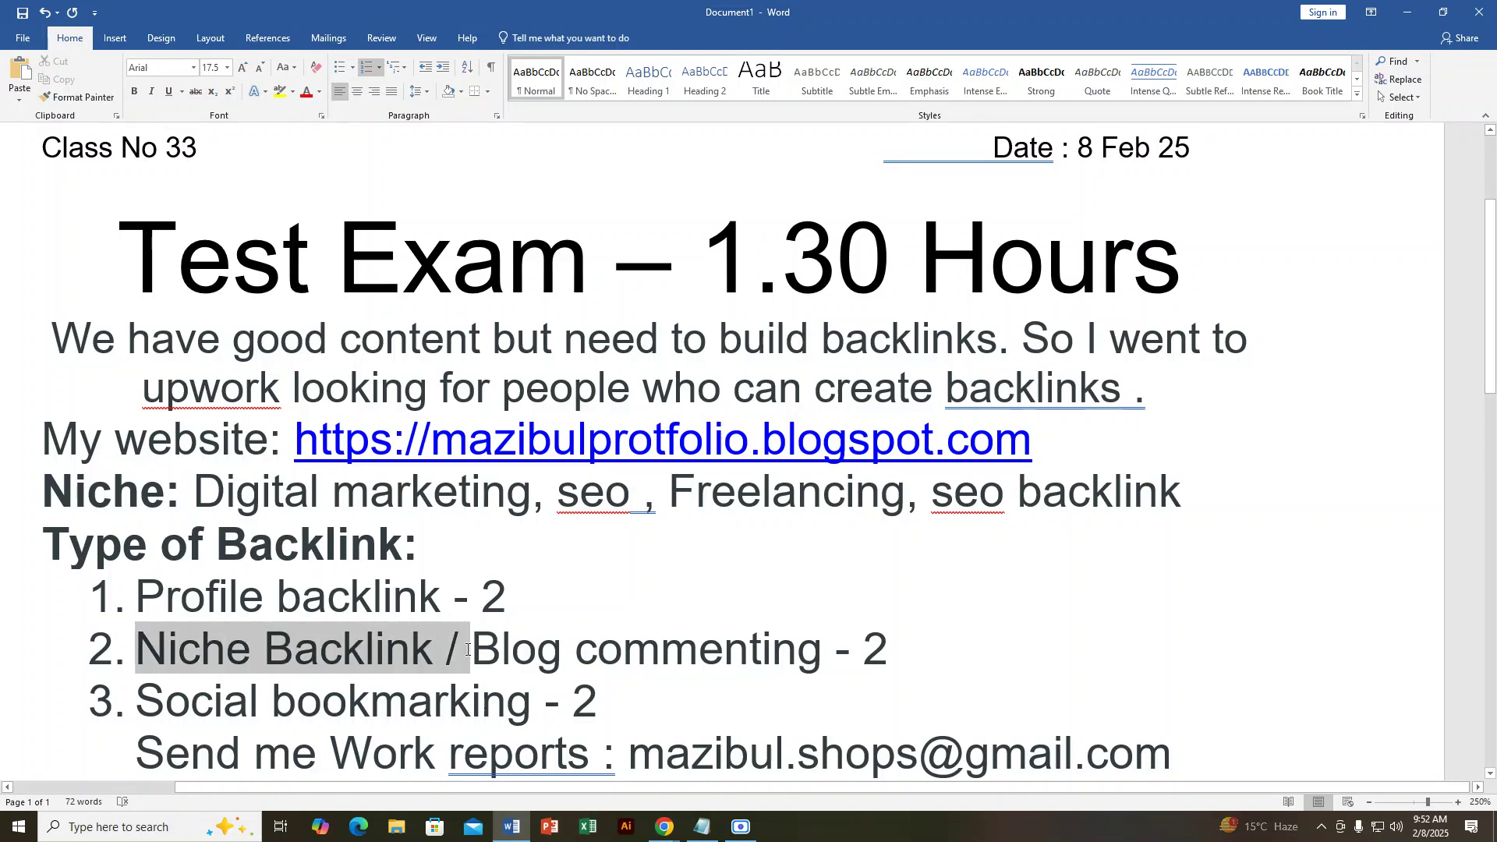
{"action": "left_click_drag", "start_coordinate": [43, 491], "coordinate": [339, 493]}
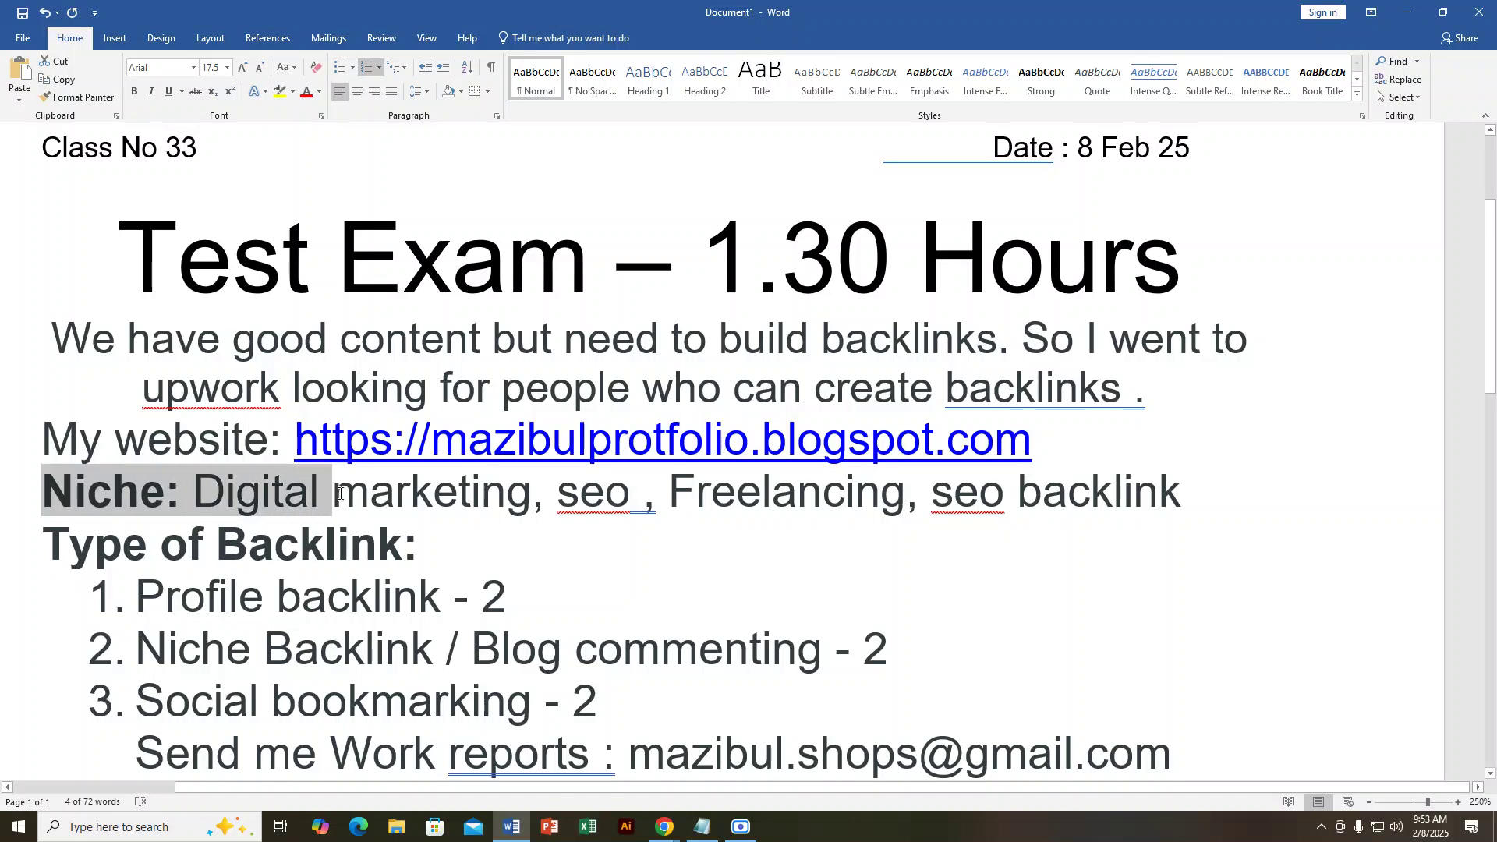
{"action": "left_click", "coordinate": [1137, 510]}
{"action": "key", "text": "shift+Right"}
{"action": "key", "text": "shift+Right"}
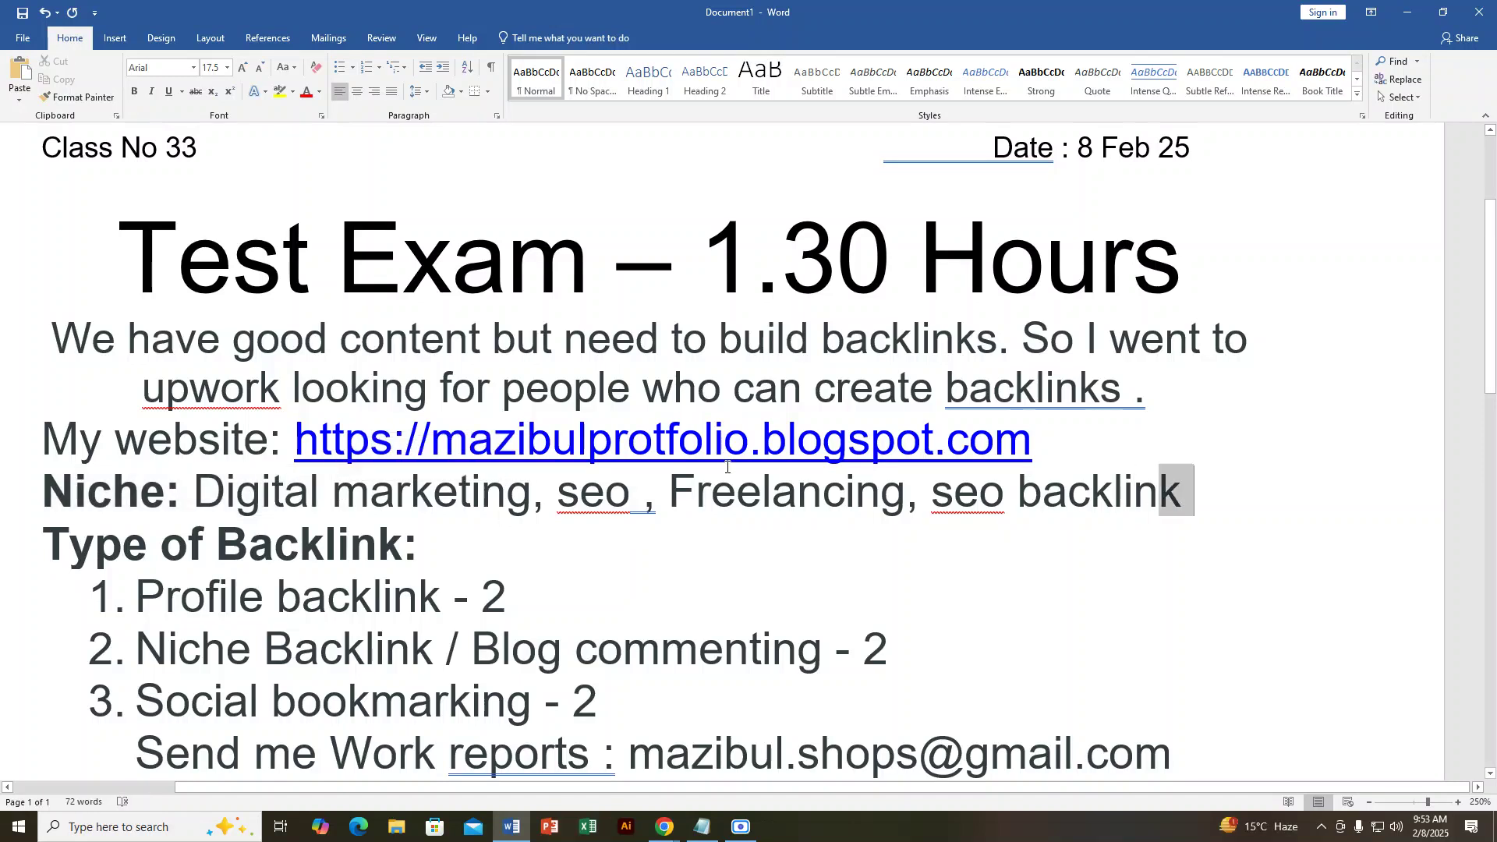
{"action": "left_click_drag", "start_coordinate": [1201, 492], "coordinate": [43, 491]}
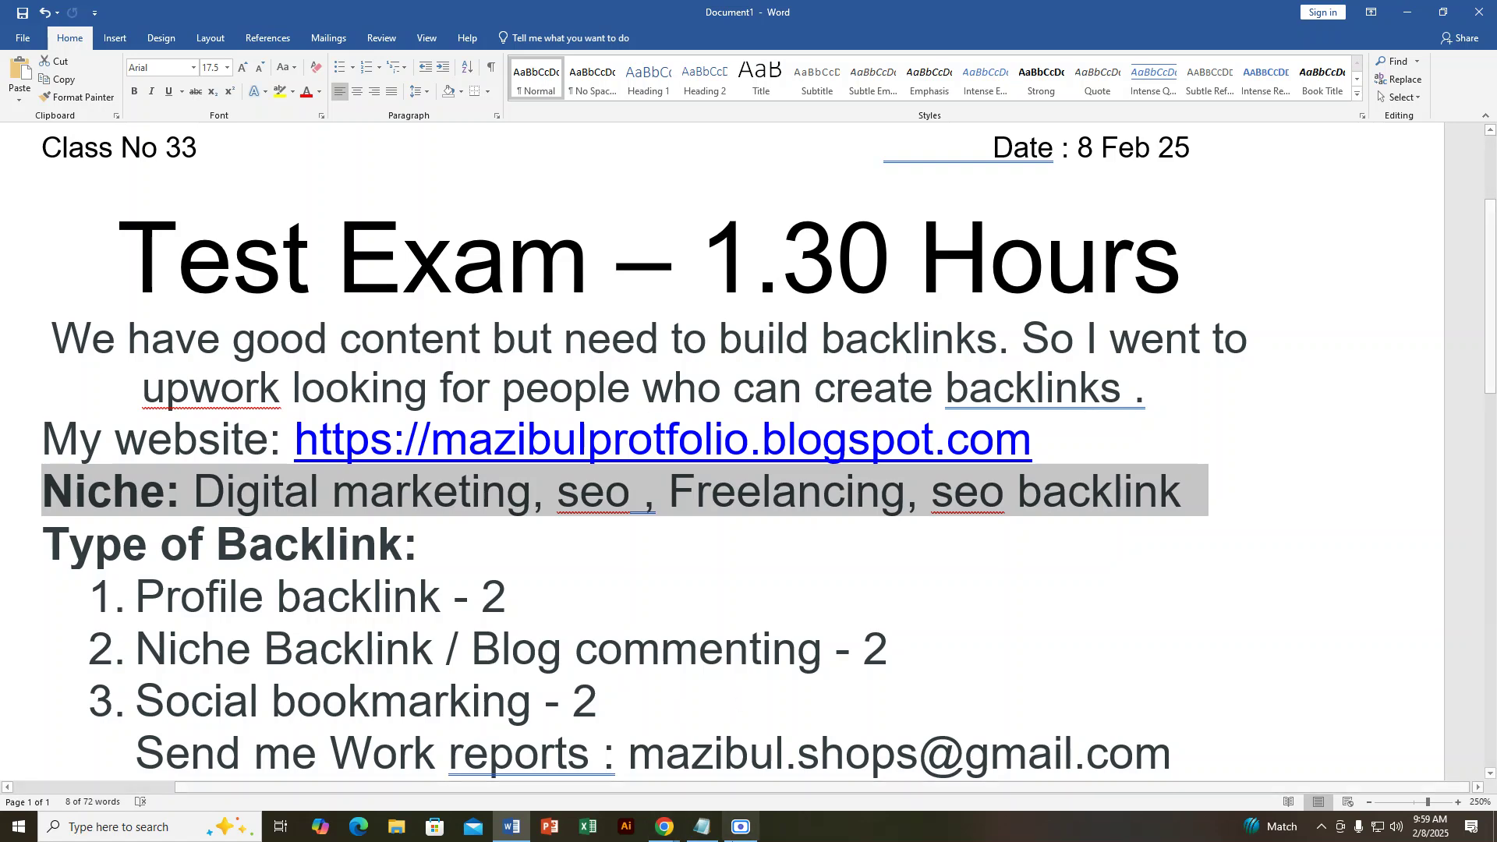
{"action": "left_click", "coordinate": [741, 827]}
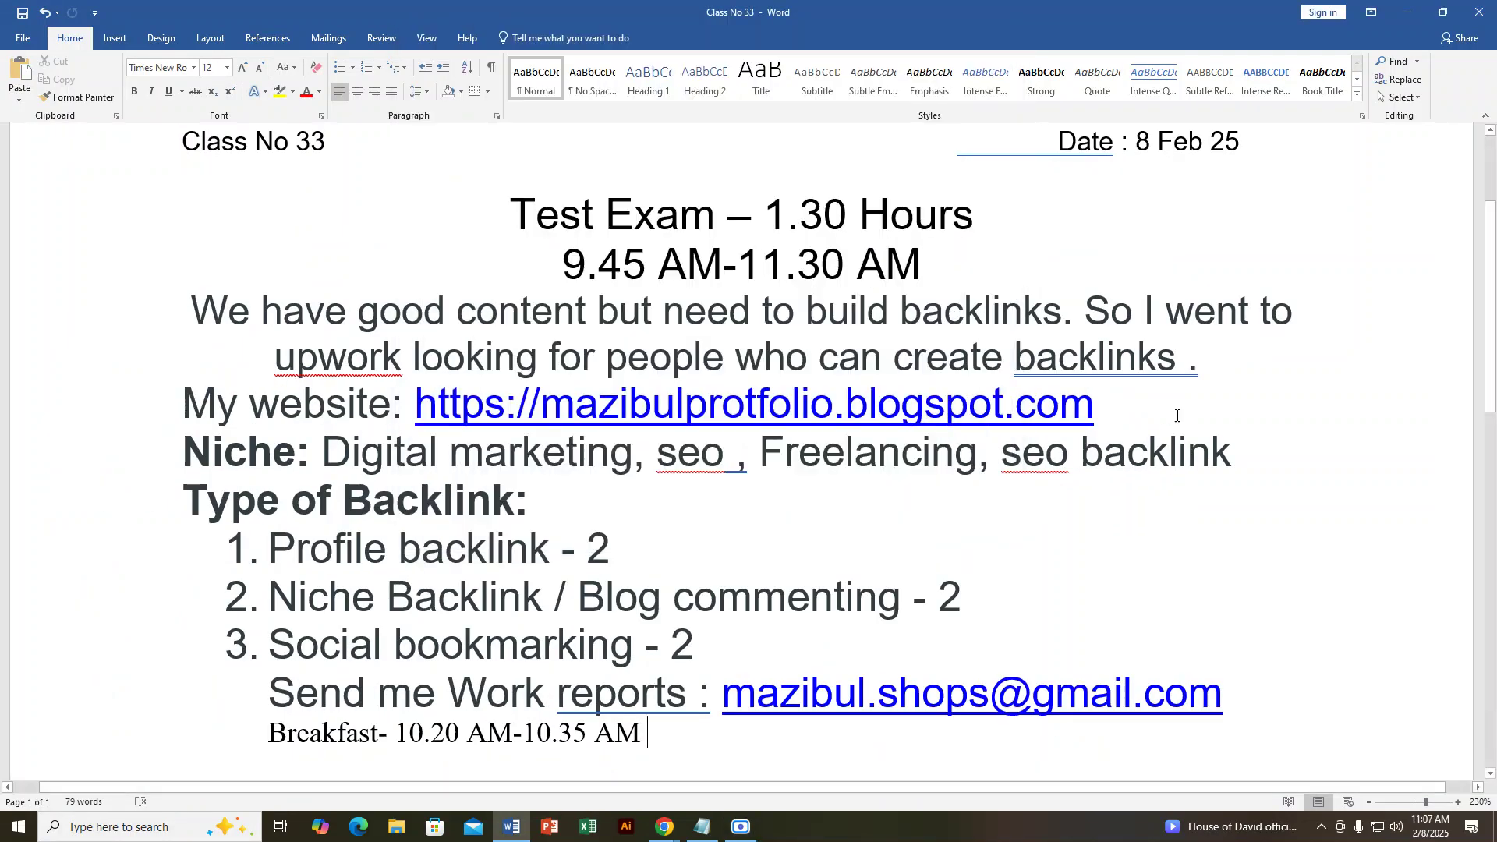
{"action": "left_click", "coordinate": [725, 653]}
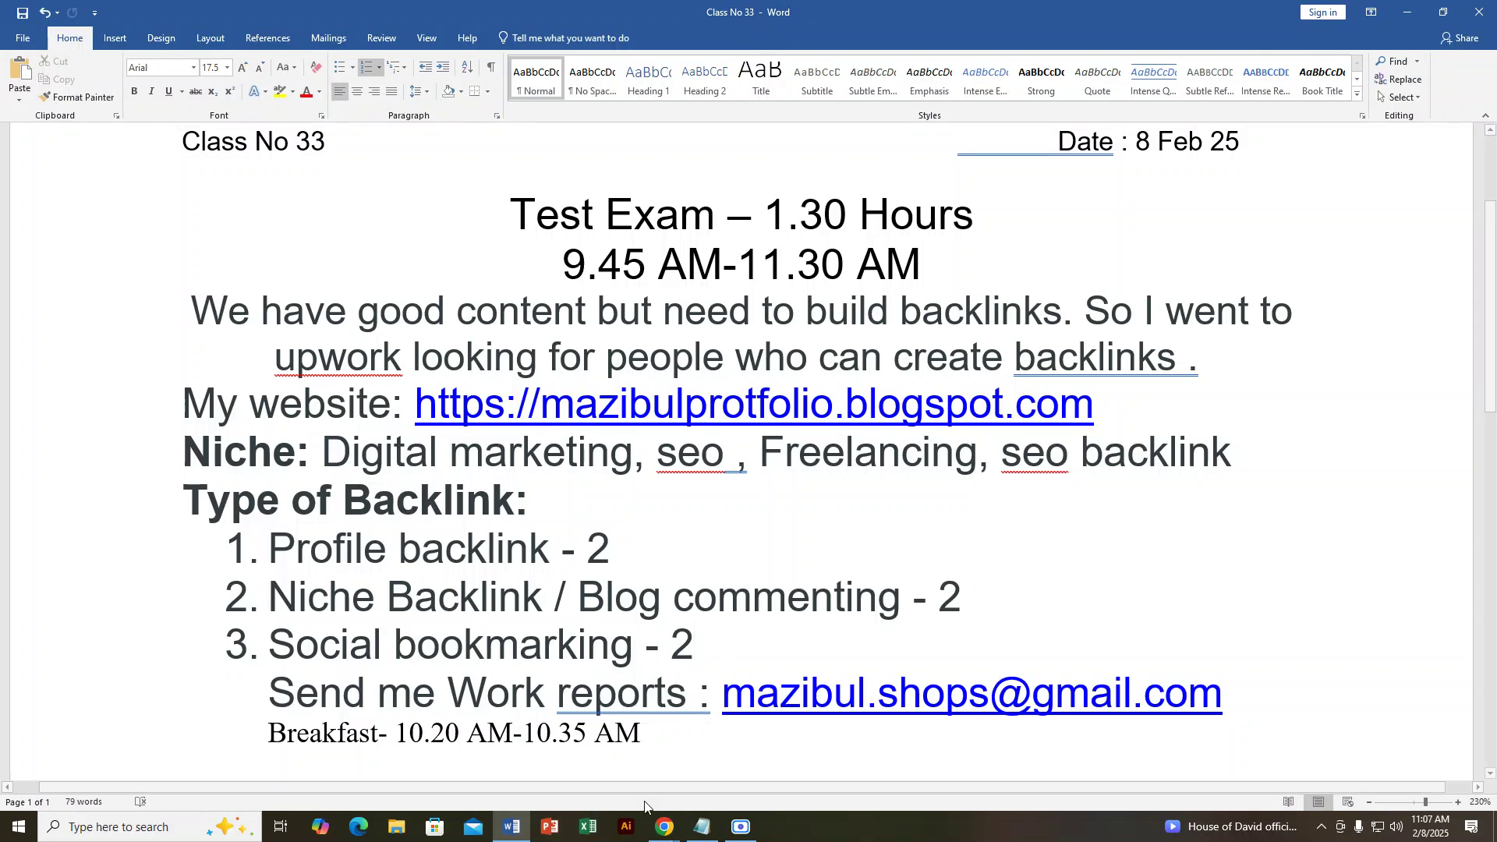
{"action": "left_click", "coordinate": [654, 737]}
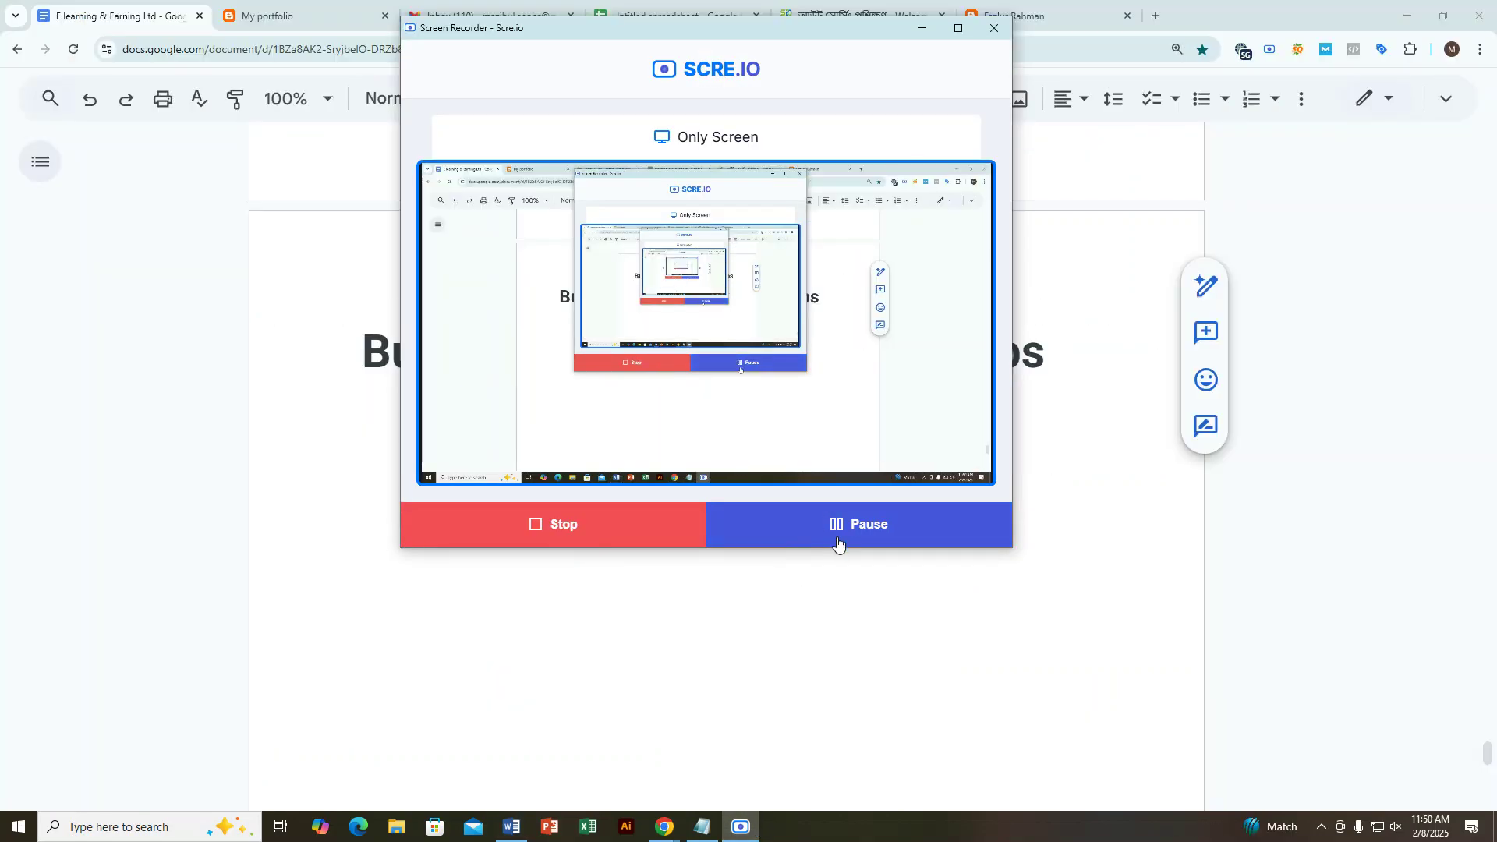
{"action": "left_click", "coordinate": [922, 28]}
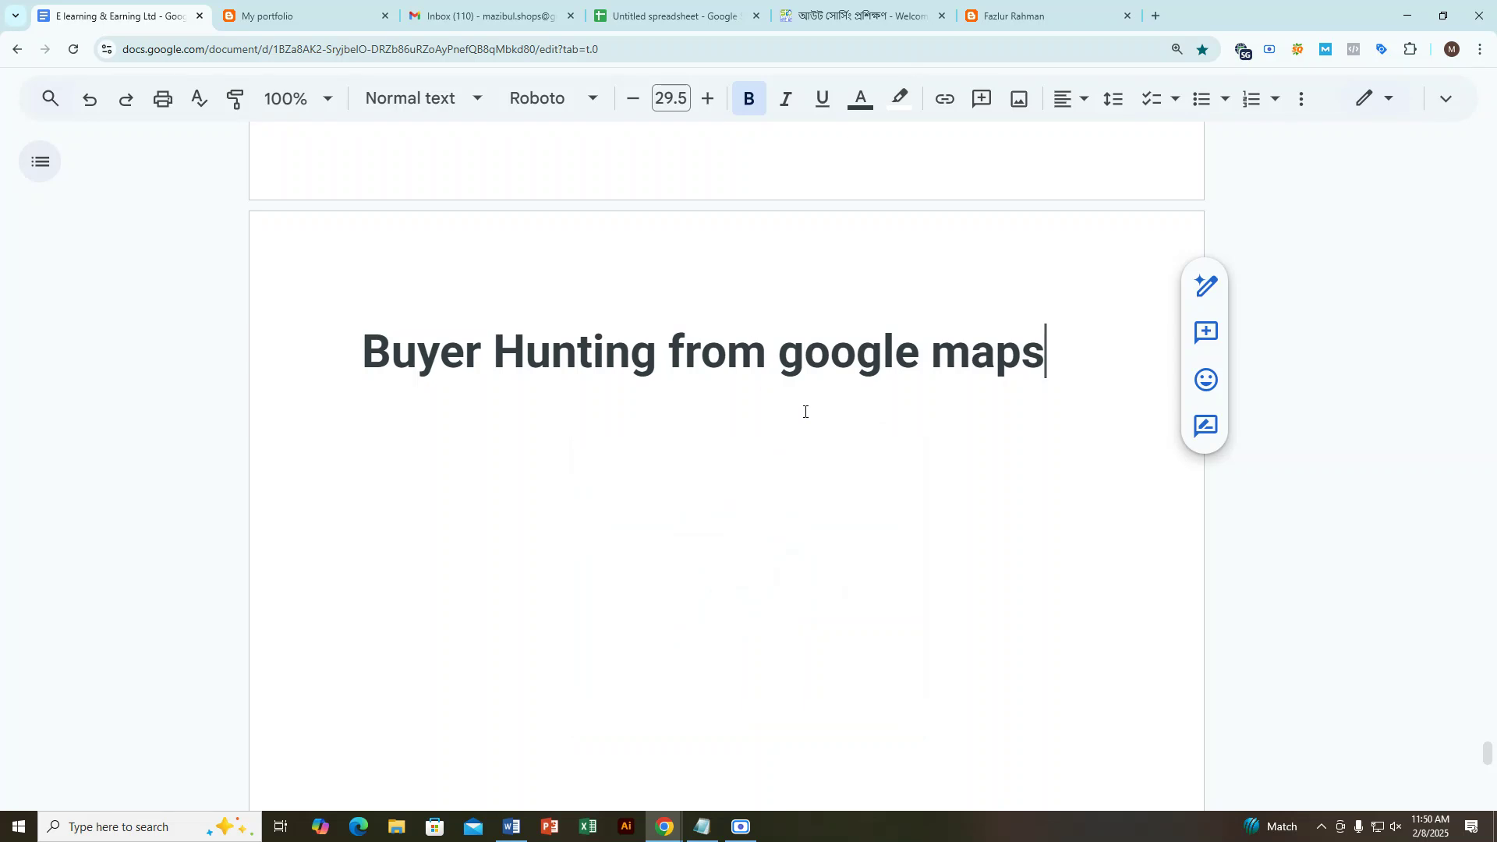
{"action": "left_click", "coordinate": [554, 400]}
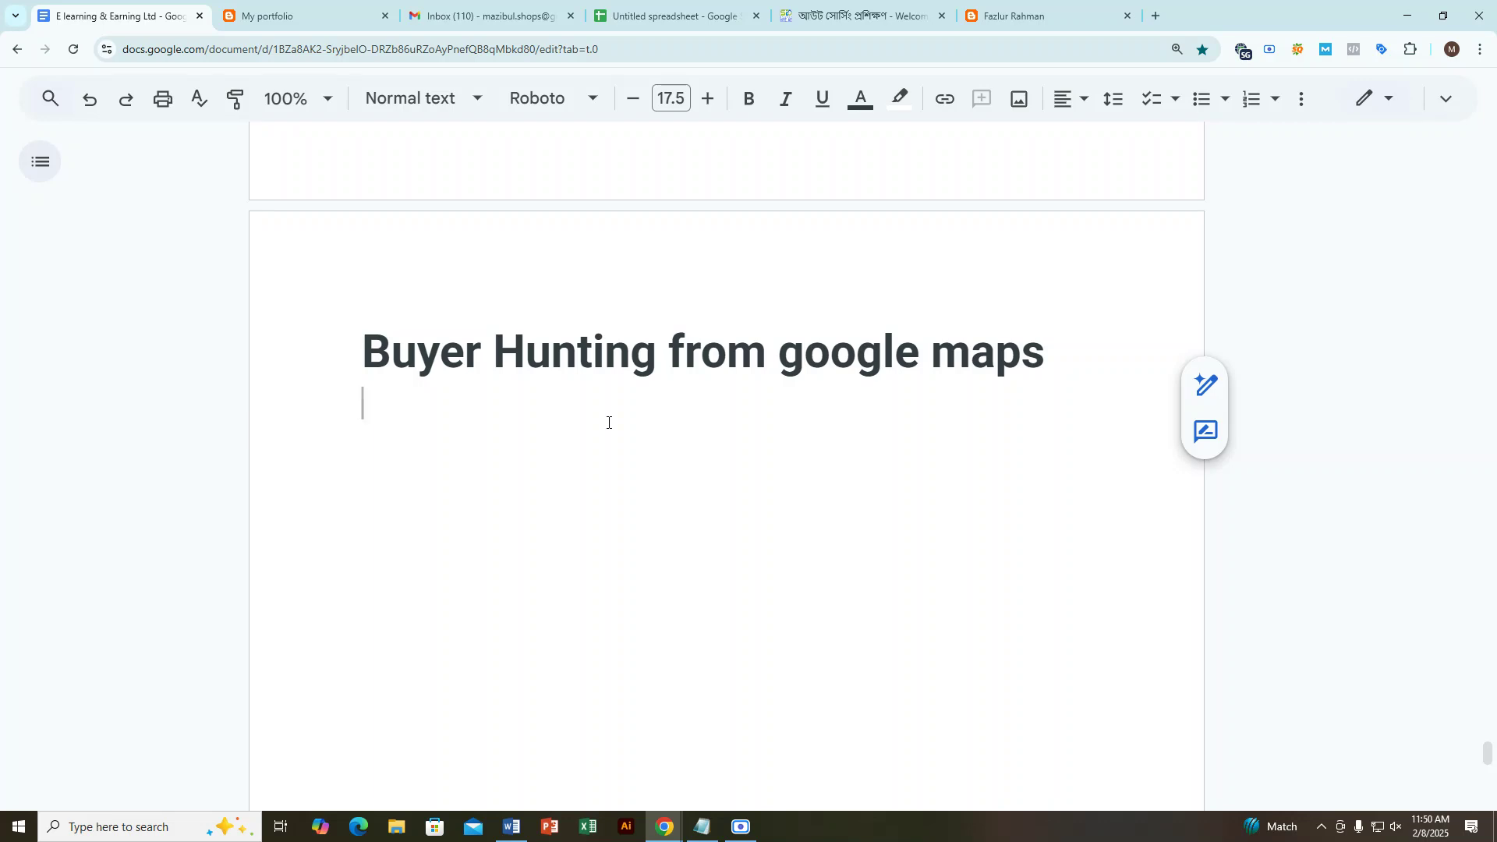
{"action": "left_click", "coordinate": [1050, 356]}
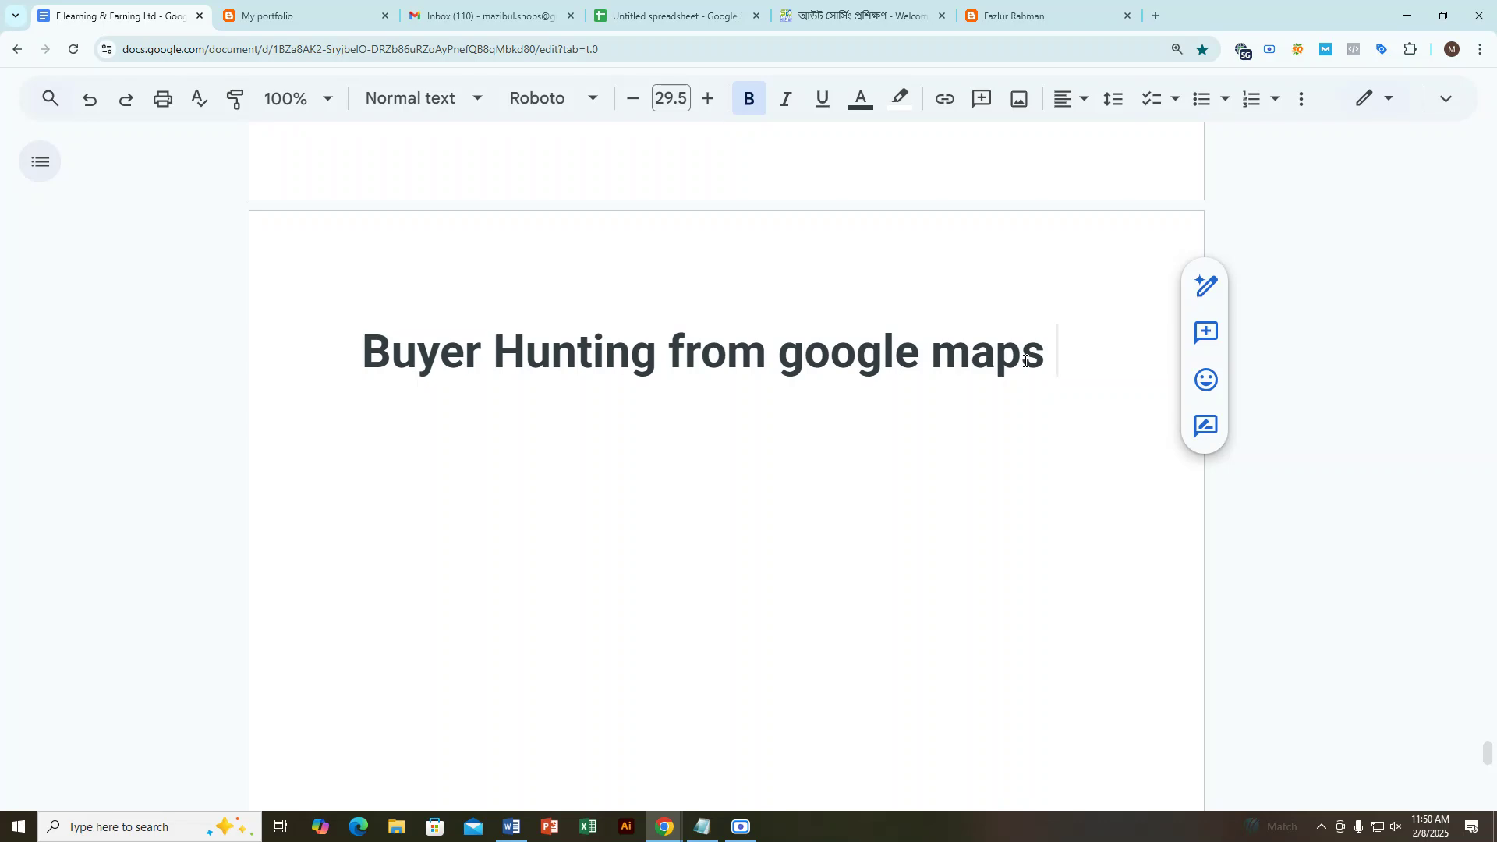
{"action": "left_click", "coordinate": [772, 396]}
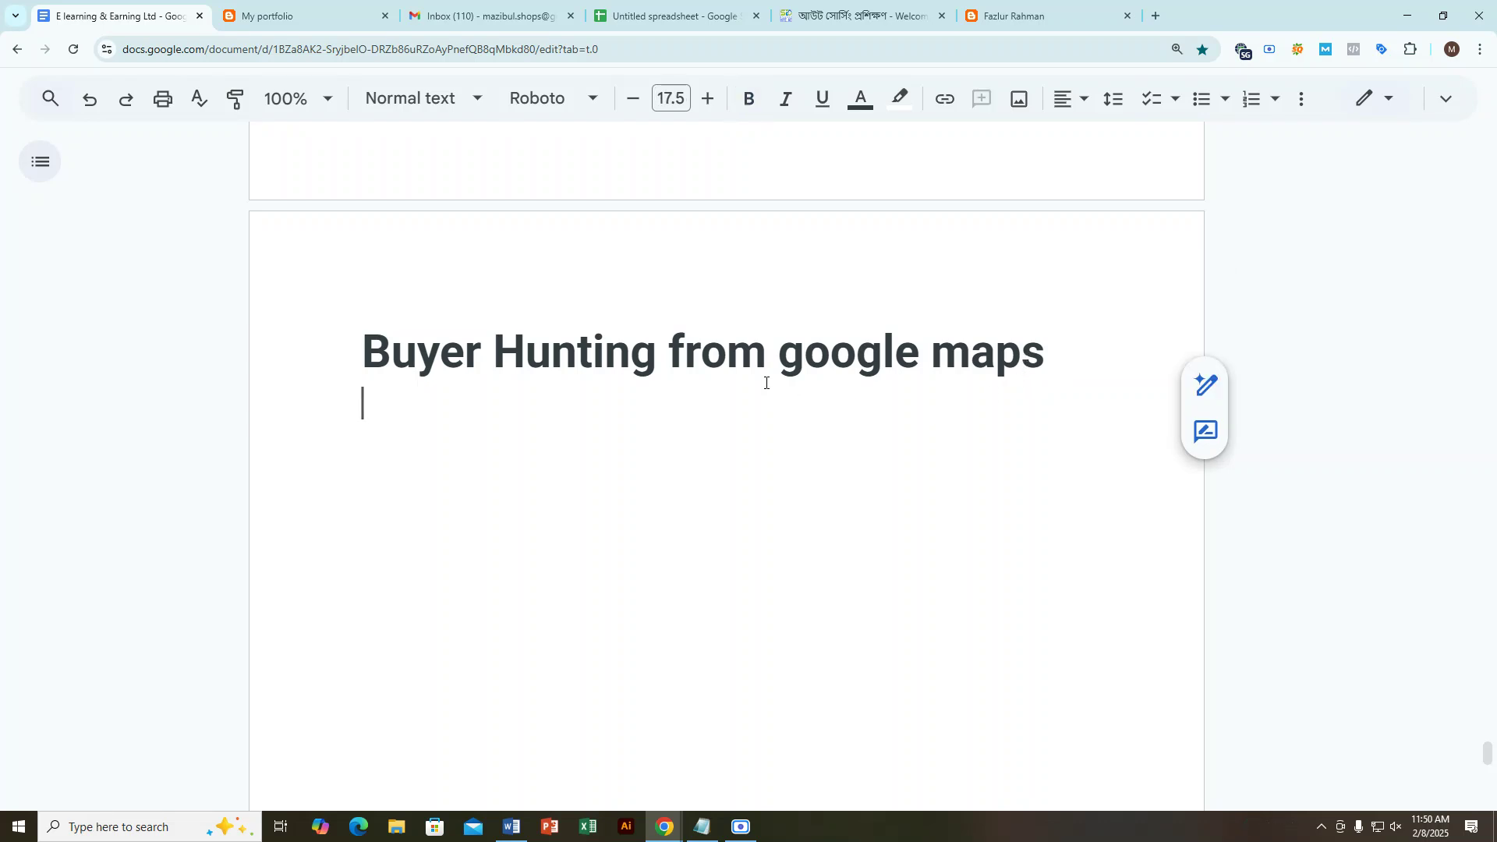
{"action": "left_click_drag", "start_coordinate": [778, 363], "coordinate": [1037, 369]}
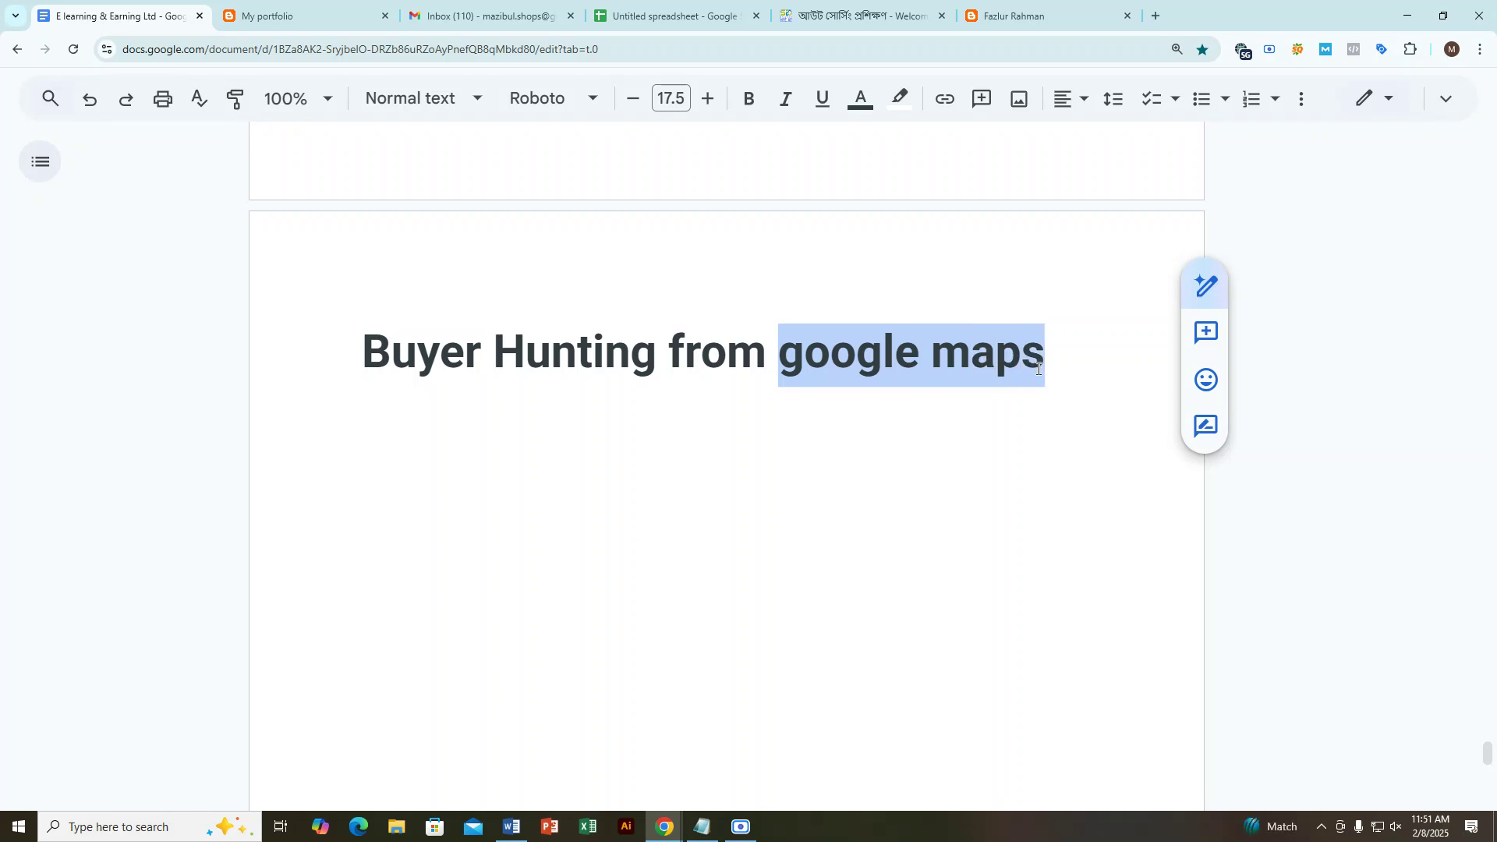
{"action": "left_click", "coordinate": [1038, 369]}
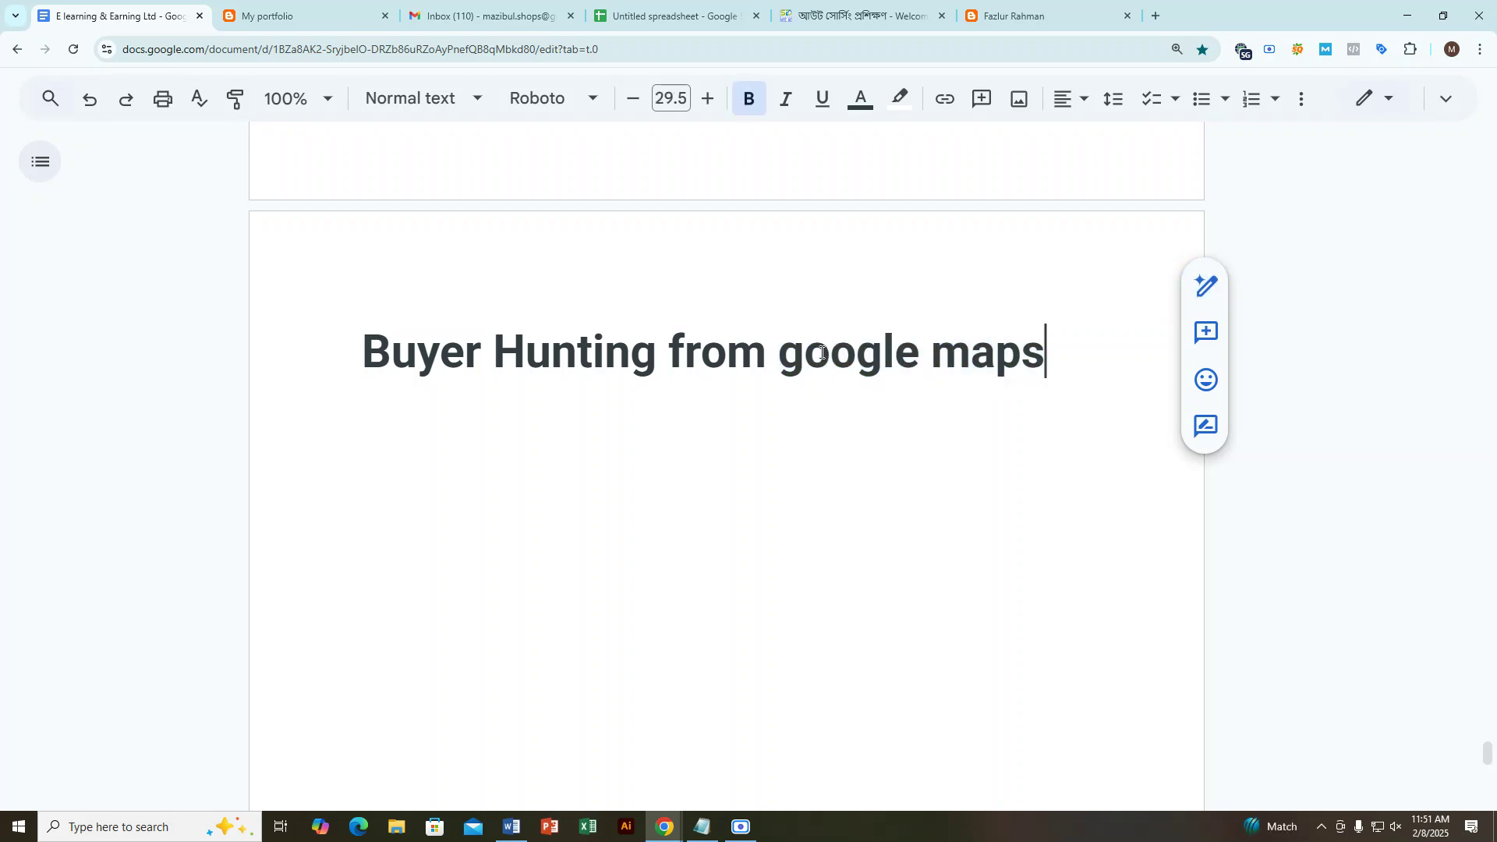
{"action": "left_click", "coordinate": [783, 355]}
{"action": "left_click_drag", "start_coordinate": [784, 355], "coordinate": [1043, 357]}
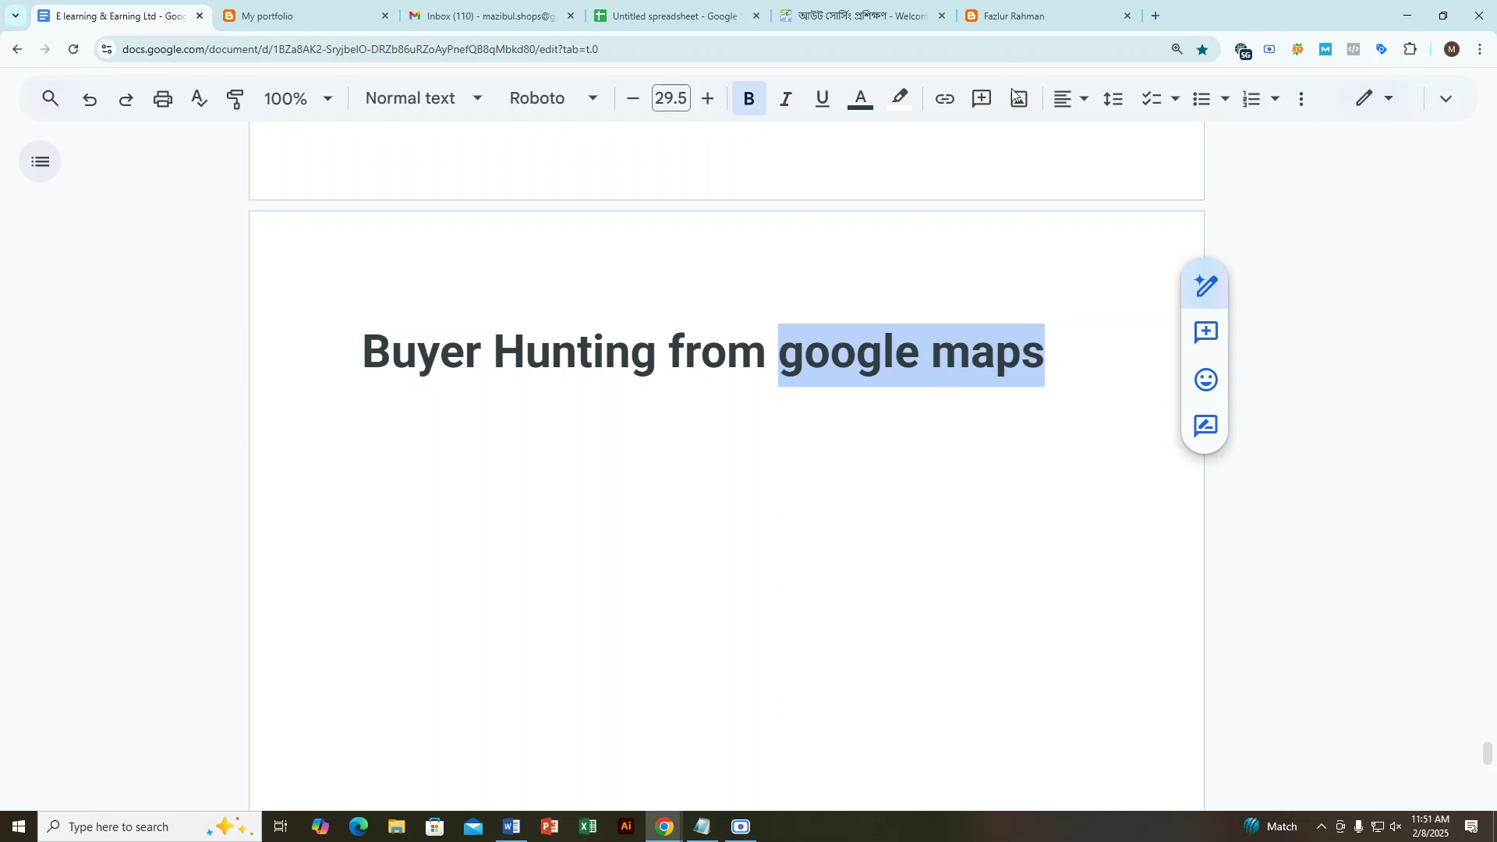
Step: Search Google for "Google map" in a new browser tab
{"action": "left_click", "coordinate": [1050, 4]}
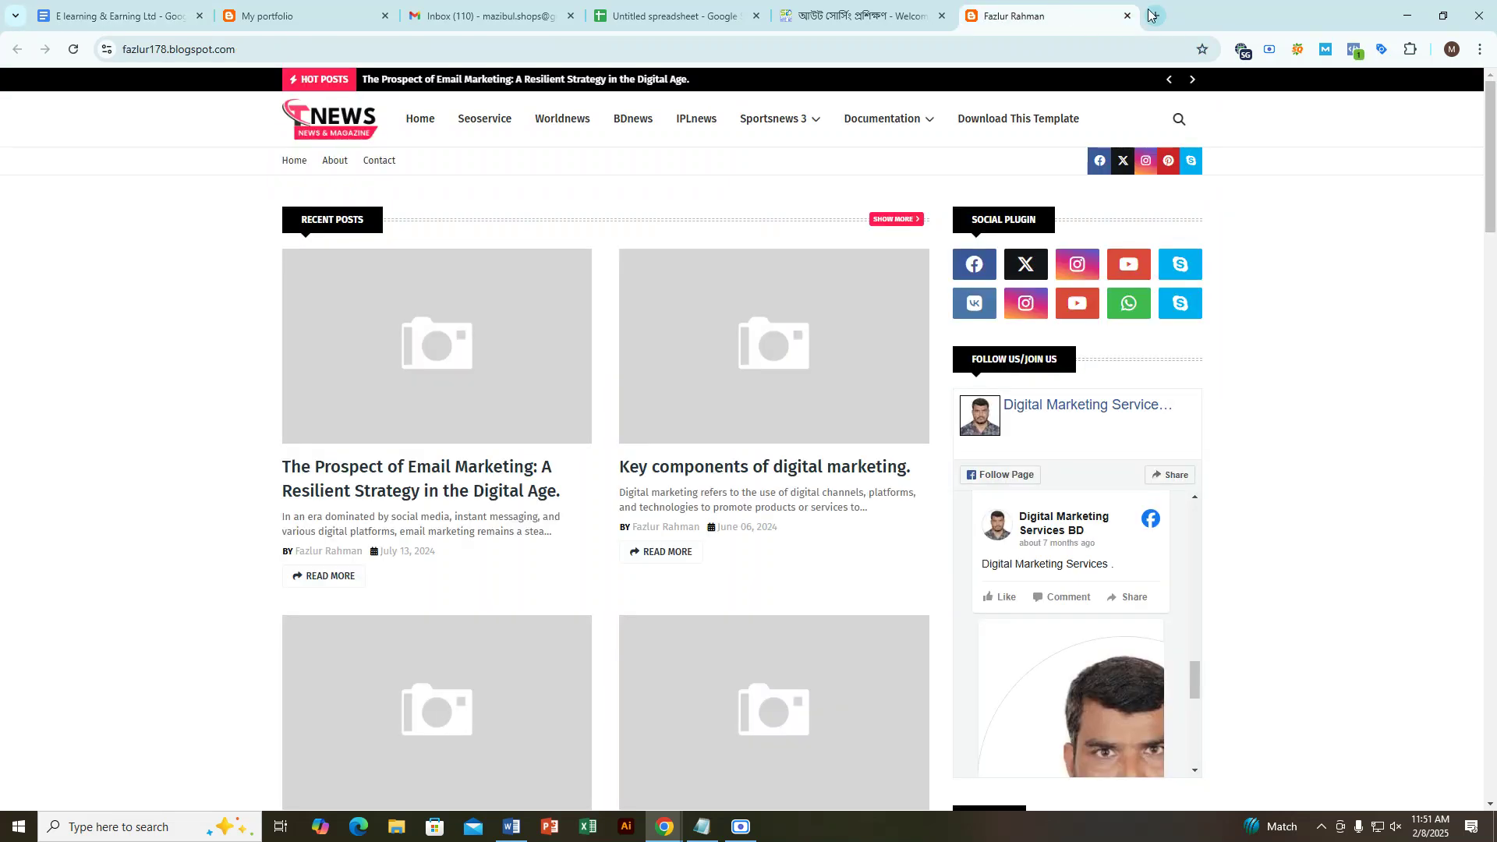
{"action": "left_click", "coordinate": [1155, 15]}
{"action": "left_click", "coordinate": [624, 53]}
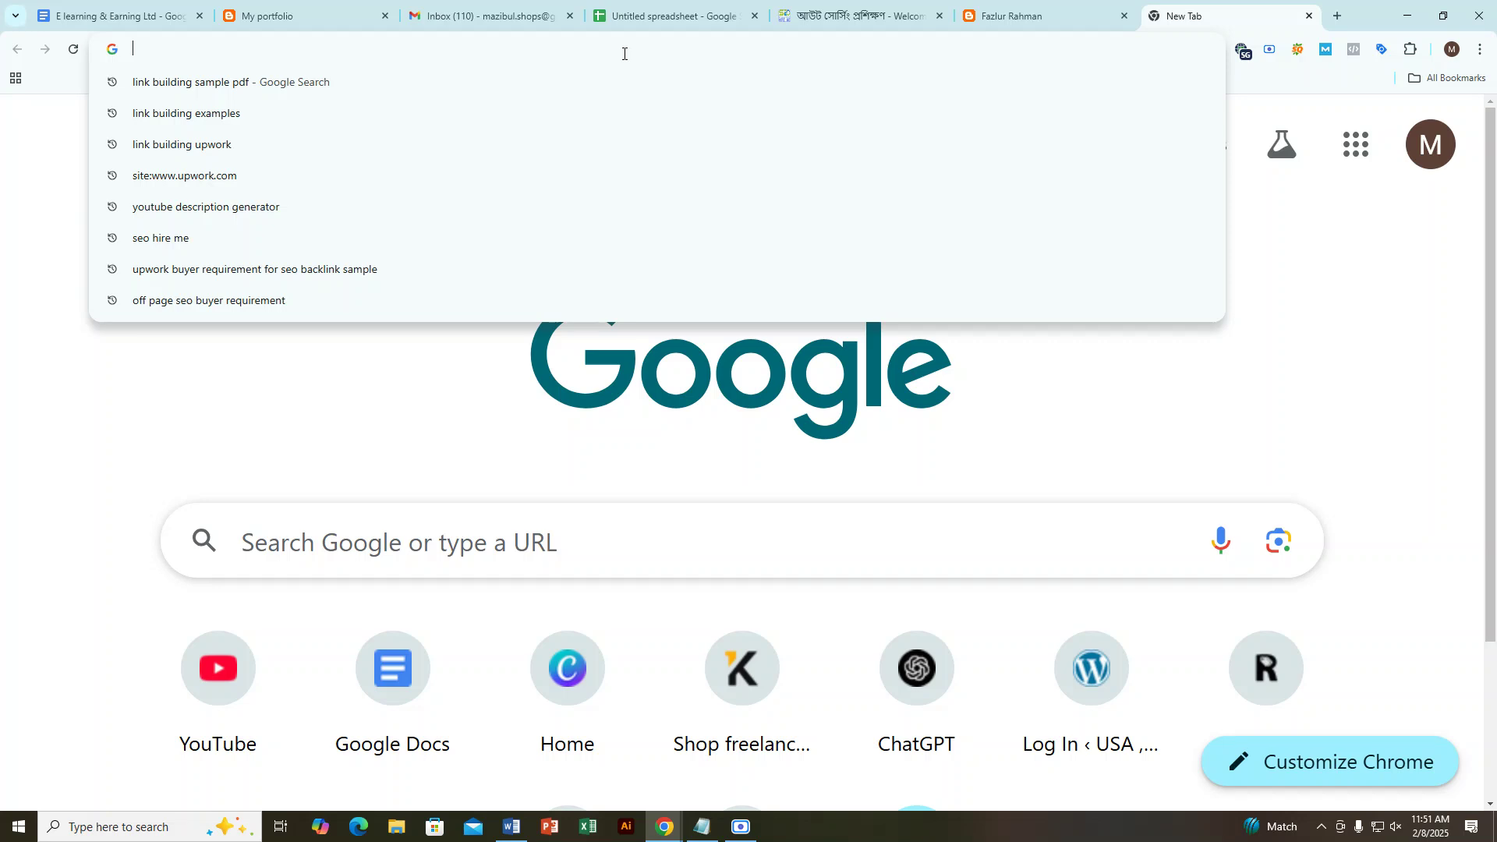
{"action": "type", "text": "Google map"}
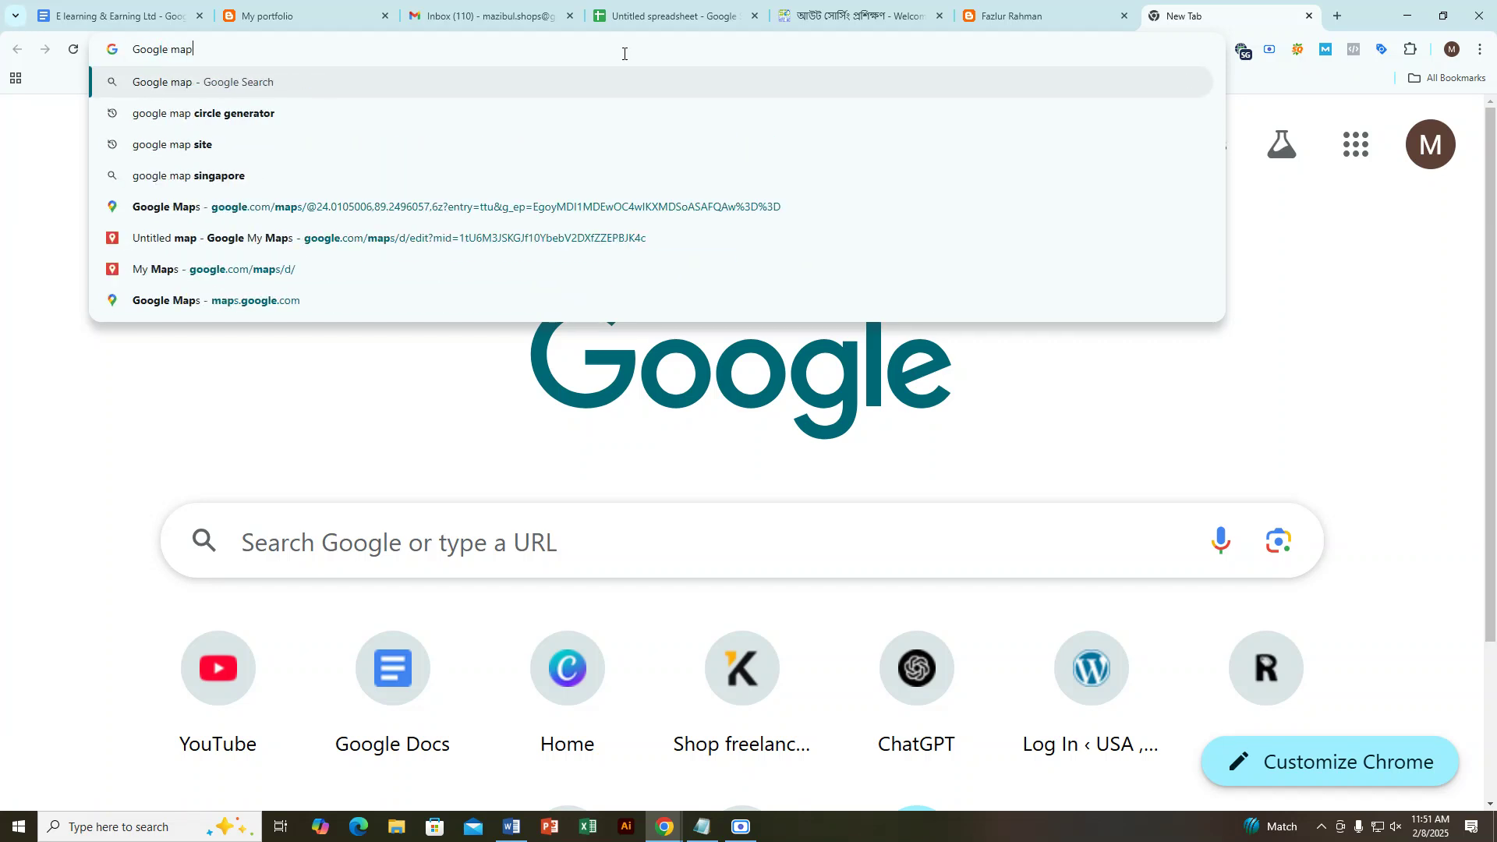
{"action": "key", "text": "Return"}
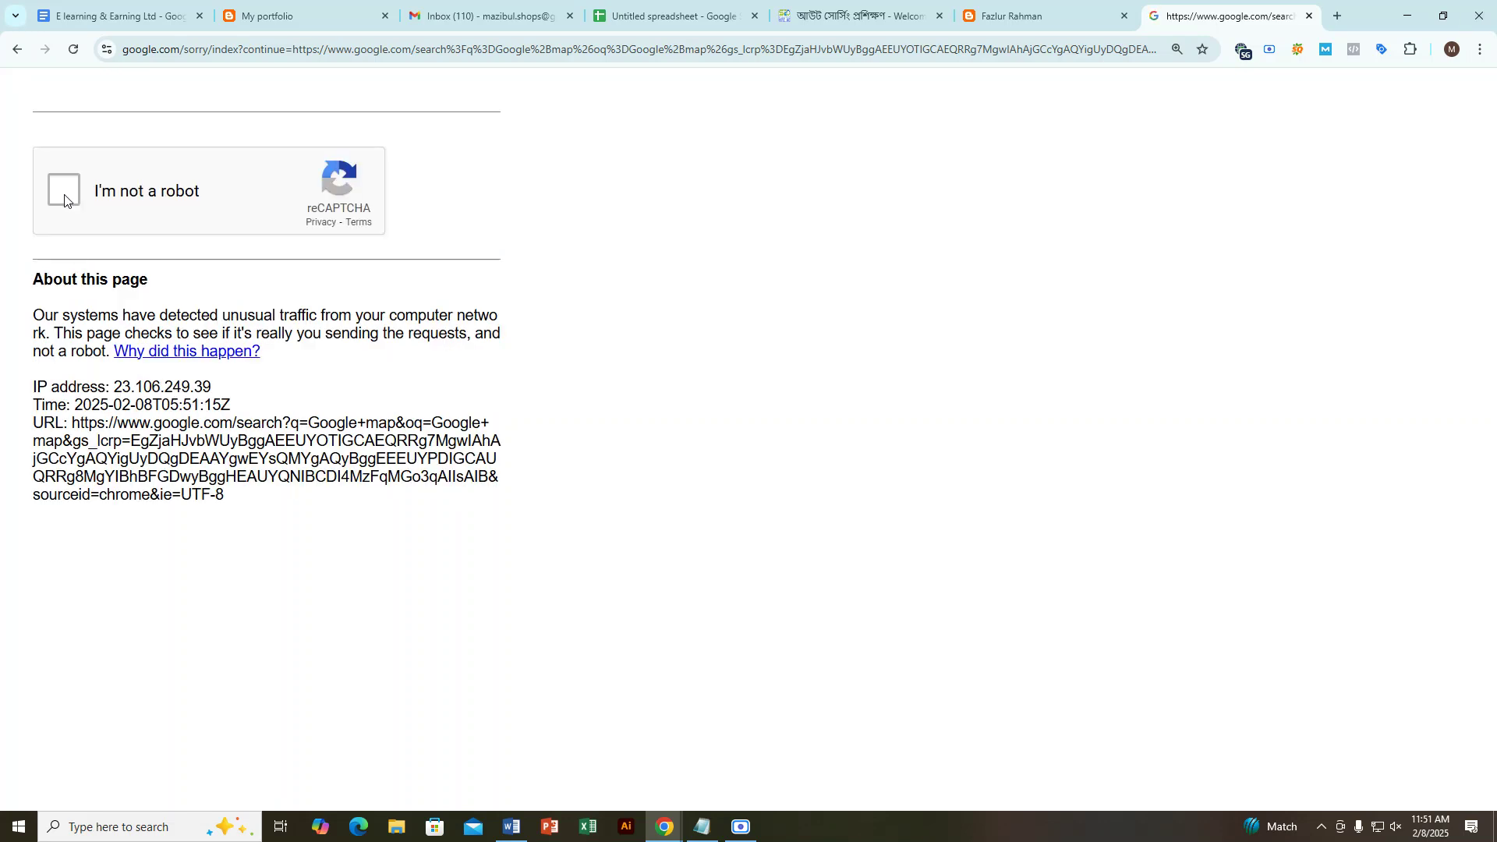
Step: Complete the "I'm not a robot" verification for the Google map search
{"action": "left_click", "coordinate": [69, 195]}
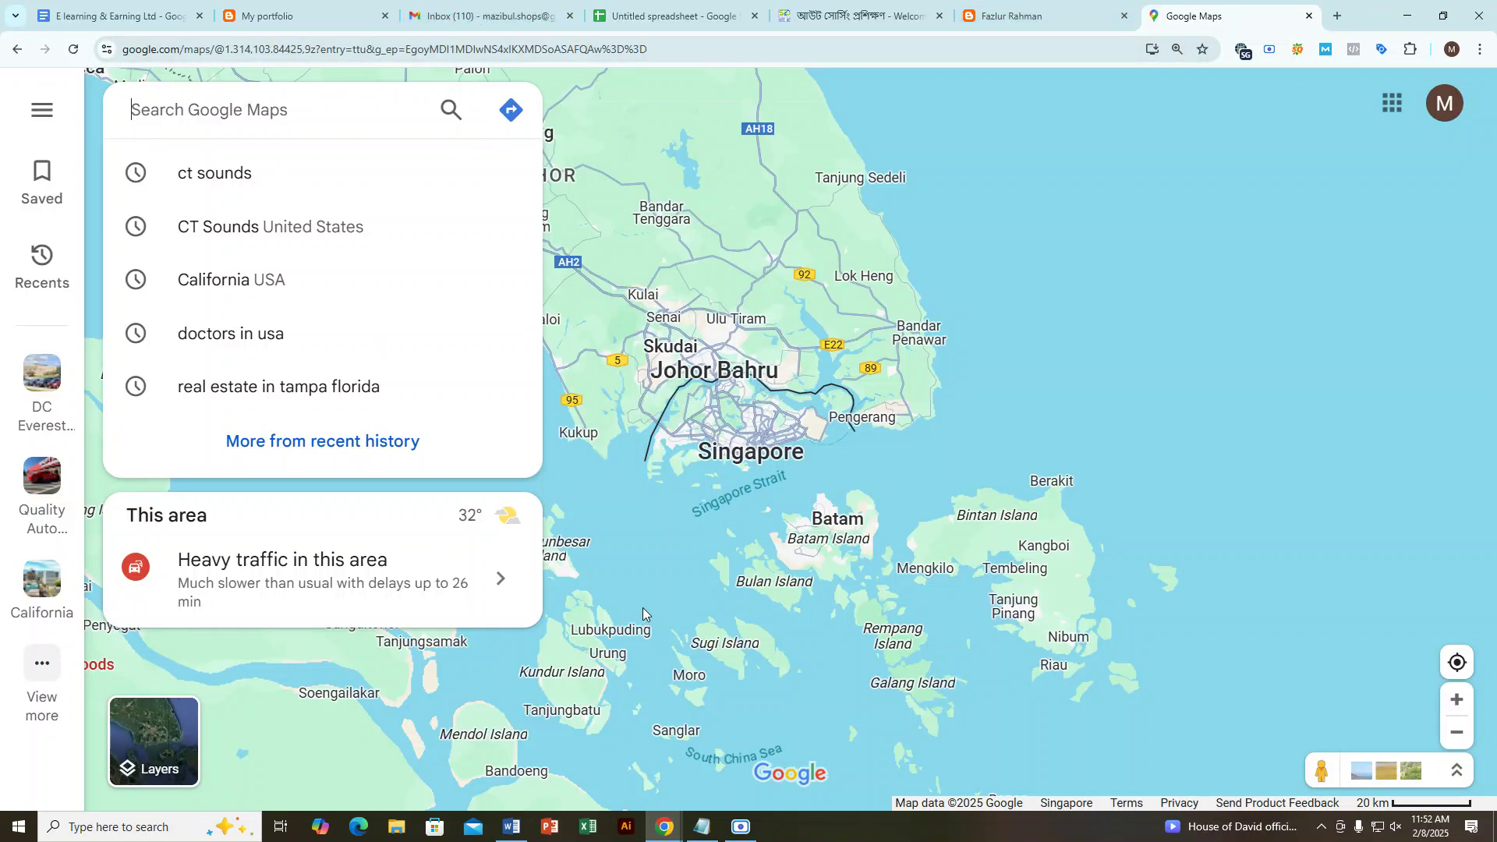
{"action": "left_click", "coordinate": [741, 828]}
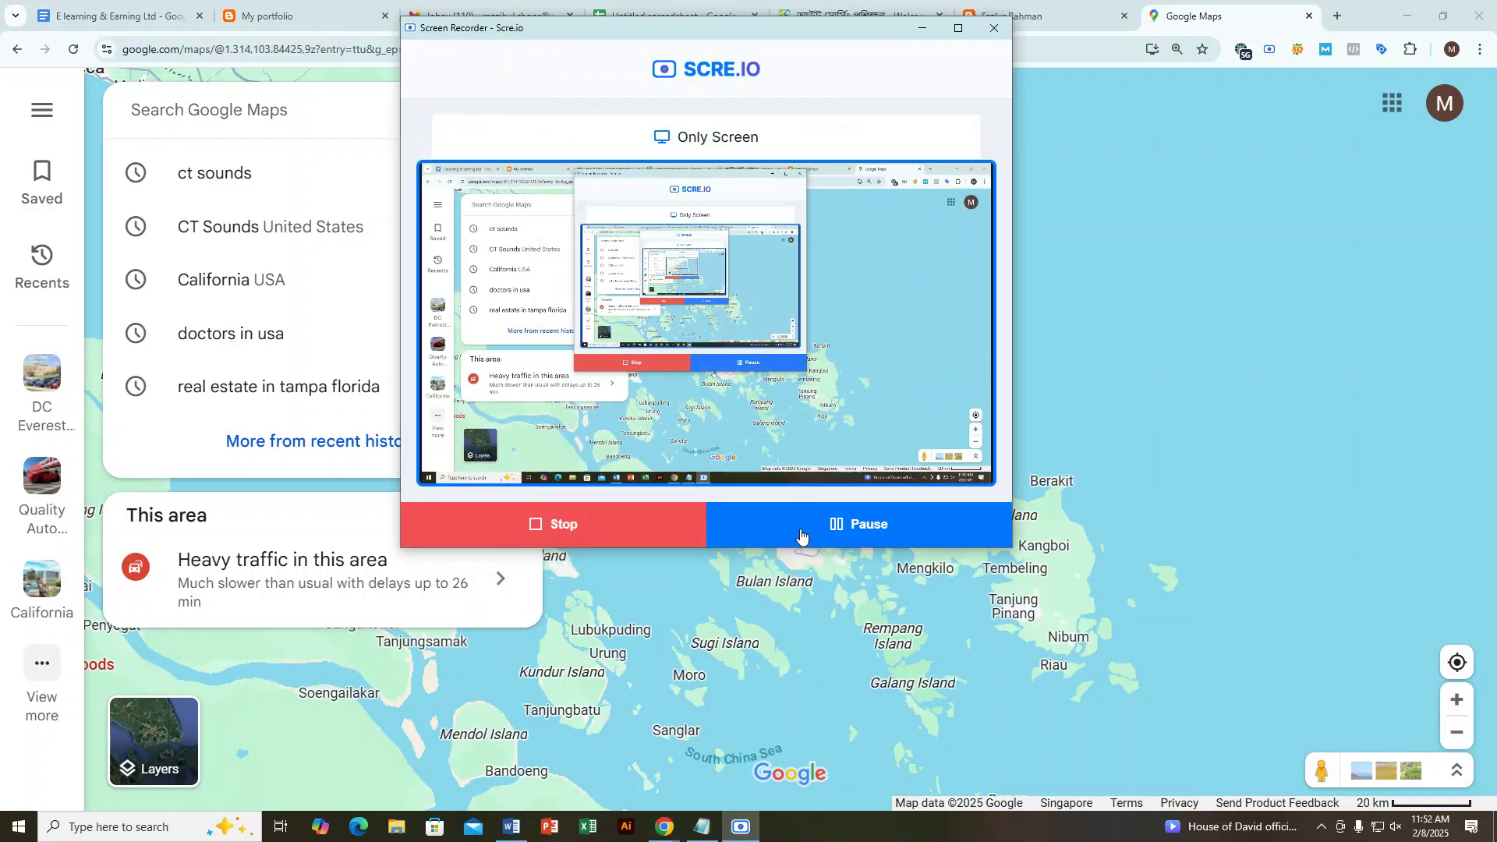
{"action": "left_click", "coordinate": [569, 250]}
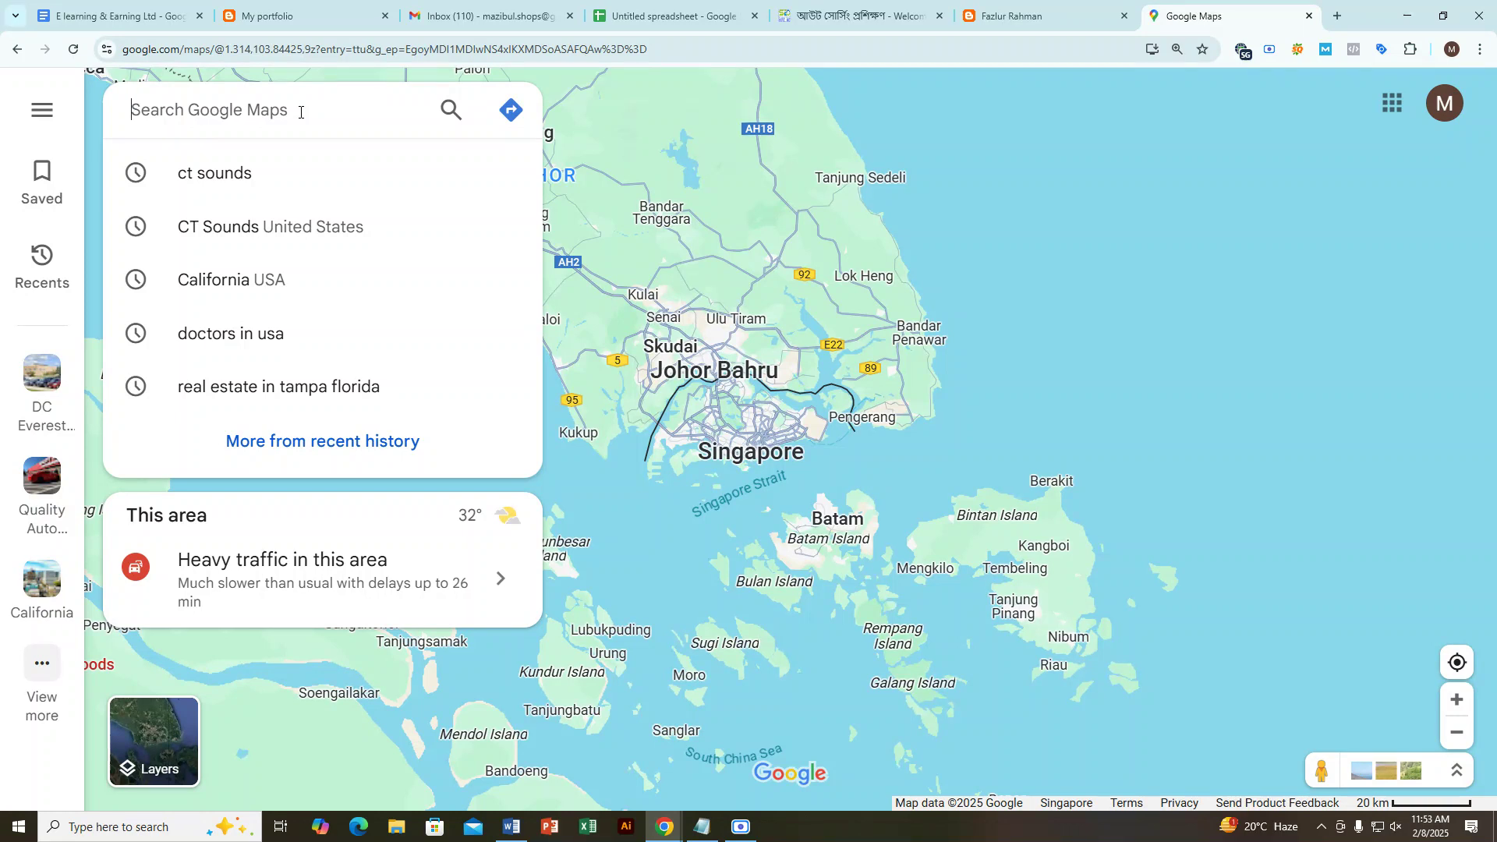
{"action": "key", "text": "Tab"}
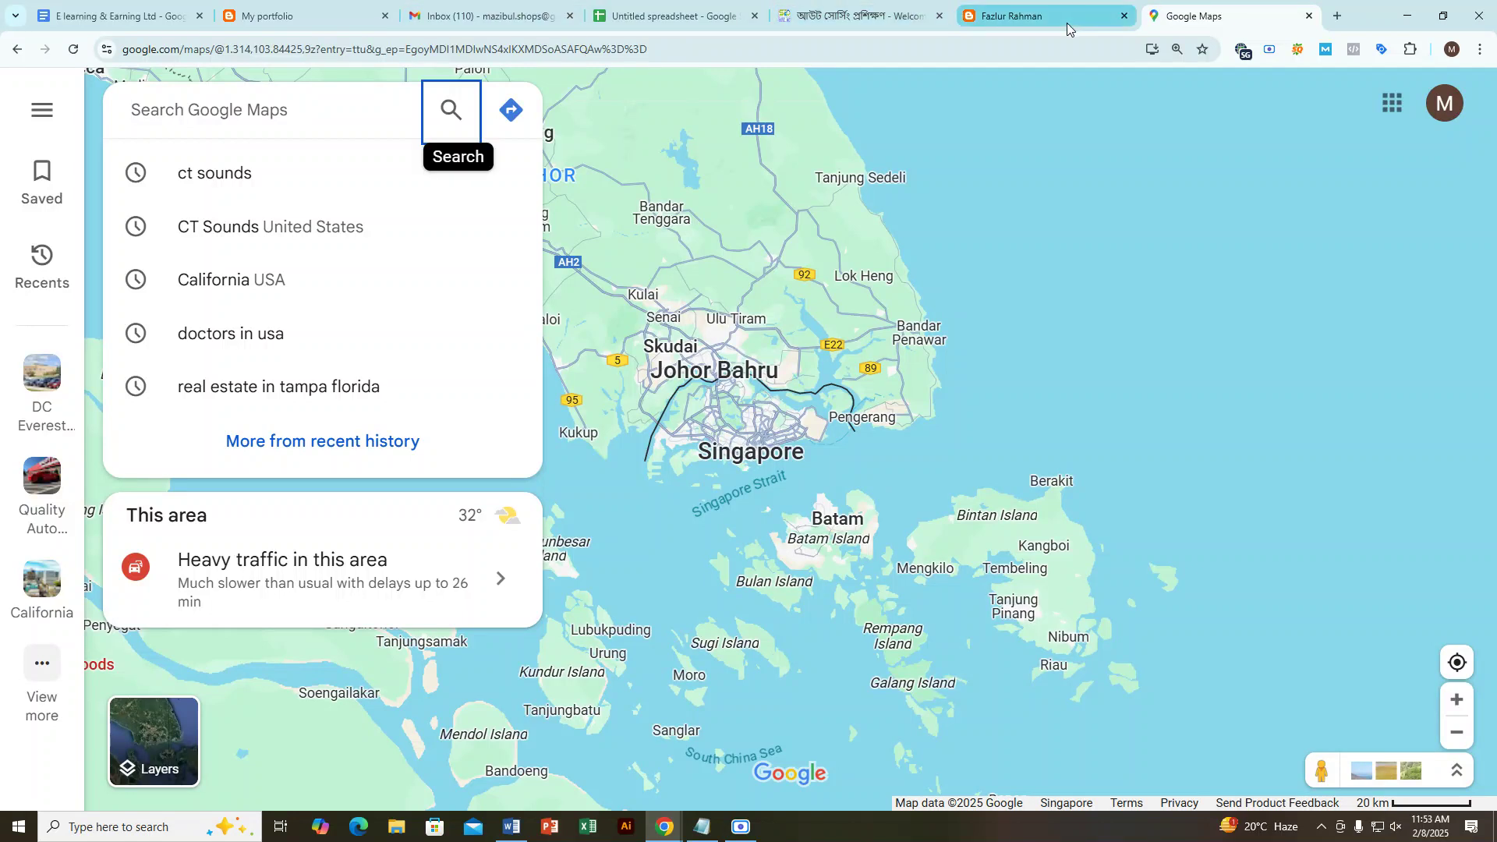
Step: Search Google Maps for "real estate agents" using the matching suggestion
{"action": "left_click", "coordinate": [345, 116]}
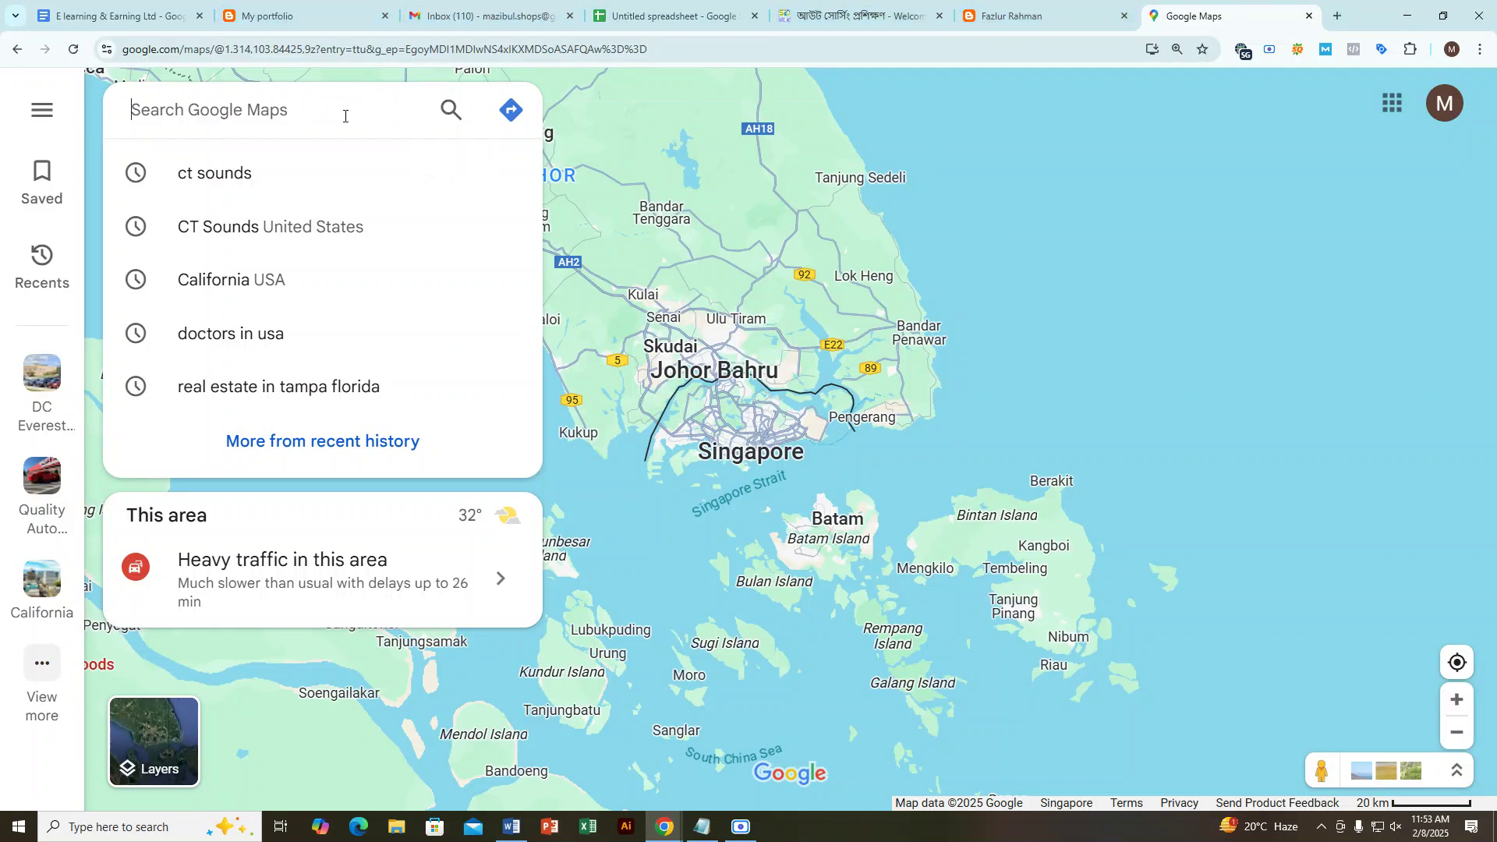
{"action": "type", "text": "Reasl"}
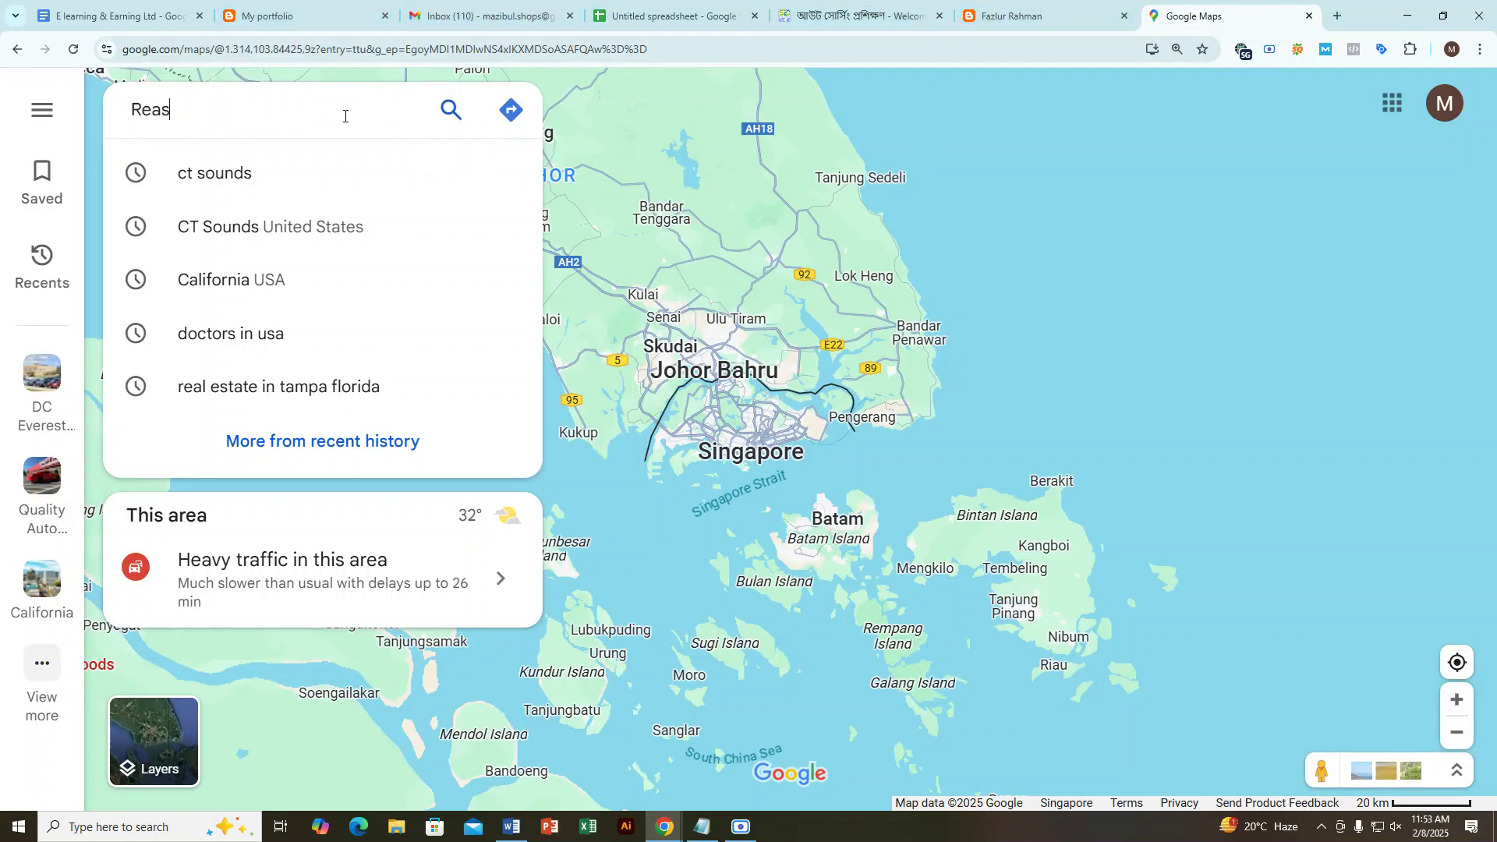
{"action": "key", "text": "BackSpace"}
{"action": "key", "text": "BackSpace"}
{"action": "type", "text": "l es"}
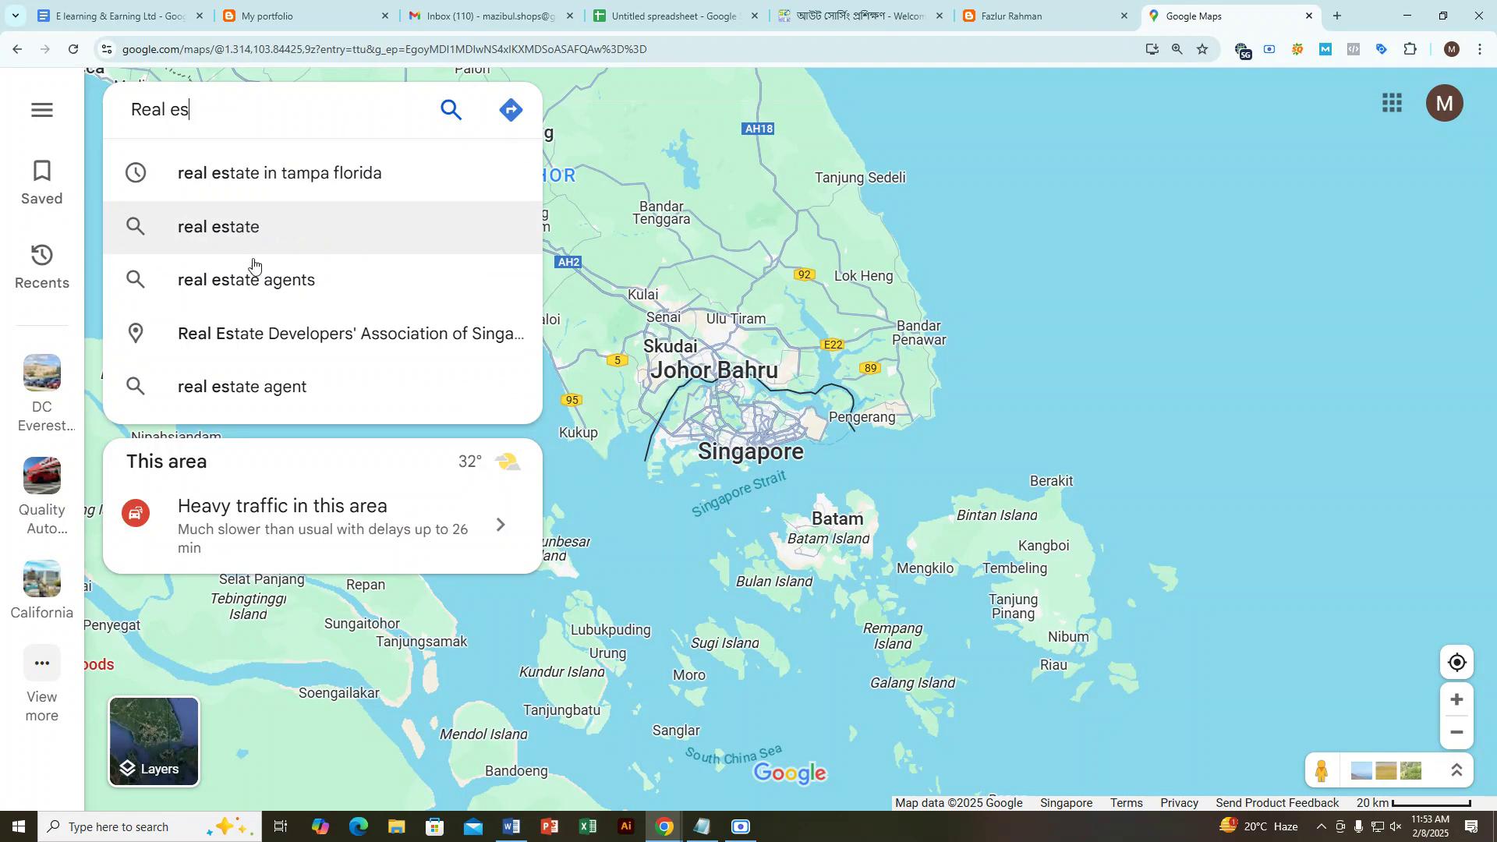
{"action": "left_click", "coordinate": [307, 282]}
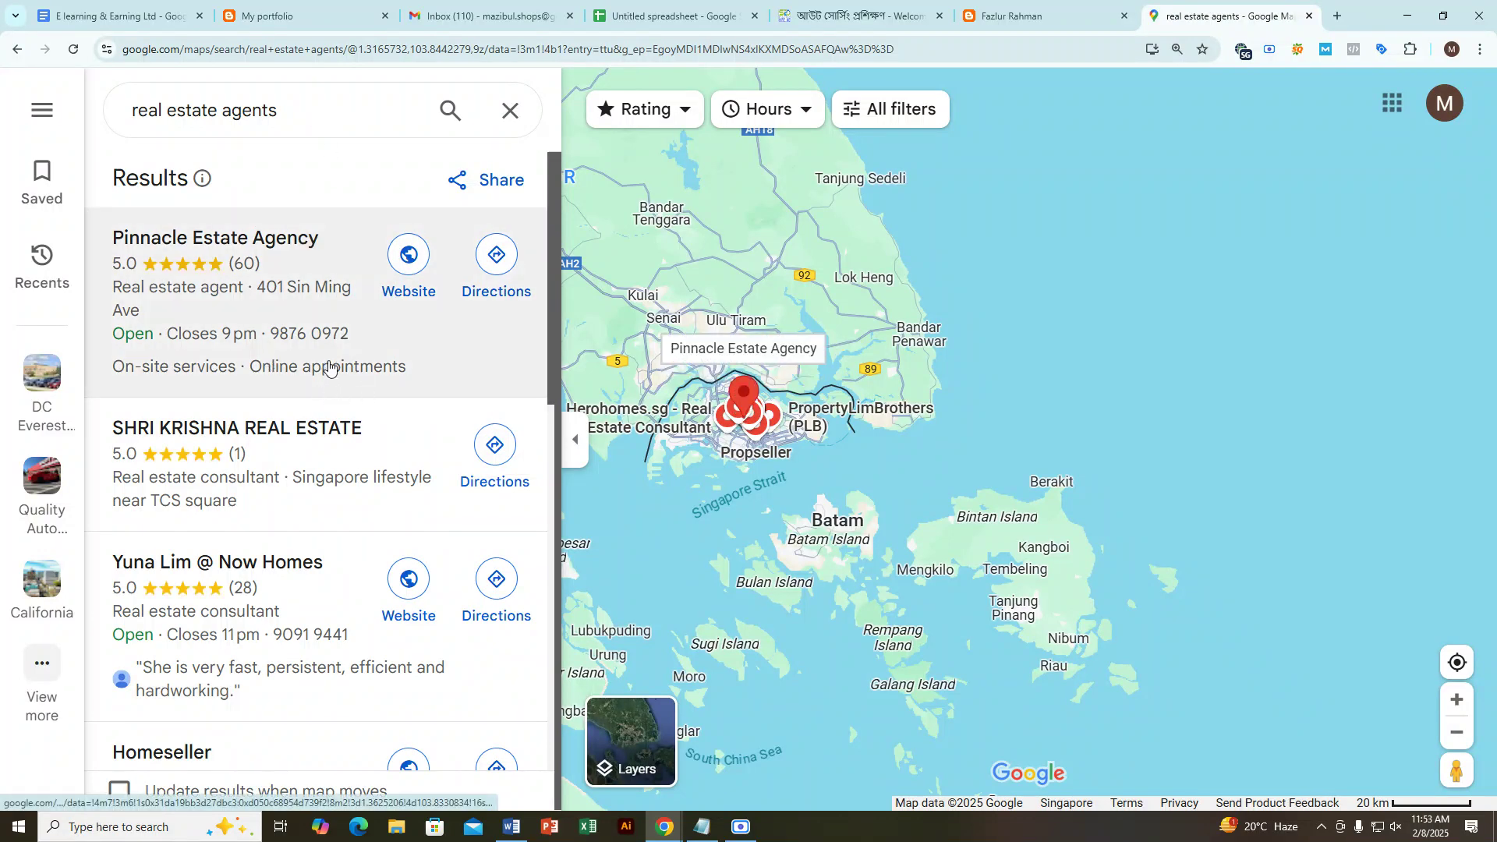
Step: Look over the listed agencies and extend the Maps search to "real estate agents USA"
{"action": "scroll", "coordinate": [396, 378], "scroll_direction": "down", "scroll_amount": 10}
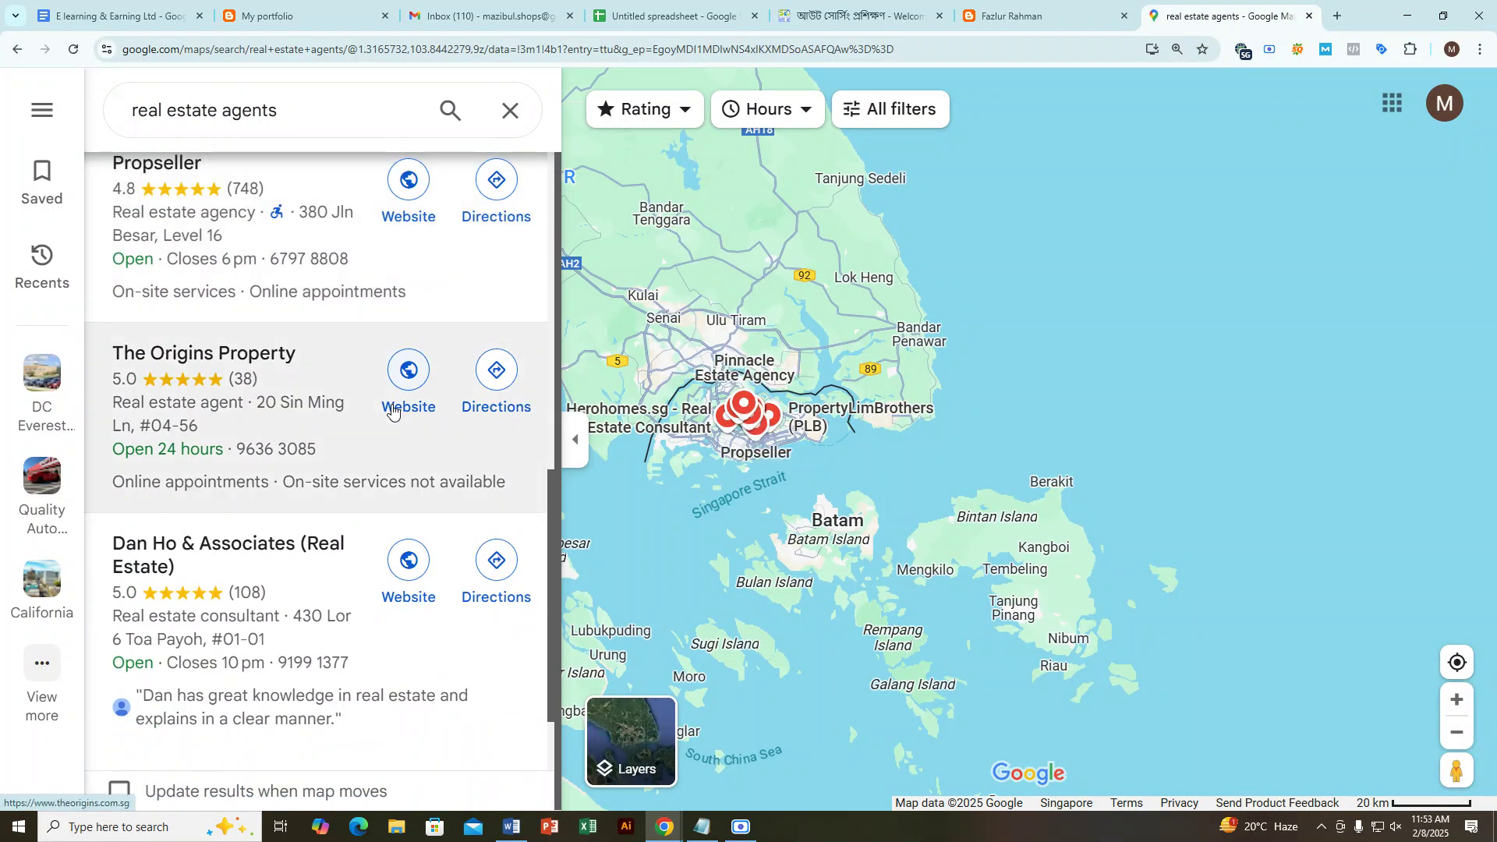
{"action": "scroll", "coordinate": [374, 444], "scroll_direction": "down", "scroll_amount": 1}
{"action": "scroll", "coordinate": [350, 473], "scroll_direction": "down", "scroll_amount": 5}
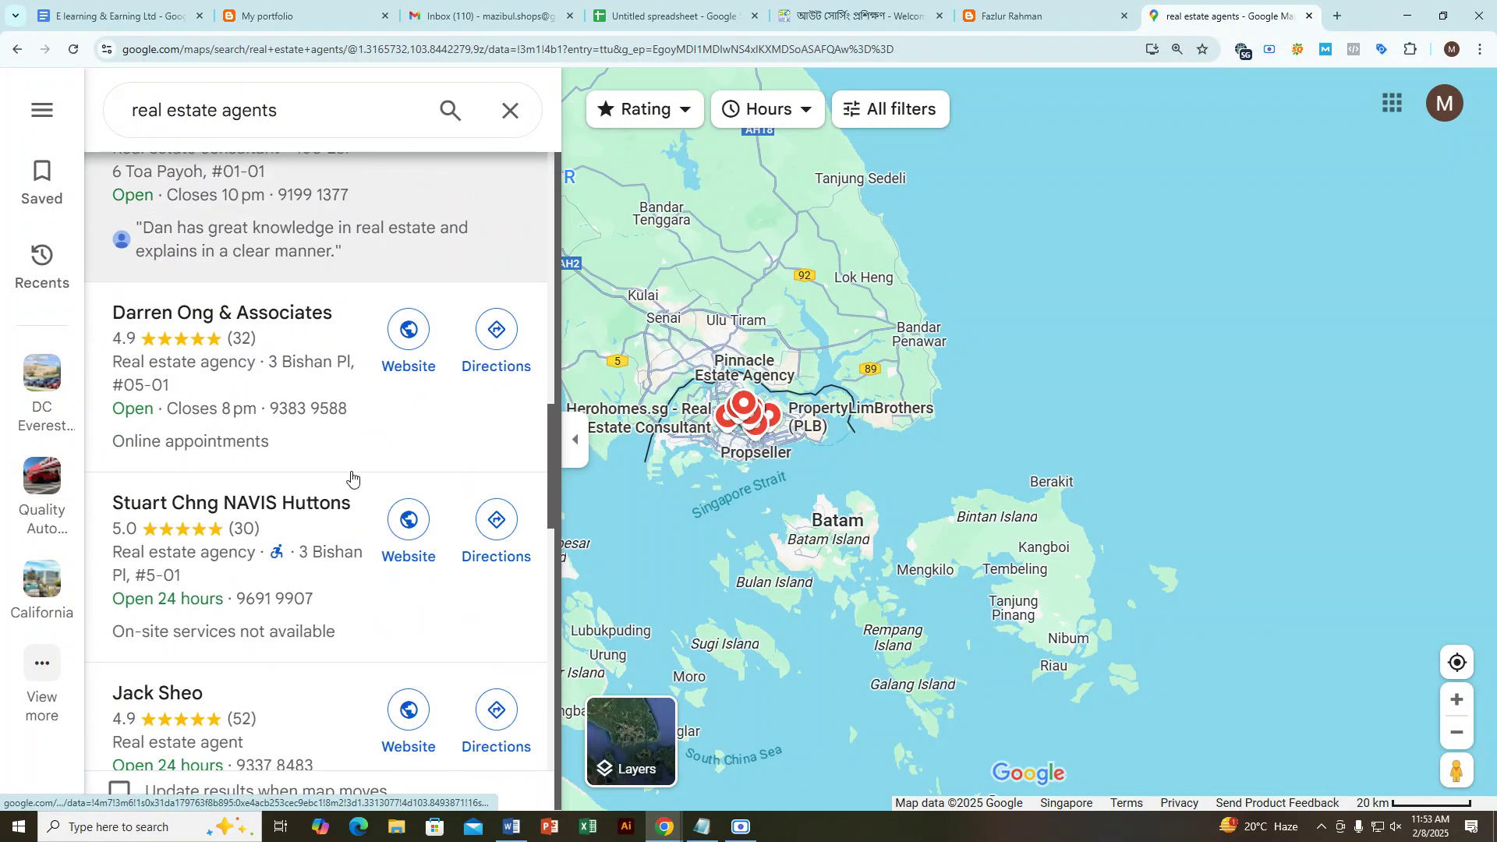
{"action": "scroll", "coordinate": [351, 477], "scroll_direction": "up", "scroll_amount": 12}
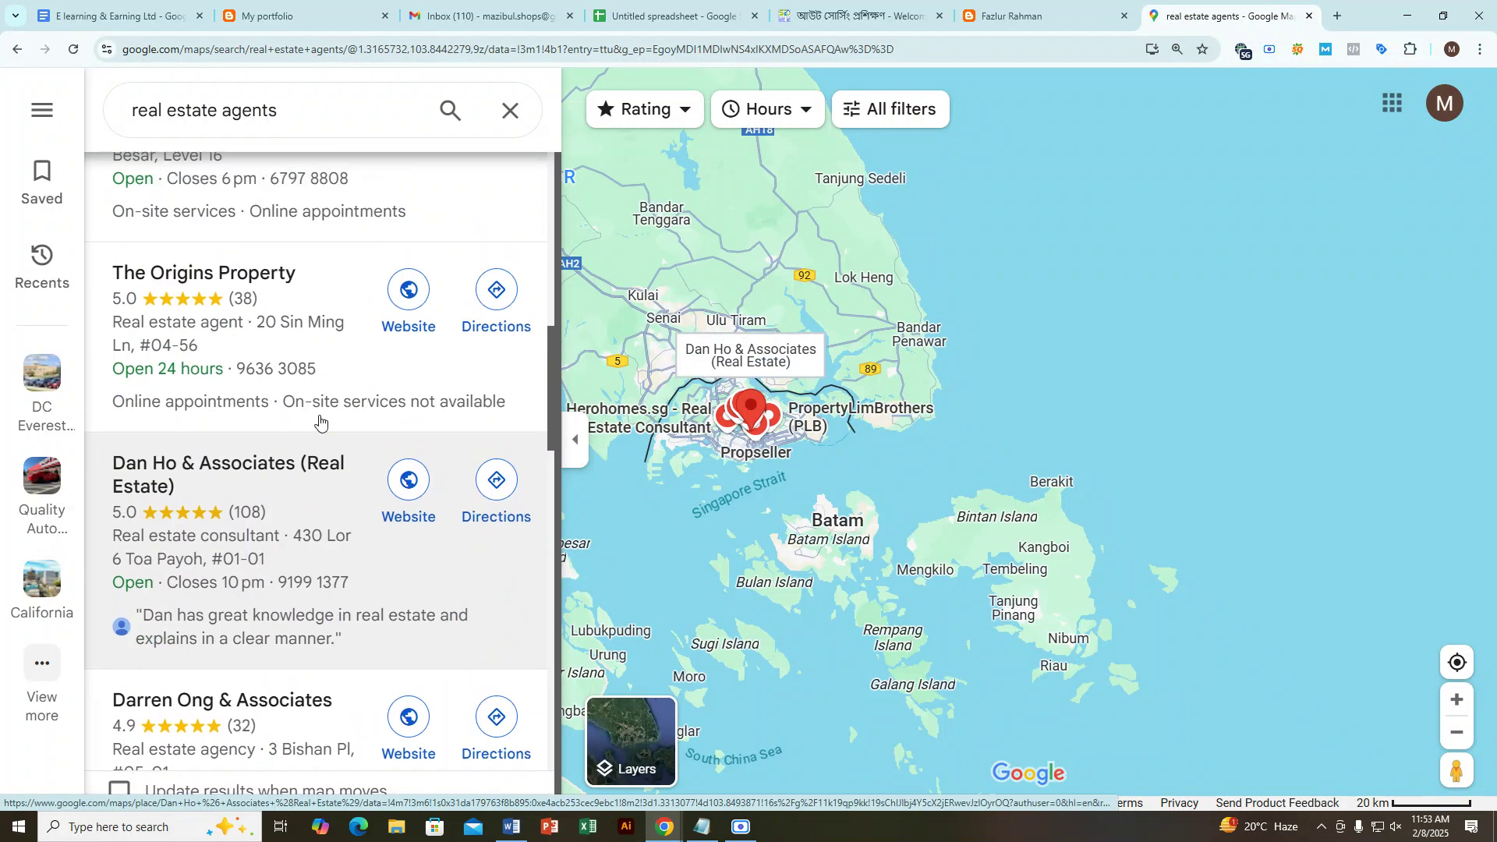
{"action": "left_click", "coordinate": [297, 110]}
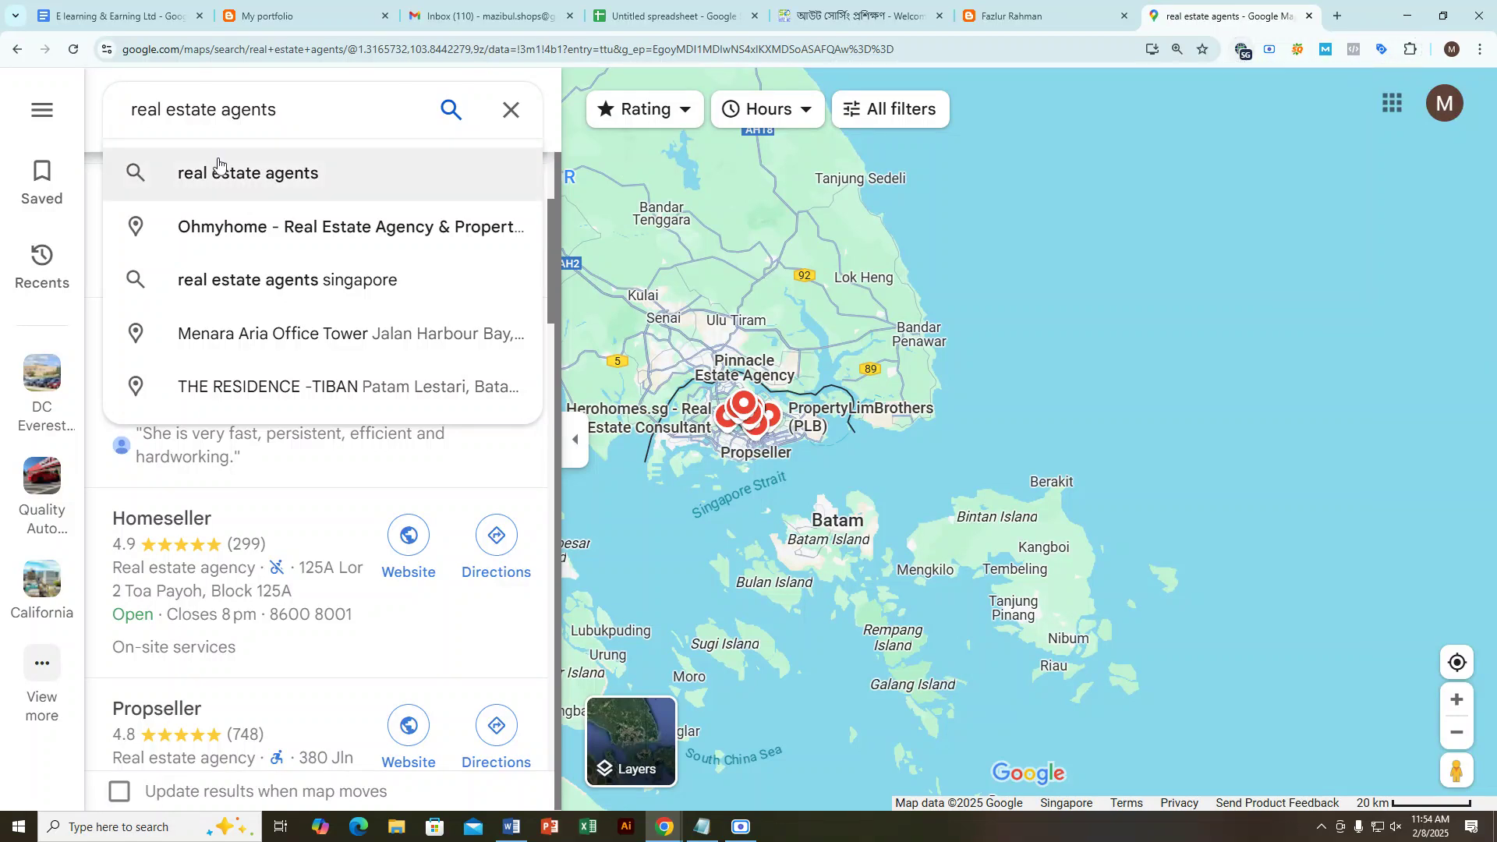
{"action": "type", "text": "U"}
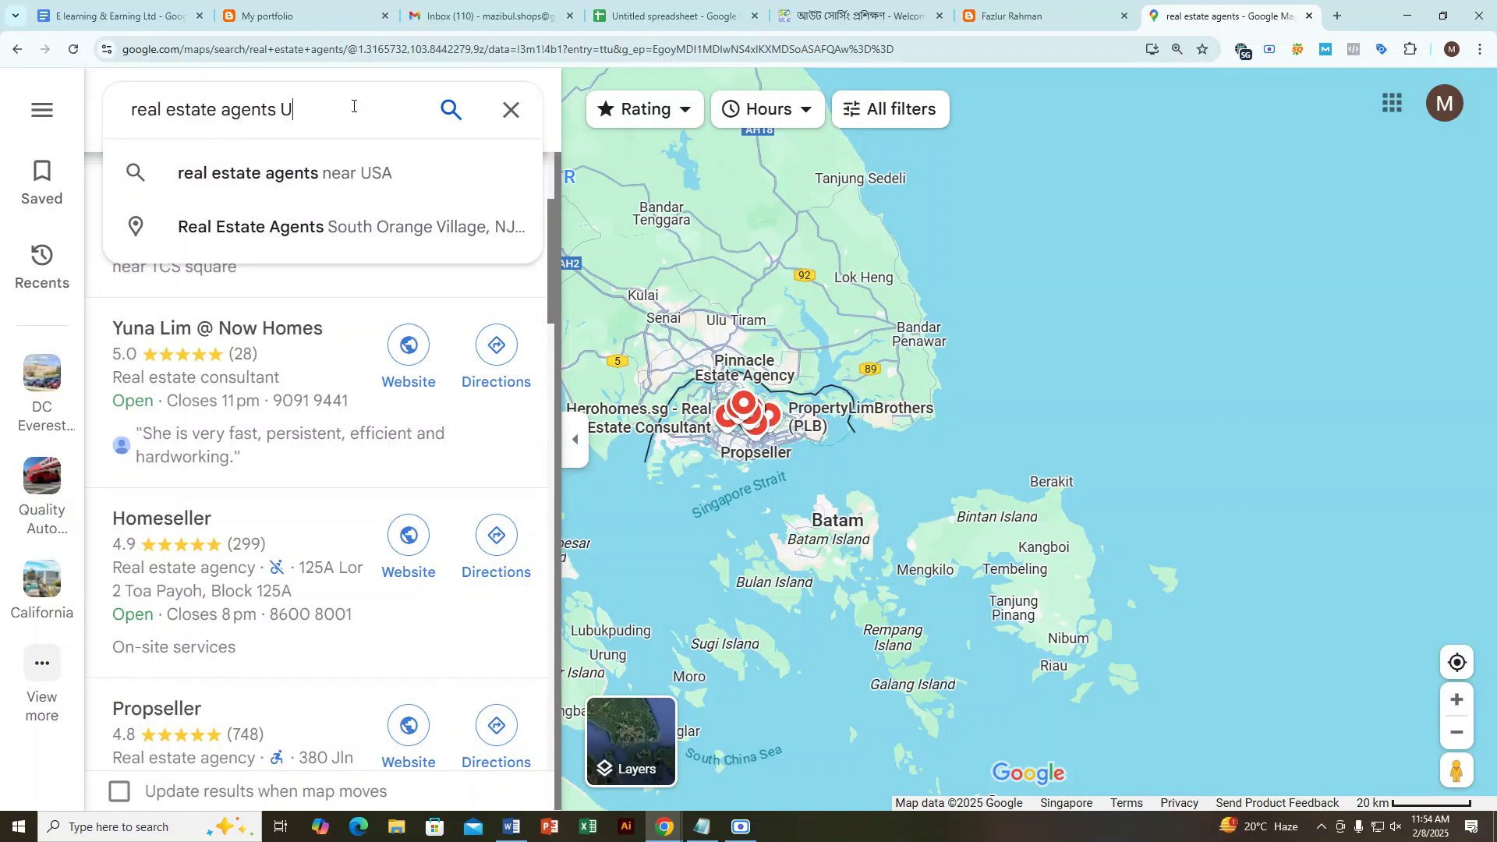
{"action": "type", "text": "SA"}
{"action": "key", "text": "Return"}
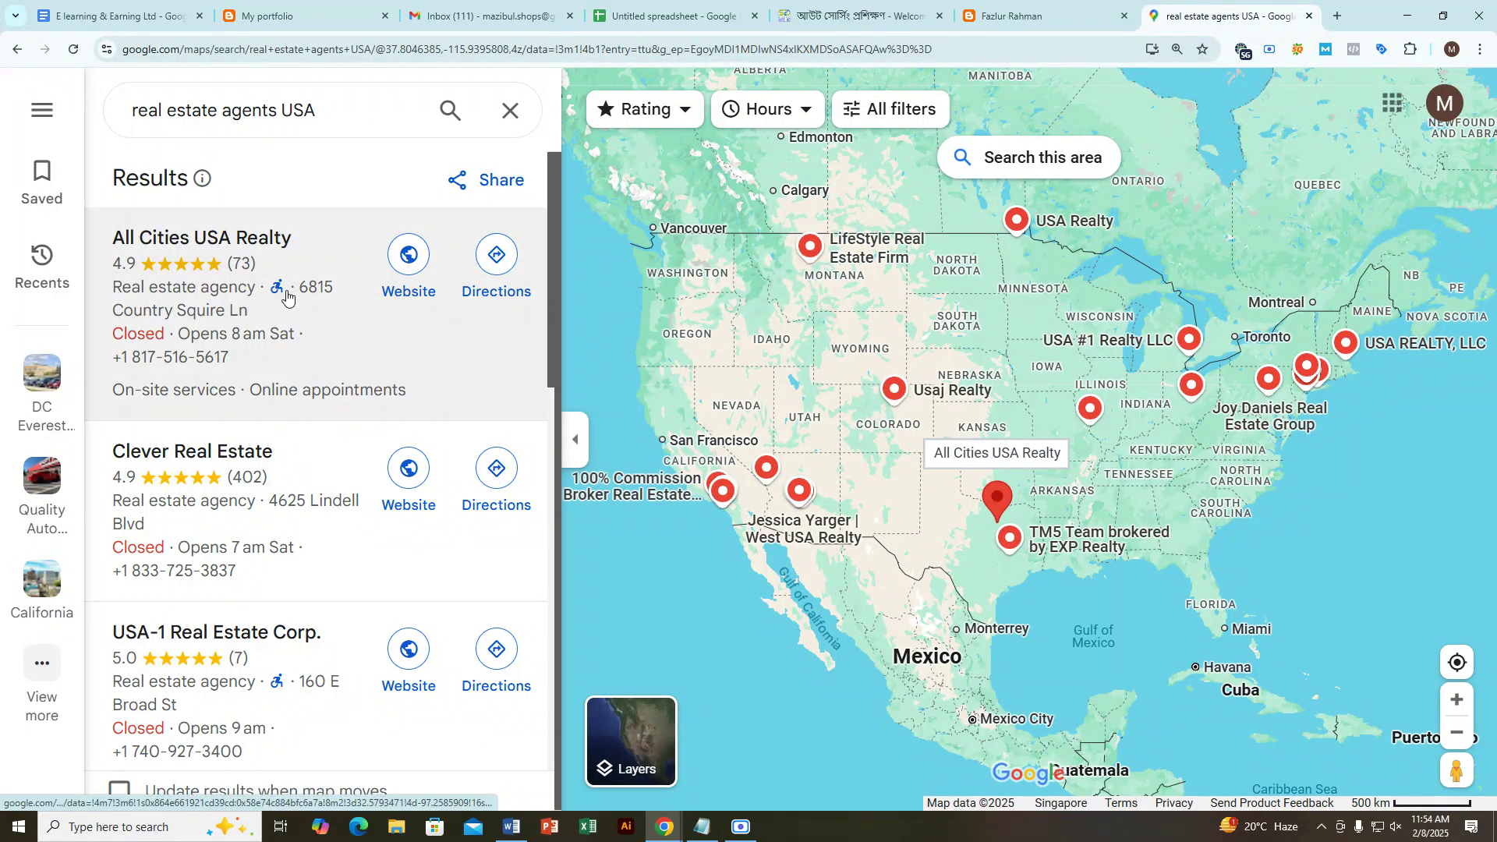
Step: Examine the listed US real estate agencies with their ratings, phone numbers and website links
{"action": "scroll", "coordinate": [278, 343], "scroll_direction": "down", "scroll_amount": 10}
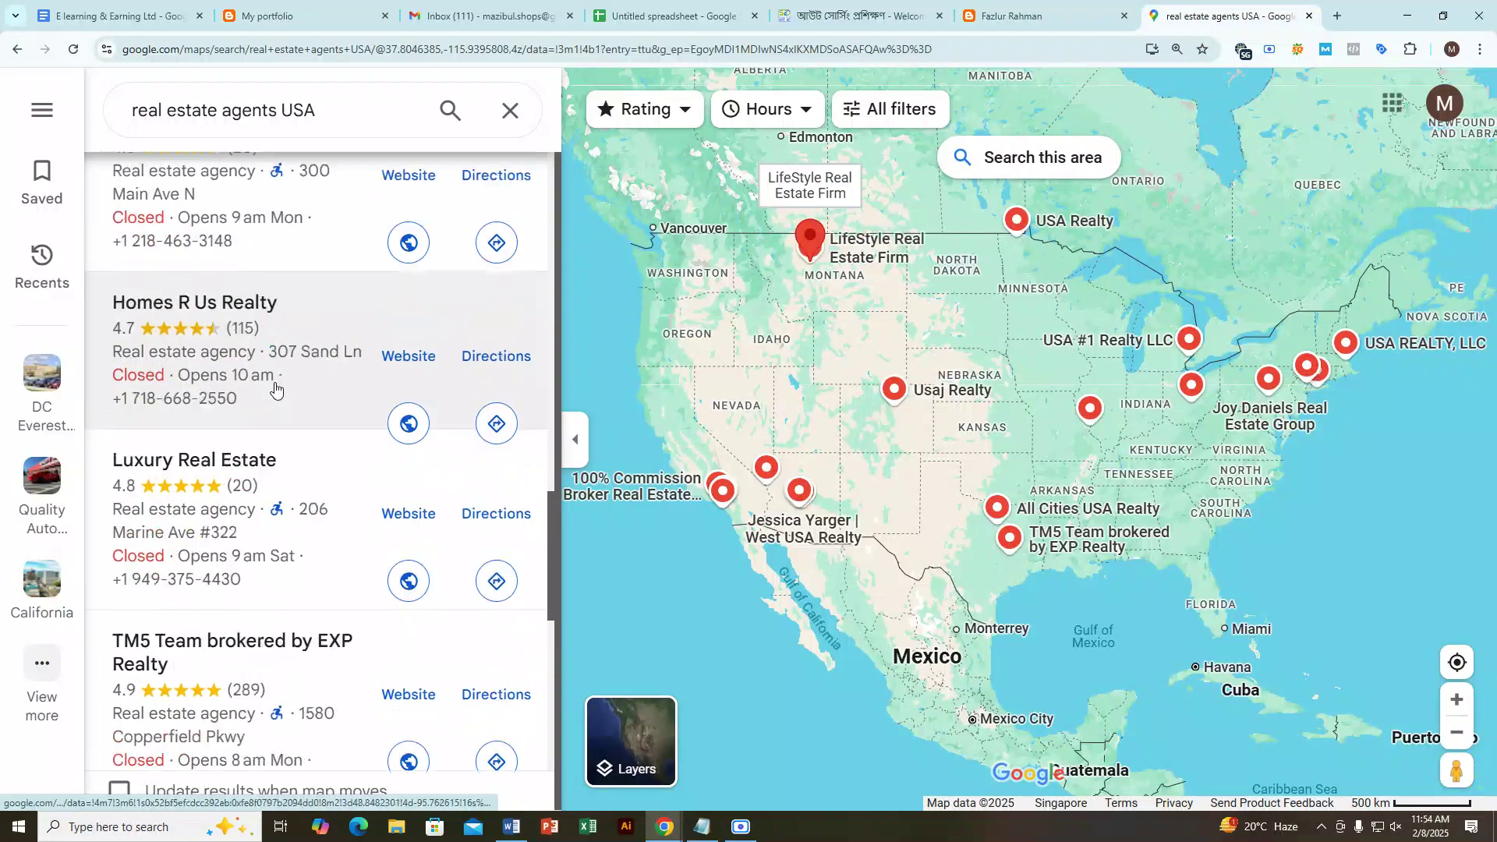
{"action": "scroll", "coordinate": [275, 388], "scroll_direction": "down", "scroll_amount": 15}
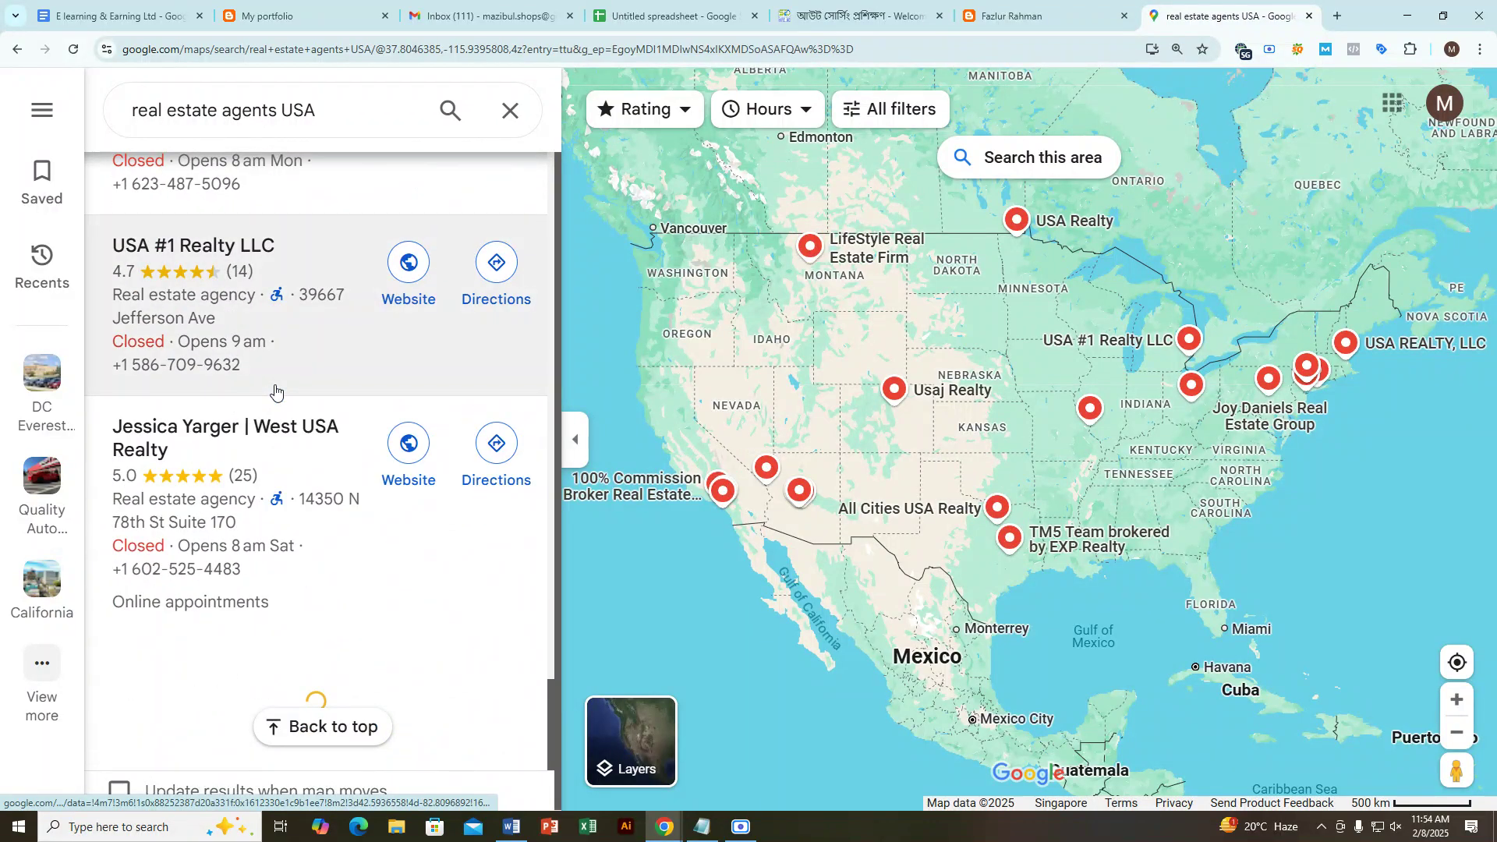
{"action": "scroll", "coordinate": [273, 405], "scroll_direction": "down", "scroll_amount": 6}
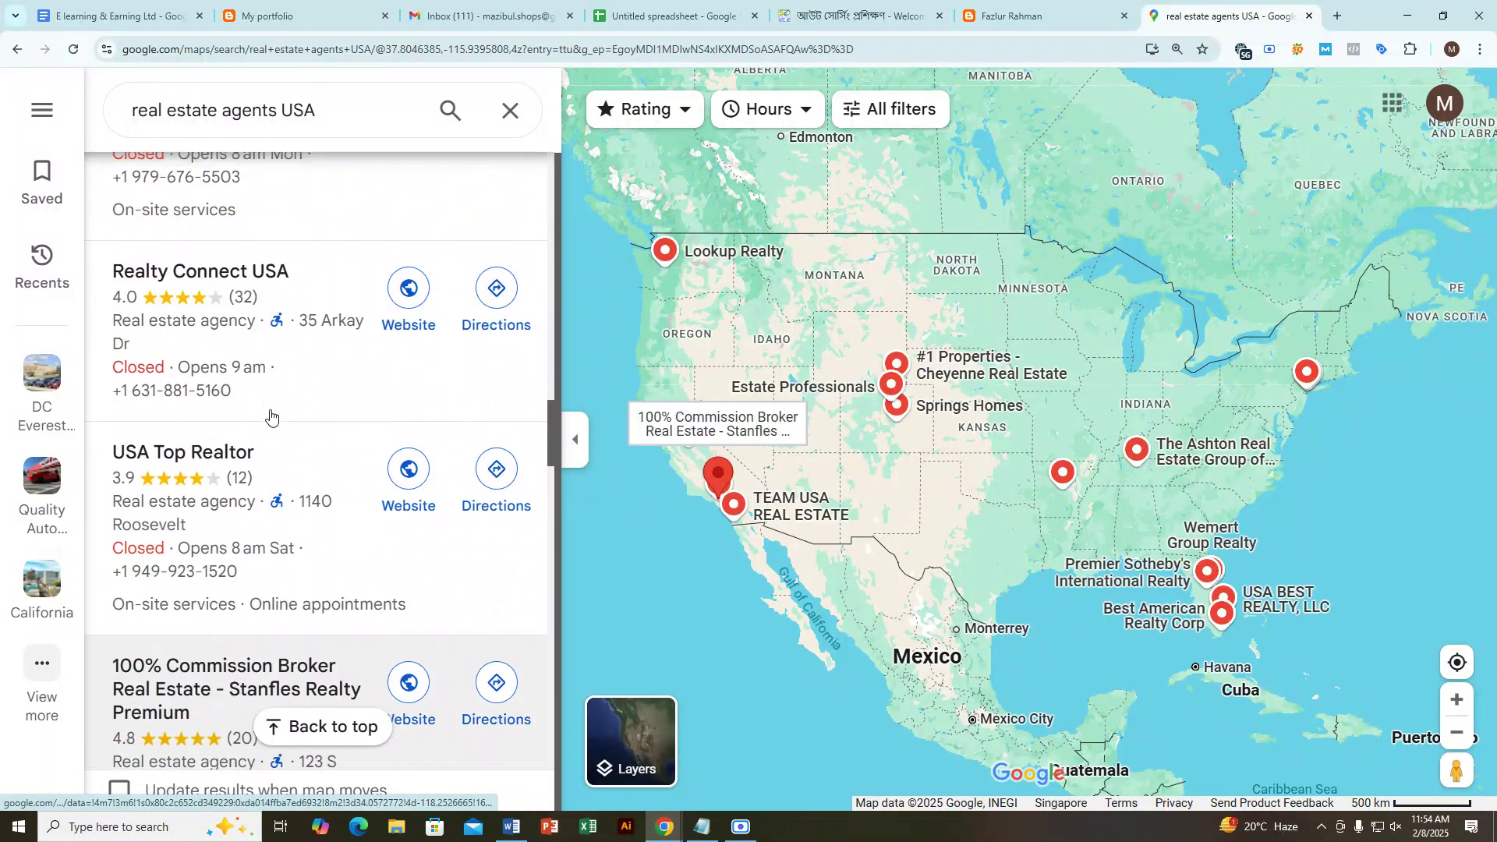
{"action": "scroll", "coordinate": [270, 416], "scroll_direction": "up", "scroll_amount": 20}
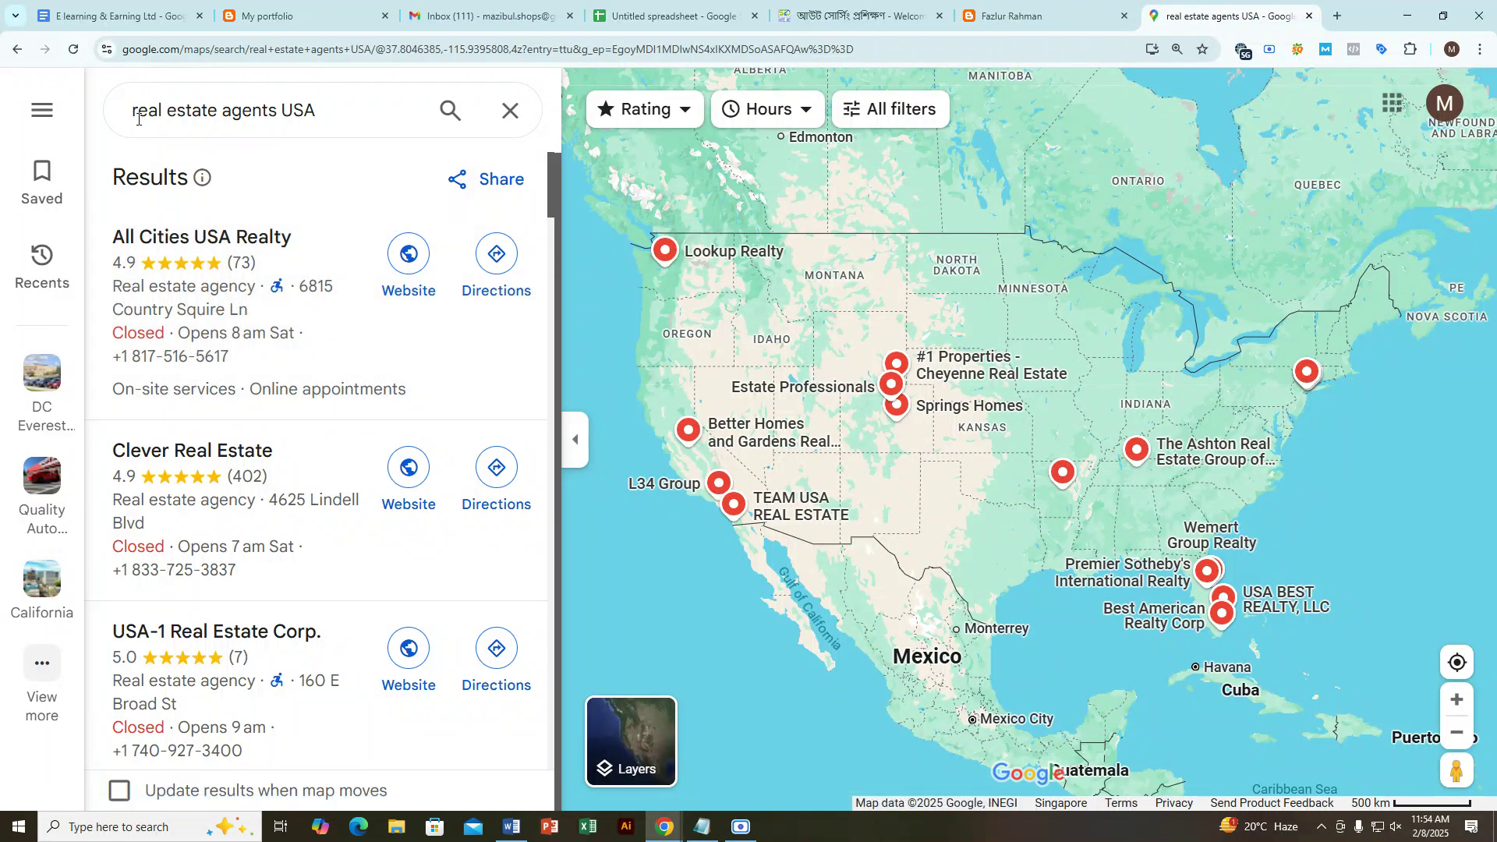
{"action": "left_click_drag", "start_coordinate": [133, 110], "coordinate": [351, 99]}
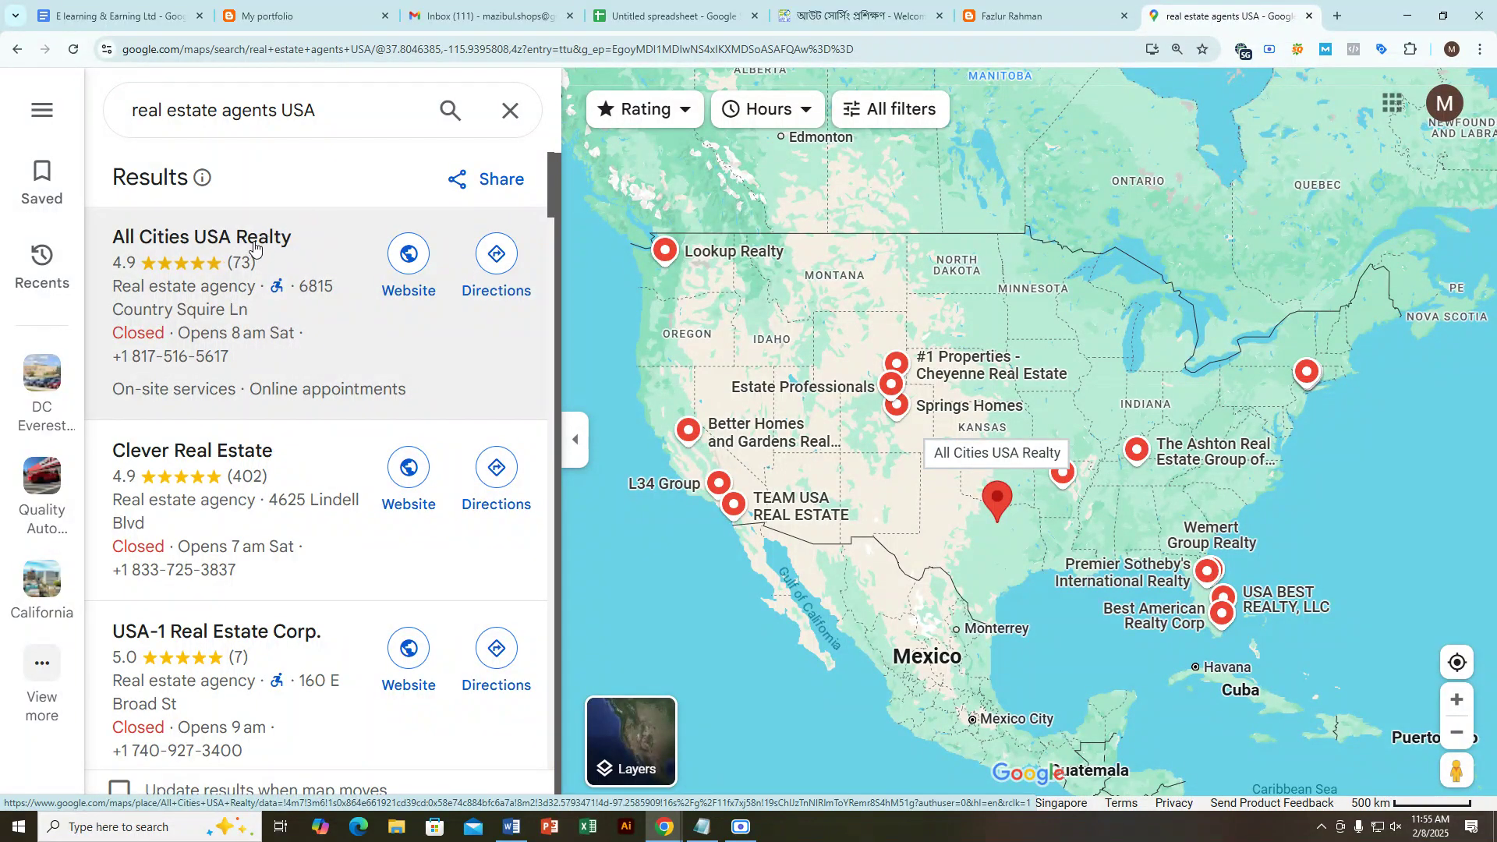
{"action": "scroll", "coordinate": [293, 254], "scroll_direction": "down", "scroll_amount": 2}
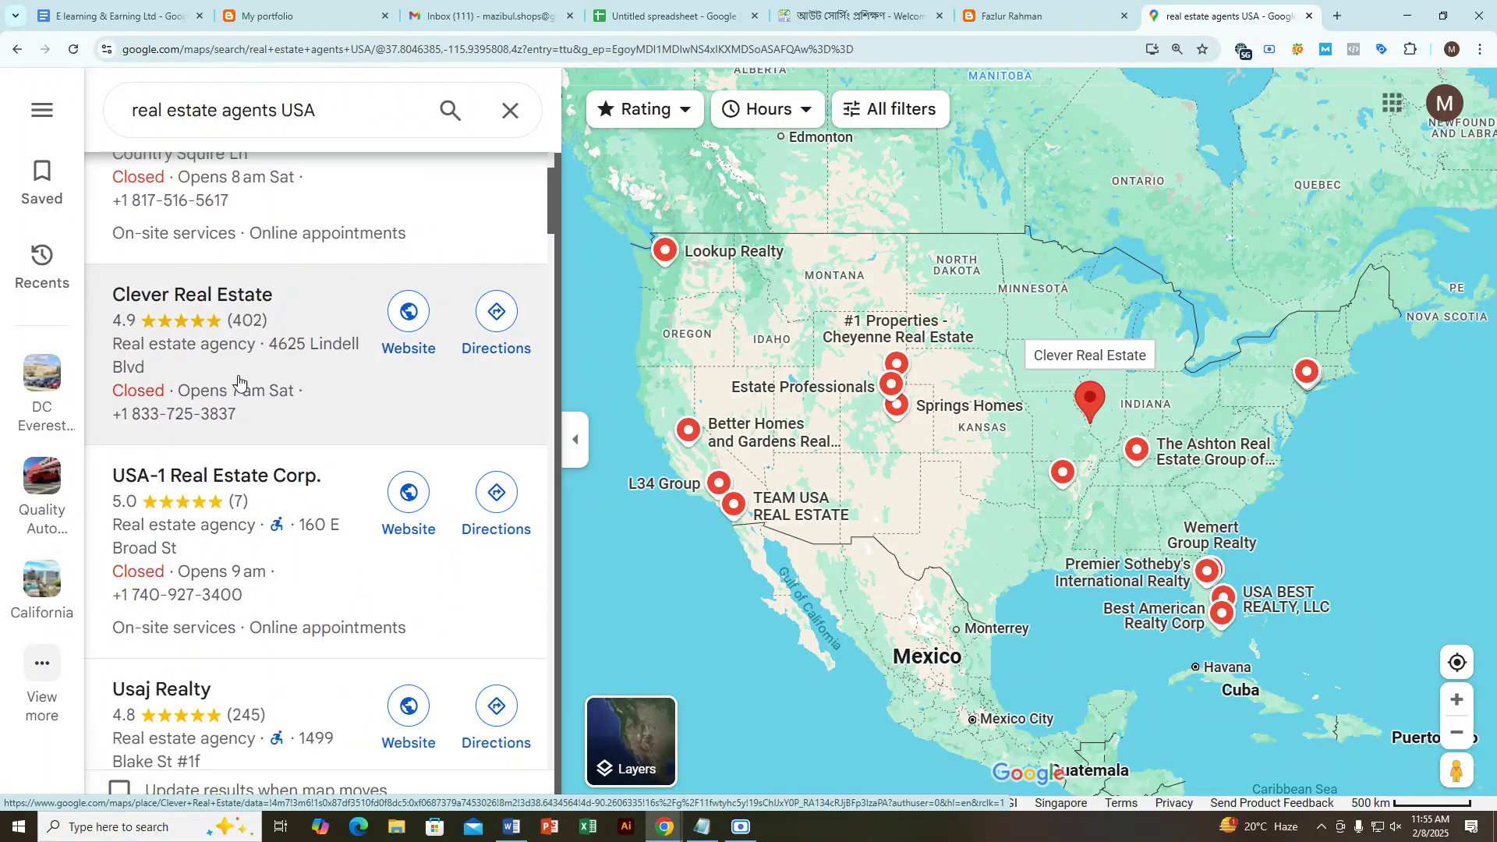
{"action": "scroll", "coordinate": [242, 311], "scroll_direction": "down", "scroll_amount": 2}
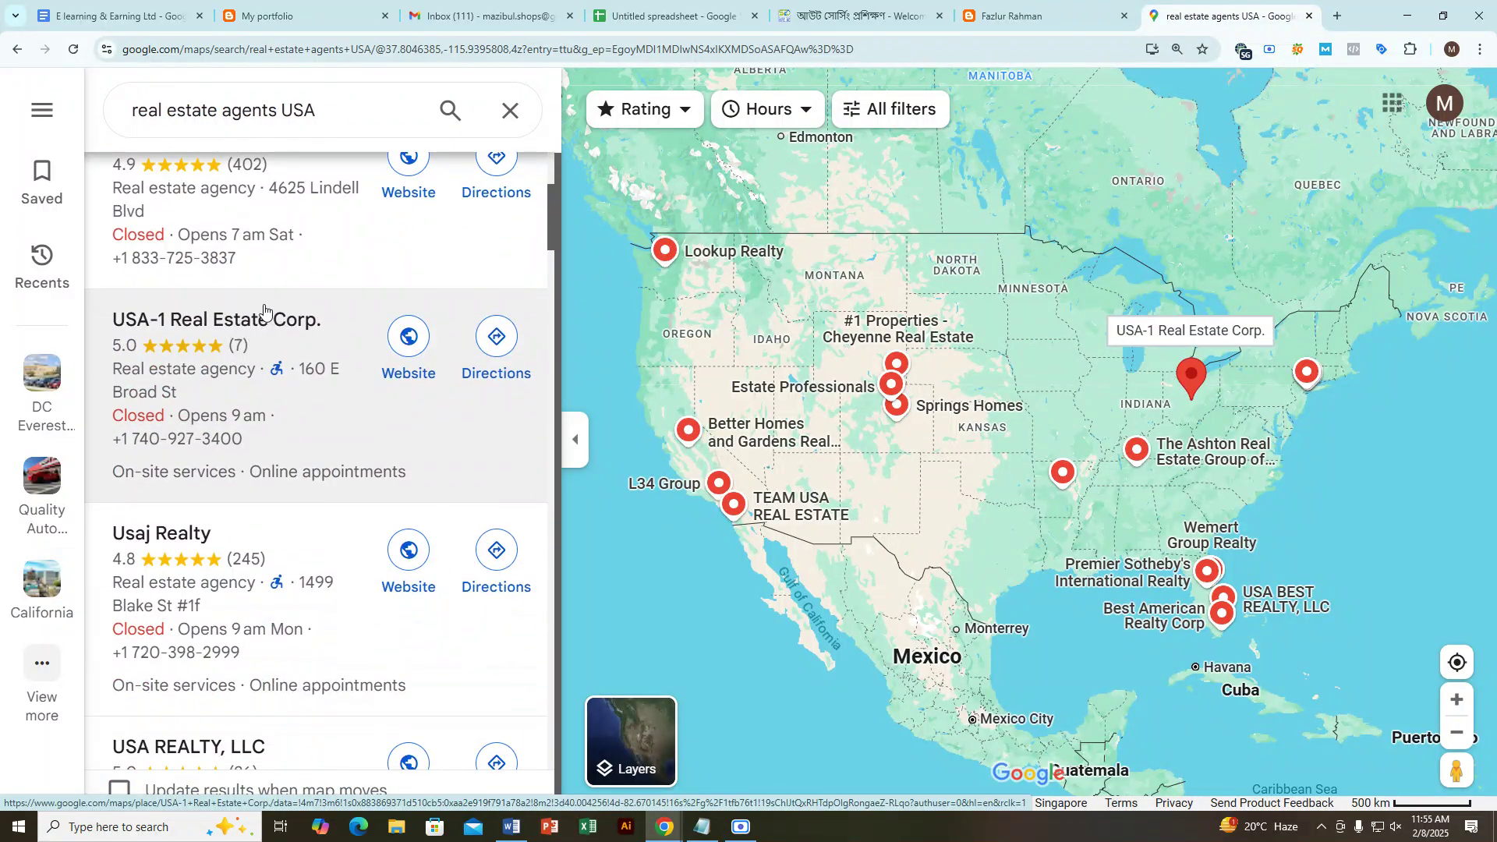
{"action": "scroll", "coordinate": [251, 333], "scroll_direction": "down", "scroll_amount": 2}
{"action": "scroll", "coordinate": [257, 327], "scroll_direction": "up", "scroll_amount": 2}
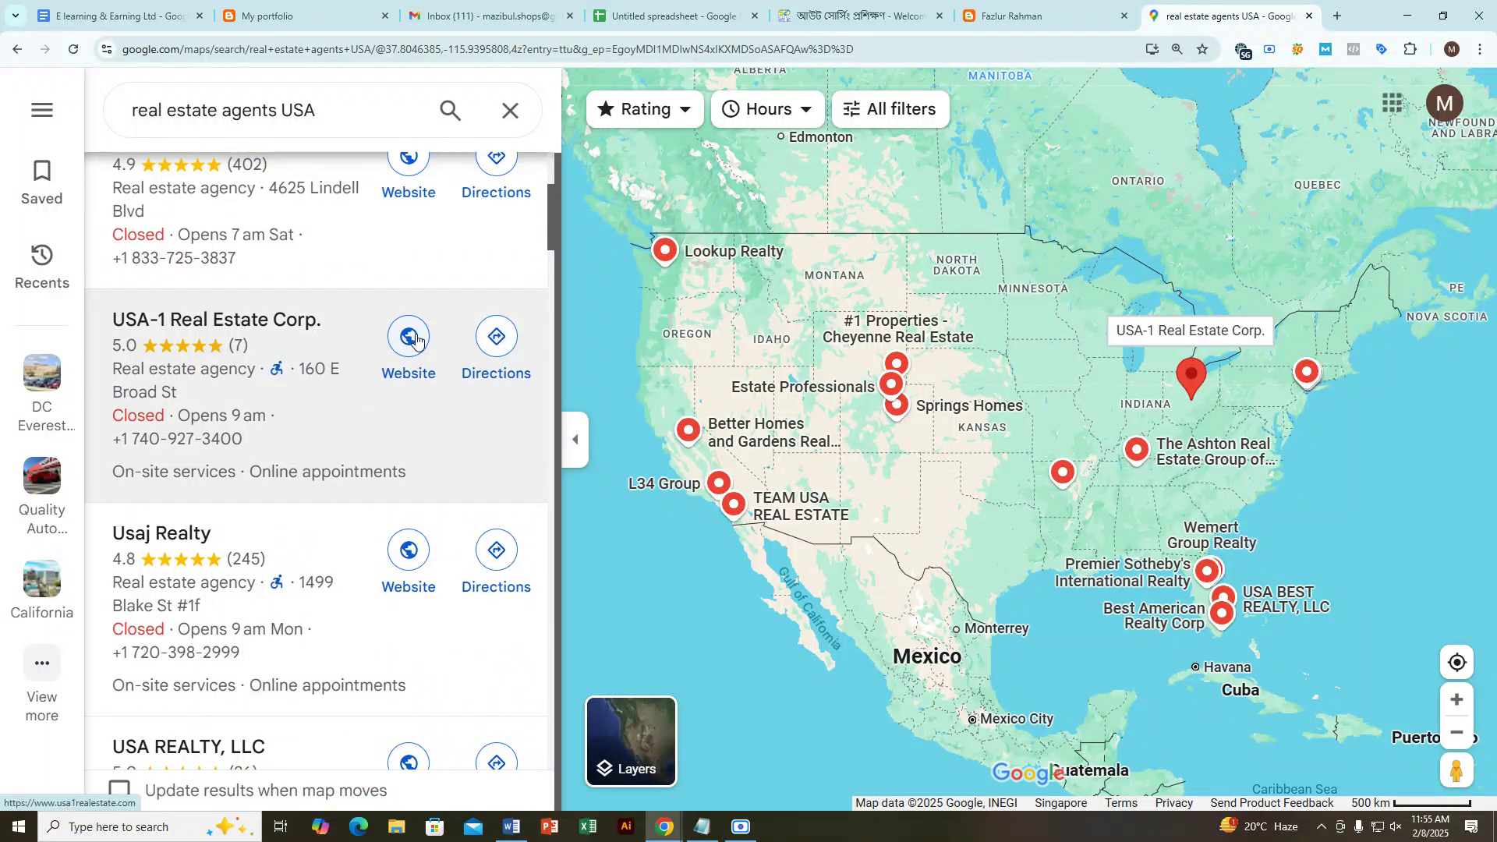
Step: Open the USA-1 Real Estate Corp. listing, review its business details and copy its website address
{"action": "left_click", "coordinate": [183, 318]}
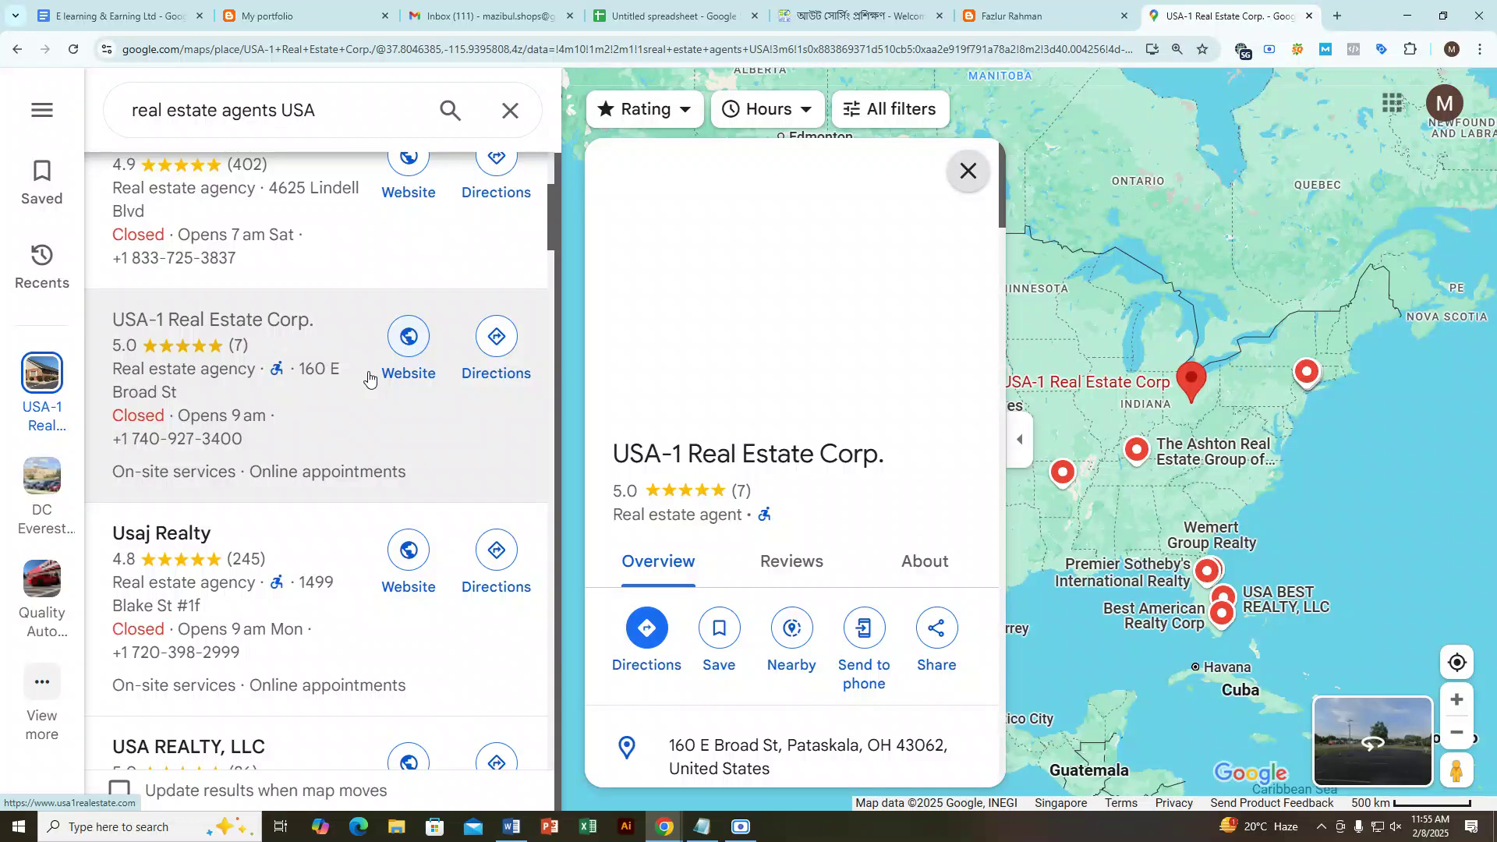
{"action": "left_click_drag", "start_coordinate": [620, 450], "coordinate": [909, 455]}
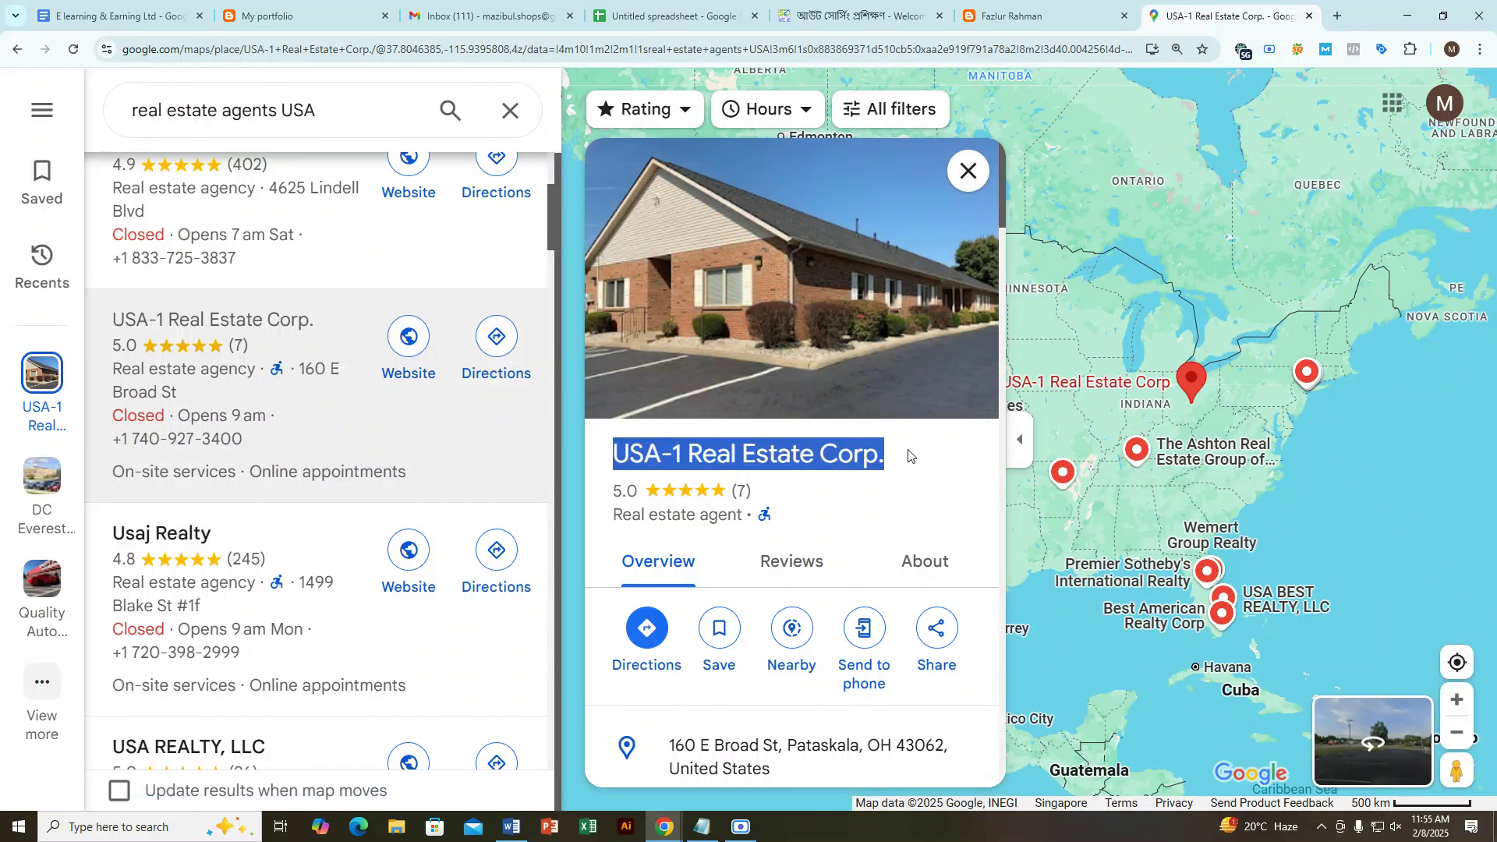
{"action": "scroll", "coordinate": [829, 468], "scroll_direction": "down", "scroll_amount": 3}
{"action": "scroll", "coordinate": [780, 421], "scroll_direction": "down", "scroll_amount": 2}
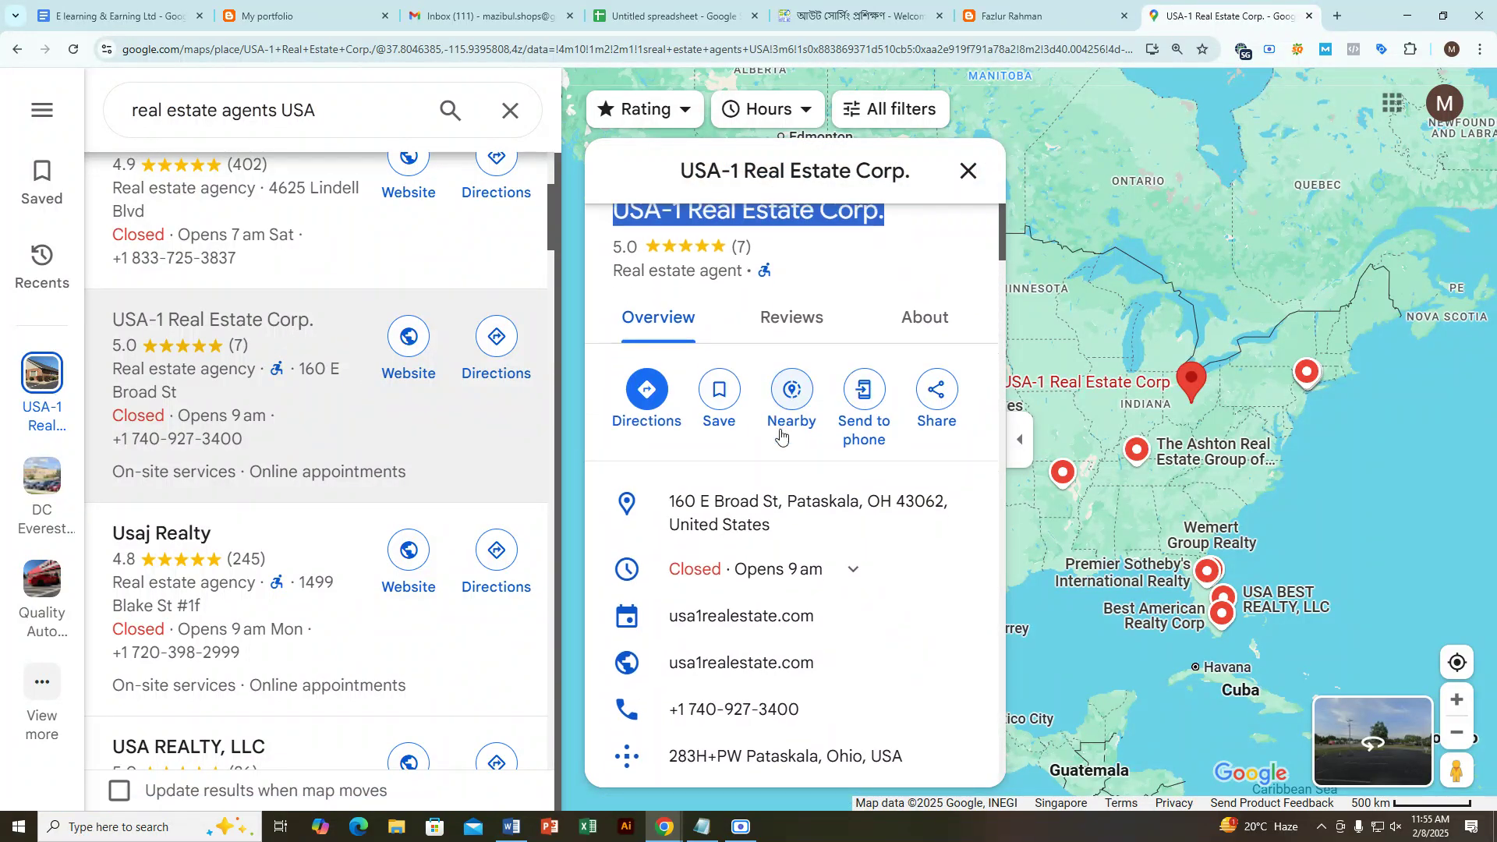
{"action": "scroll", "coordinate": [783, 409], "scroll_direction": "up", "scroll_amount": 3}
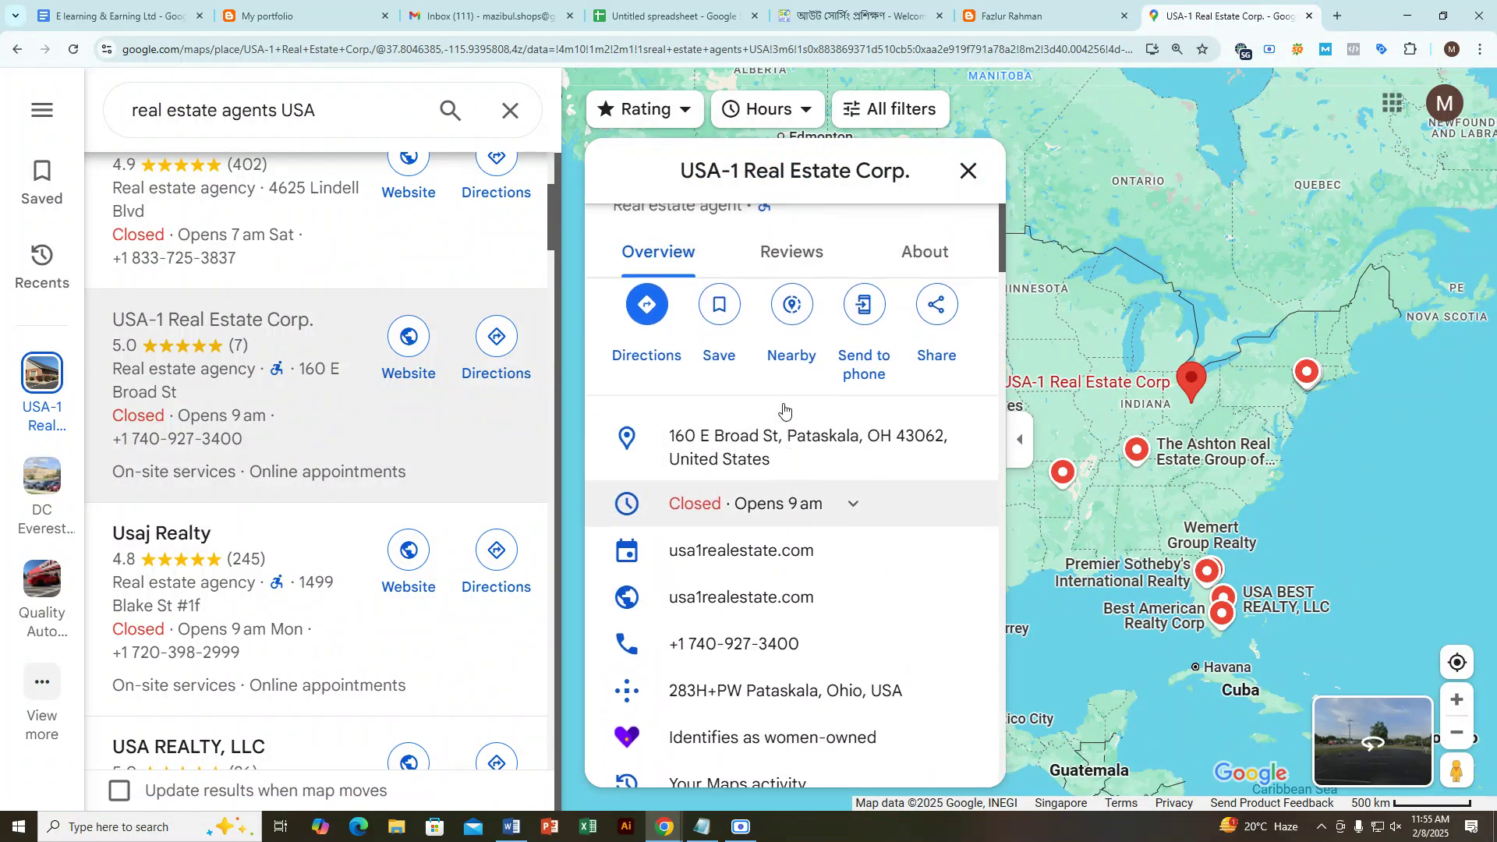
{"action": "scroll", "coordinate": [739, 460], "scroll_direction": "down", "scroll_amount": 3}
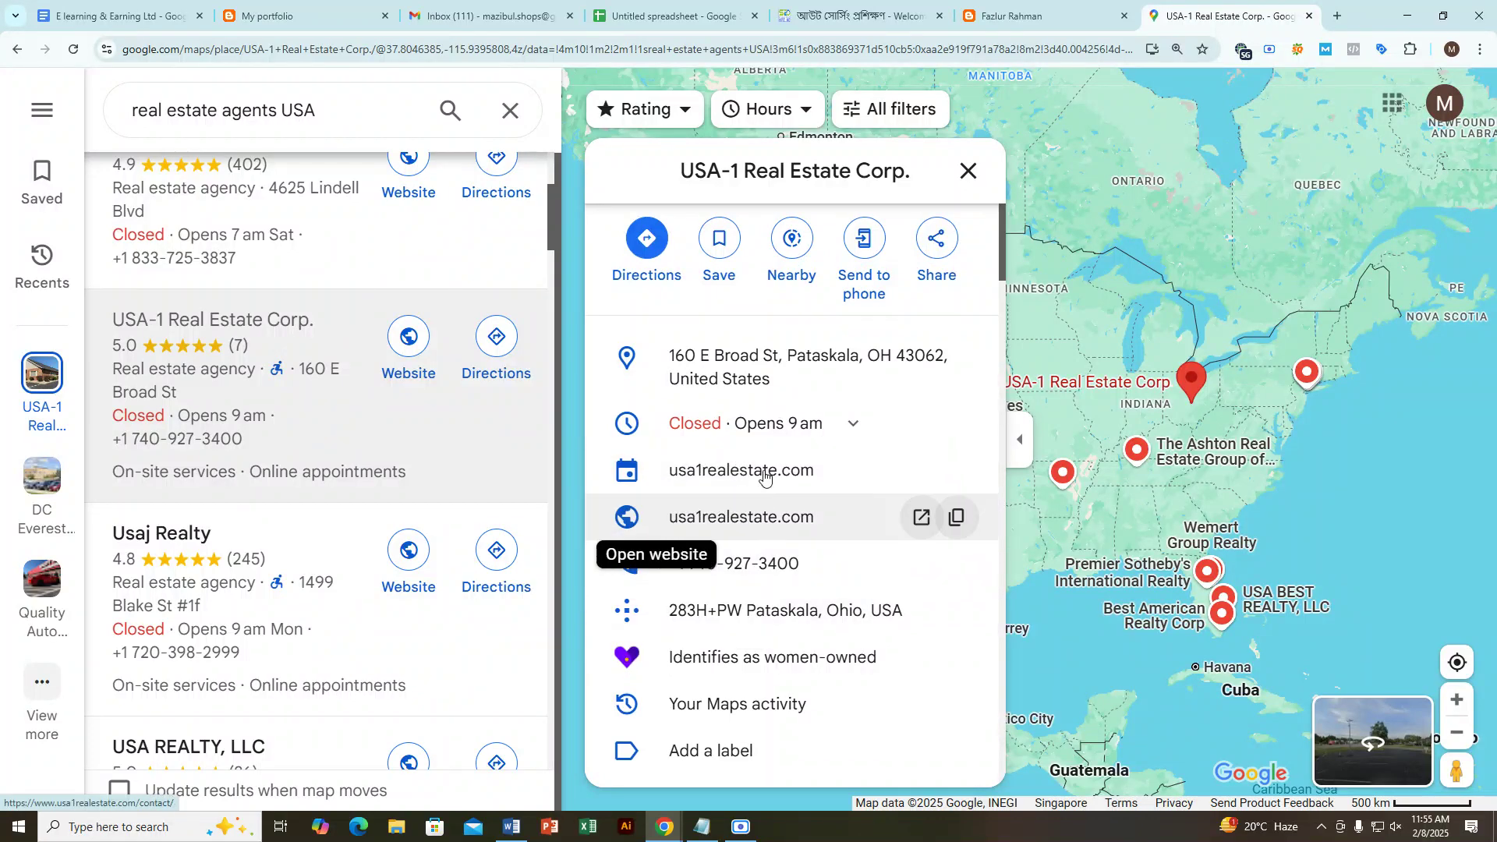
{"action": "scroll", "coordinate": [792, 543], "scroll_direction": "up", "scroll_amount": 2}
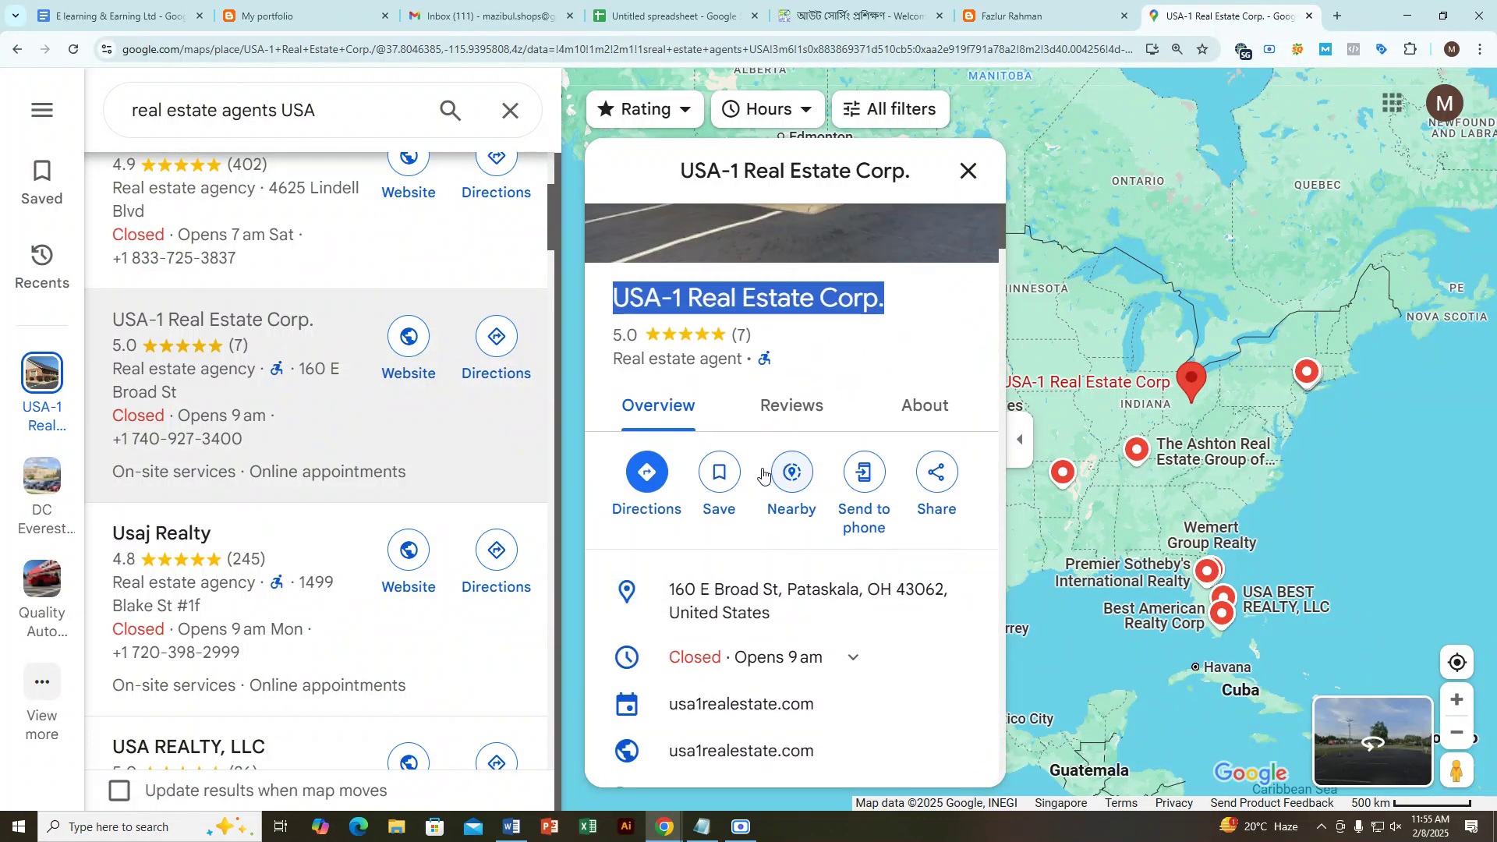
{"action": "scroll", "coordinate": [803, 511], "scroll_direction": "down", "scroll_amount": 3}
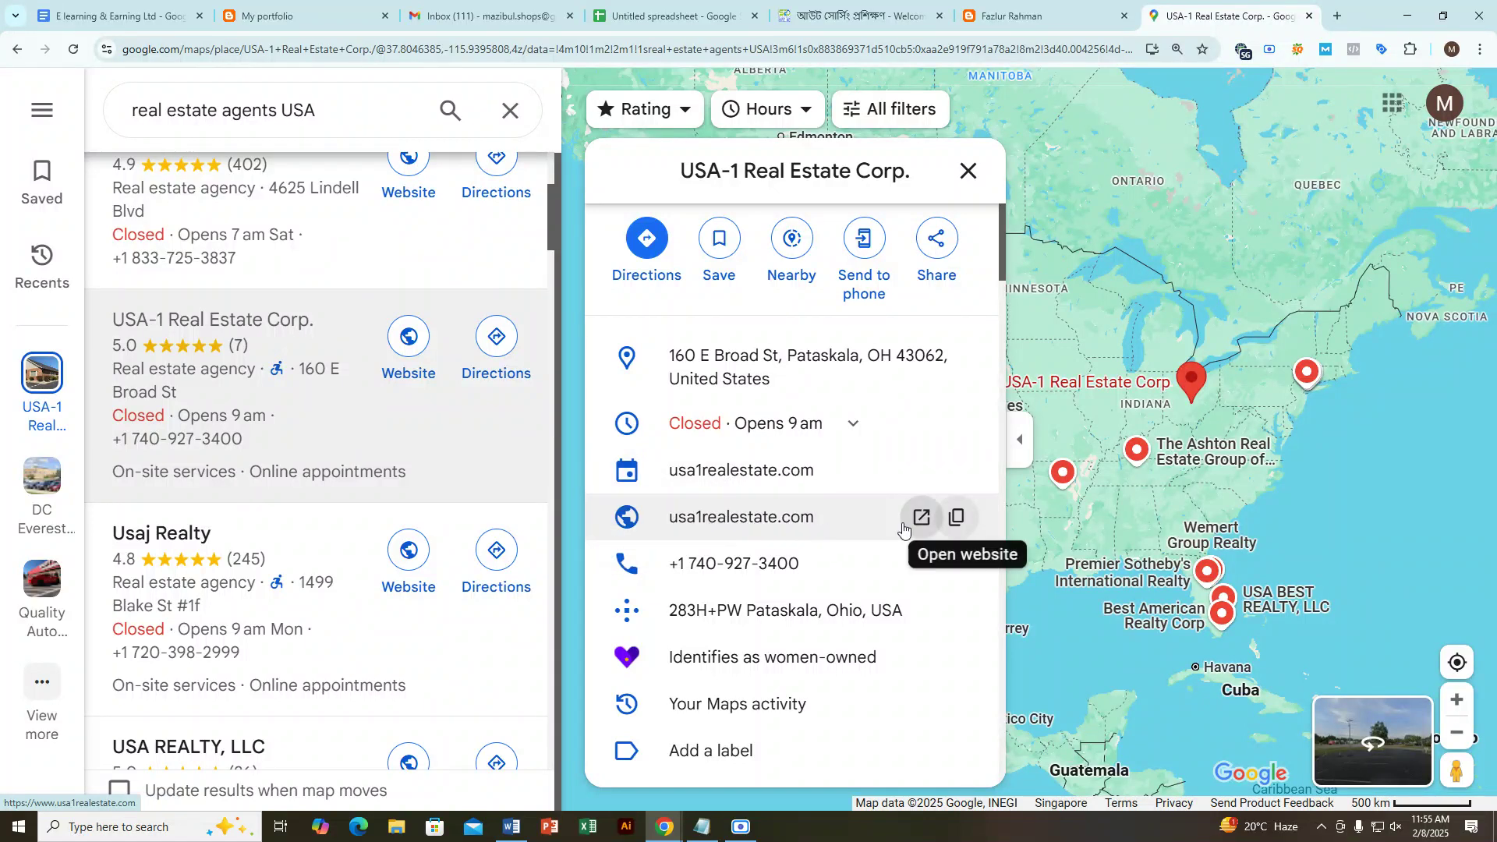
{"action": "left_click", "coordinate": [957, 519]}
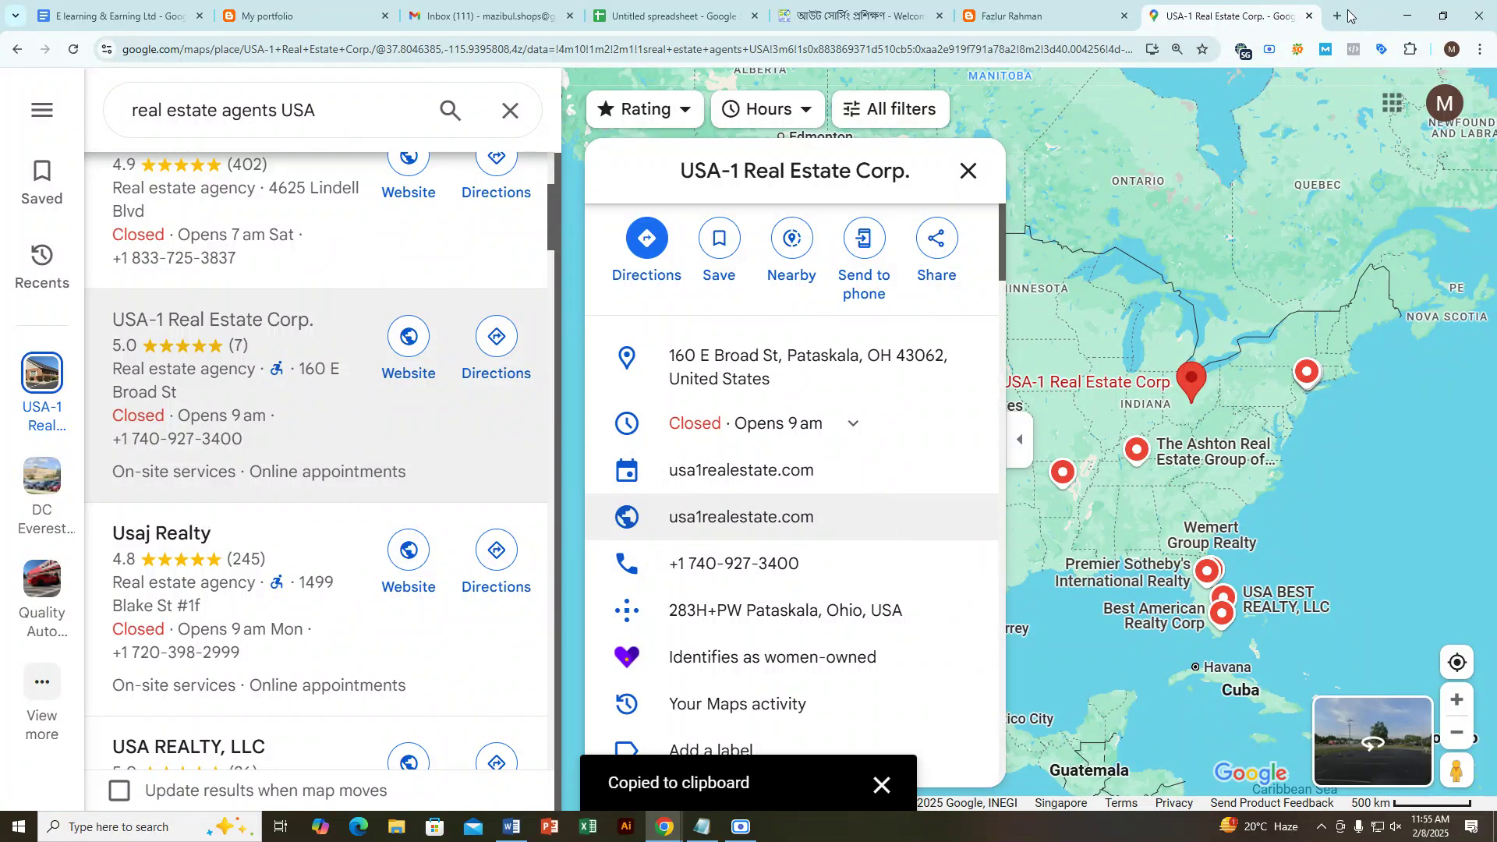
Step: Open the copied usa1realestate.com address in a new browser tab
{"action": "left_click", "coordinate": [1342, 15]}
{"action": "right_click", "coordinate": [785, 48]}
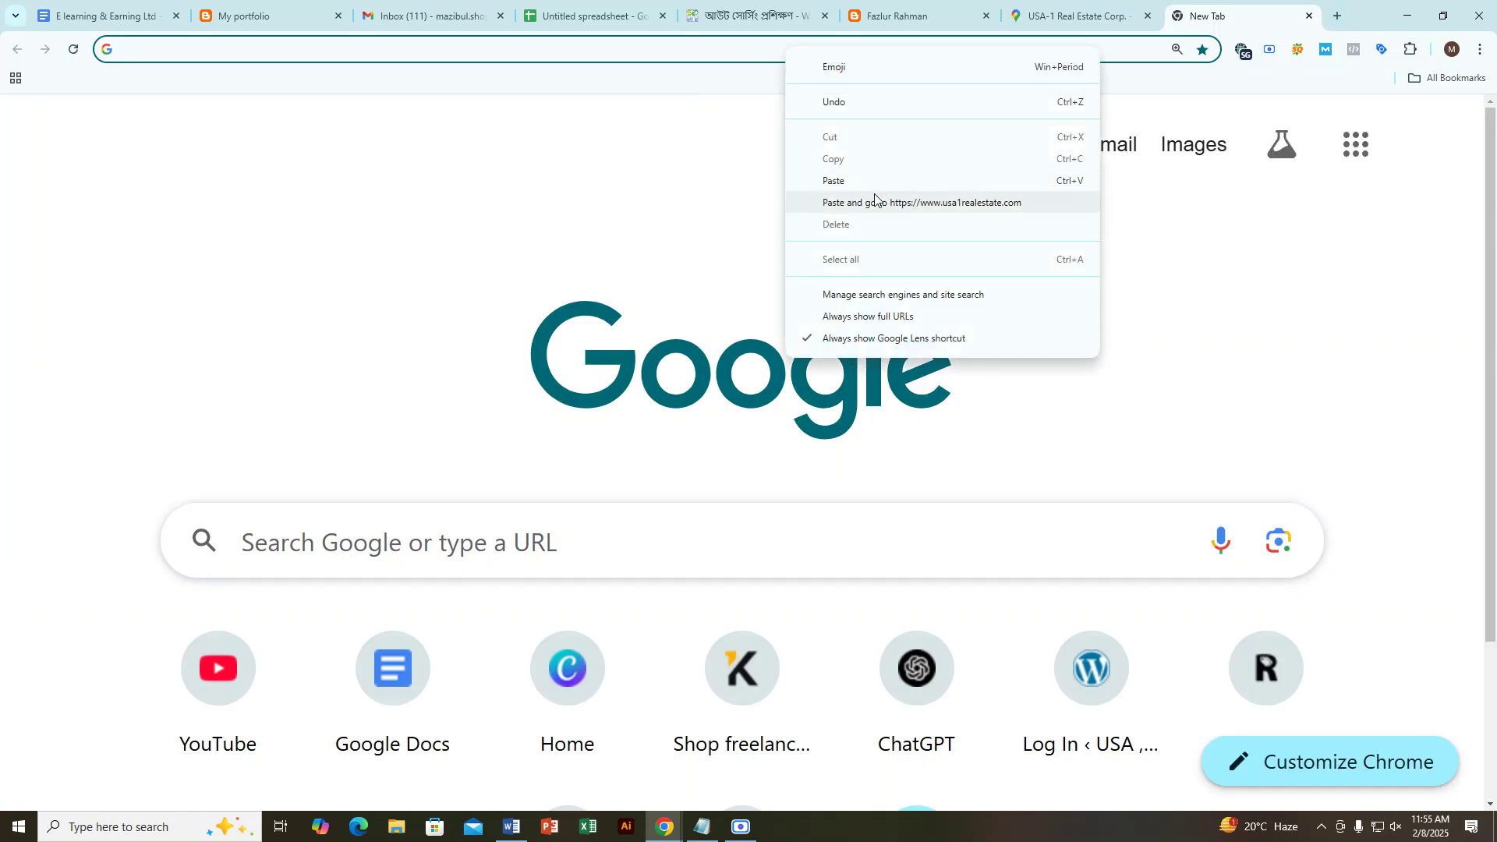
{"action": "left_click", "coordinate": [875, 201]}
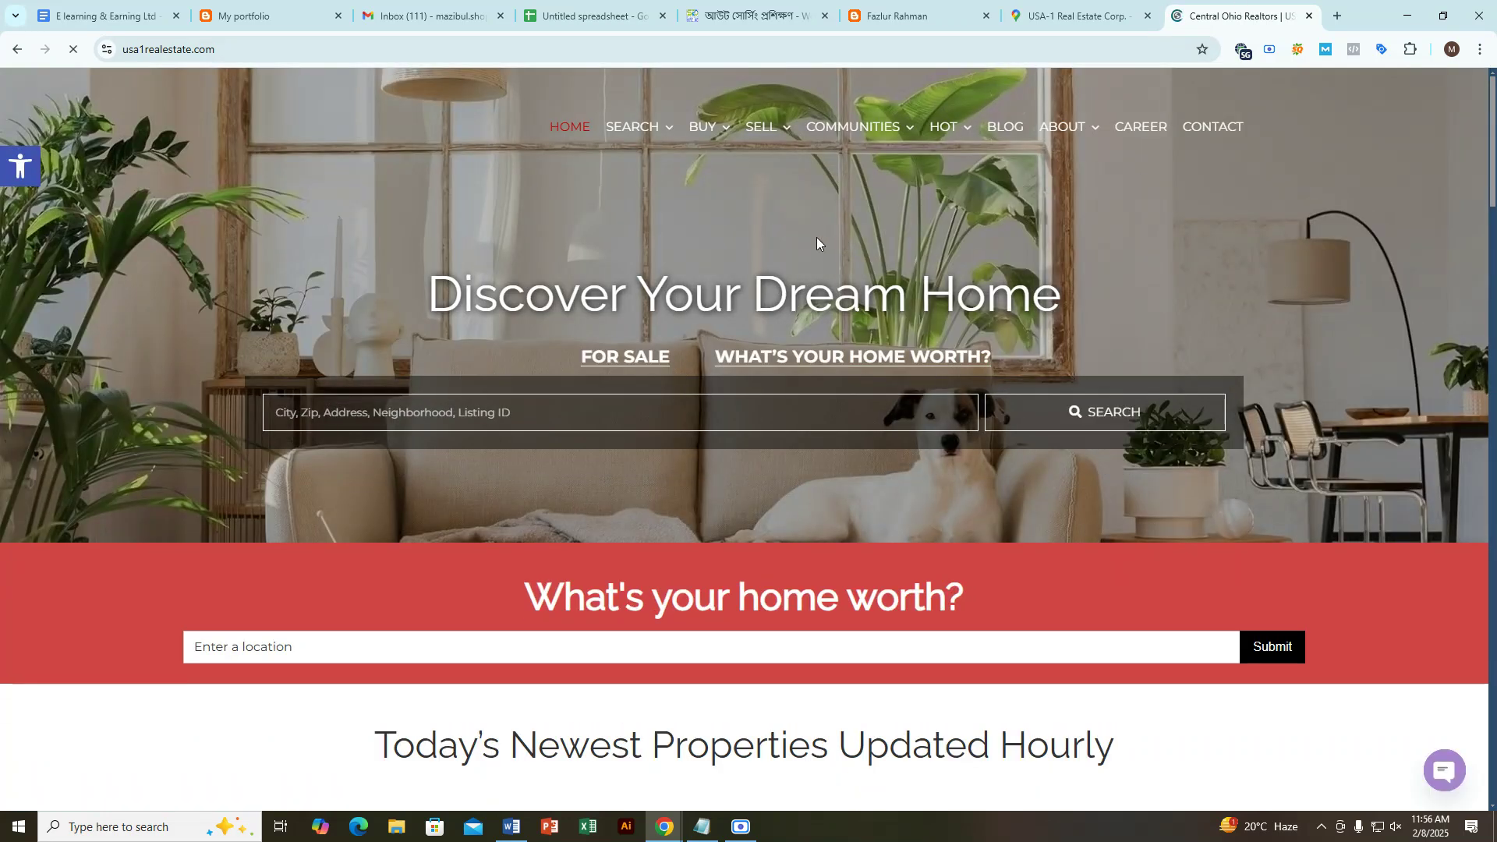
Step: Skim the agency's home page and check the site for a pixel with Meta Pixel Helper
{"action": "scroll", "coordinate": [811, 265], "scroll_direction": "down", "scroll_amount": 7}
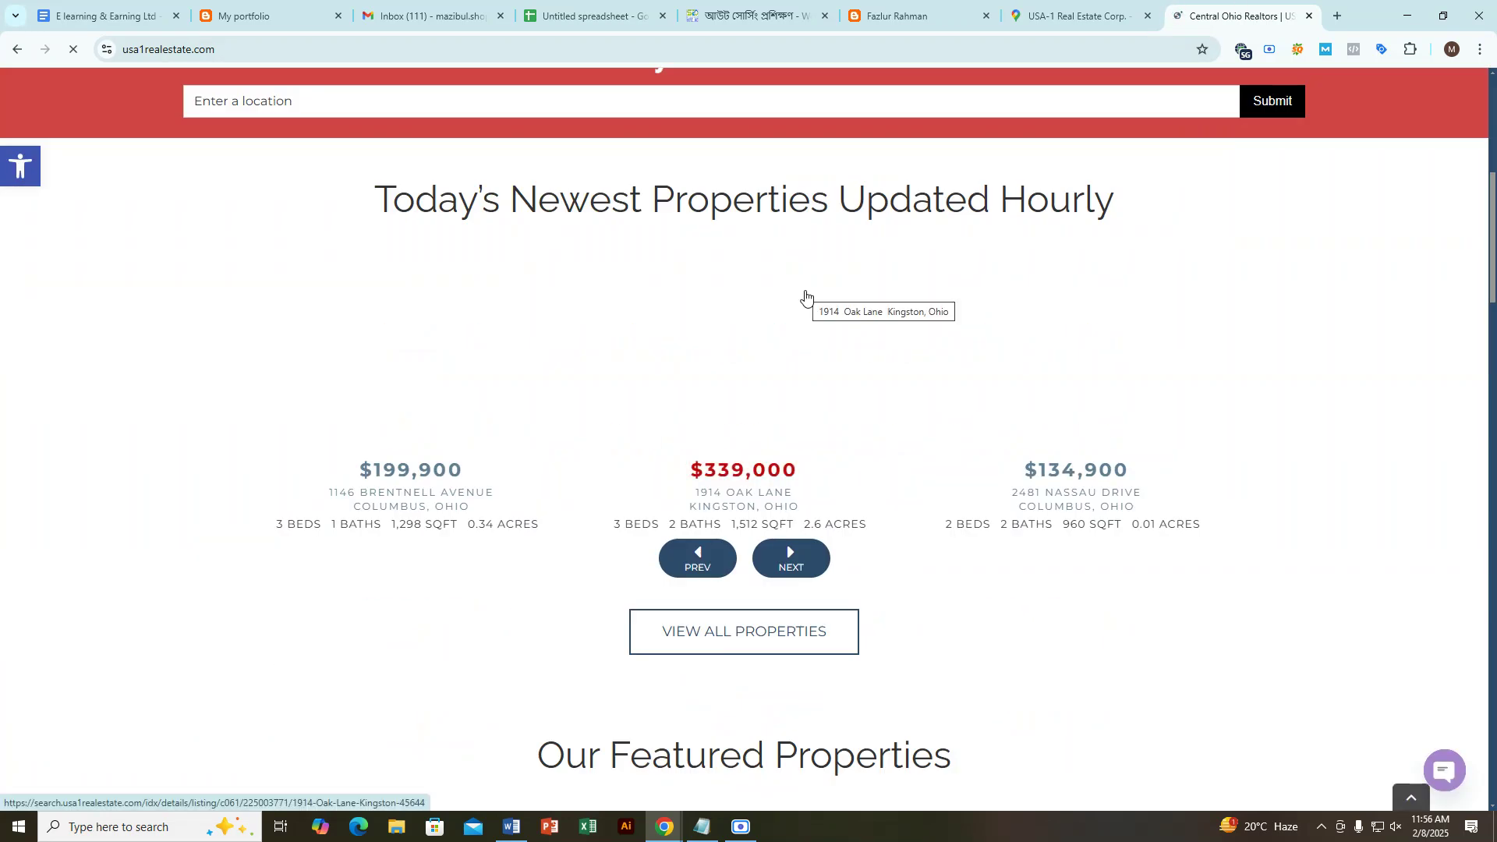
{"action": "scroll", "coordinate": [805, 297], "scroll_direction": "up", "scroll_amount": 7}
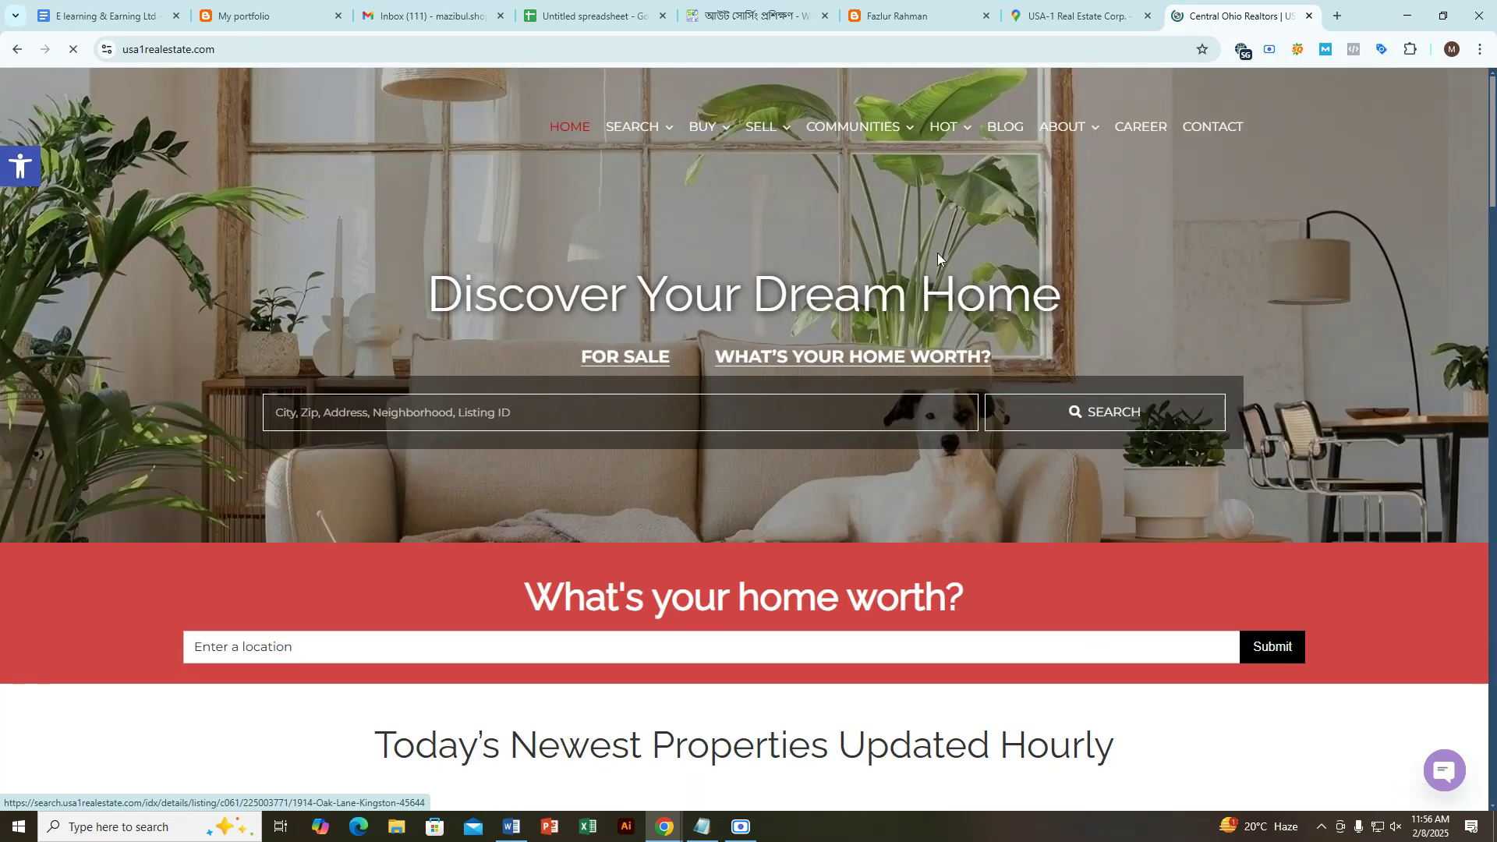
{"action": "left_click", "coordinate": [1354, 53]}
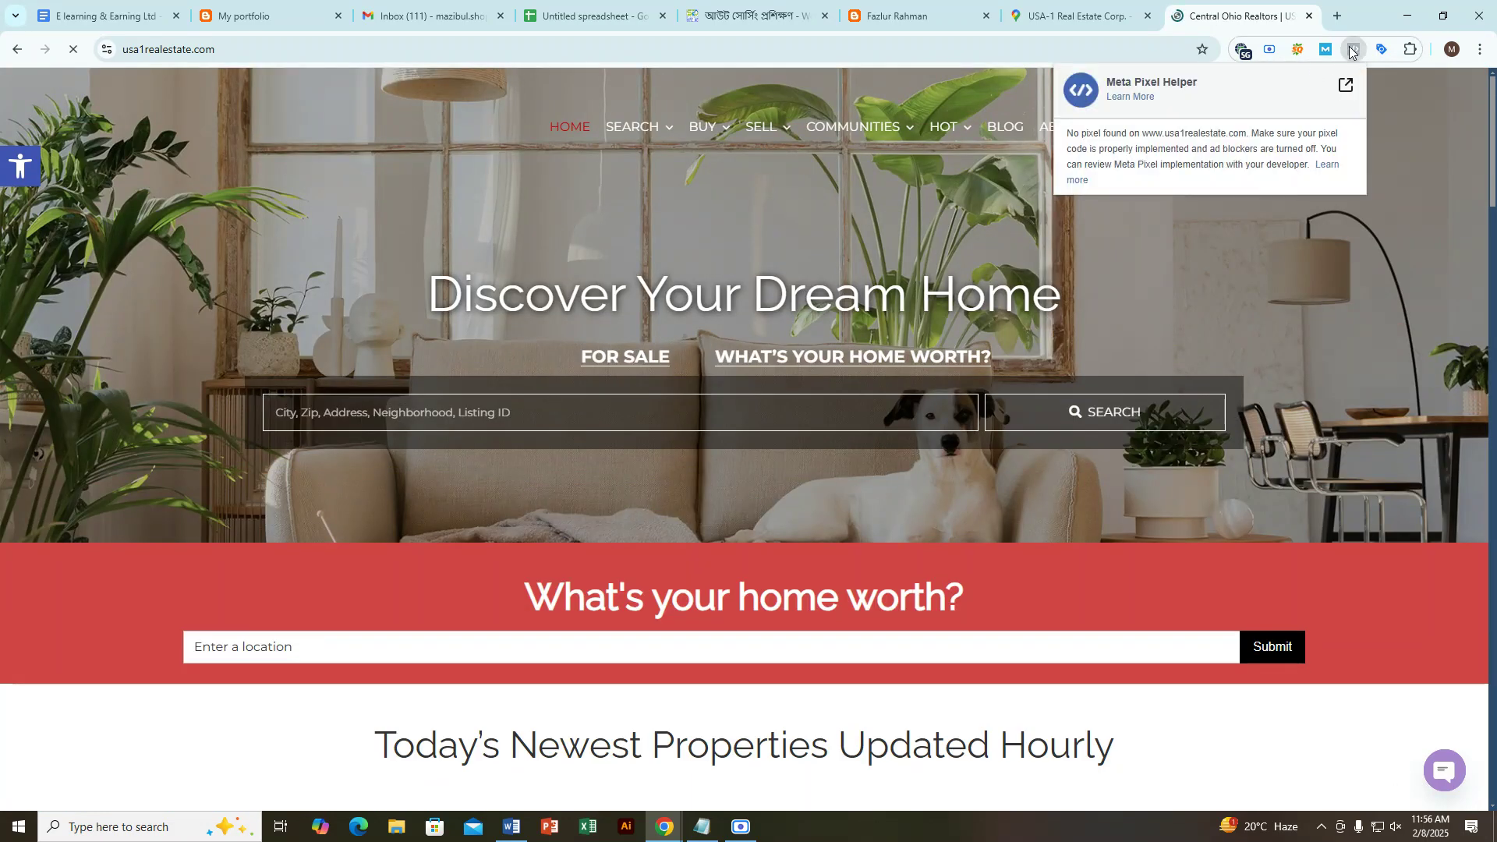
Step: Reopen the Meta Pixel Helper report for usa1realestate.com, highlight the extension's name and close the report
{"action": "left_click", "coordinate": [1354, 50]}
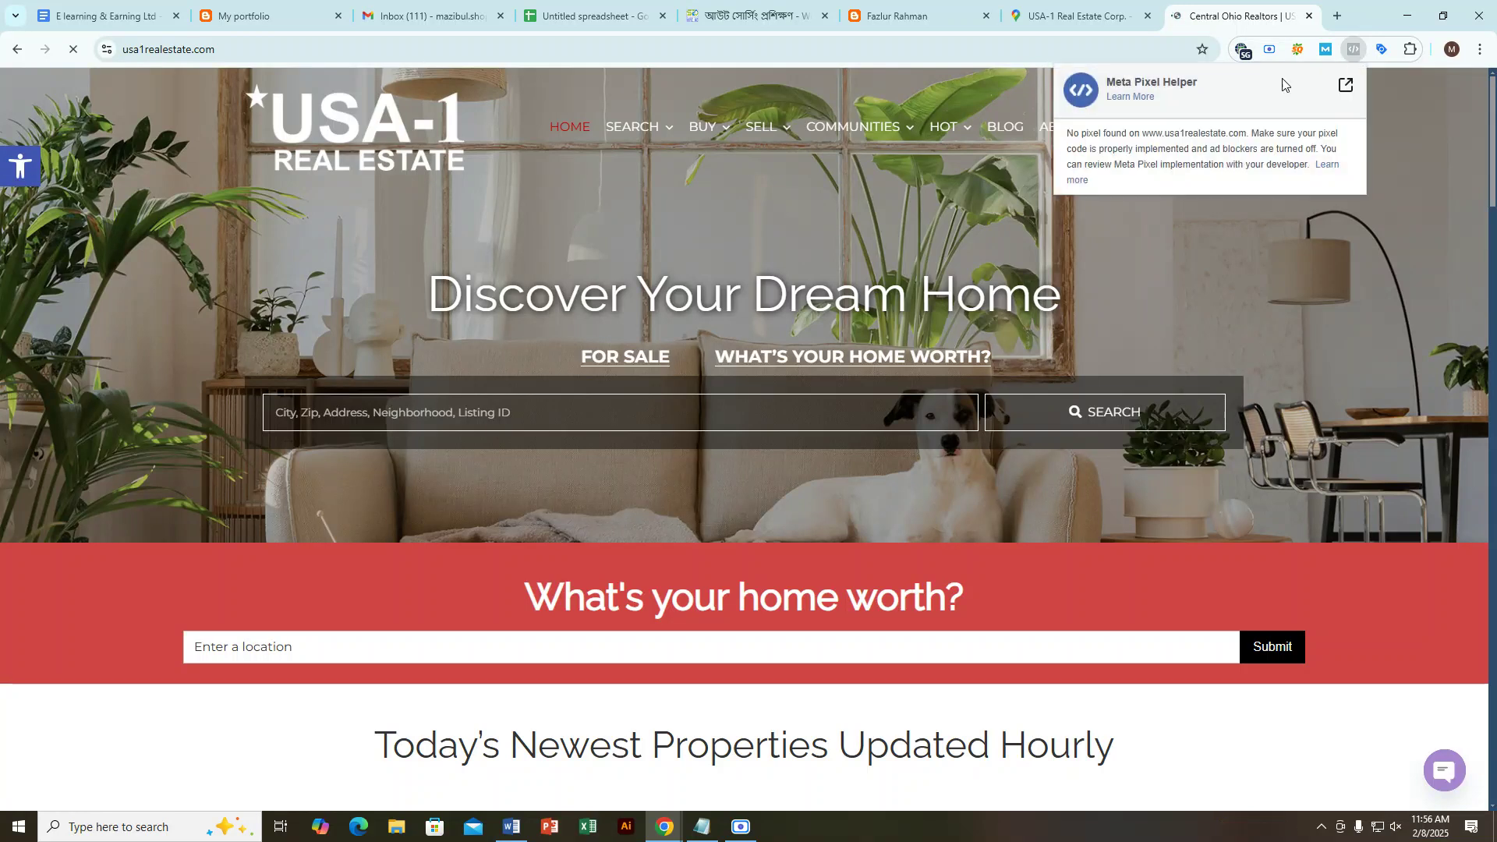
{"action": "left_click_drag", "start_coordinate": [1106, 83], "coordinate": [1198, 83]}
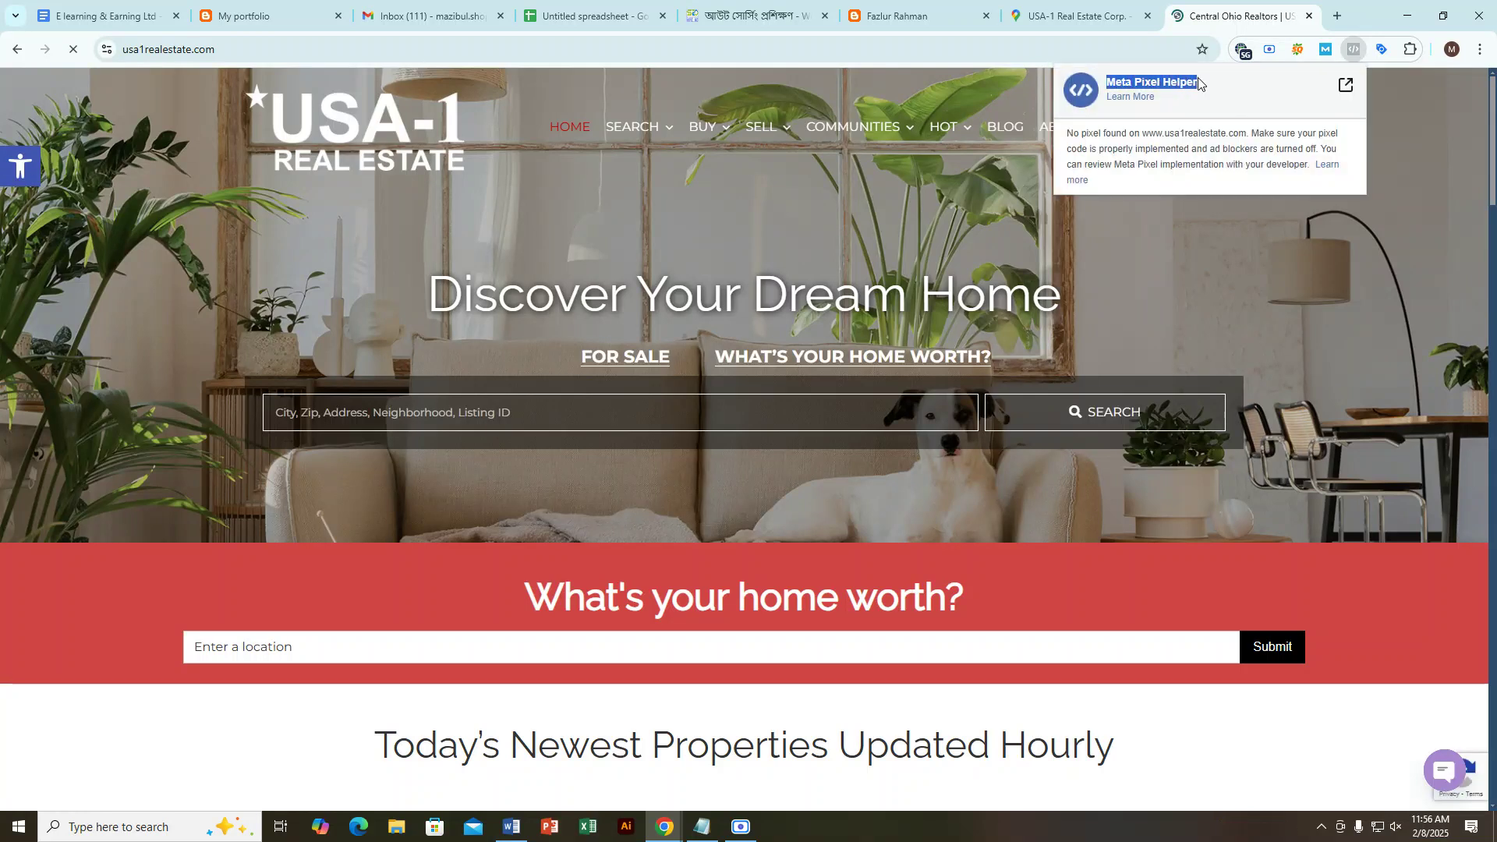
{"action": "left_click", "coordinate": [1238, 19]}
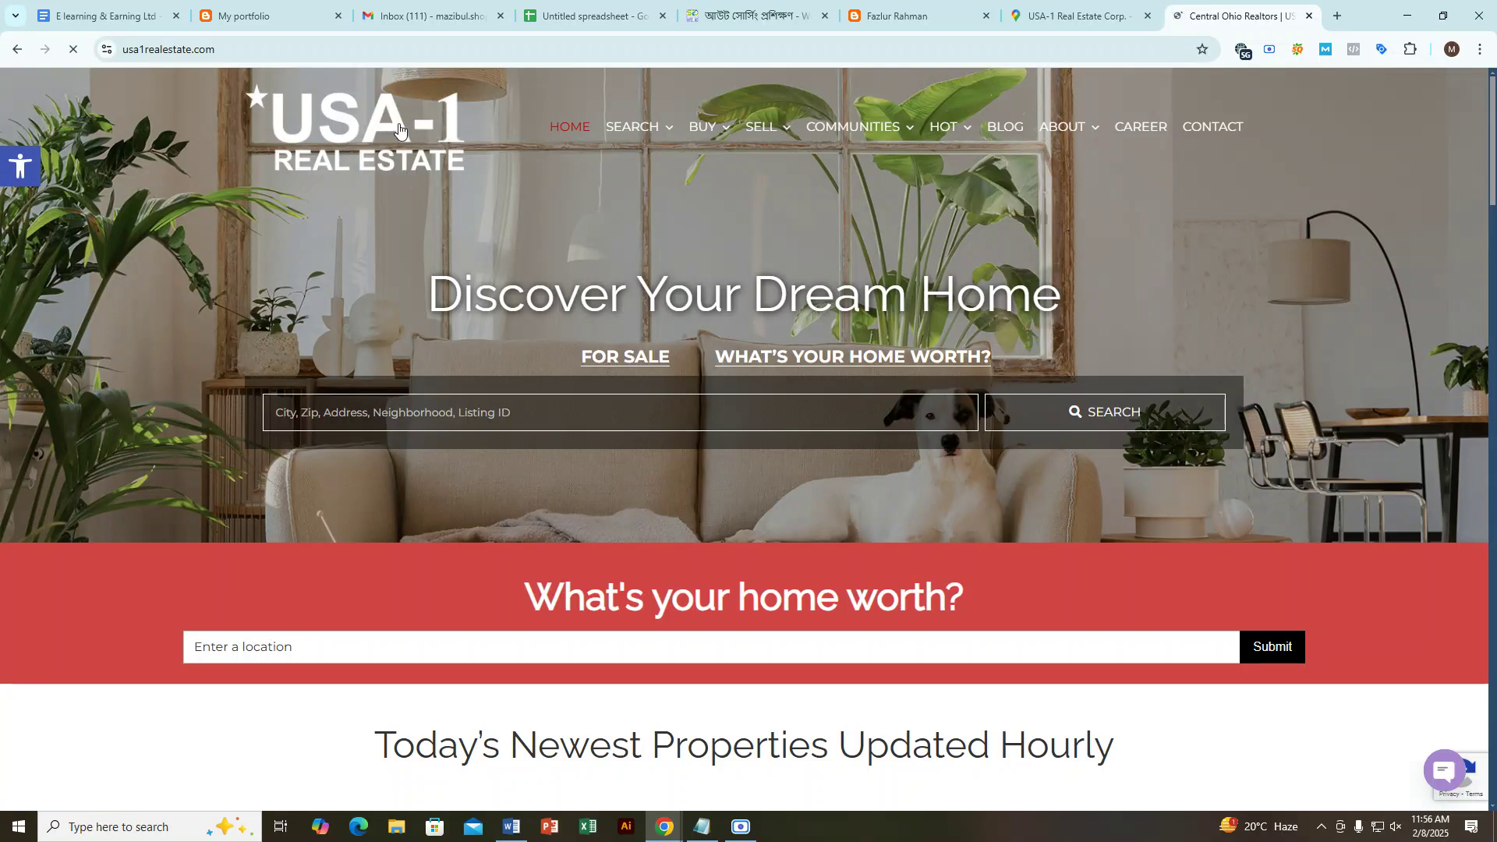
Step: Examine the agency's home page from the property listings to the footer's contact details and social links
{"action": "scroll", "coordinate": [665, 364], "scroll_direction": "down", "scroll_amount": 5}
{"action": "scroll", "coordinate": [666, 364], "scroll_direction": "down", "scroll_amount": 20}
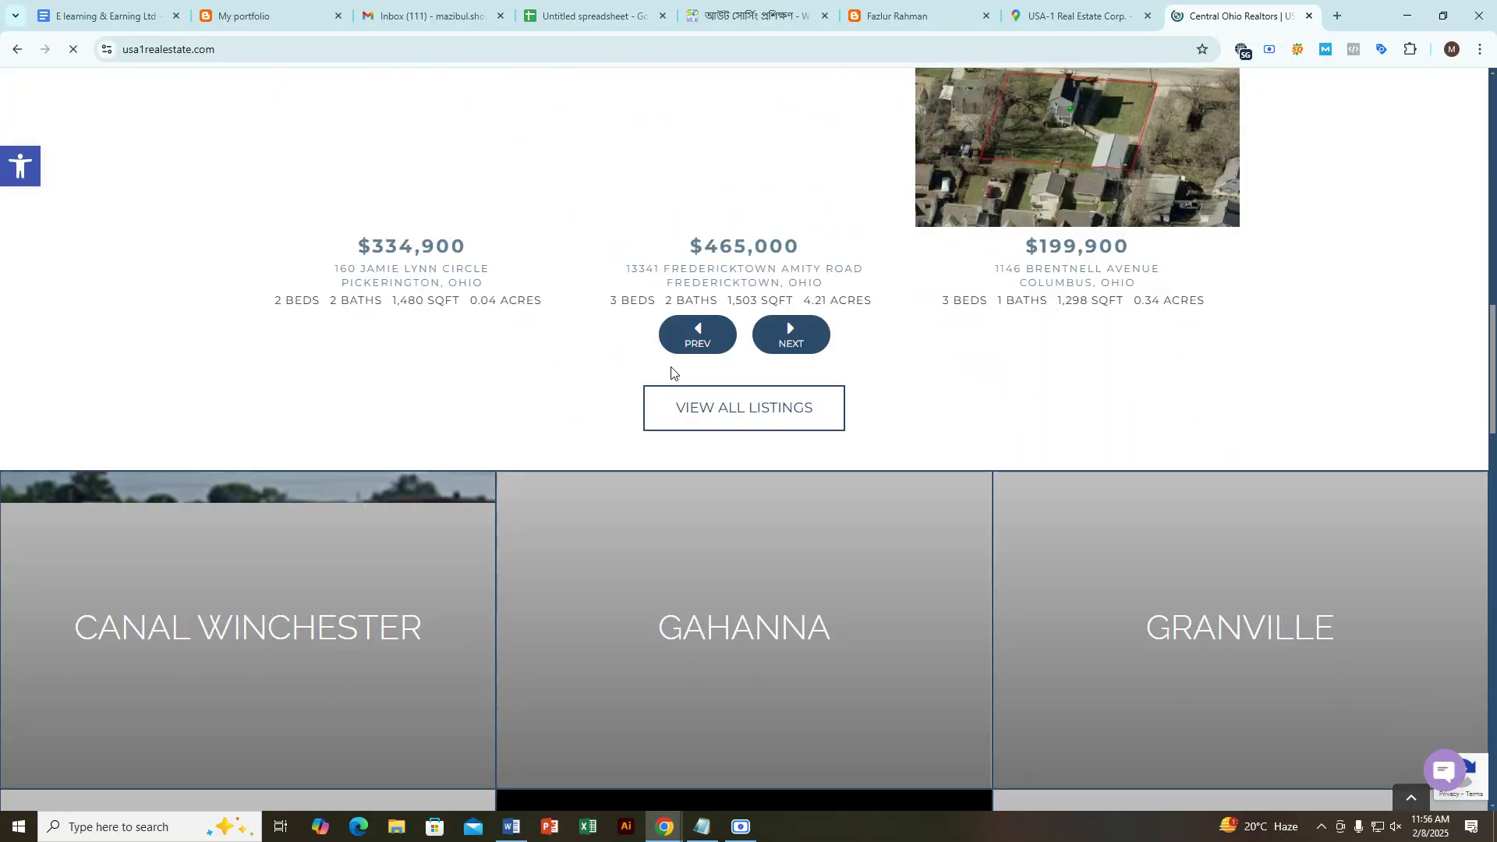
{"action": "scroll", "coordinate": [672, 367], "scroll_direction": "down", "scroll_amount": 6}
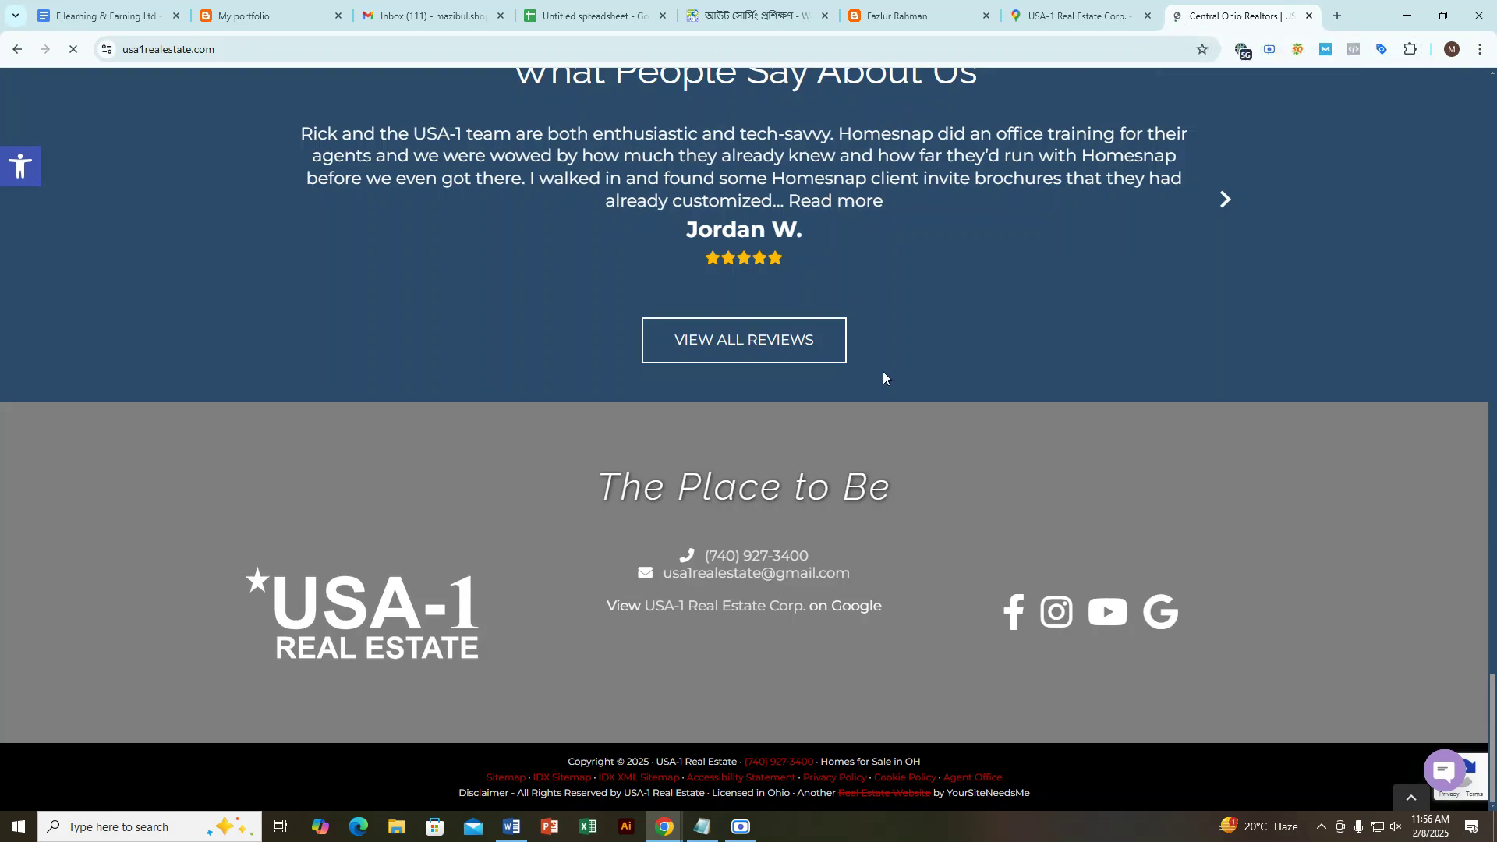
{"action": "scroll", "coordinate": [669, 573], "scroll_direction": "up", "scroll_amount": 20}
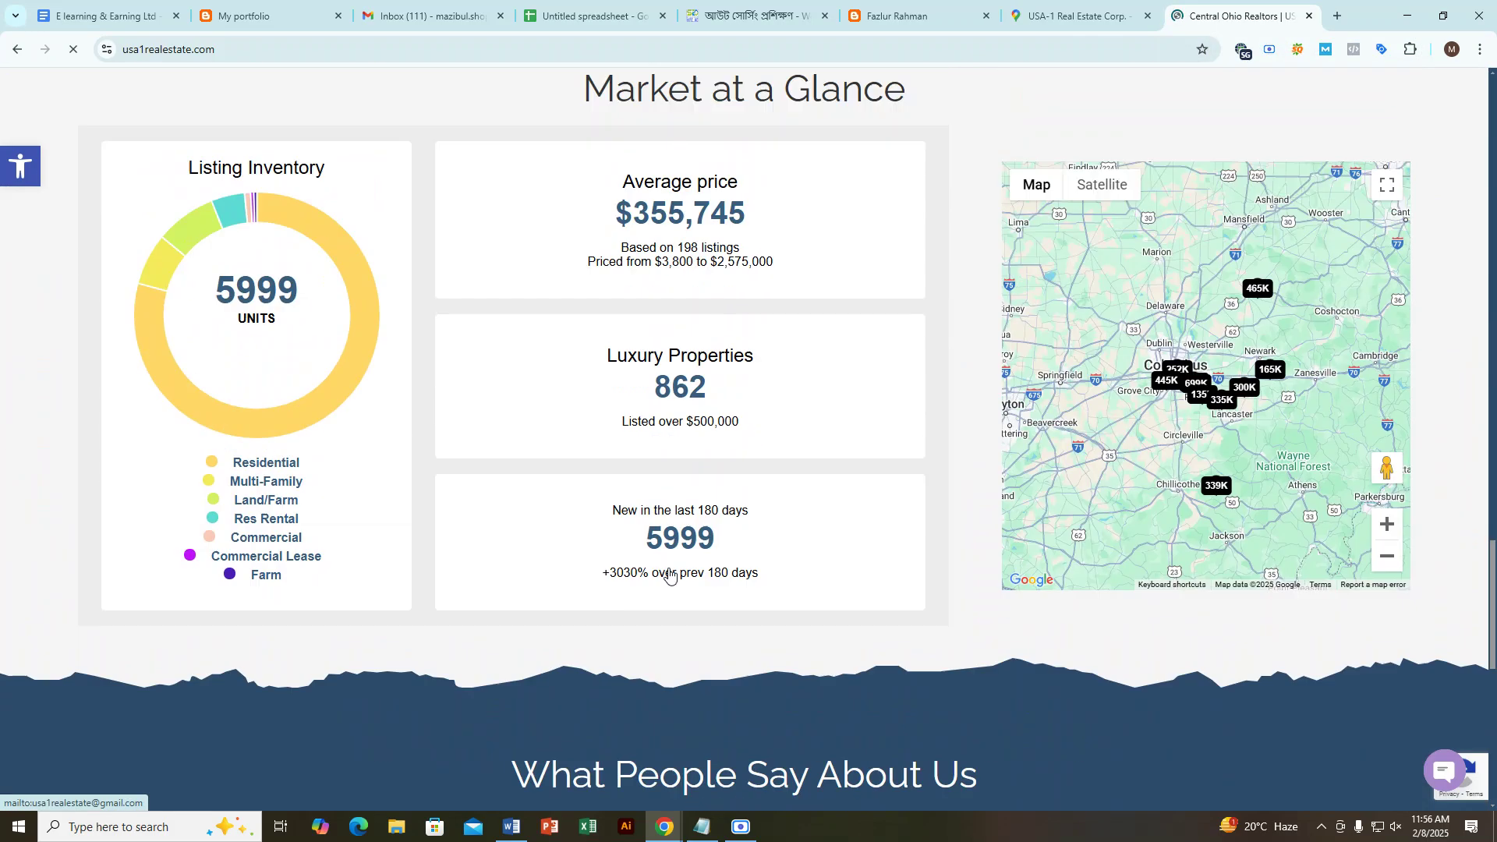
{"action": "scroll", "coordinate": [668, 574], "scroll_direction": "up", "scroll_amount": 3}
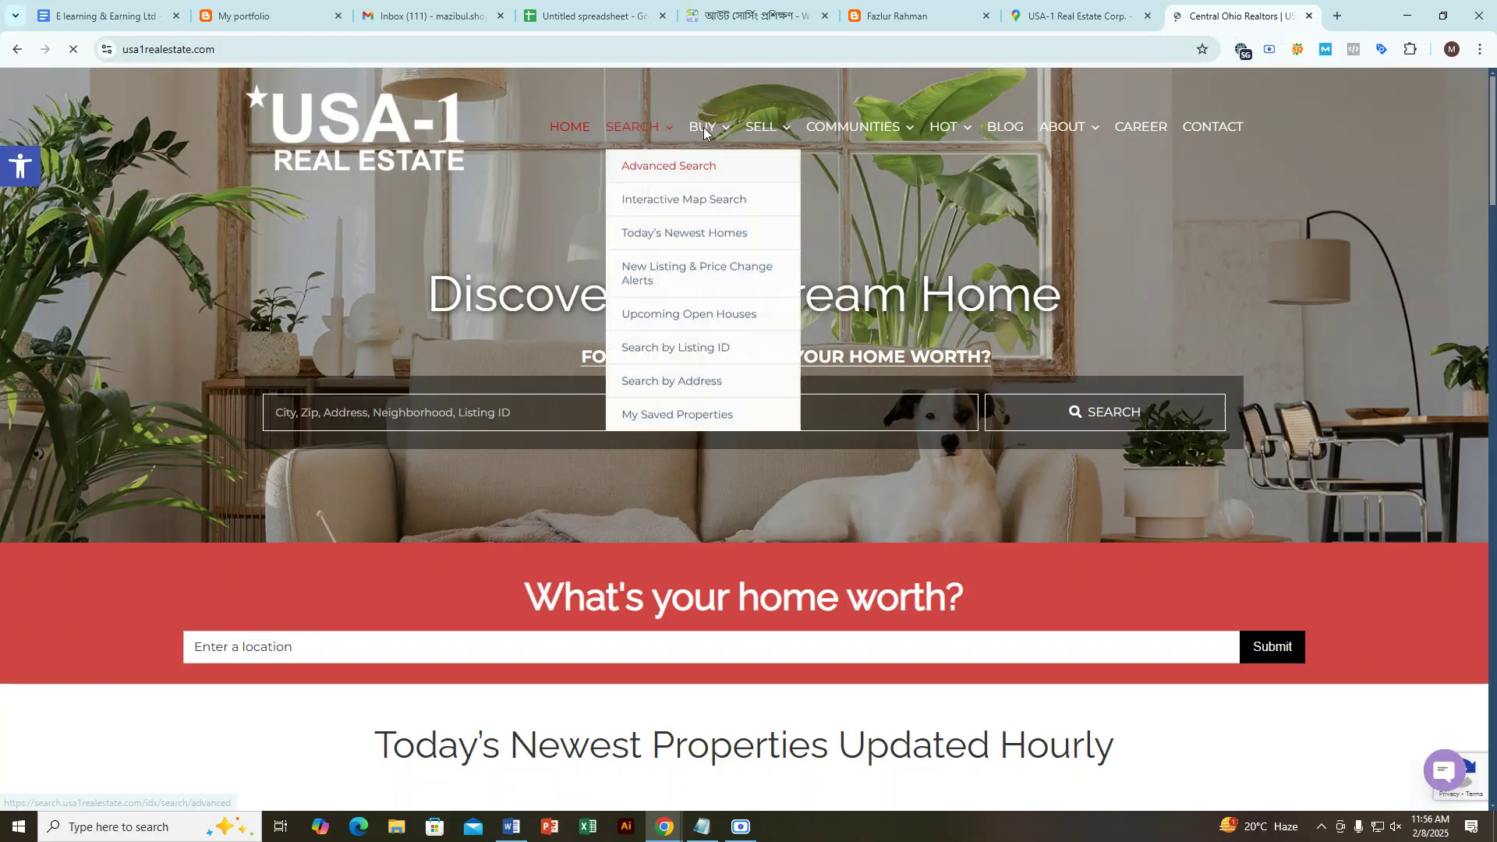
{"action": "scroll", "coordinate": [746, 171], "scroll_direction": "down", "scroll_amount": 12}
{"action": "scroll", "coordinate": [746, 170], "scroll_direction": "up", "scroll_amount": 12}
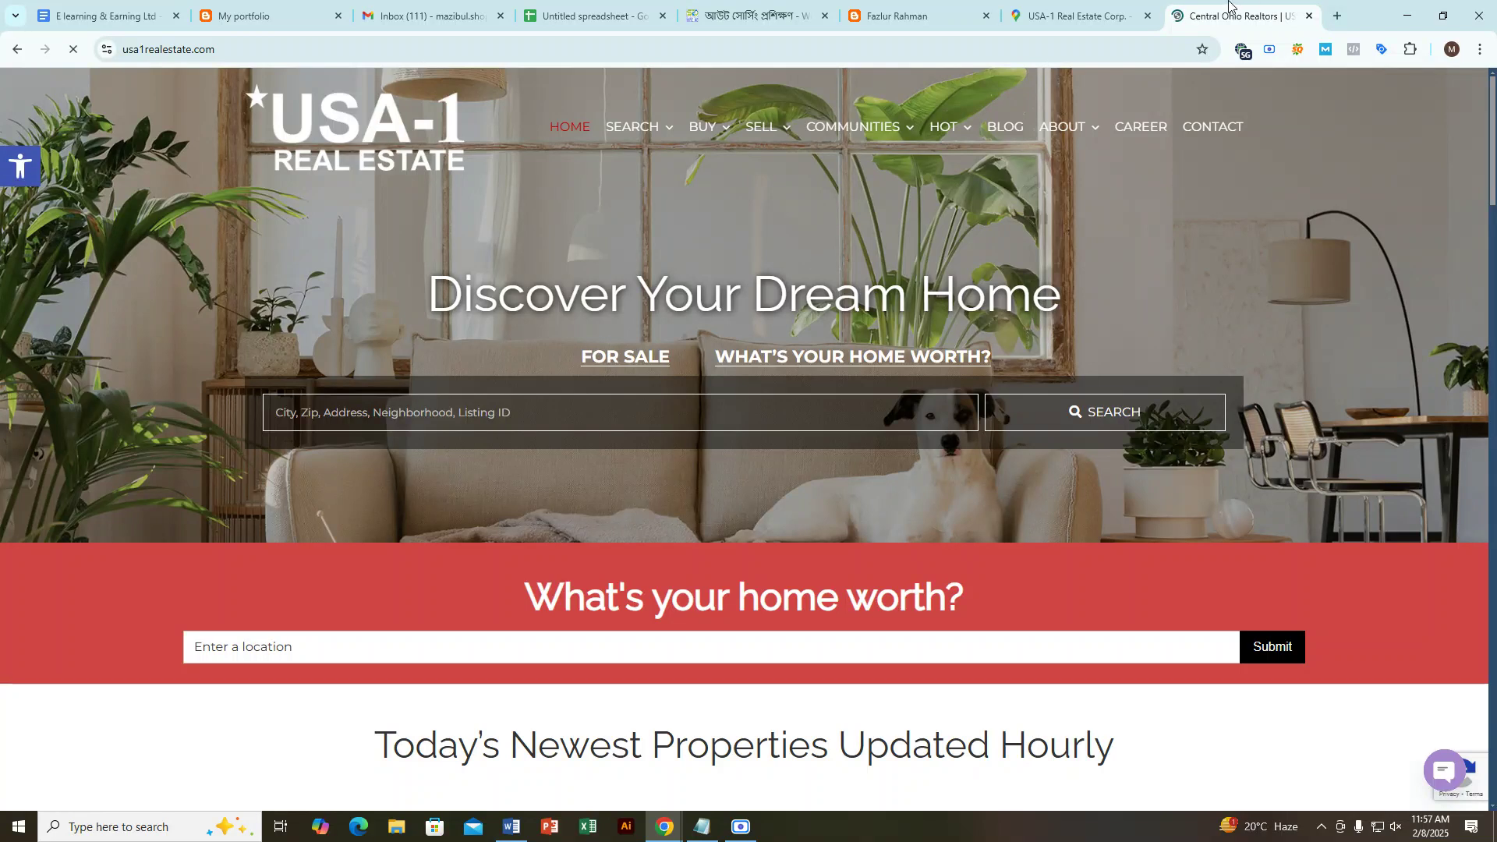
{"action": "triple_click", "coordinate": [926, 320]}
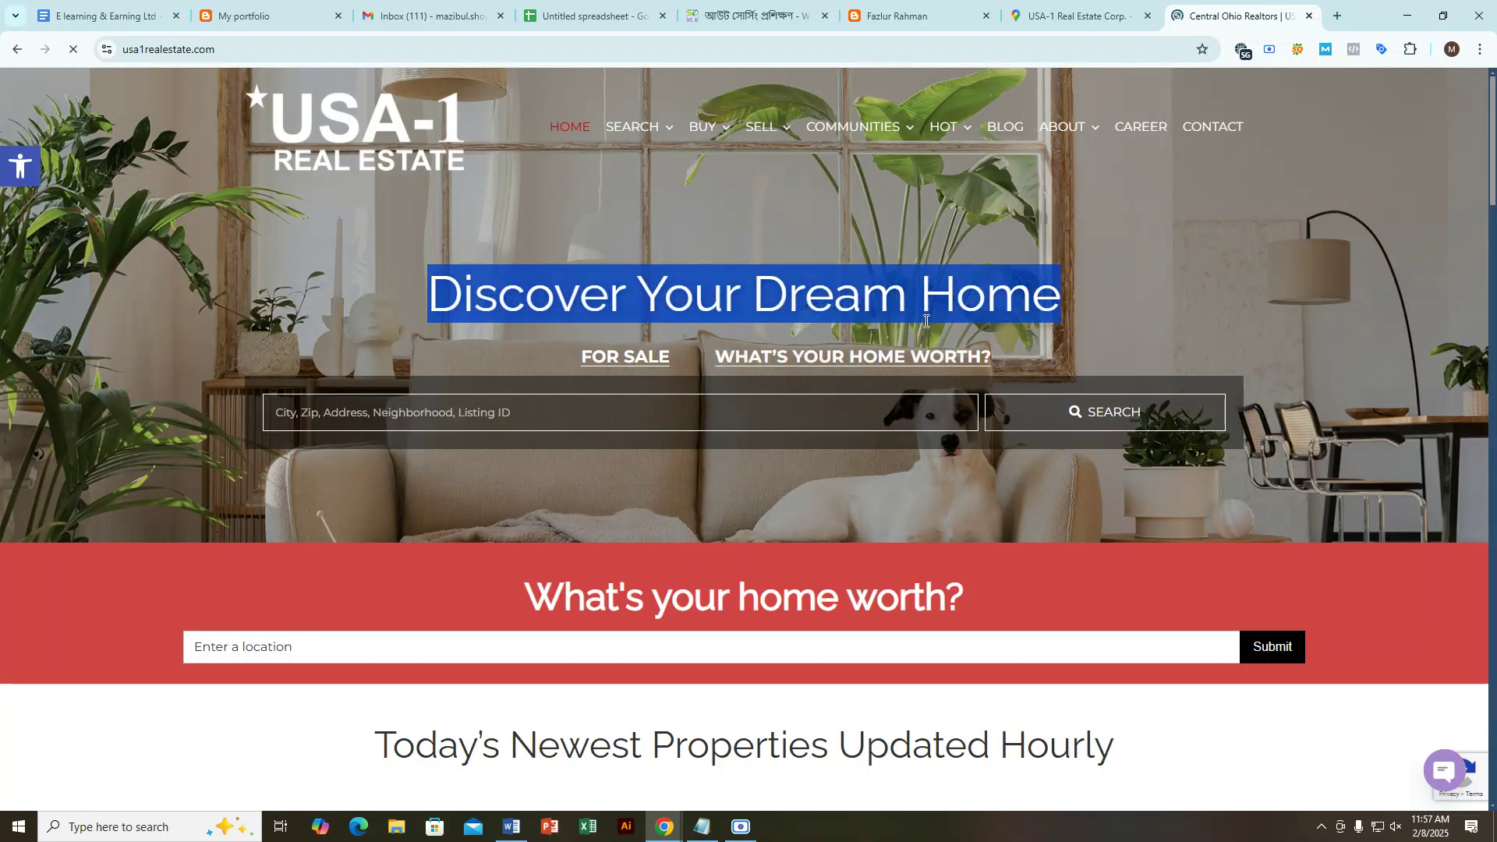
{"action": "left_click", "coordinate": [925, 320]}
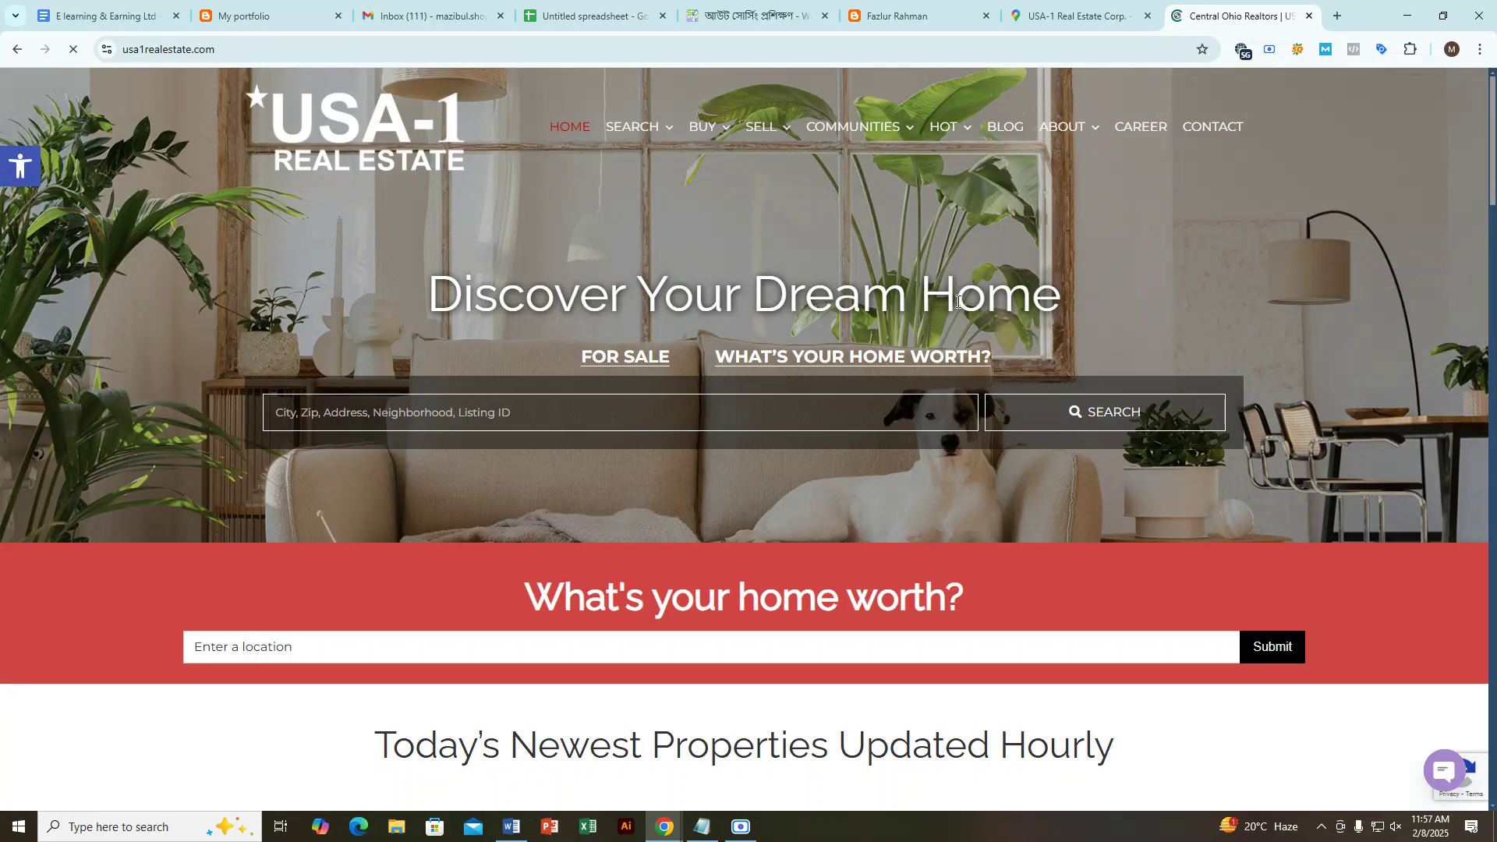
{"action": "triple_click", "coordinate": [958, 302]}
{"action": "triple_click", "coordinate": [959, 303]}
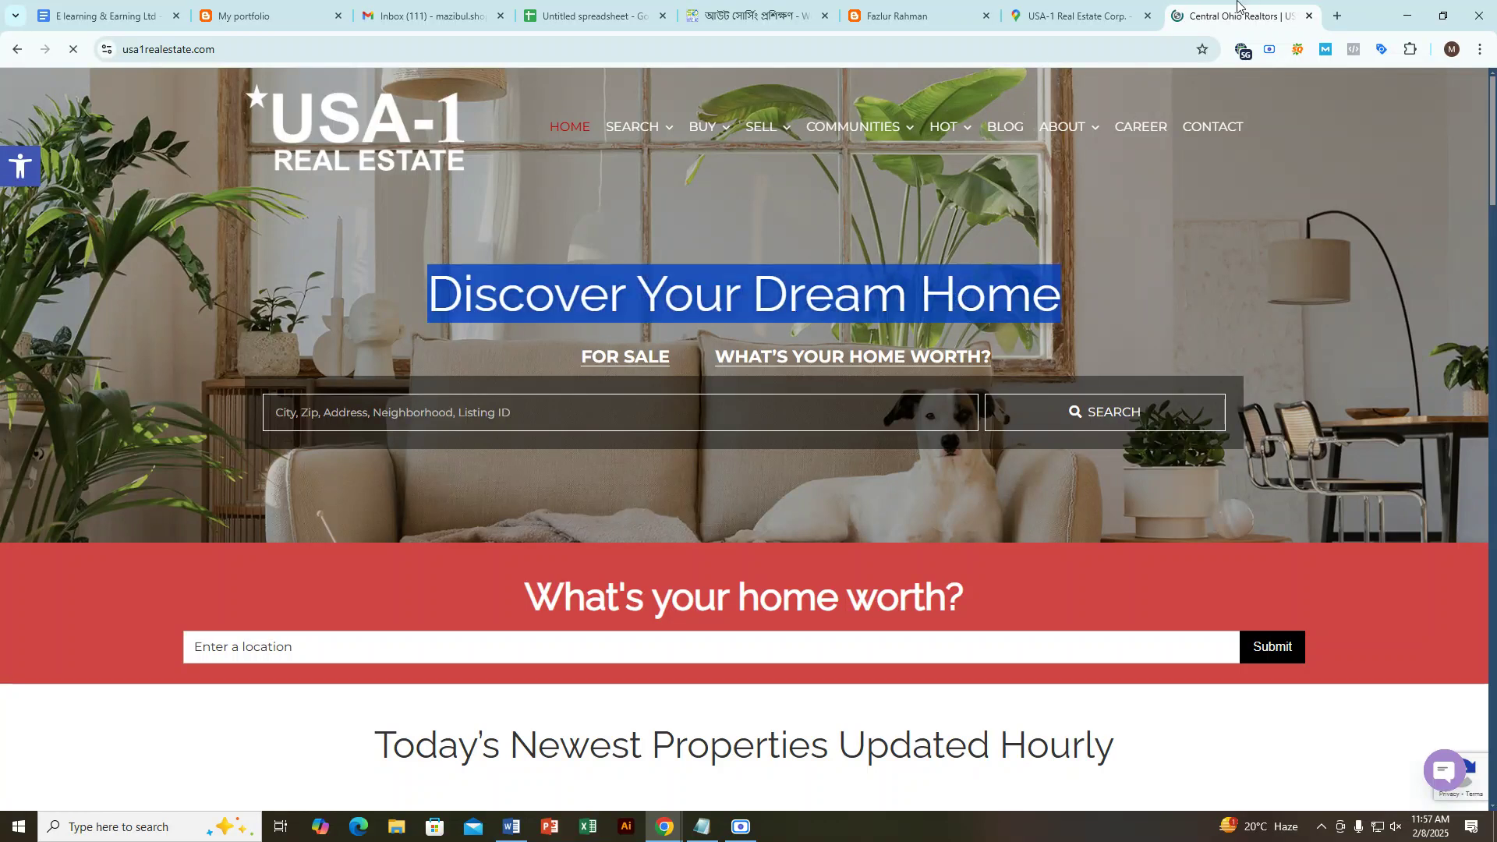
{"action": "left_click", "coordinate": [930, 298]}
{"action": "triple_click", "coordinate": [930, 297]}
{"action": "left_click", "coordinate": [930, 298]}
{"action": "triple_click", "coordinate": [930, 298]}
{"action": "triple_click", "coordinate": [984, 290]}
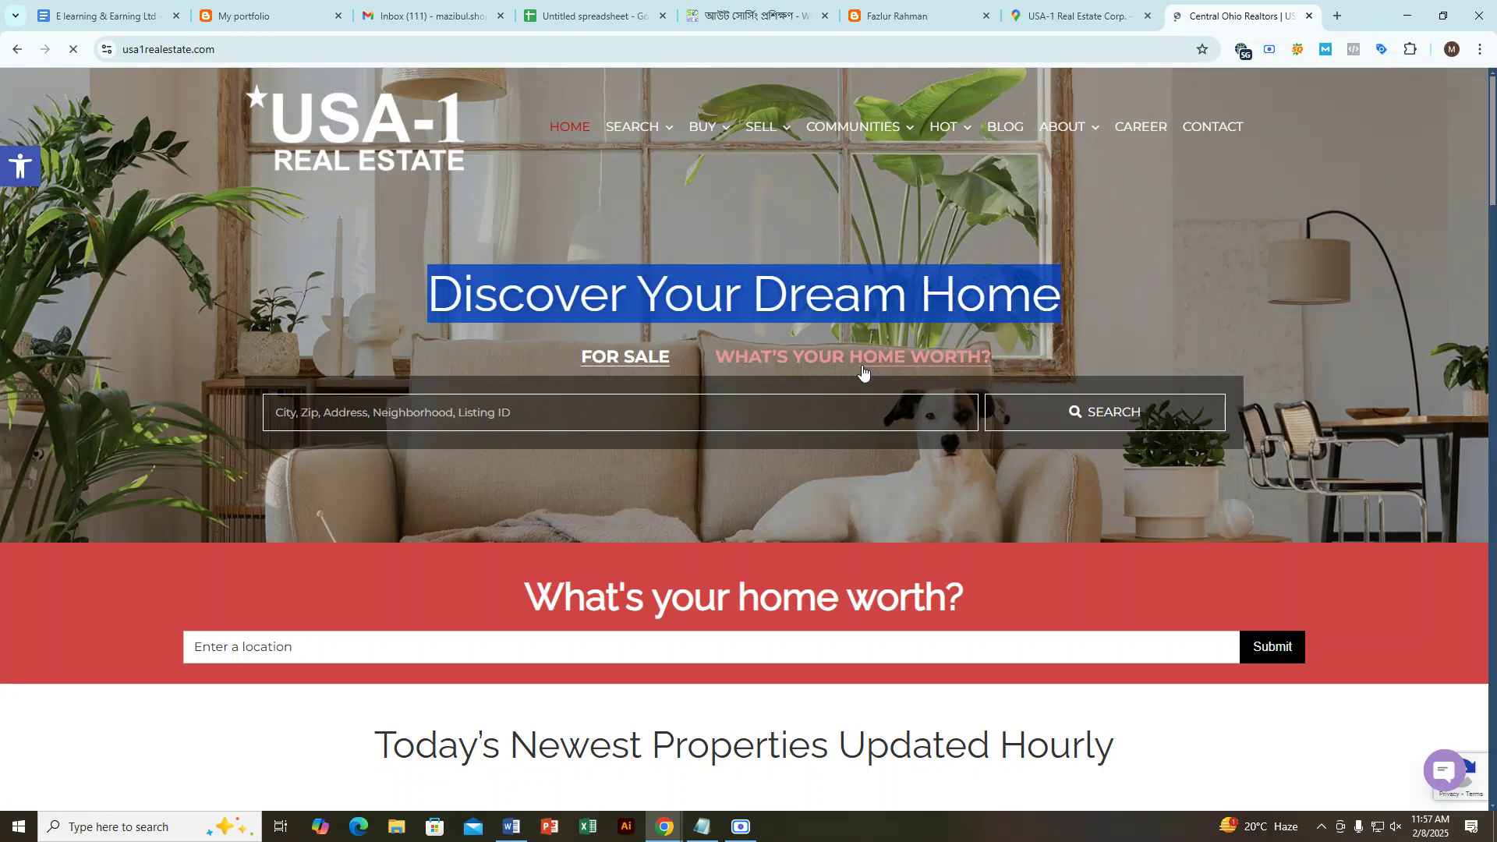
{"action": "triple_click", "coordinate": [884, 297]}
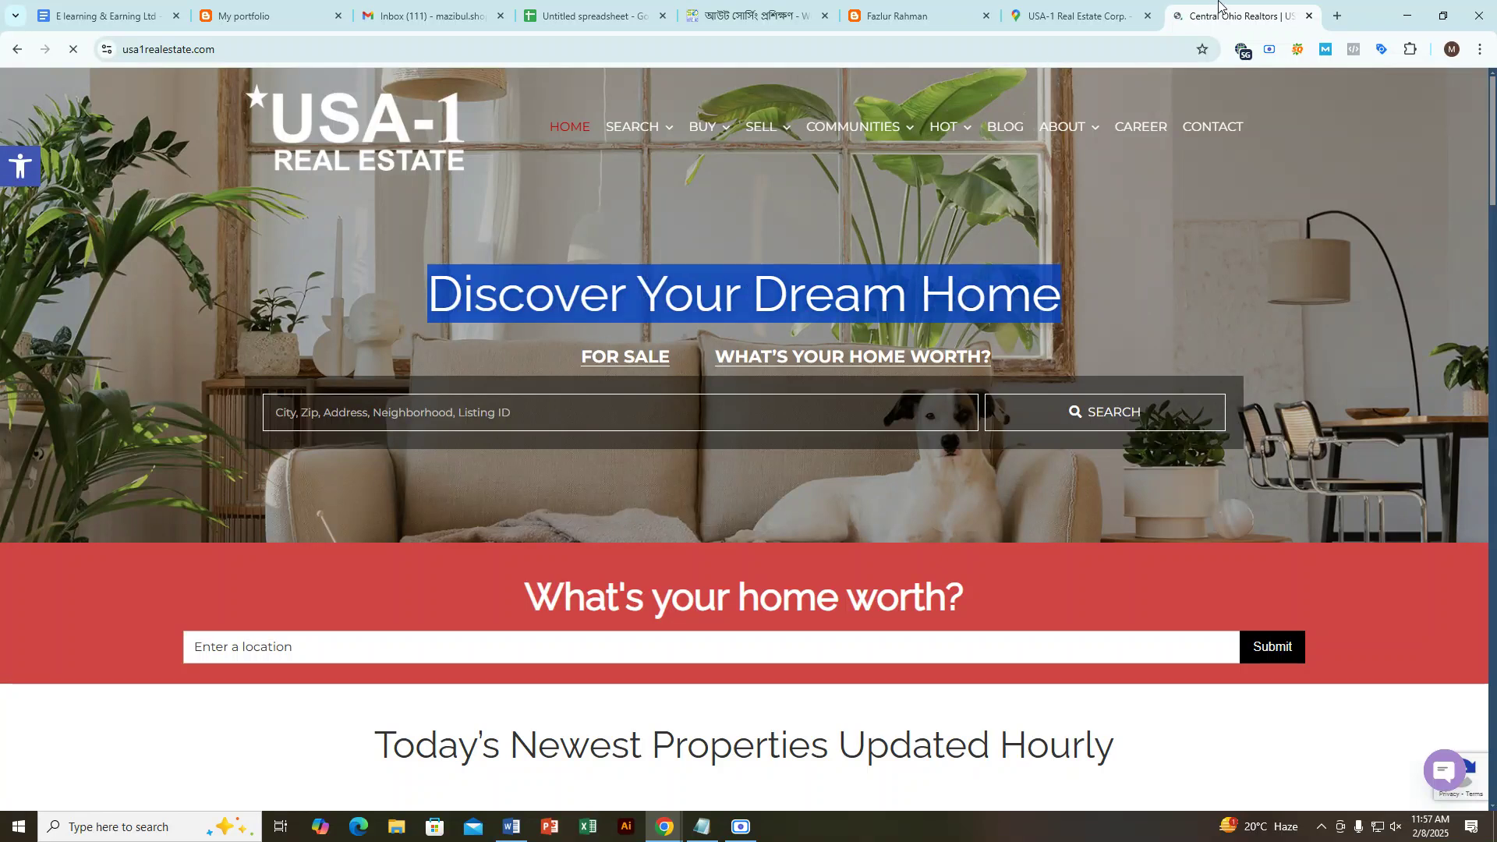
{"action": "triple_click", "coordinate": [974, 295]}
{"action": "triple_click", "coordinate": [974, 294]}
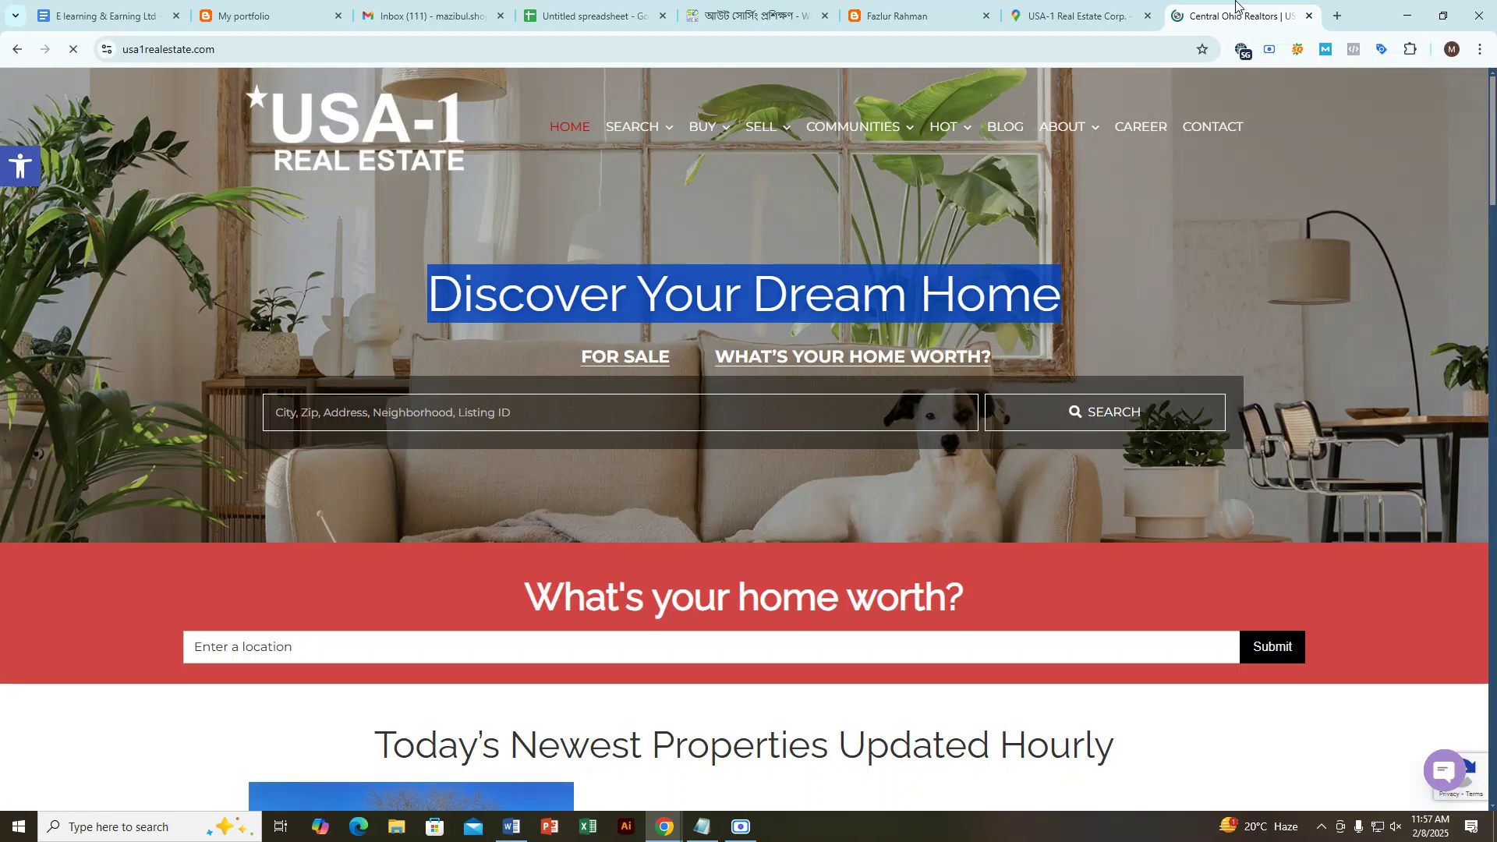
{"action": "triple_click", "coordinate": [865, 295]}
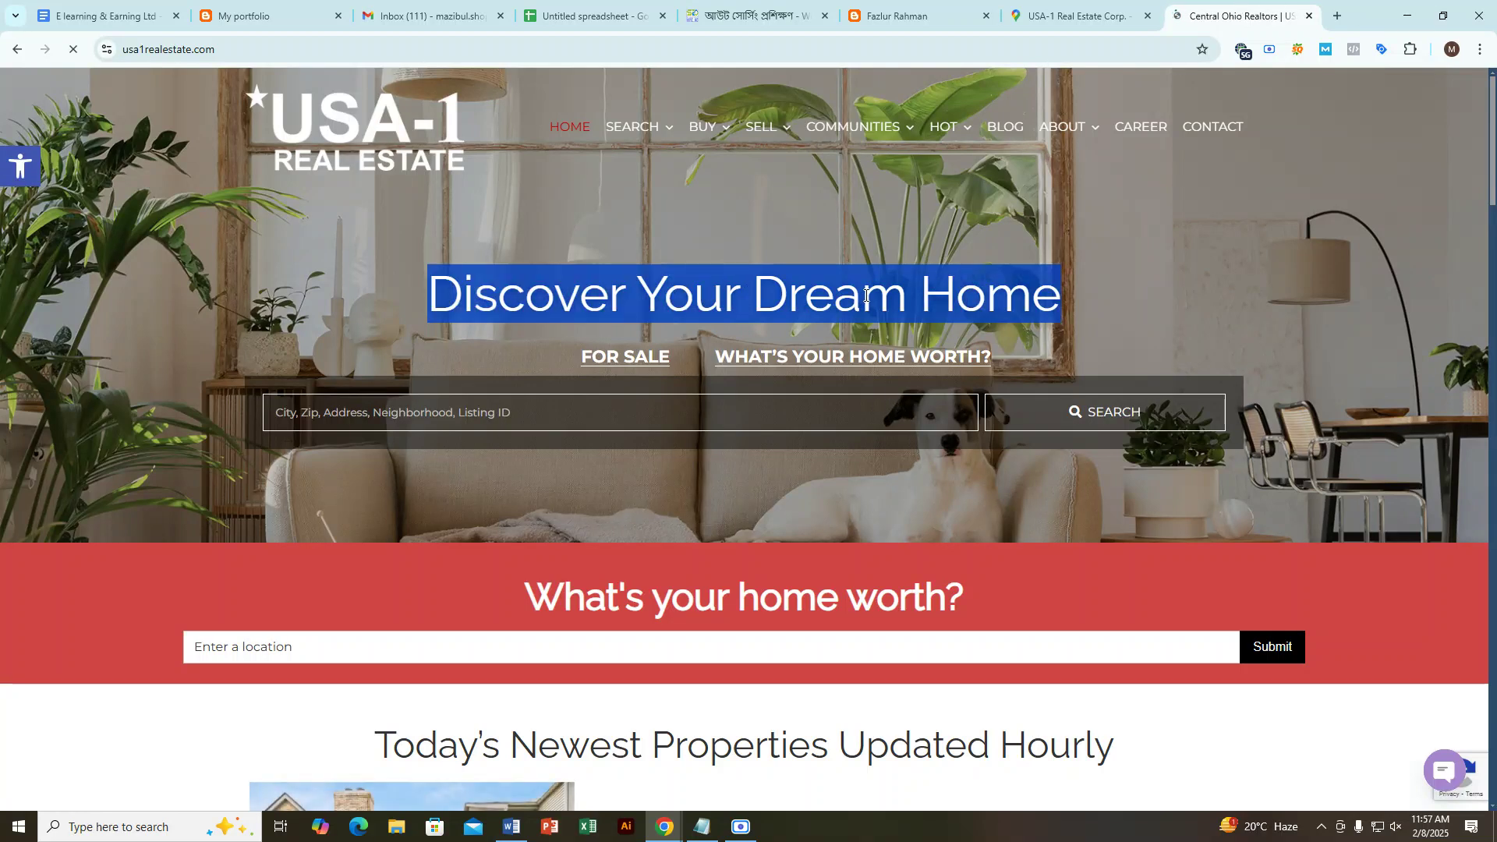
{"action": "triple_click", "coordinate": [865, 295]}
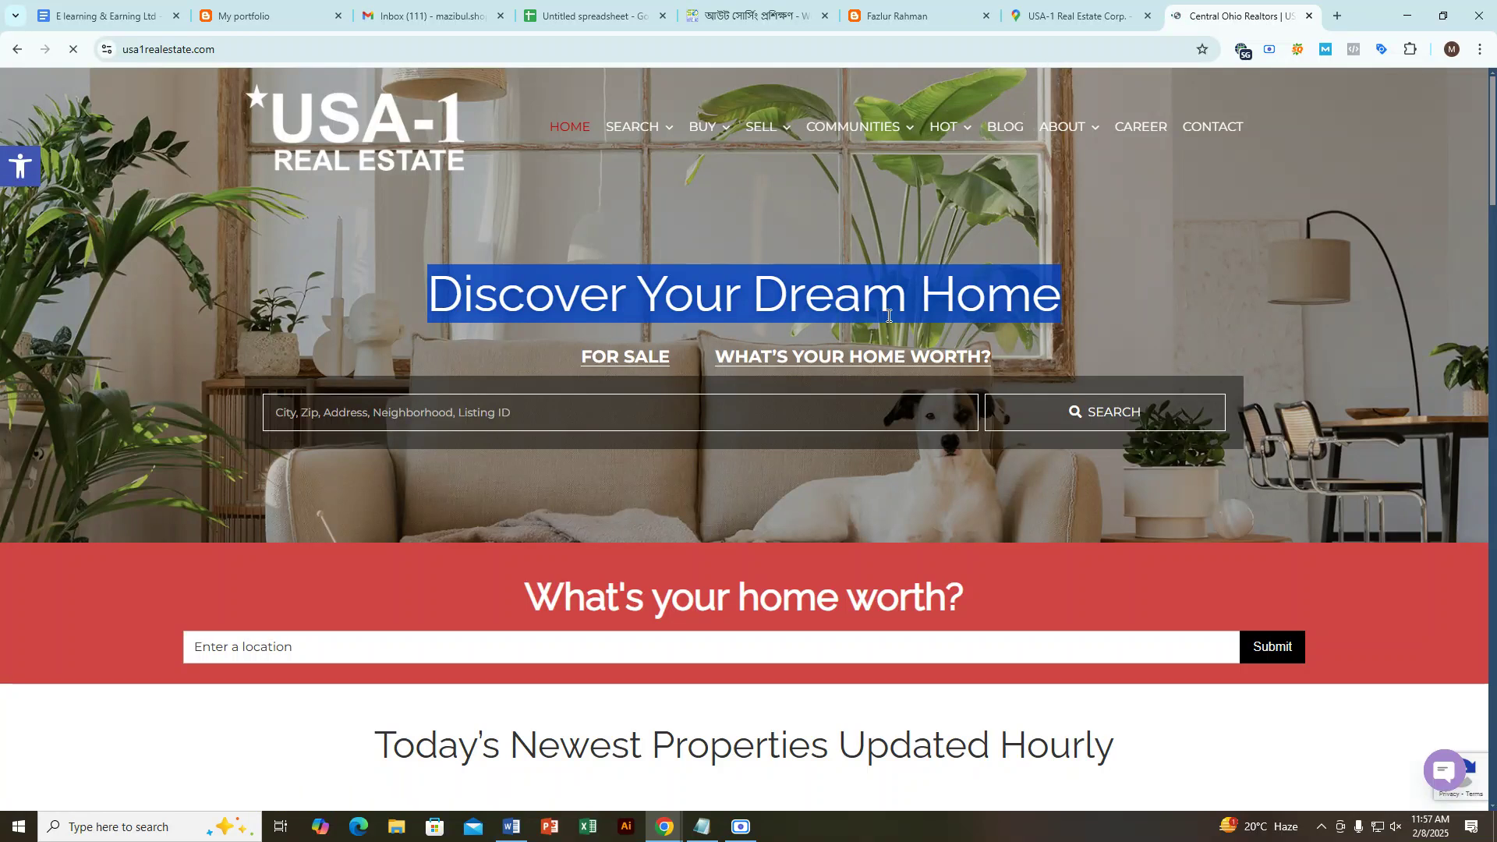
{"action": "triple_click", "coordinate": [900, 300]}
Step: Recheck the site's pixel status in Meta Pixel Helper and copy the usa1realestate.com address
{"action": "left_click", "coordinate": [1354, 50]}
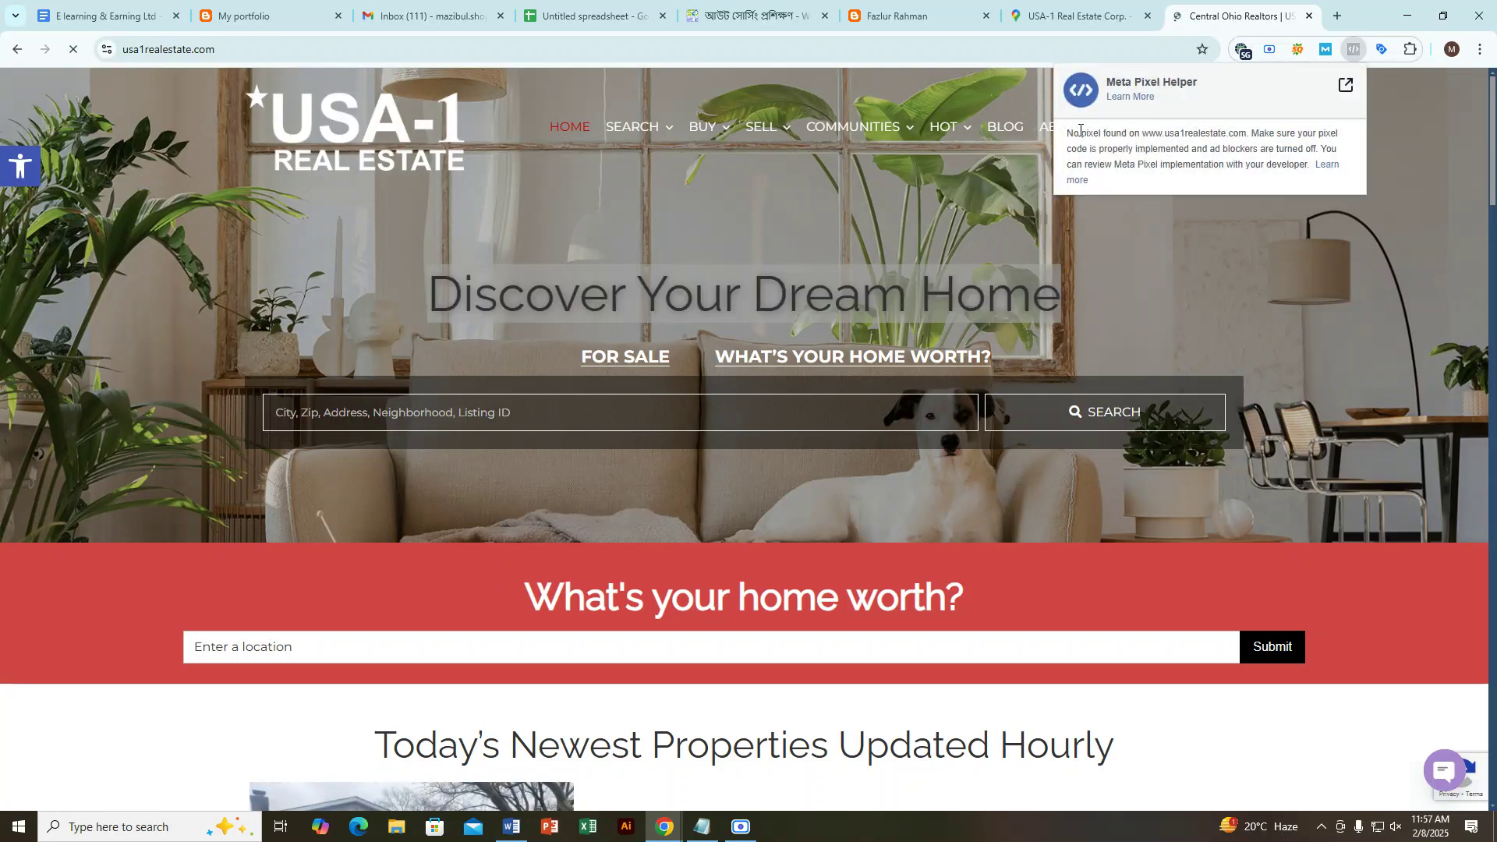
{"action": "left_click_drag", "start_coordinate": [1066, 132], "coordinate": [1198, 133]}
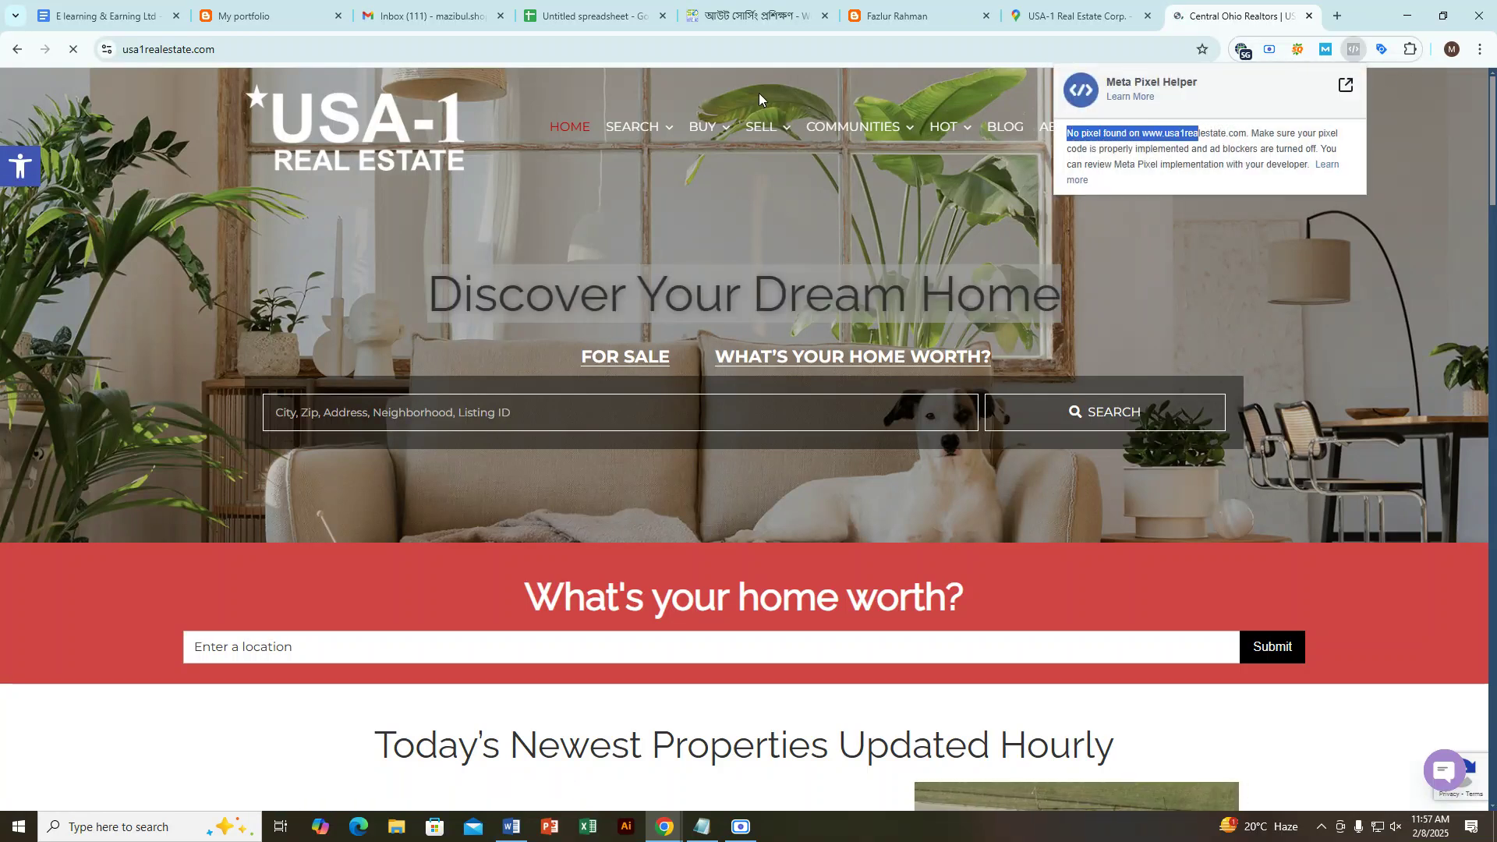
{"action": "left_click", "coordinate": [410, 50]}
{"action": "key", "text": "ctrl+c"}
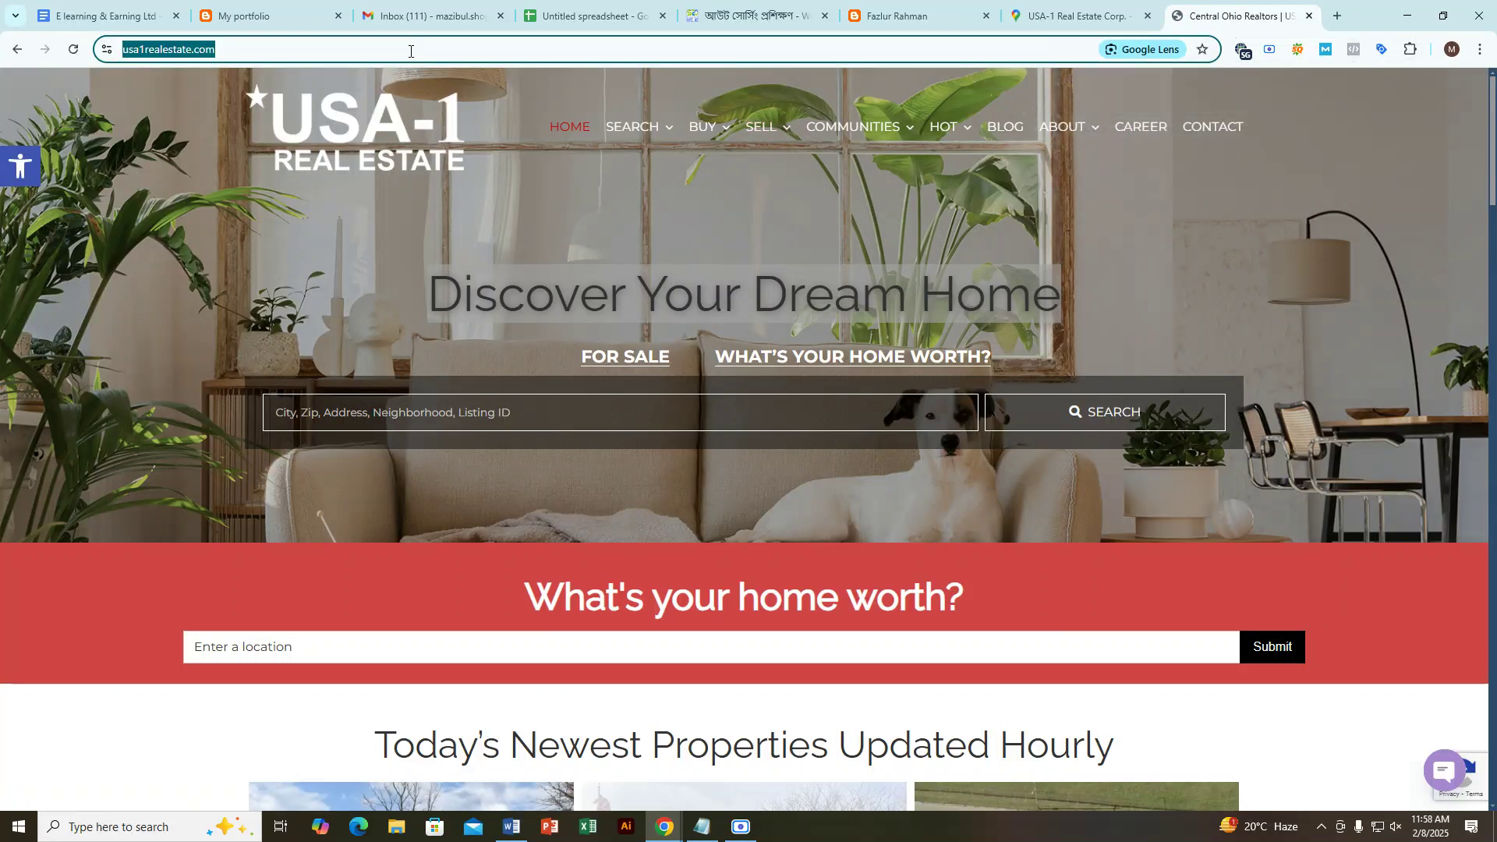
Step: Create a blank Google Sheets spreadsheet in a new browser tab
{"action": "left_click", "coordinate": [588, 15]}
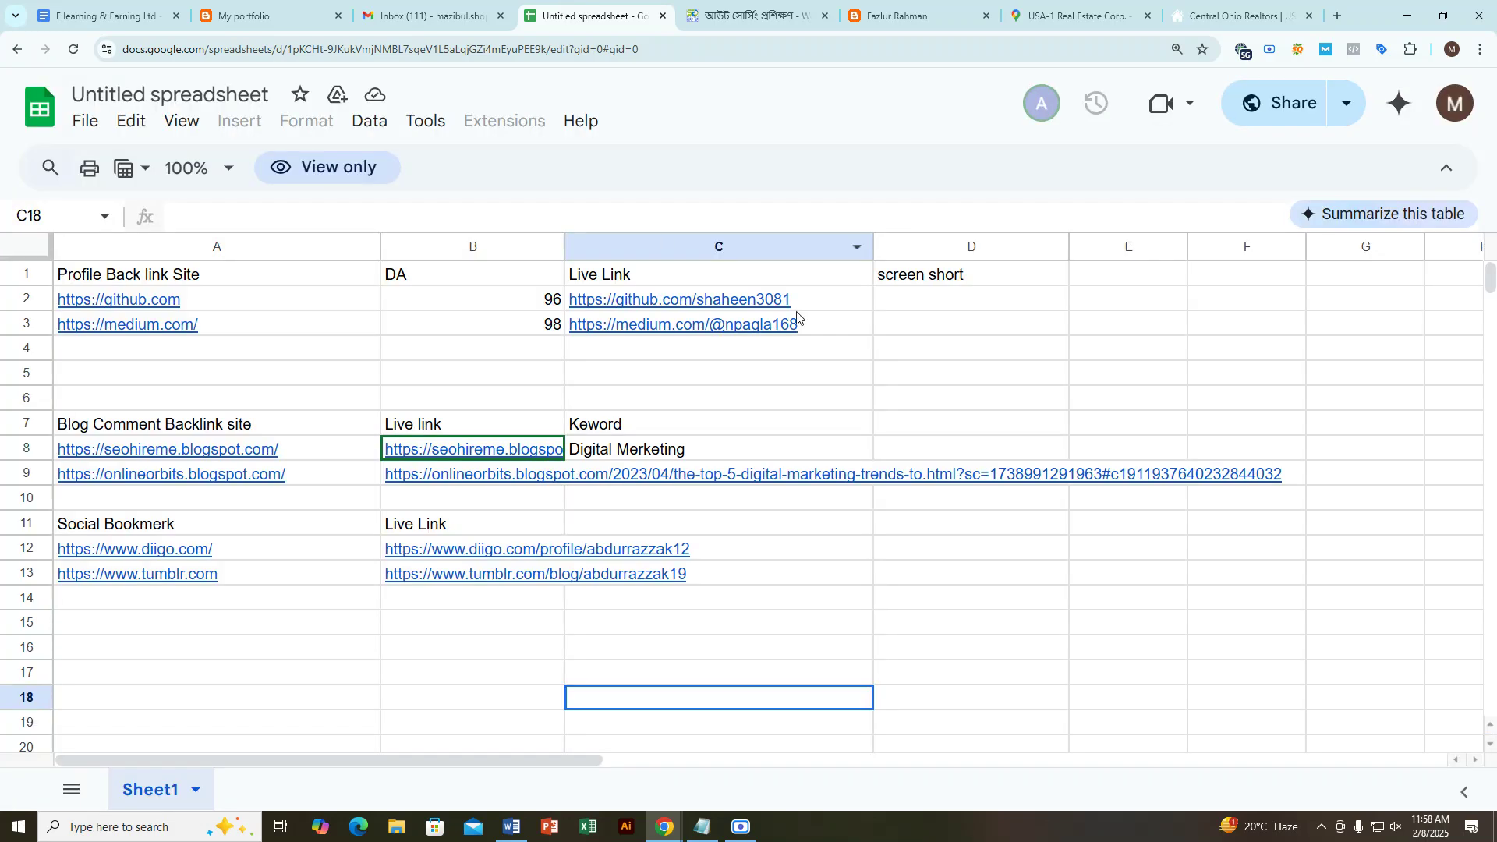
{"action": "left_click", "coordinate": [1347, 14]}
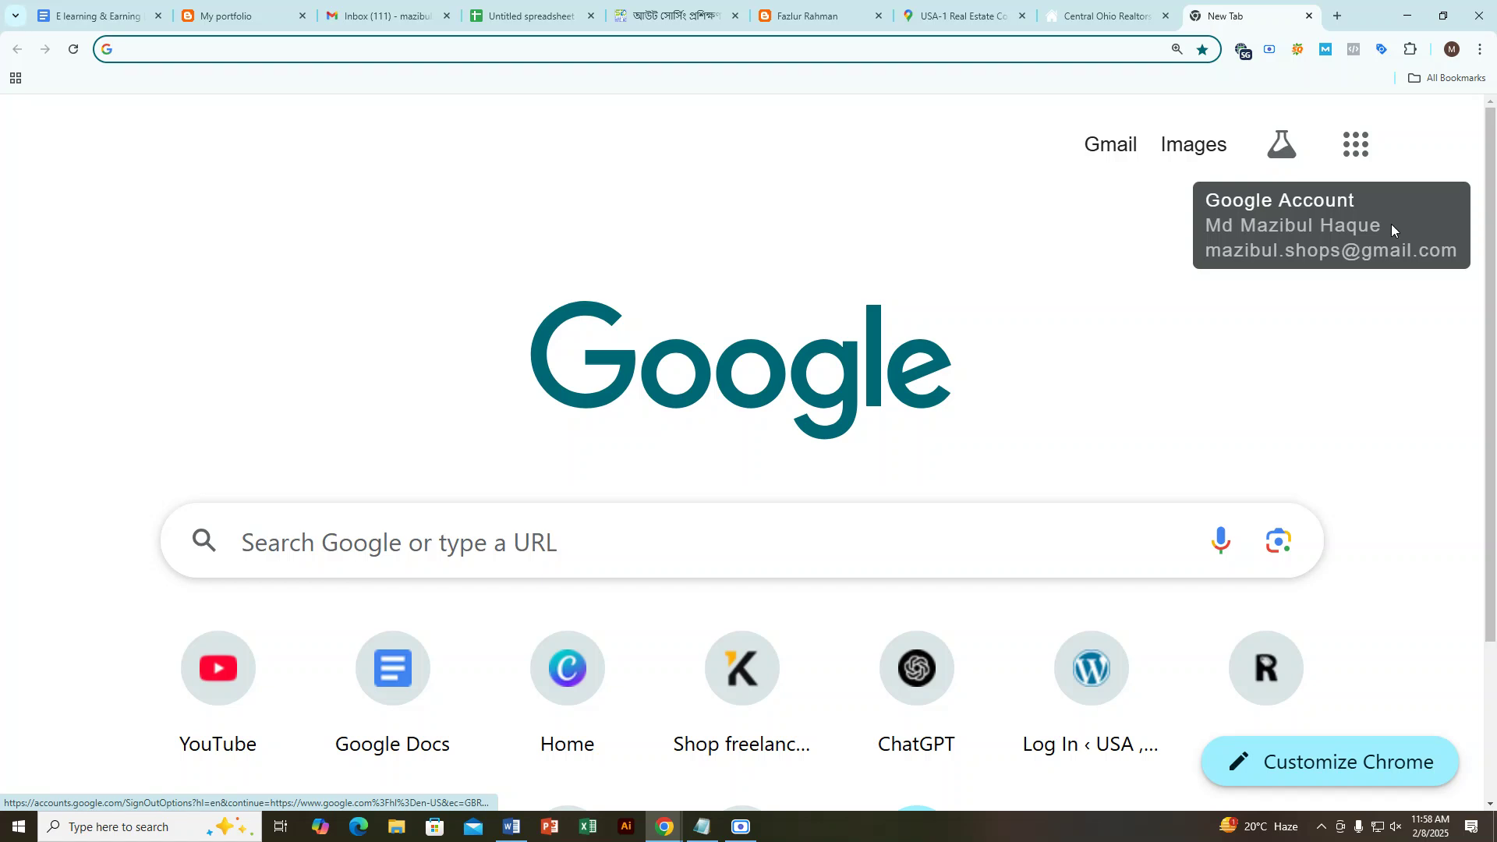
{"action": "left_click", "coordinate": [1429, 146]}
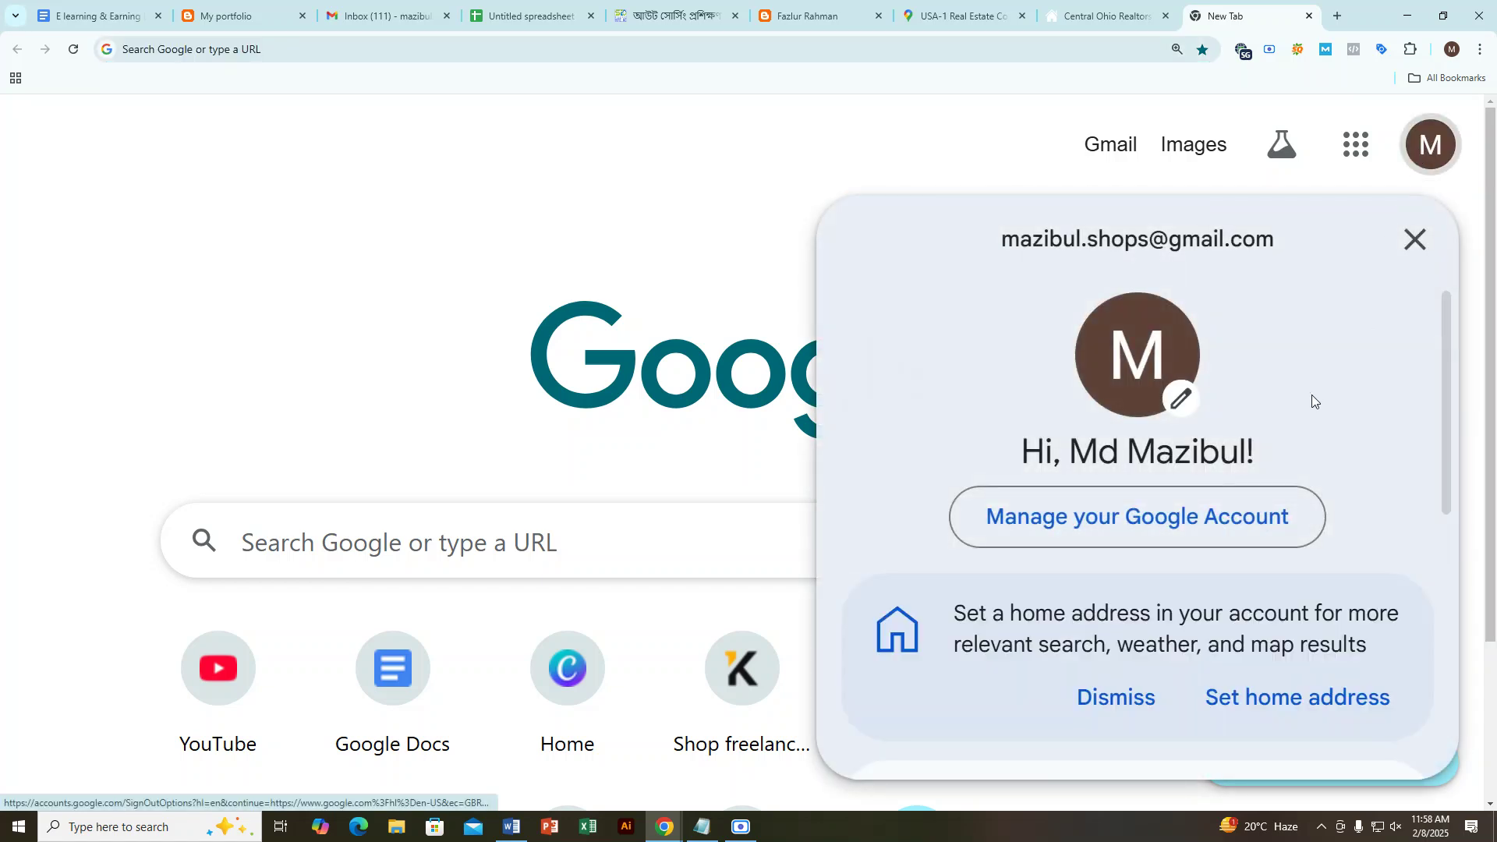
{"action": "left_click", "coordinate": [1356, 145]}
{"action": "scroll", "coordinate": [1354, 380], "scroll_direction": "down", "scroll_amount": 6}
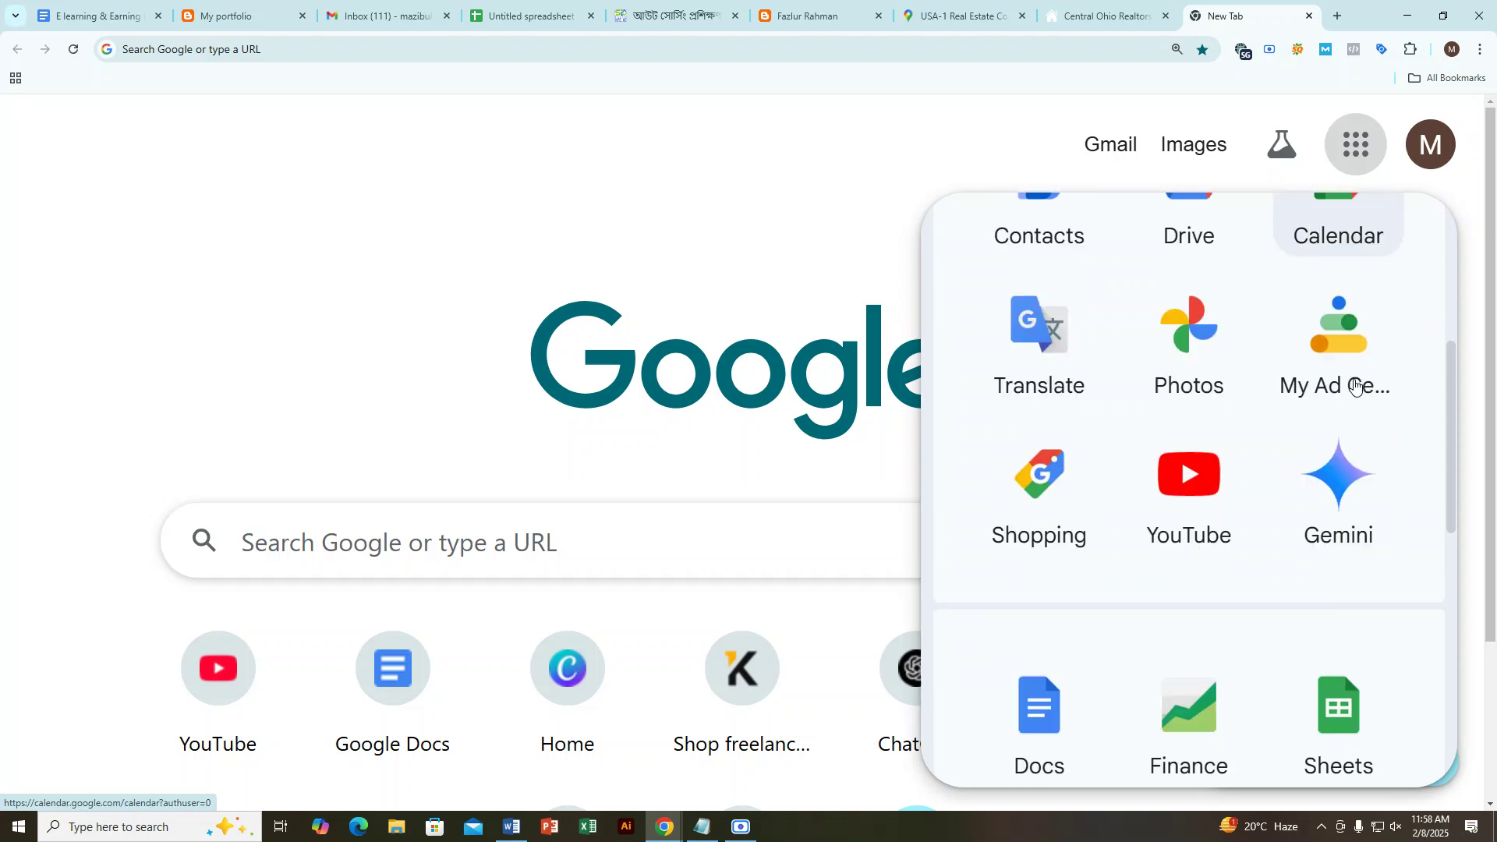
{"action": "scroll", "coordinate": [1352, 382], "scroll_direction": "down", "scroll_amount": 5}
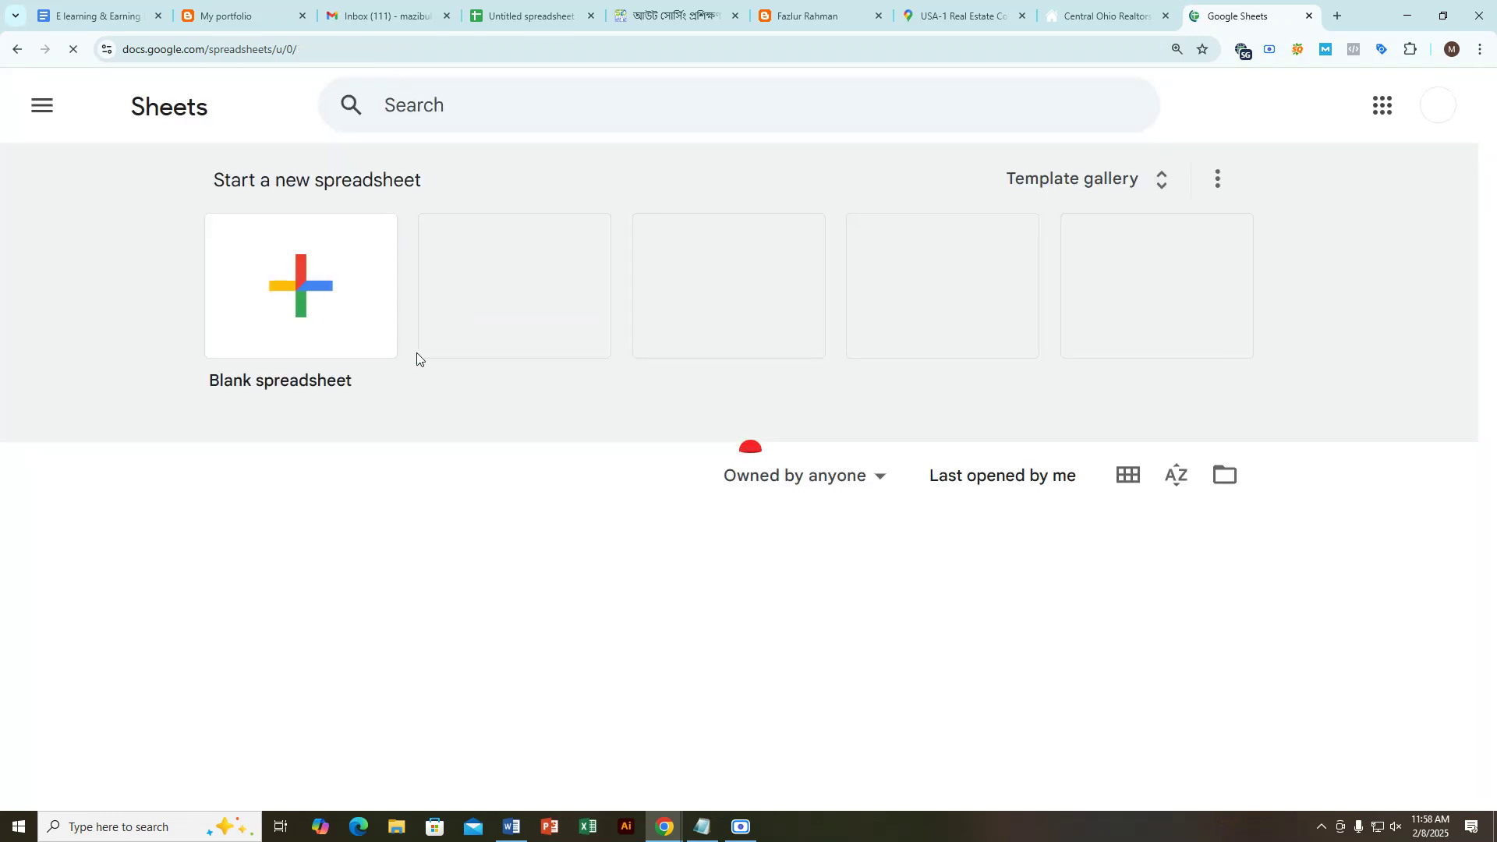
{"action": "left_click", "coordinate": [331, 302]}
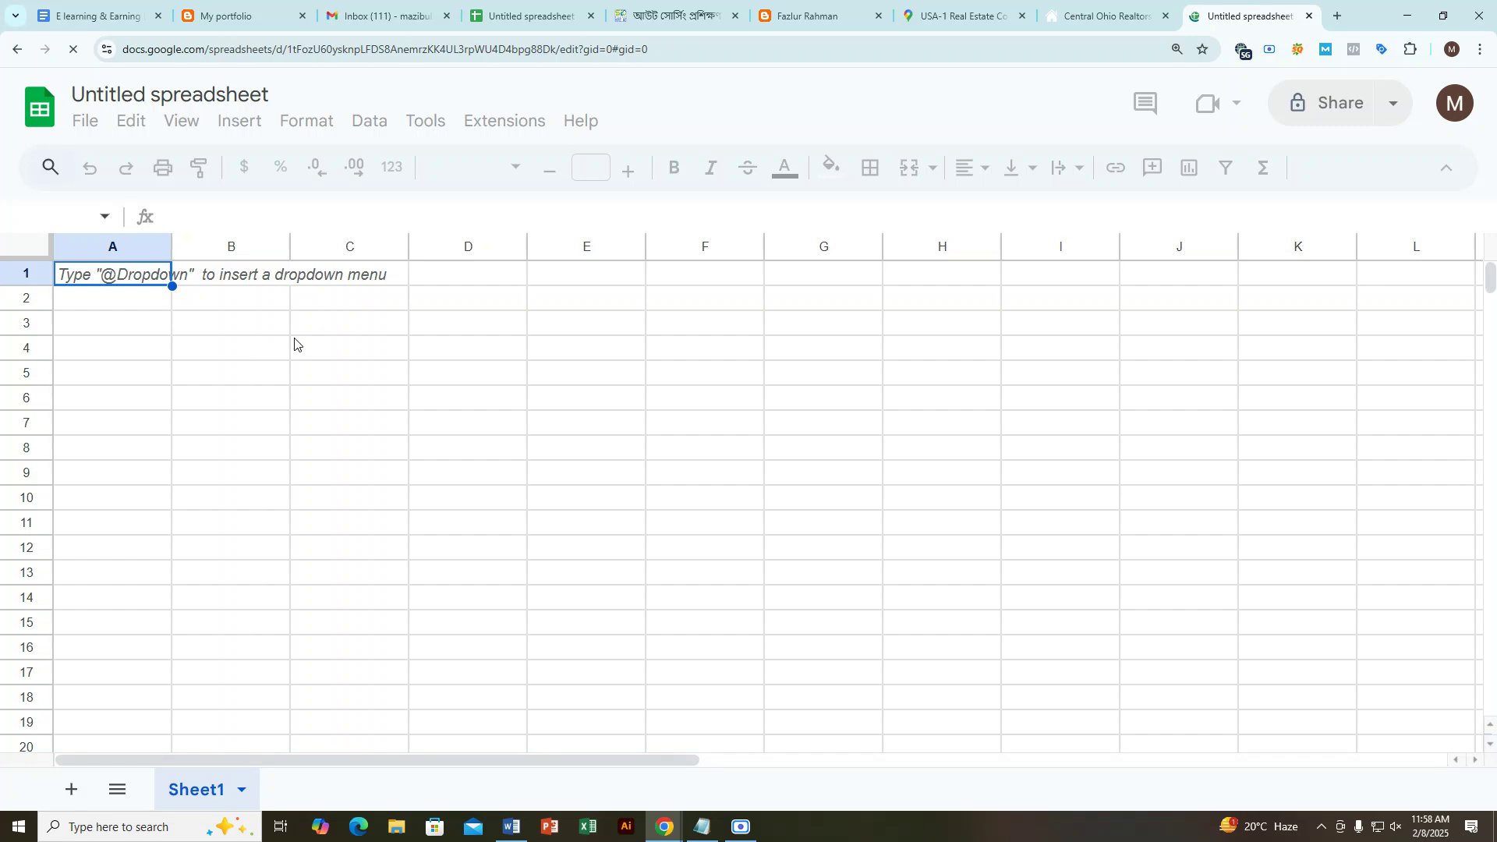
{"action": "left_click", "coordinate": [219, 325]}
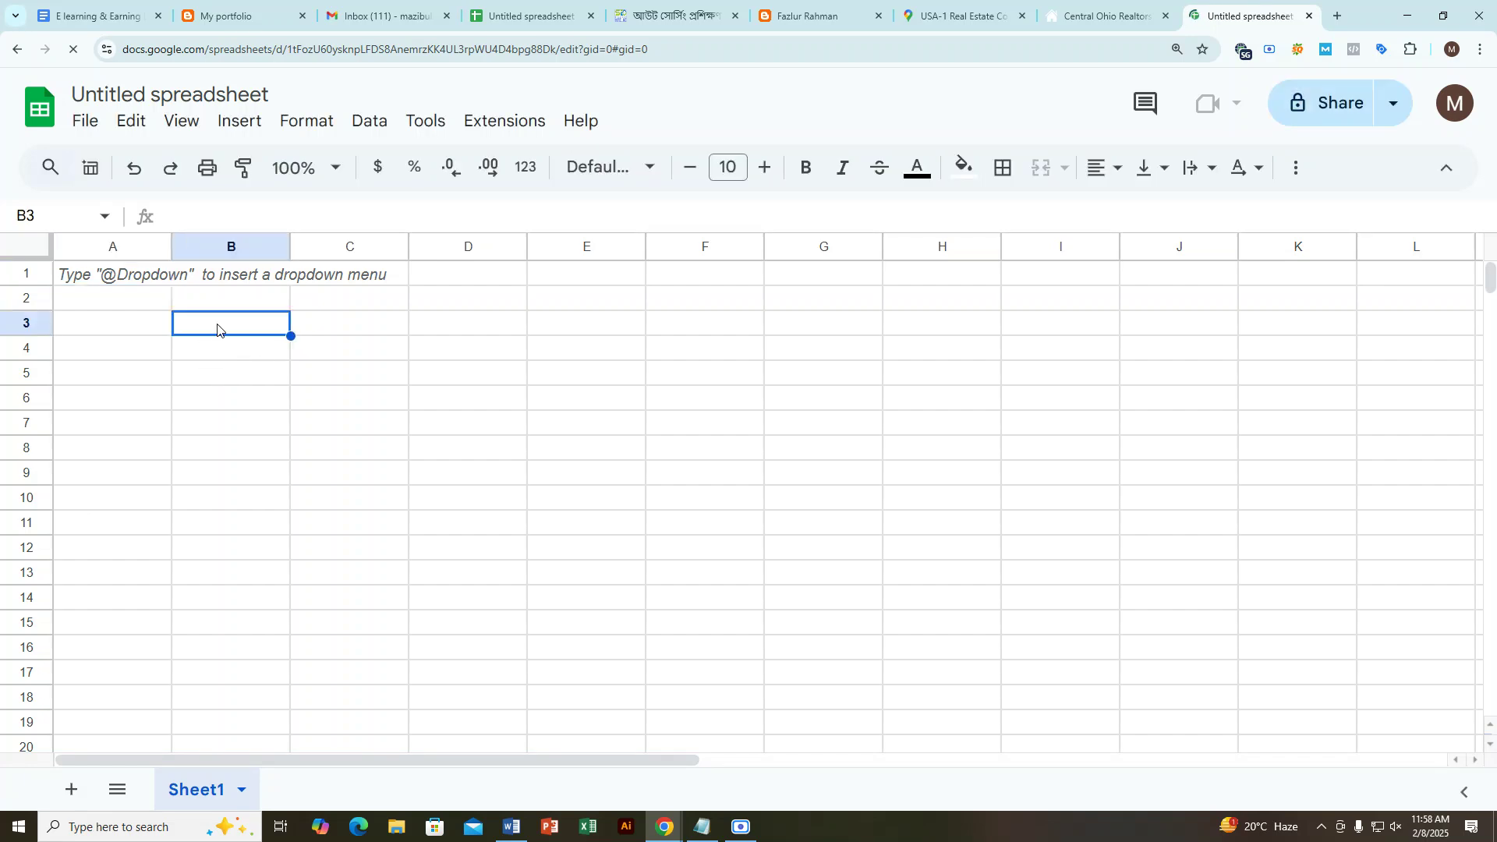
{"action": "key", "text": "ctrl+v"}
{"action": "left_click", "coordinate": [141, 347]}
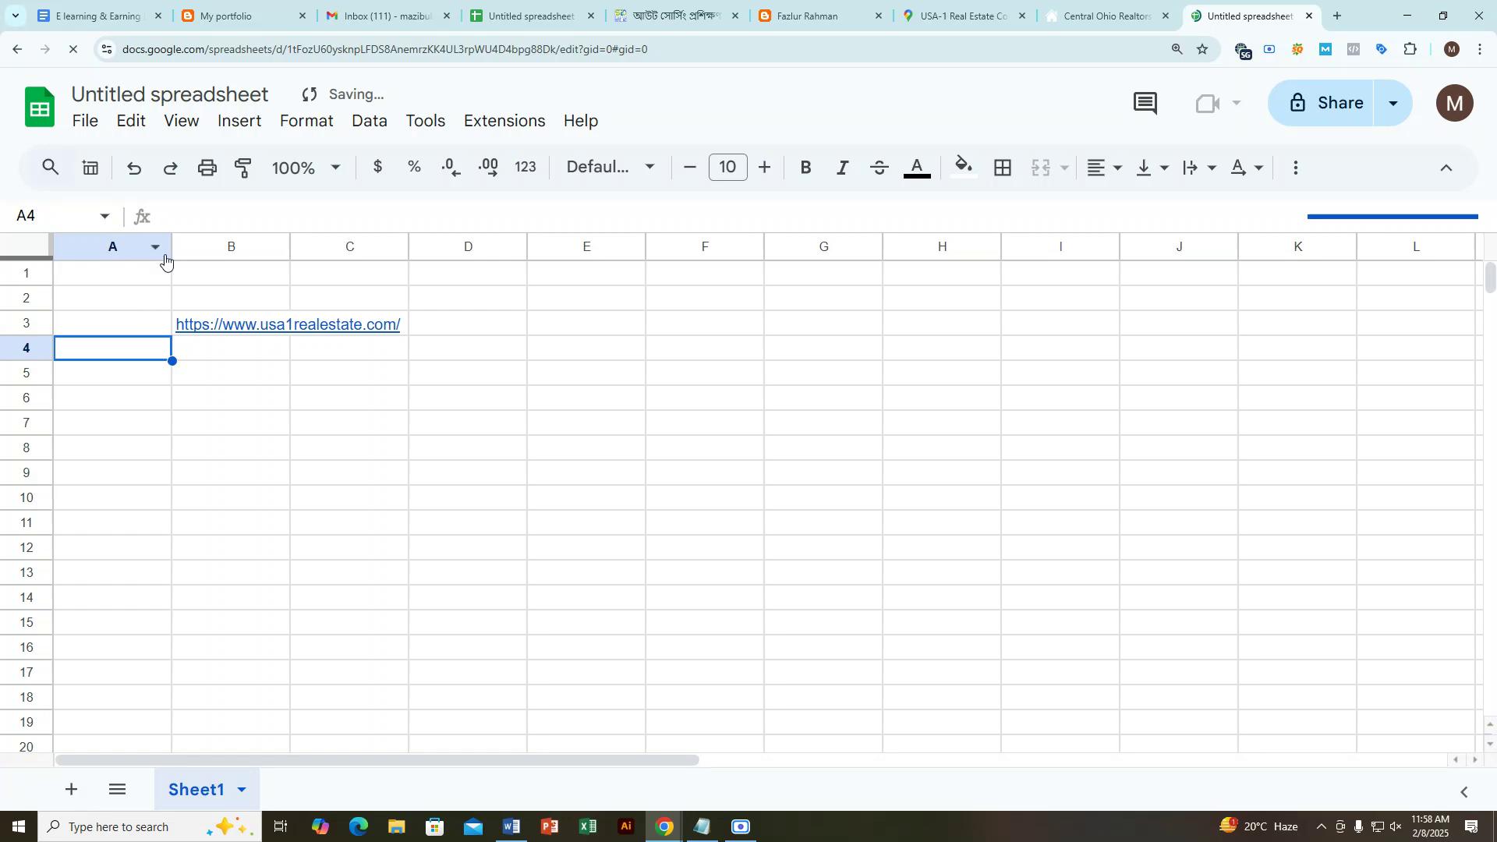
{"action": "left_click_drag", "start_coordinate": [171, 246], "coordinate": [108, 250]}
{"action": "left_click", "coordinate": [187, 352]}
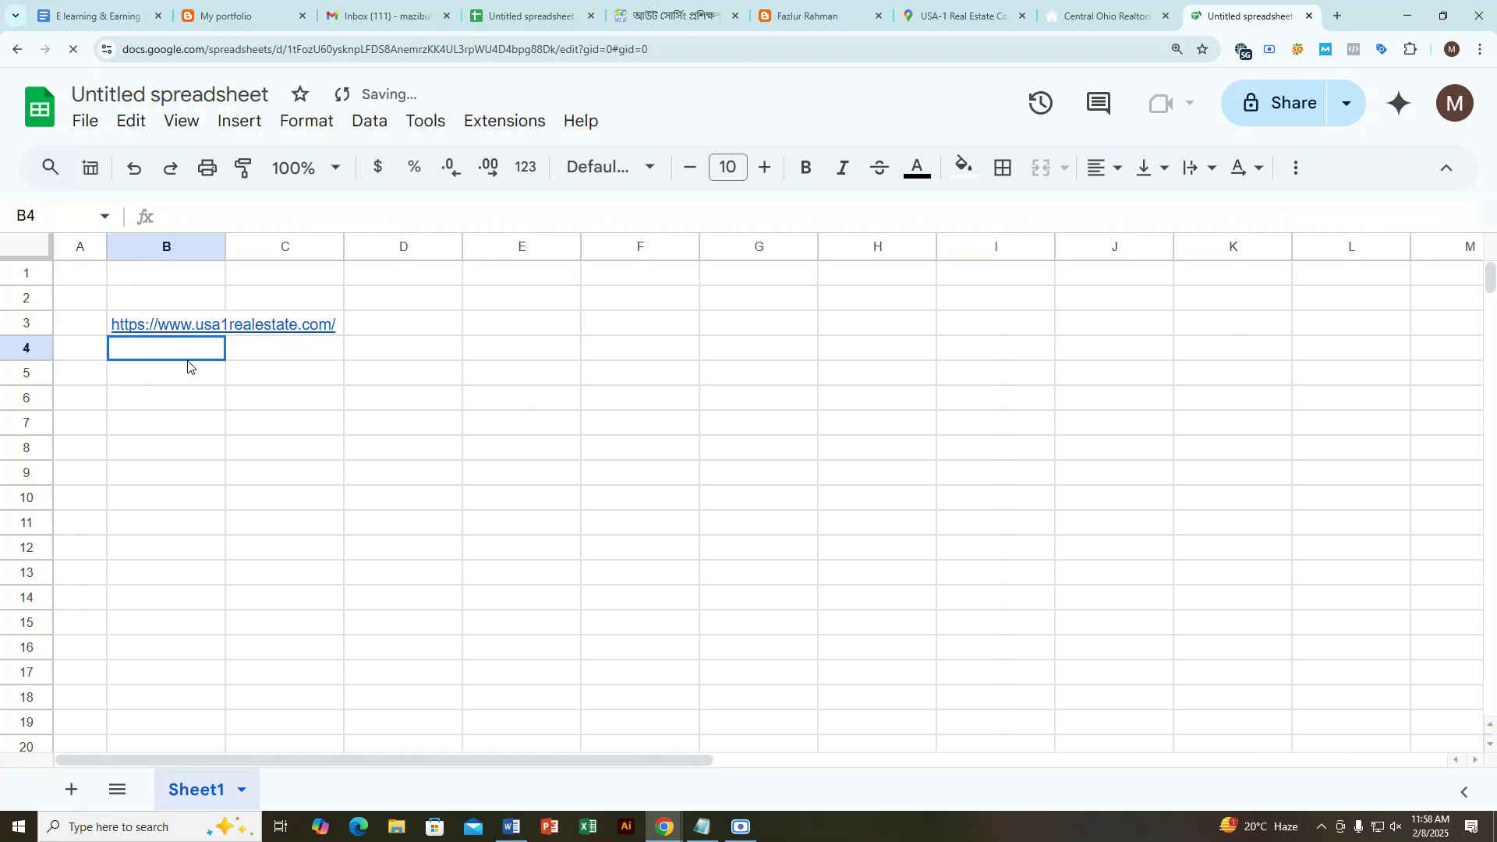
Step: Enter the headers "SL NO" in cell A2 and "Buyer website" in cell B2
{"action": "left_click", "coordinate": [80, 304]}
{"action": "type", "text": "SL"}
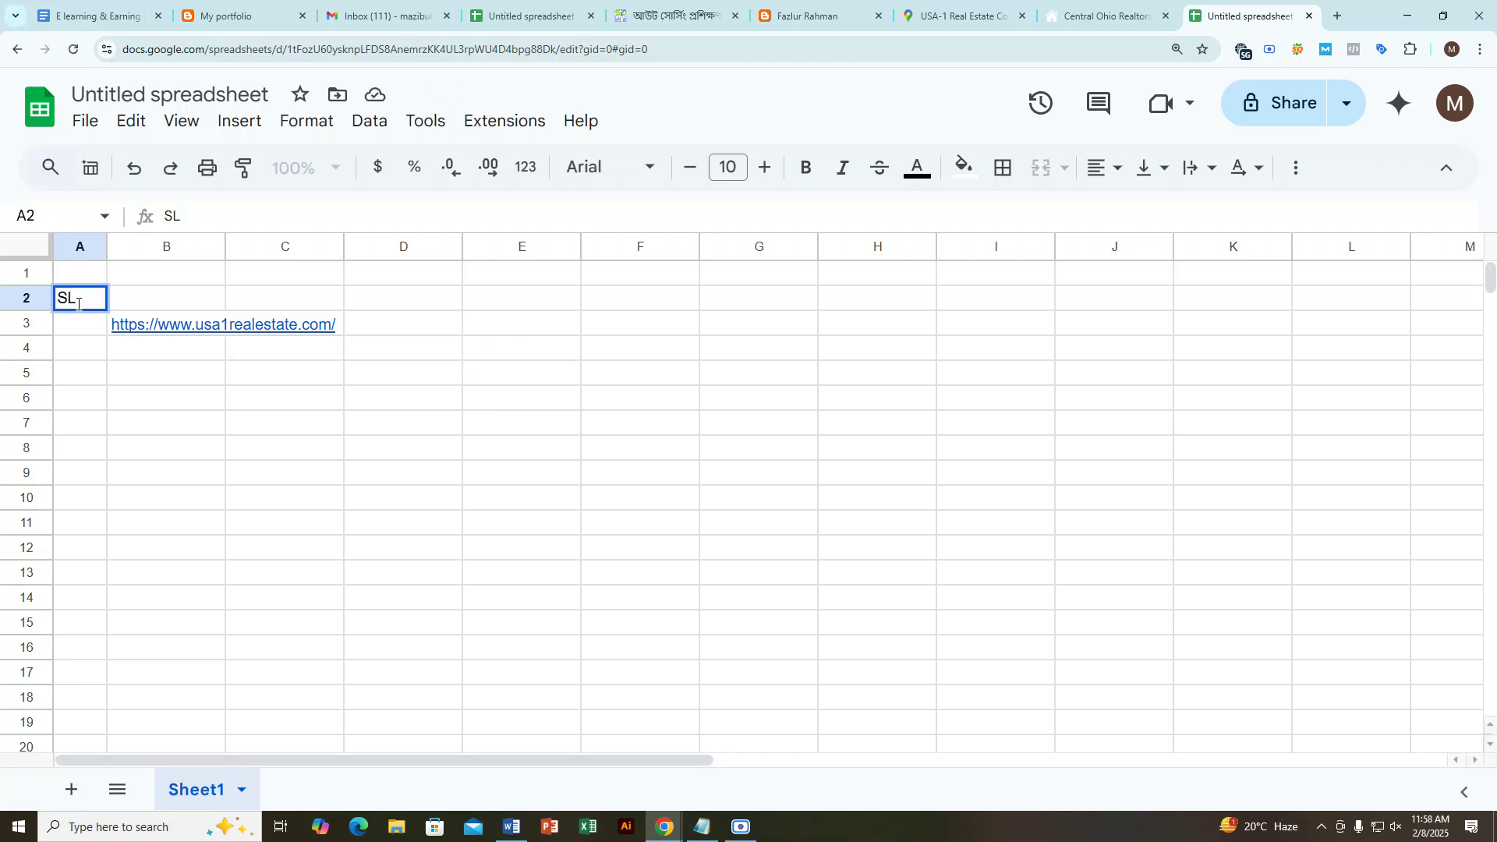
{"action": "type", "text": " NO"}
{"action": "left_click", "coordinate": [189, 306]}
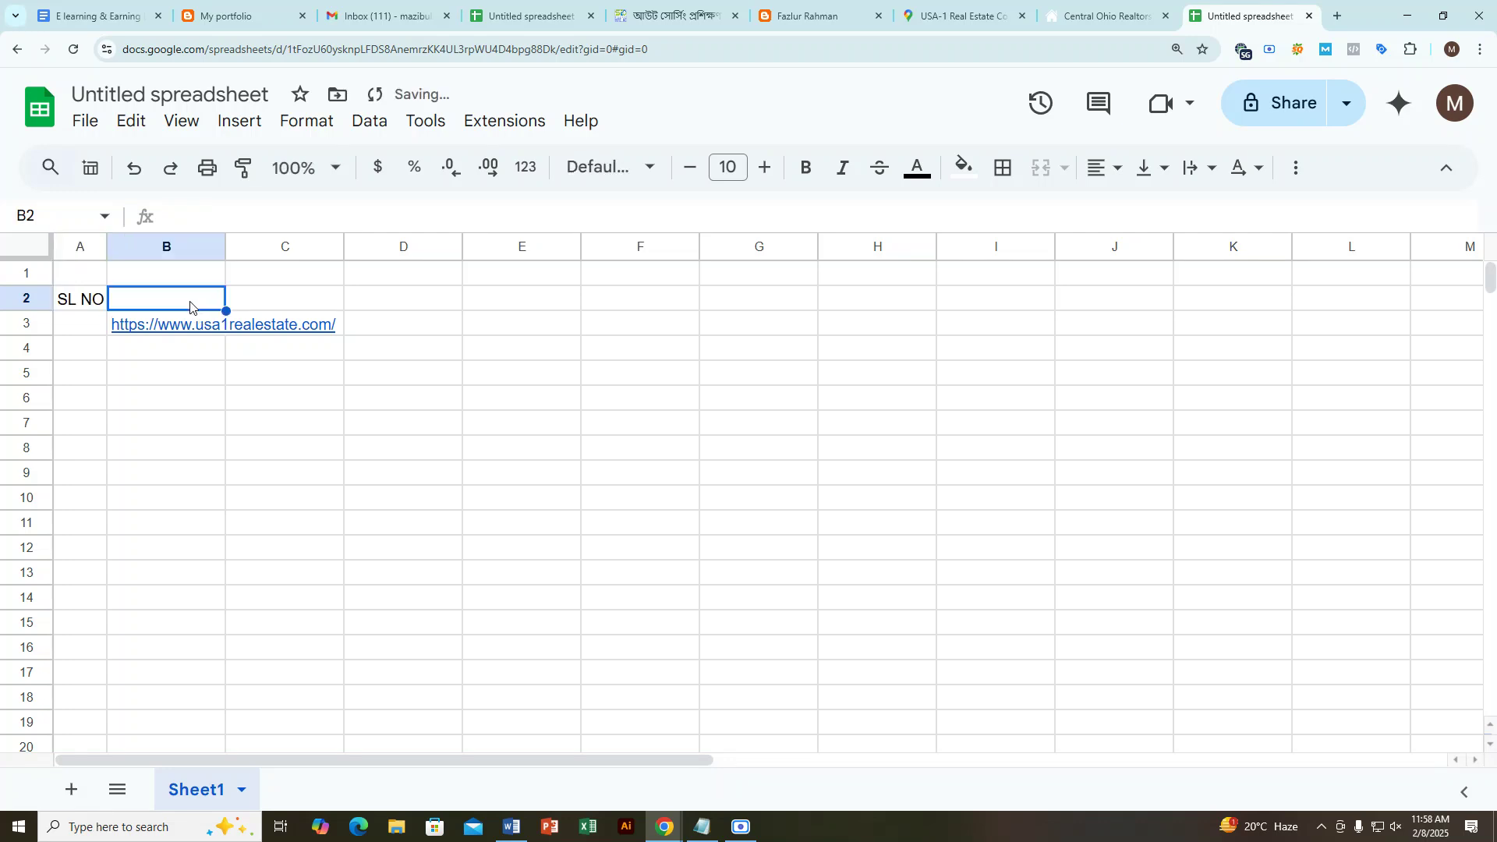
{"action": "type", "text": "Buyer"}
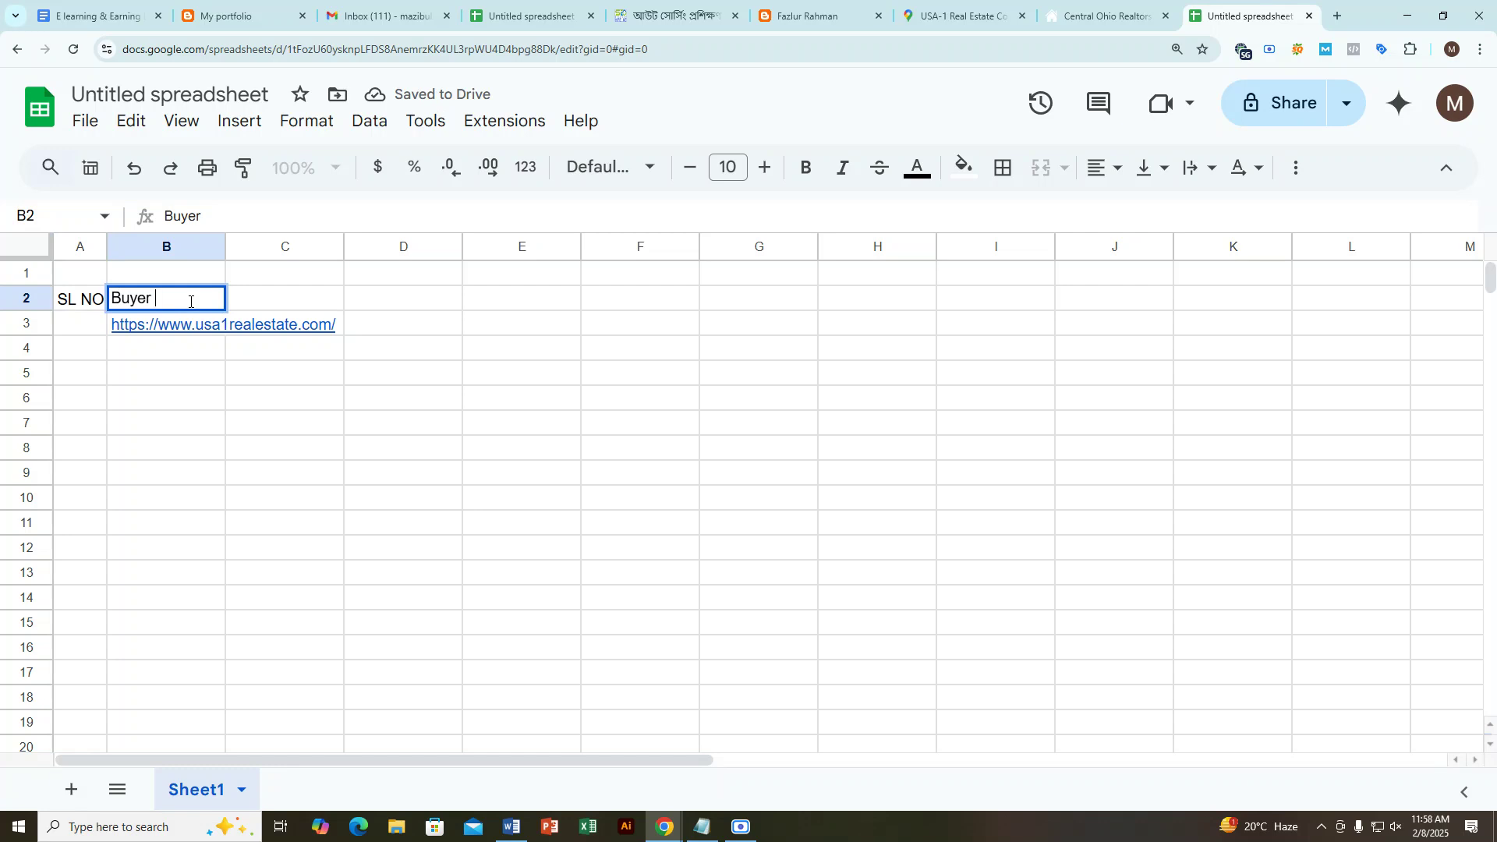
{"action": "type", "text": " website"}
{"action": "left_click", "coordinate": [195, 382]}
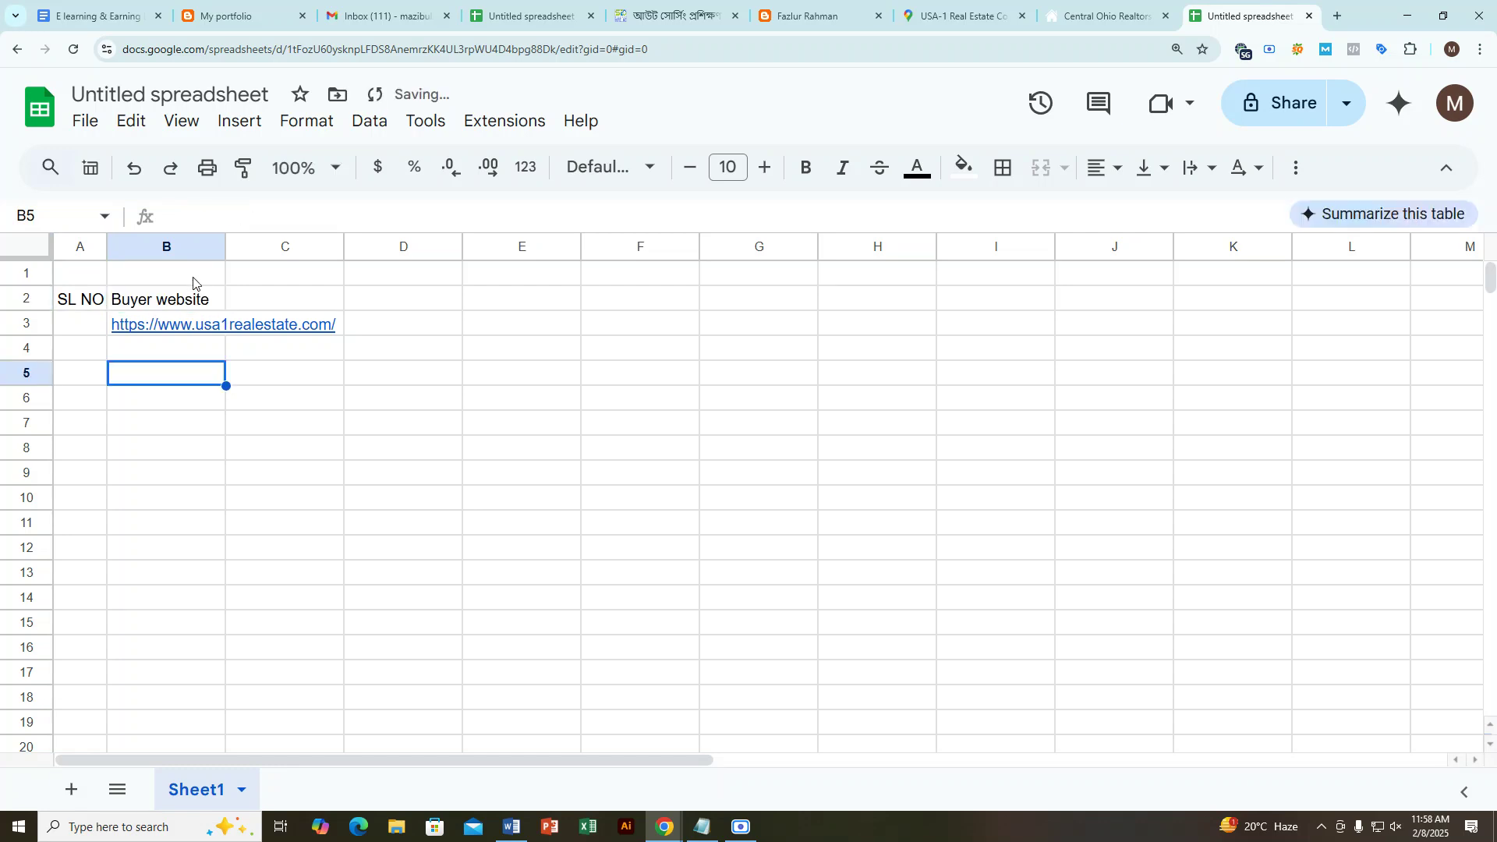
Step: Widen column B to fit the website address and enter the header "Country" in cell C2
{"action": "left_click_drag", "start_coordinate": [352, 251], "coordinate": [353, 251]}
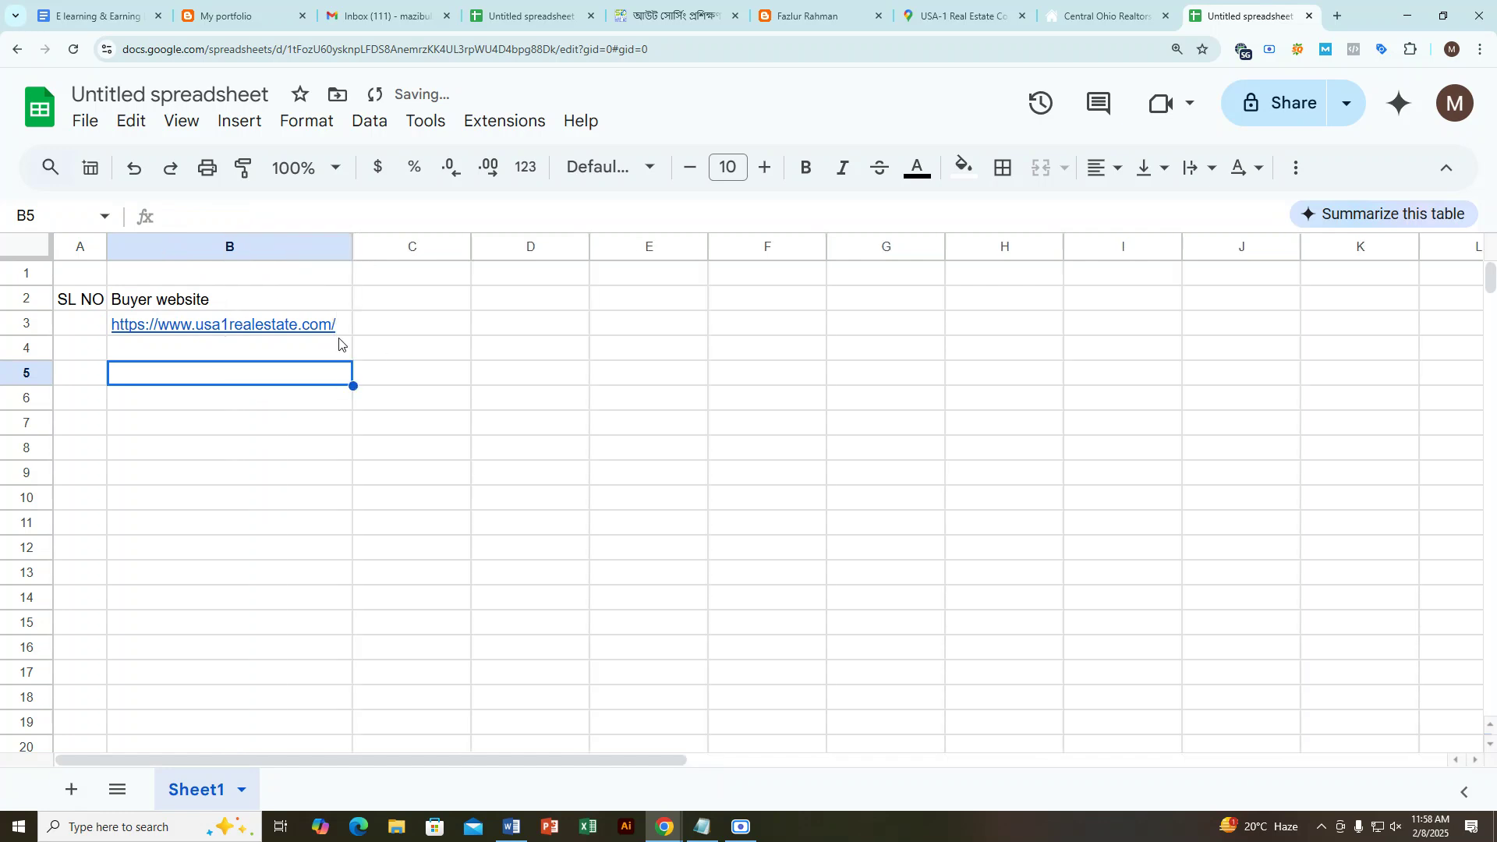
{"action": "left_click", "coordinate": [381, 308]}
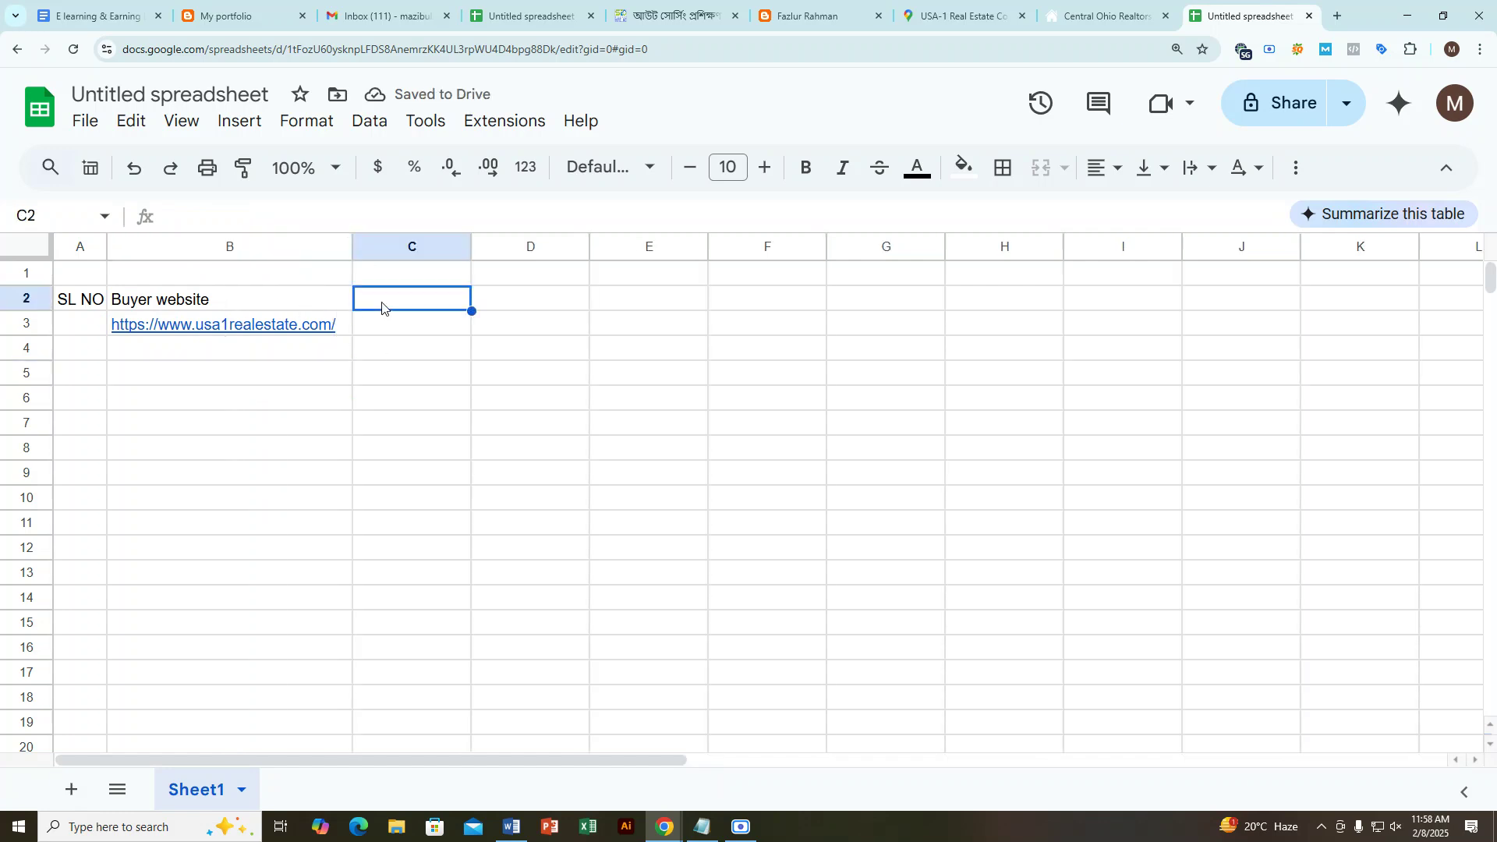
{"action": "type", "text": "Country"}
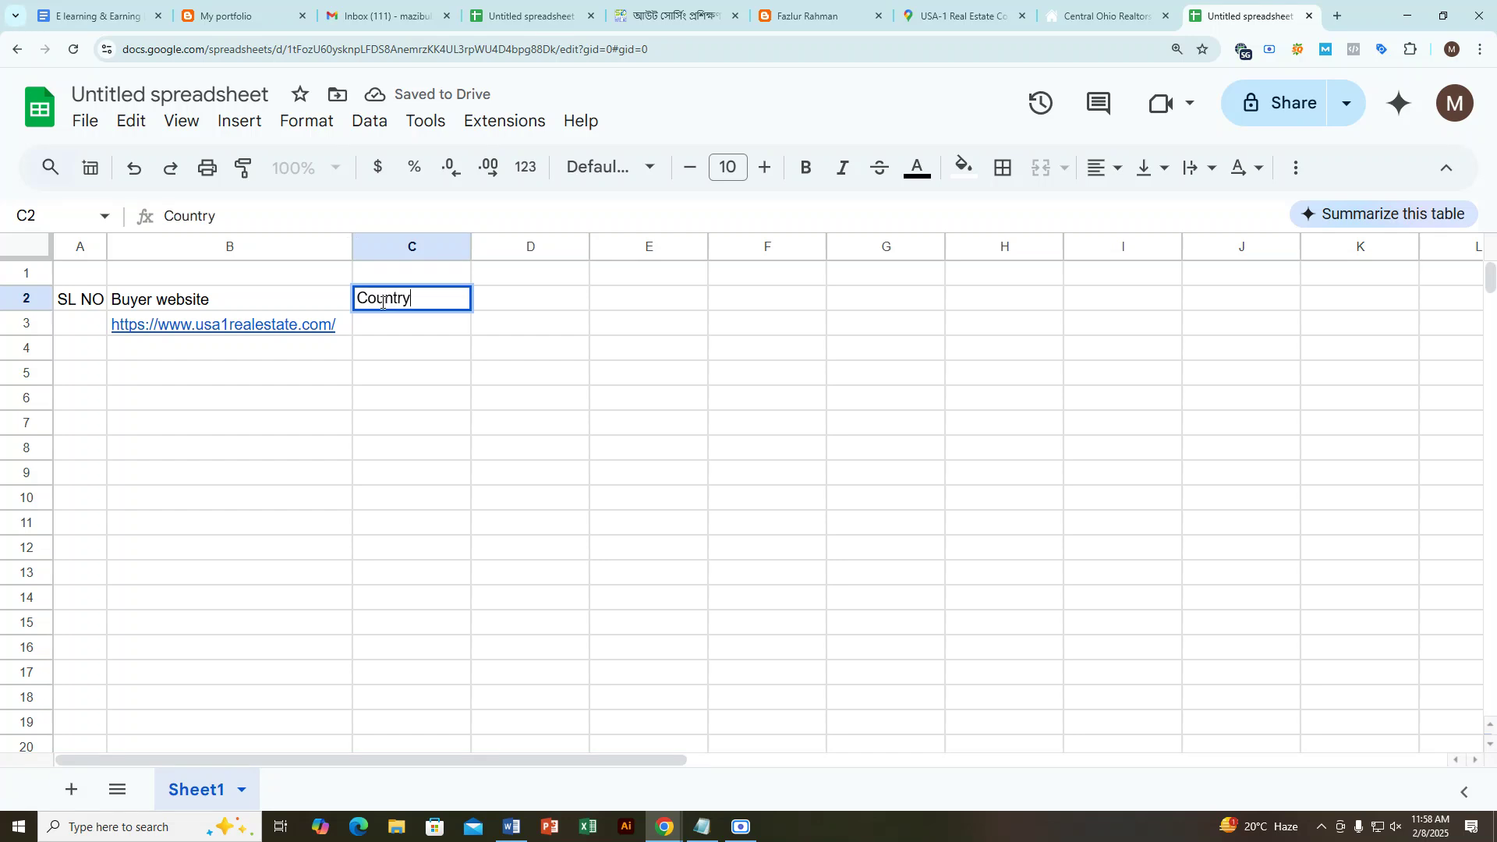
Step: Enter the header "offer Send" in cell D2
{"action": "left_click", "coordinate": [505, 309]}
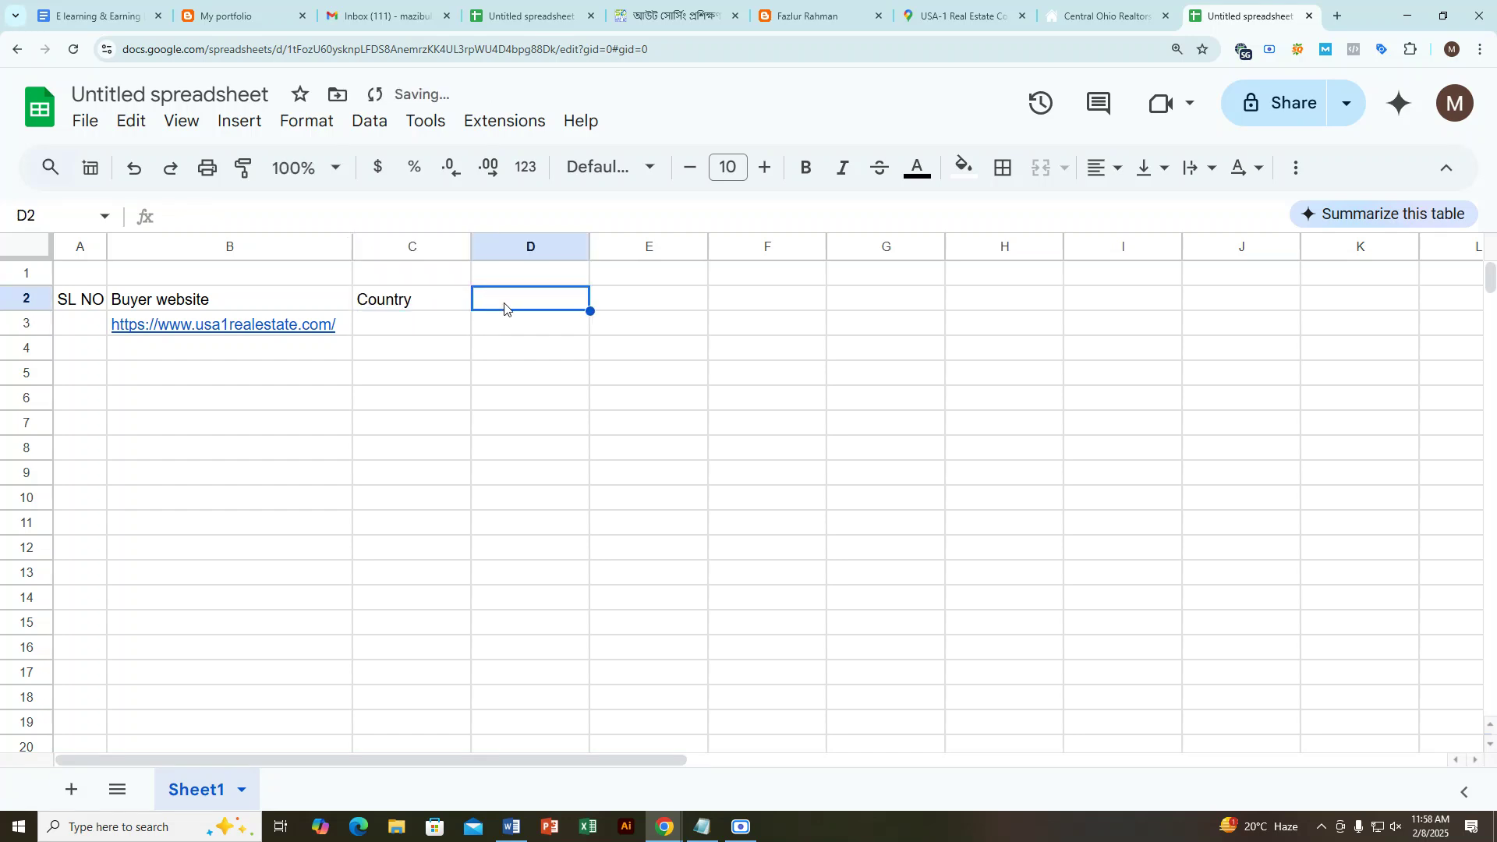
{"action": "type", "text": "off"}
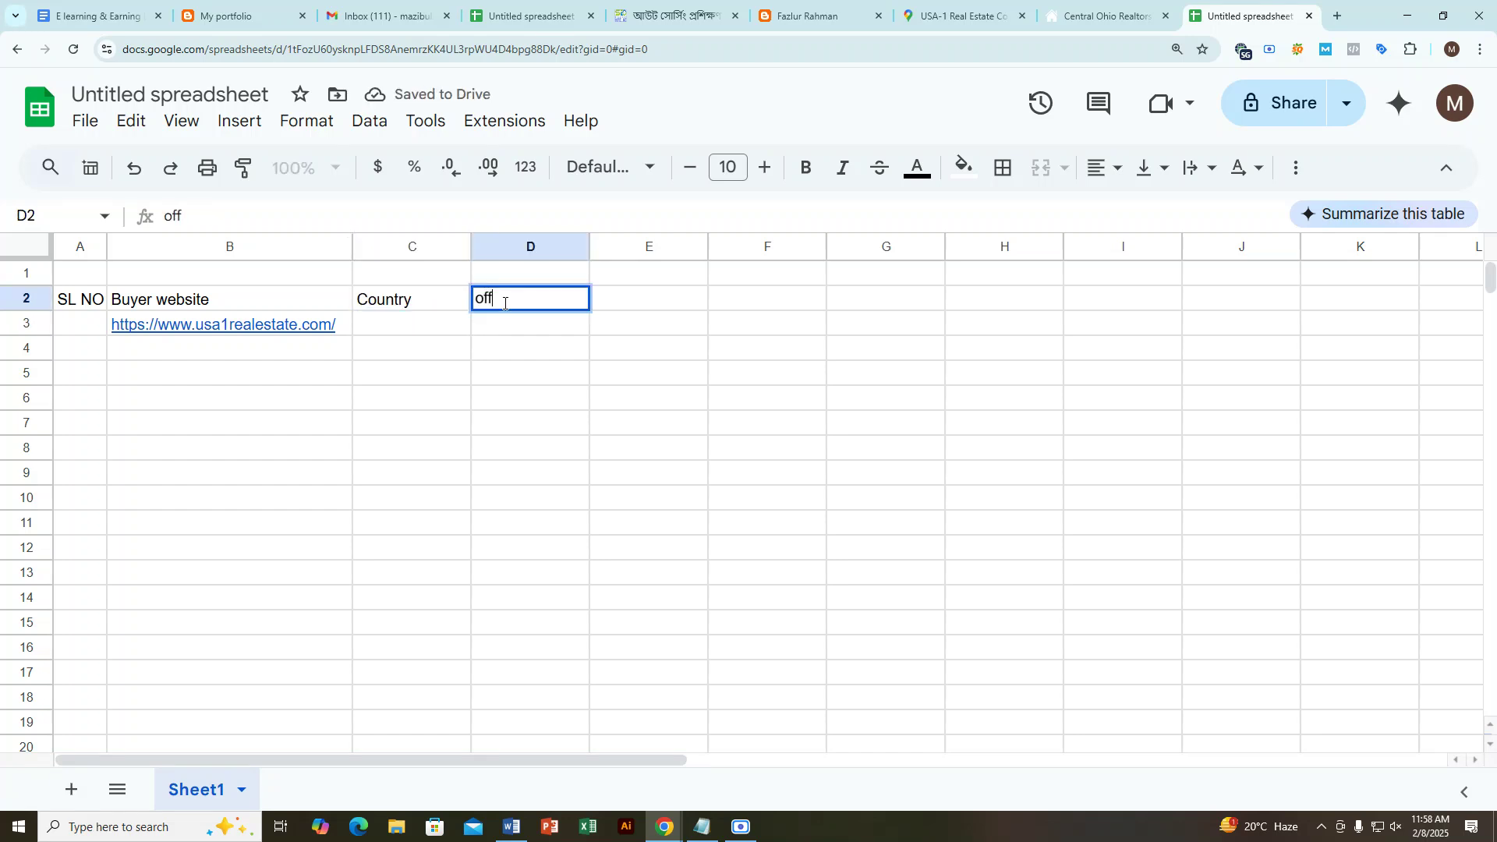
{"action": "type", "text": "er nse"}
{"action": "key", "text": "BackSpace"}
{"action": "key", "text": "BackSpace"}
{"action": "type", "text": "end"}
{"action": "key", "text": "BackSpace"}
{"action": "key", "text": "BackSpace"}
{"action": "key", "text": "BackSpace"}
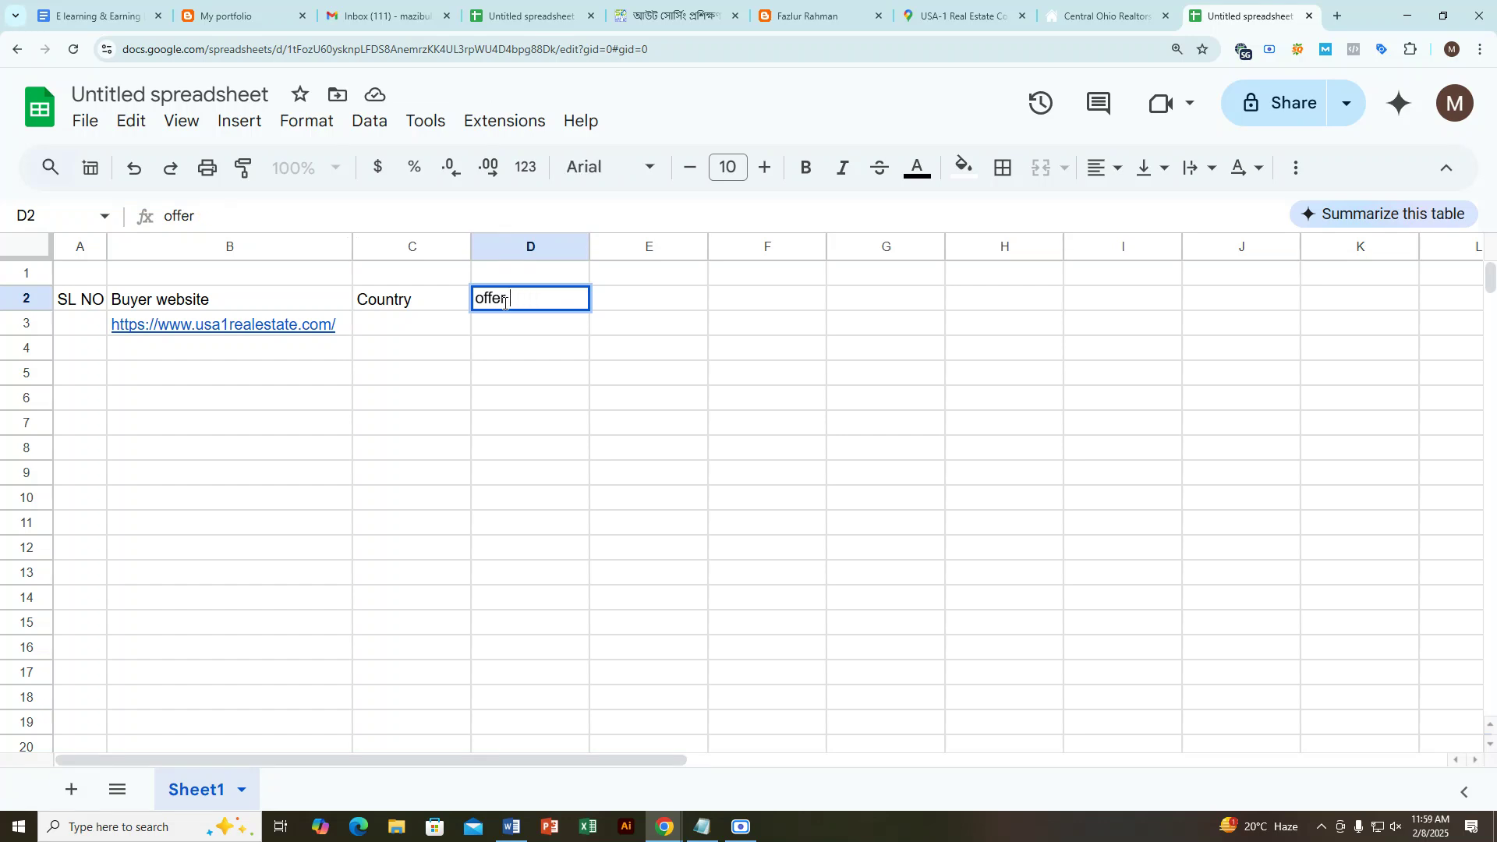
{"action": "type", "text": "Send"}
{"action": "left_click", "coordinate": [519, 335]}
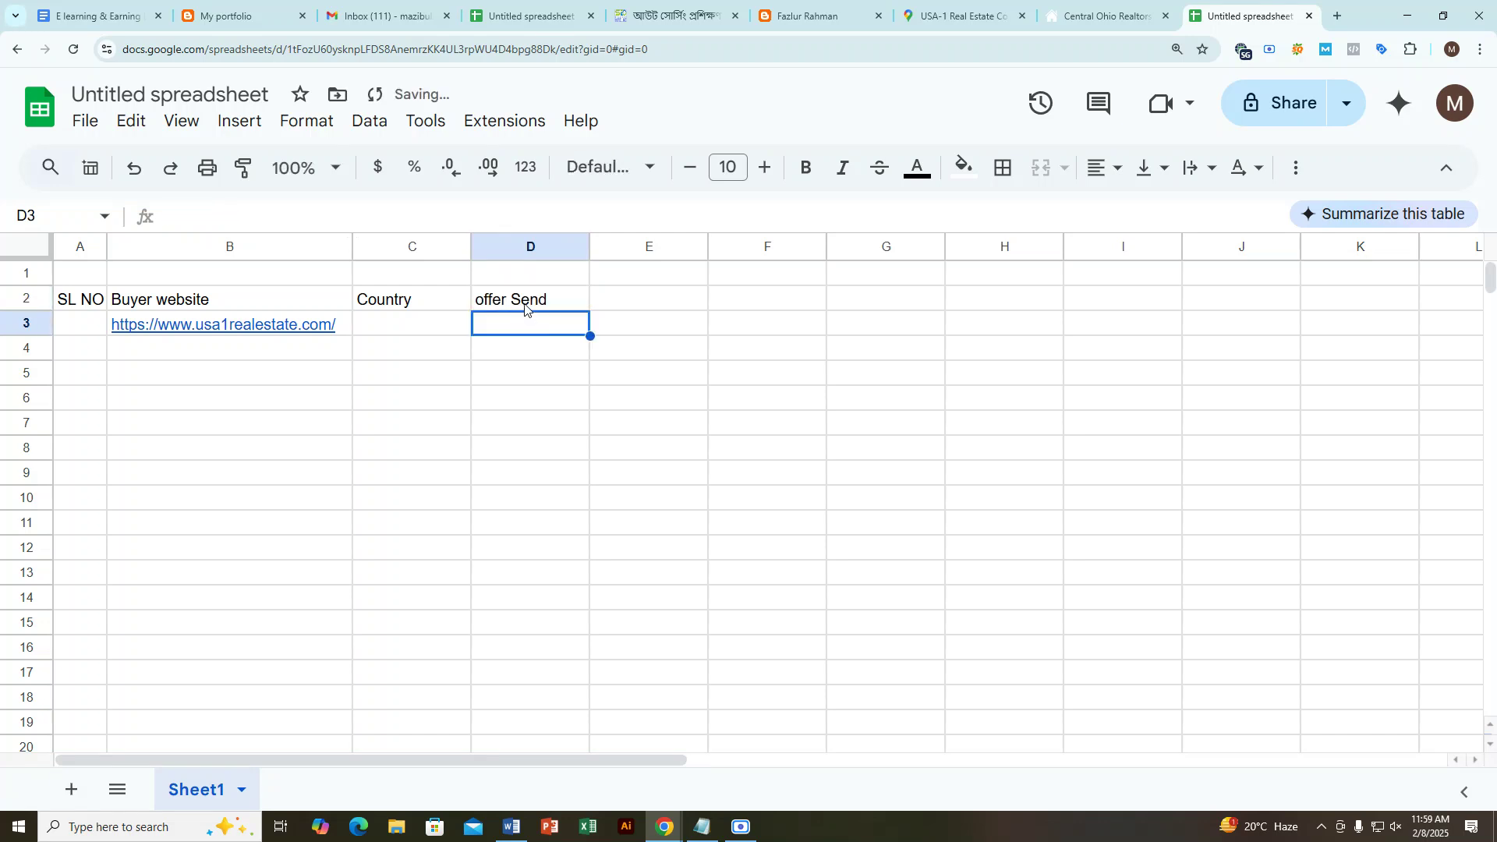
Step: Enter the header "Respons" in cell E2
{"action": "left_click", "coordinate": [632, 301]}
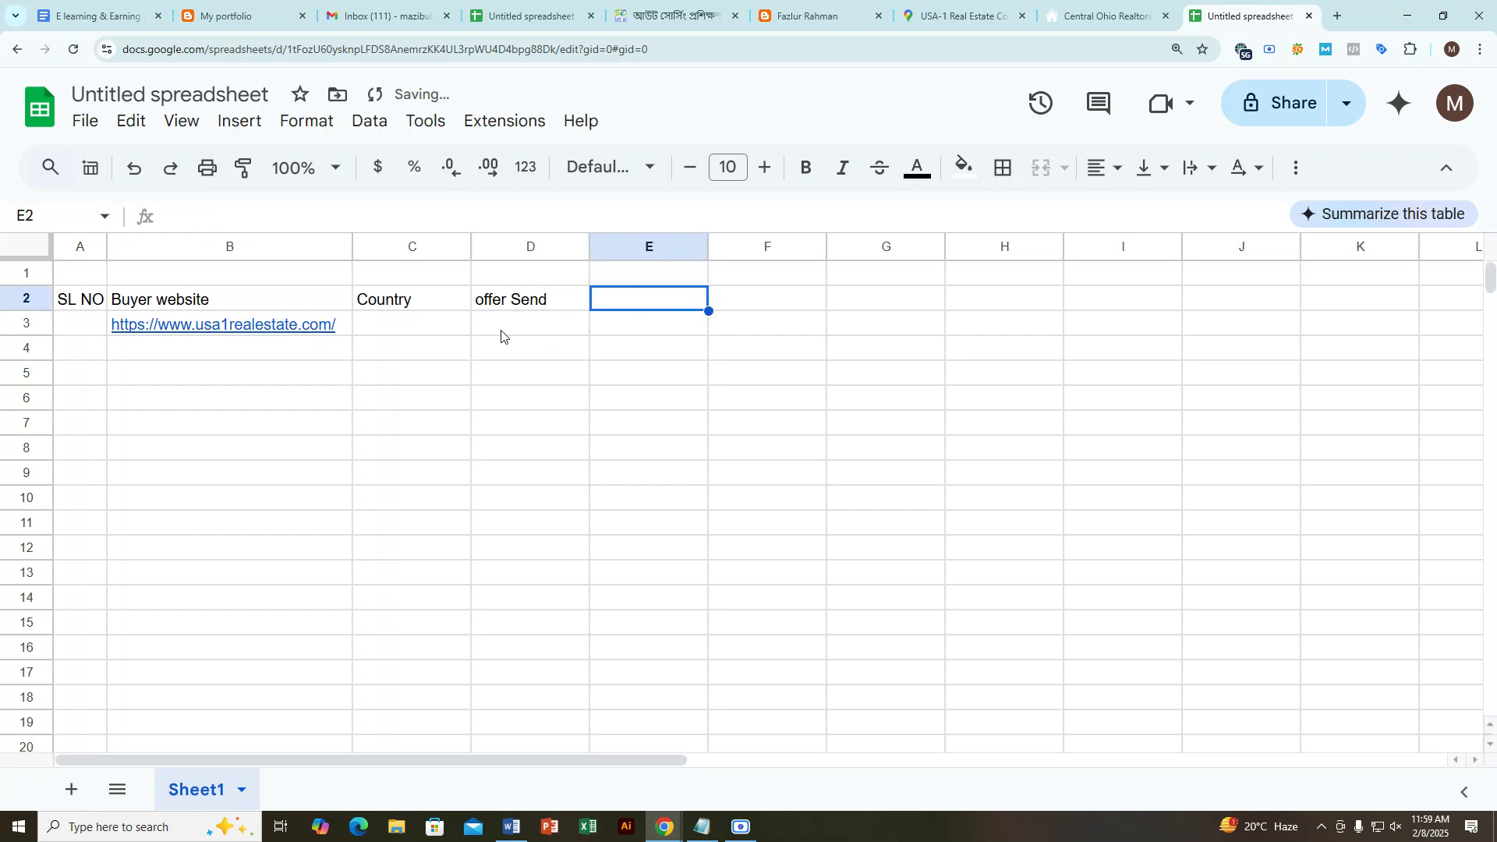
{"action": "left_click", "coordinate": [661, 331]}
{"action": "left_click", "coordinate": [654, 304]}
{"action": "type", "text": "Respond"}
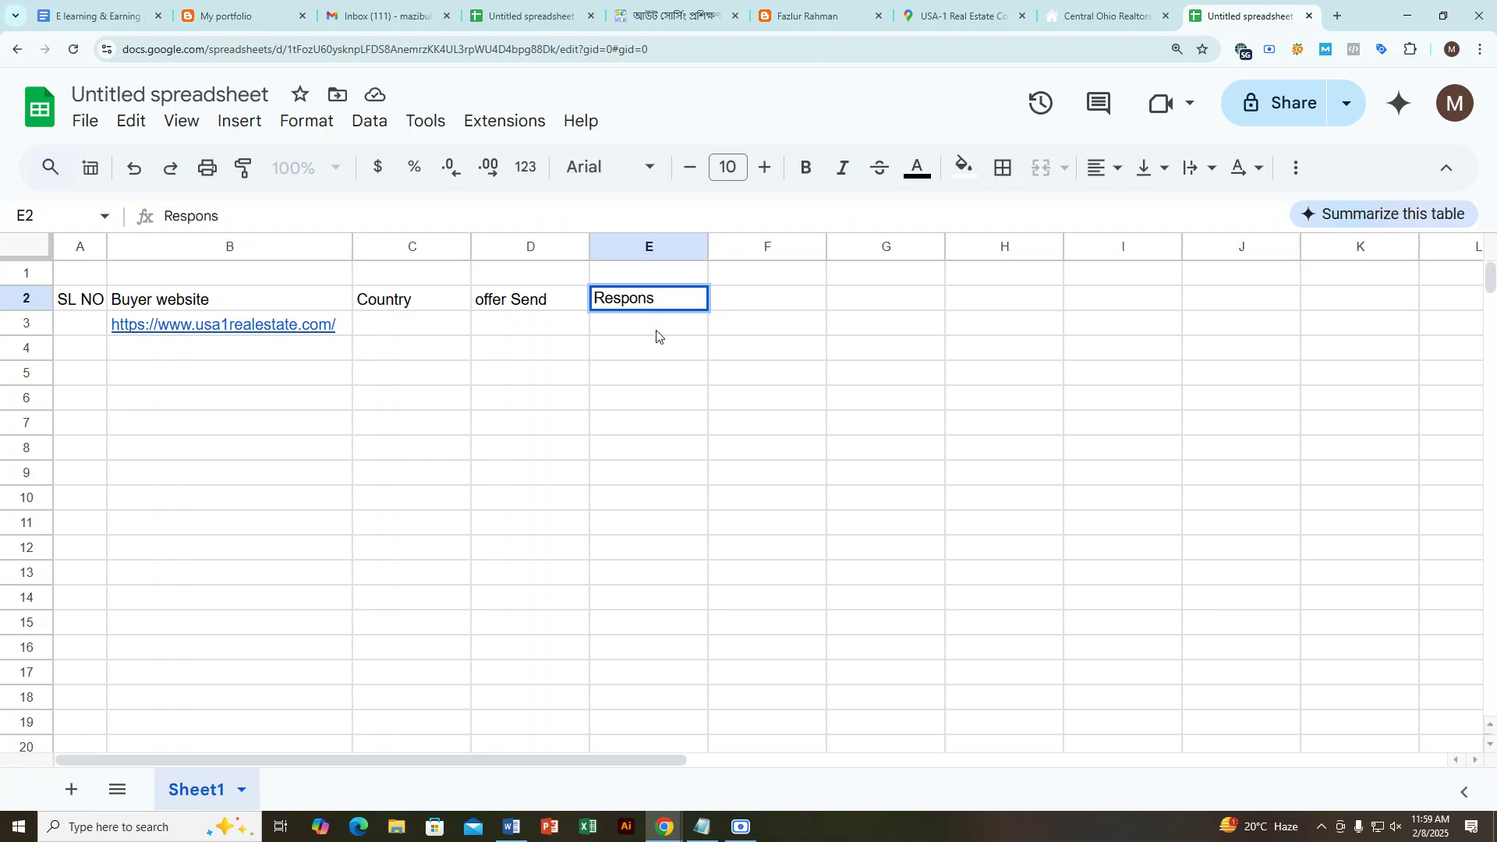
{"action": "left_click", "coordinate": [658, 335]}
{"action": "left_click", "coordinate": [643, 305]}
{"action": "double_click", "coordinate": [672, 301]}
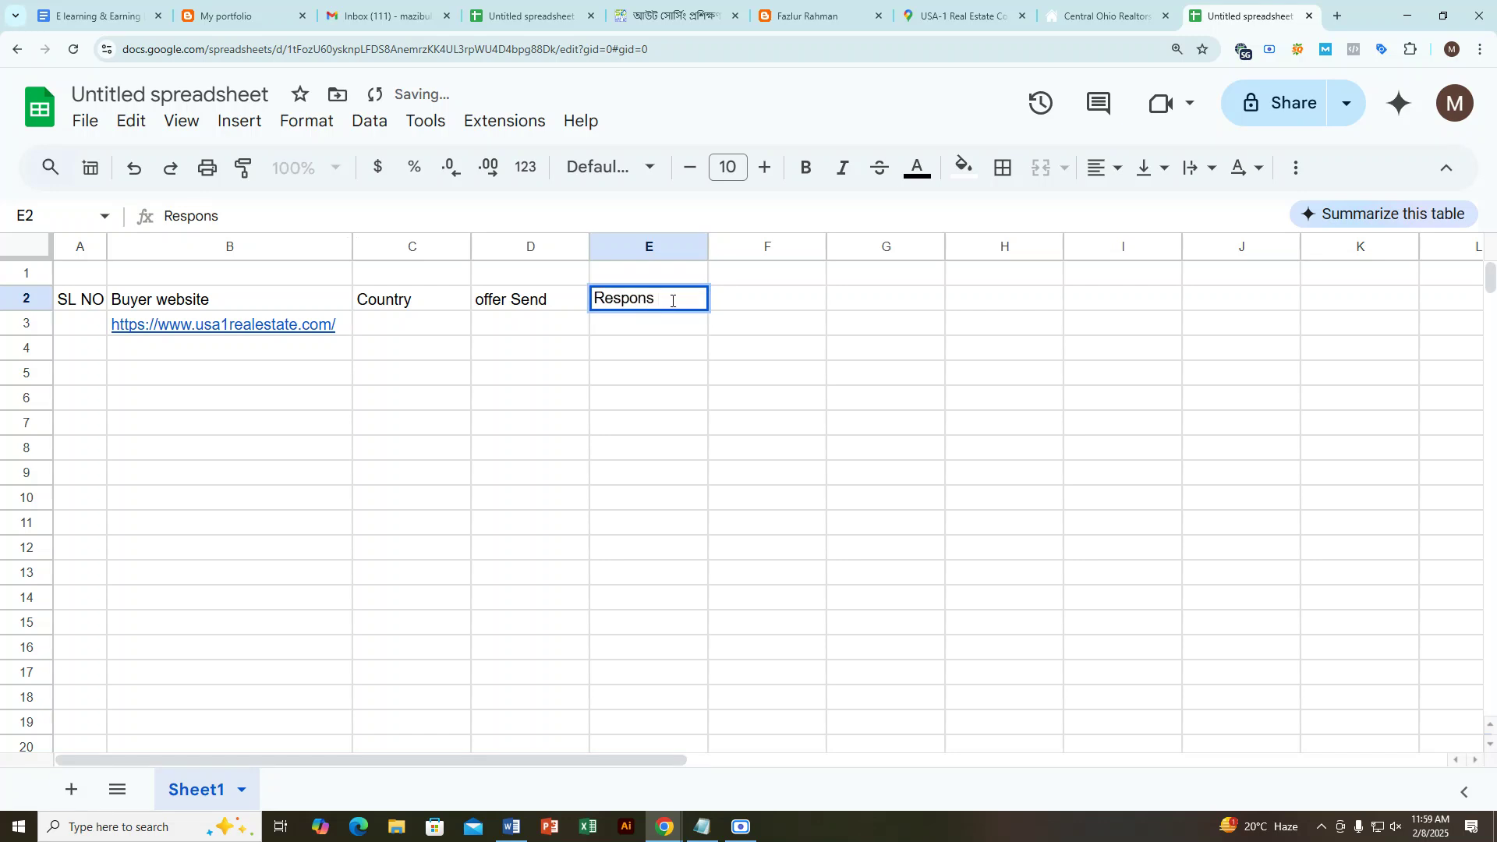
{"action": "left_click_drag", "start_coordinate": [672, 301], "coordinate": [547, 302]}
{"action": "left_click", "coordinate": [645, 302]}
{"action": "left_click", "coordinate": [639, 338]}
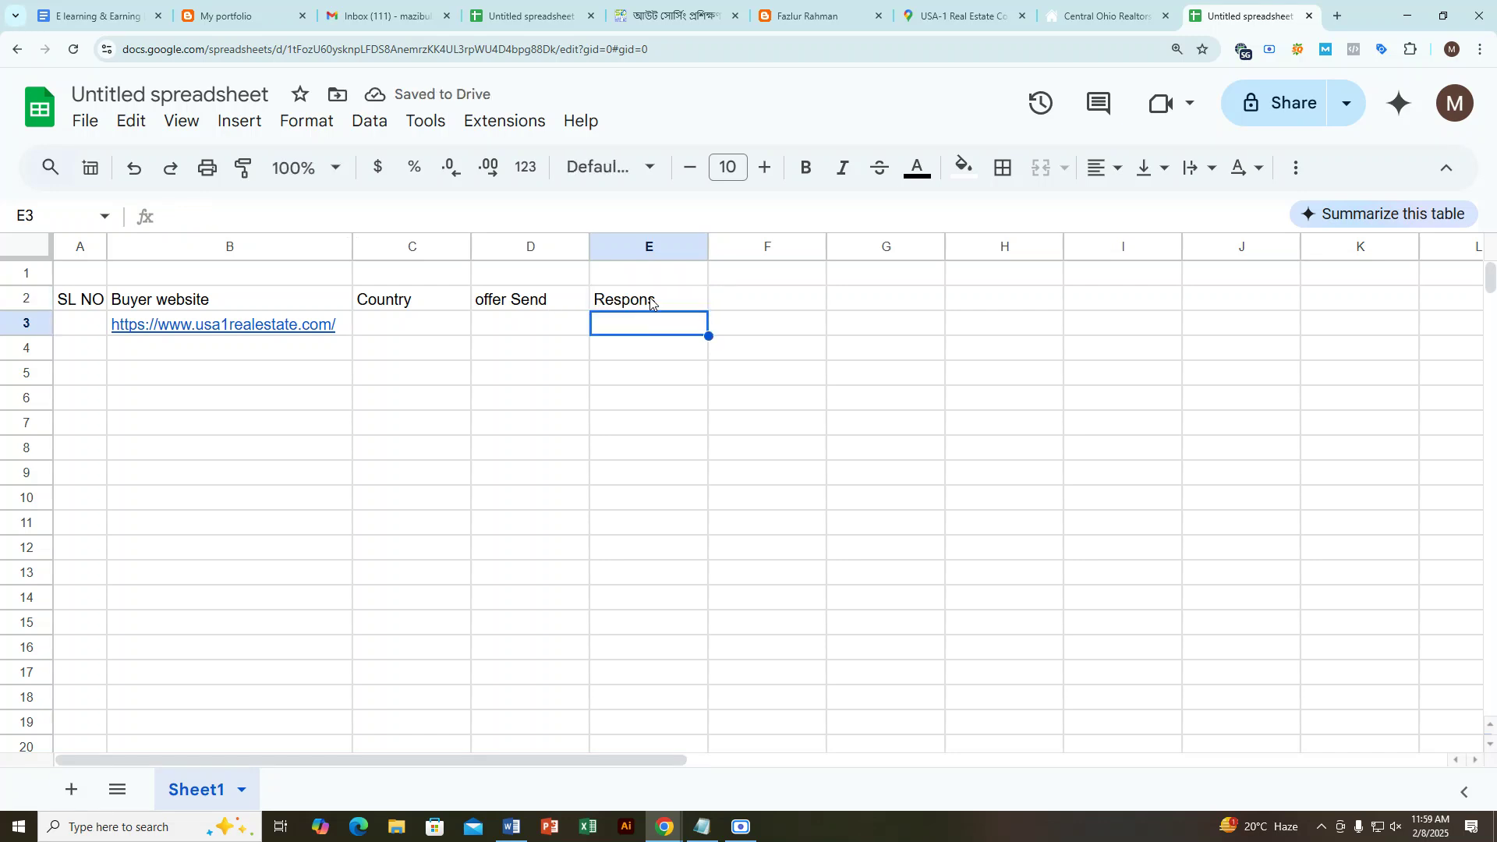
Step: Extend the header in cell E2 to "Respons / Reply" and widen column E to fit it
{"action": "double_click", "coordinate": [668, 298]}
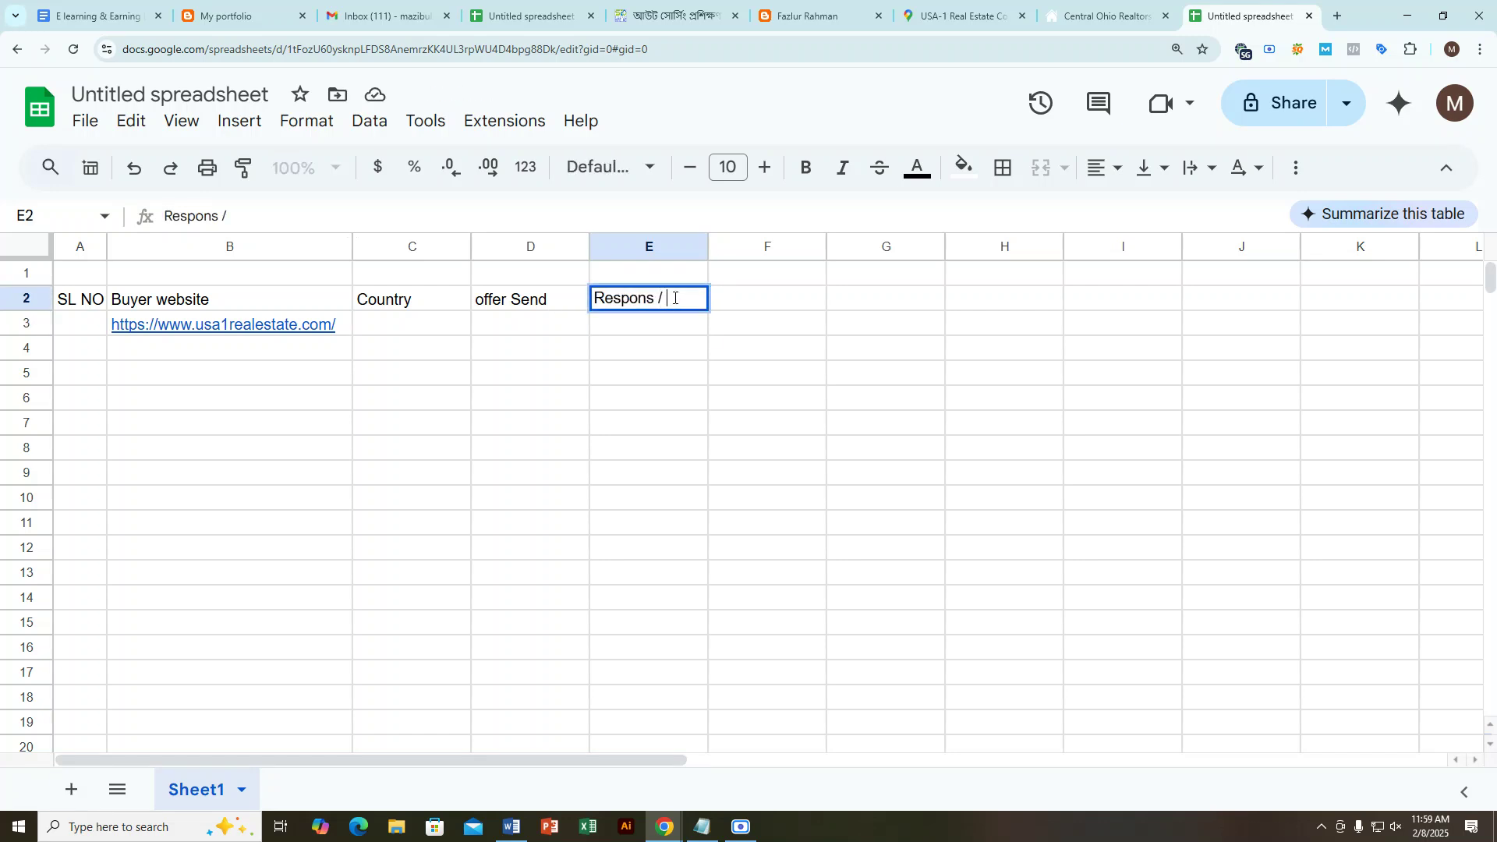
{"action": "type", "text": "/ Reply f"}
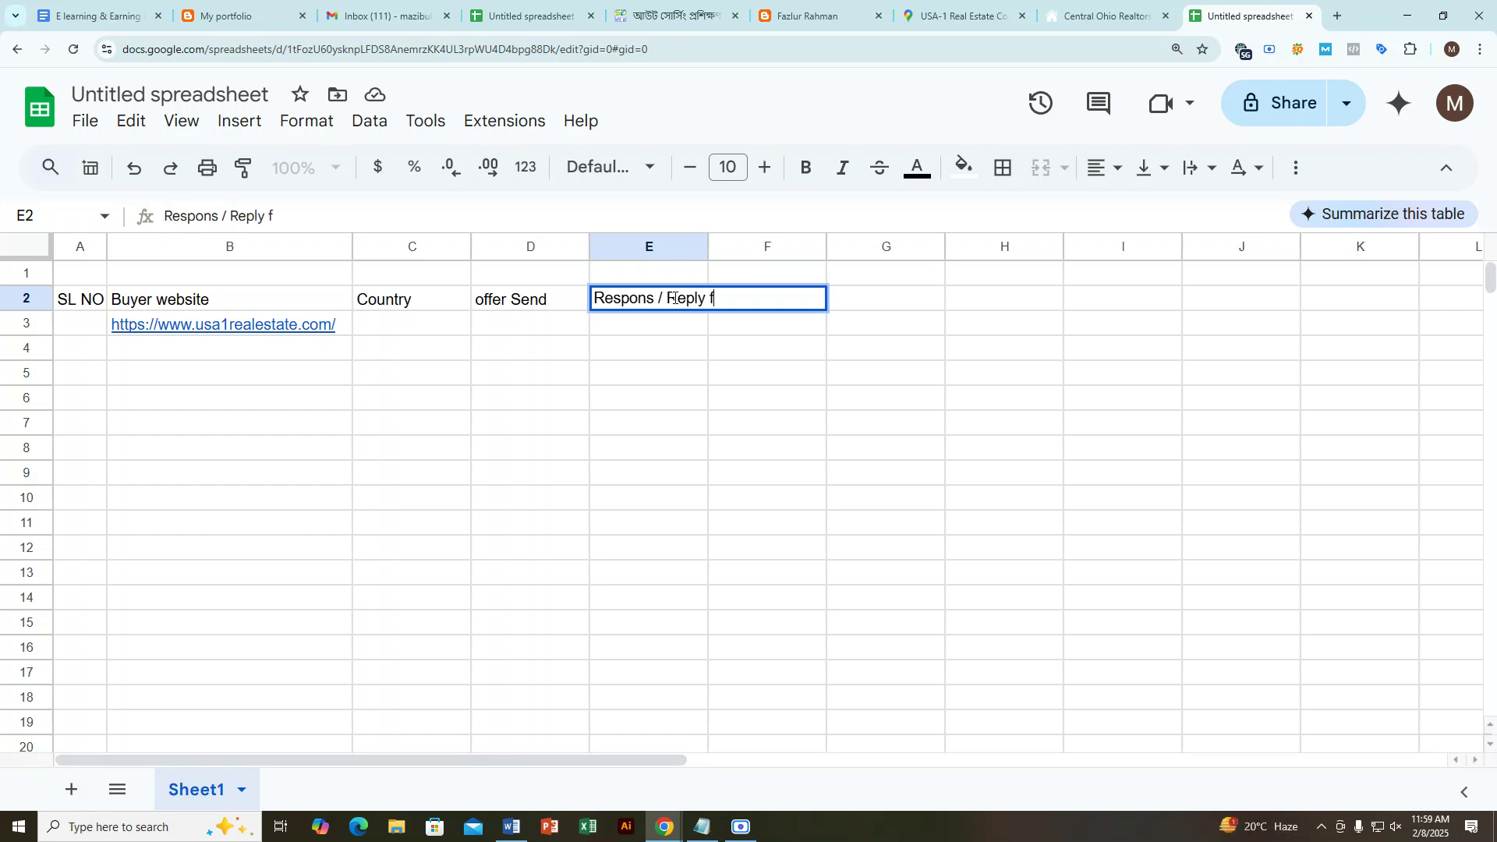
{"action": "left_click", "coordinate": [678, 324]}
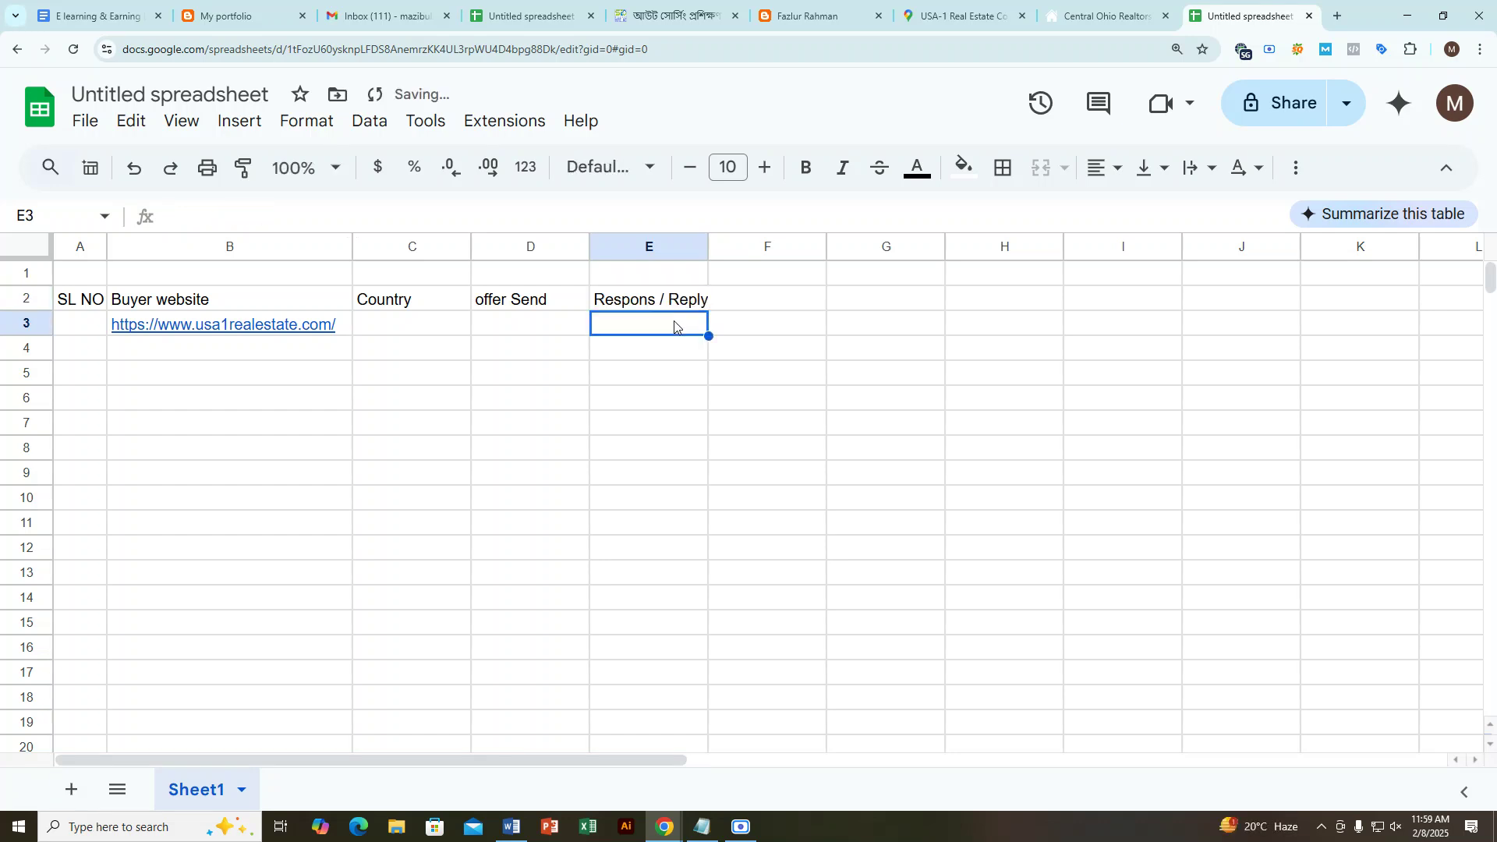
{"action": "left_click_drag", "start_coordinate": [706, 246], "coordinate": [742, 251]}
{"action": "left_click", "coordinate": [632, 374]}
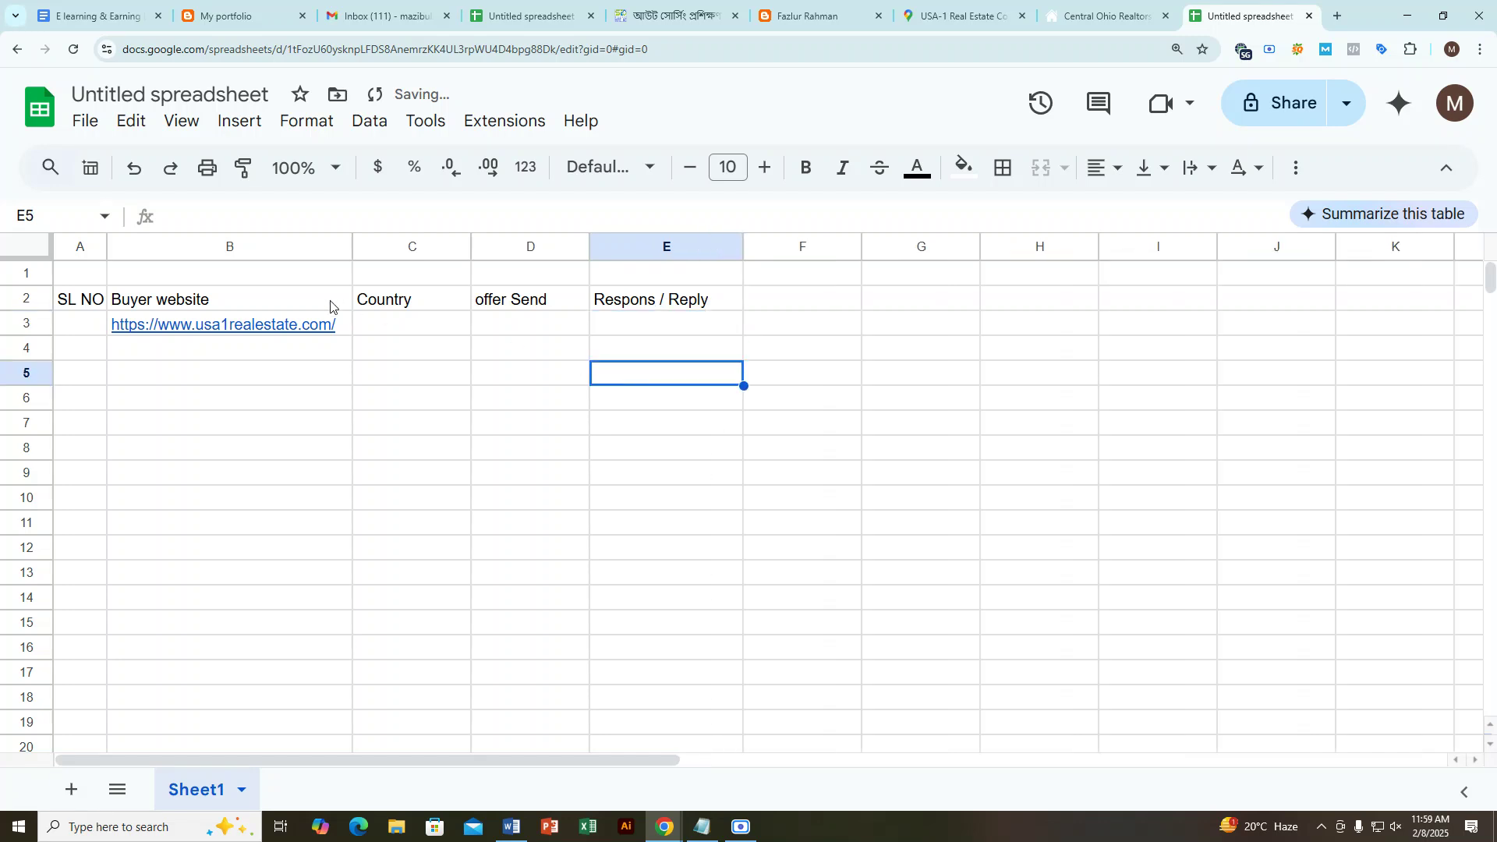
{"action": "left_click", "coordinate": [162, 302]}
{"action": "left_click", "coordinate": [701, 304], "text": "shift"}
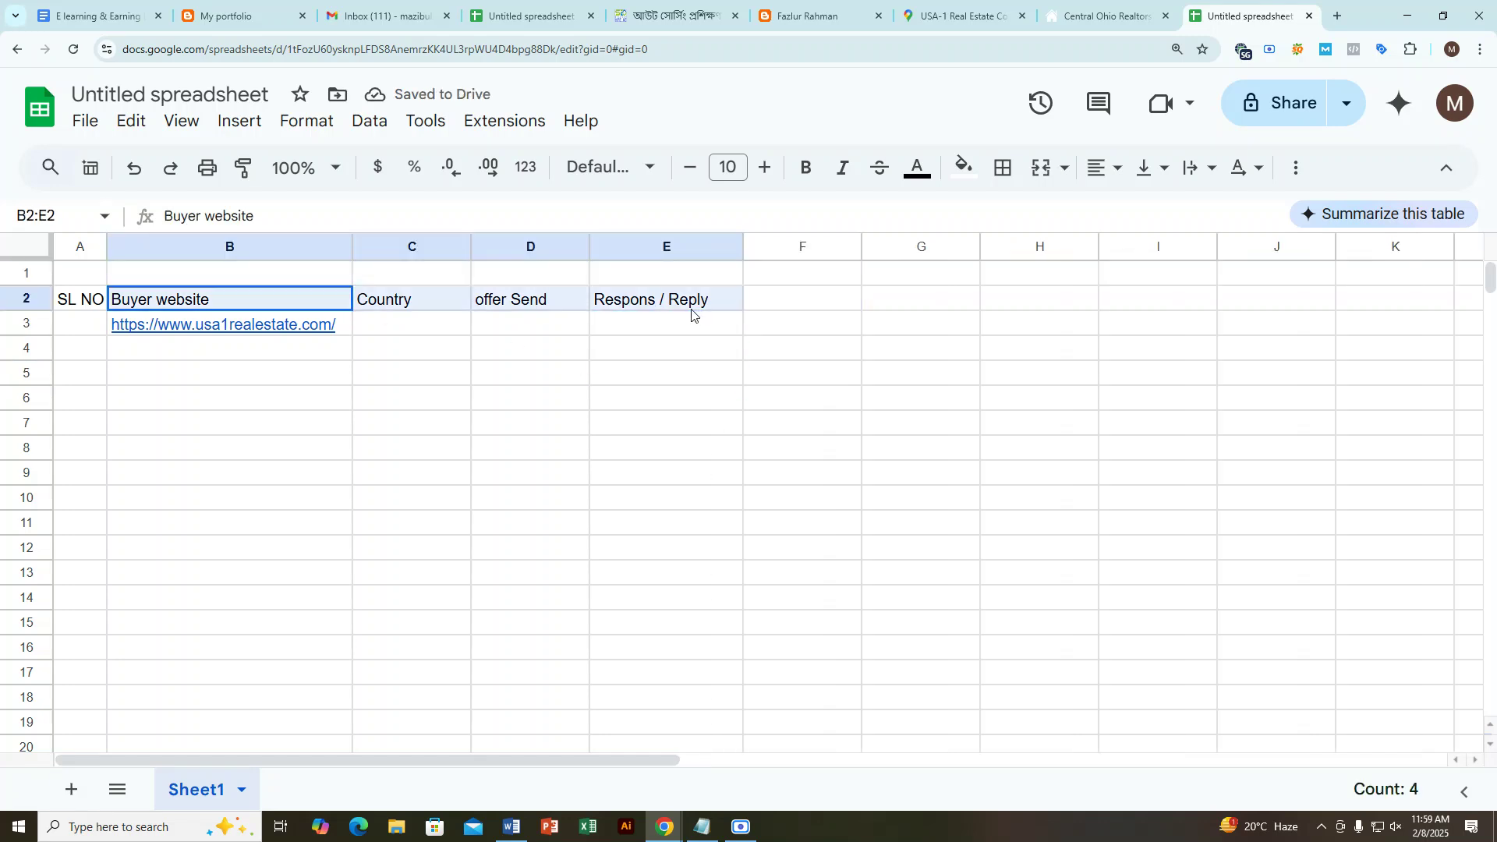
{"action": "left_click", "coordinate": [684, 326]}
{"action": "left_click_drag", "start_coordinate": [447, 336], "coordinate": [665, 374]}
Step: Enter serial number 1 in cell A3 and autofill the series down to 12 in cell A14
{"action": "left_click", "coordinate": [89, 334]}
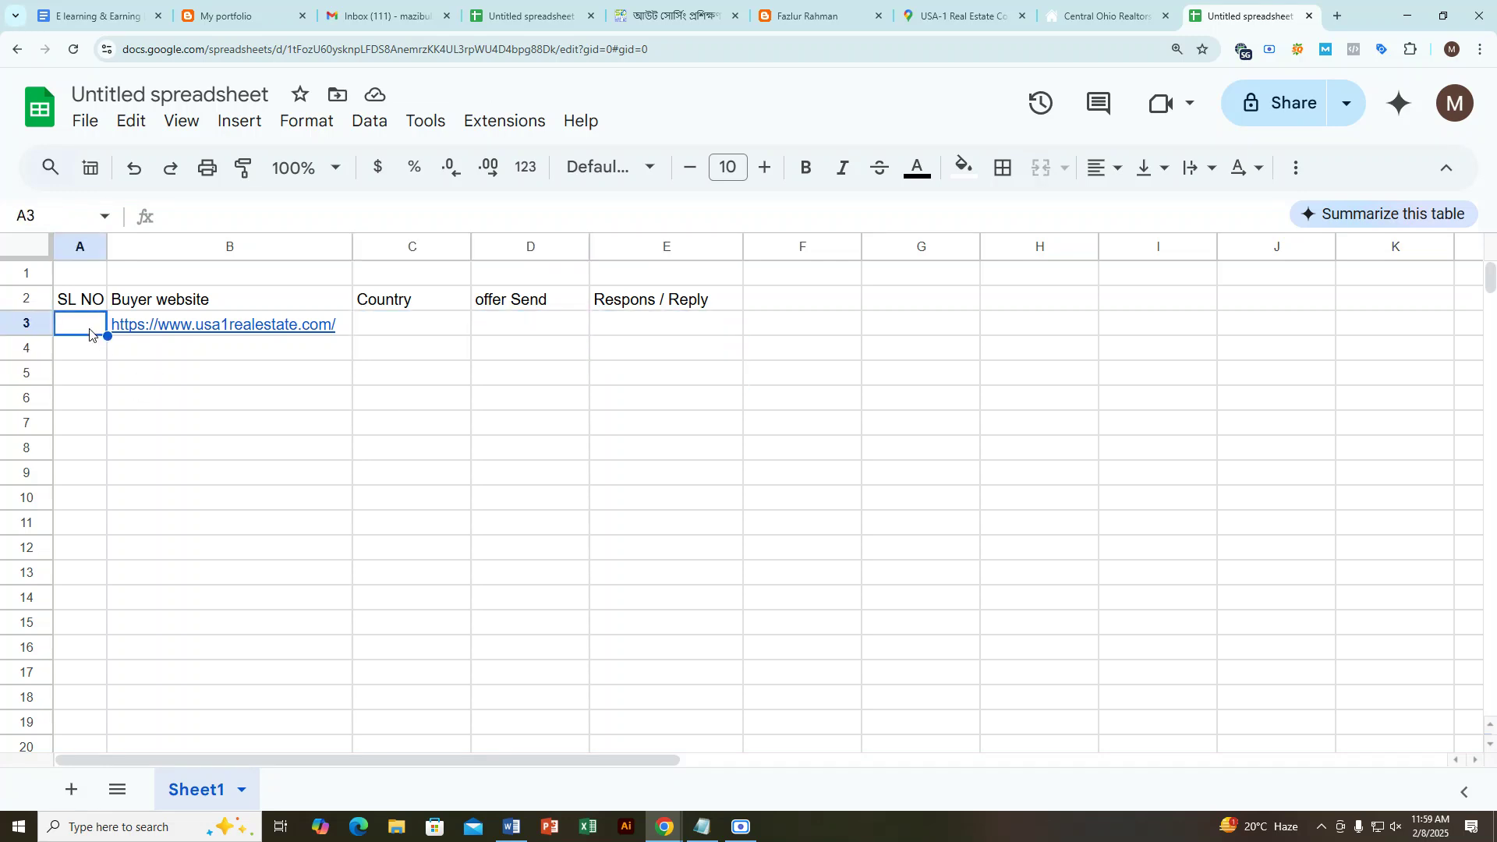
{"action": "type", "text": "1"}
{"action": "key", "text": "Return"}
{"action": "left_click", "coordinate": [57, 330]}
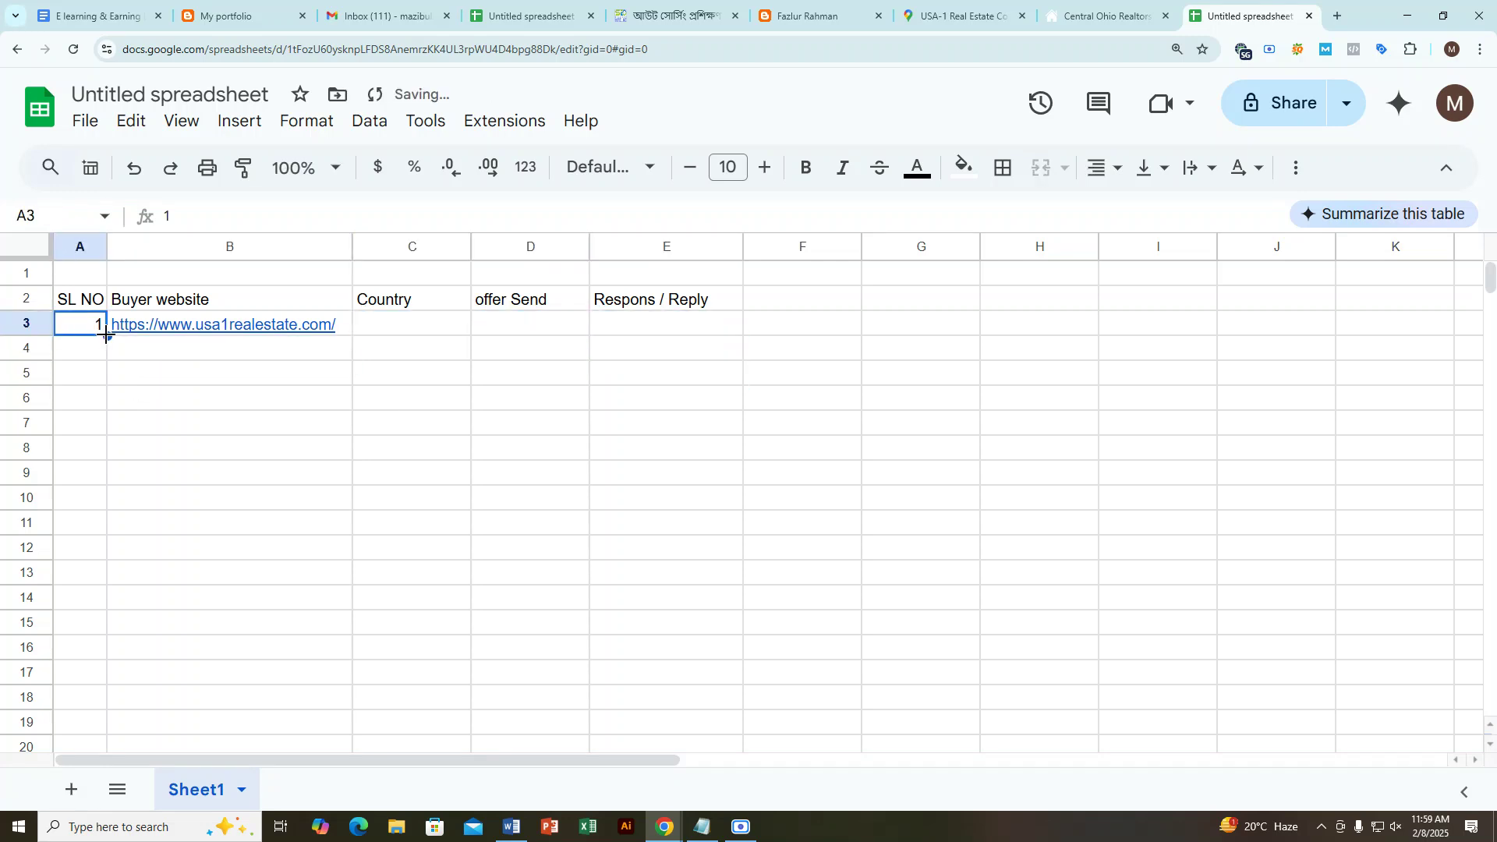
{"action": "left_click", "coordinate": [190, 353]}
{"action": "left_click", "coordinate": [94, 331]}
{"action": "left_click_drag", "start_coordinate": [107, 336], "coordinate": [97, 602]}
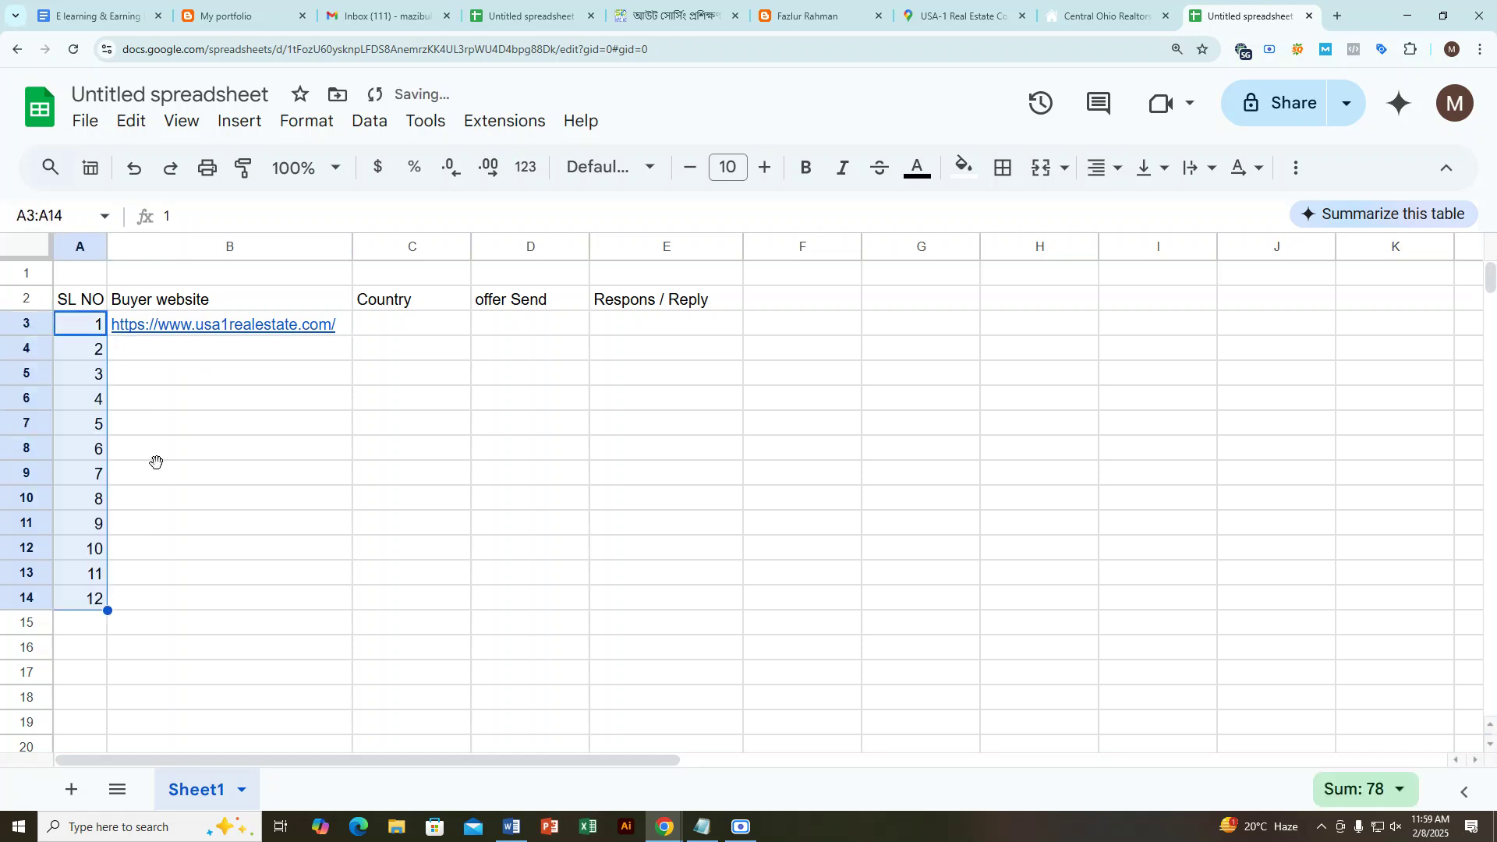
{"action": "left_click", "coordinate": [157, 468]}
{"action": "left_click", "coordinate": [672, 325]}
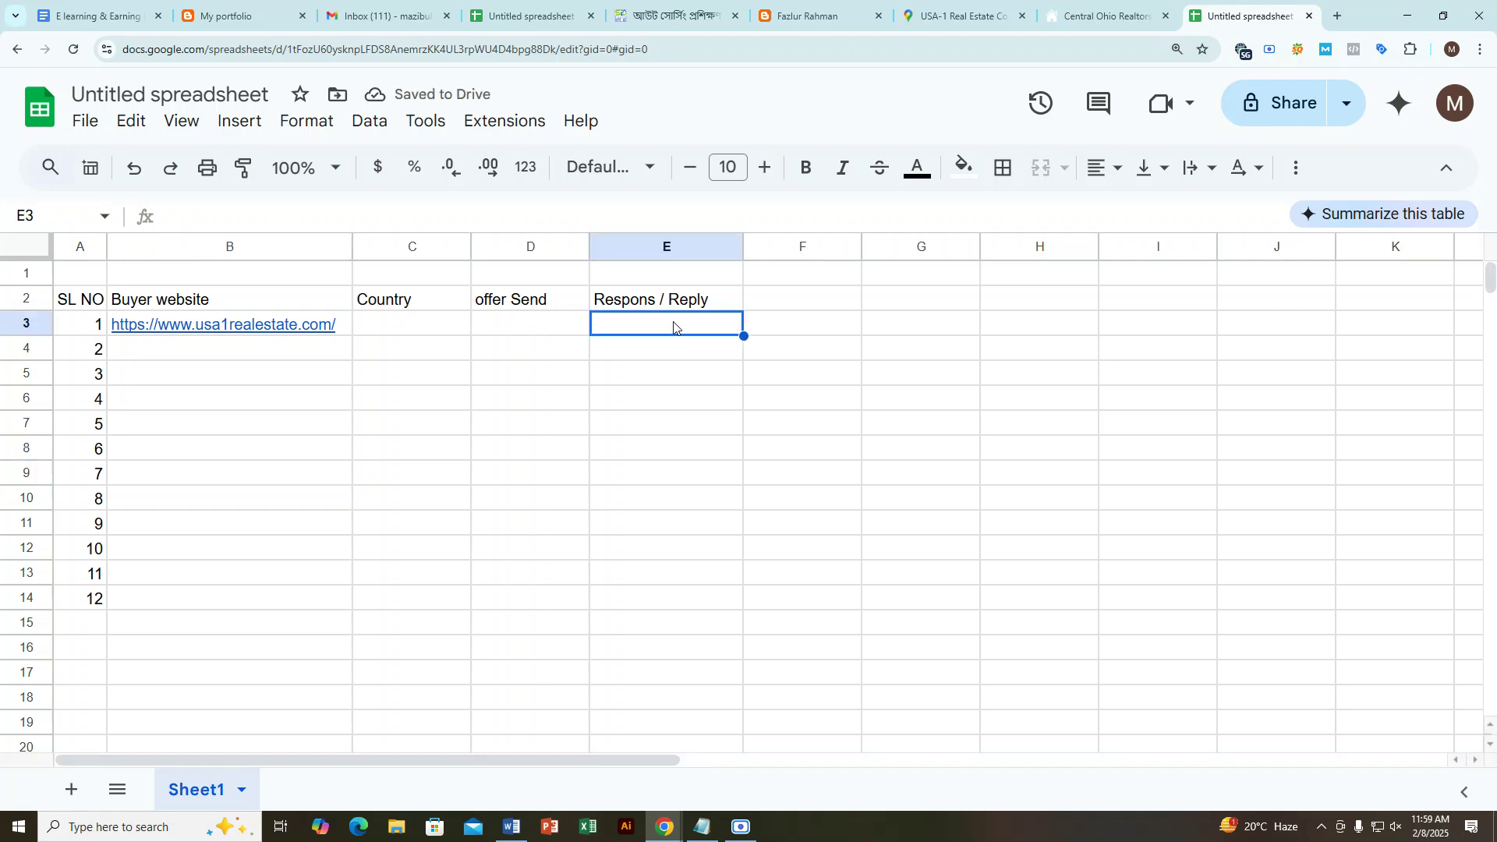
{"action": "left_click", "coordinate": [663, 385]}
{"action": "left_click", "coordinate": [522, 327]}
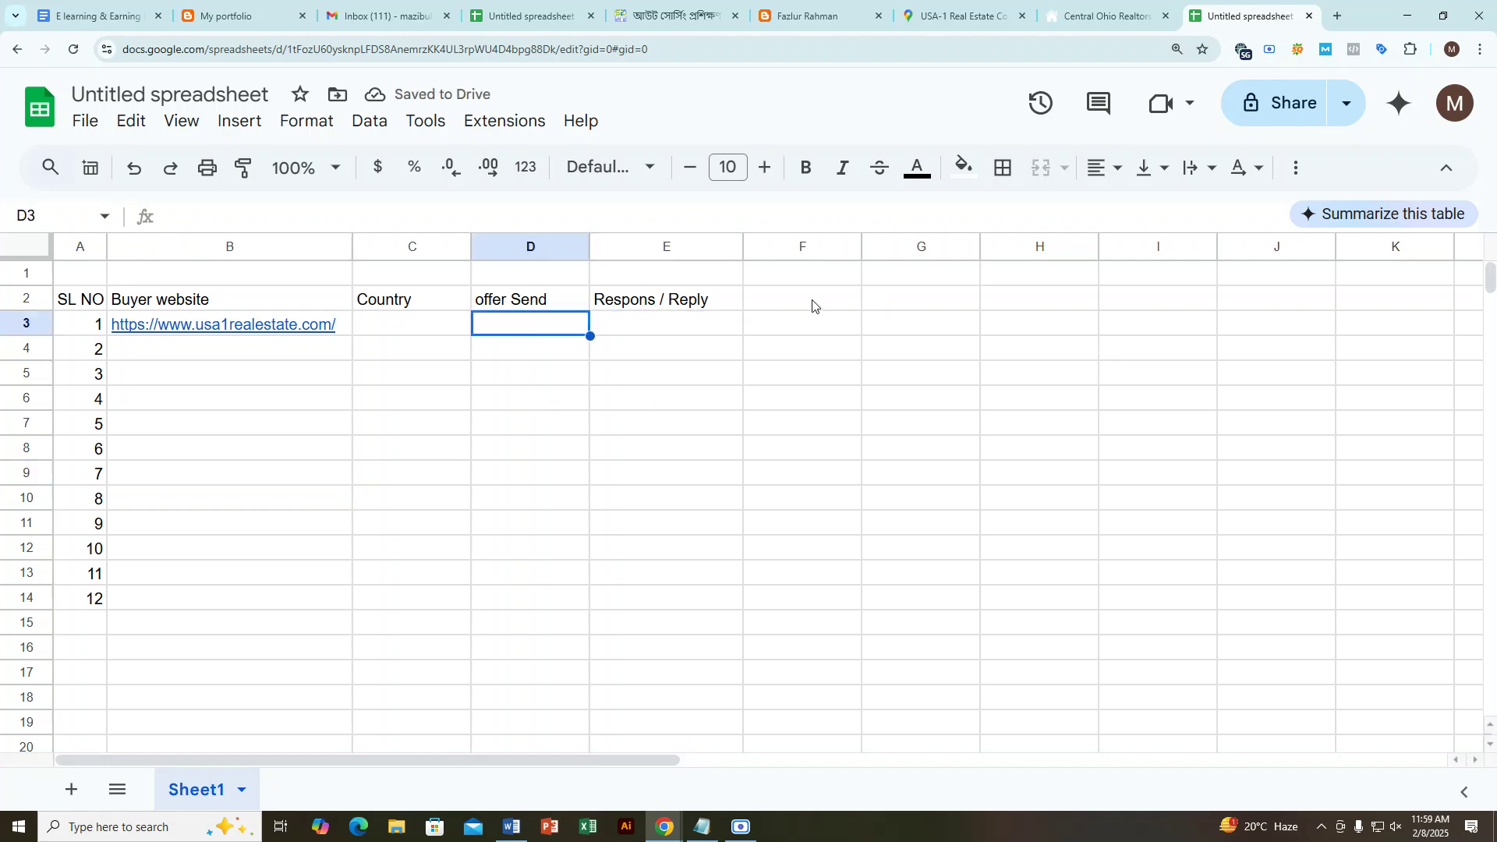
Step: Enter the header "Text formate" in cell F2
{"action": "left_click", "coordinate": [812, 305]}
{"action": "type", "text": "Tex"}
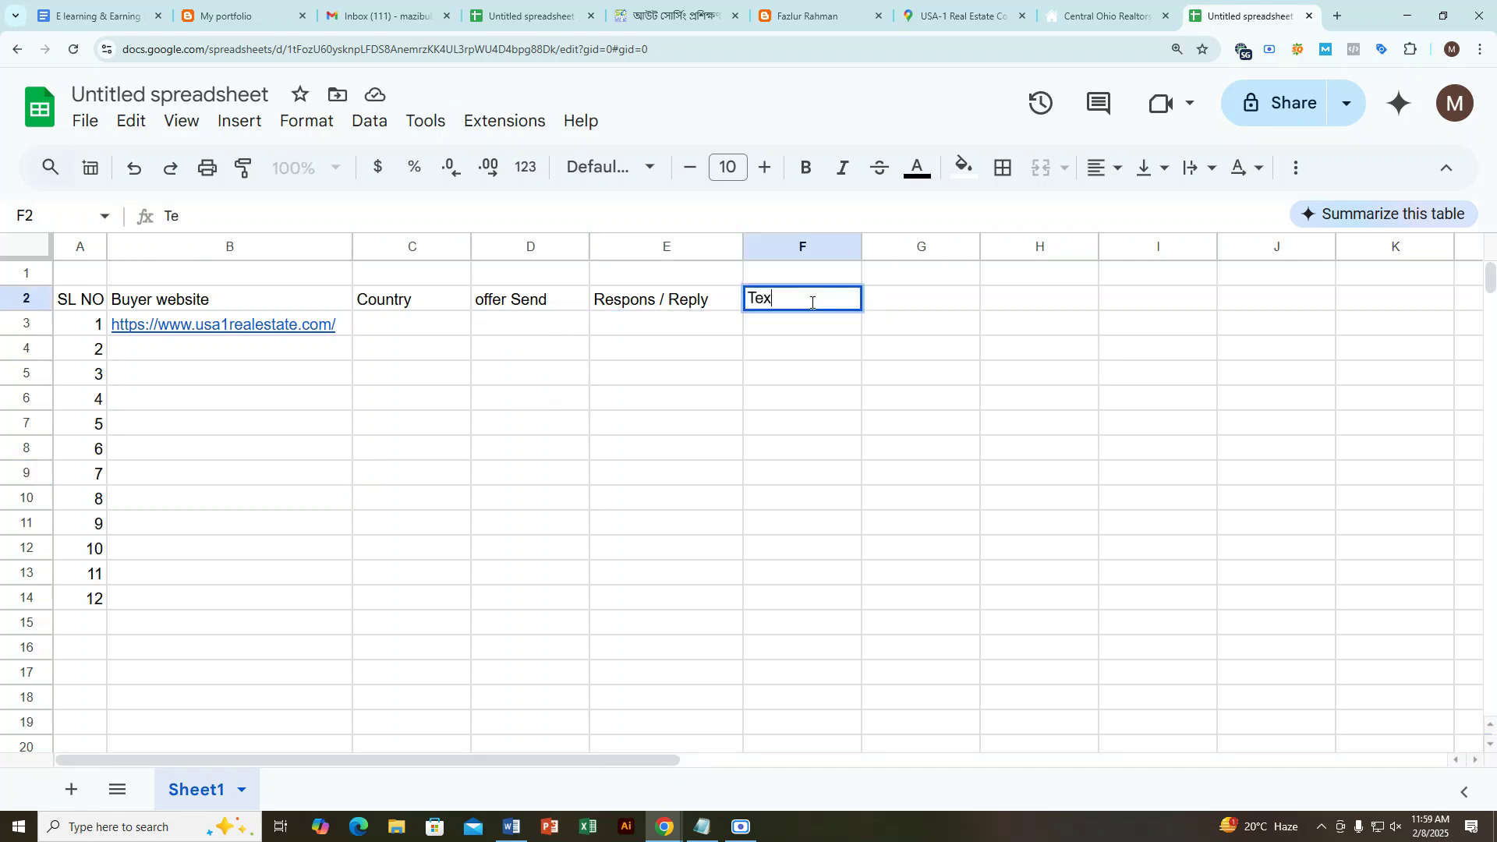
{"action": "type", "text": "t formate"}
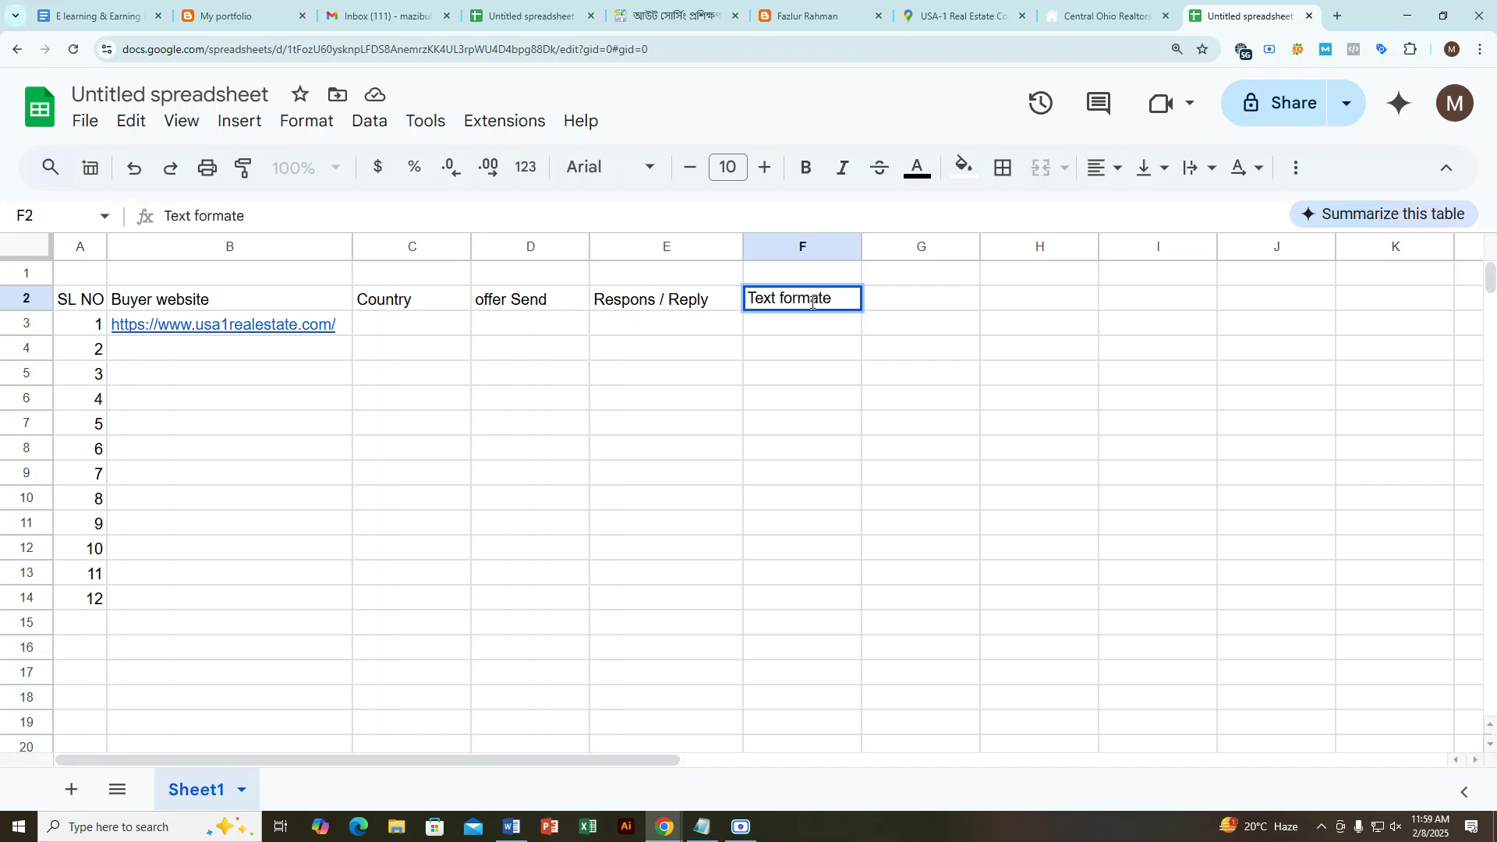
{"action": "left_click", "coordinate": [777, 326]}
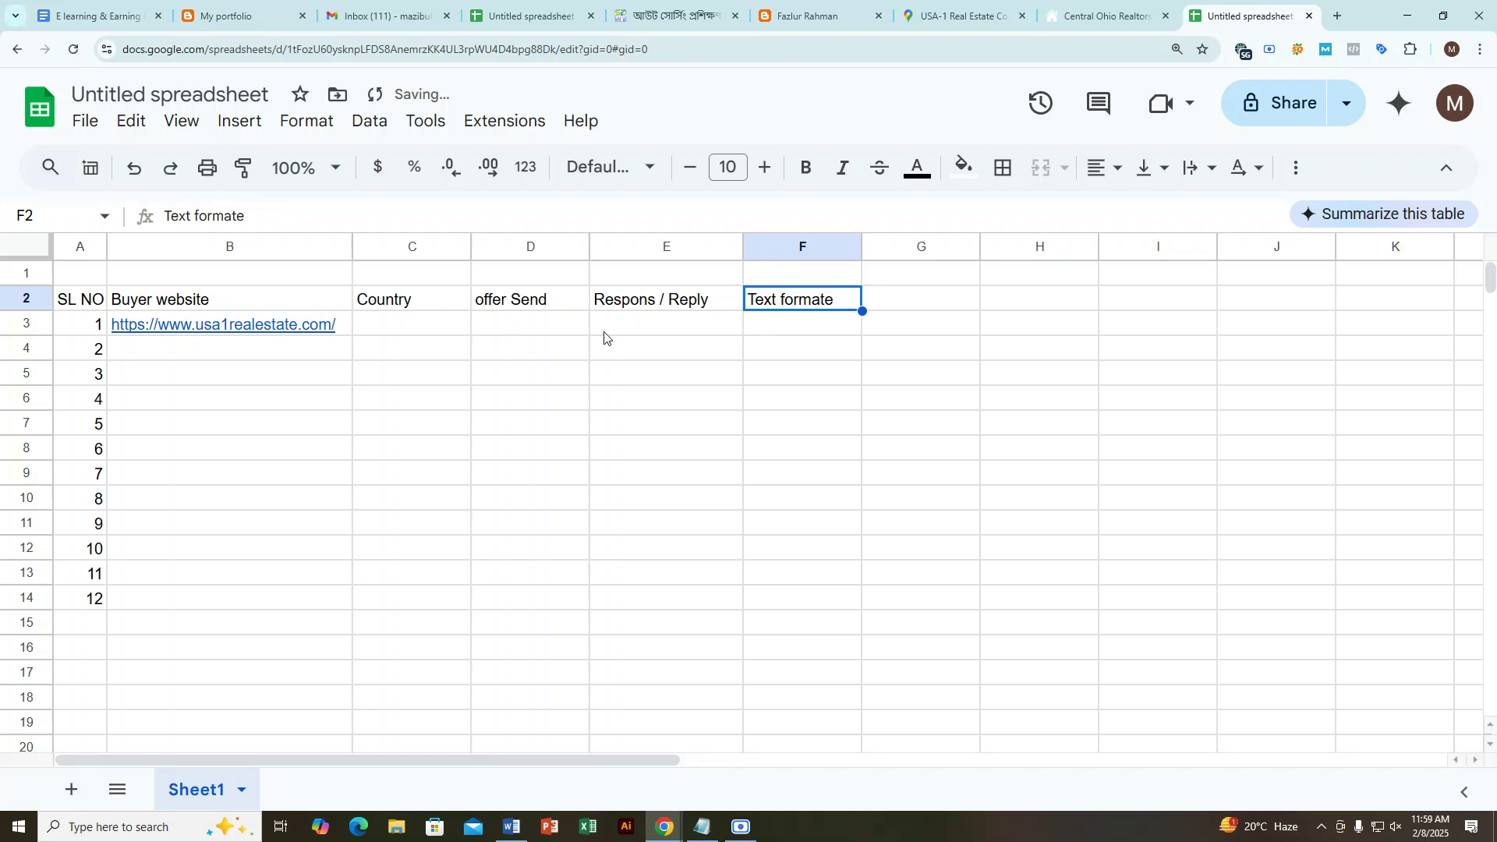
{"action": "left_click", "coordinate": [604, 337]}
{"action": "left_click", "coordinate": [413, 340]}
Step: Change the header in cell F2 to "Text / Buyer text" and widen column F
{"action": "left_click", "coordinate": [808, 300]}
{"action": "double_click", "coordinate": [779, 298]}
{"action": "left_click_drag", "start_coordinate": [779, 299], "coordinate": [875, 305]}
{"action": "key", "text": "BackSpace"}
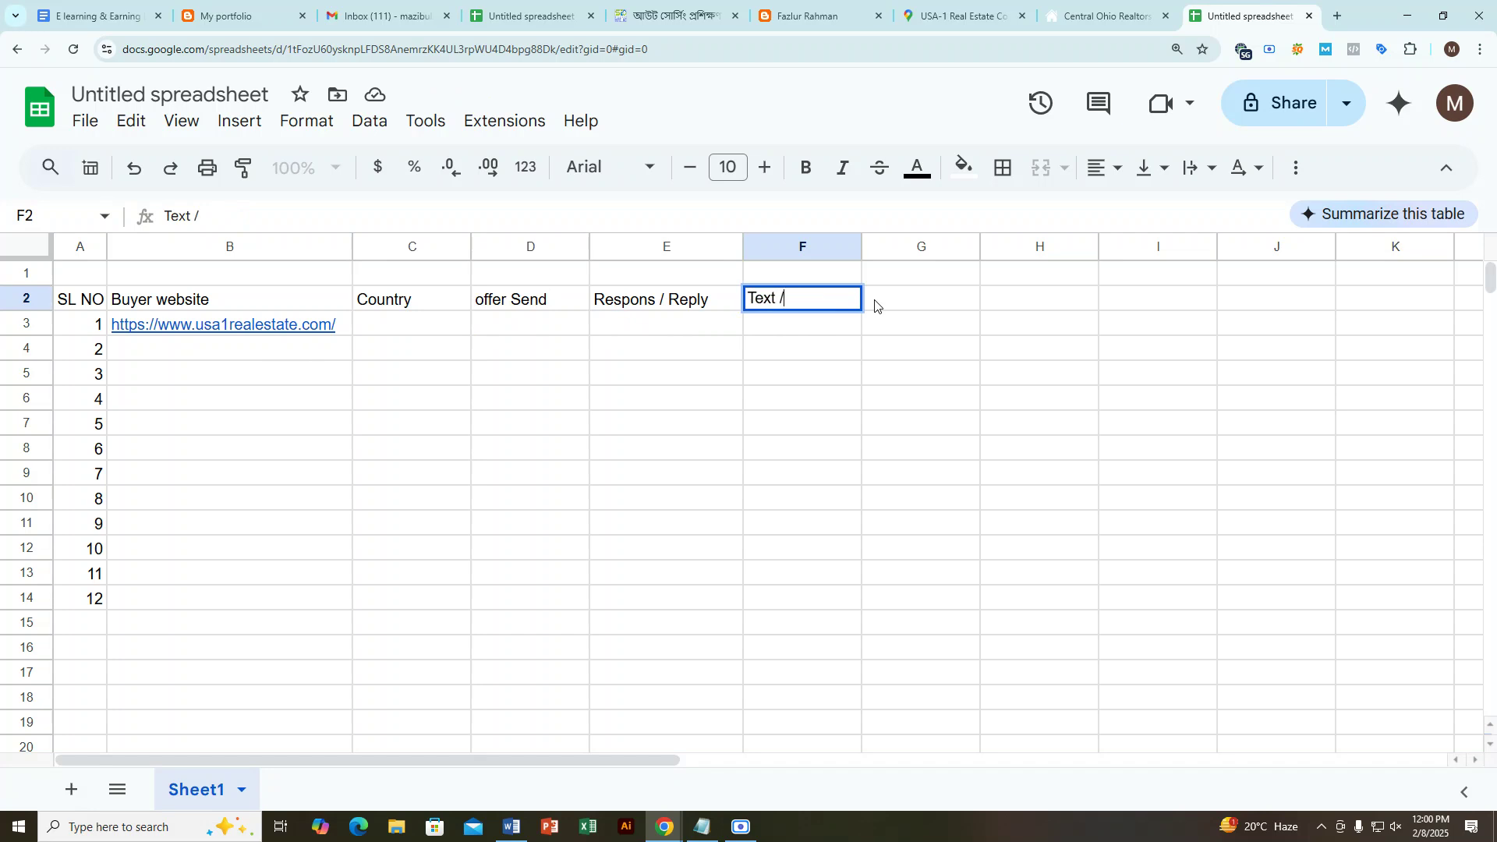
{"action": "type", "text": "/ bu"}
{"action": "key", "text": "BackSpace"}
{"action": "key", "text": "BackSpace"}
{"action": "type", "text": "b"}
{"action": "key", "text": "BackSpace"}
{"action": "type", "text": "Buye"}
{"action": "left_click", "coordinate": [815, 331]}
{"action": "left_click_drag", "start_coordinate": [862, 245], "coordinate": [934, 245]}
{"action": "left_click", "coordinate": [829, 399]}
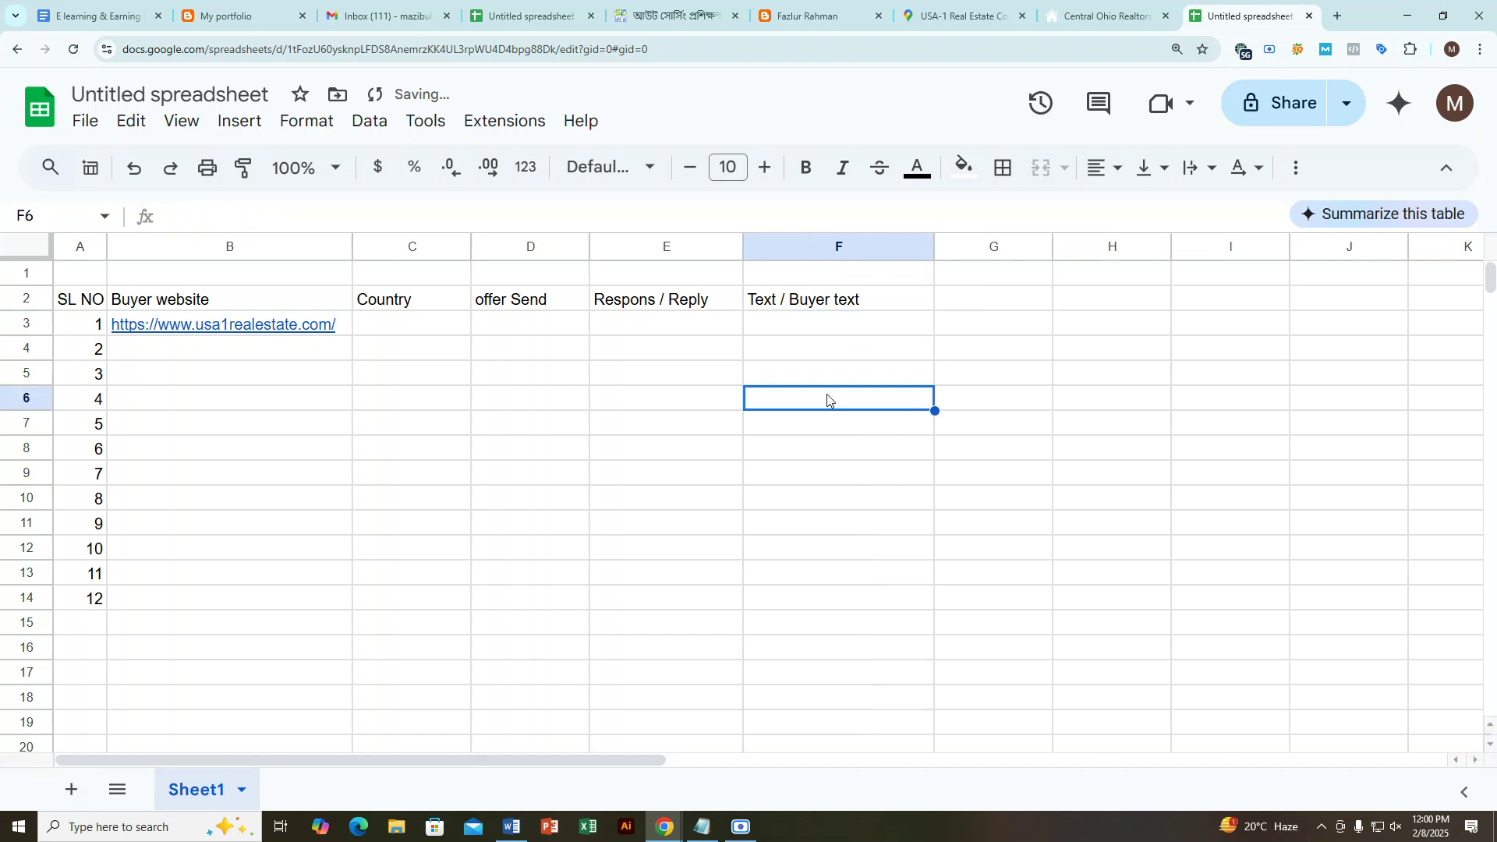
Step: Enter "USA" as the country of the first buyer website in cell C3
{"action": "left_click", "coordinate": [226, 332]}
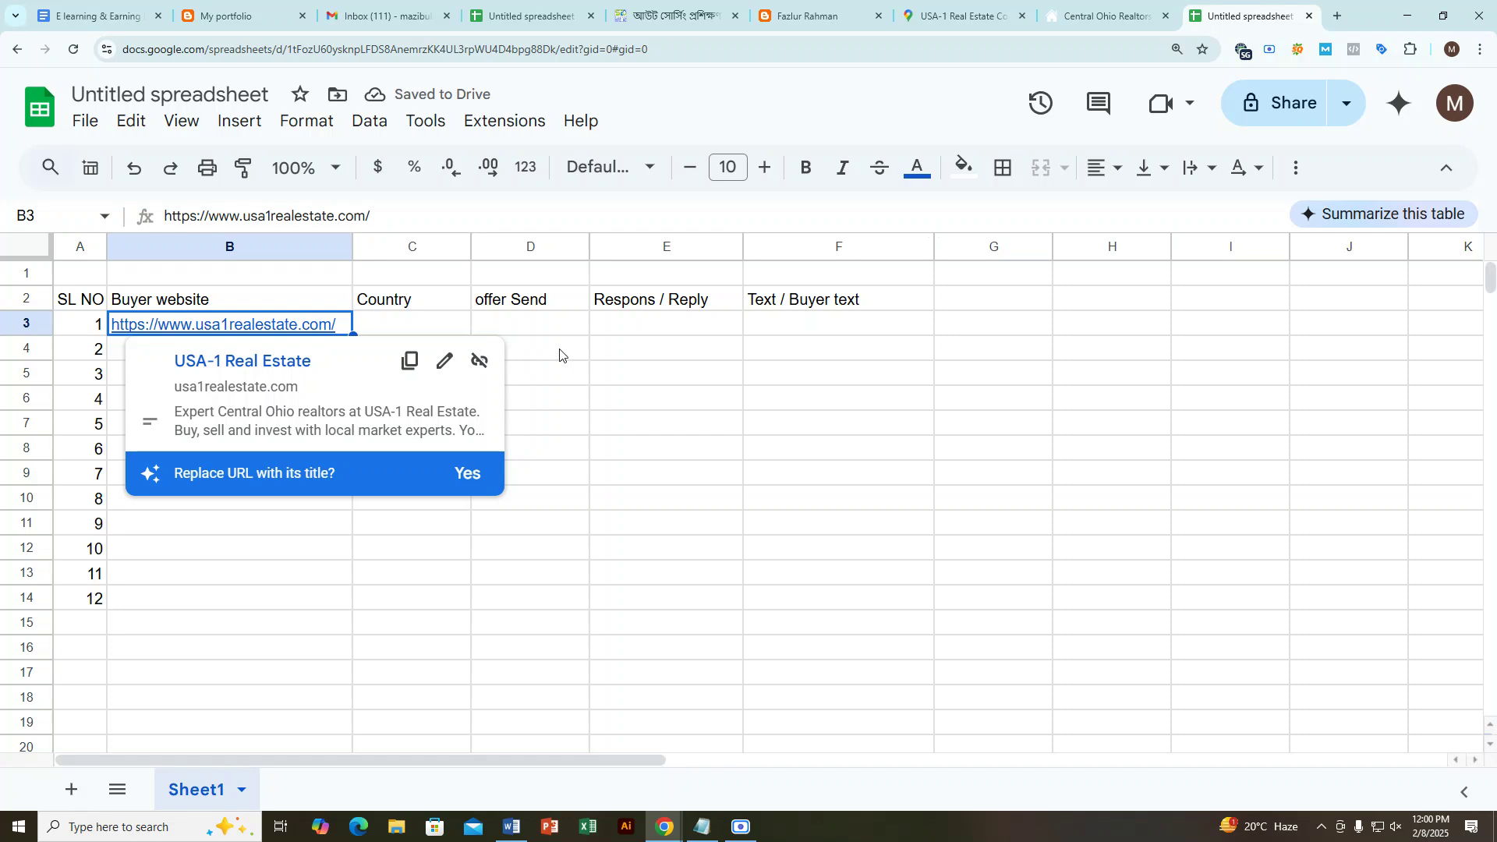
{"action": "left_click", "coordinate": [558, 352]}
{"action": "left_click", "coordinate": [414, 331]}
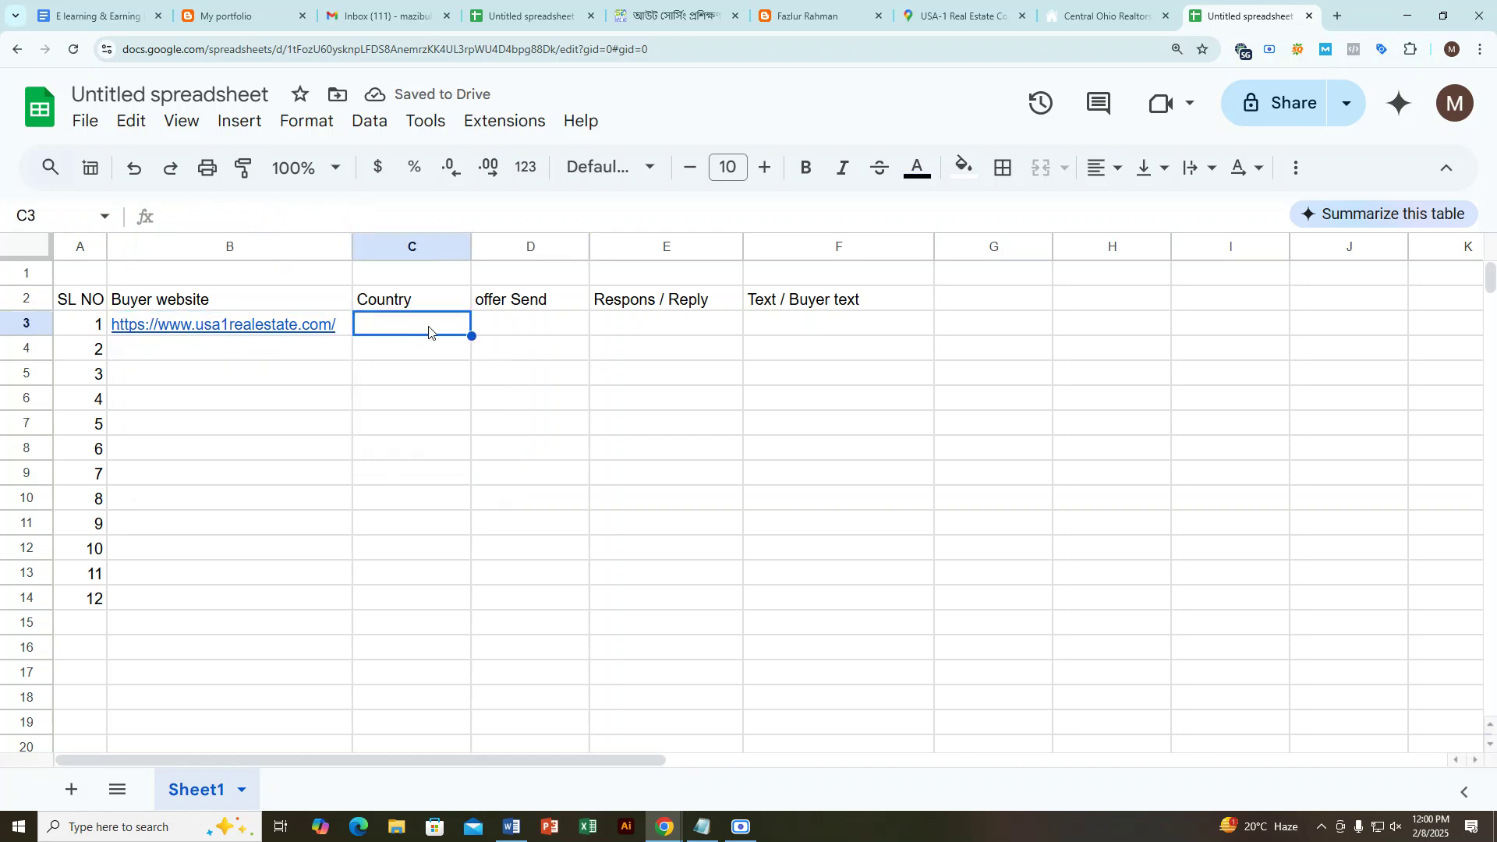
{"action": "type", "text": "USA"}
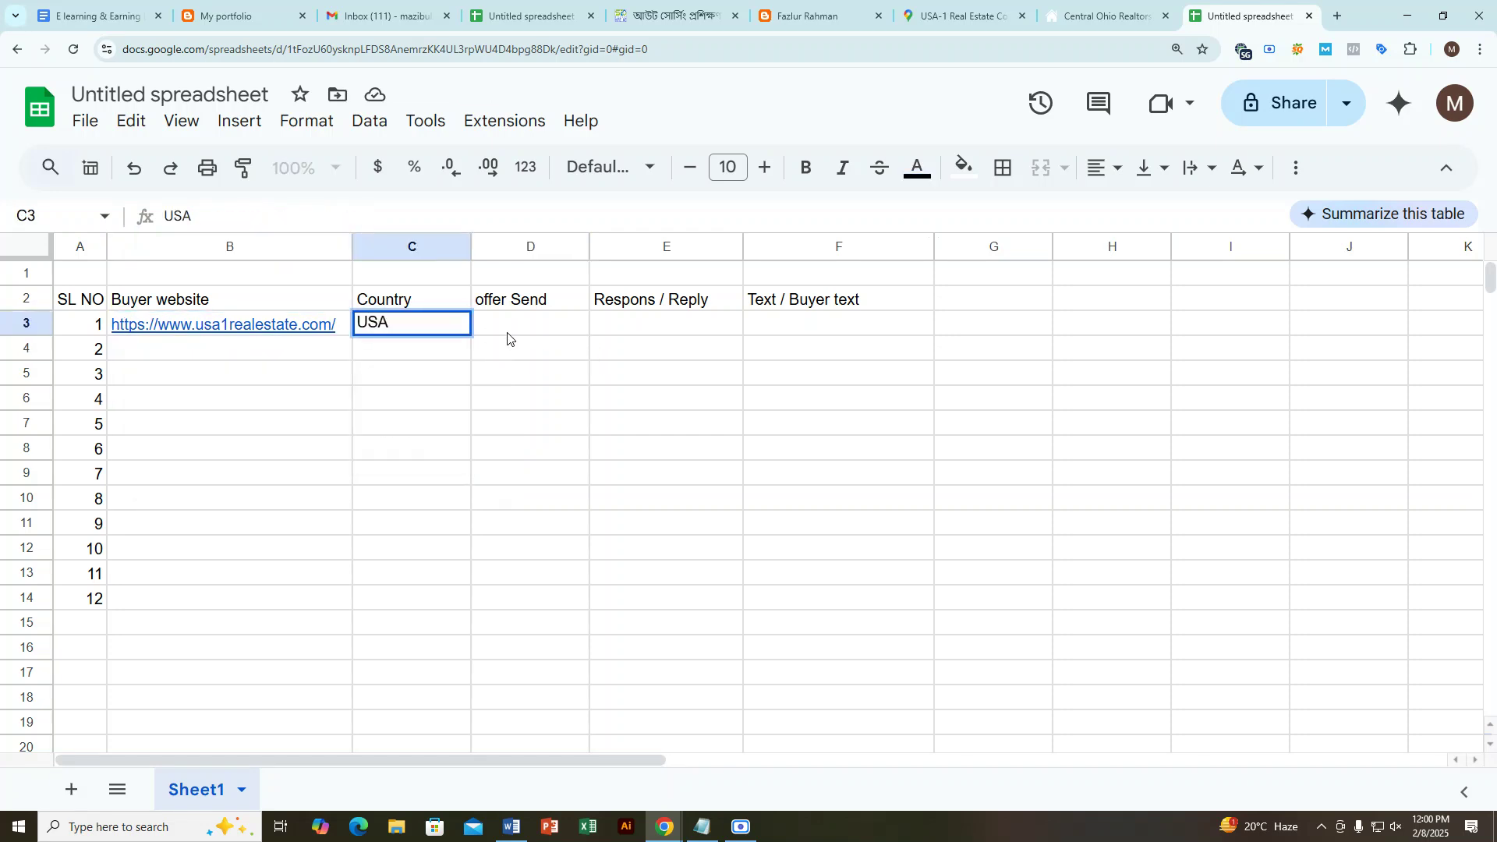
{"action": "left_click", "coordinate": [508, 333]}
{"action": "left_click", "coordinate": [633, 328]}
{"action": "left_click", "coordinate": [536, 324]}
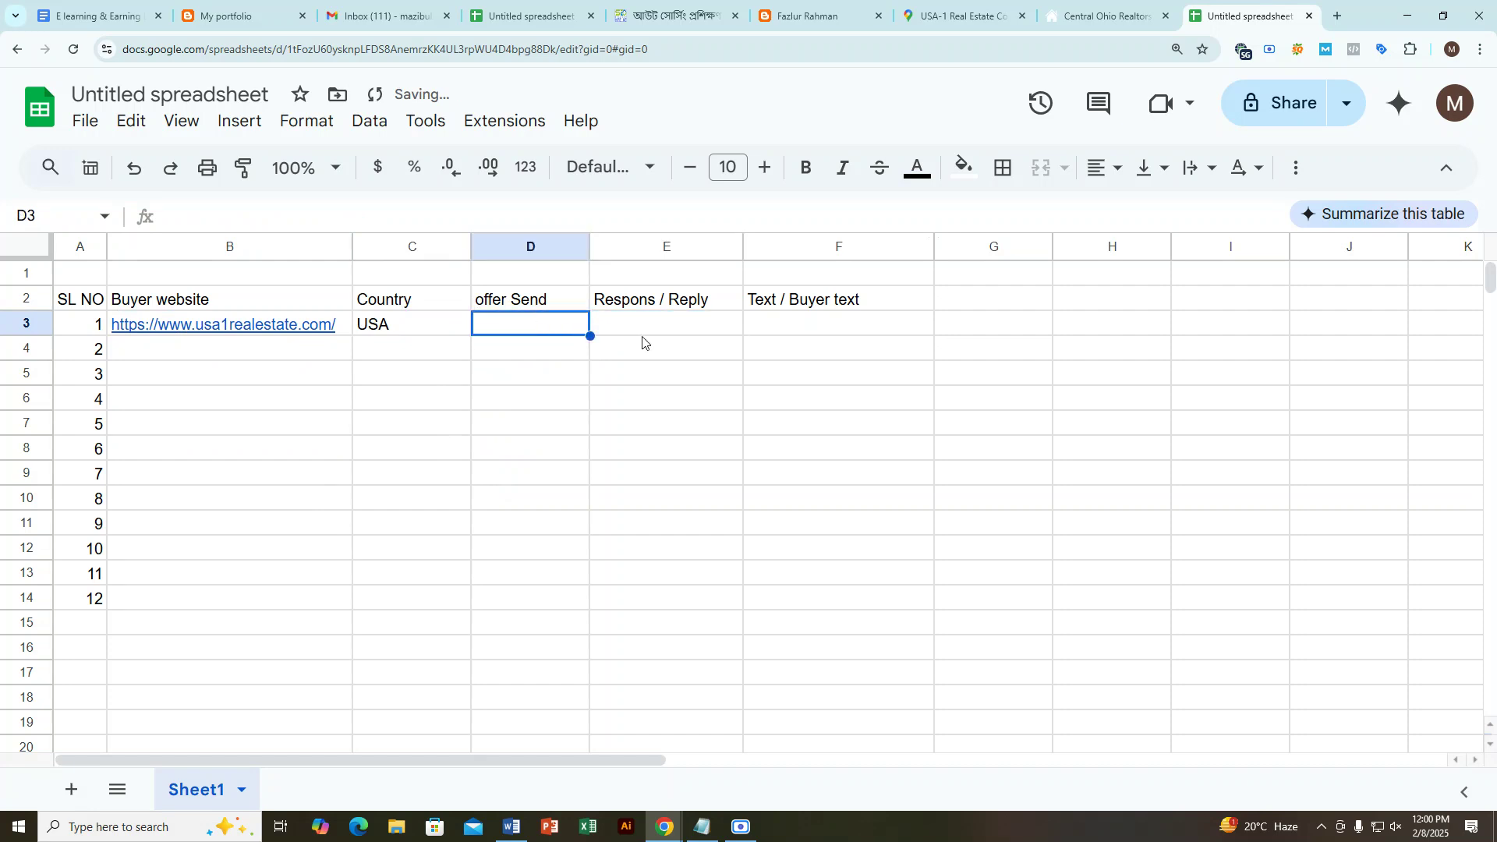
{"action": "left_click", "coordinate": [675, 330]}
{"action": "left_click", "coordinate": [644, 306]}
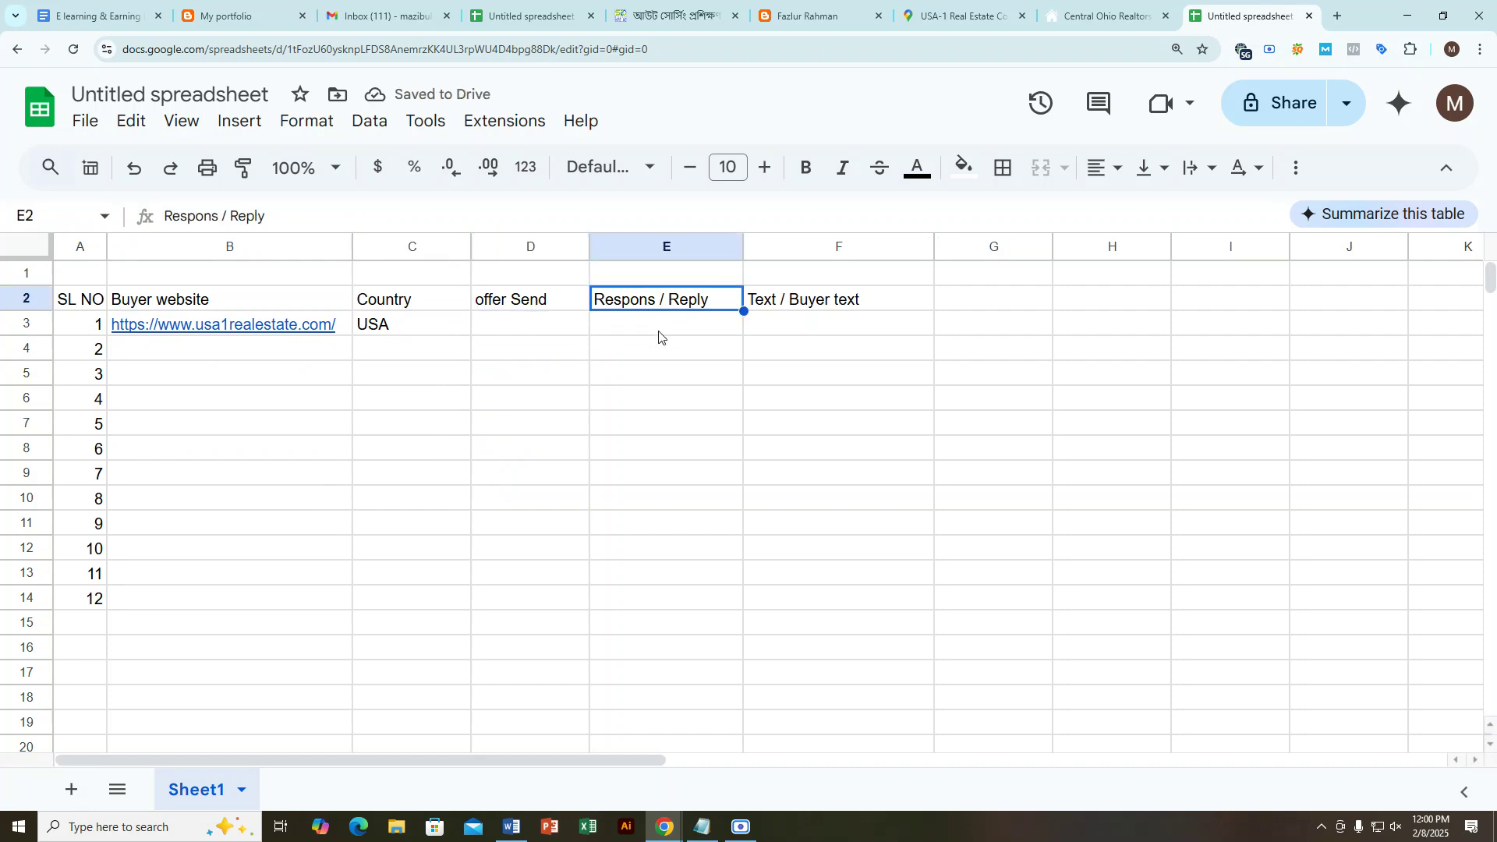
{"action": "left_click", "coordinate": [661, 337]}
{"action": "left_click", "coordinate": [791, 323]}
{"action": "left_click", "coordinate": [701, 326]}
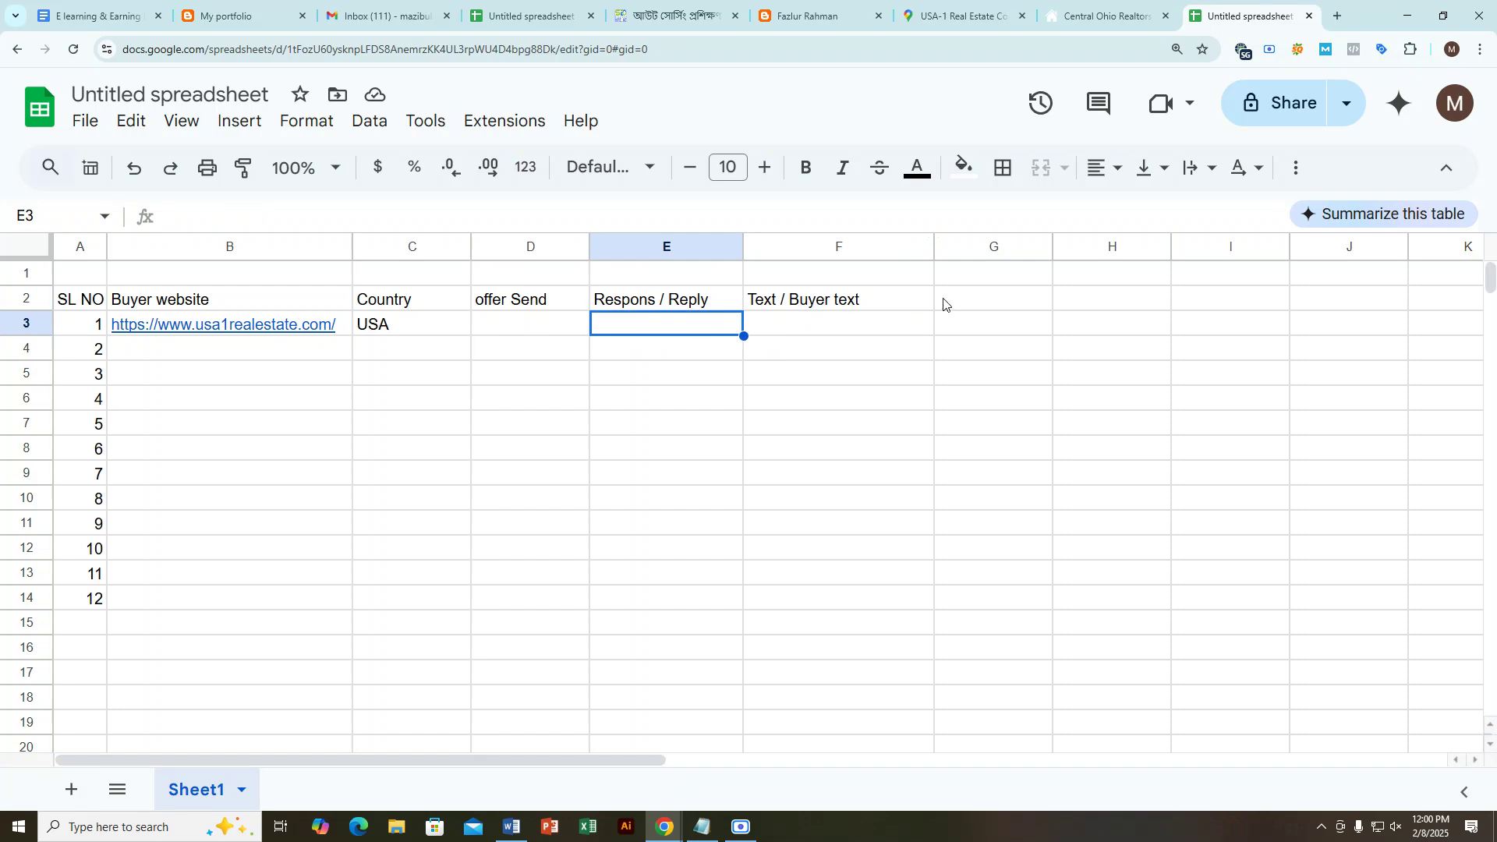
Step: Enter the header "Sending date" in cell G2
{"action": "left_click", "coordinate": [995, 300]}
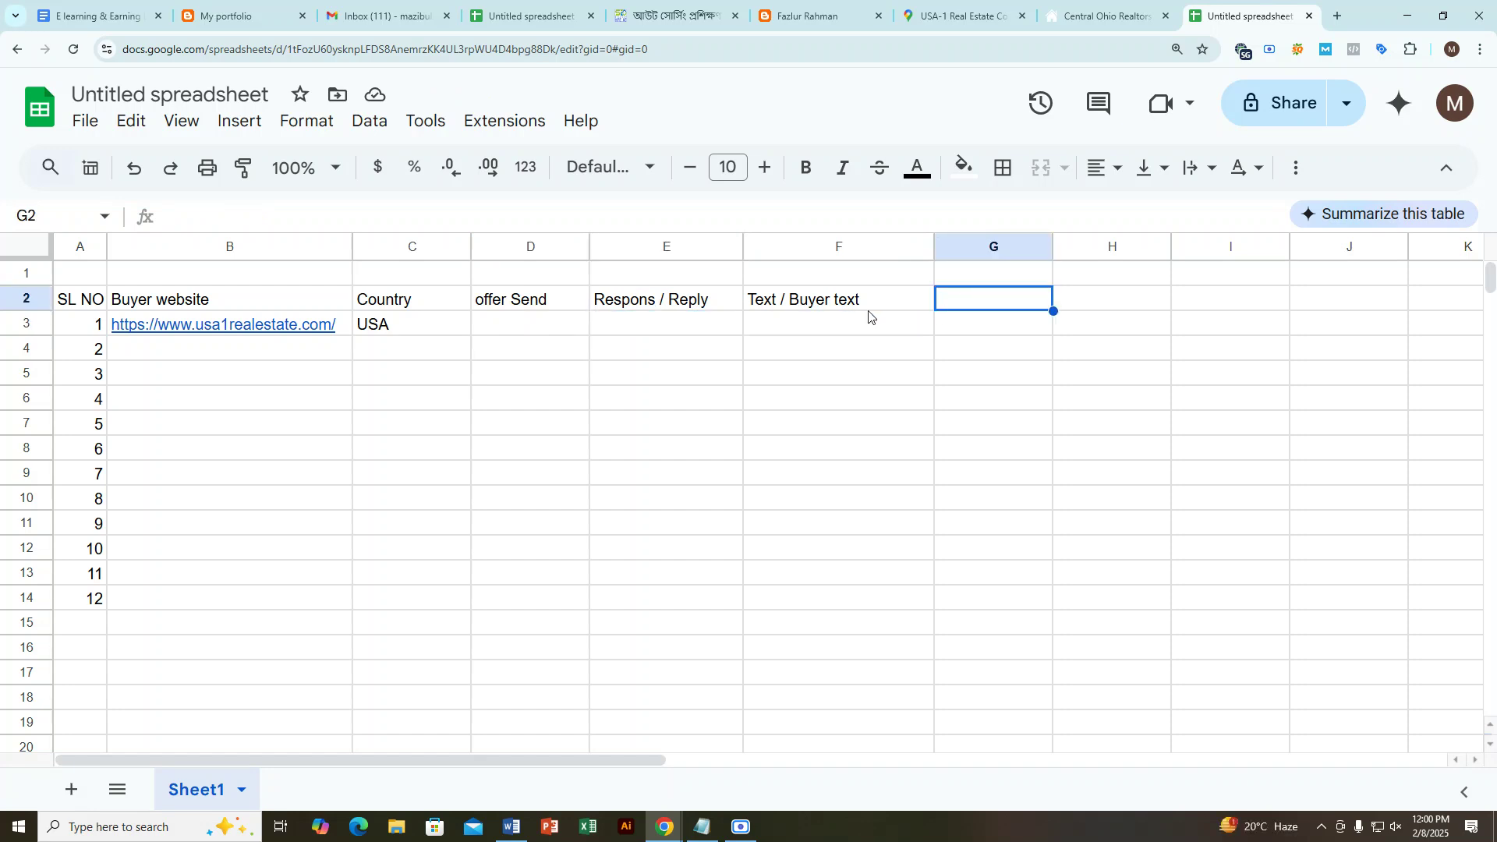
{"action": "type", "text": "S"}
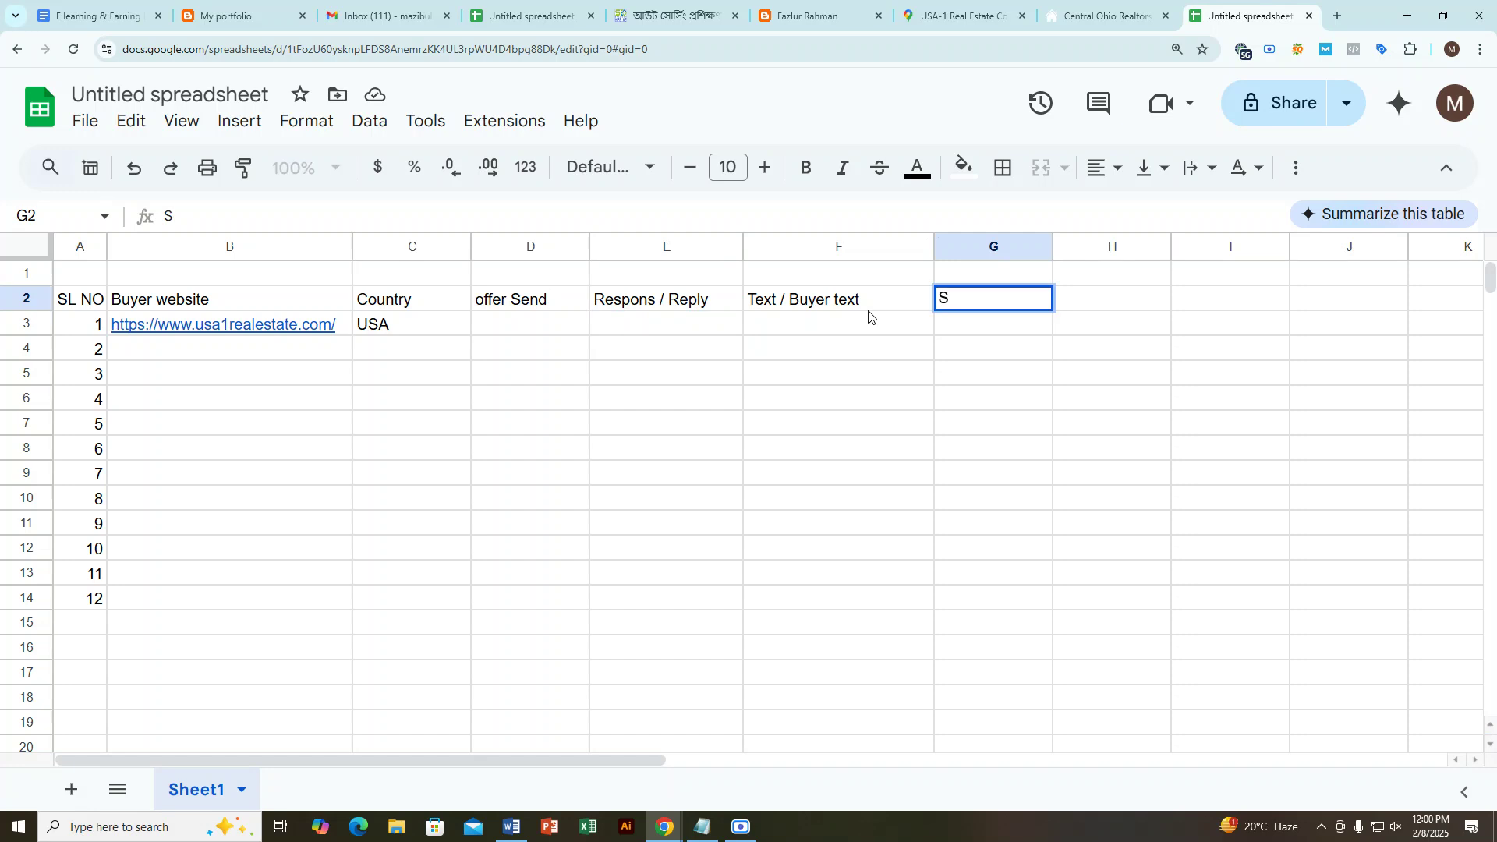
{"action": "type", "text": "ending"}
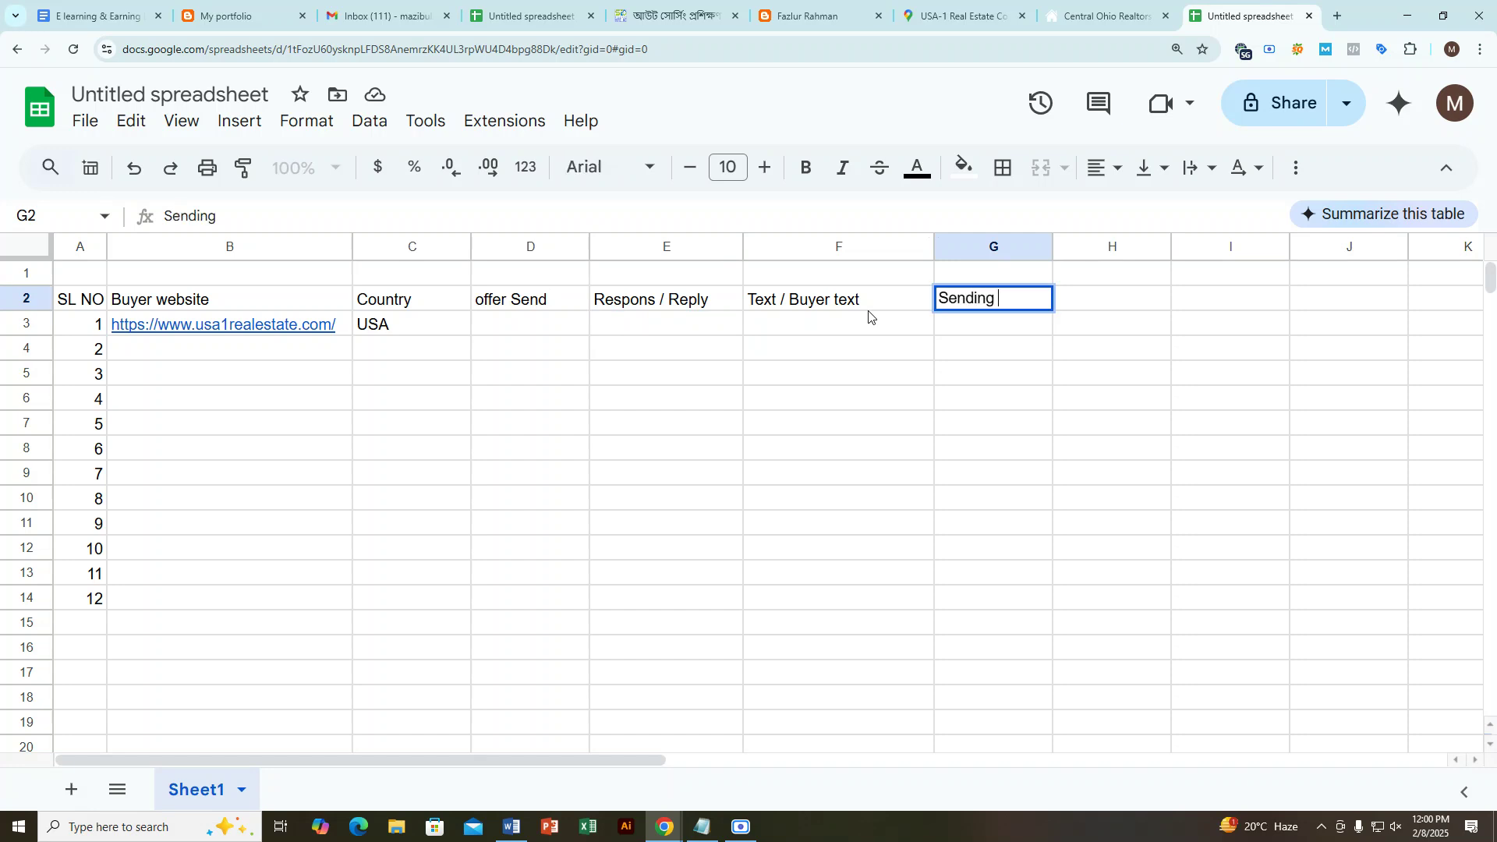
{"action": "type", "text": " date"}
{"action": "key", "text": "Down"}
{"action": "key", "text": "Down"}
{"action": "key", "text": "Down"}
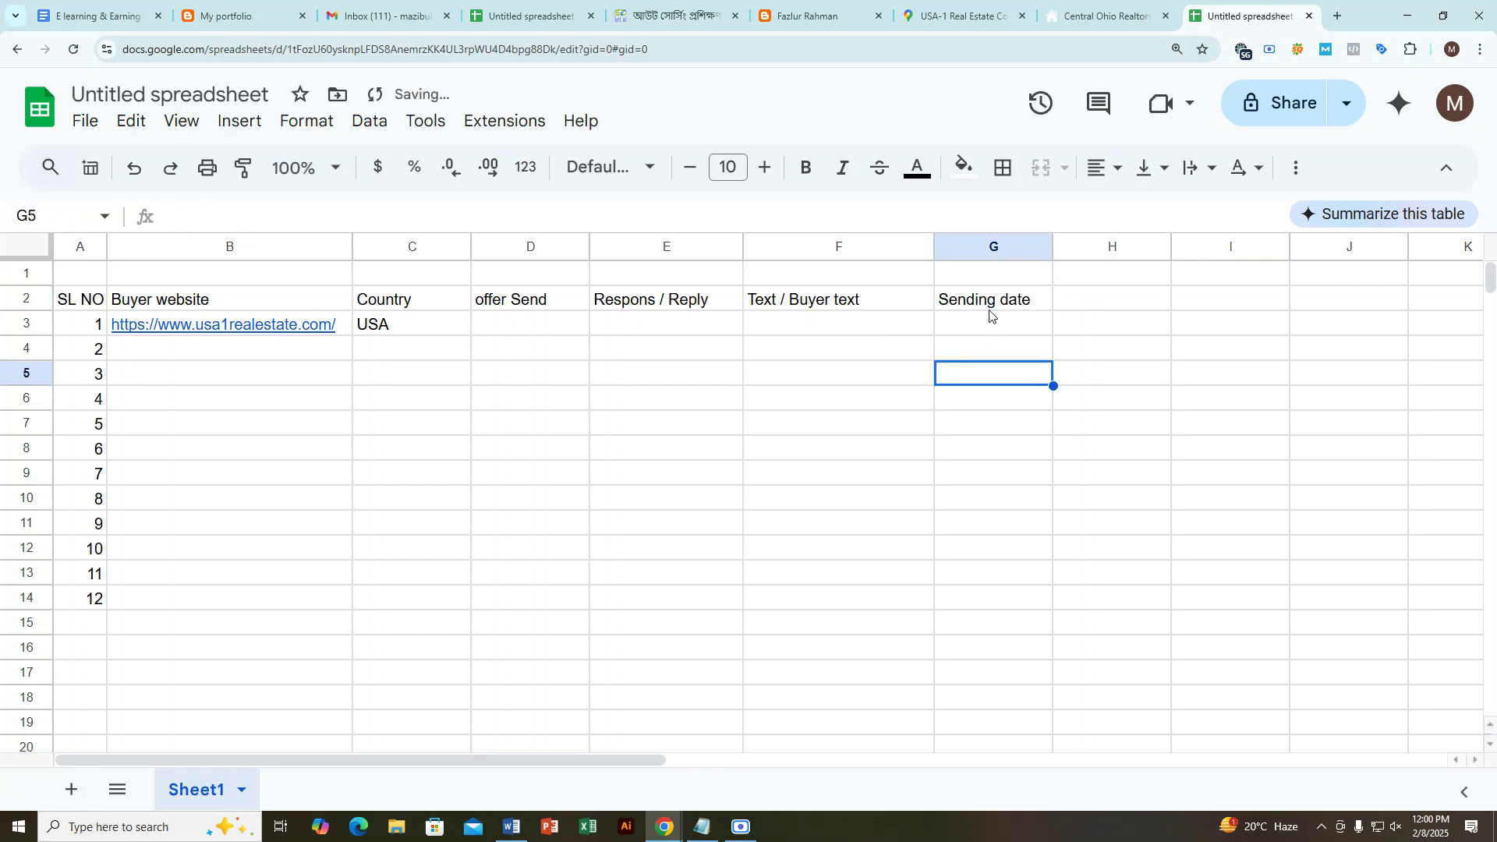
{"action": "key", "text": "Up"}
{"action": "key", "text": "Up"}
{"action": "key", "text": "Up"}
{"action": "key", "text": "Down"}
{"action": "key", "text": "Up"}
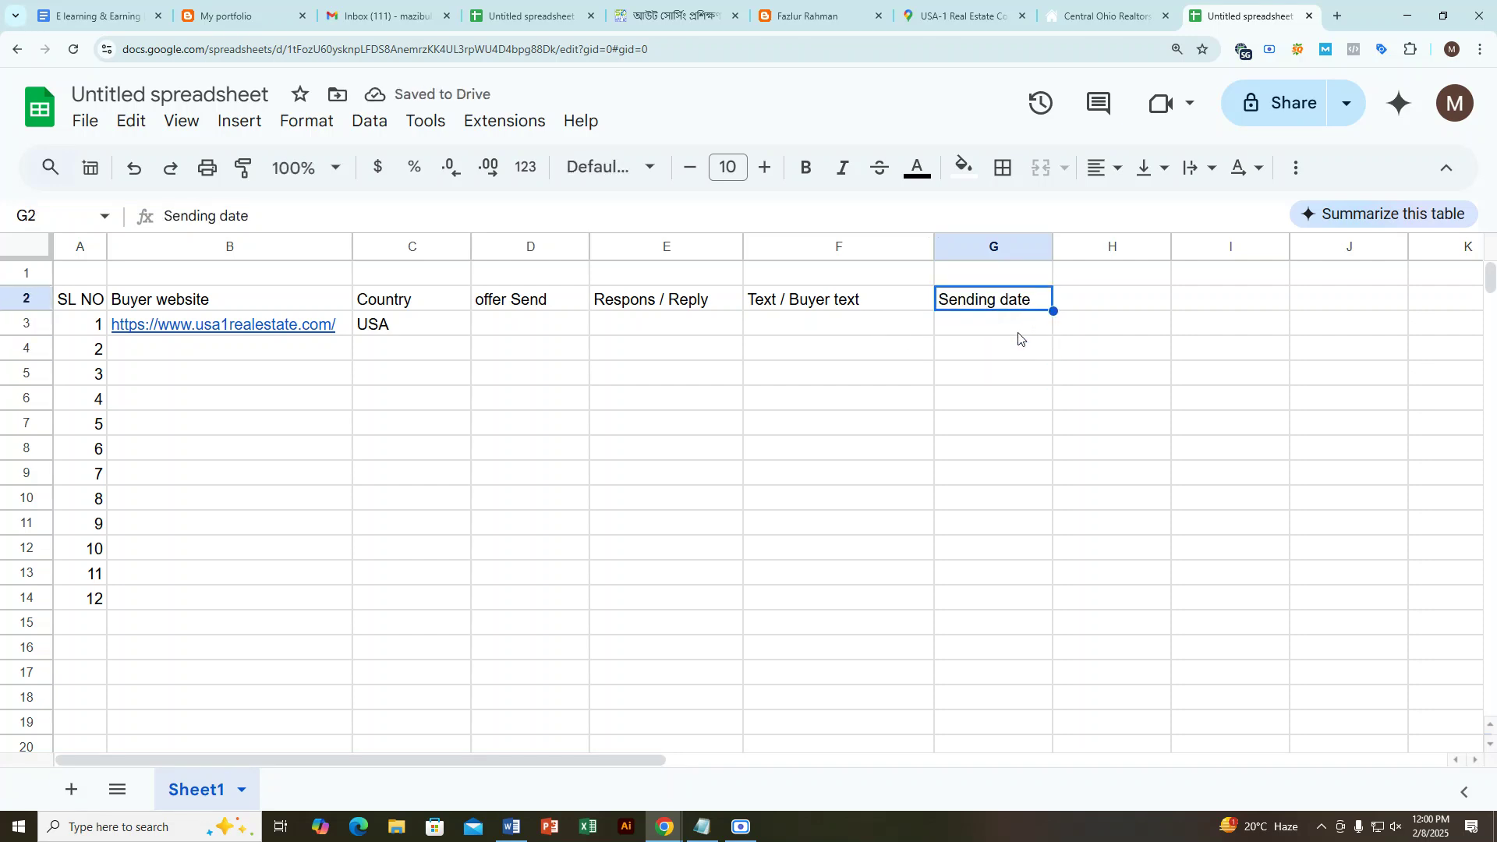
{"action": "key", "text": "Down"}
{"action": "key", "text": "Up"}
{"action": "key", "text": "Down"}
{"action": "key", "text": "Up"}
{"action": "key", "text": "Down"}
{"action": "key", "text": "Up"}
Step: Capitalize the second word of the header in cell G2 so it reads "Sending Date"
{"action": "double_click", "coordinate": [1011, 299]}
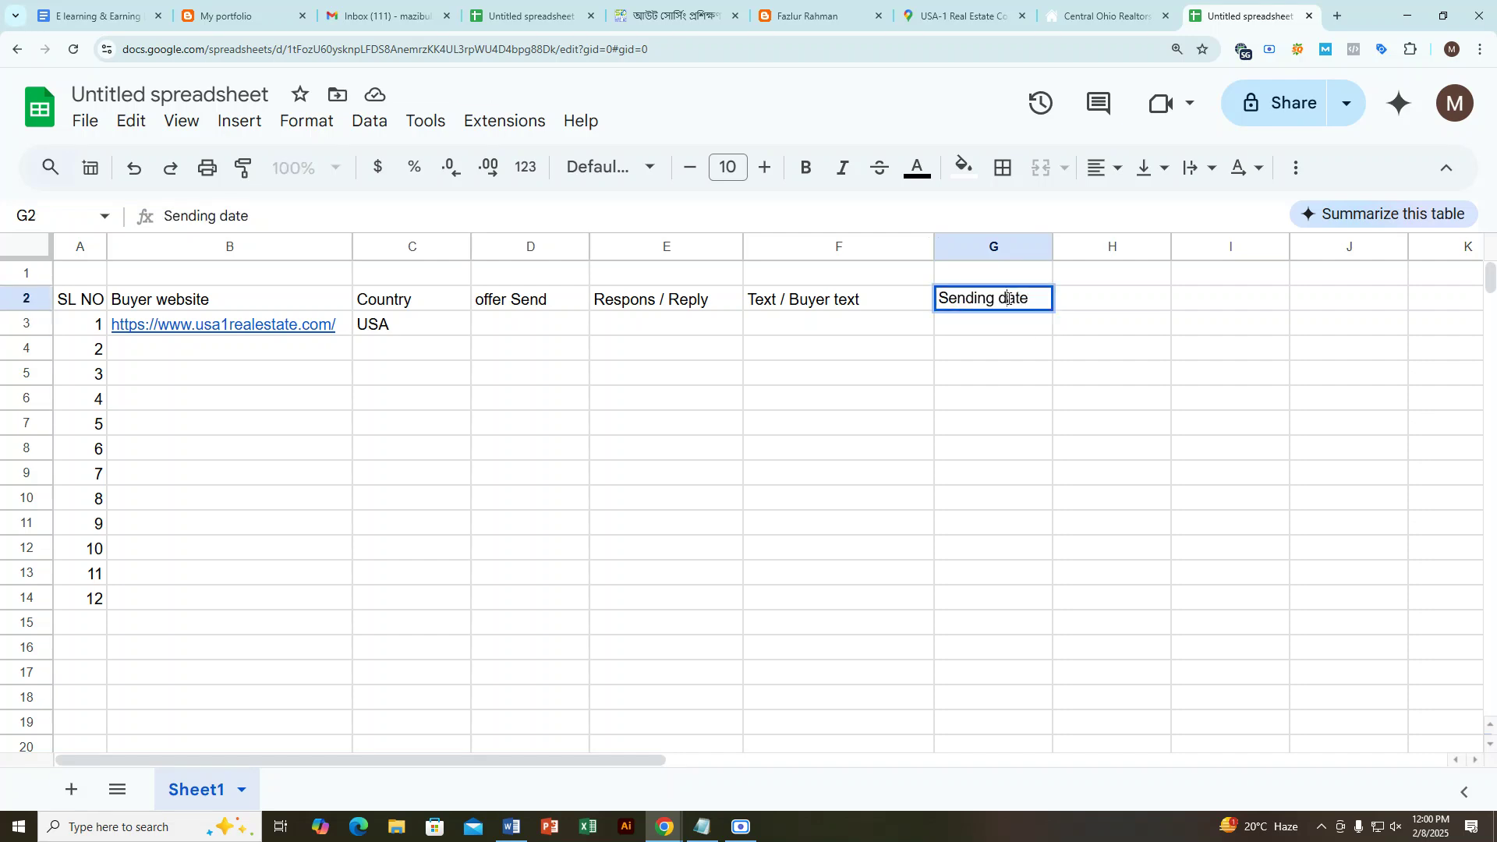
{"action": "left_click", "coordinate": [1008, 299]}
{"action": "key", "text": "BackSpace"}
{"action": "type", "text": "D"}
{"action": "key", "text": "Return"}
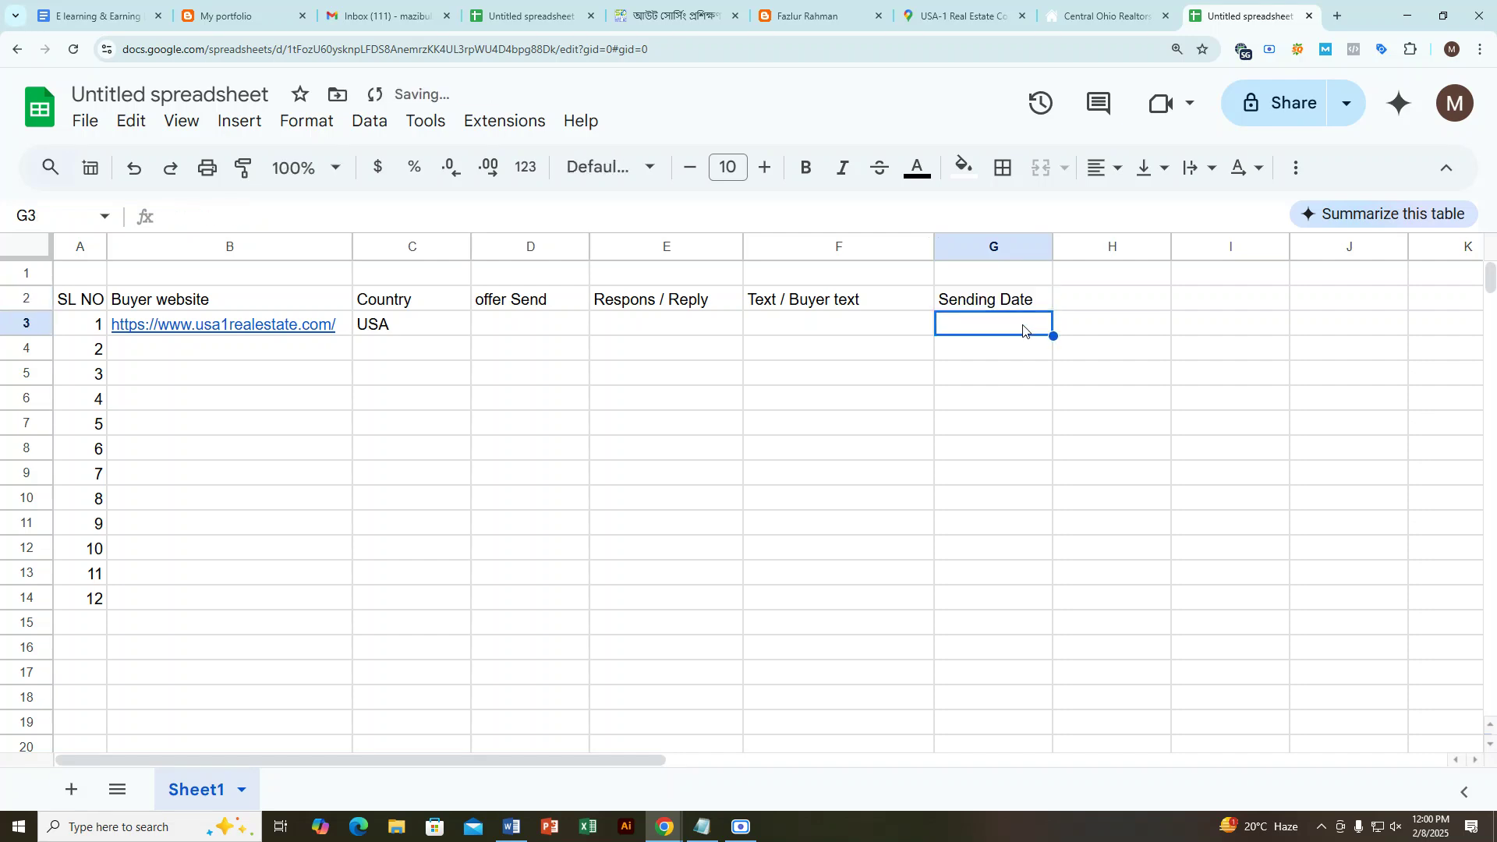
{"action": "left_click_drag", "start_coordinate": [1021, 328], "coordinate": [438, 329]}
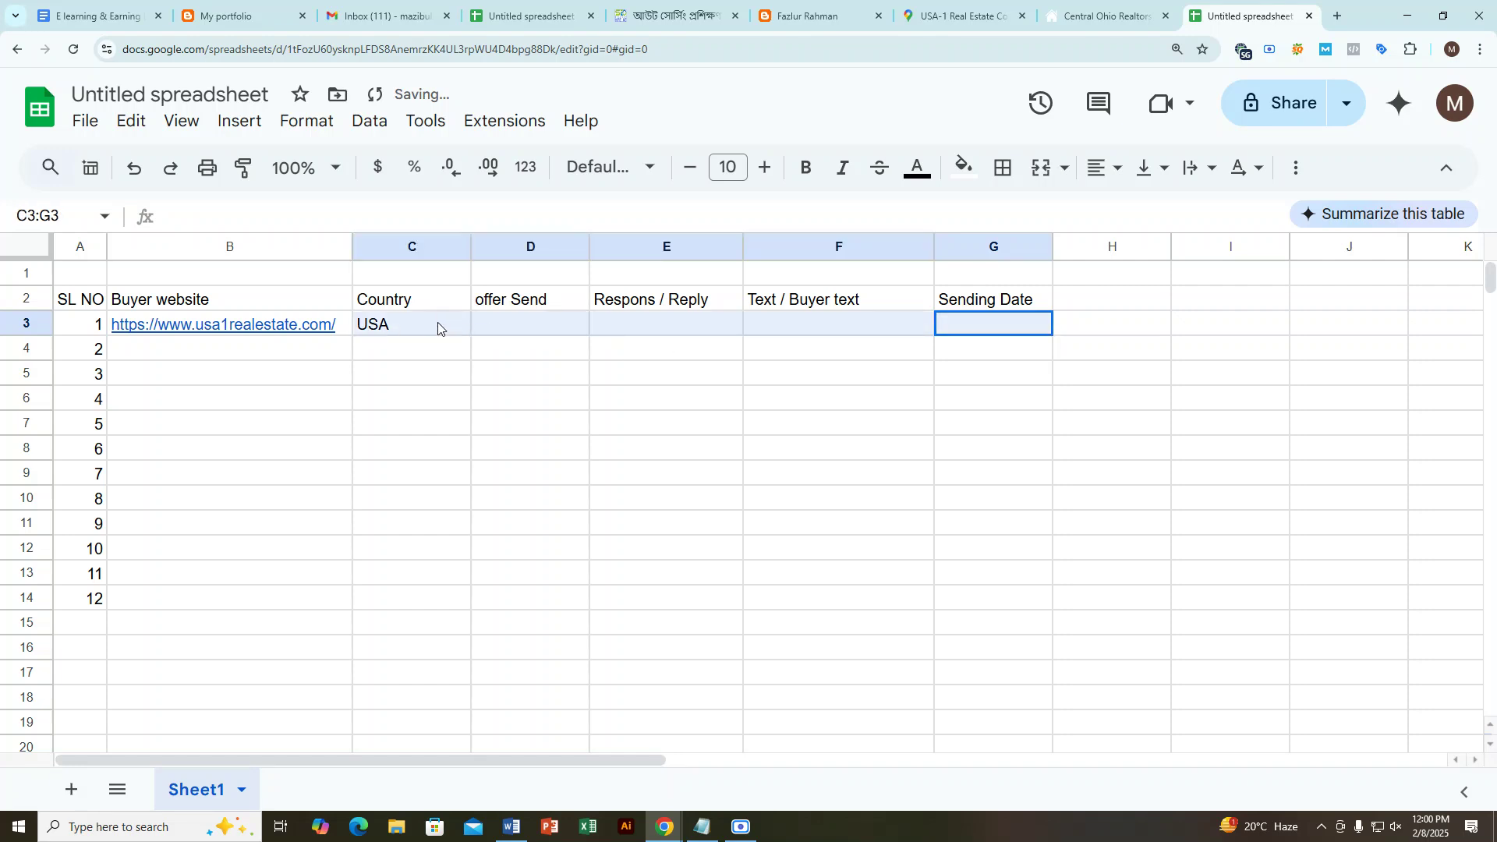
{"action": "left_click", "coordinate": [920, 369]}
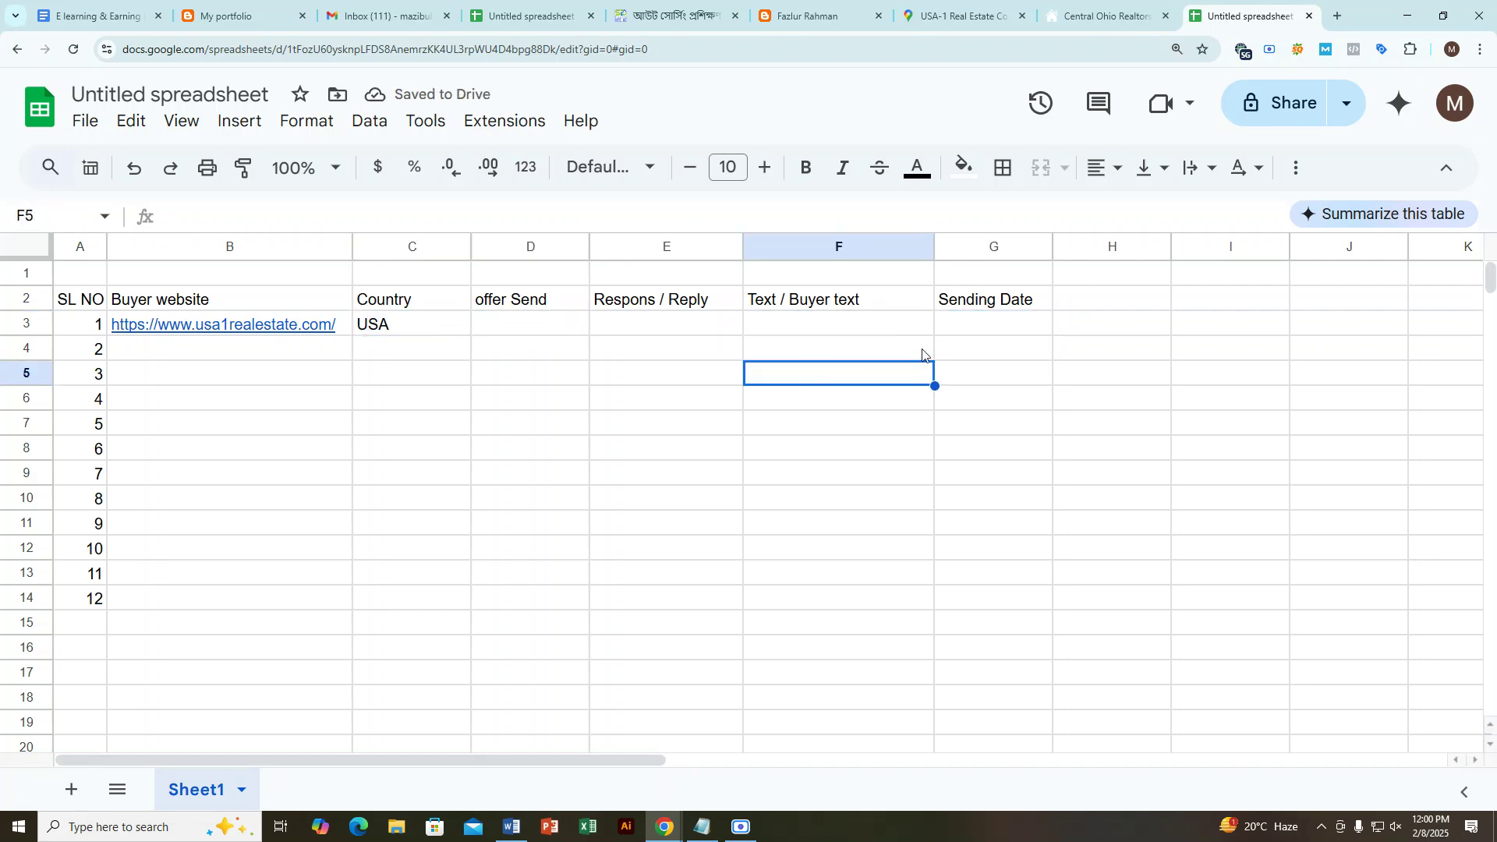
{"action": "left_click", "coordinate": [964, 332]}
{"action": "left_click", "coordinate": [972, 371]}
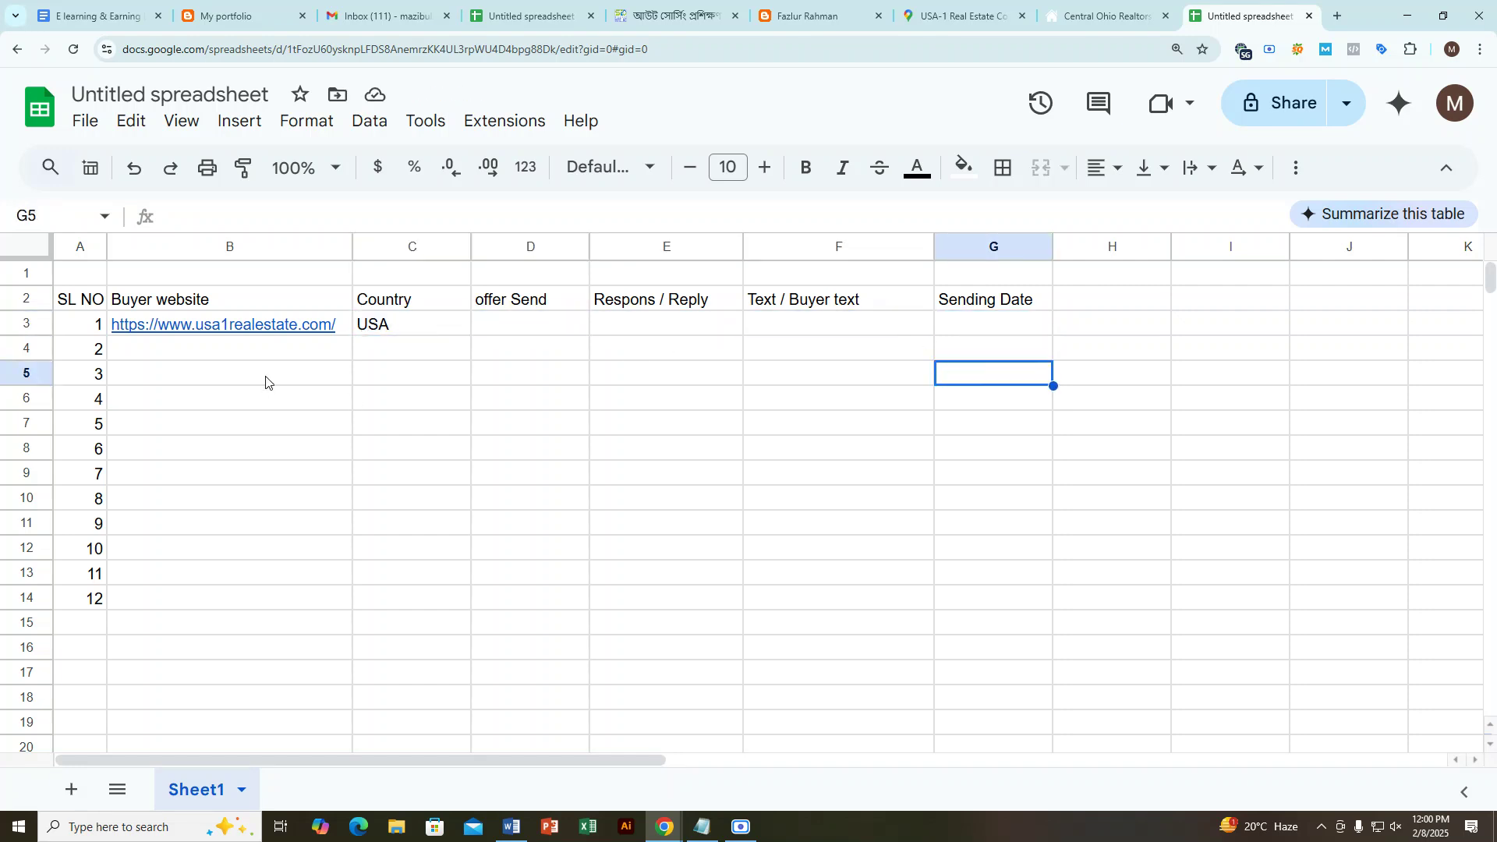
{"action": "left_click", "coordinate": [264, 350]}
Step: Close the unneeded blogspot news site and copy the company name "USA-1 Real Estate Corp." from its Google Maps listing
{"action": "left_click", "coordinate": [530, 16]}
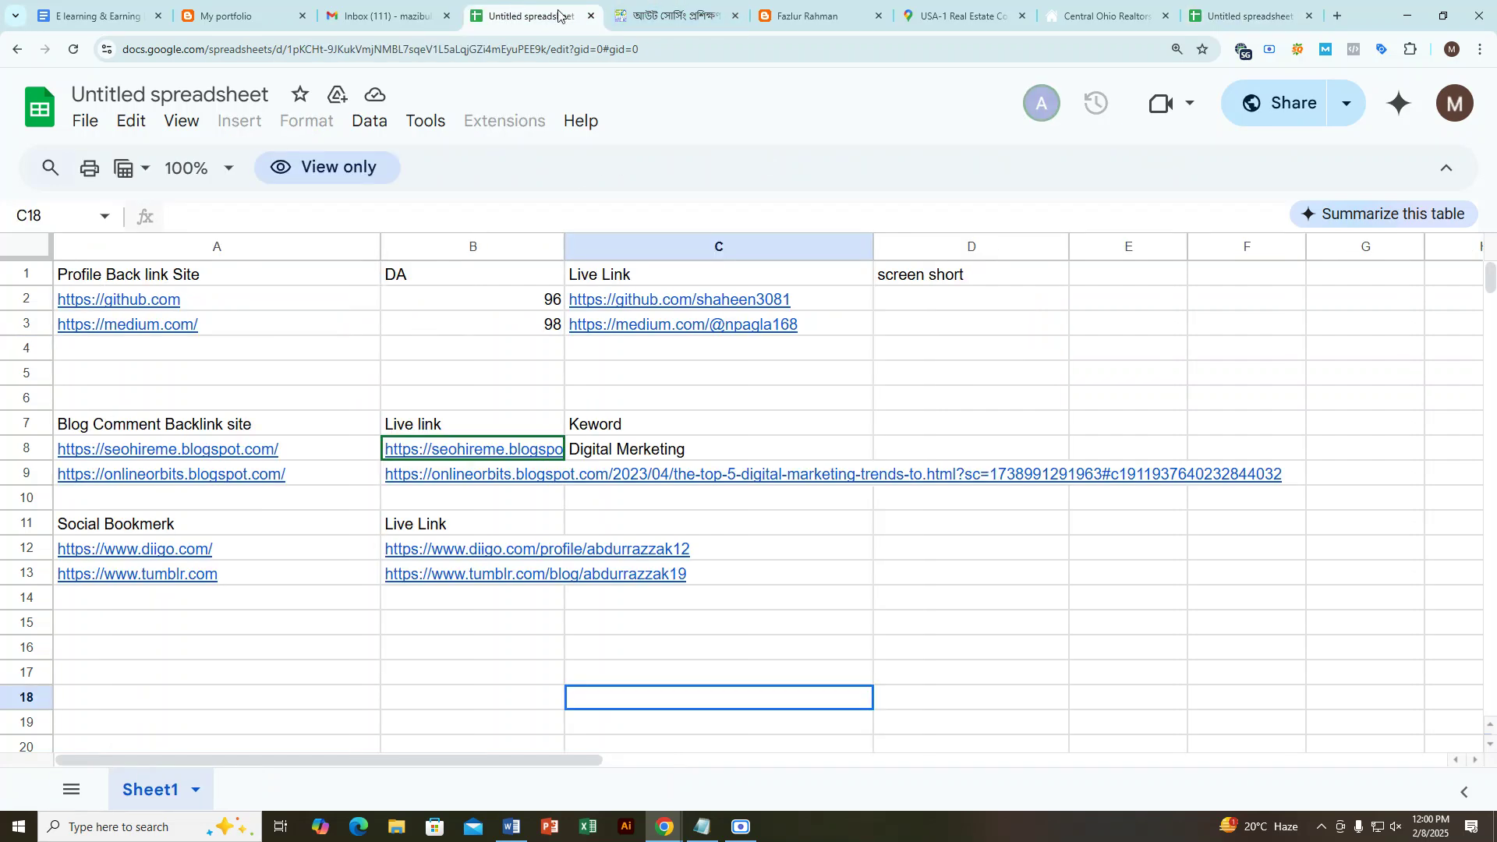
{"action": "left_click", "coordinate": [674, 16]}
{"action": "left_click", "coordinate": [808, 11]}
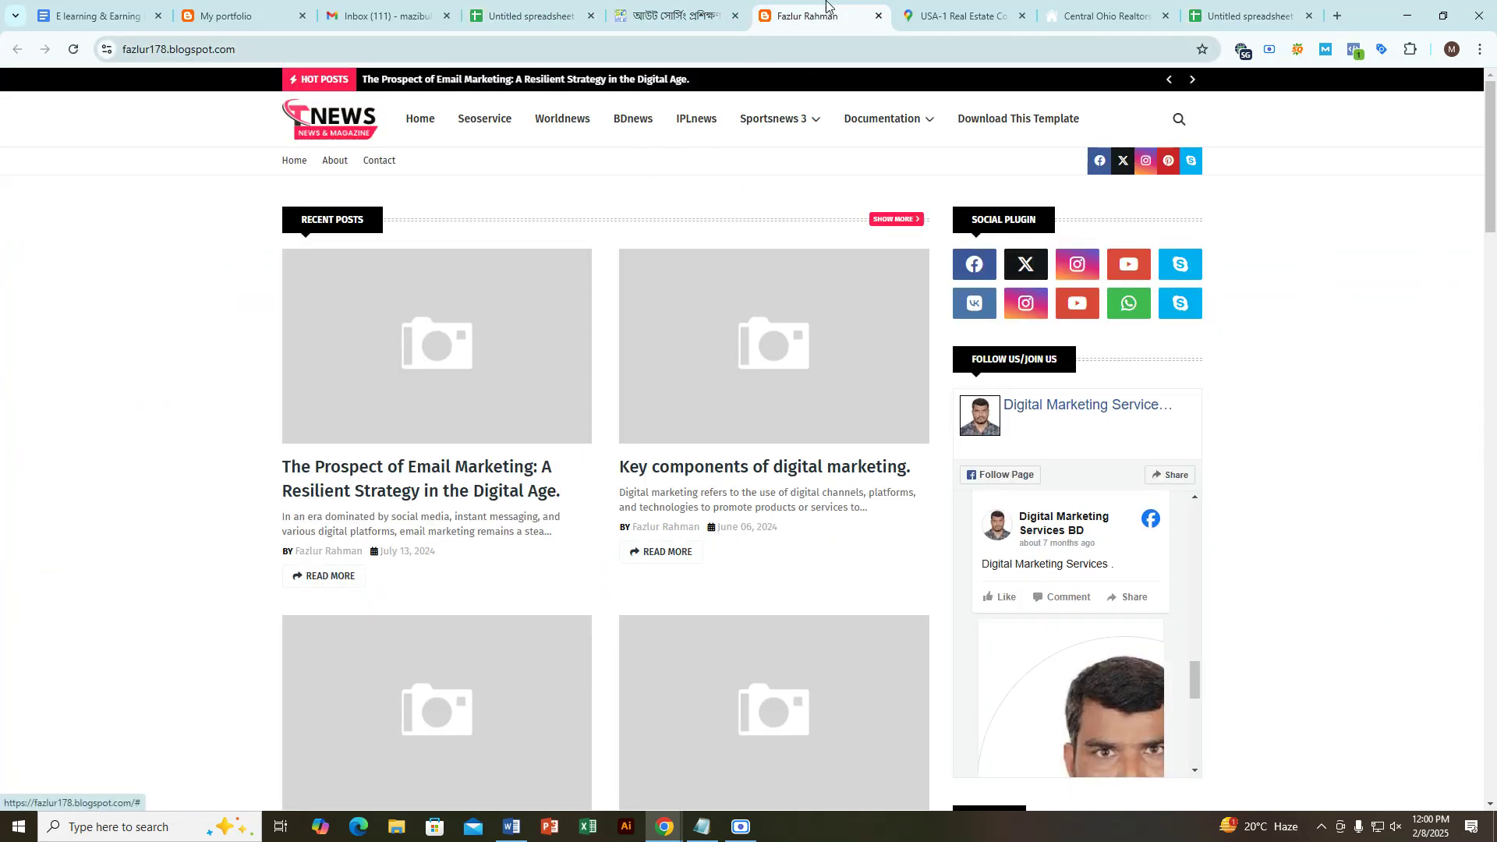
{"action": "left_click", "coordinate": [878, 16]}
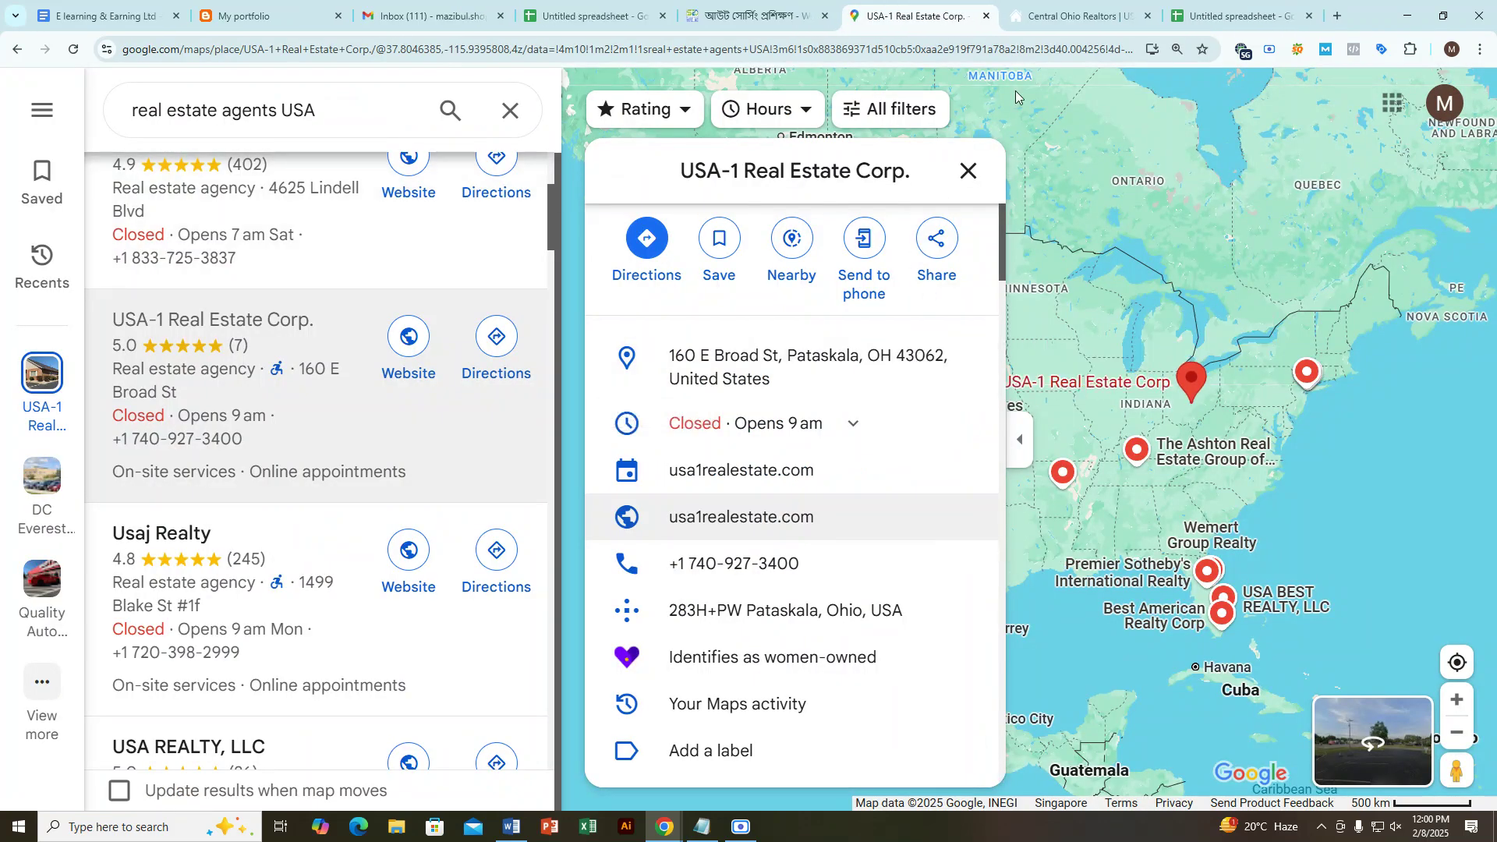
{"action": "left_click_drag", "start_coordinate": [680, 170], "coordinate": [921, 180]}
{"action": "key", "text": "ctrl+c"}
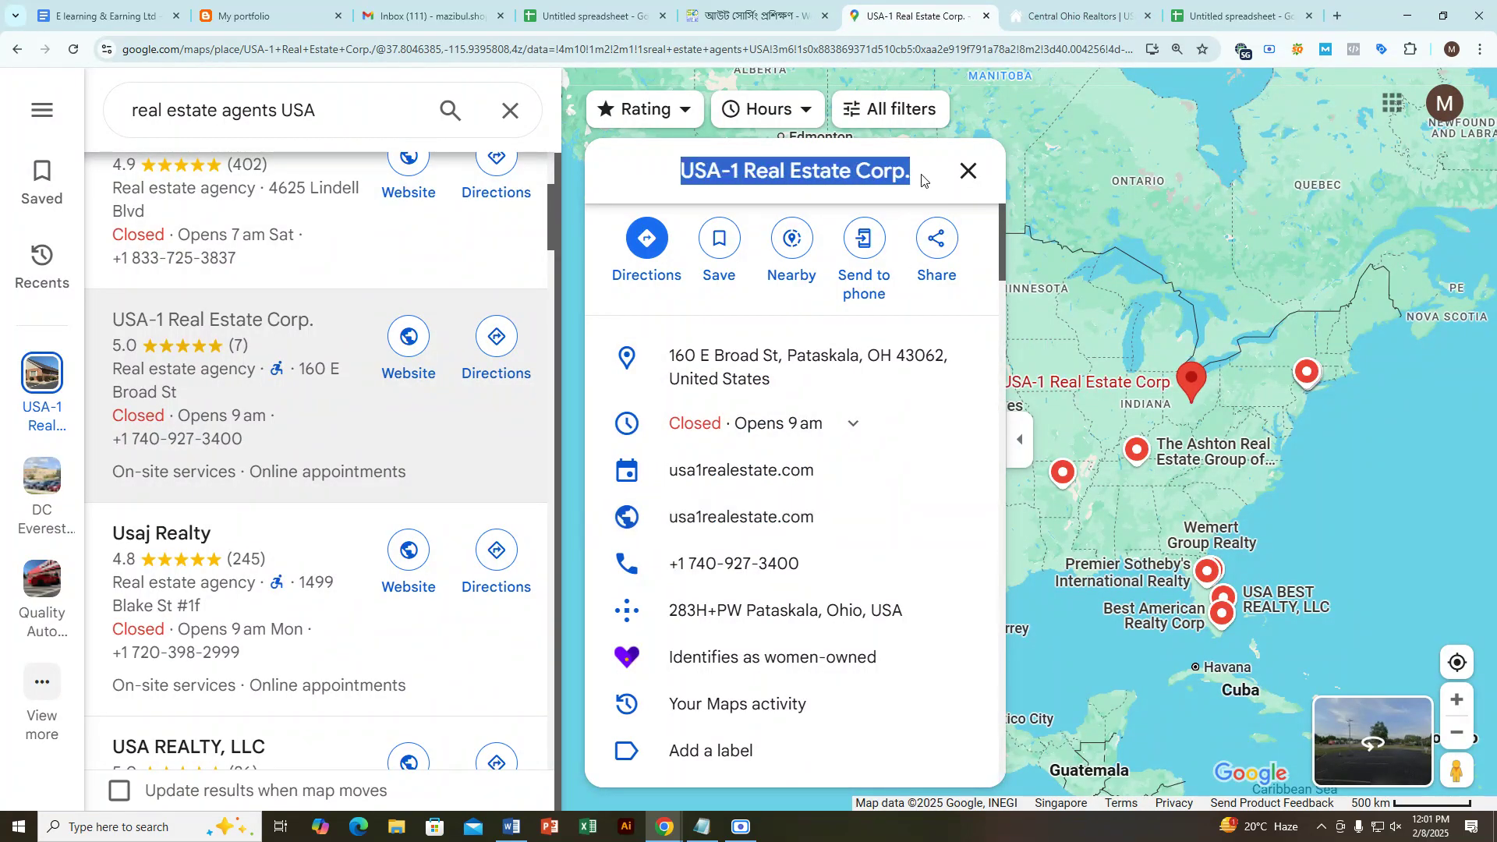
Step: Return to the buyer spreadsheet and insert one empty column before the Country column
{"action": "key", "text": "ctrl+Tab"}
{"action": "key", "text": "ctrl+Tab"}
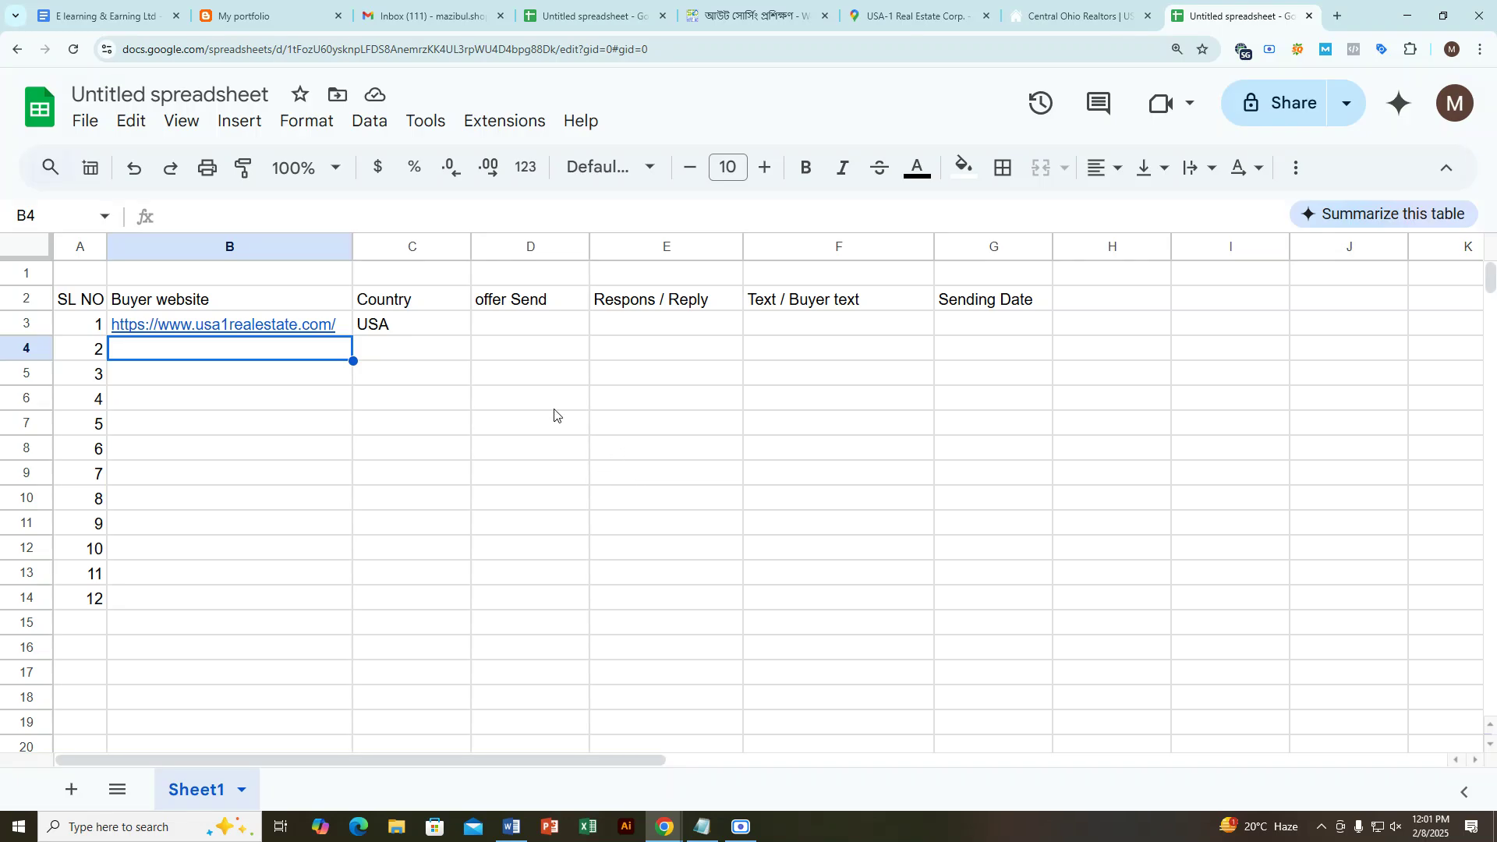
{"action": "left_click", "coordinate": [554, 414]}
{"action": "double_click", "coordinate": [431, 337]}
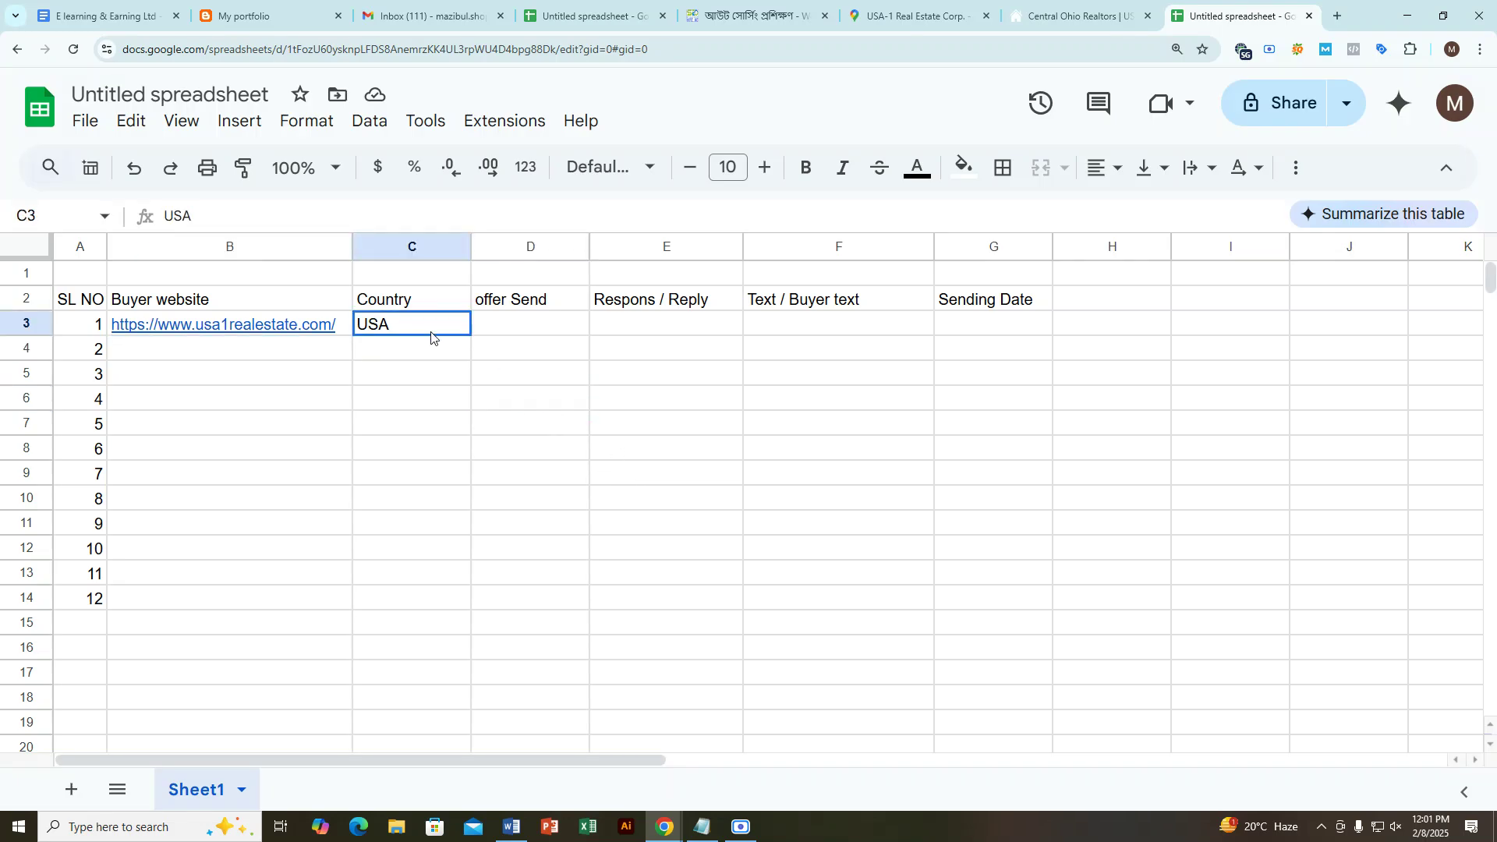
{"action": "left_click", "coordinate": [437, 250]}
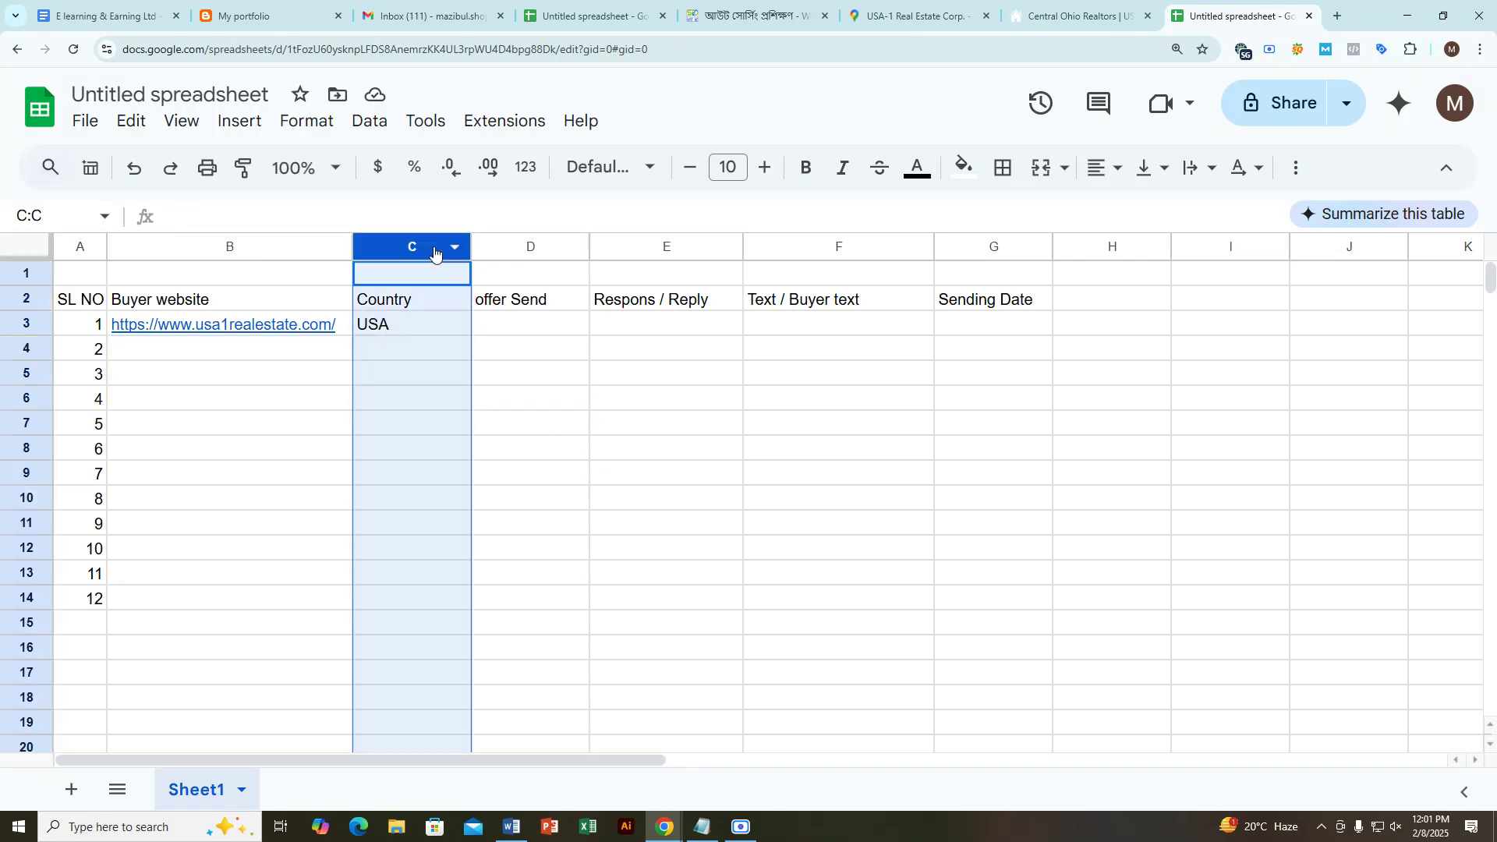
{"action": "right_click", "coordinate": [435, 252]}
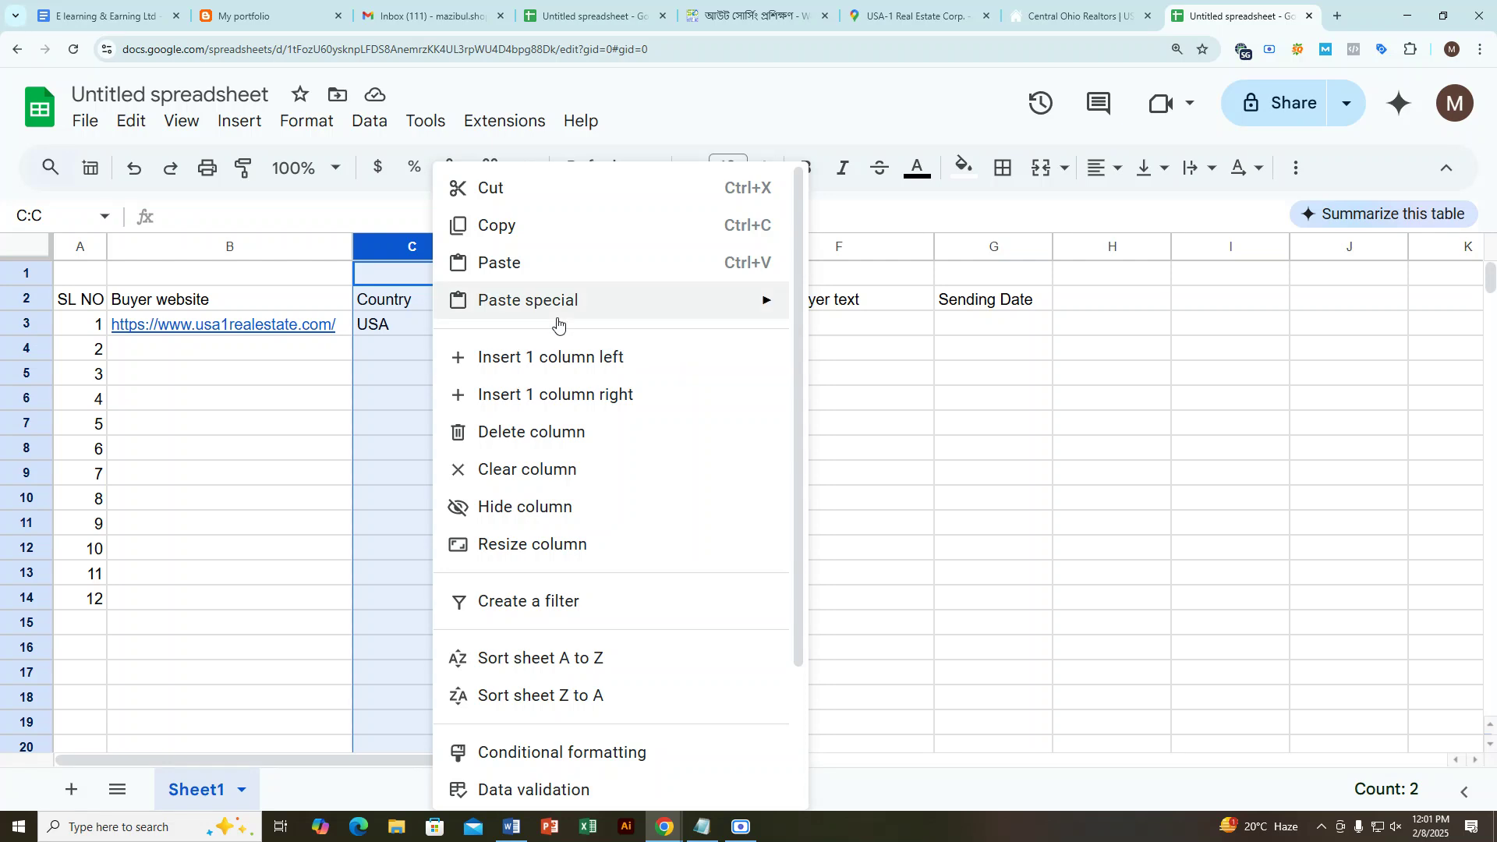
{"action": "left_click", "coordinate": [576, 360]}
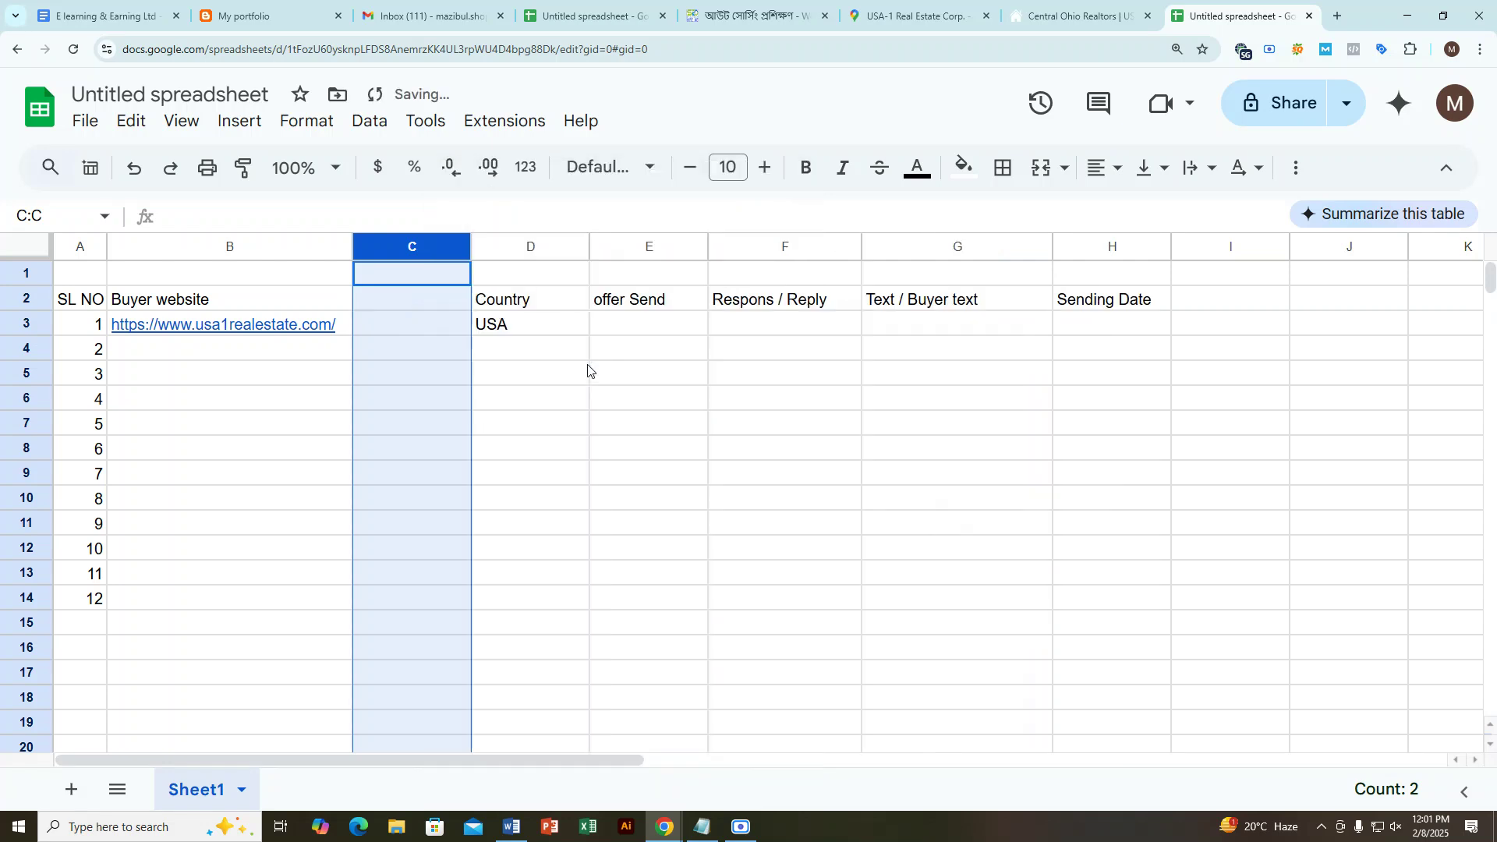
Step: Paste the company name "USA-1 Real Estate Corp." into cell C3 for the first buyer
{"action": "left_click", "coordinate": [457, 375]}
{"action": "double_click", "coordinate": [400, 301]}
{"action": "left_click", "coordinate": [390, 324]}
{"action": "double_click", "coordinate": [390, 325]}
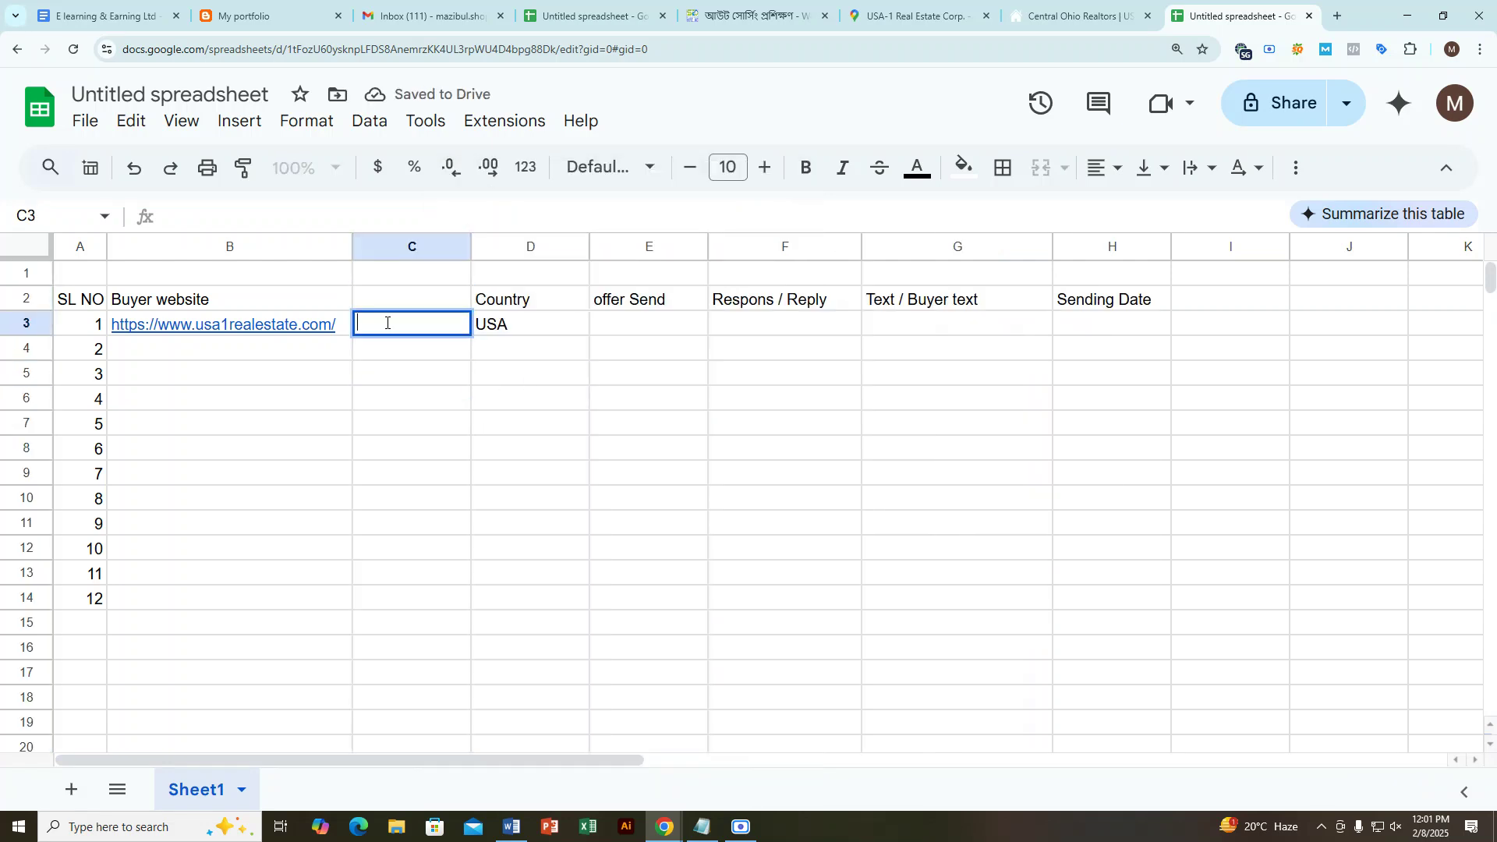
{"action": "key", "text": "ctrl+v"}
{"action": "left_click", "coordinate": [406, 377]}
Step: Enter the header "Company Name" in cell C2 and widen column C slightly
{"action": "double_click", "coordinate": [397, 299]}
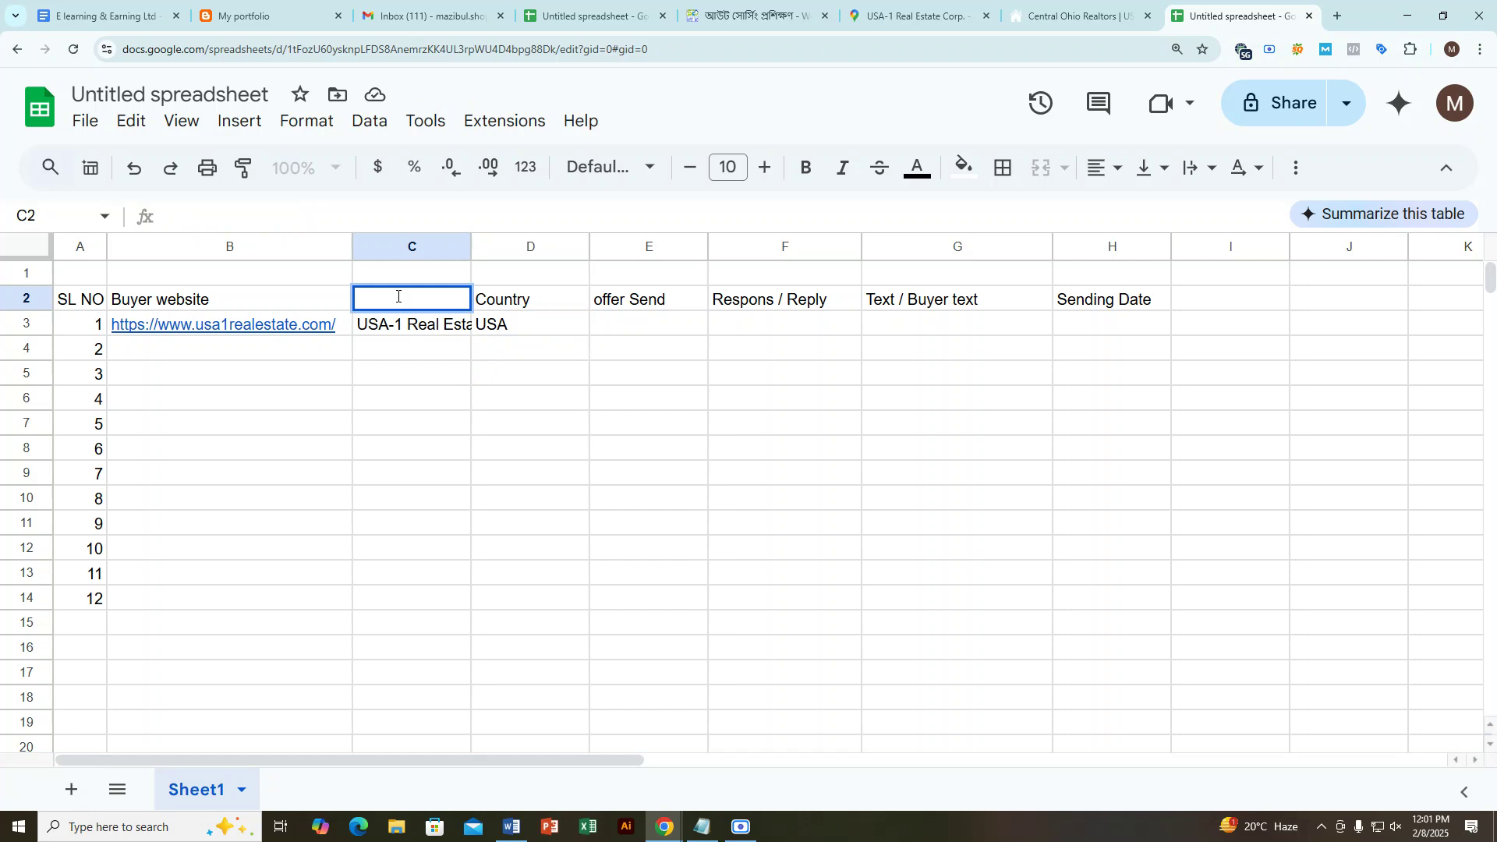
{"action": "type", "text": "Company Name"}
{"action": "left_click", "coordinate": [392, 351]}
{"action": "left_click_drag", "start_coordinate": [472, 244], "coordinate": [495, 244]}
{"action": "left_click", "coordinate": [576, 379]}
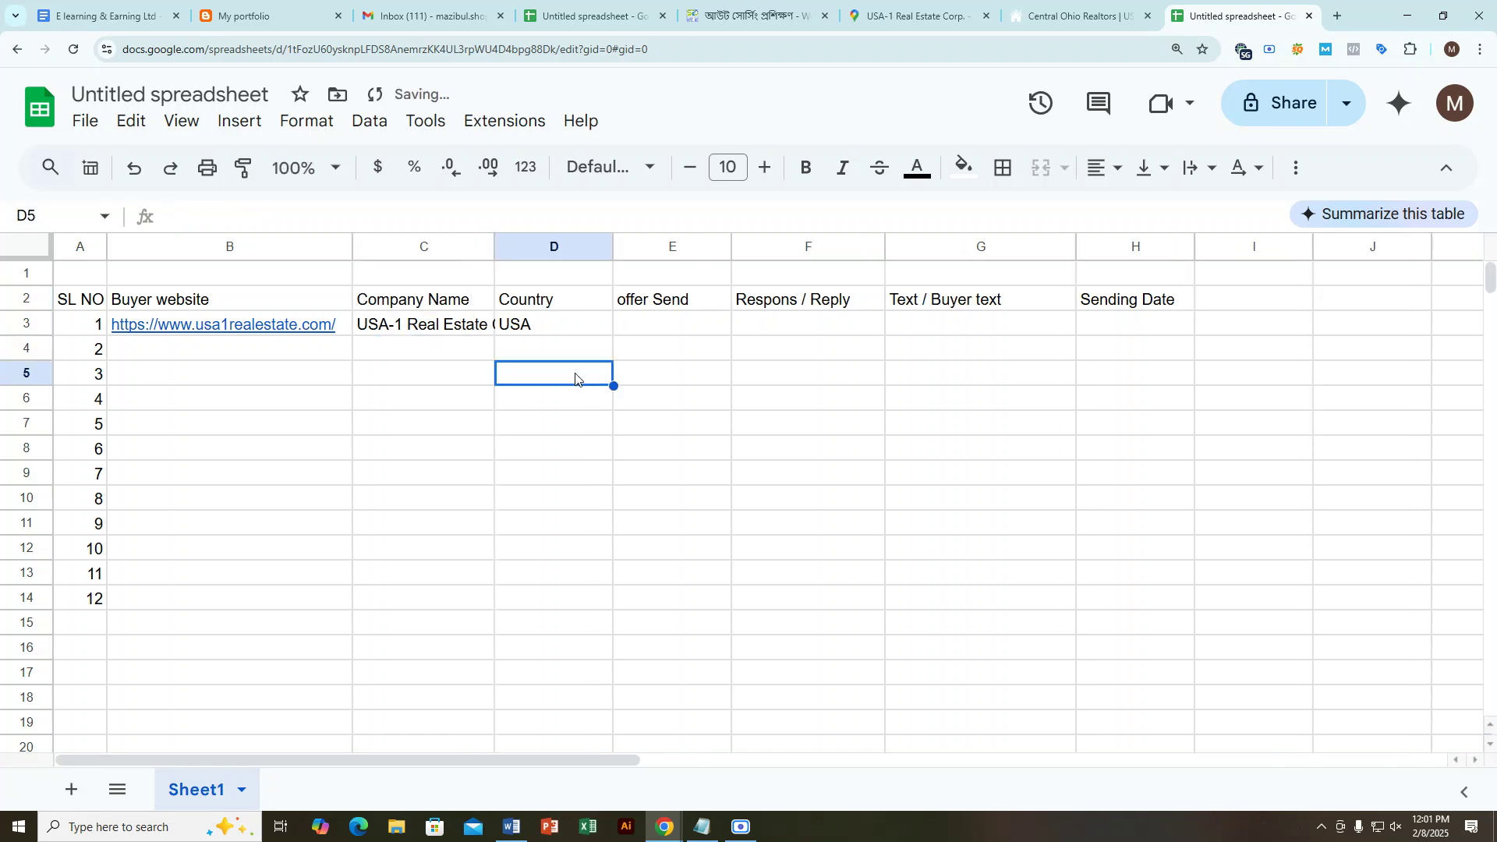
{"action": "left_click", "coordinate": [682, 327]}
{"action": "left_click", "coordinate": [794, 327]}
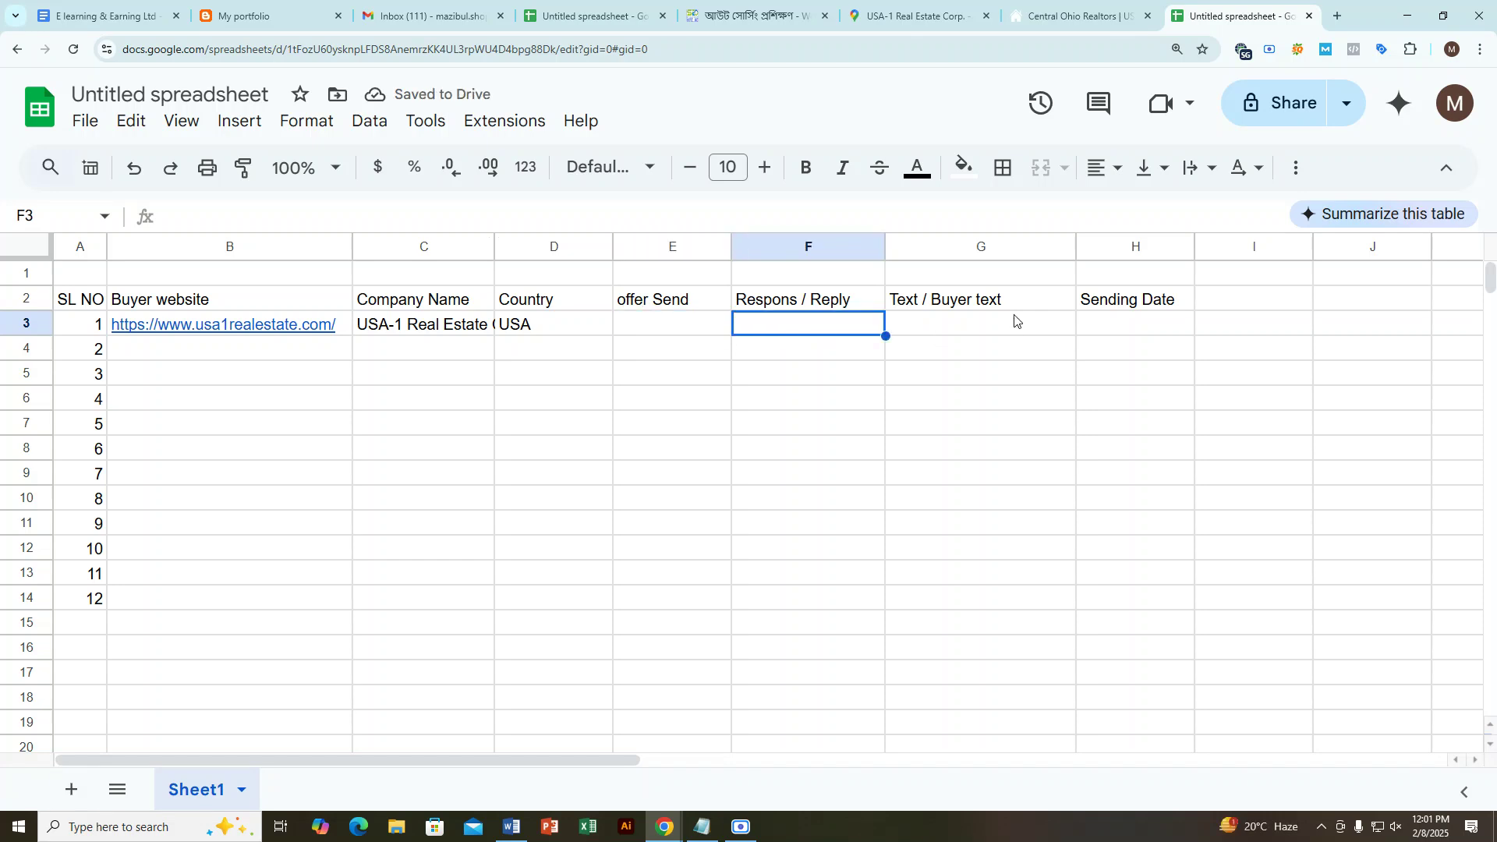
{"action": "left_click", "coordinate": [1013, 324]}
{"action": "left_click", "coordinate": [1163, 326]}
{"action": "left_click", "coordinate": [430, 331]}
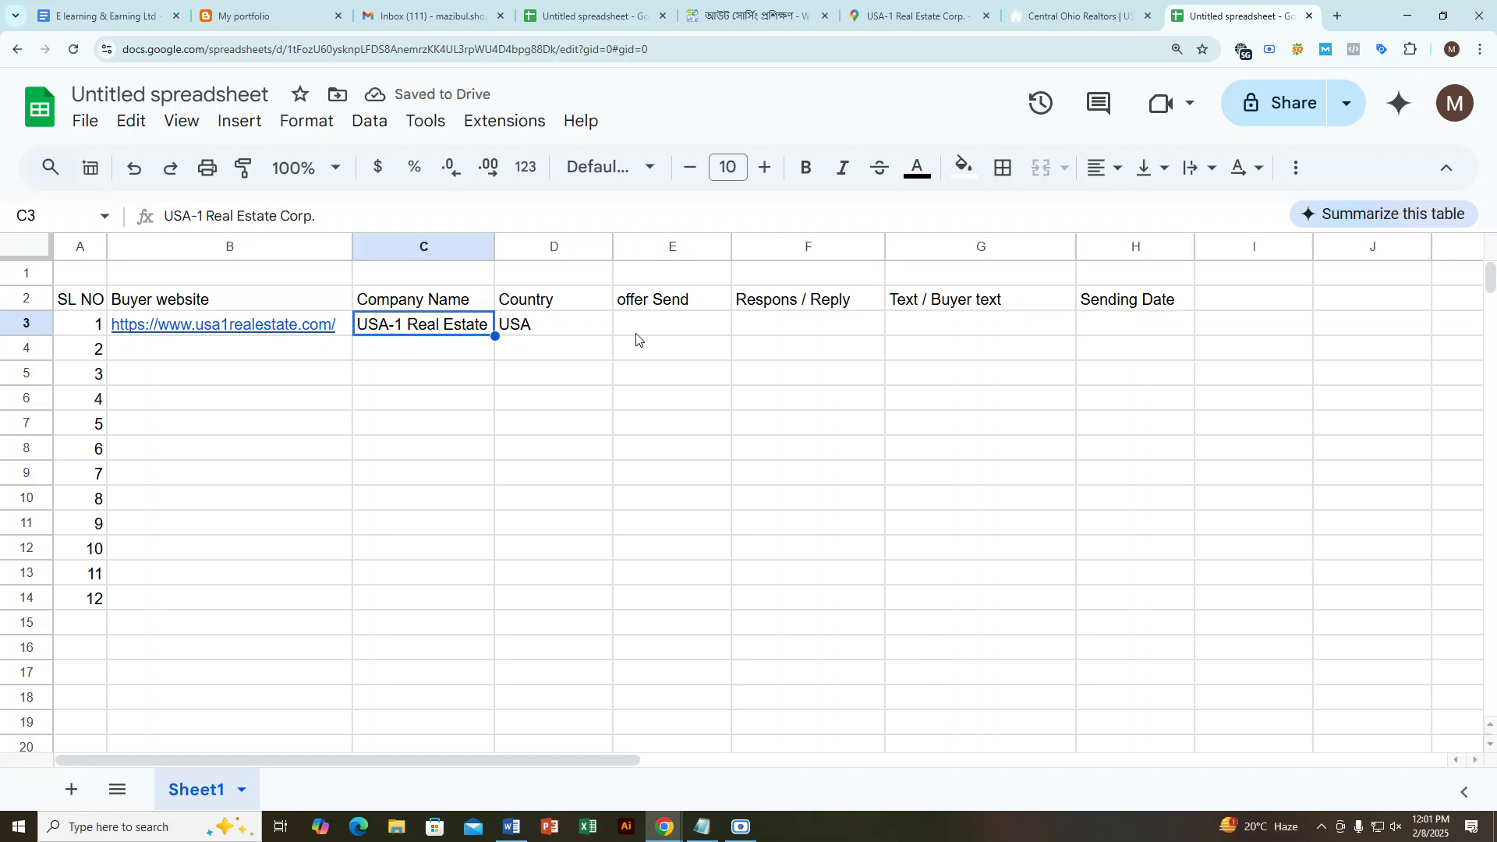
{"action": "left_click", "coordinate": [657, 331]}
Step: Copy the phone number from the USA-1 Real Estate Corp. listing on Google Maps
{"action": "left_click", "coordinate": [1101, 4]}
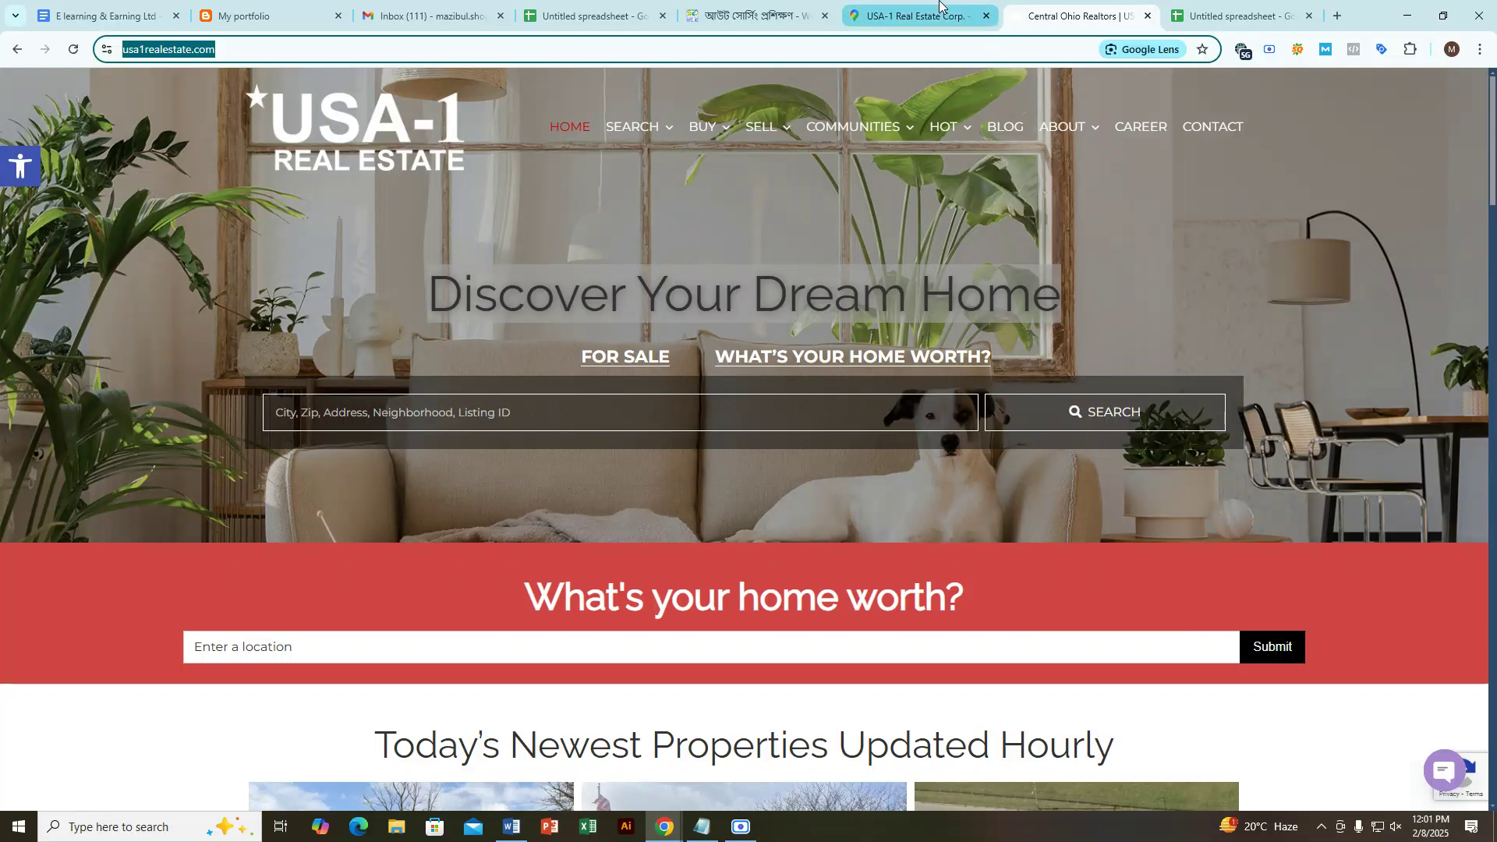
{"action": "left_click", "coordinate": [916, 16]}
{"action": "scroll", "coordinate": [764, 419], "scroll_direction": "down", "scroll_amount": 2}
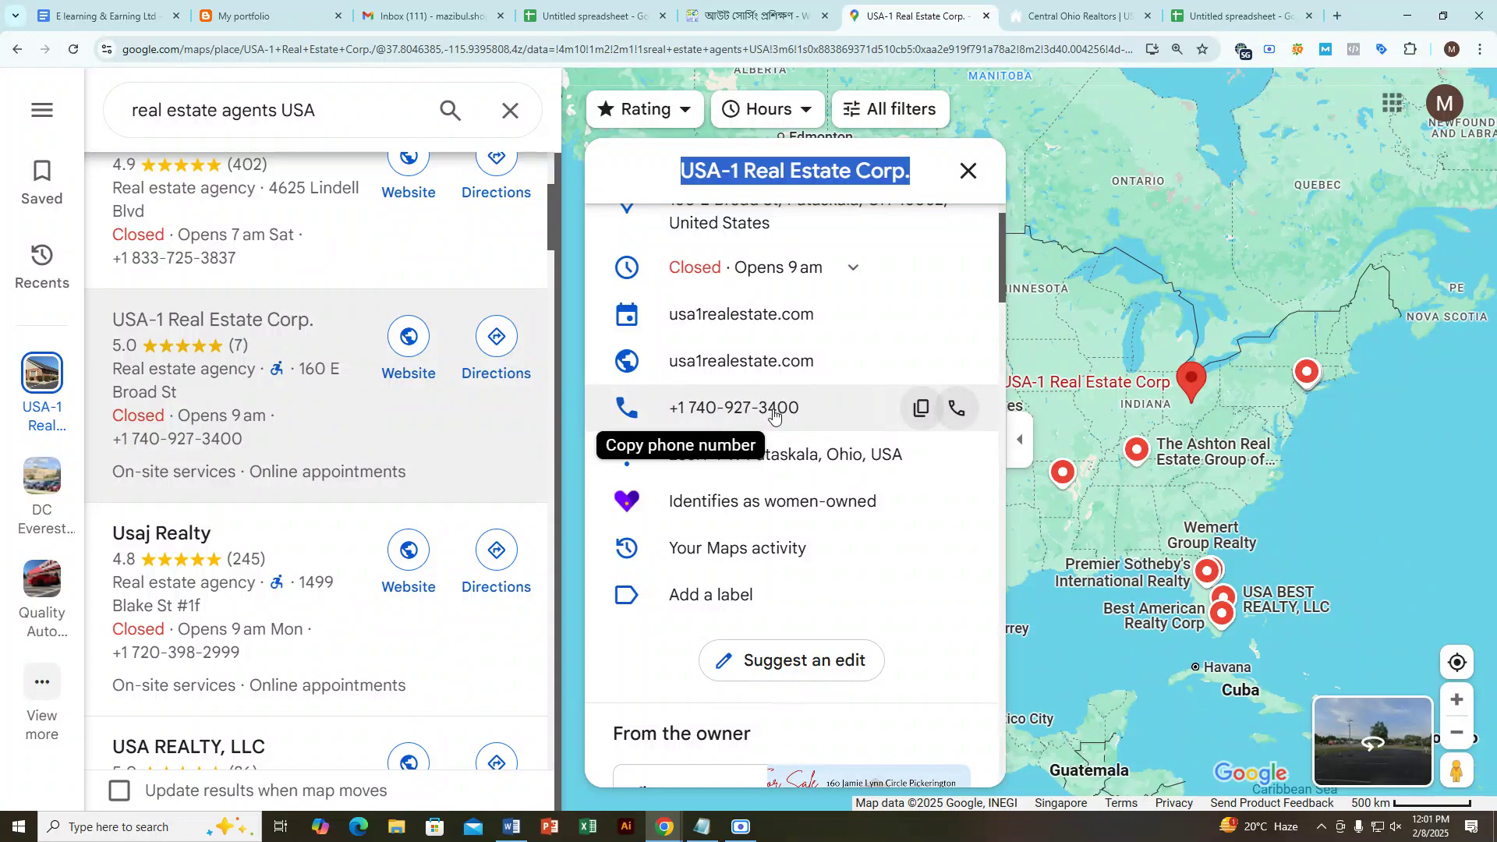
{"action": "left_click", "coordinate": [921, 408]}
Step: Return to the buyer spreadsheet and enter the header "Social link" in cell I2
{"action": "left_click", "coordinate": [1226, 14]}
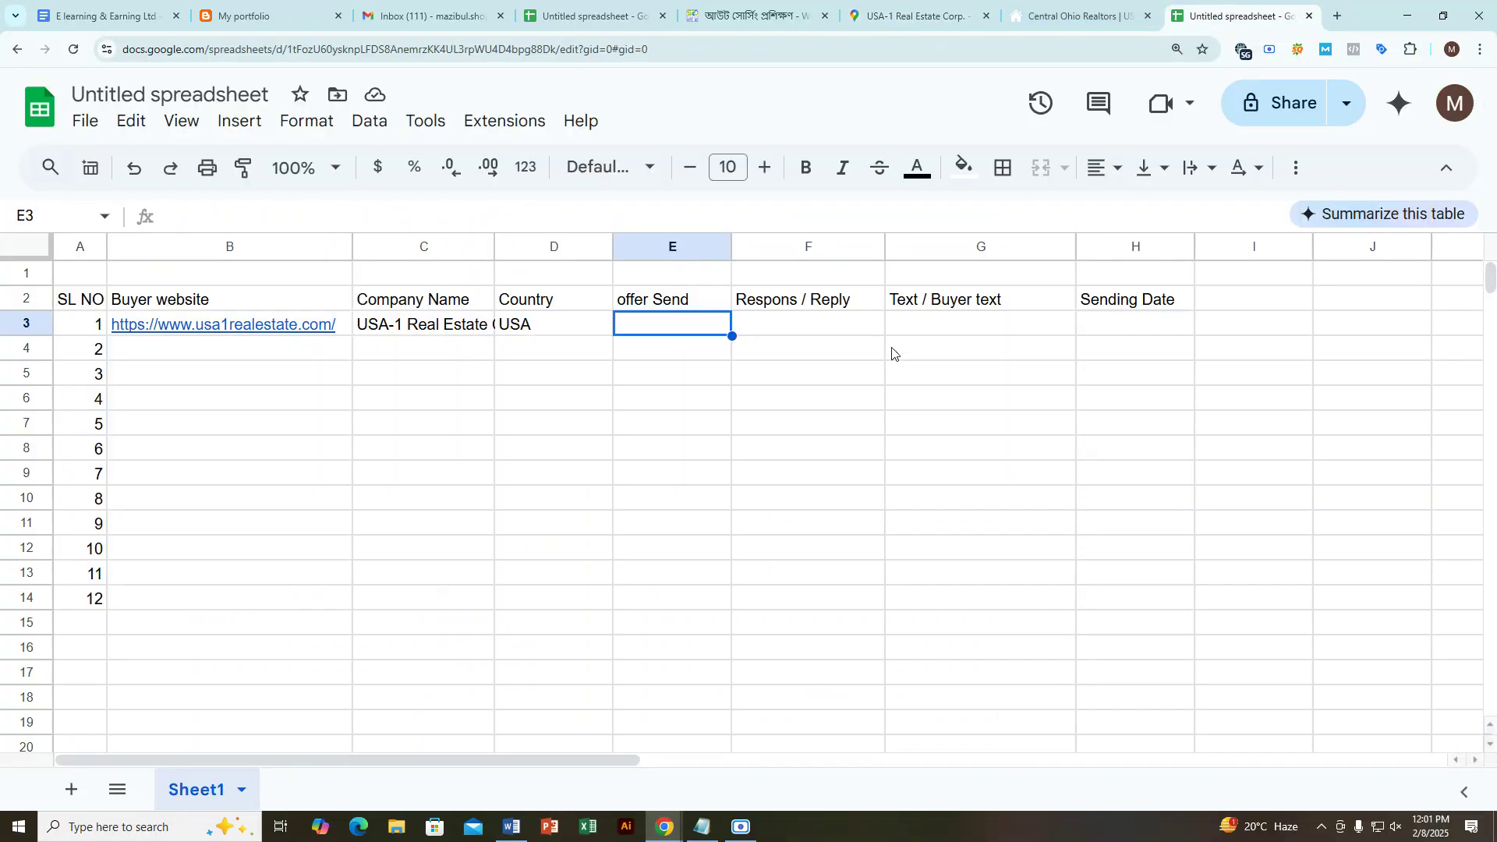
{"action": "left_click", "coordinate": [1224, 304]}
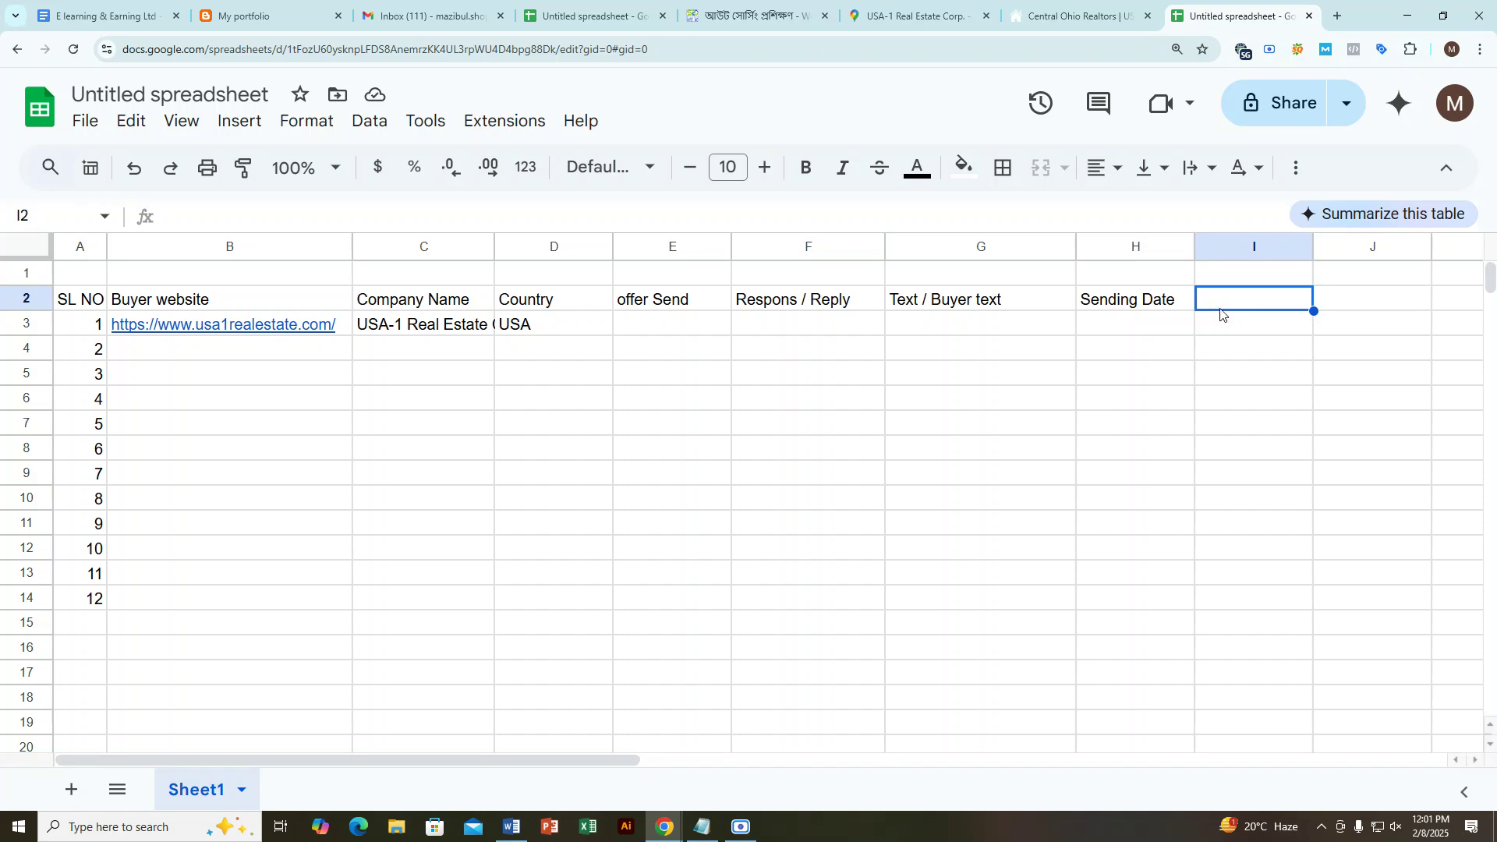
{"action": "type", "text": "So"}
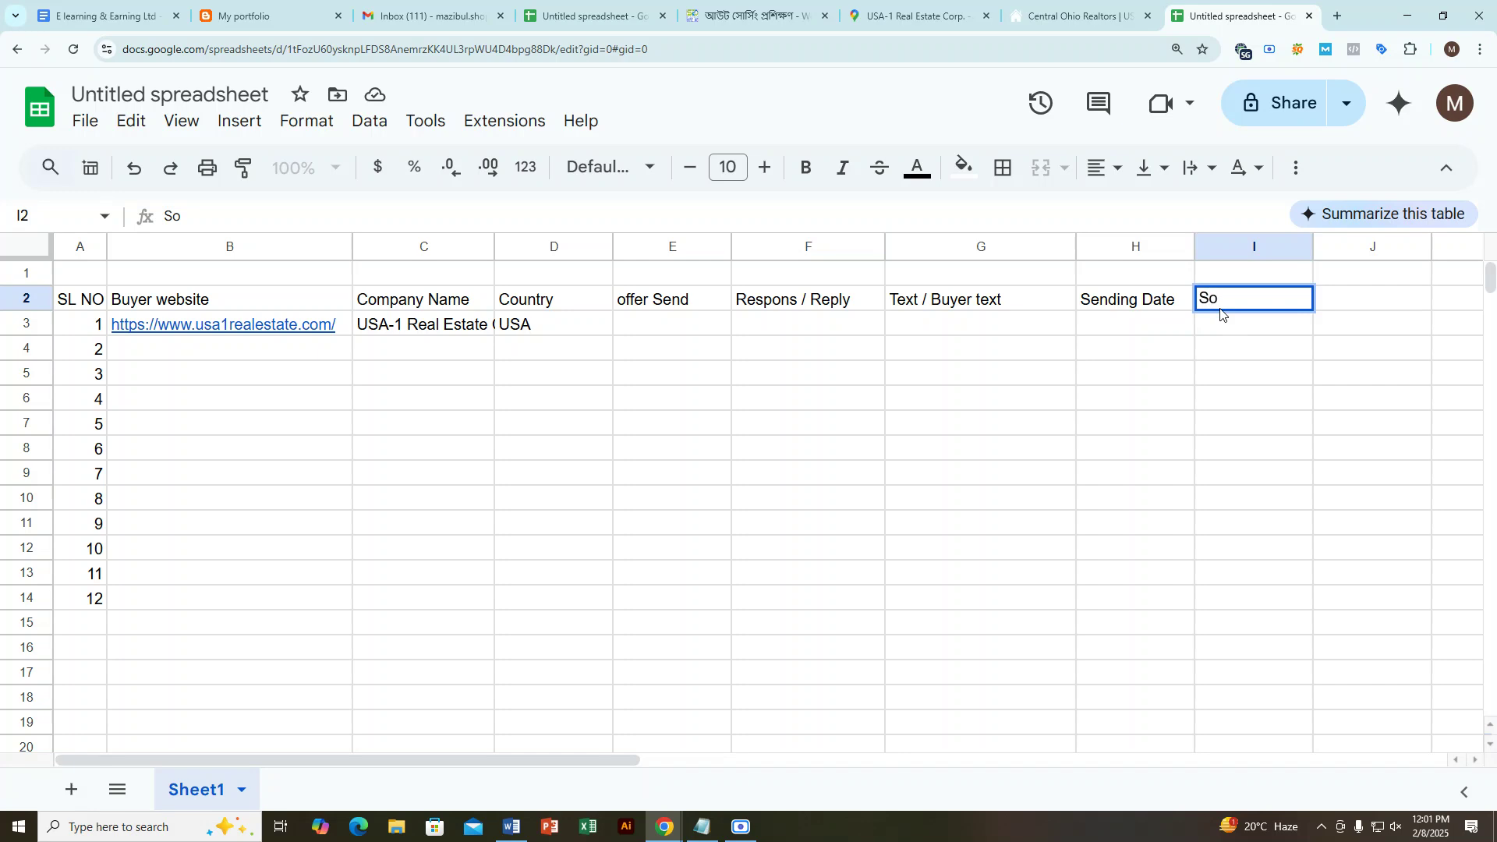
{"action": "type", "text": "cial link"}
{"action": "left_click", "coordinate": [1240, 329]}
Step: Extend the header in cell I2 to "Social link / FB"
{"action": "left_click", "coordinate": [1256, 301]}
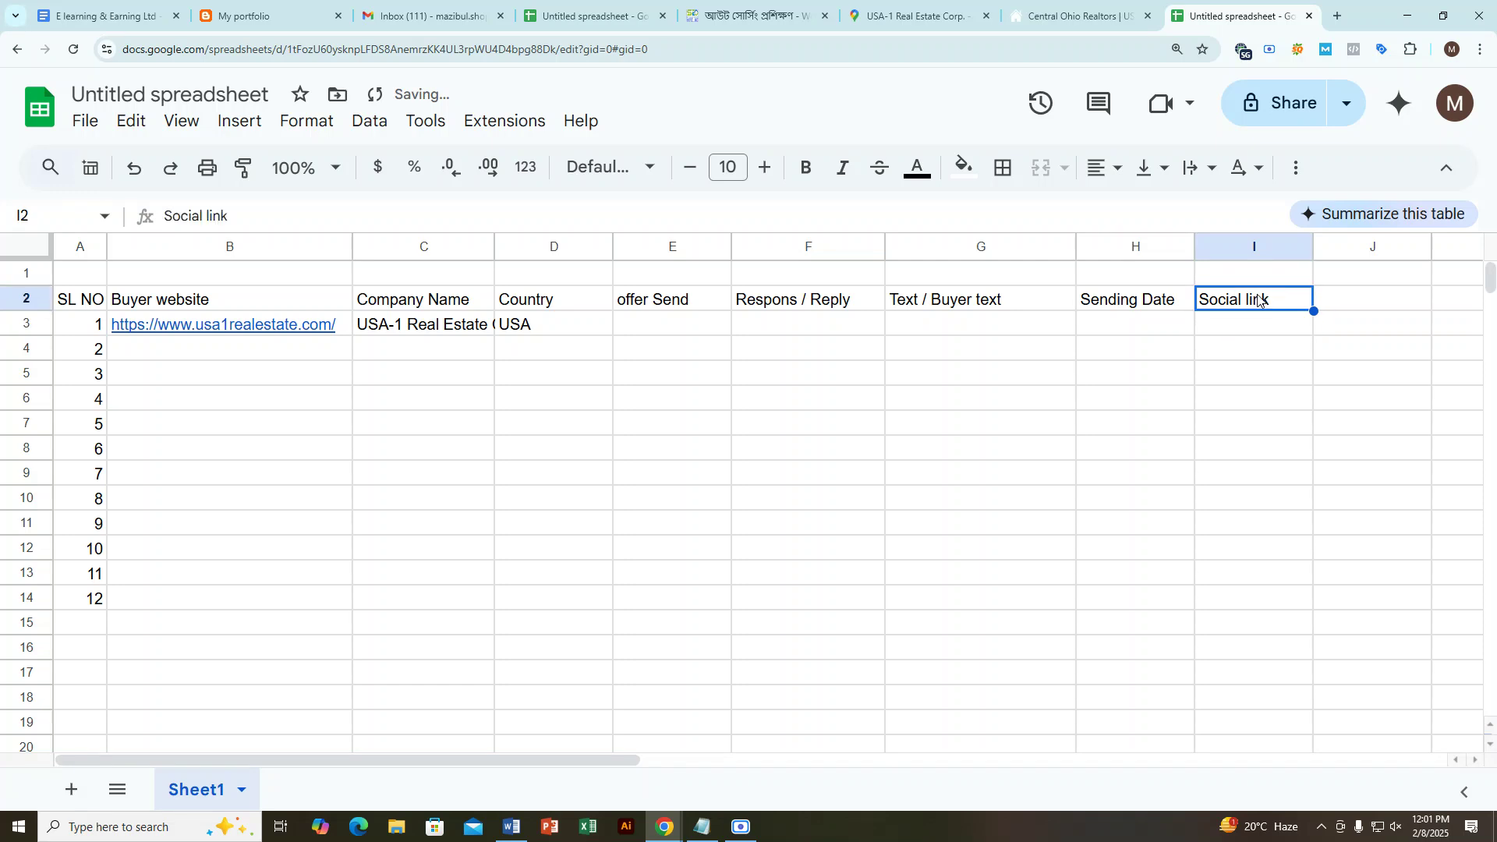
{"action": "double_click", "coordinate": [1275, 298]}
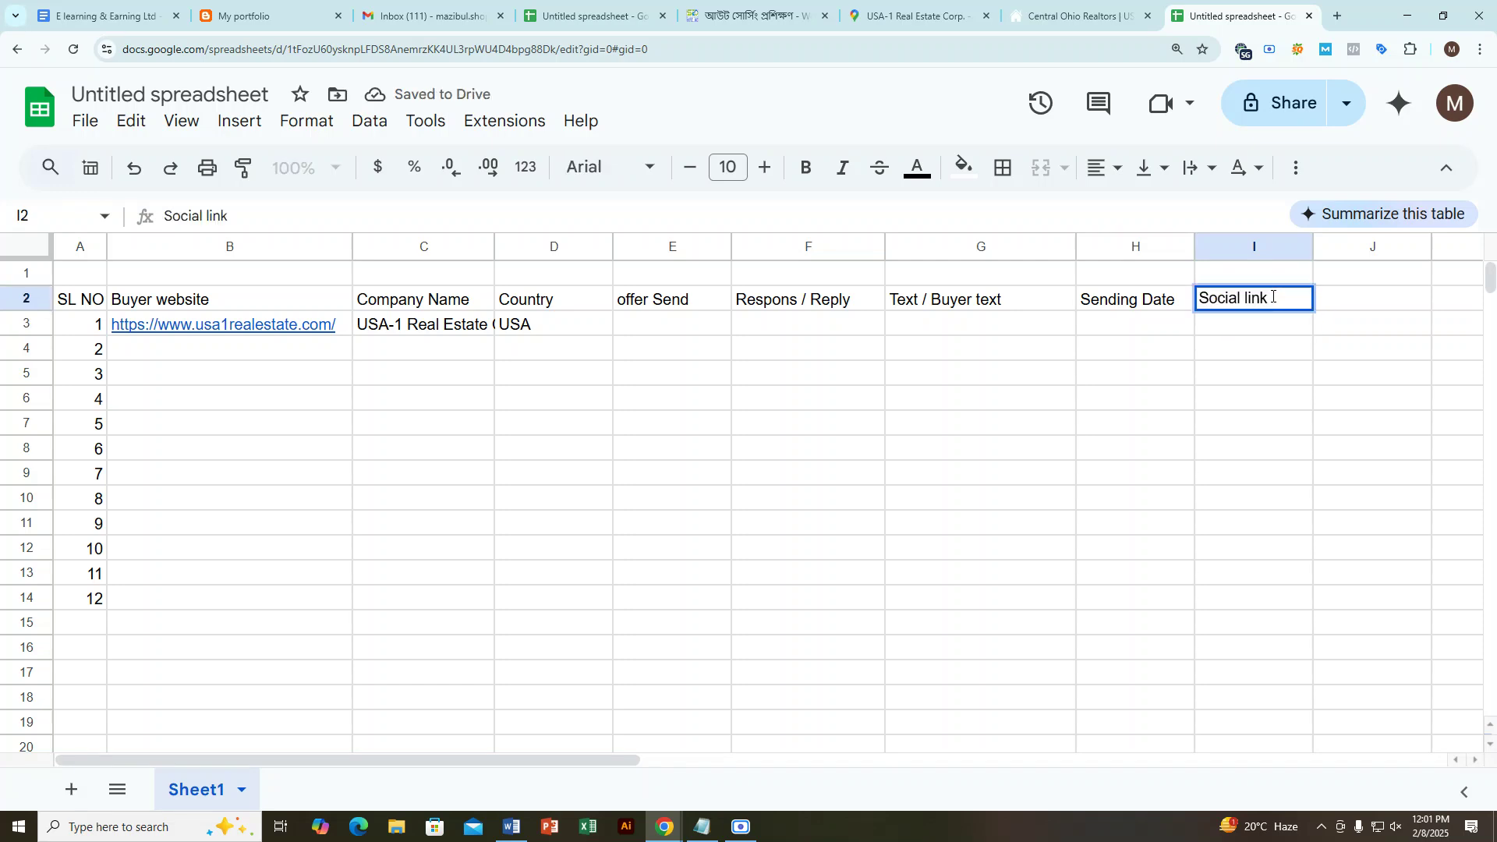
{"action": "type", "text": "FB"}
{"action": "left_click", "coordinate": [1270, 304]}
{"action": "type", "text": "?"}
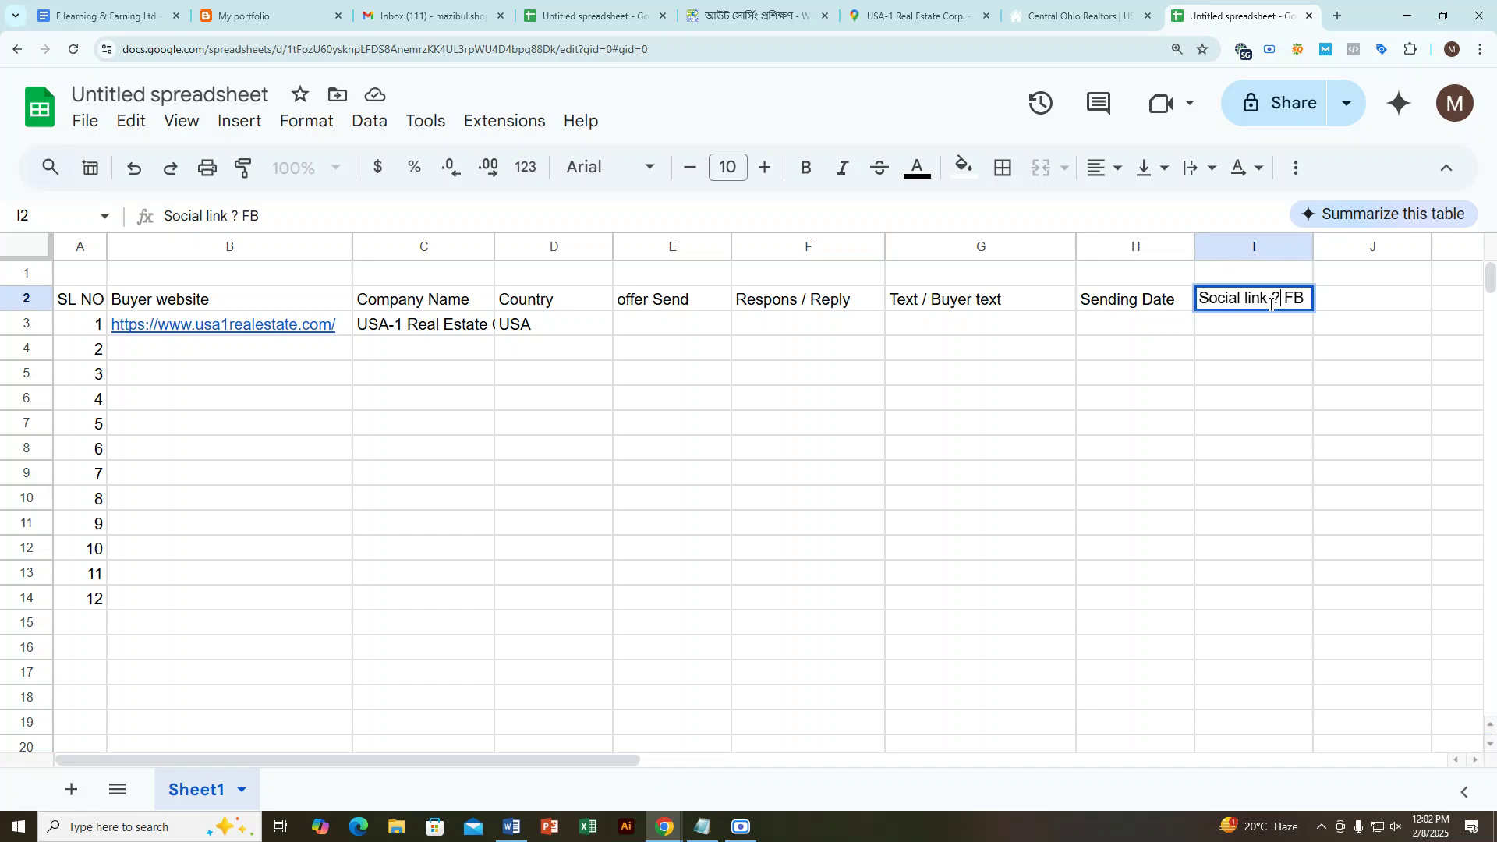
{"action": "key", "text": "BackSpace"}
{"action": "type", "text": "/"}
{"action": "left_click", "coordinate": [1239, 327]}
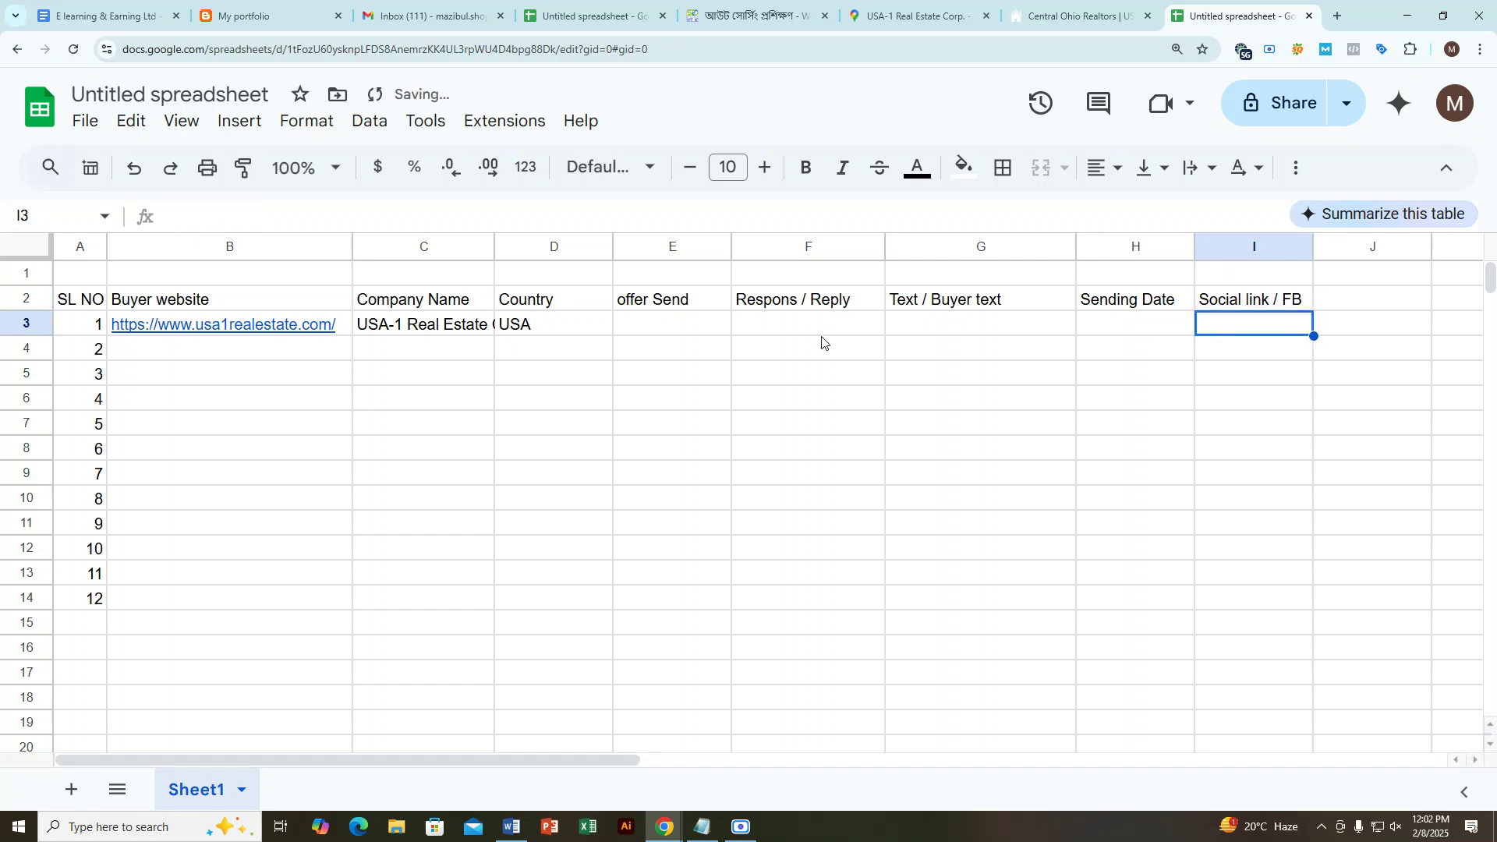
{"action": "left_click", "coordinate": [741, 330]}
{"action": "left_click", "coordinate": [956, 329]}
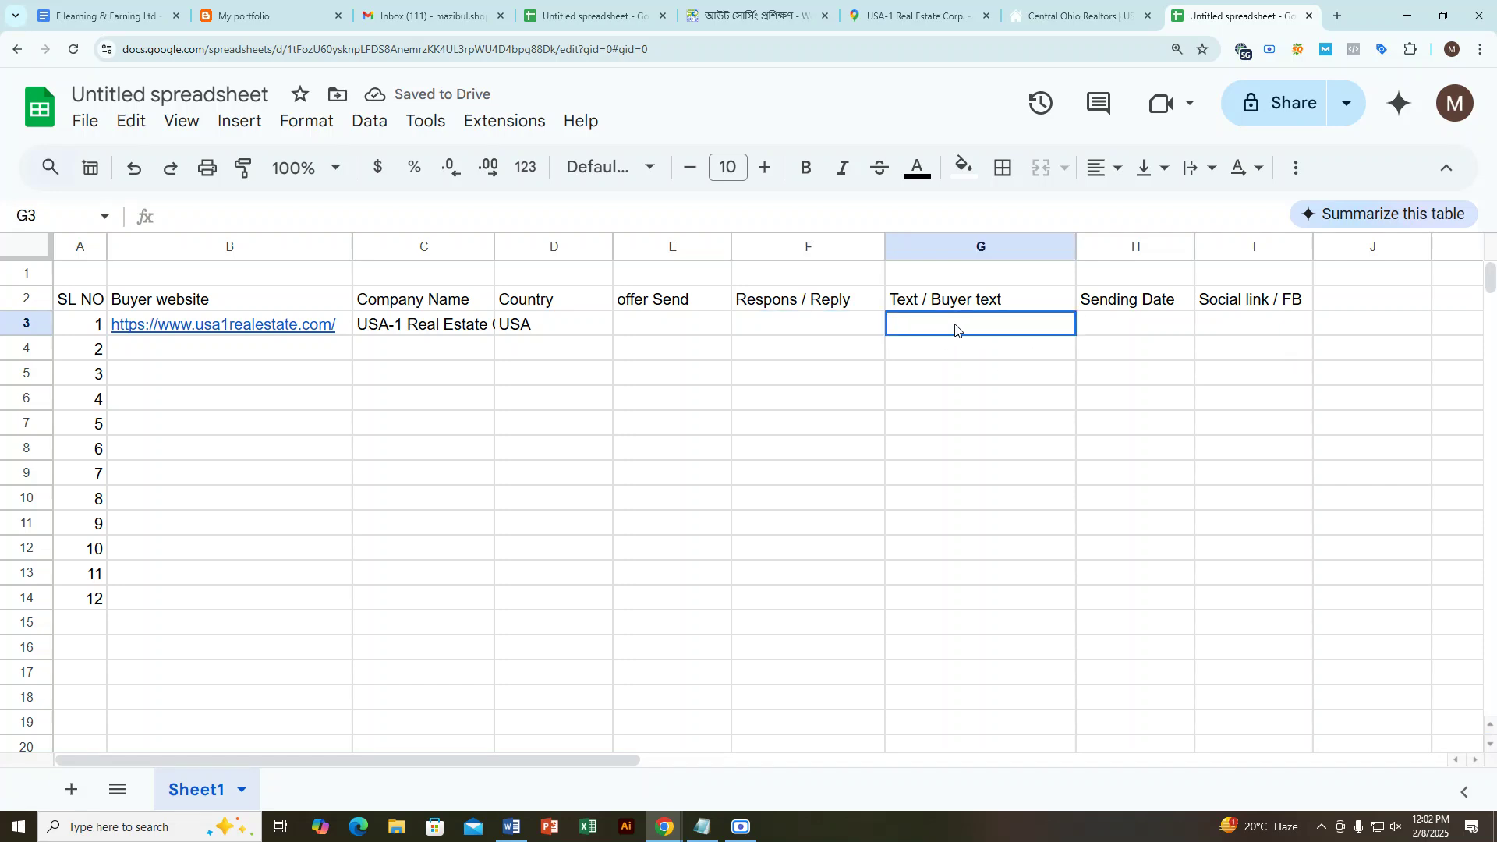
{"action": "left_click", "coordinate": [1278, 328]}
Step: Enter the header "Email" in cell J2
{"action": "left_click", "coordinate": [1320, 304]}
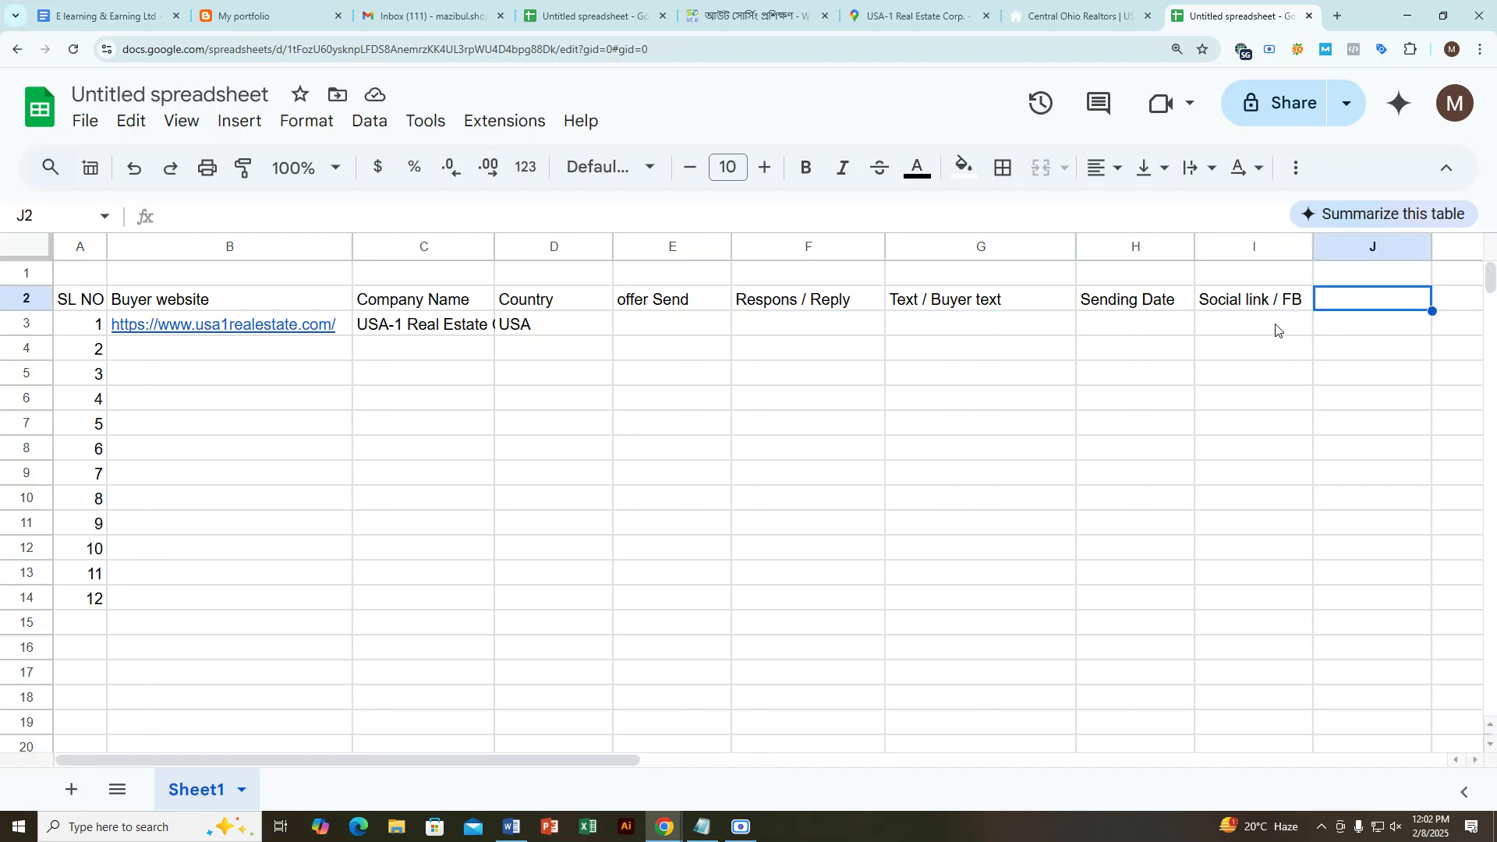
{"action": "left_click", "coordinate": [1272, 327]}
{"action": "left_click", "coordinate": [1347, 308]}
{"action": "type", "text": "Email"}
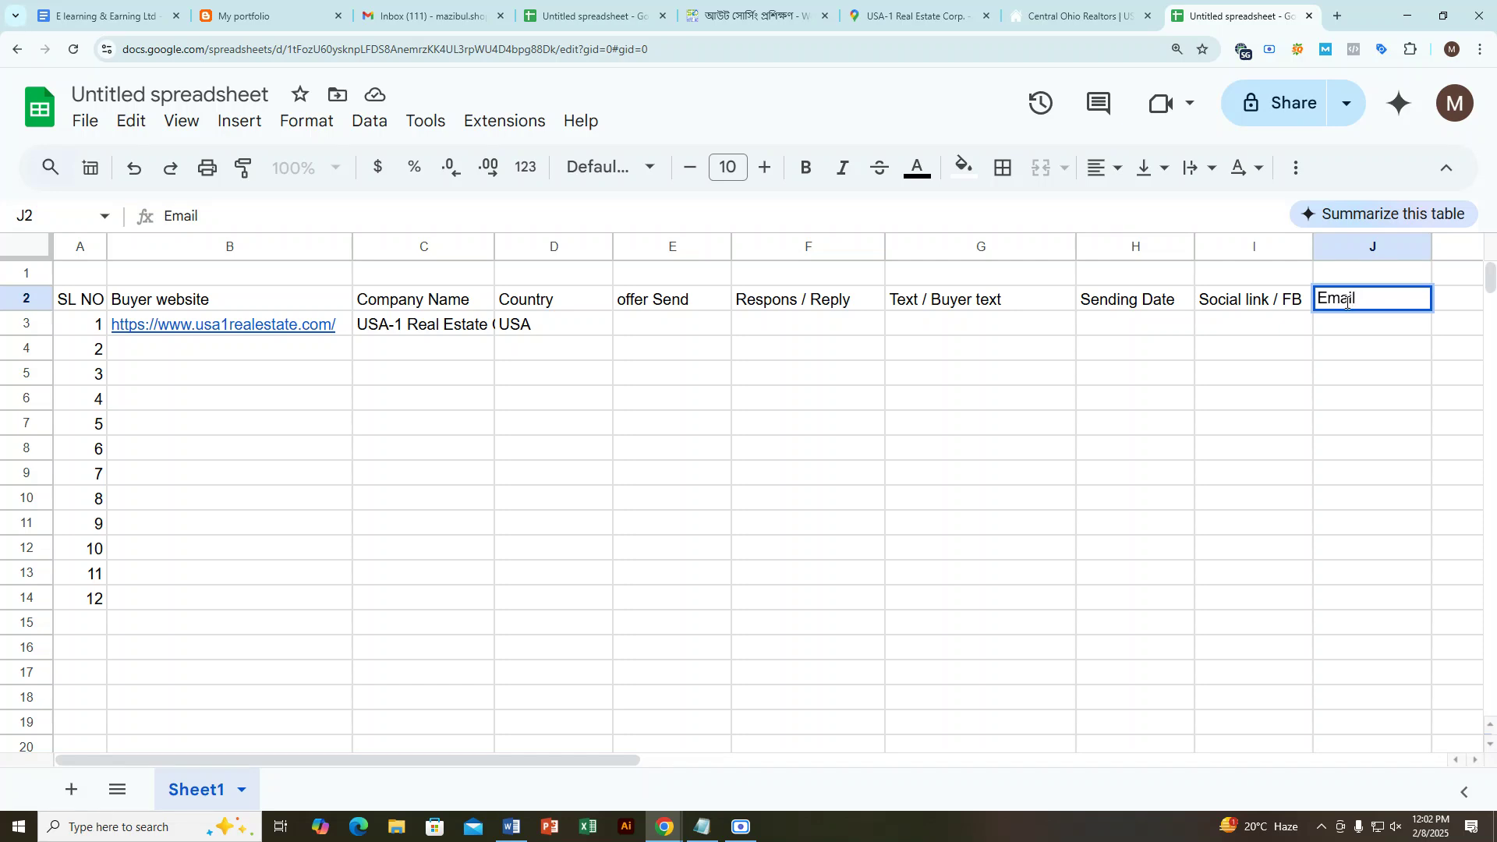
{"action": "key", "text": "Return"}
{"action": "left_click", "coordinate": [1257, 334]}
{"action": "left_click", "coordinate": [1359, 330]}
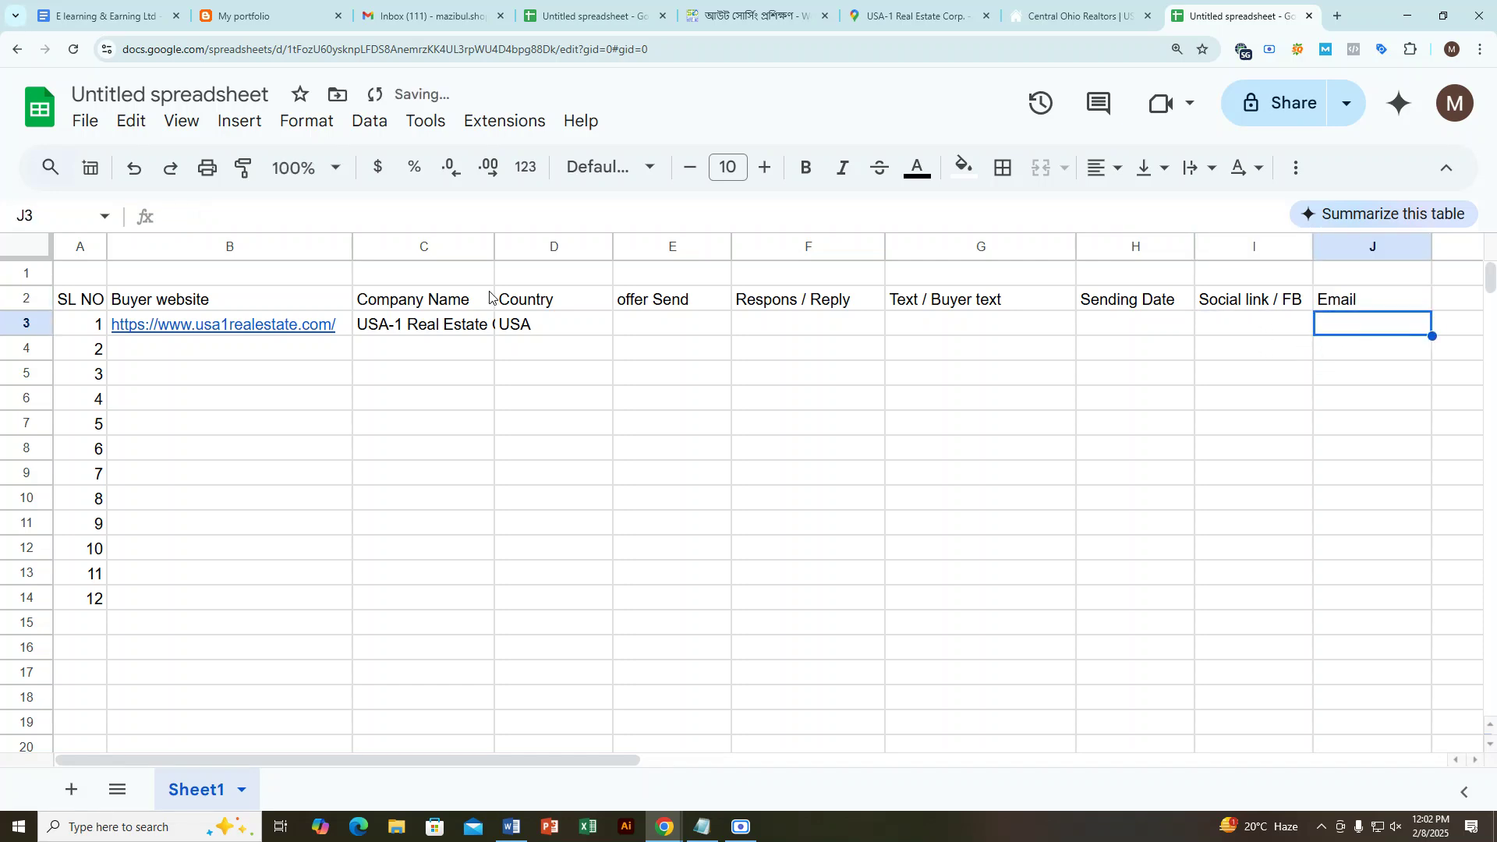
Step: Check the usa1realestate.com website for a Meta Pixel with Meta Pixel Helper
{"action": "left_click", "coordinate": [913, 16]}
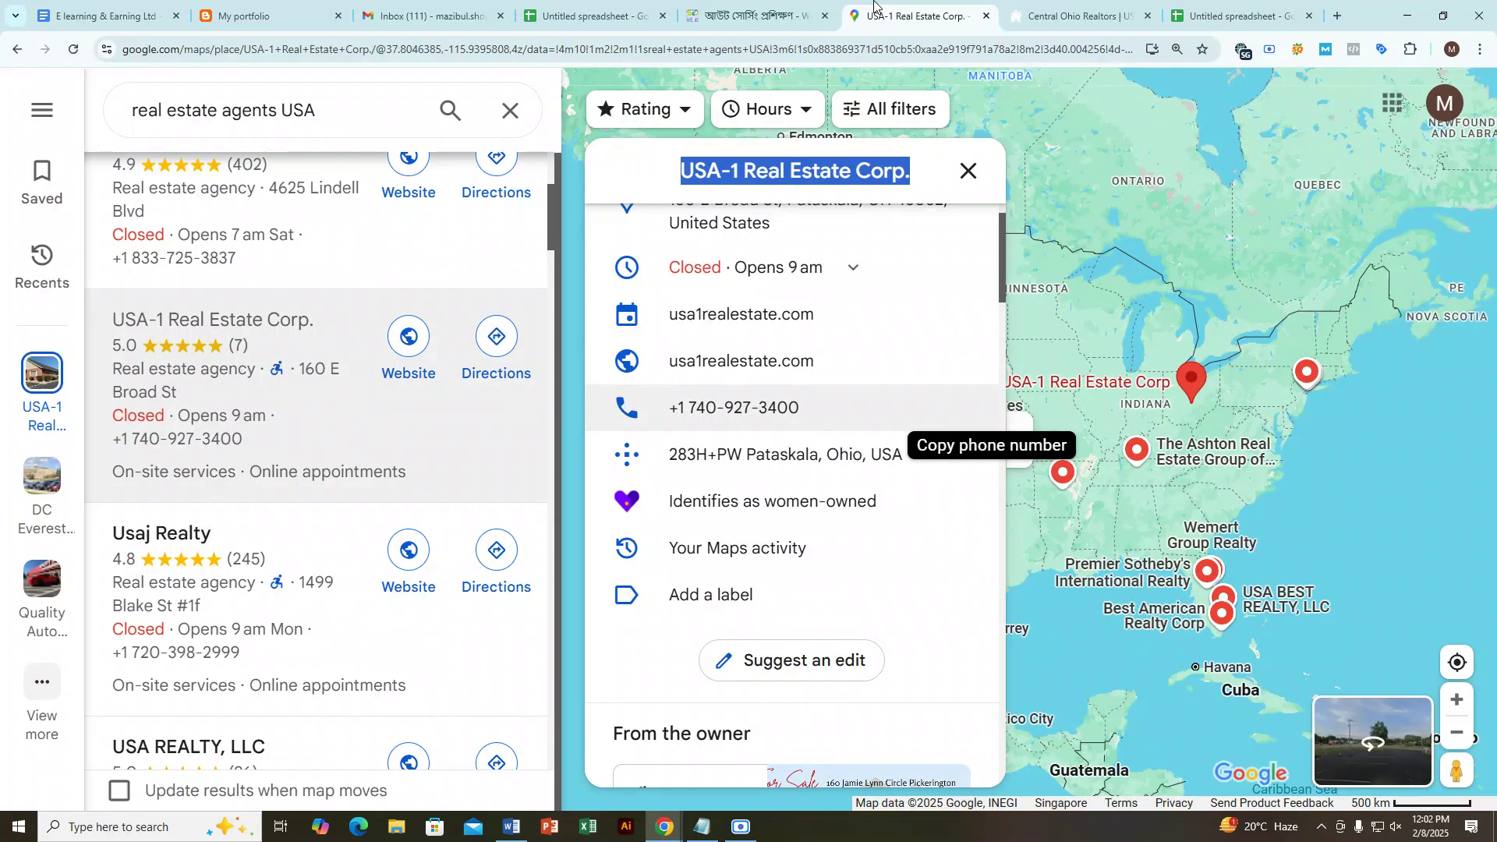
{"action": "left_click", "coordinate": [1045, 5]}
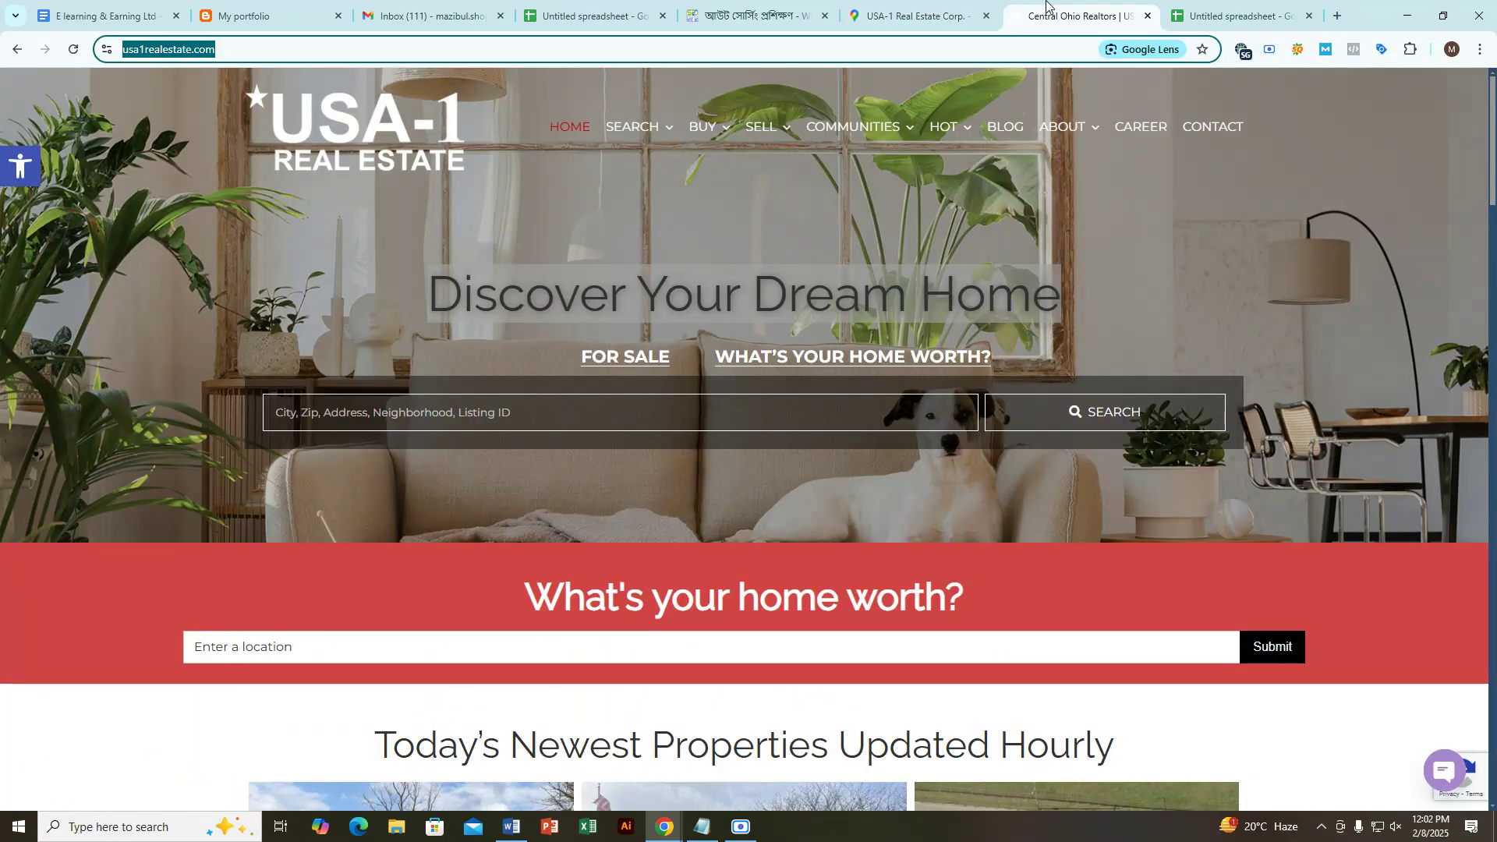
{"action": "left_click", "coordinate": [1353, 51]}
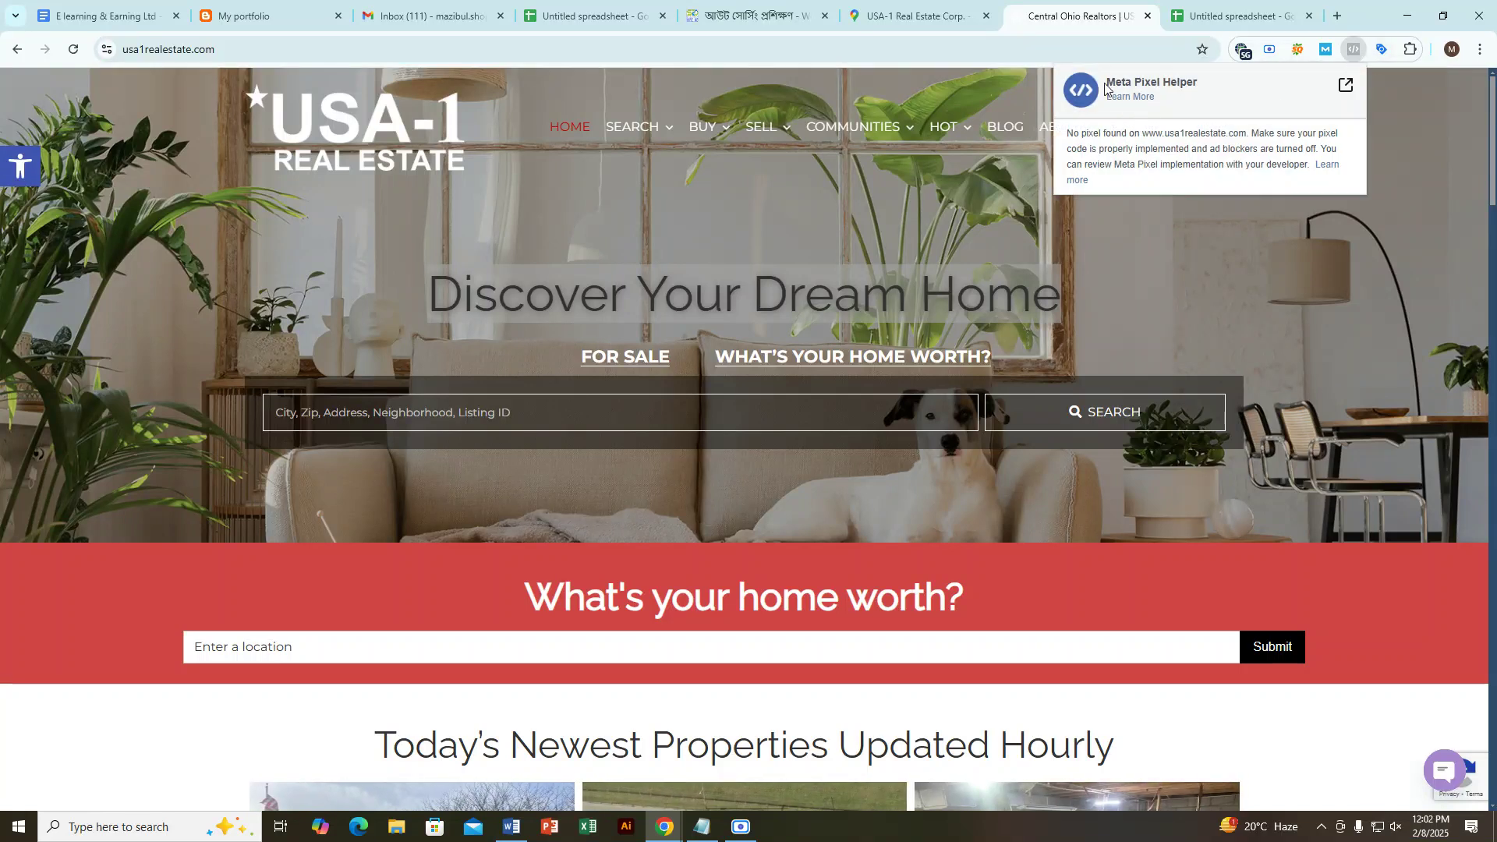
Step: Copy the "Meta Pixel Helper" name and rename the buyer spreadsheet as "For Meta Pixel Setup"
{"action": "left_click_drag", "start_coordinate": [1108, 81], "coordinate": [1195, 83]}
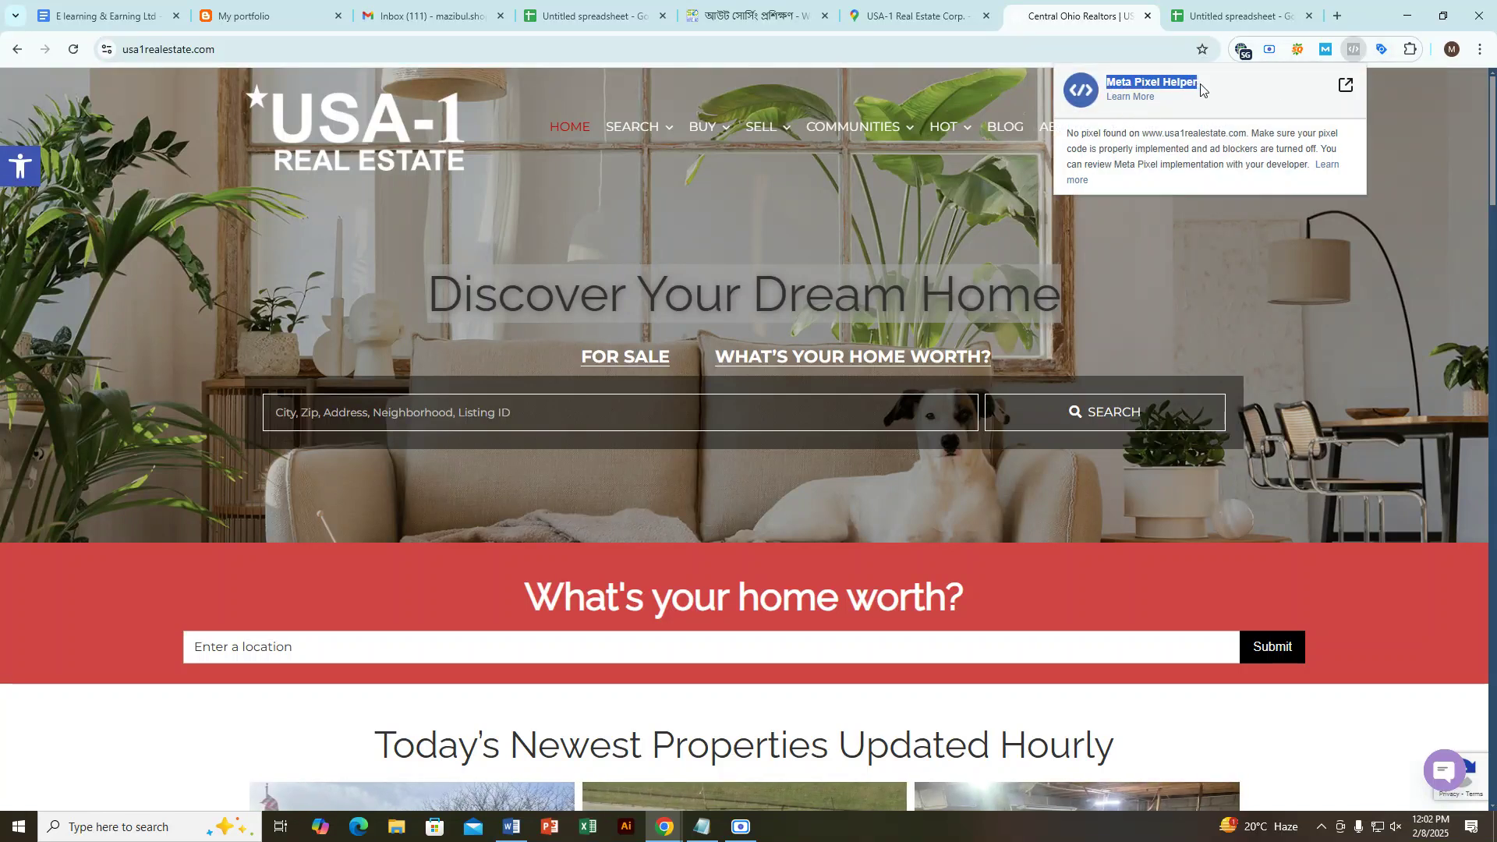
{"action": "key", "text": "ctrl+Tab"}
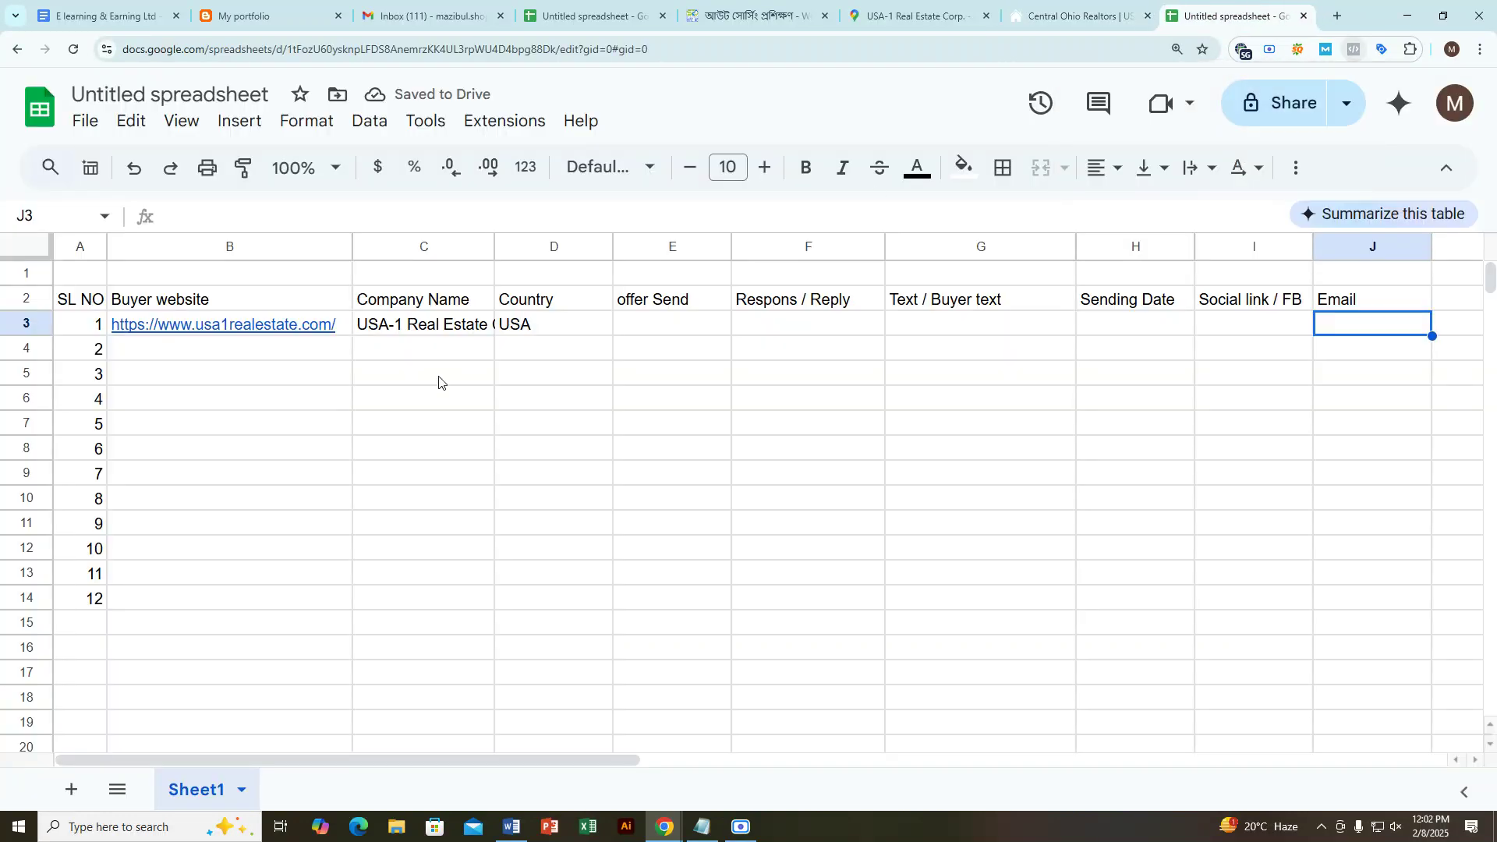
{"action": "left_click", "coordinate": [202, 96]}
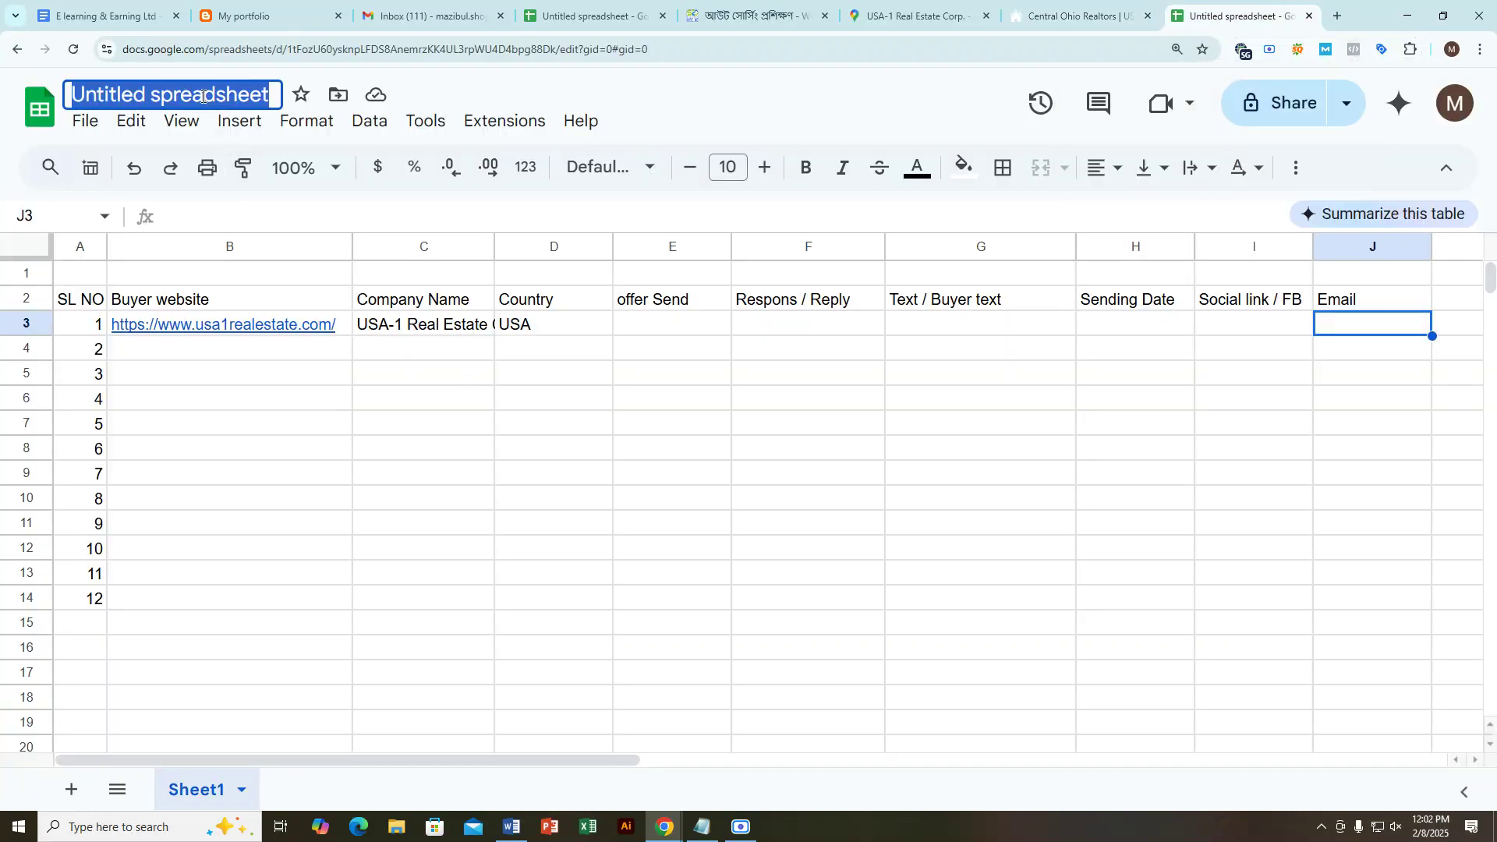
{"action": "type", "text": "Fro"}
{"action": "key", "text": "BackSpace"}
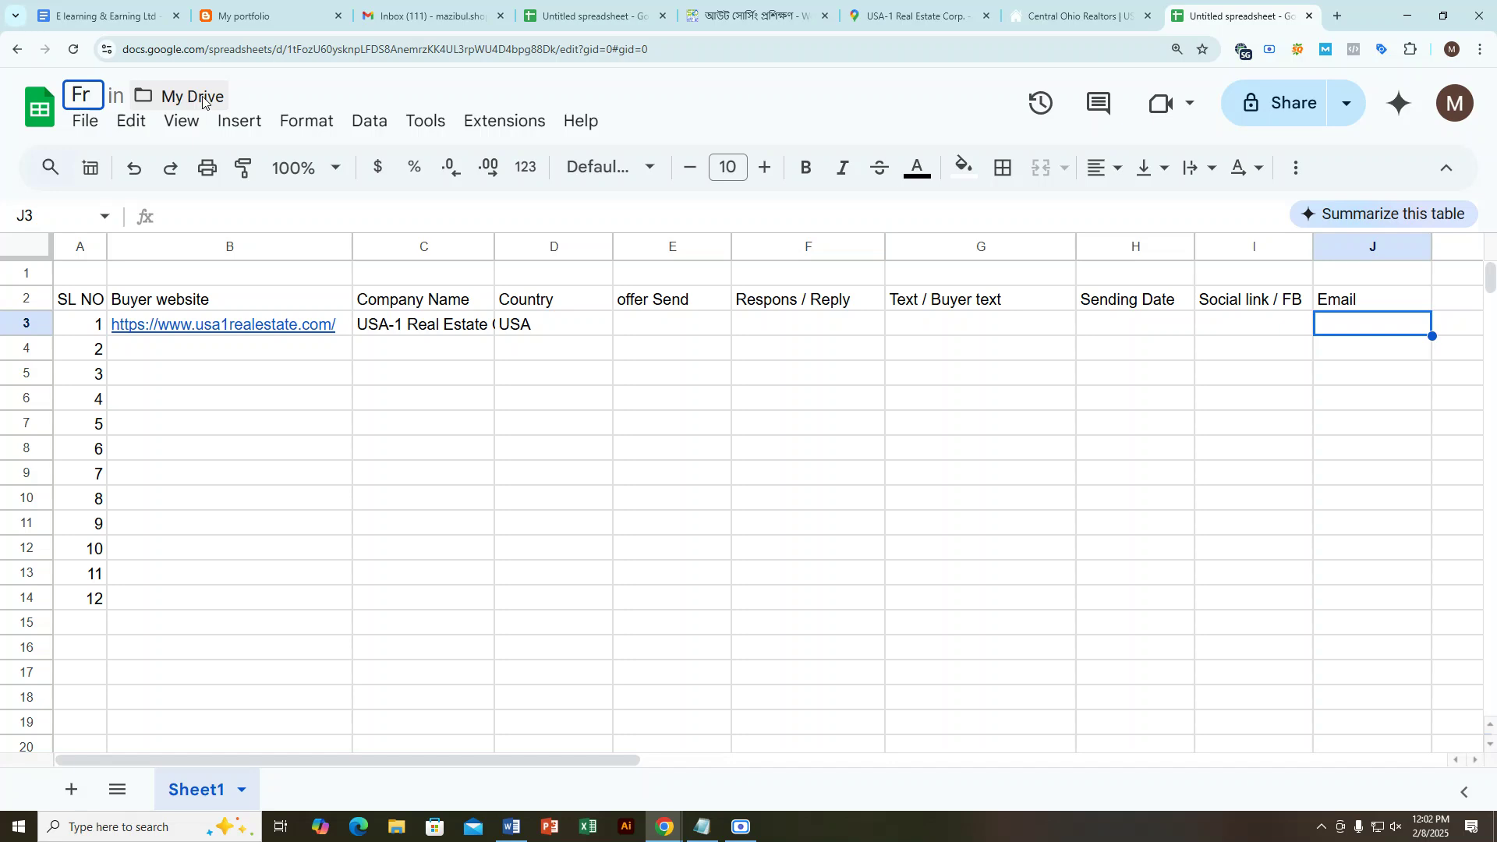
{"action": "key", "text": "BackSpace"}
{"action": "type", "text": "or"}
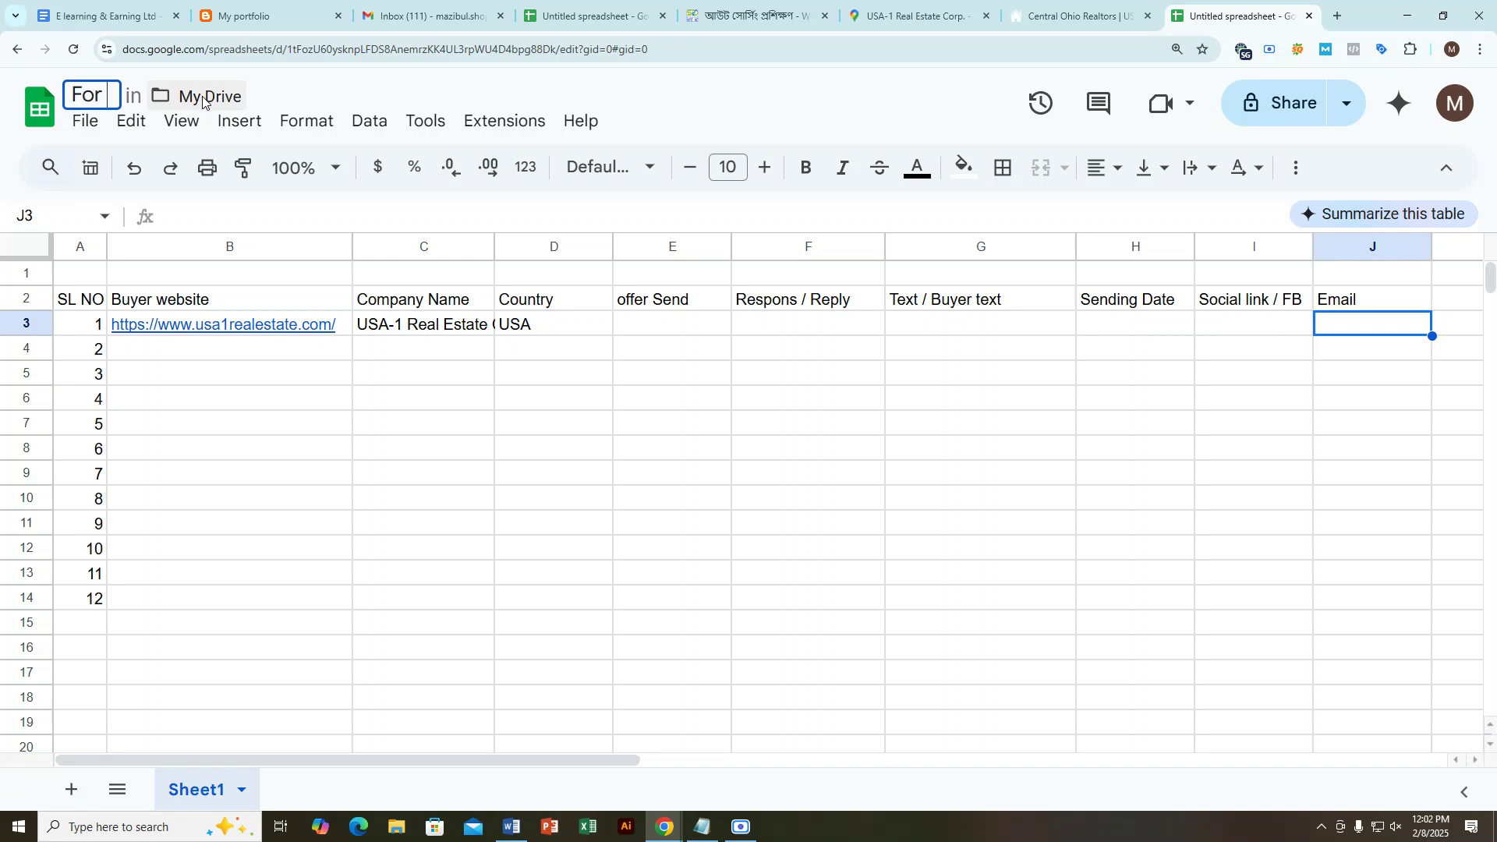
{"action": "key", "text": "ctrl+v"}
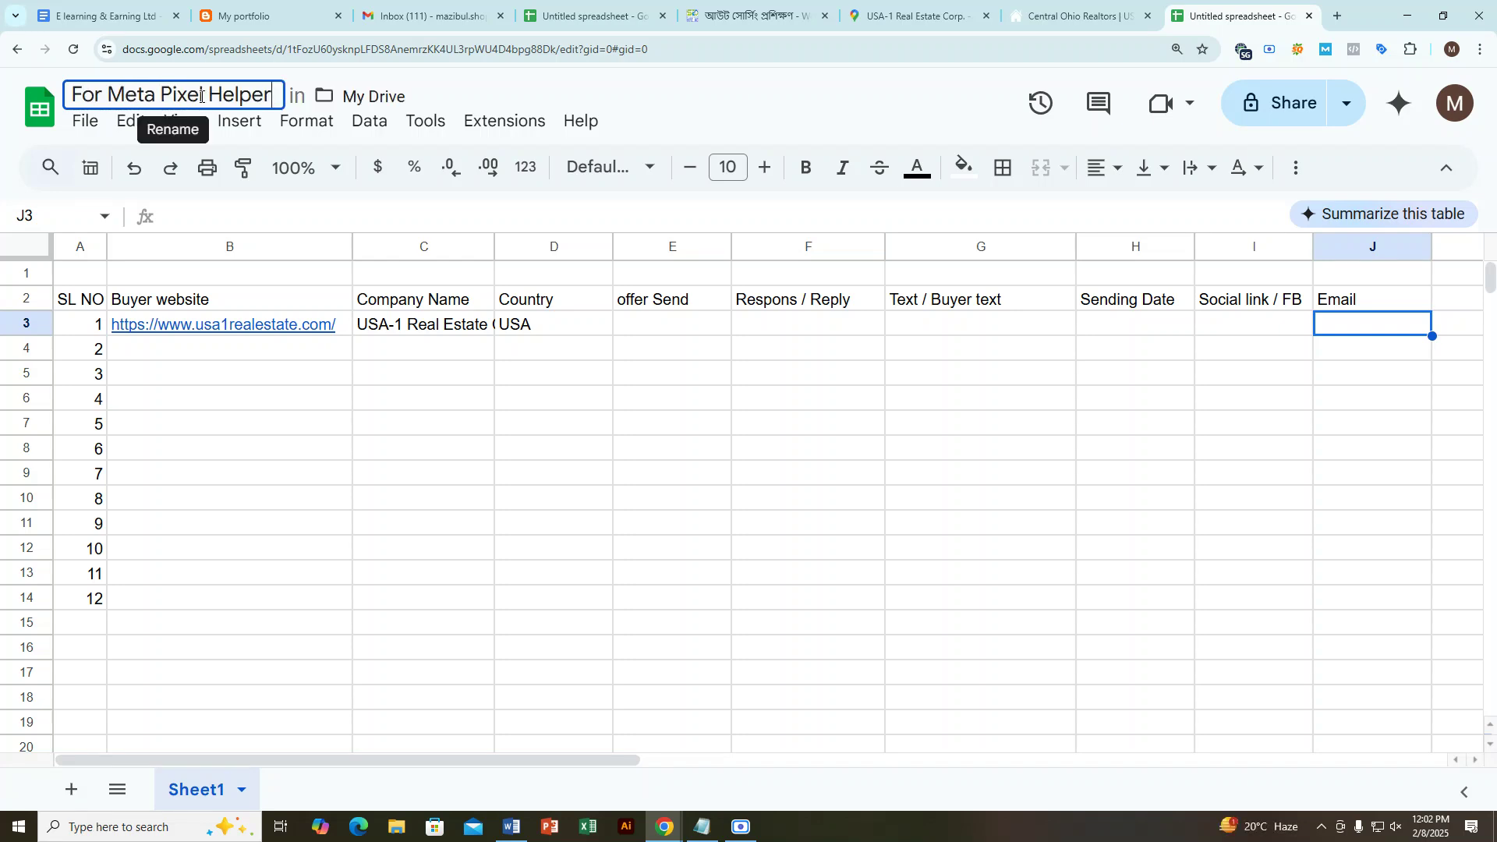
{"action": "left_click_drag", "start_coordinate": [209, 95], "coordinate": [276, 93]}
{"action": "type", "text": "Setup"}
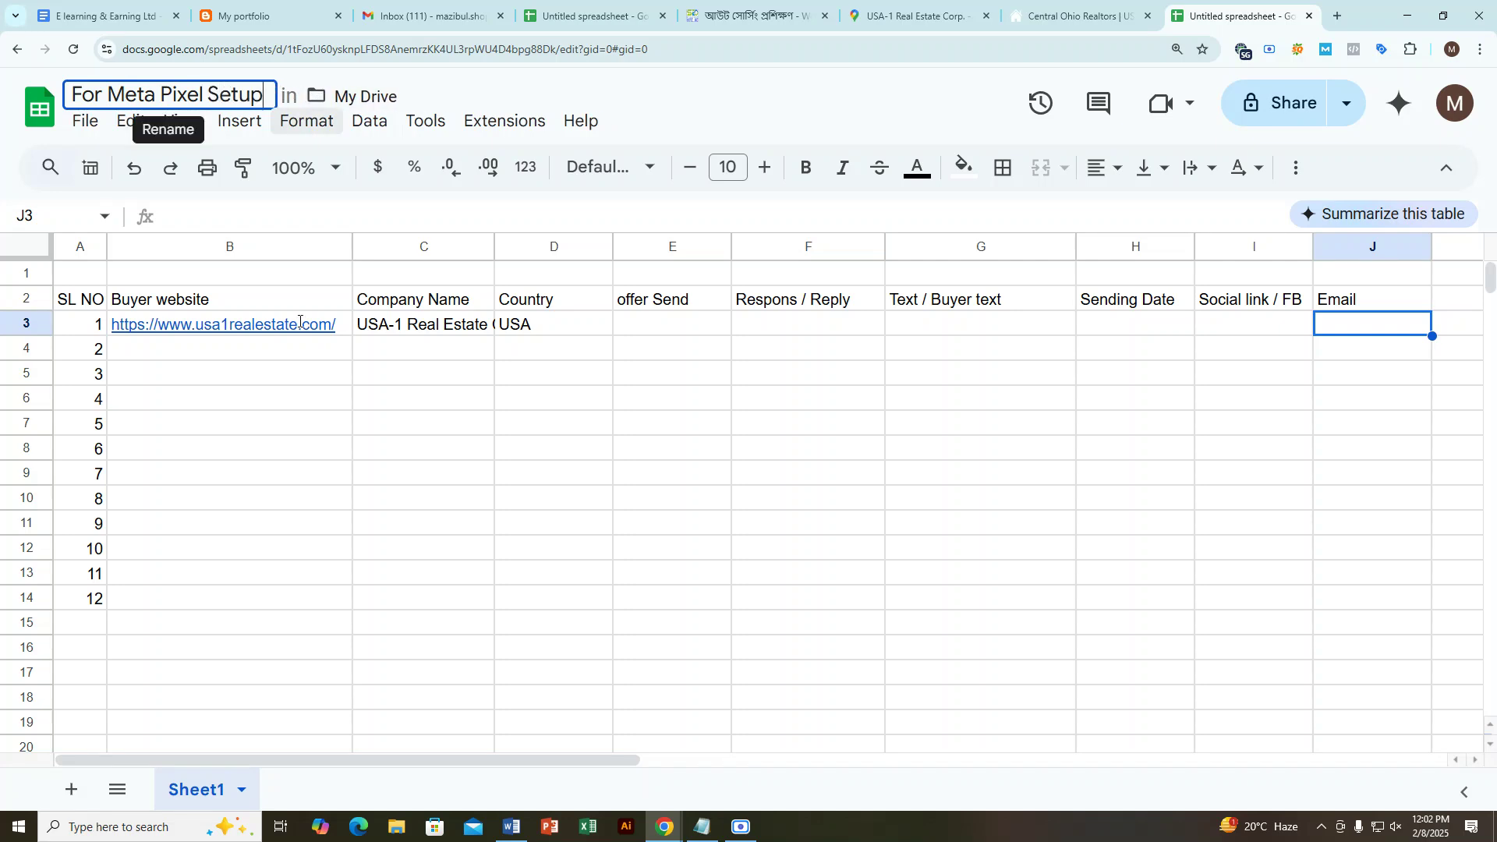
{"action": "left_click", "coordinate": [282, 378]}
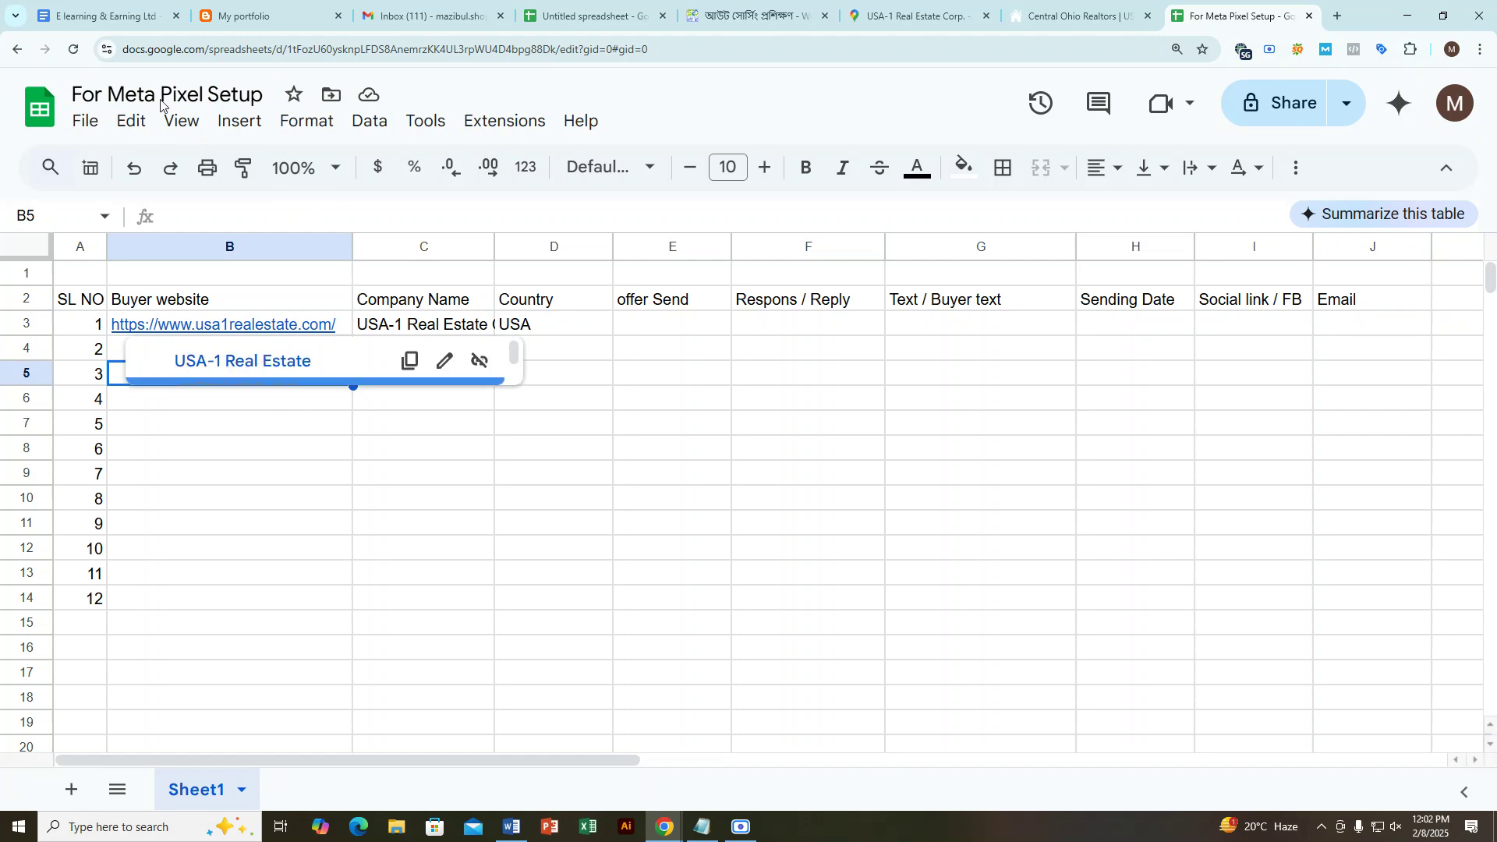
{"action": "left_click", "coordinate": [666, 354]}
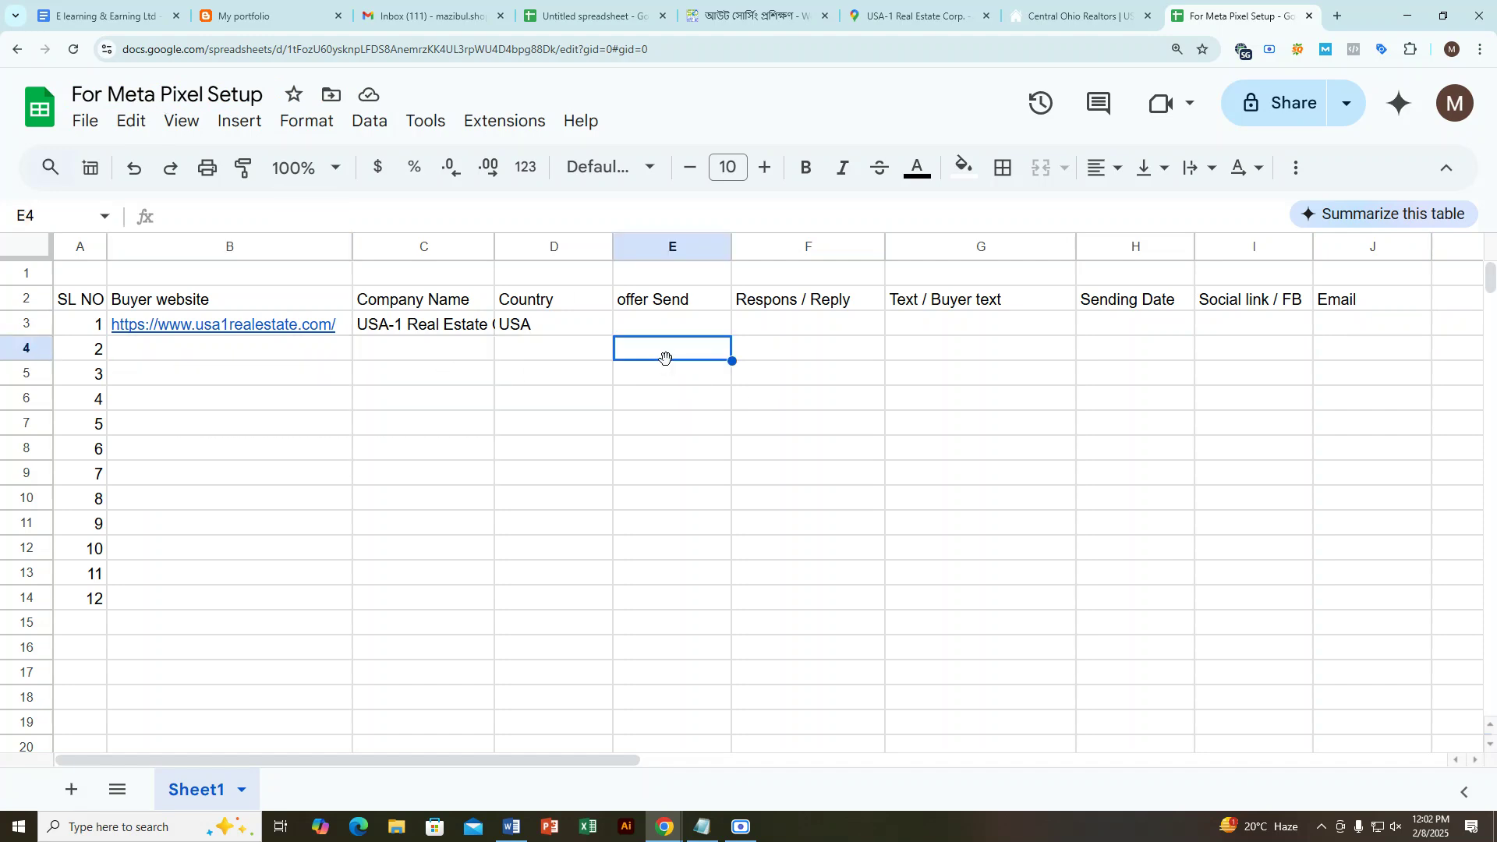
{"action": "left_click", "coordinate": [145, 93]}
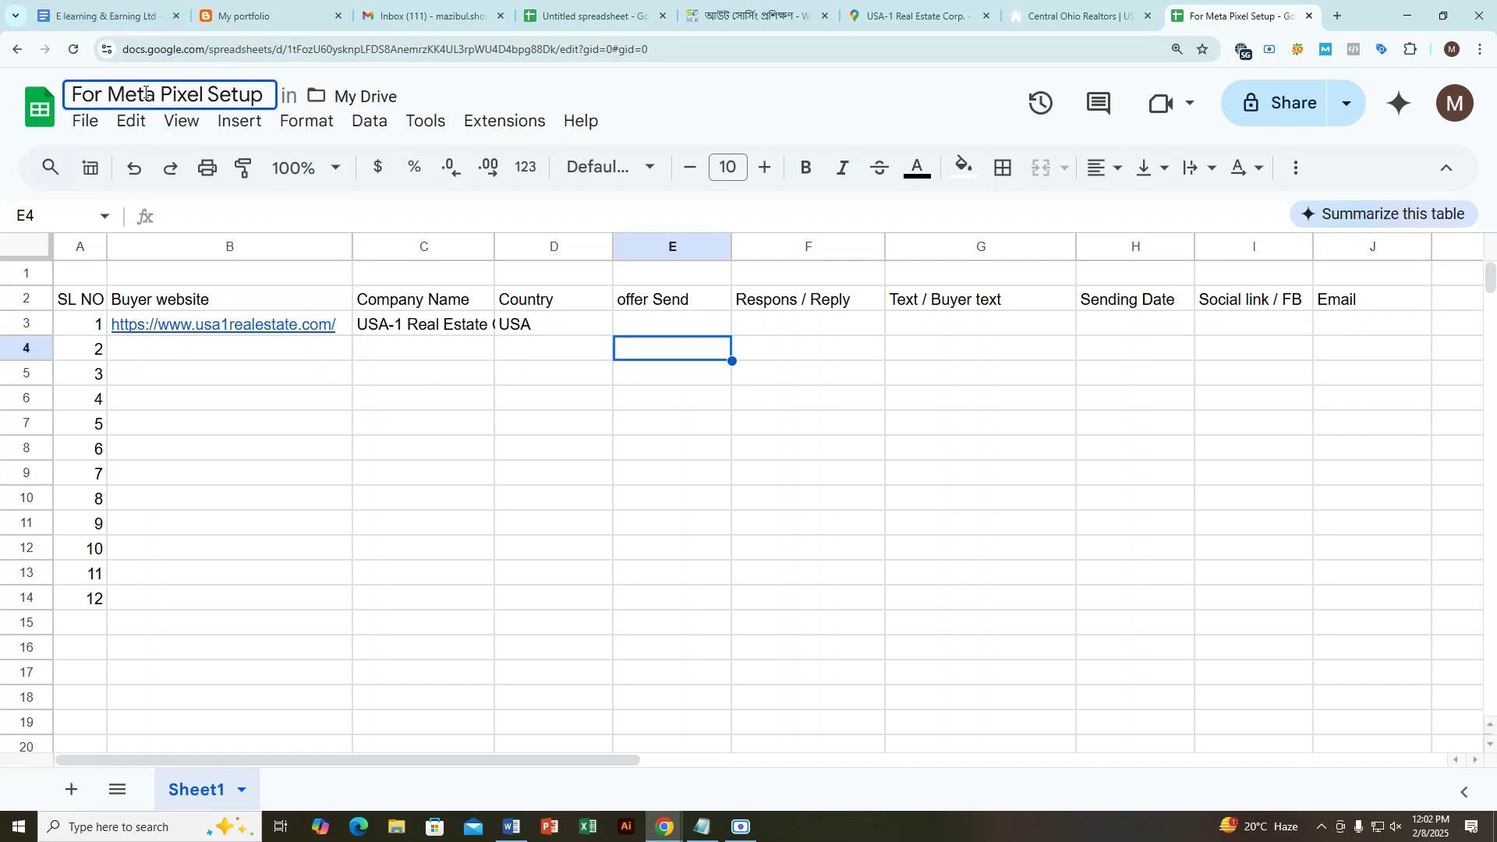
{"action": "left_click_drag", "start_coordinate": [83, 92], "coordinate": [267, 87]}
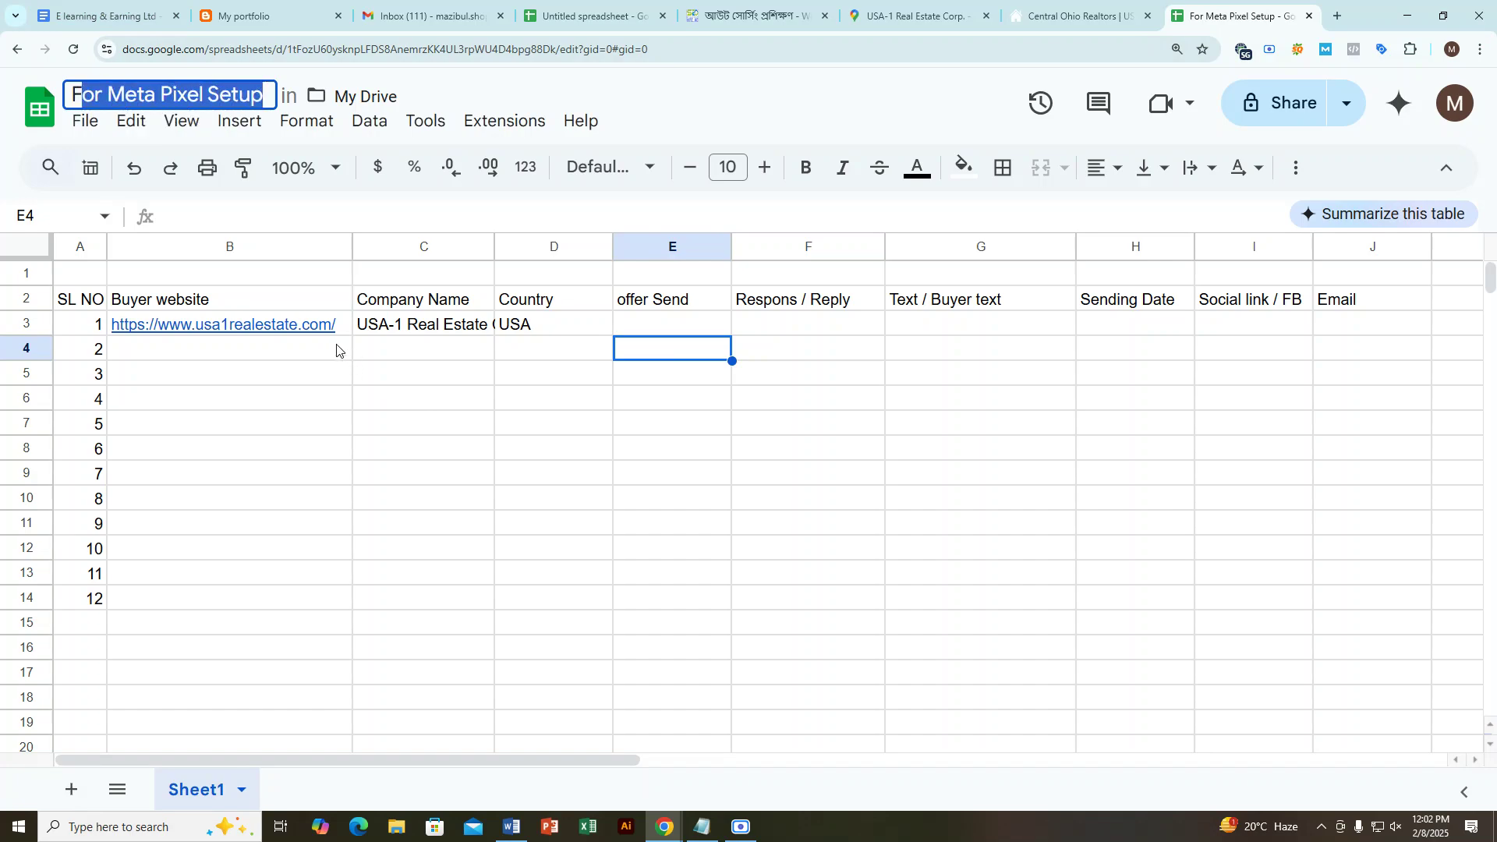
{"action": "left_click", "coordinate": [336, 350]}
{"action": "left_click", "coordinate": [665, 330]}
{"action": "left_click", "coordinate": [572, 333]}
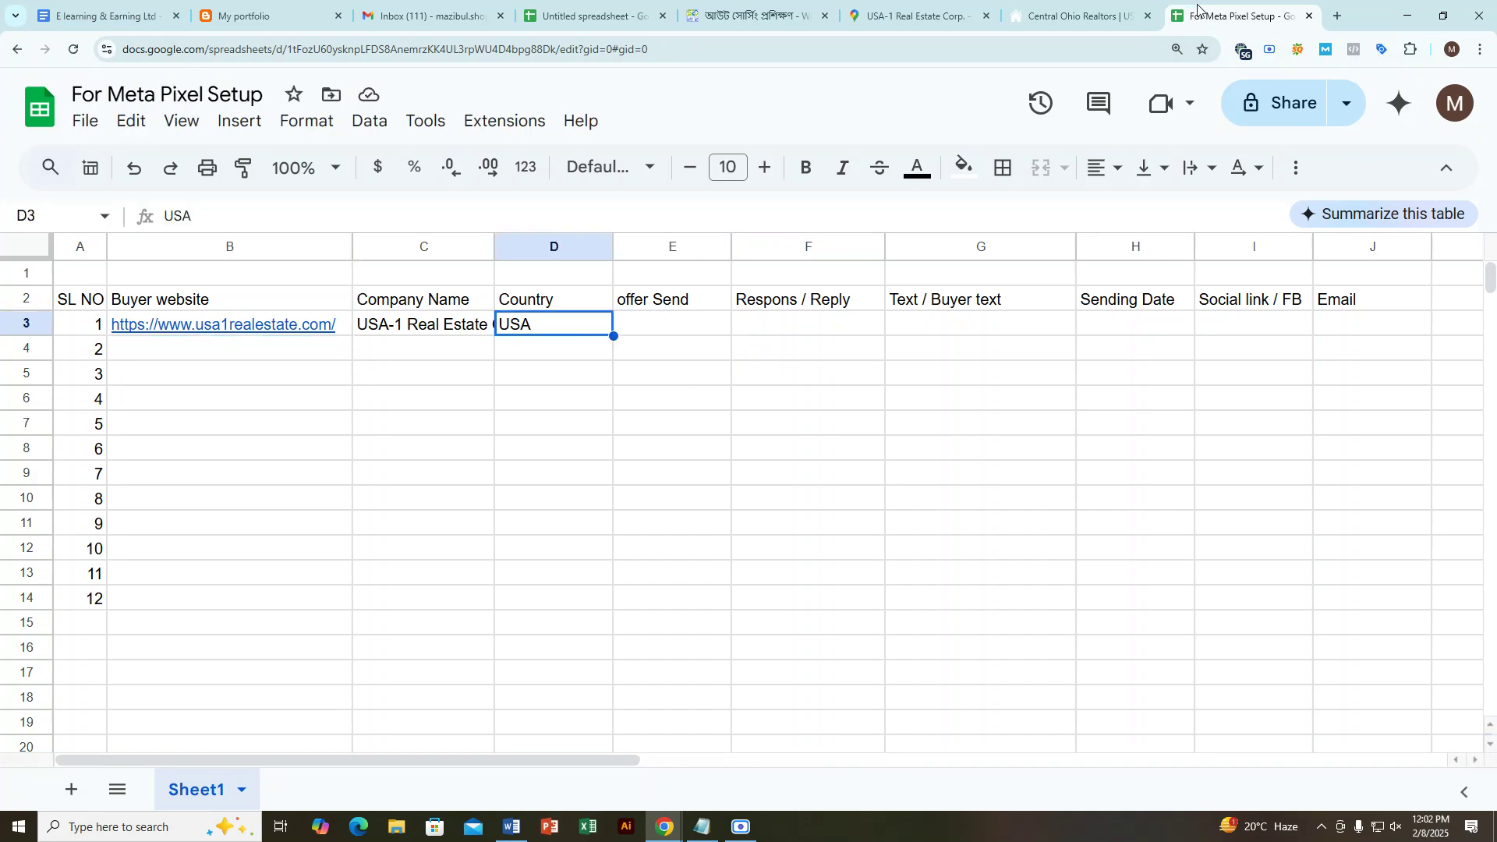
Step: Open the Facebook page linked in the usa1realestate.com footer in a new tab and copy its address
{"action": "left_click", "coordinate": [1075, 16]}
{"action": "scroll", "coordinate": [935, 358], "scroll_direction": "down", "scroll_amount": 10}
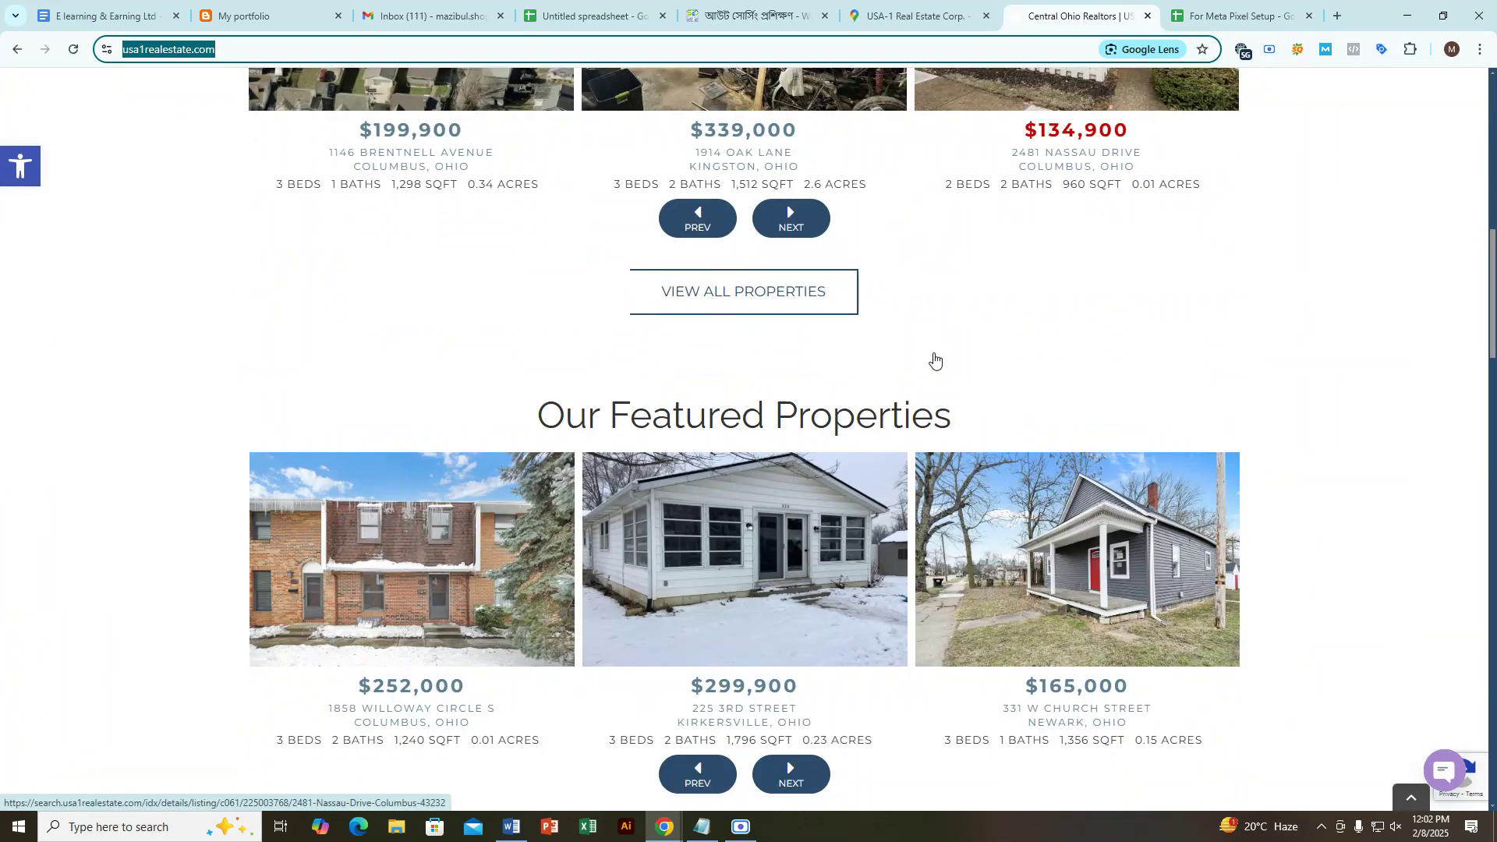
{"action": "scroll", "coordinate": [935, 359], "scroll_direction": "down", "scroll_amount": 20}
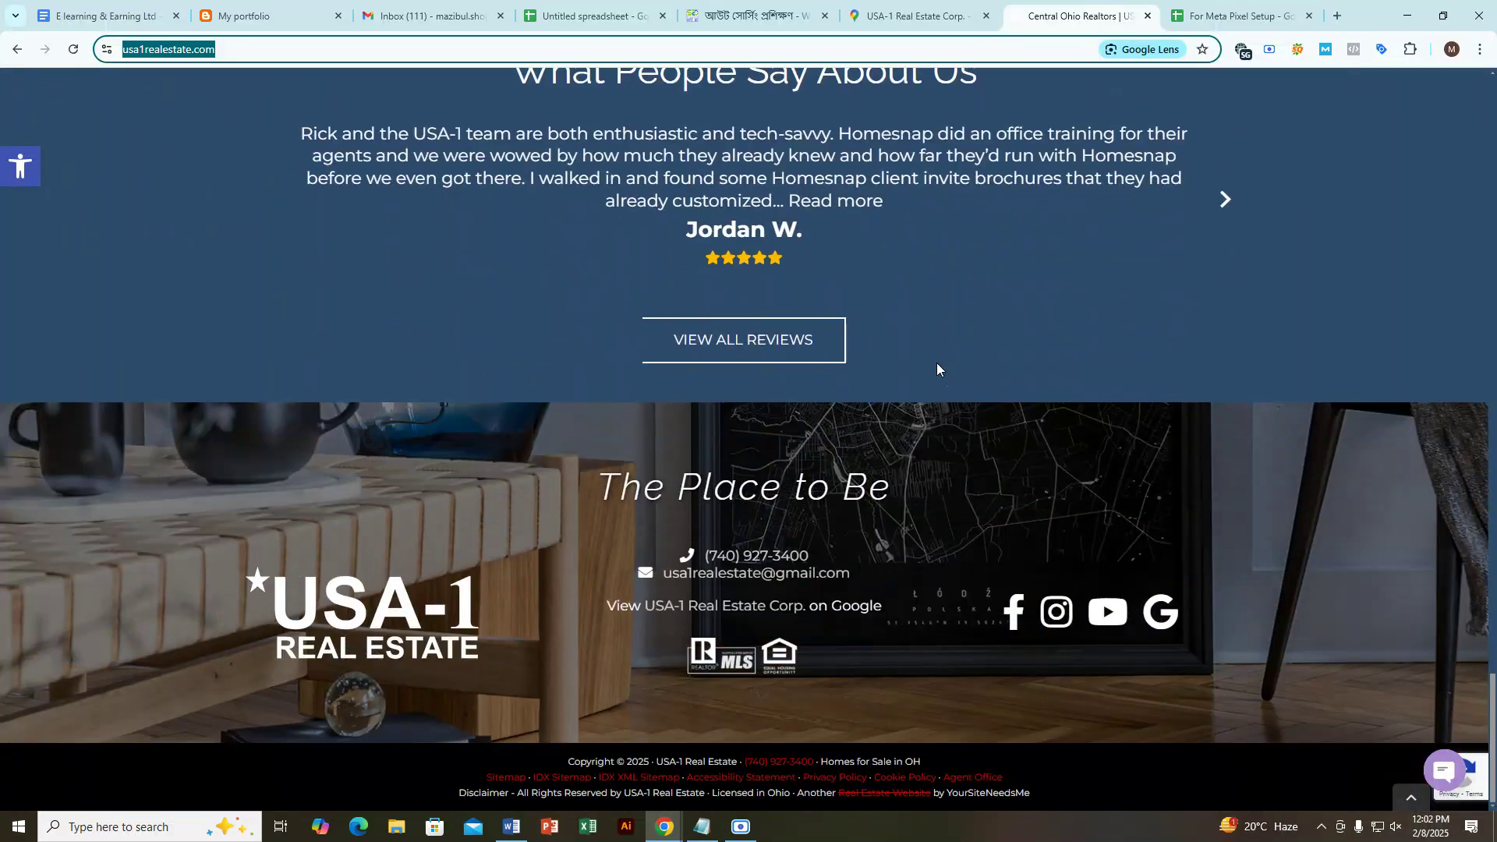
{"action": "right_click", "coordinate": [1015, 613]}
{"action": "left_click", "coordinate": [1043, 629]}
{"action": "left_click", "coordinate": [1119, 10]}
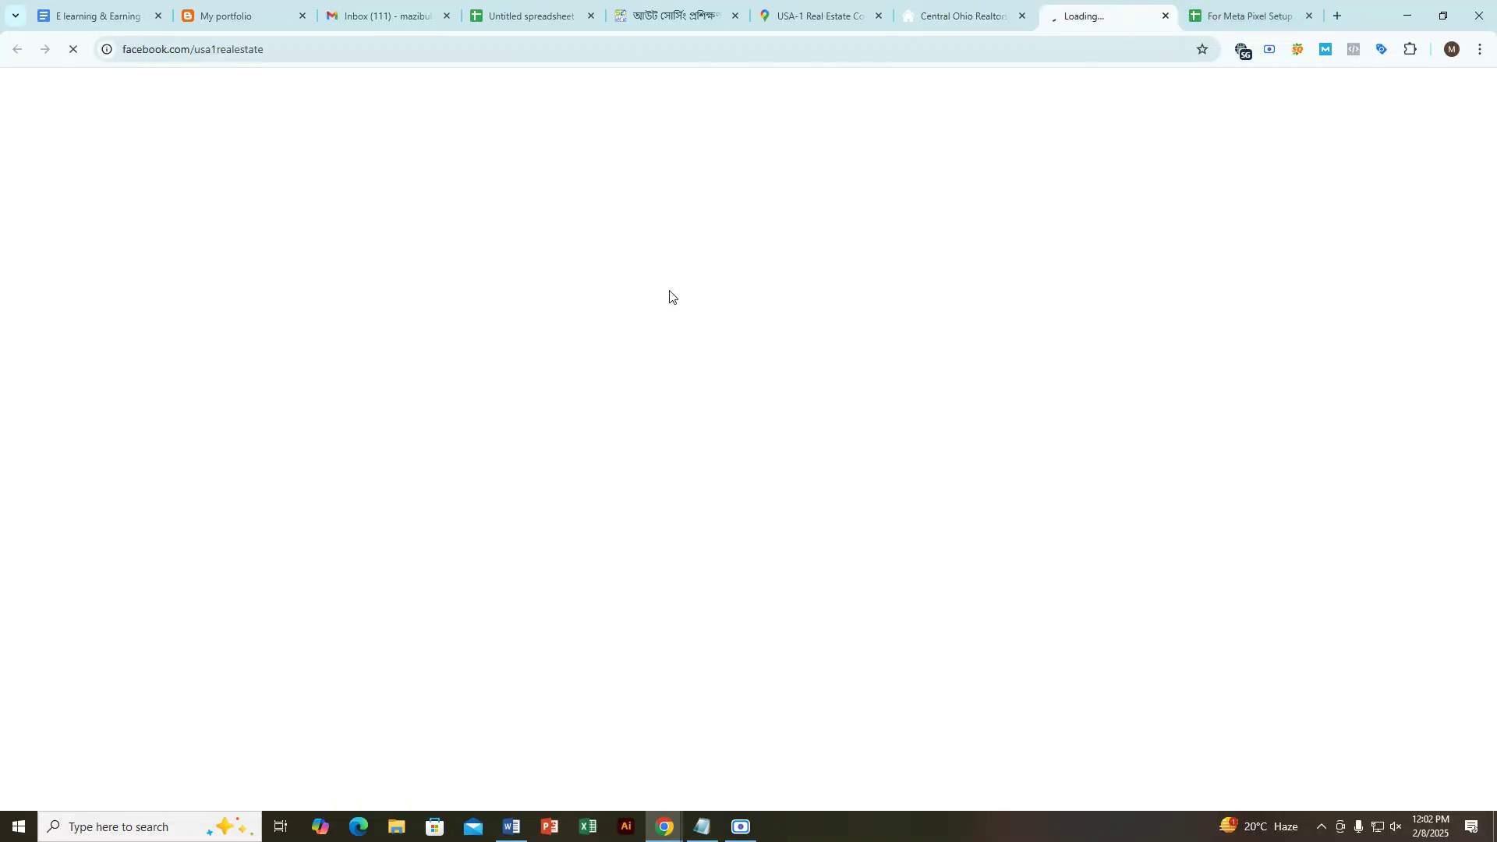
{"action": "left_click", "coordinate": [320, 49]}
{"action": "key", "text": "ctrl+c"}
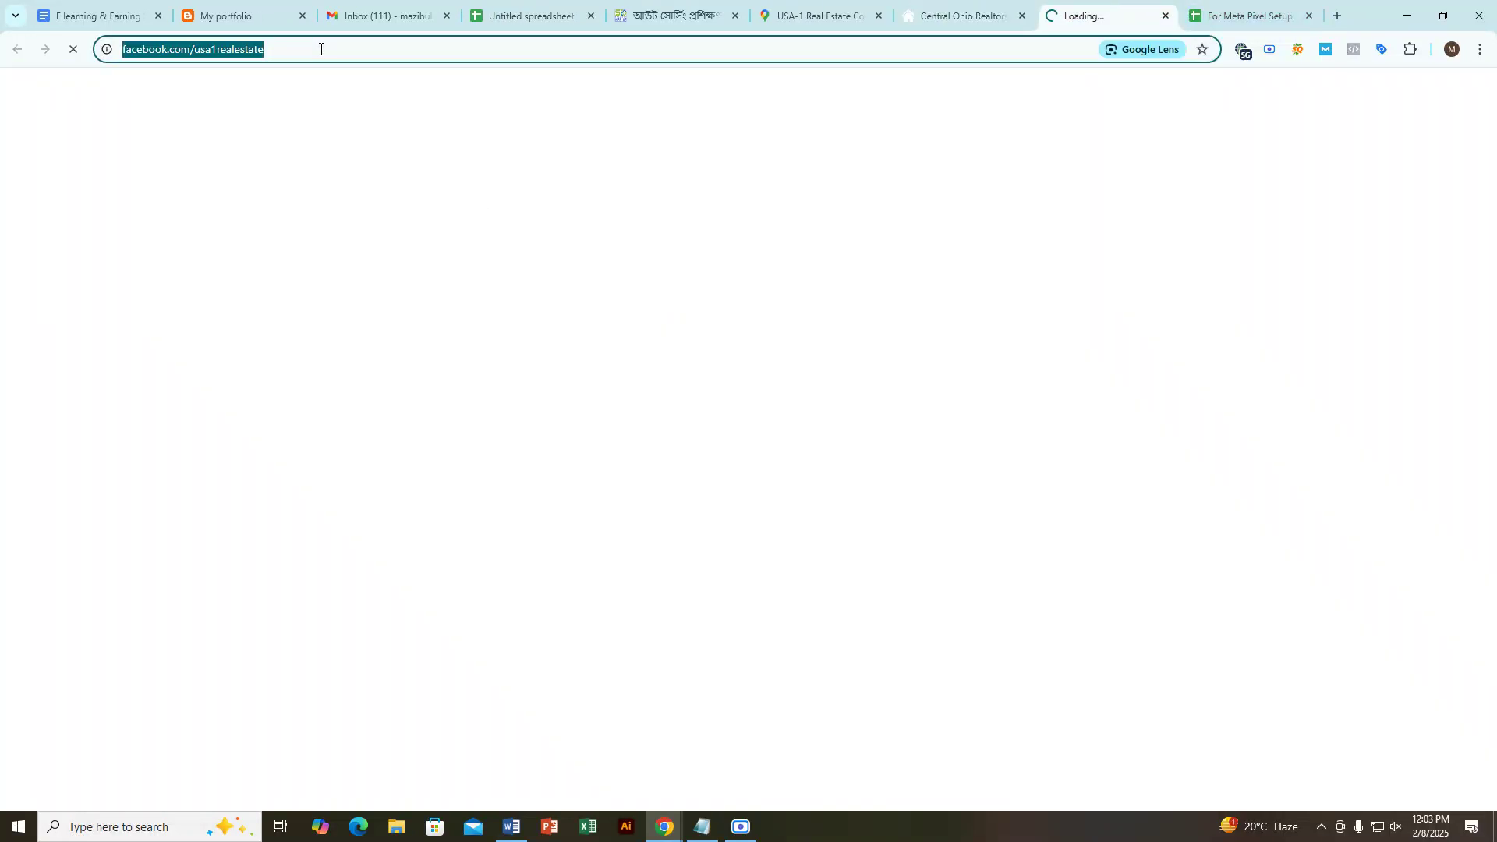
Step: Paste the company's Facebook page link into cell I3 of the buyer spreadsheet
{"action": "left_click", "coordinate": [940, 24]}
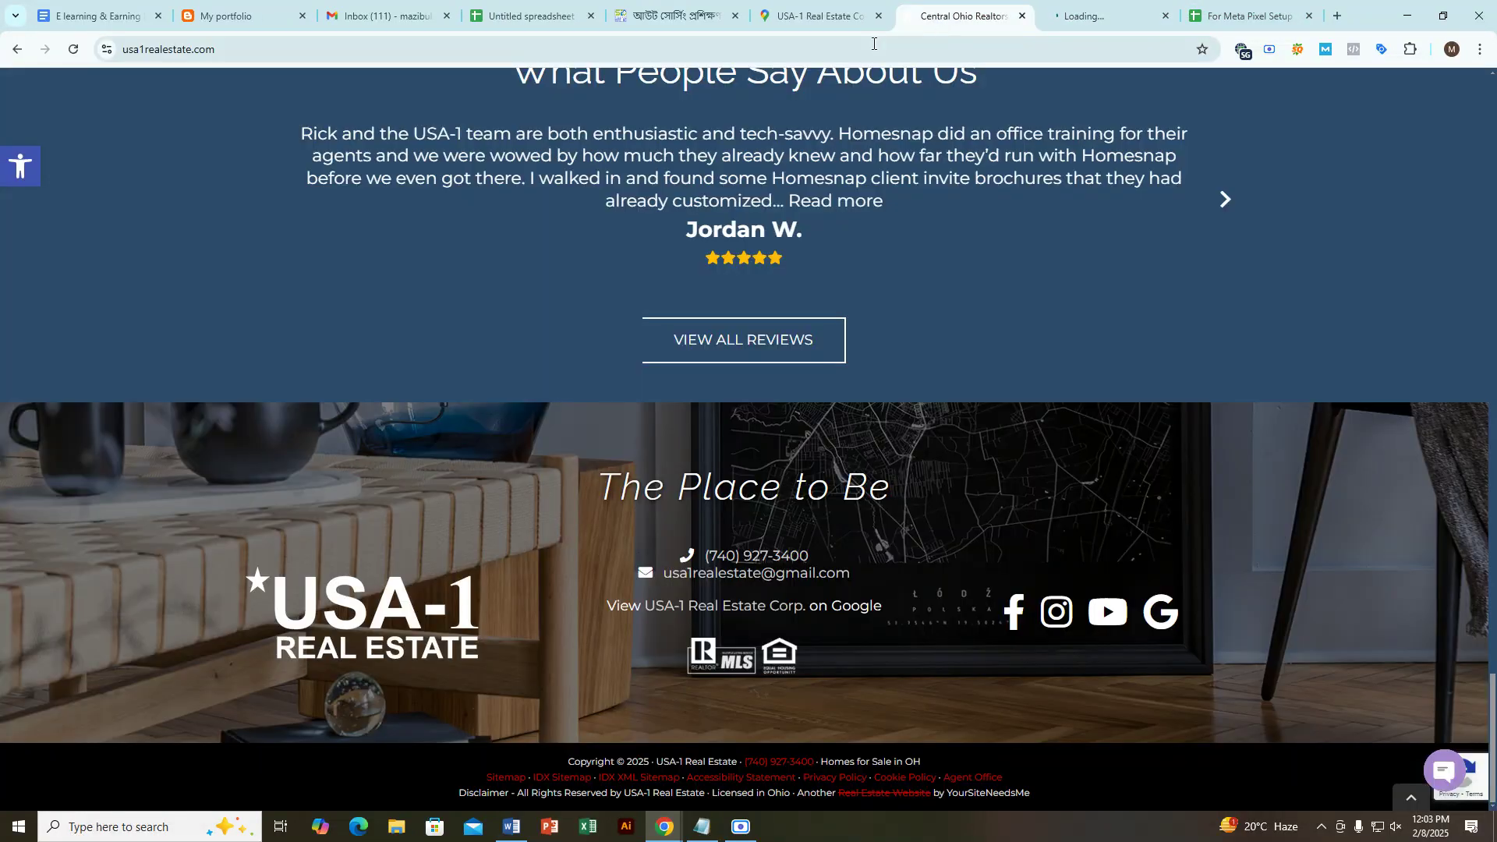
{"action": "left_click", "coordinate": [1247, 14]}
{"action": "left_click", "coordinate": [1243, 330]}
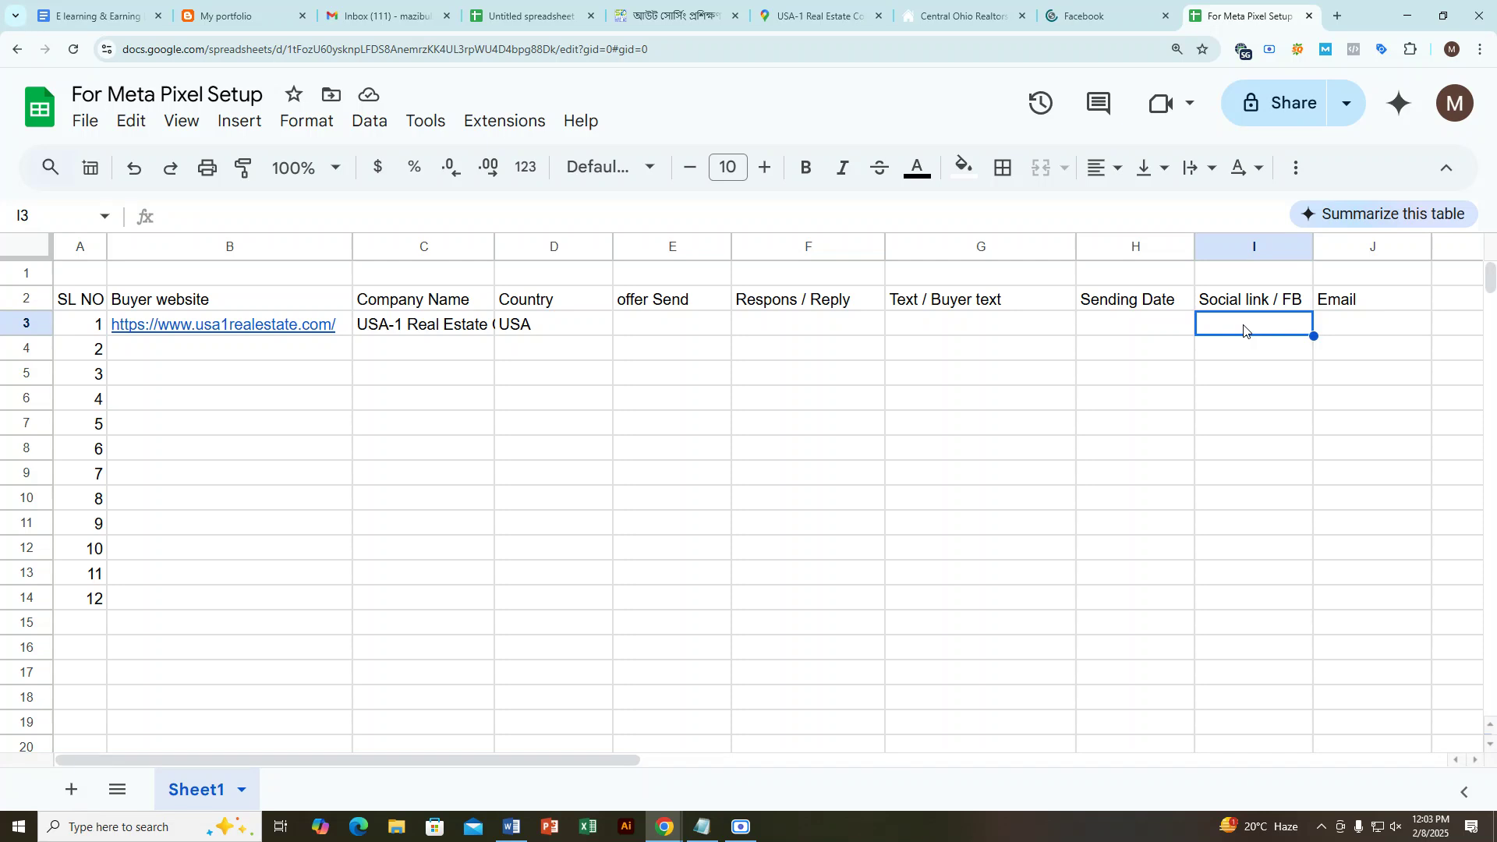
{"action": "double_click", "coordinate": [1243, 328]}
{"action": "key", "text": "ctrl+v"}
{"action": "key", "text": "Return"}
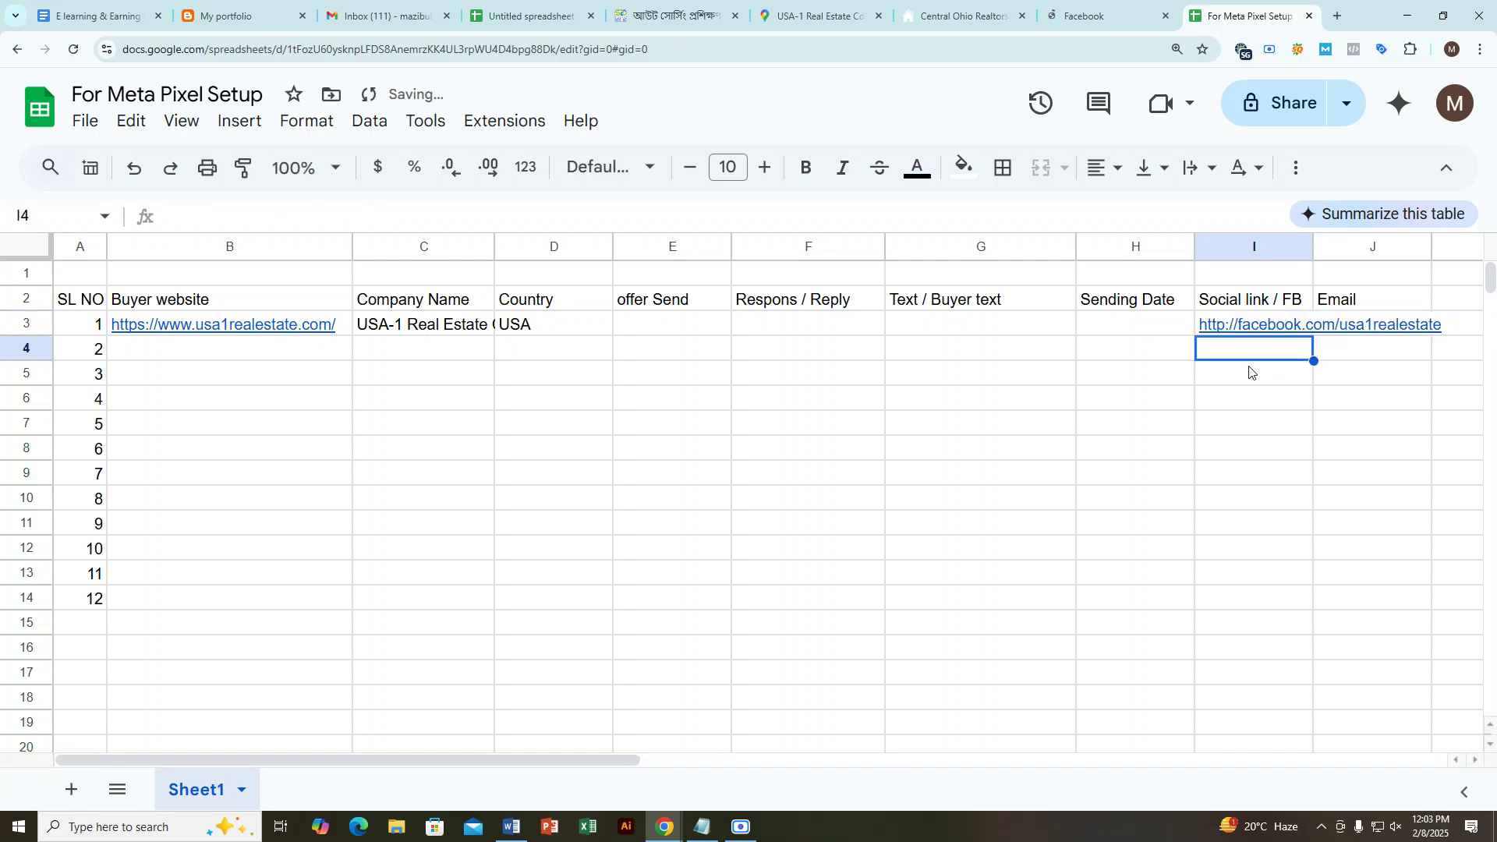
Step: Check whether the company's Facebook page is available and read the notice on it
{"action": "key", "text": "ctrl+shift+Tab"}
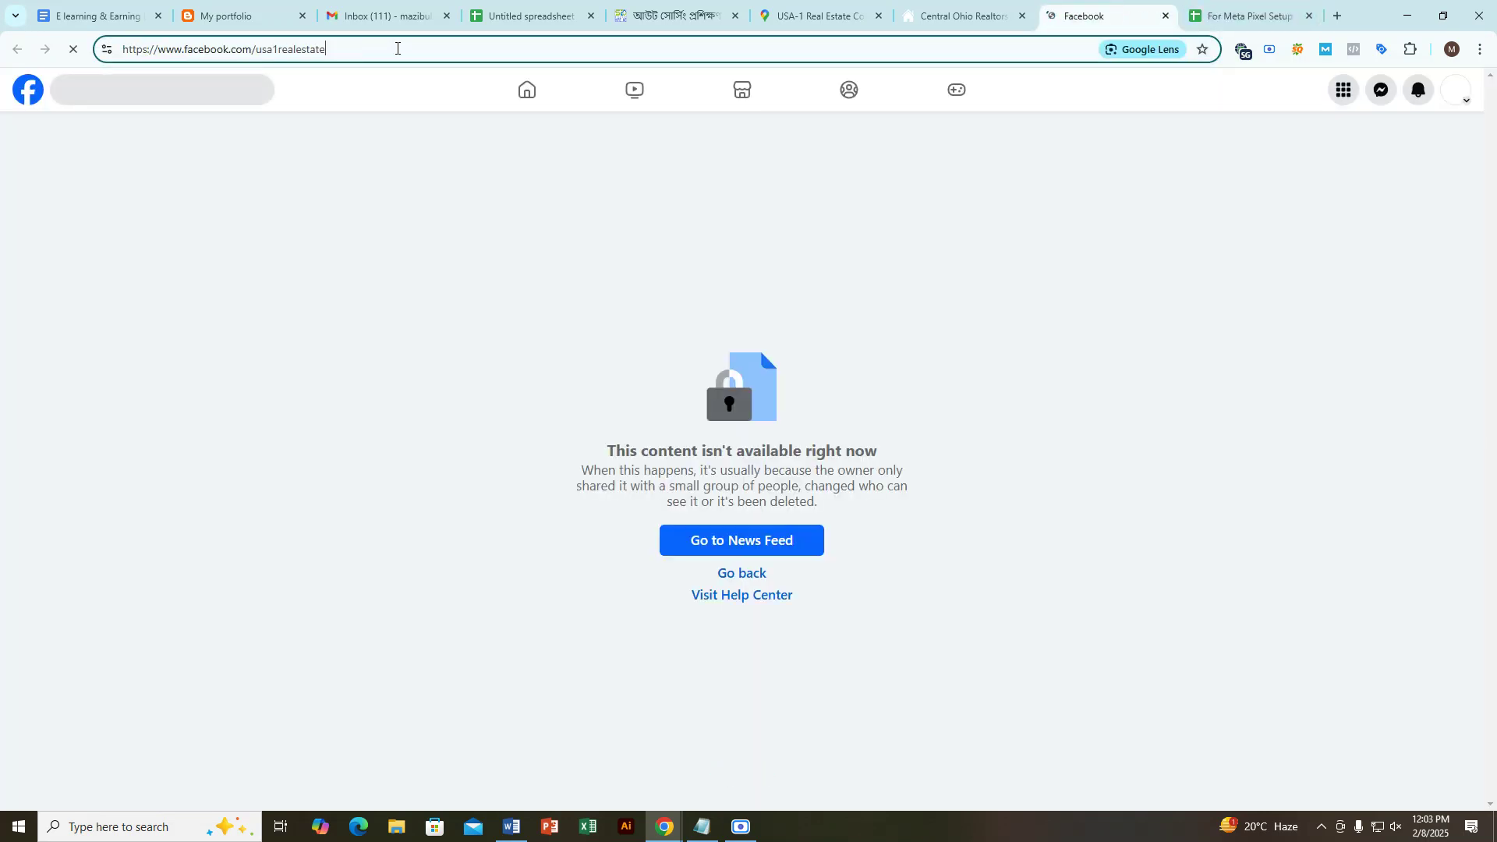
{"action": "left_click_drag", "start_coordinate": [602, 450], "coordinate": [910, 447]}
{"action": "left_click", "coordinate": [628, 460]}
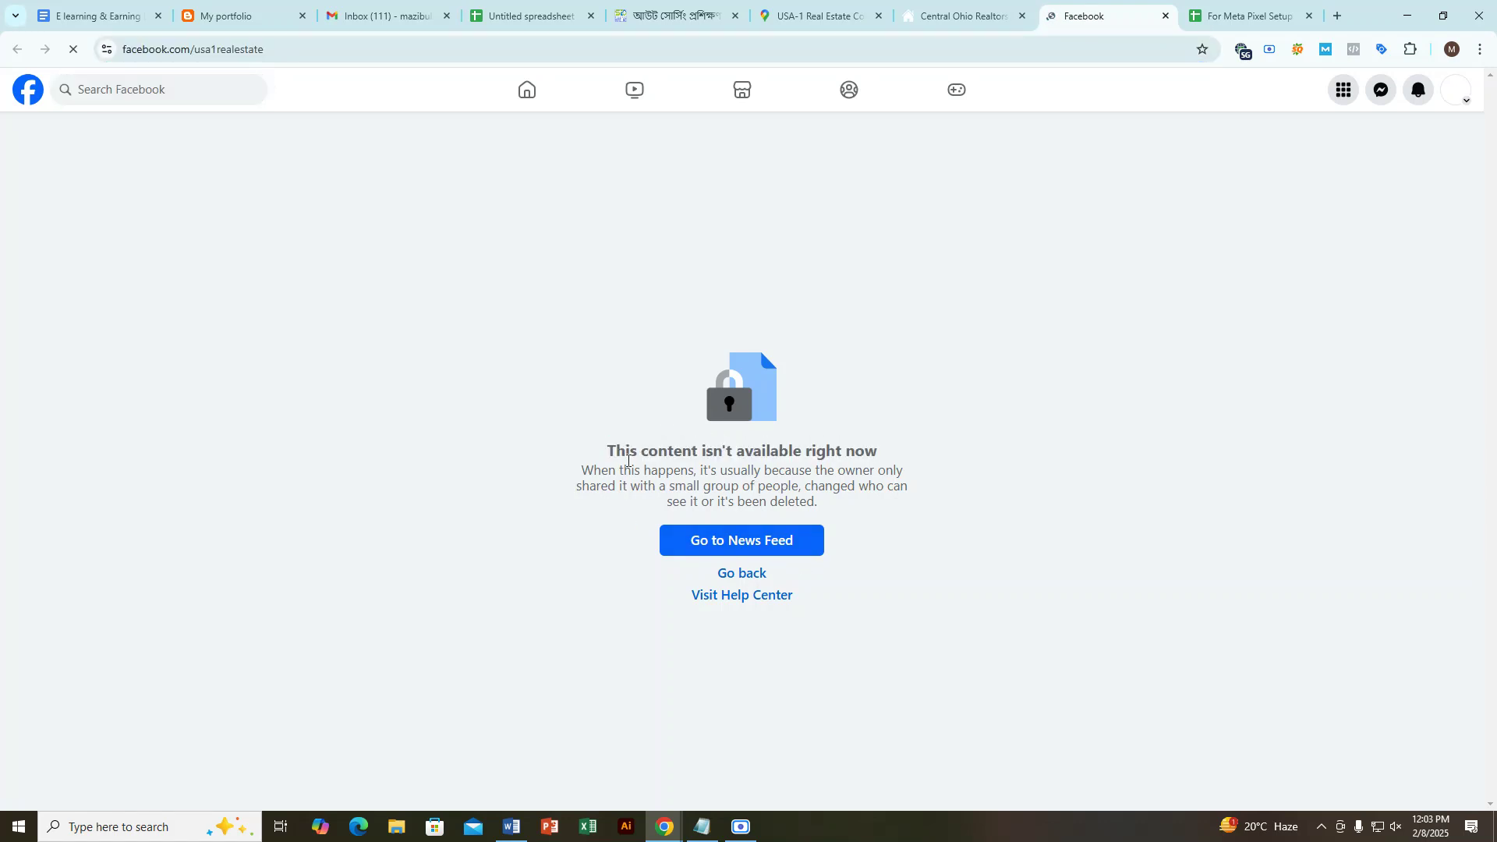
{"action": "left_click_drag", "start_coordinate": [612, 456], "coordinate": [873, 452]}
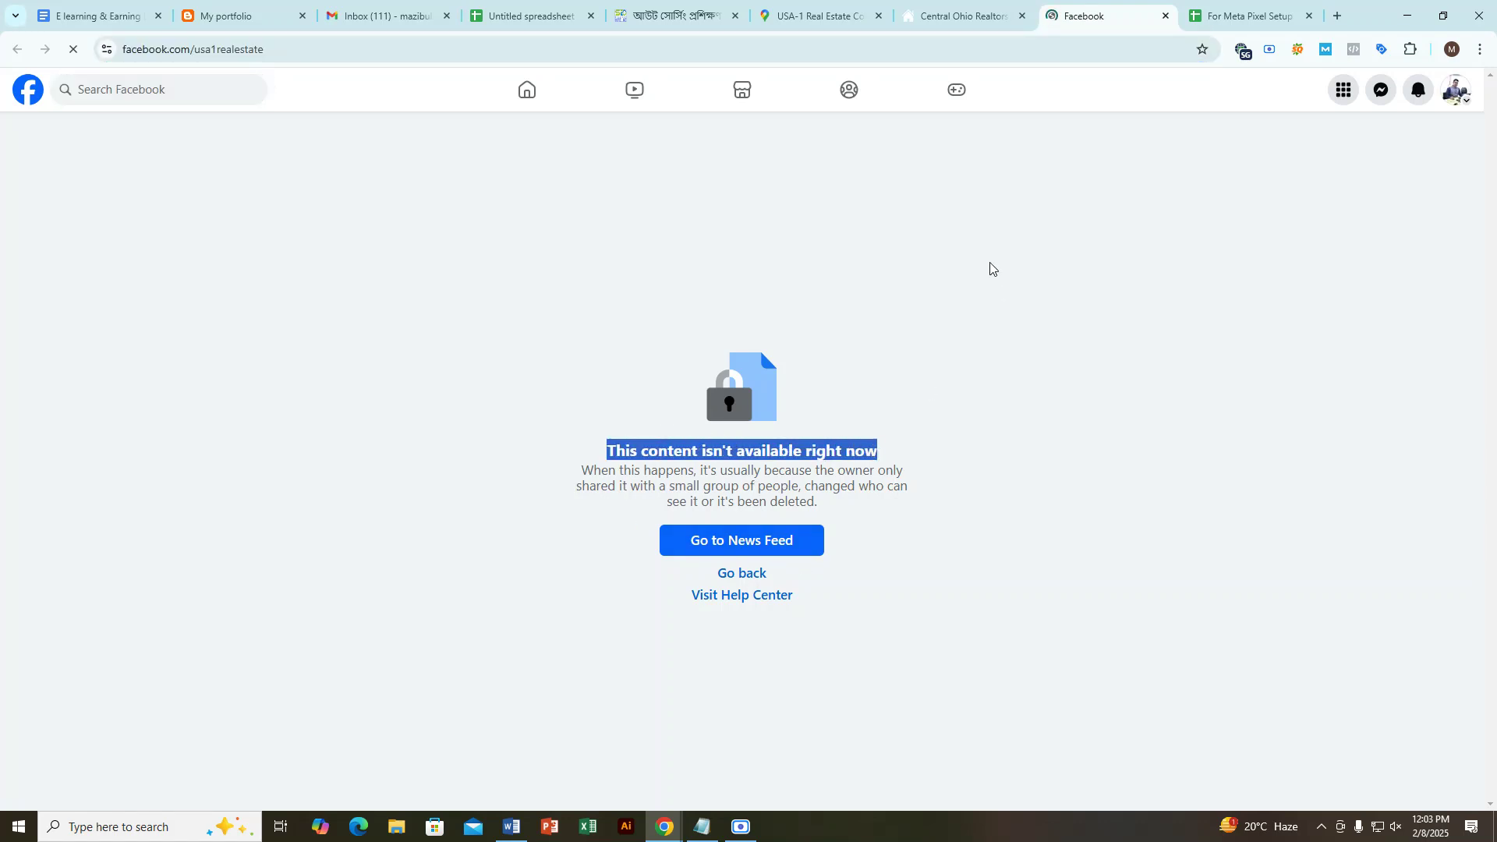
Step: Open the Instagram profile linked in the usa1realestate.com footer in a new tab and copy its address
{"action": "left_click", "coordinate": [950, 3]}
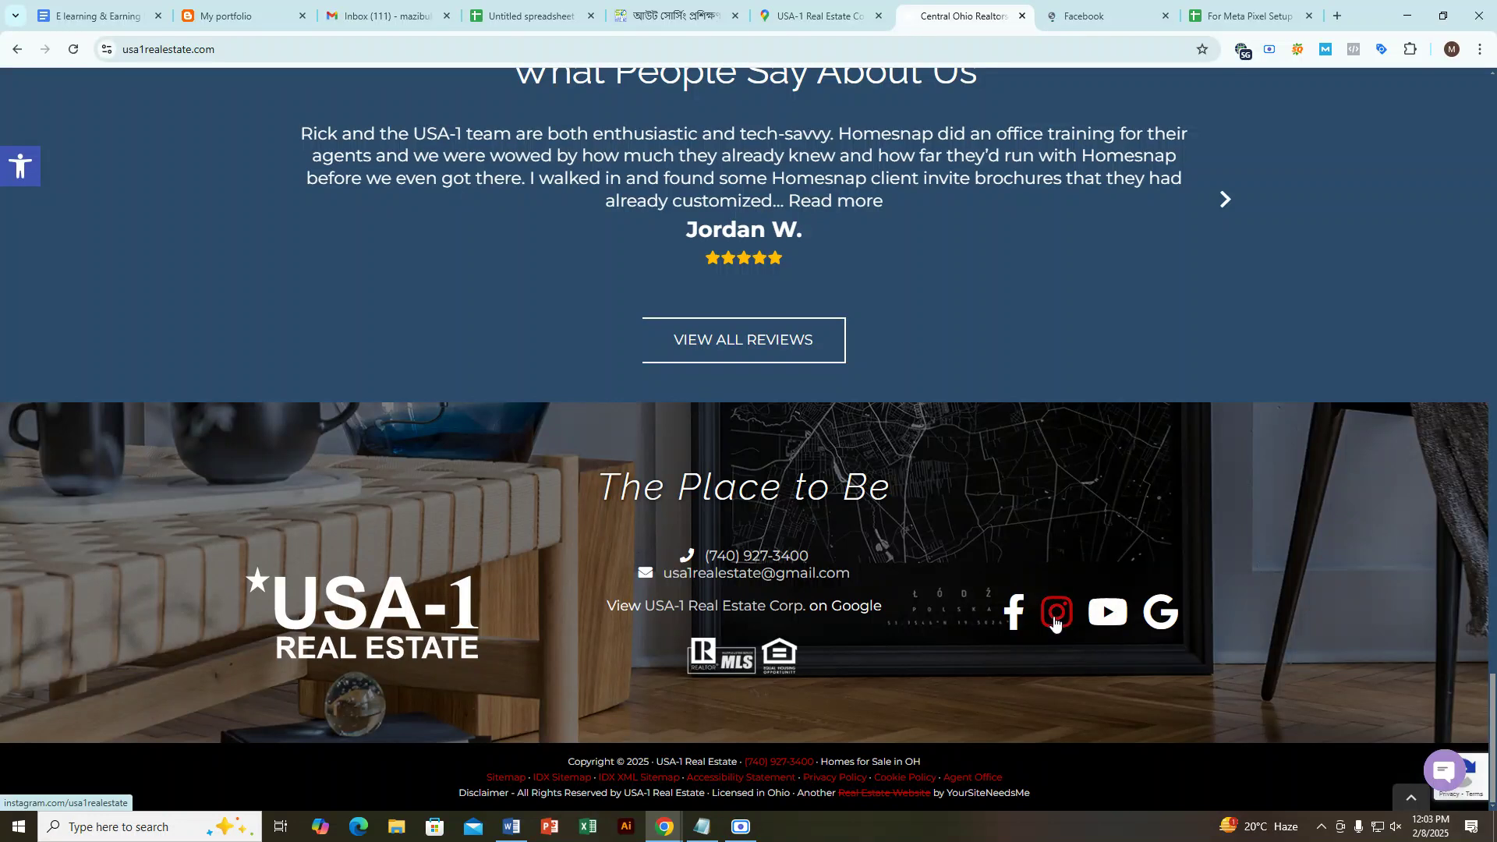
{"action": "right_click", "coordinate": [1057, 616]}
{"action": "left_click", "coordinate": [1087, 629]}
{"action": "left_click", "coordinate": [1000, 7]}
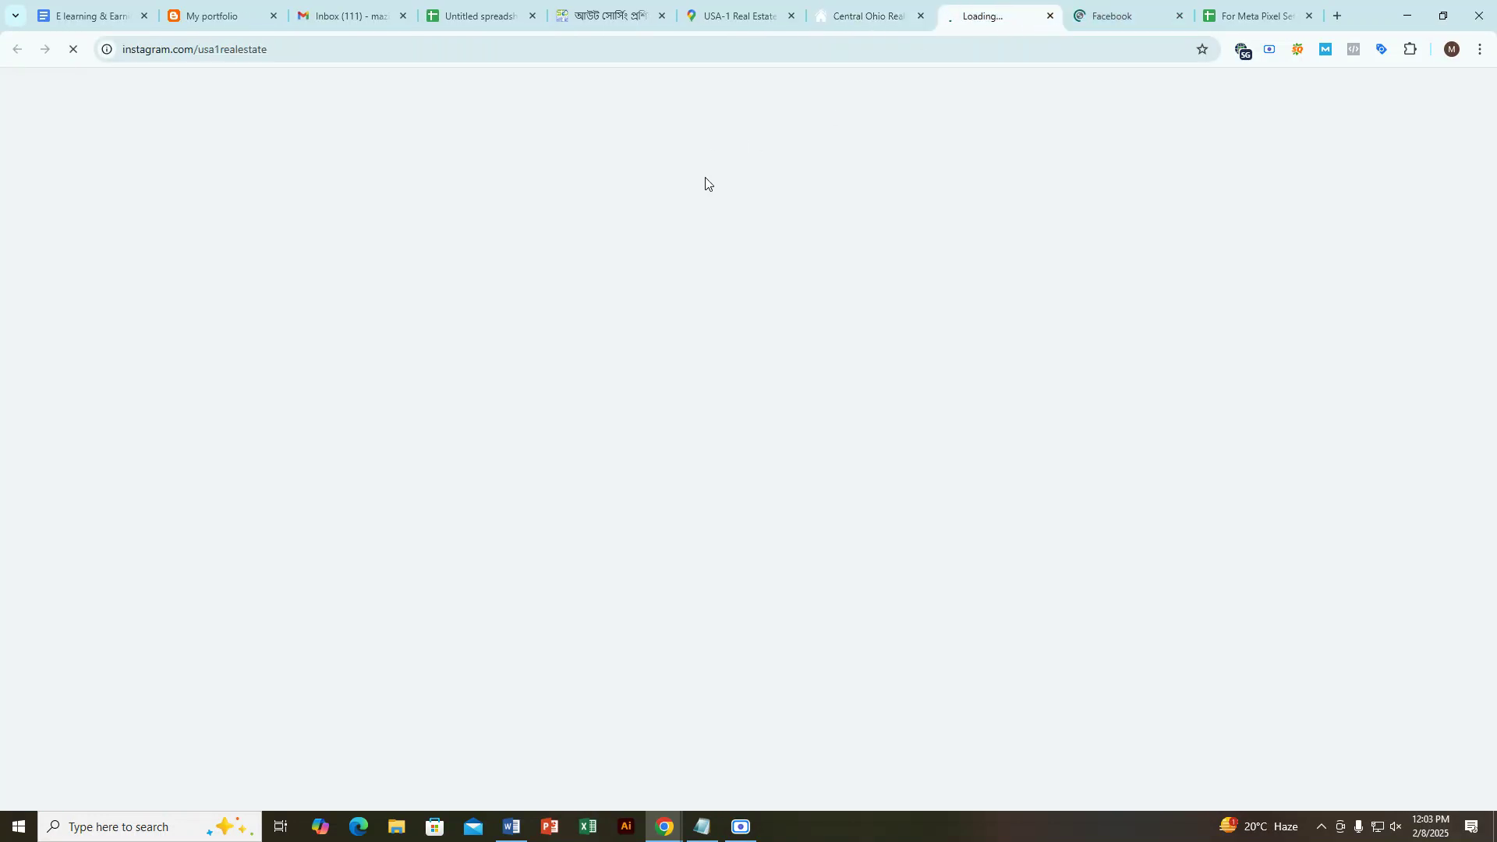
{"action": "left_click", "coordinate": [389, 48]}
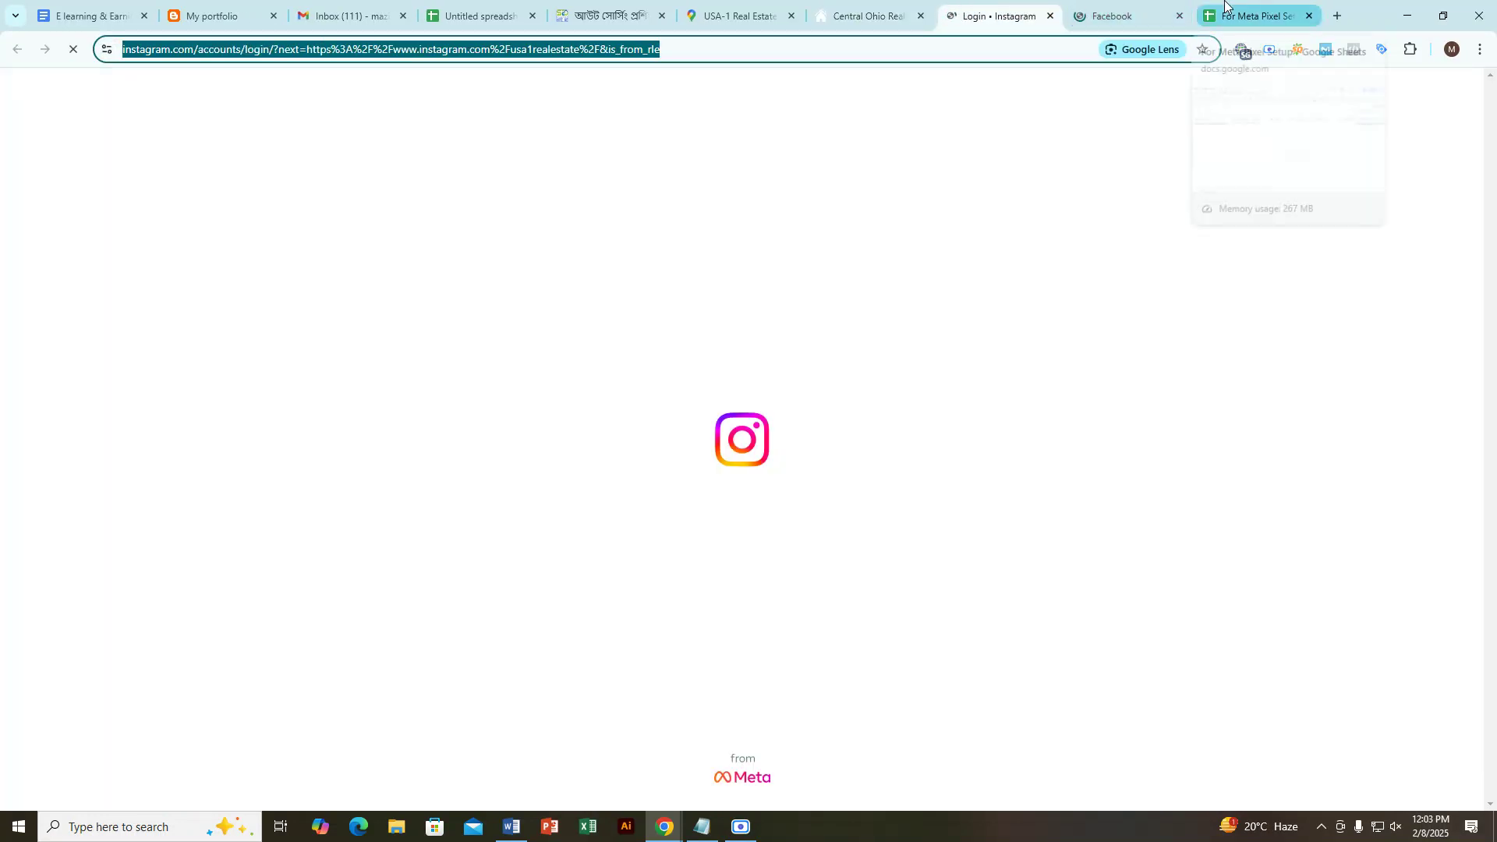
Step: Return to the buyer spreadsheet and move the "Email" header from cell J2 to D4
{"action": "left_click", "coordinate": [1225, 6]}
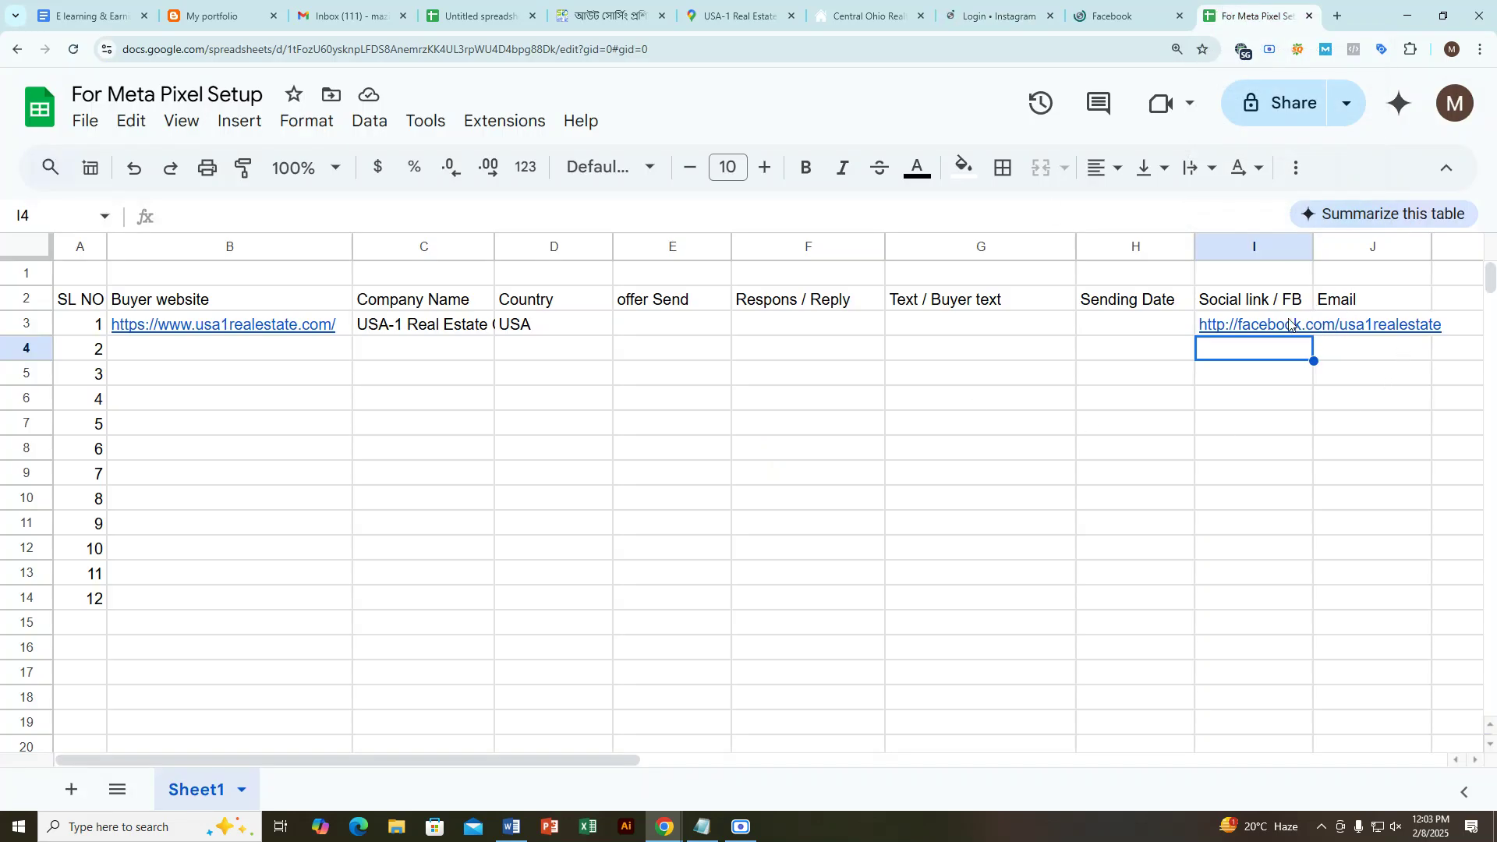
{"action": "mouse_move", "coordinate": [1290, 325]}
{"action": "left_click", "coordinate": [1347, 429]}
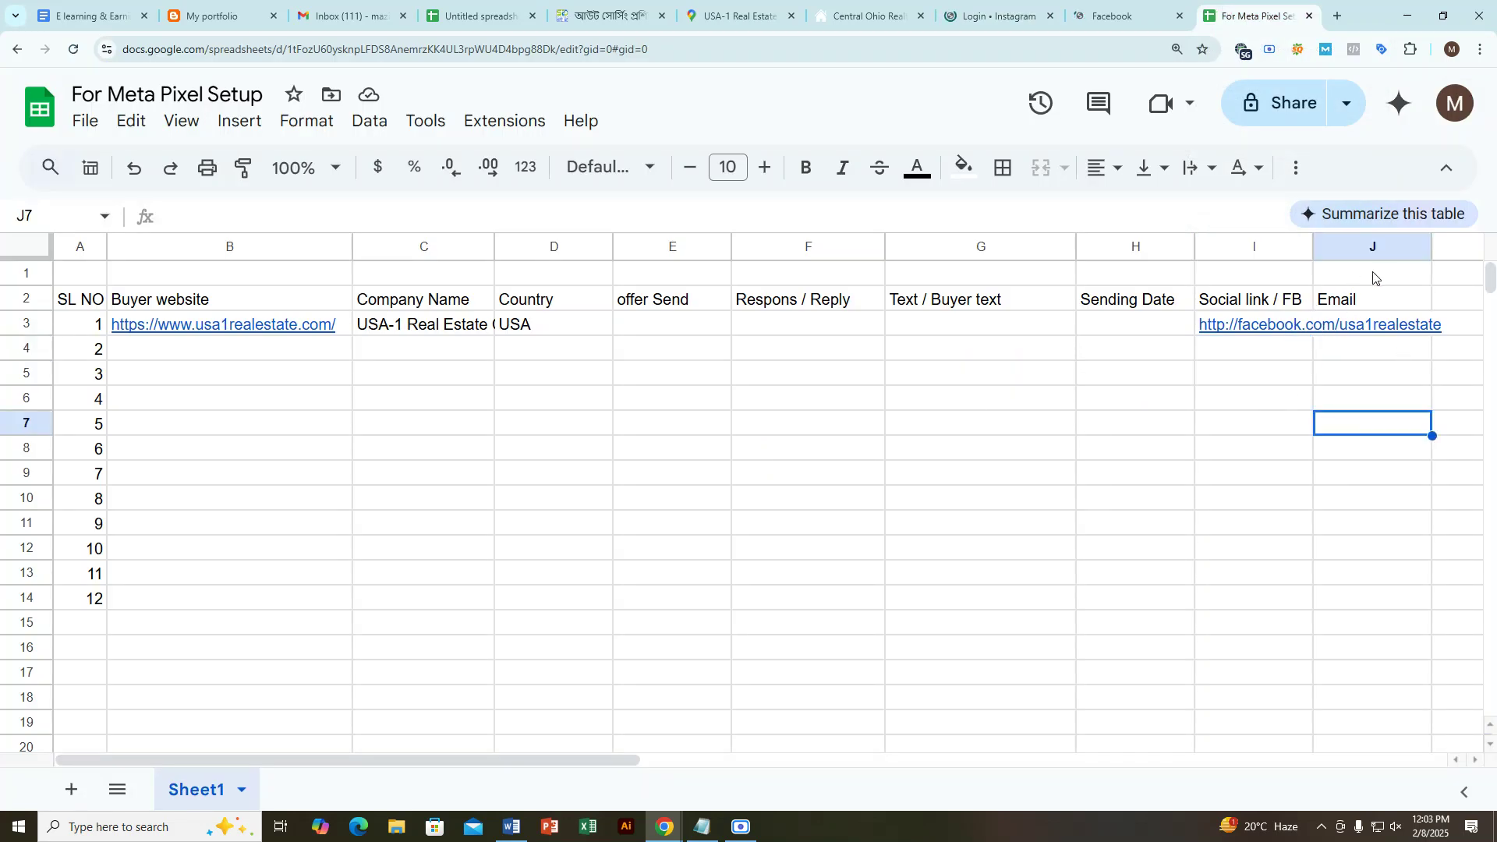
{"action": "left_click", "coordinate": [1347, 305]}
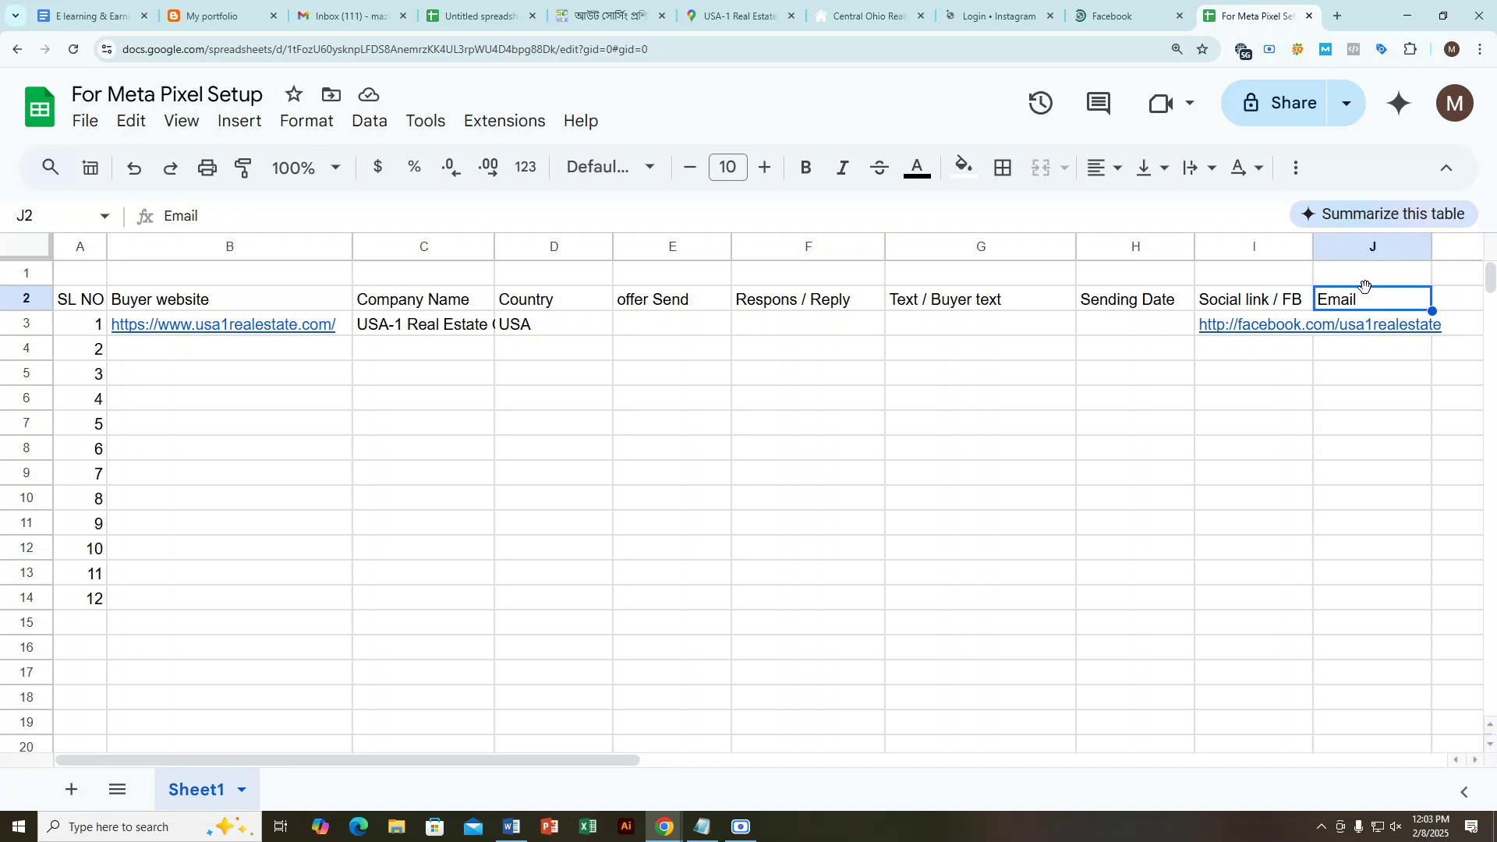
{"action": "key", "text": "ctrl+c"}
{"action": "left_click_drag", "start_coordinate": [1383, 291], "coordinate": [567, 351]}
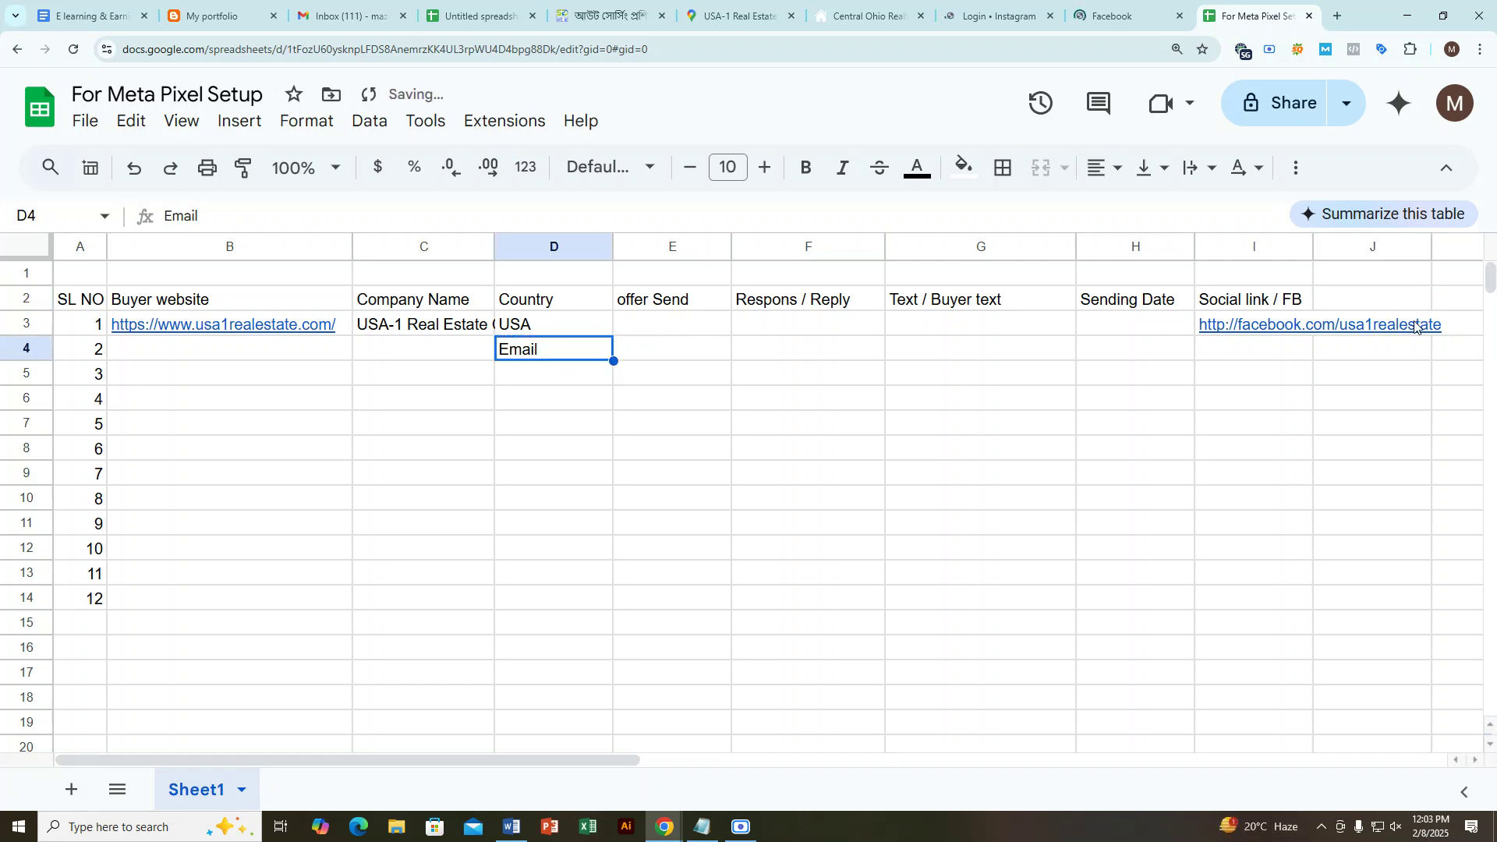
Step: Paste the company's Instagram link into cell J3
{"action": "left_click", "coordinate": [1367, 298]}
{"action": "left_click", "coordinate": [1353, 334]}
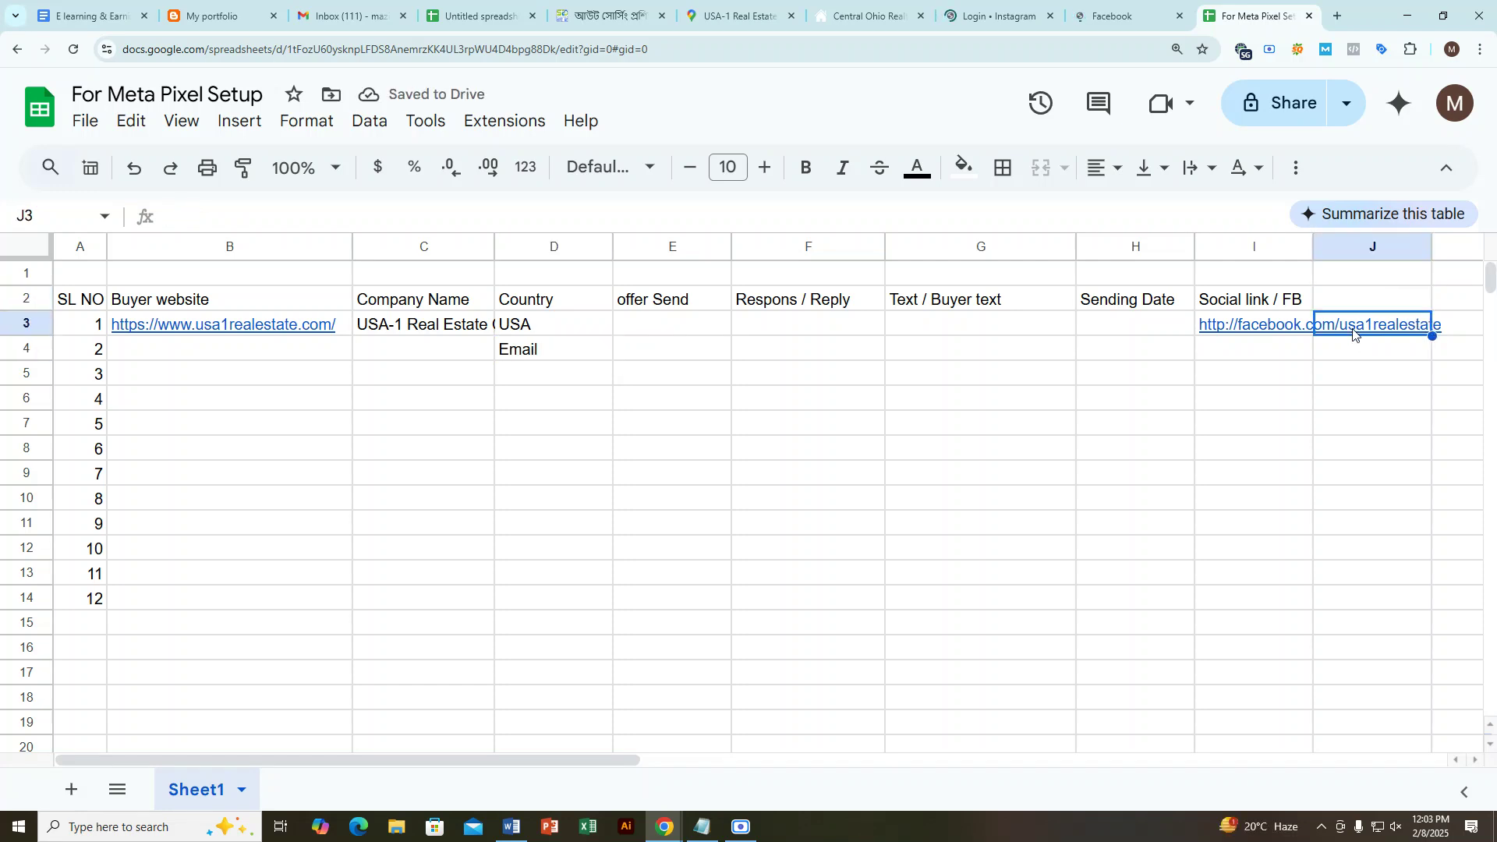
{"action": "key", "text": "ctrl+v"}
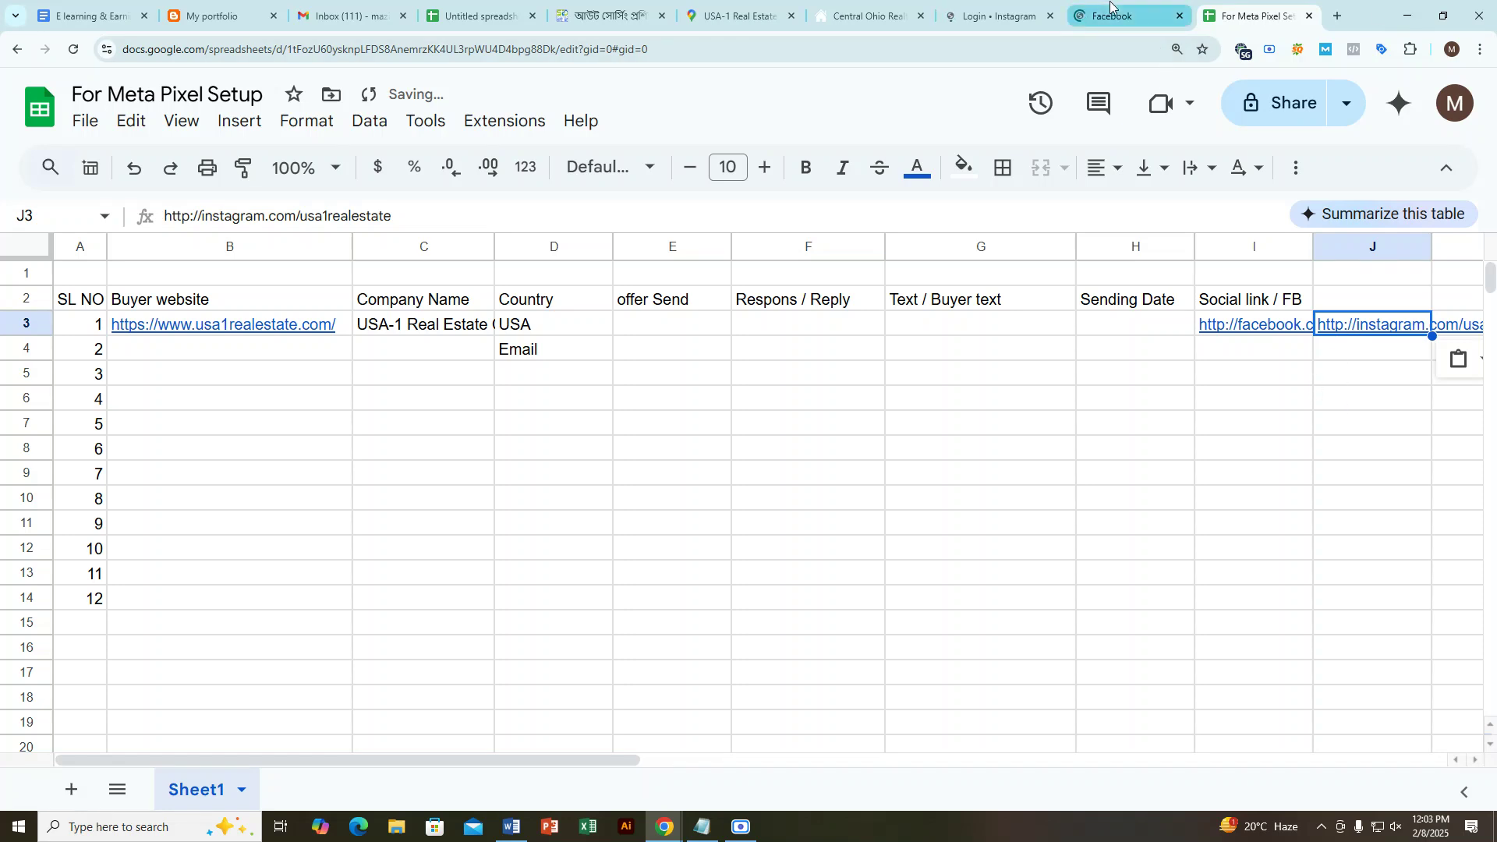
Step: Close the company's Facebook page and view the Instagram page
{"action": "left_click", "coordinate": [1115, 15]}
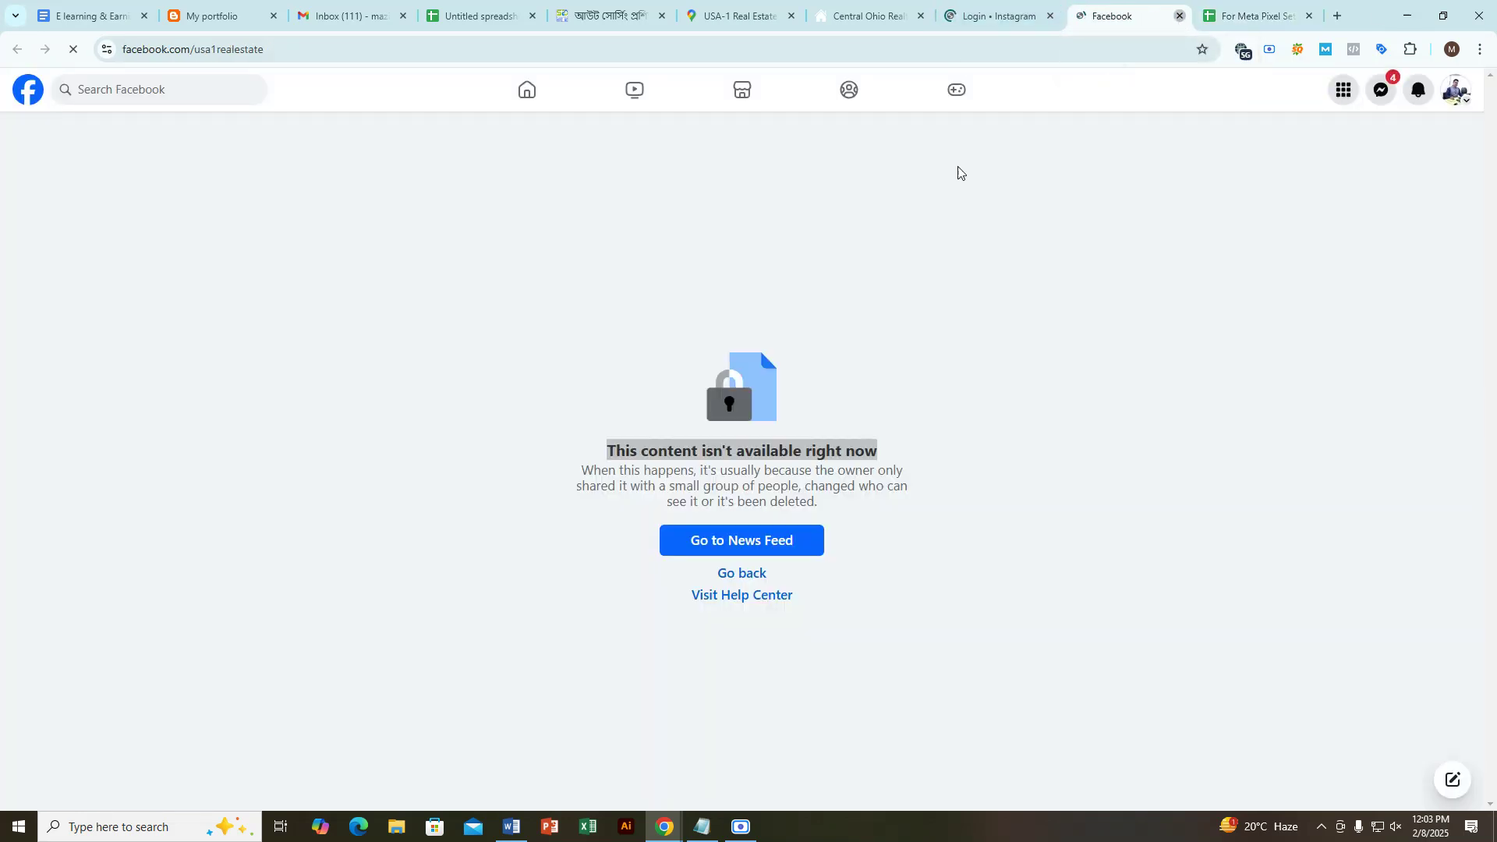
{"action": "key", "text": "ctrl+w"}
{"action": "left_click", "coordinate": [1099, 15]}
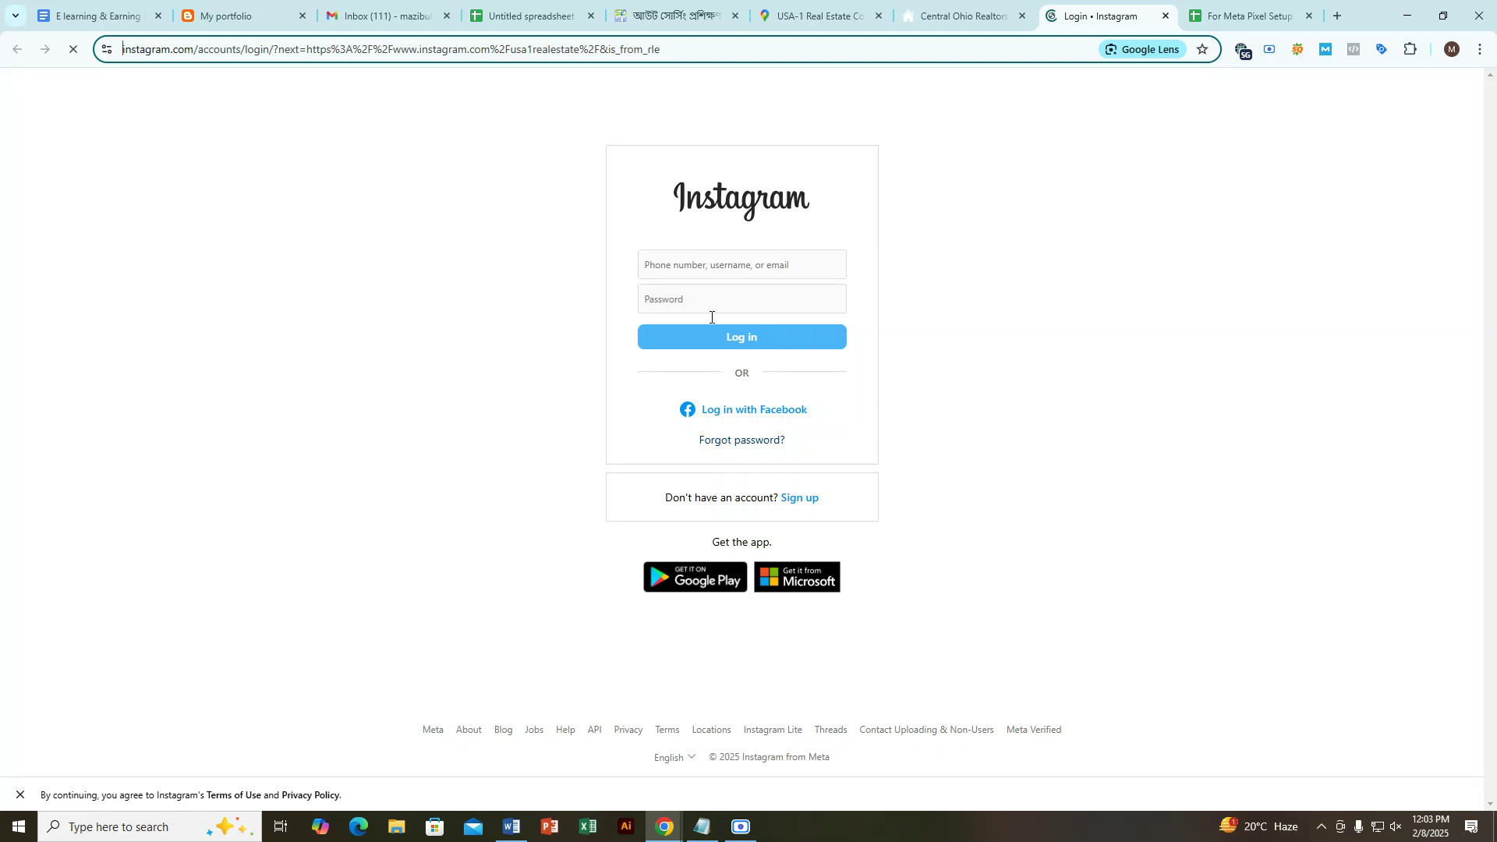
Step: Return to the usa1realestate.com footer and open its linked YouTube channel in a new tab
{"action": "key", "text": "ctrl+shift+Tab"}
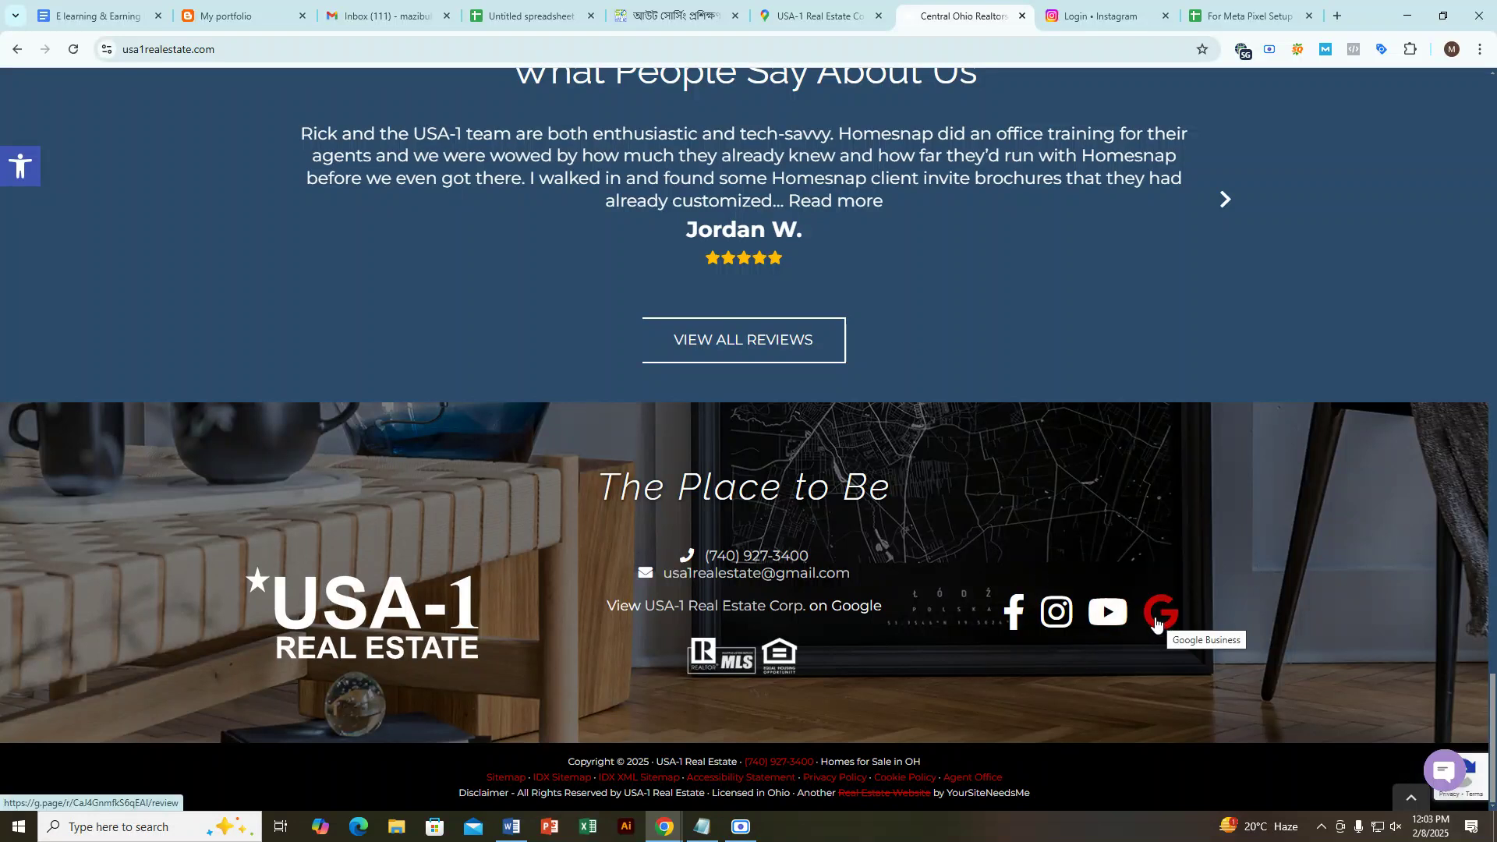
{"action": "left_click", "coordinate": [1100, 620]}
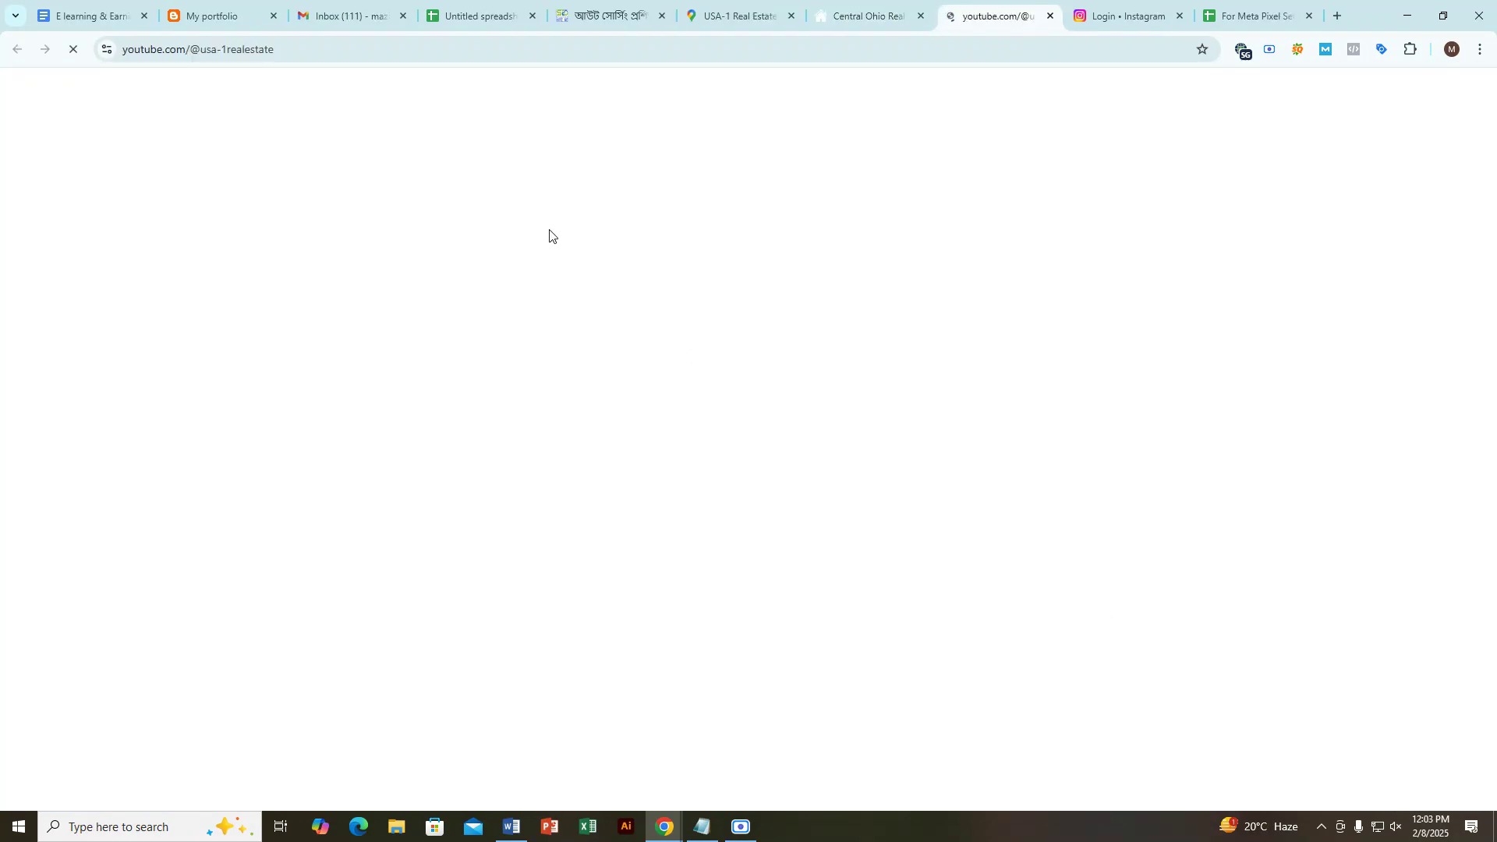
{"action": "left_click", "coordinate": [431, 50]}
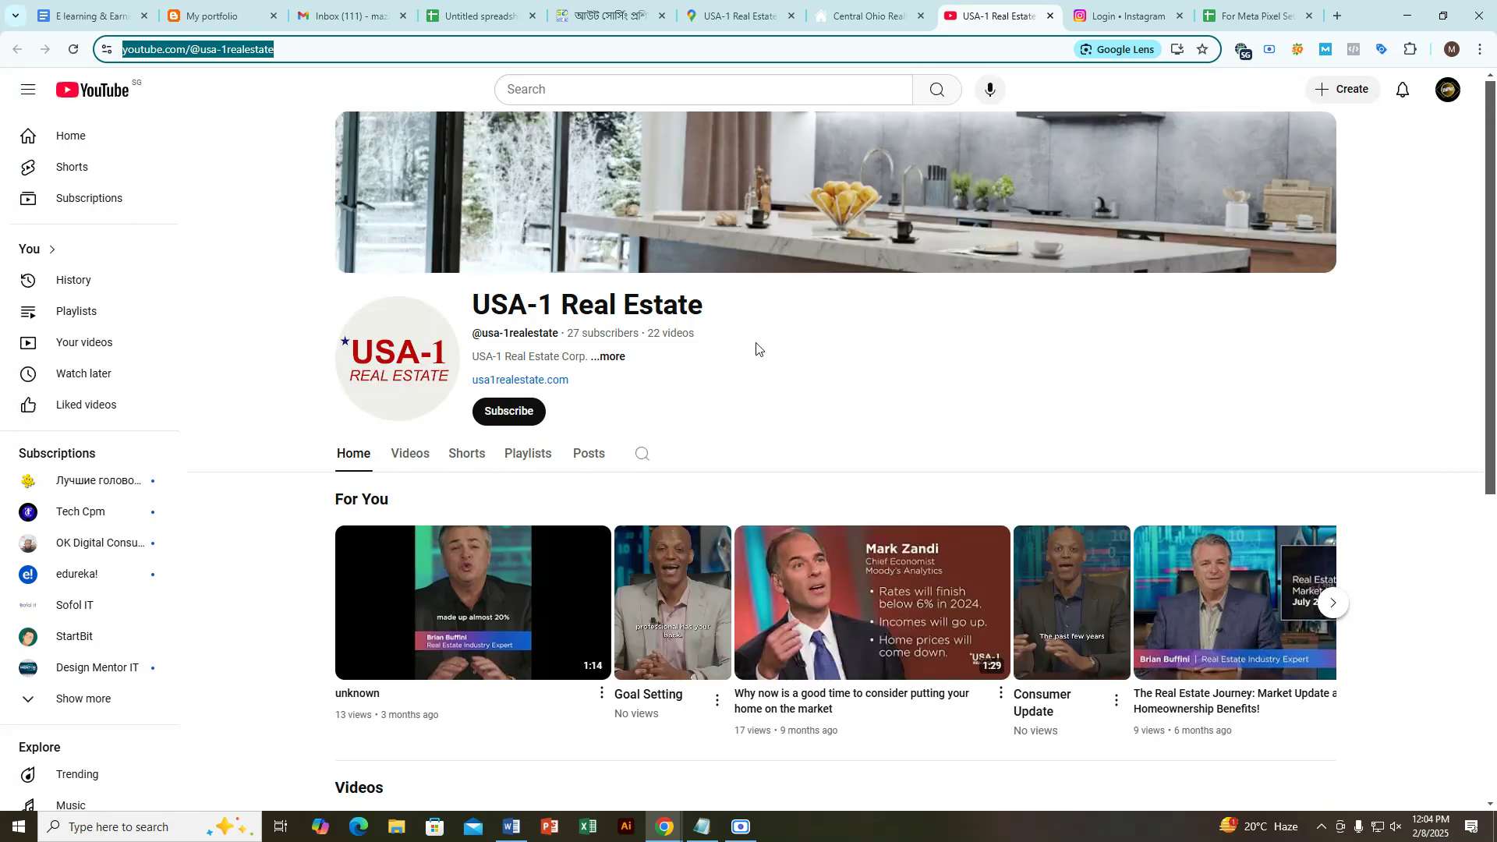
Step: Review the USA-1 Real Estate channel's About details and its list of videos
{"action": "left_click", "coordinate": [606, 356]}
{"action": "left_click", "coordinate": [897, 241]}
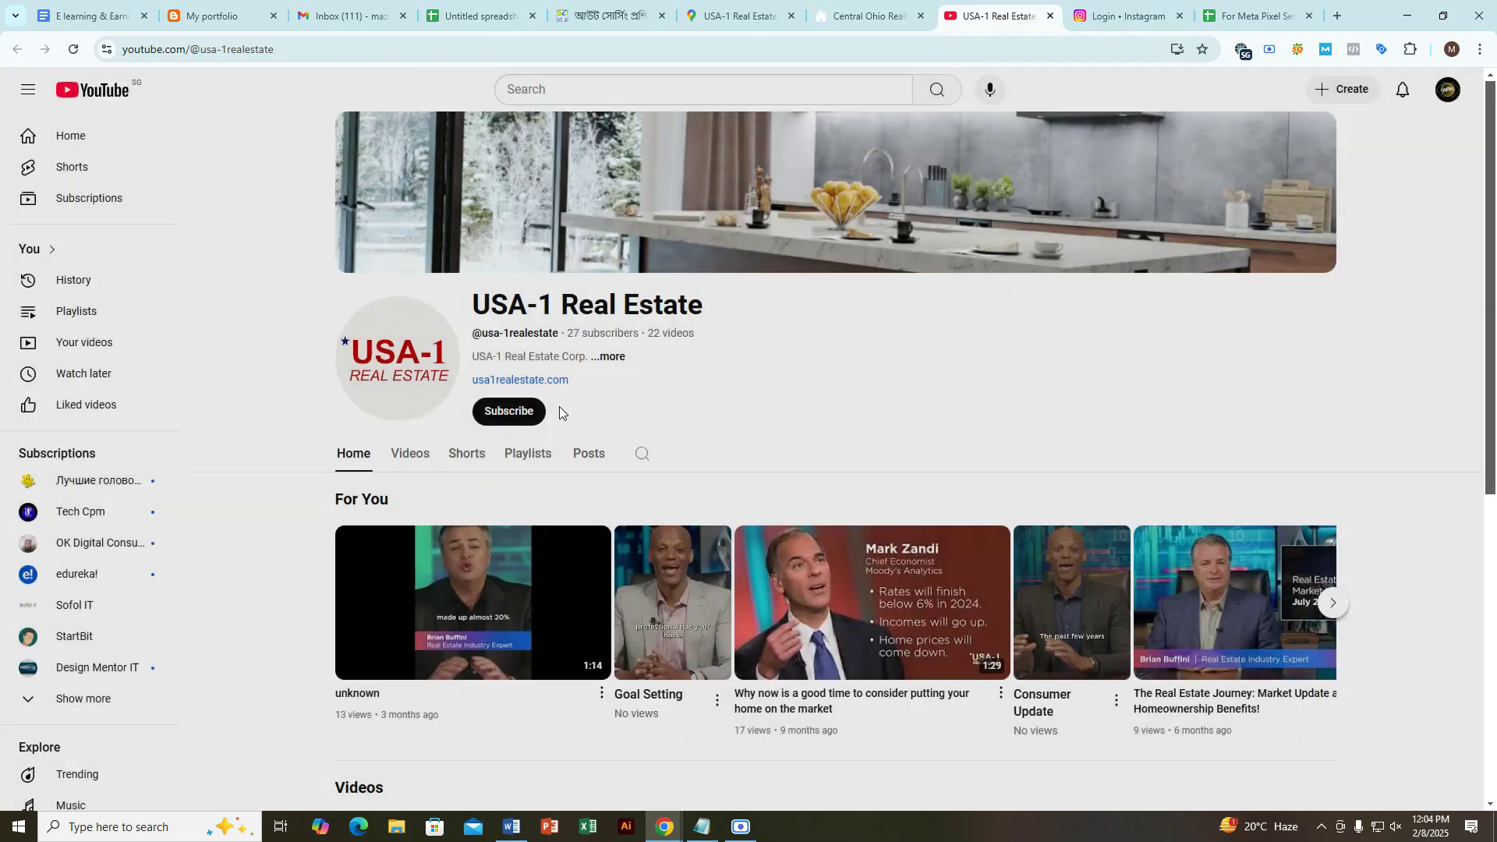
{"action": "left_click", "coordinate": [413, 455]}
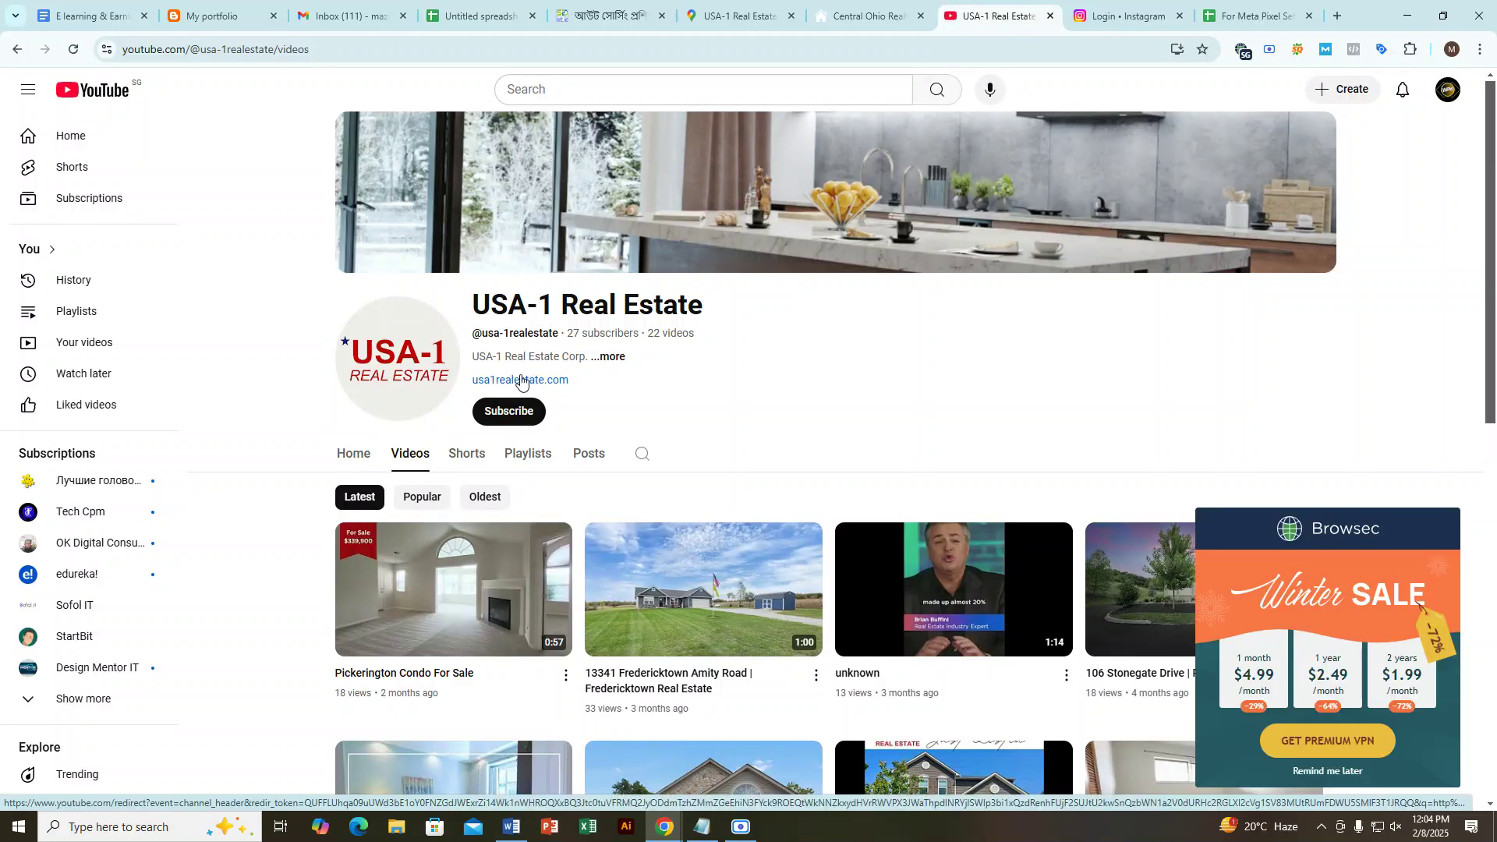
{"action": "left_click", "coordinate": [611, 357]}
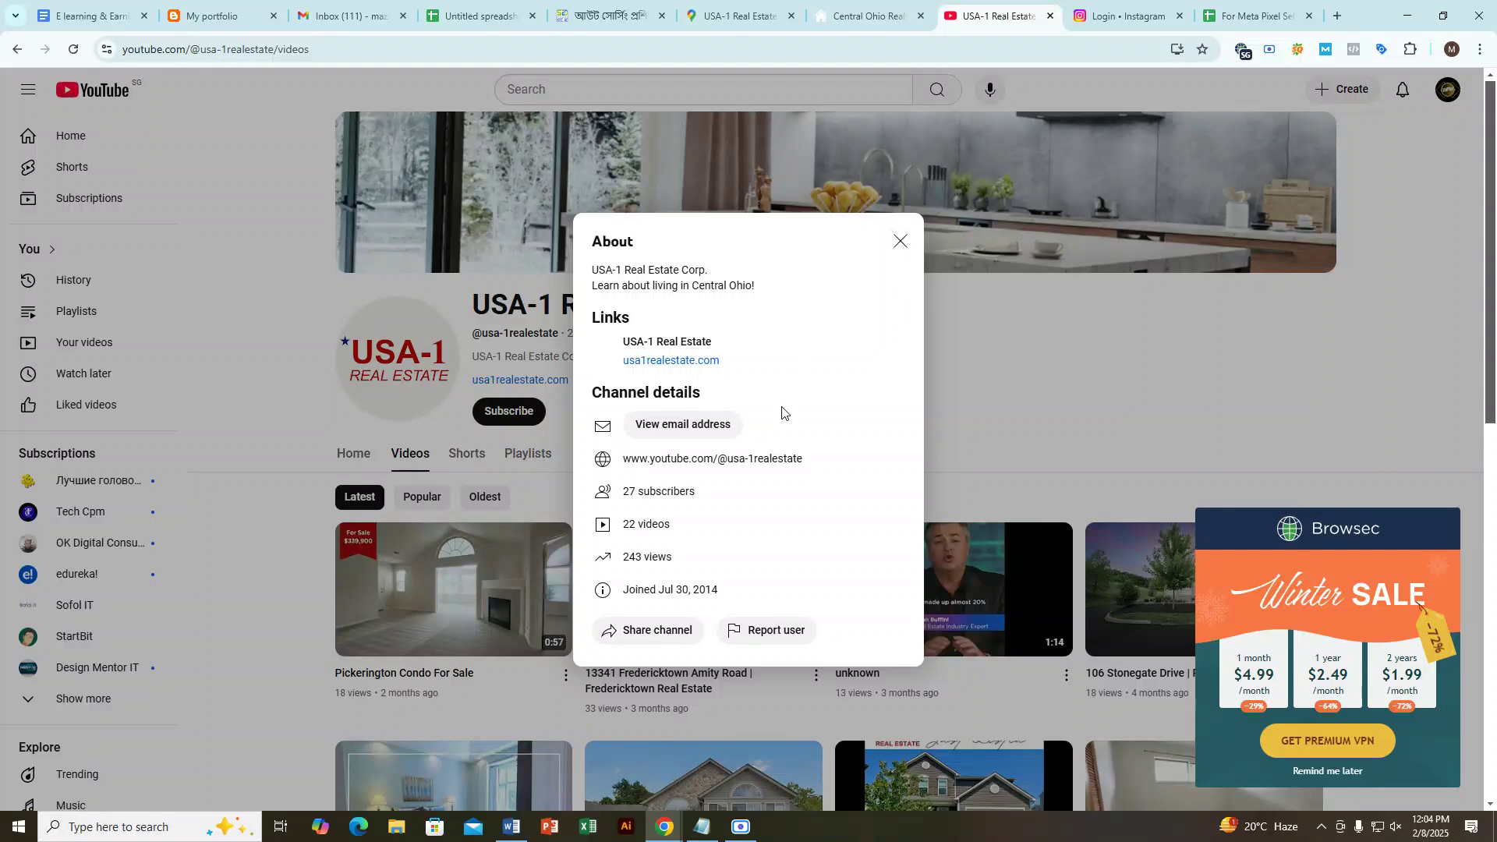
{"action": "left_click", "coordinate": [900, 241]}
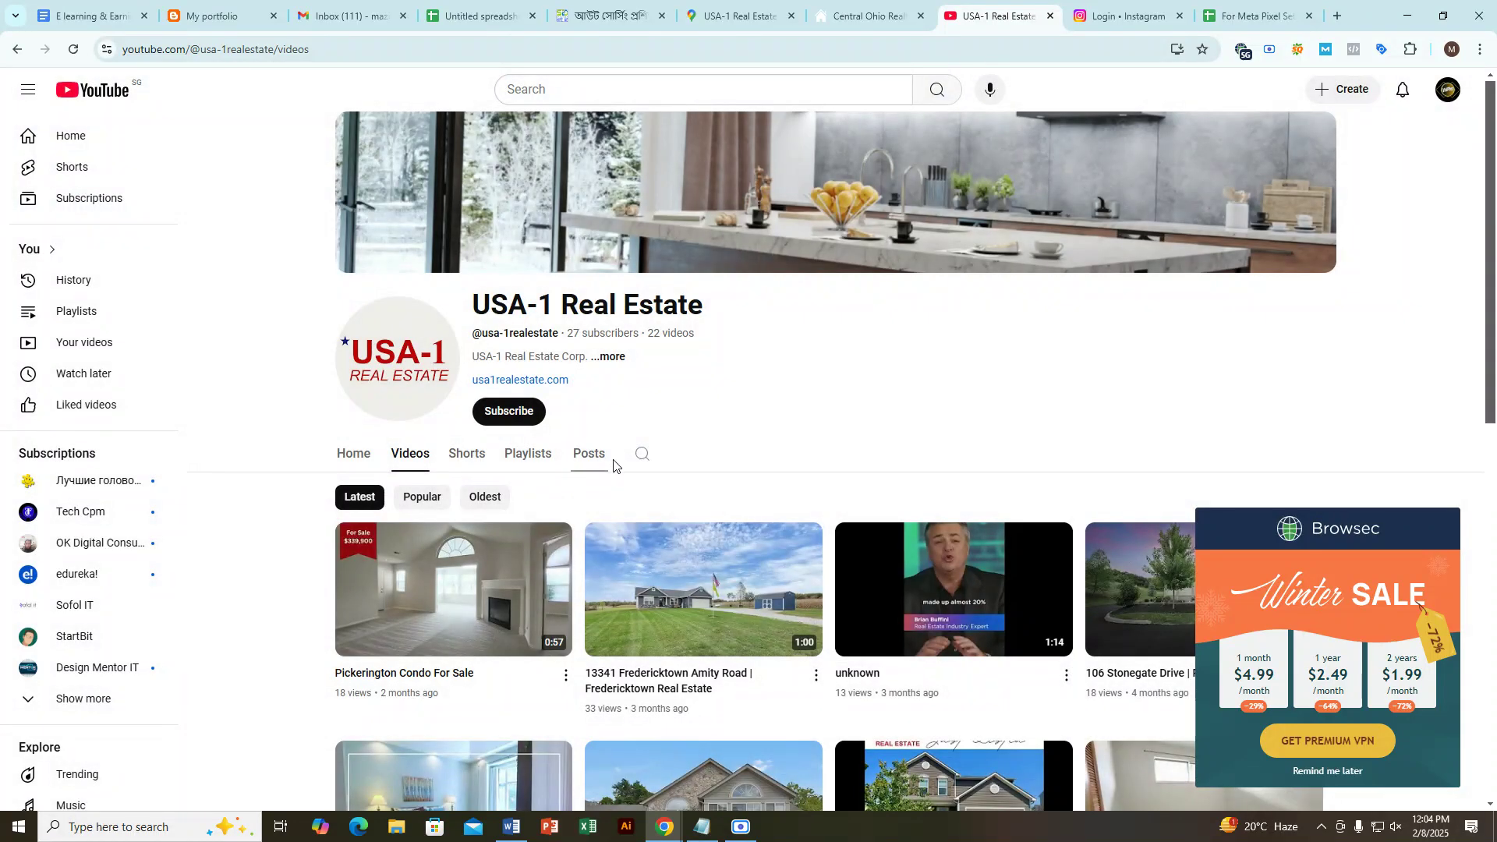
Step: Copy the address of the channel's videos page and paste it into cell K3 of the buyer spreadsheet
{"action": "left_click", "coordinate": [391, 47]}
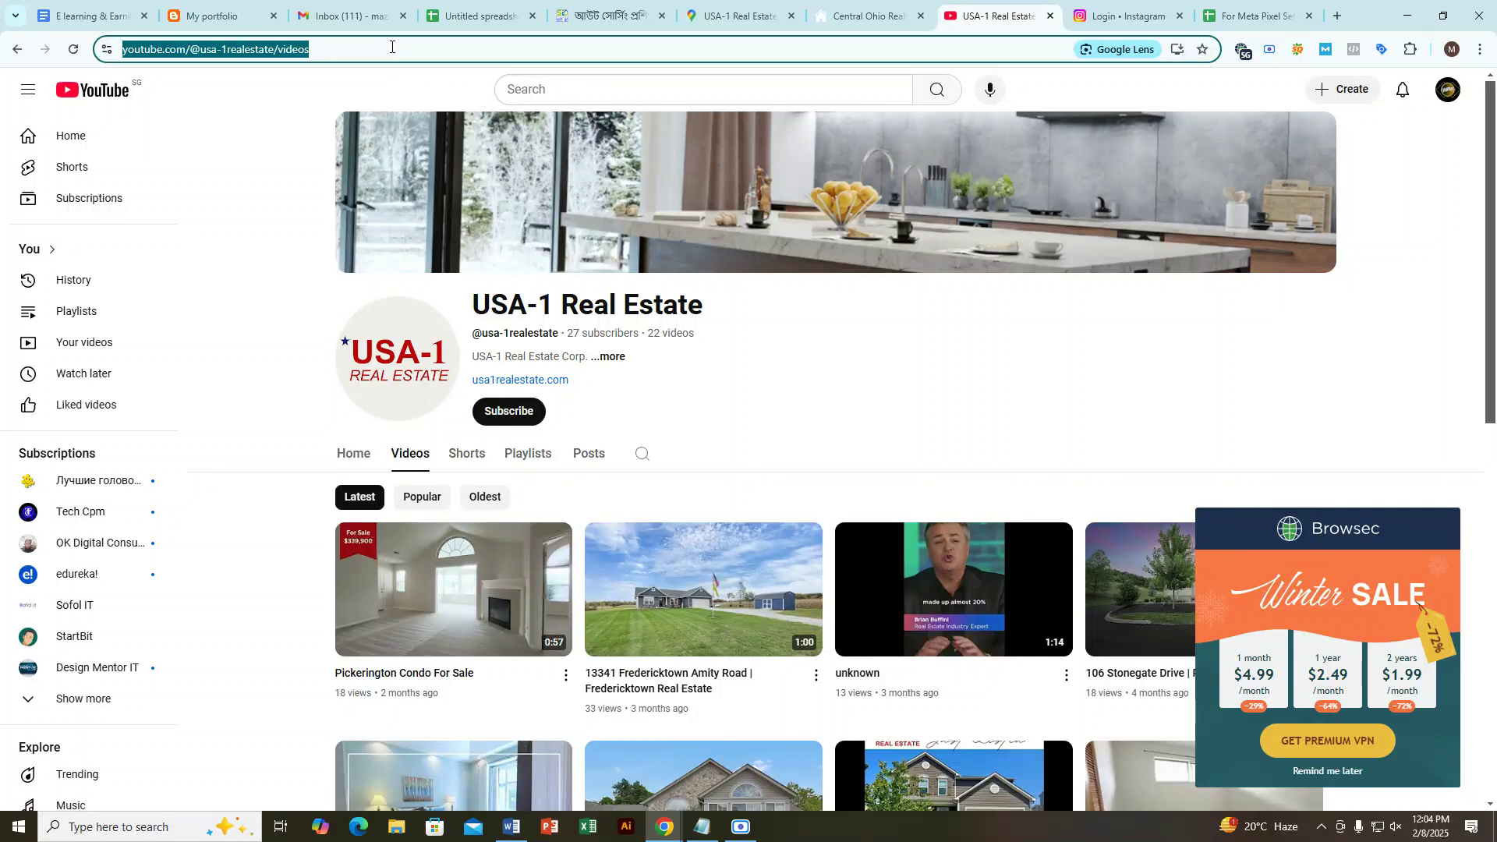
{"action": "left_click", "coordinate": [1251, 15]}
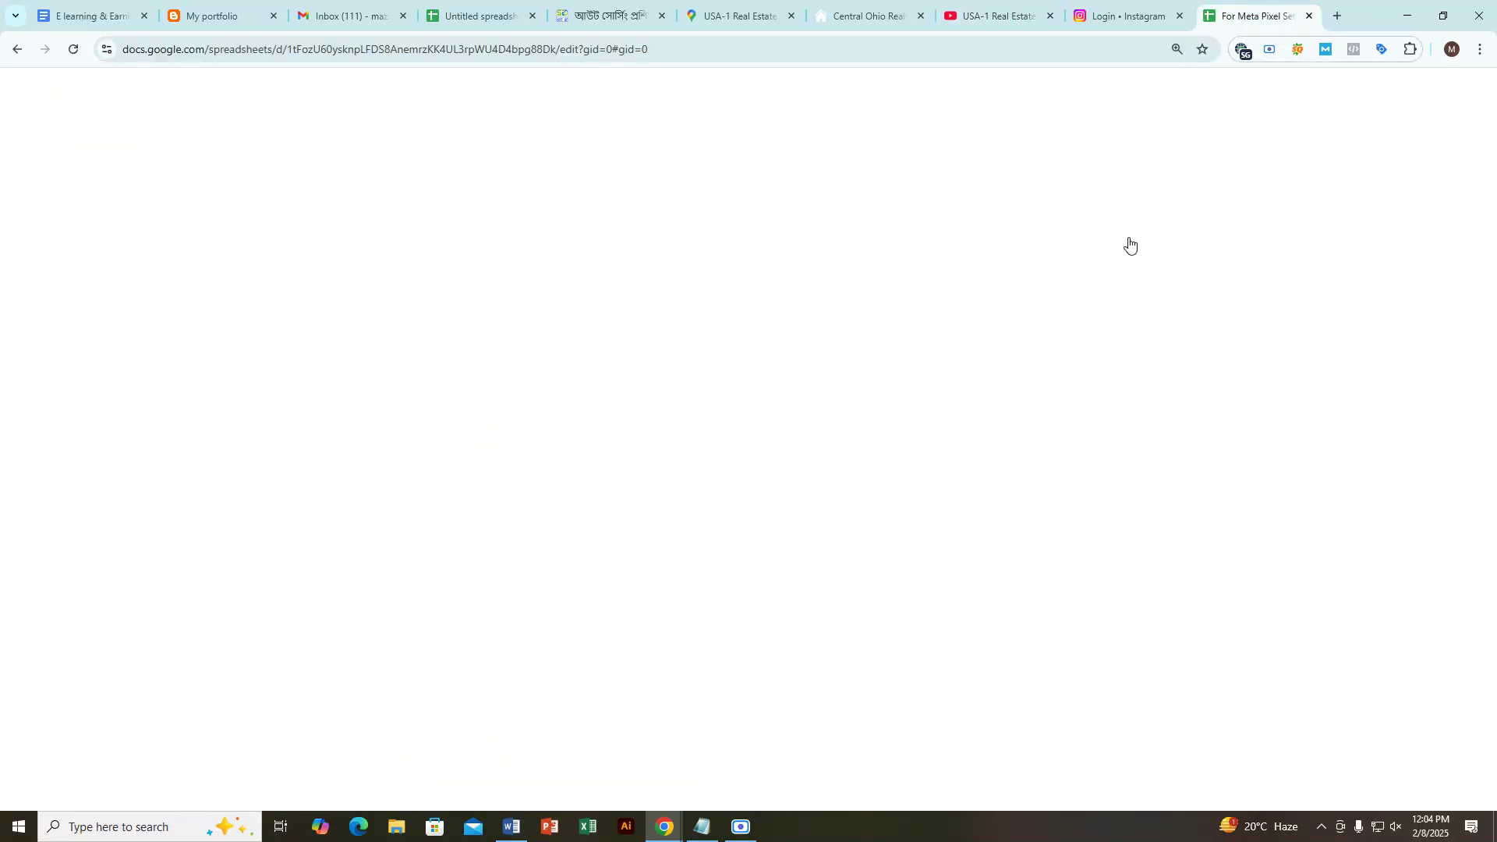
{"action": "left_click", "coordinate": [1449, 337]}
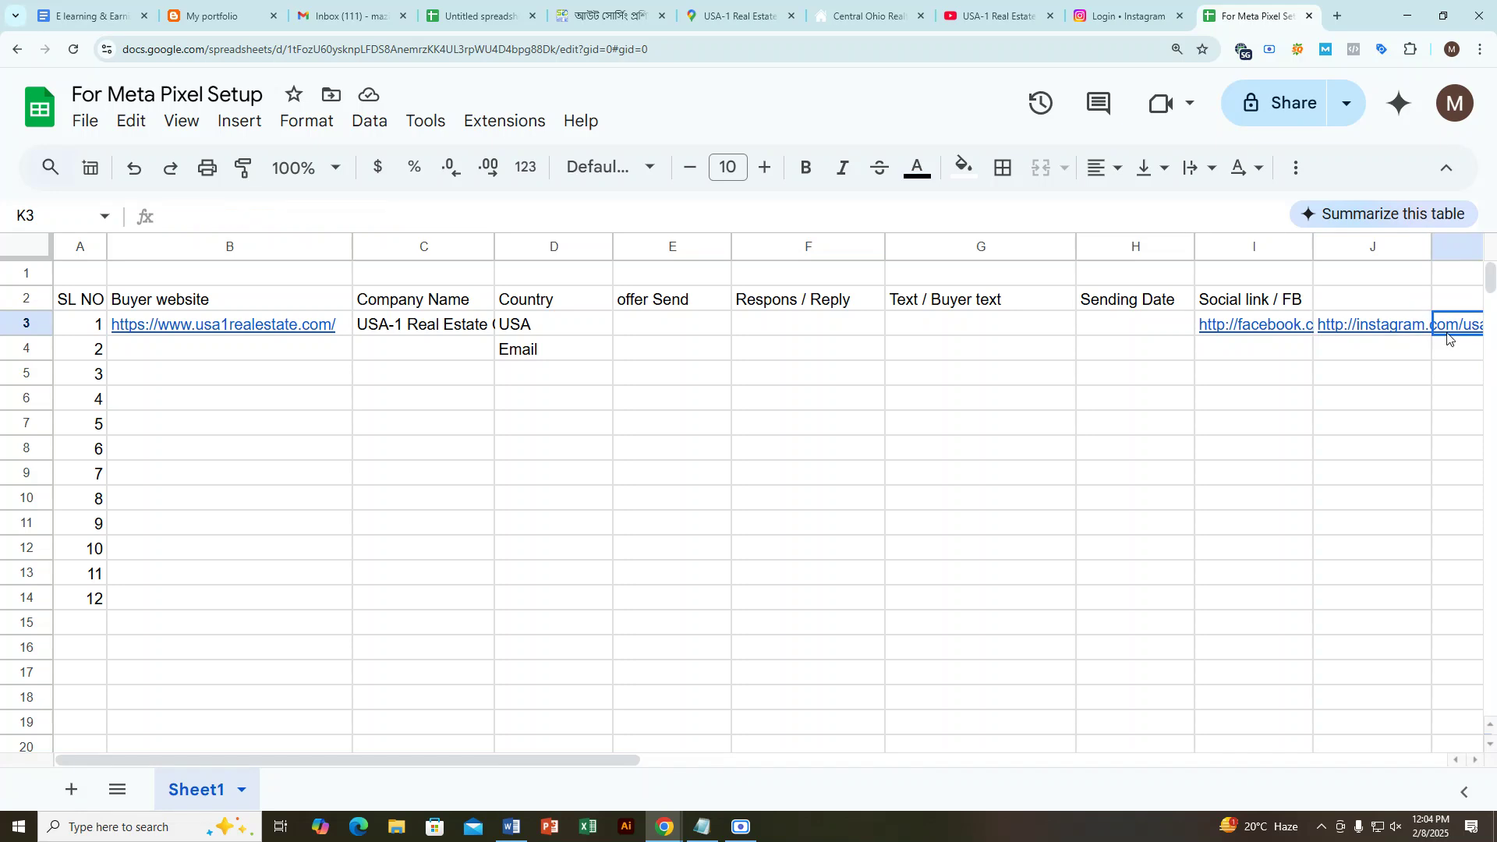
{"action": "key", "text": "ctrl+v"}
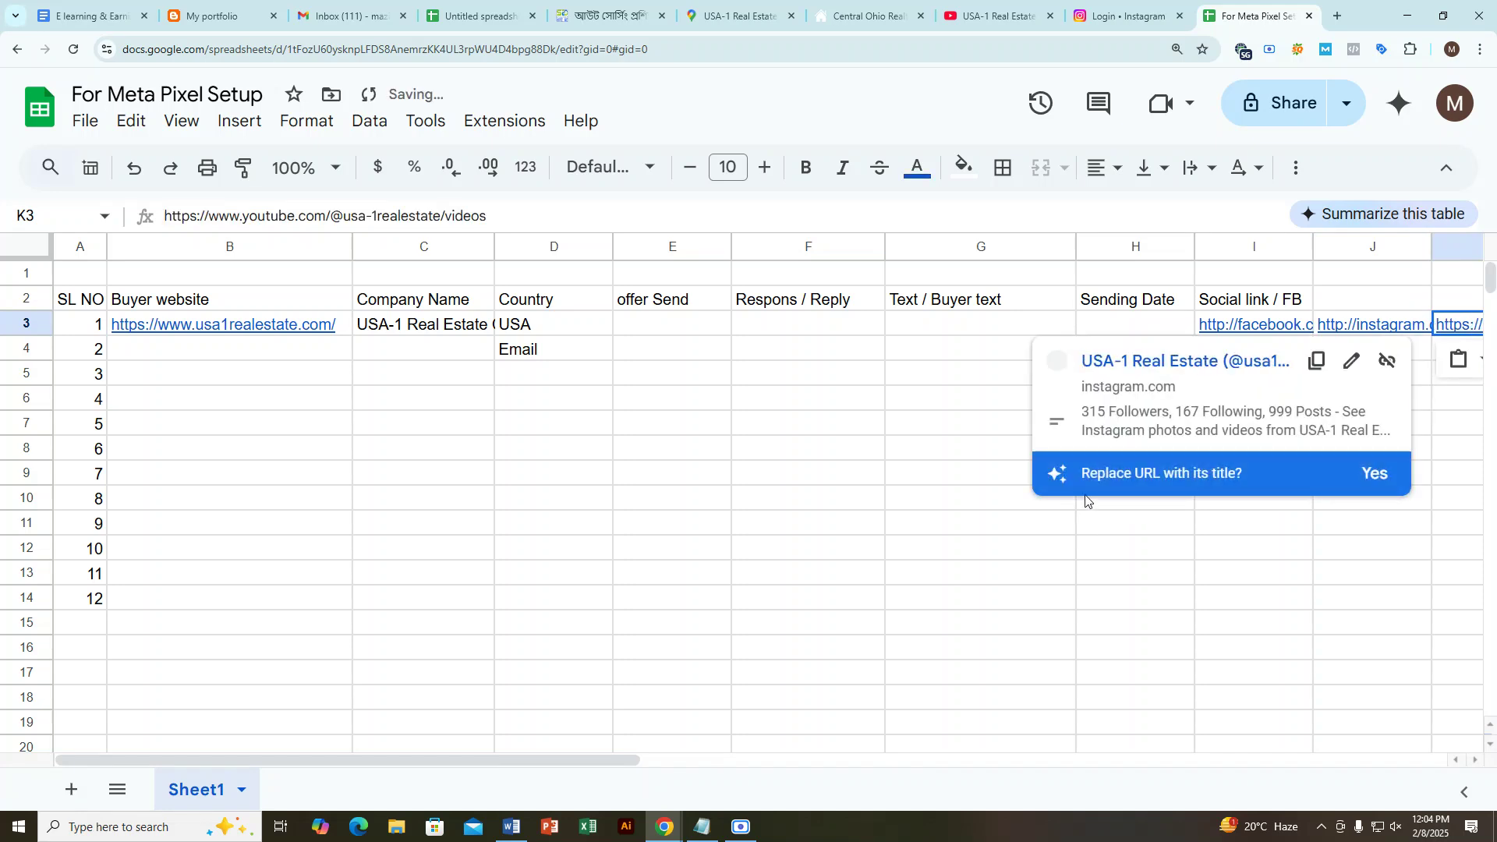
{"action": "left_click", "coordinate": [990, 378]}
Step: Go back to the usa1realestate.com footer and copy the company's email address
{"action": "left_click", "coordinate": [1148, 4]}
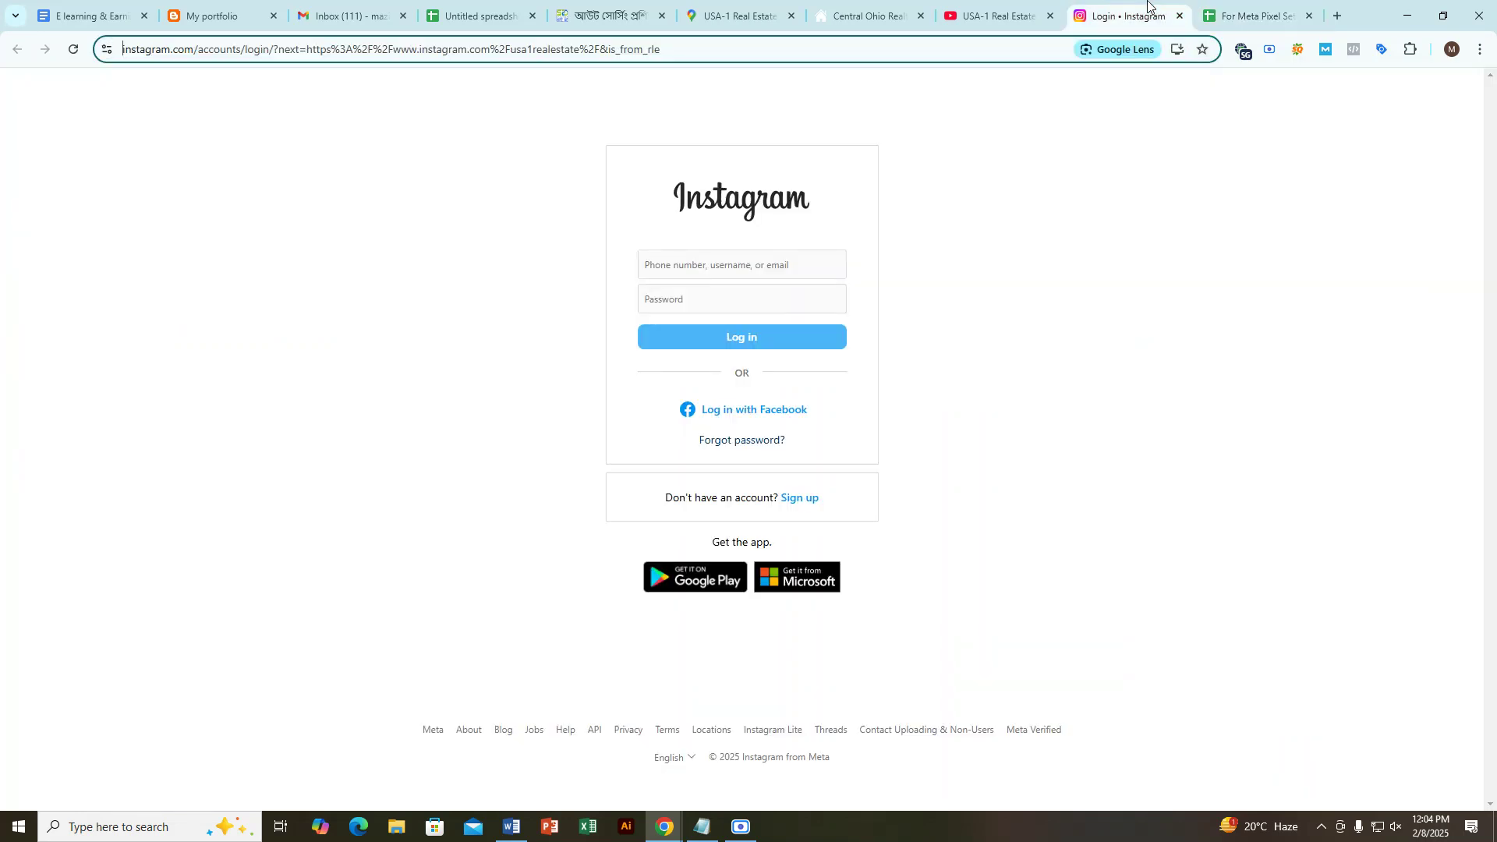
{"action": "key", "text": "ctrl+shift+Tab"}
{"action": "key", "text": "ctrl+shift+Tab"}
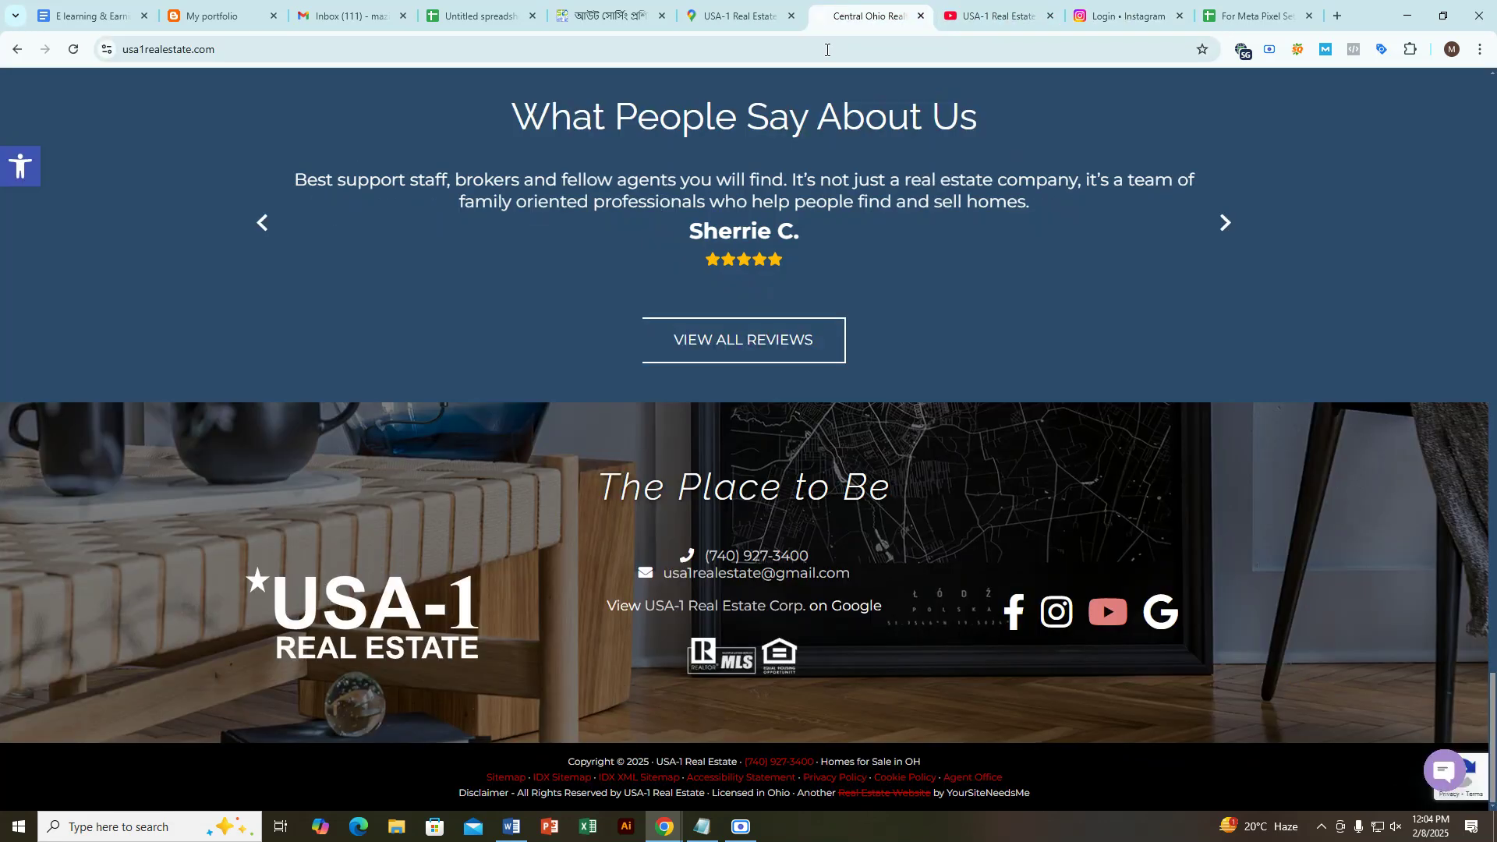
{"action": "scroll", "coordinate": [968, 395], "scroll_direction": "up", "scroll_amount": 1}
{"action": "scroll", "coordinate": [967, 399], "scroll_direction": "down", "scroll_amount": 1}
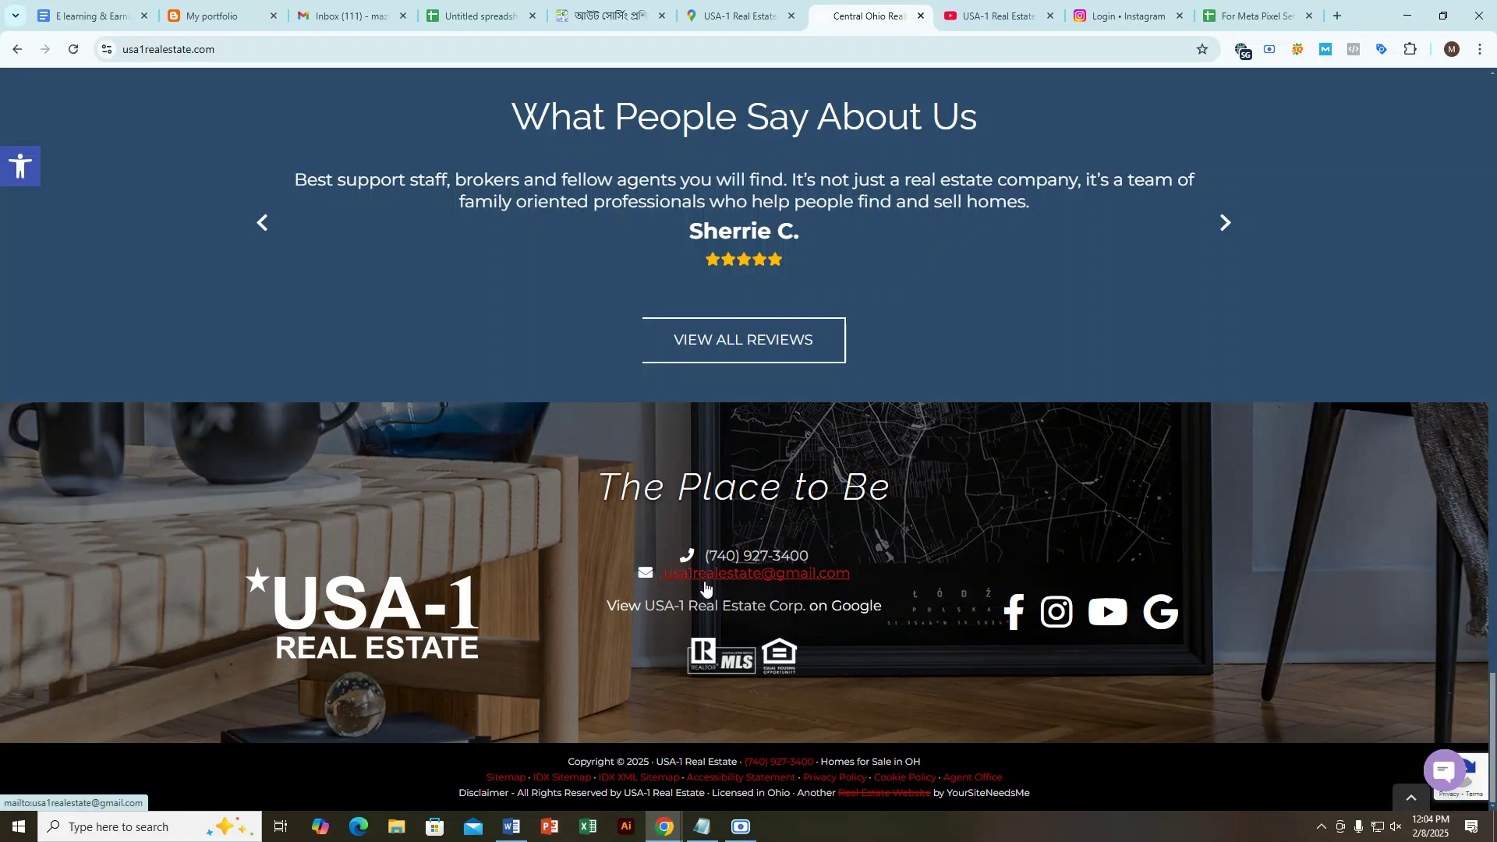
{"action": "left_click_drag", "start_coordinate": [844, 575], "coordinate": [659, 571]}
{"action": "key", "text": "ctrl+c"}
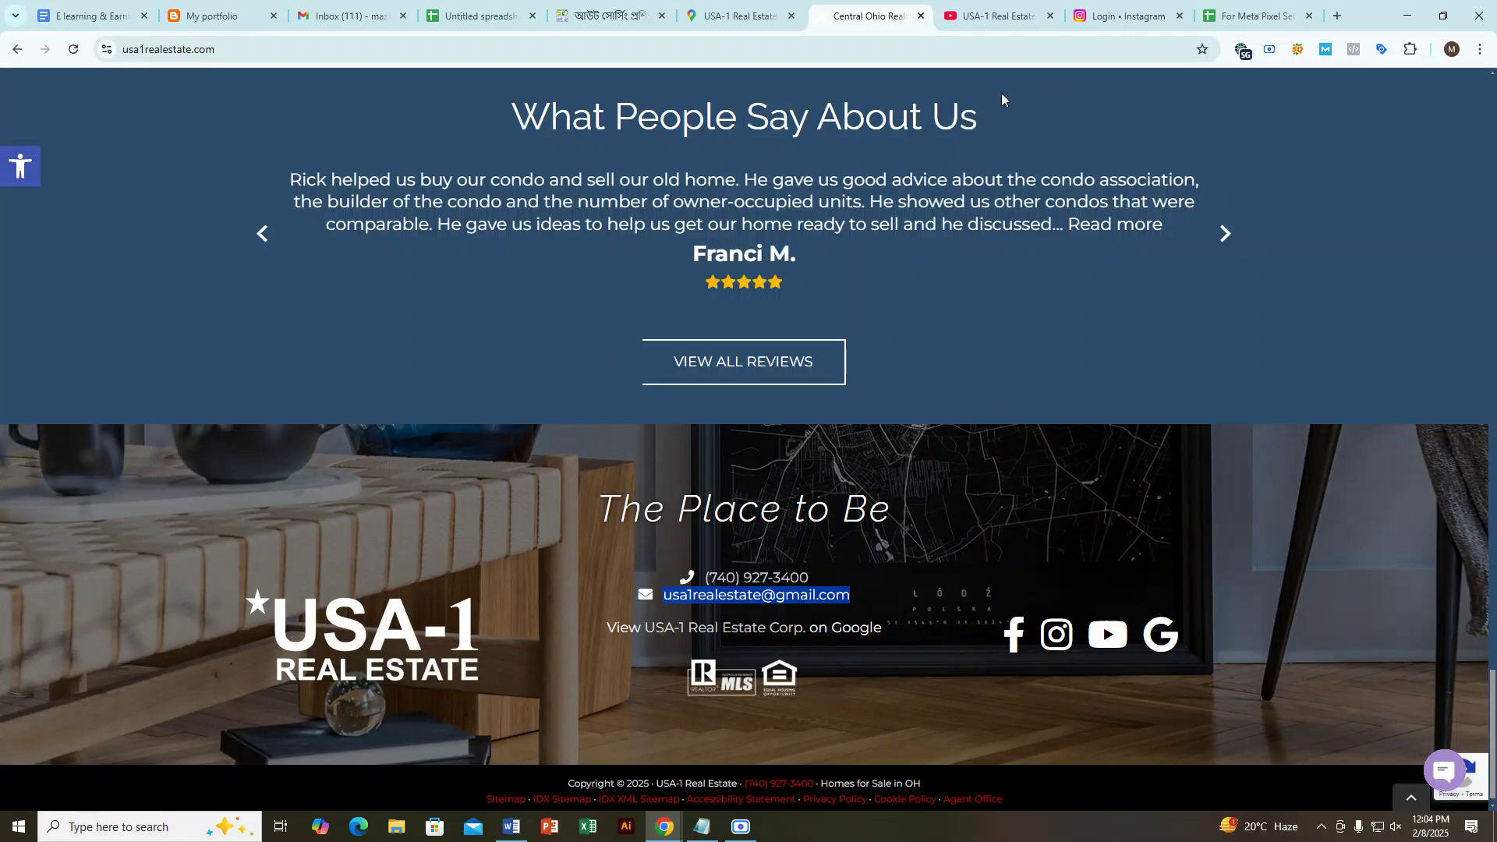
Step: Insert a blank column between the "Country" and "offer Send" columns of the buyer spreadsheet
{"action": "left_click", "coordinate": [1247, 14]}
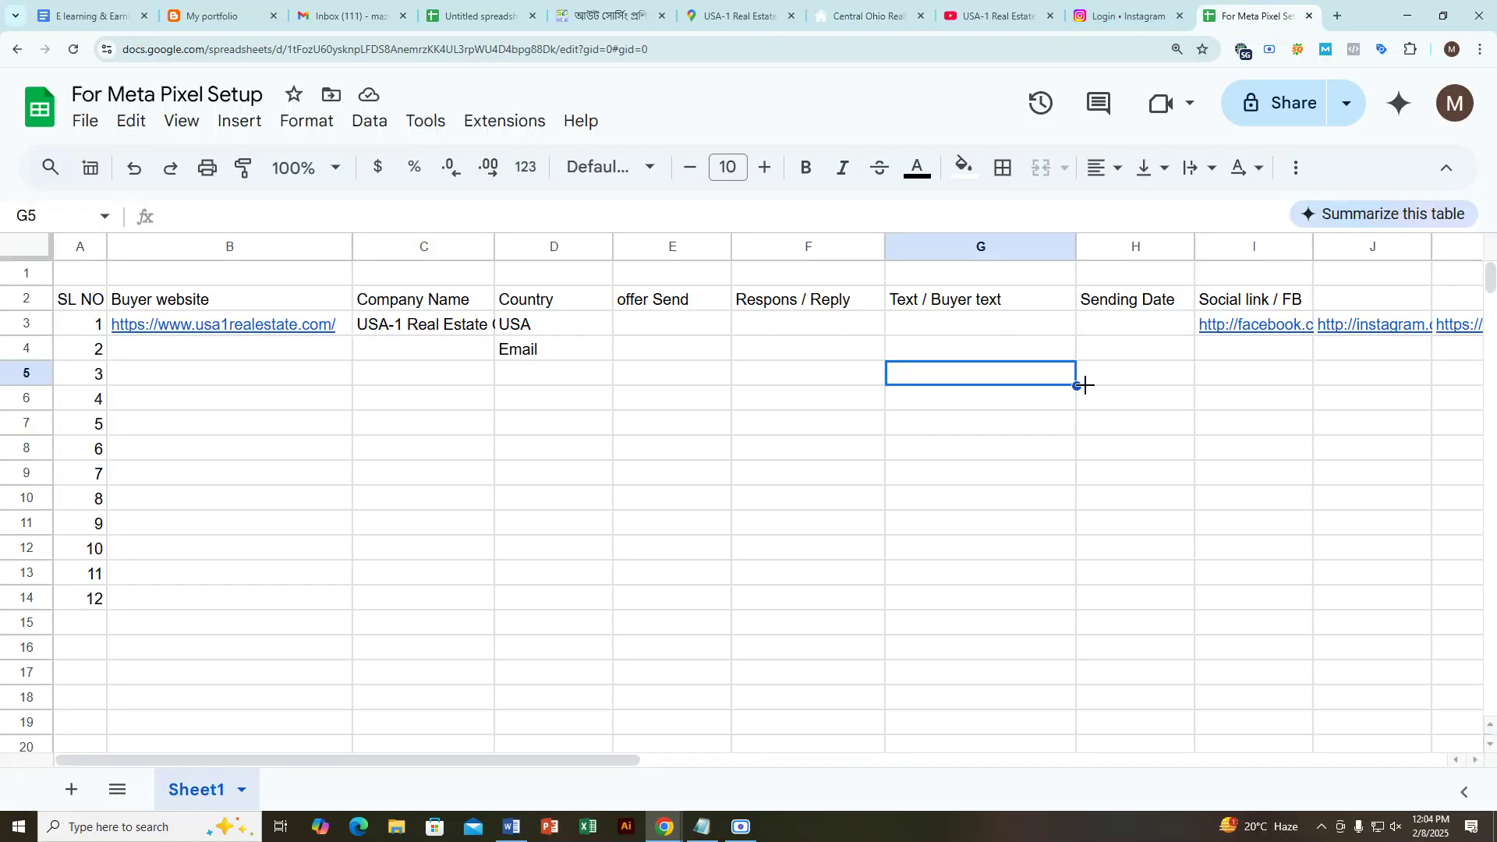
{"action": "left_click", "coordinate": [1161, 400]}
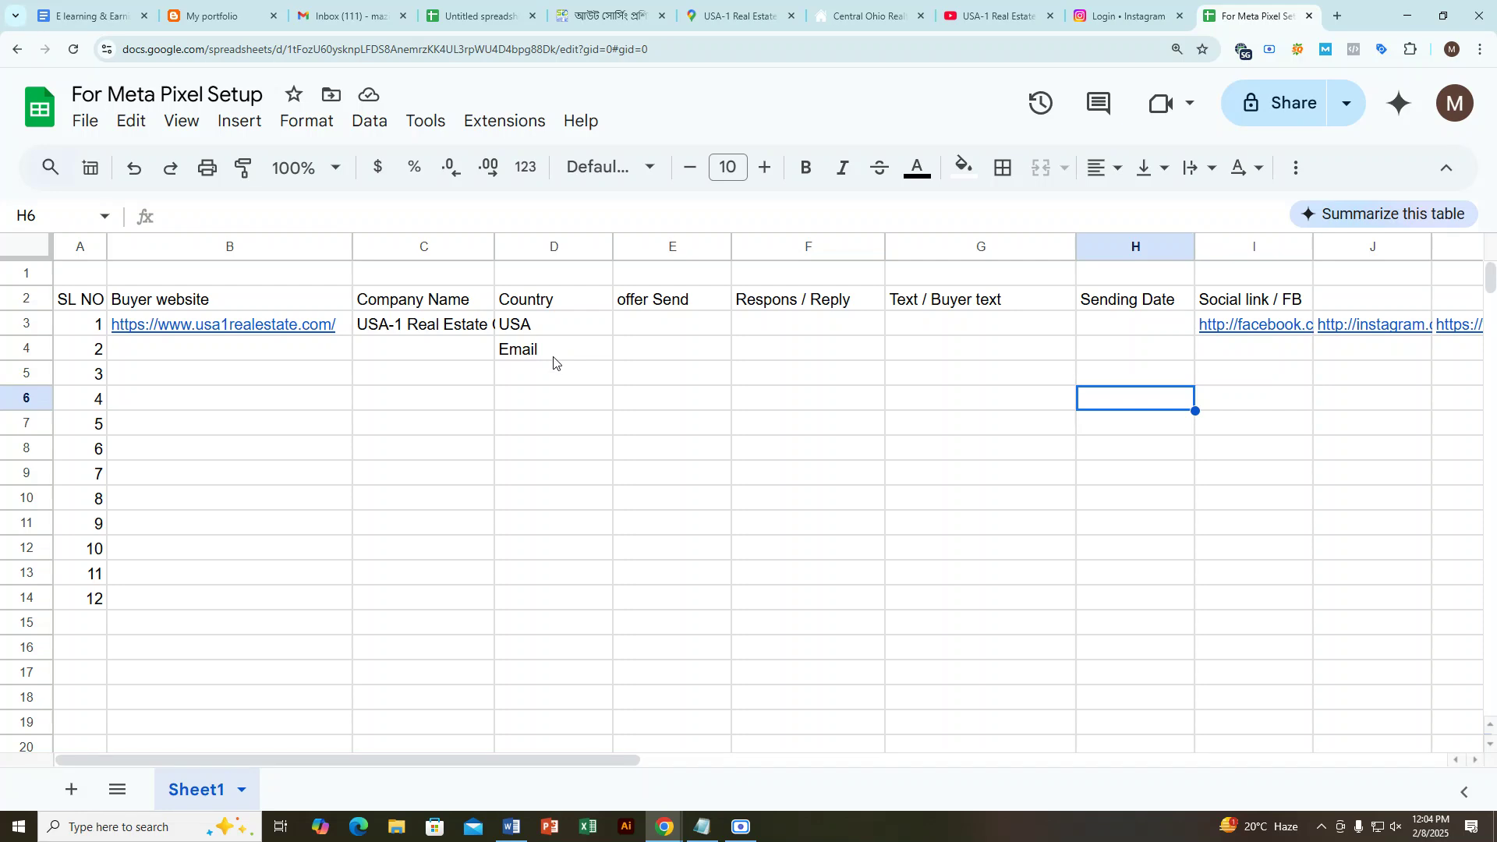
{"action": "right_click", "coordinate": [633, 247]}
{"action": "left_click", "coordinate": [711, 360]}
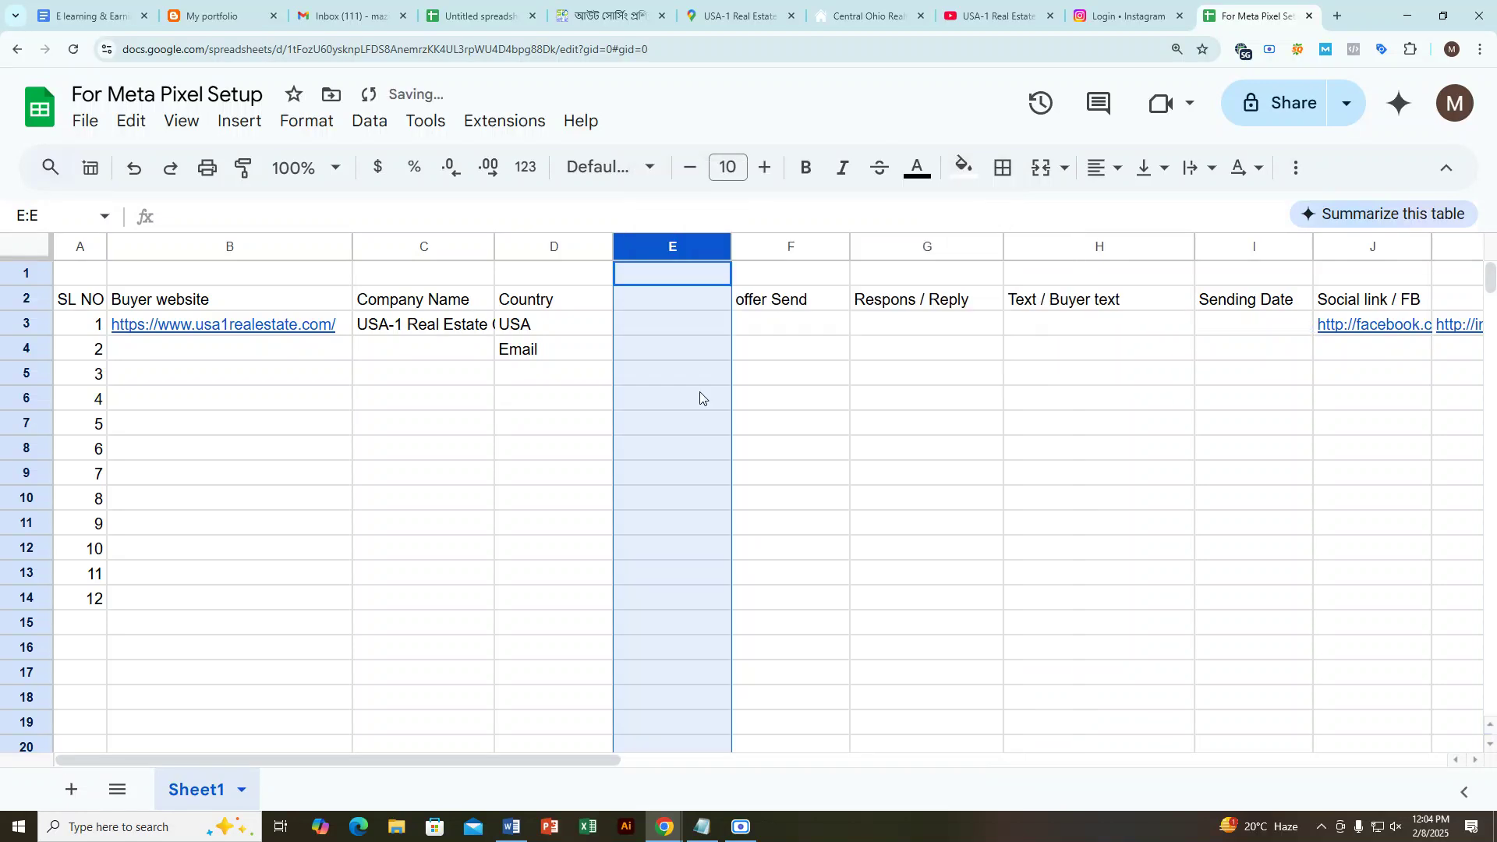
{"action": "left_click", "coordinate": [597, 448]}
Step: Paste the company's email address into cell E3 and move the "Email" header from D4 to E2
{"action": "left_click", "coordinate": [651, 326]}
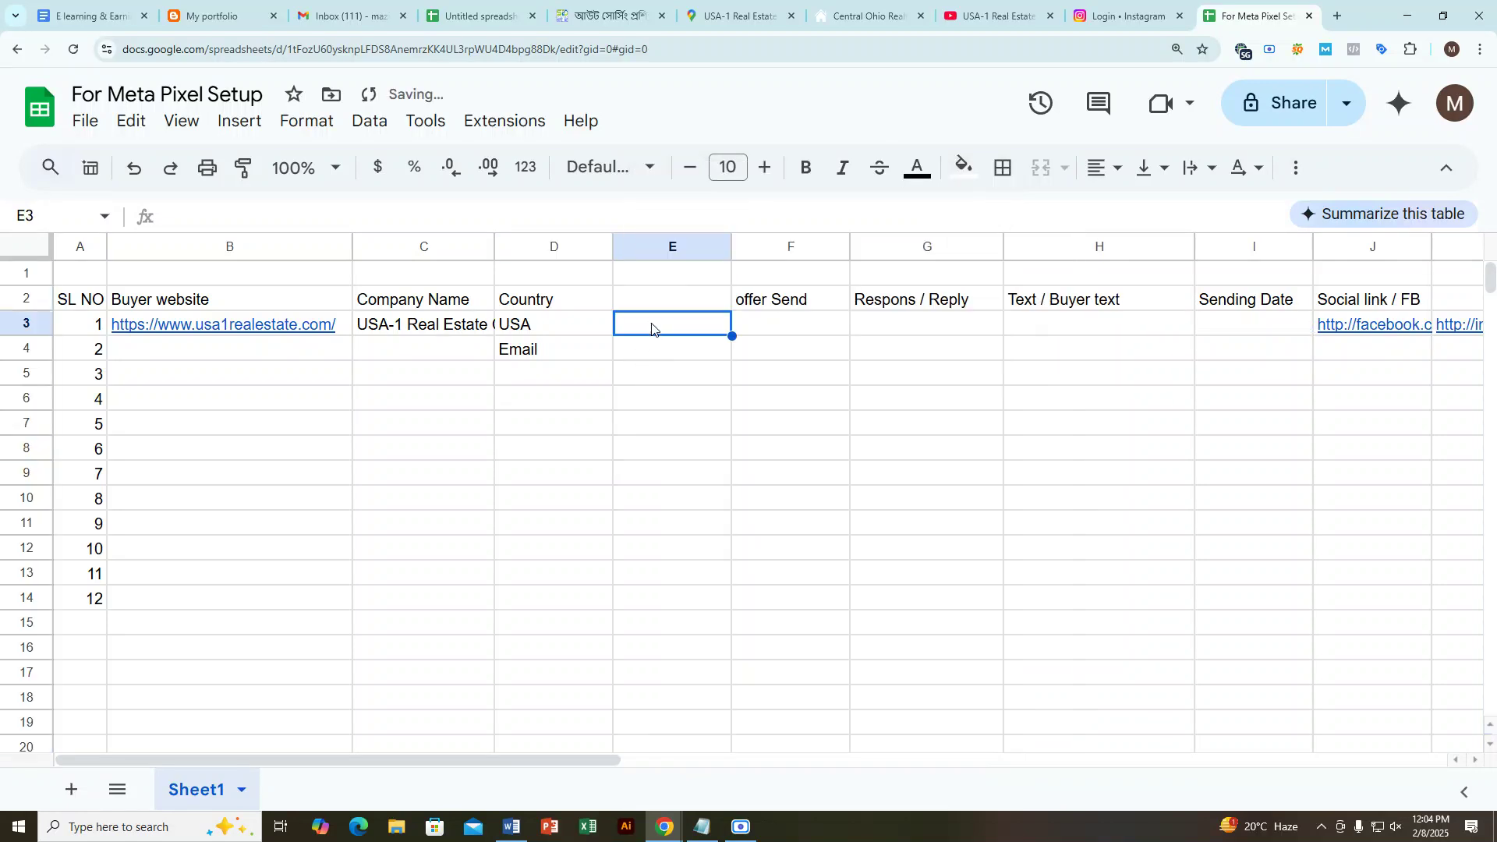
{"action": "key", "text": "ctrl+v"}
{"action": "left_click", "coordinate": [661, 357]}
{"action": "left_click", "coordinate": [527, 349]}
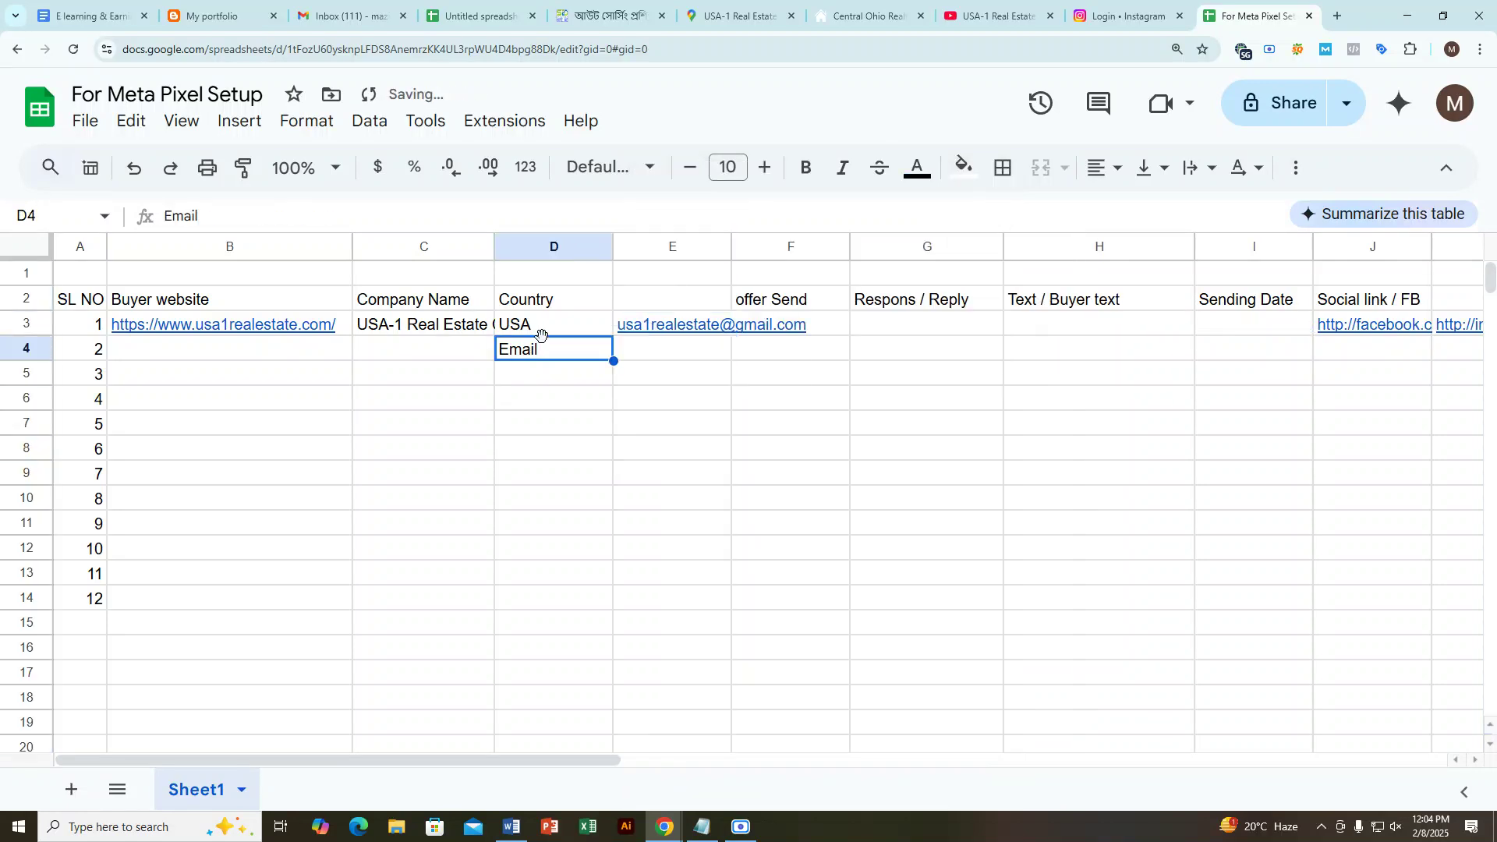
{"action": "left_click_drag", "start_coordinate": [541, 334], "coordinate": [660, 290]}
{"action": "left_click", "coordinate": [628, 409]}
{"action": "left_click", "coordinate": [678, 328]}
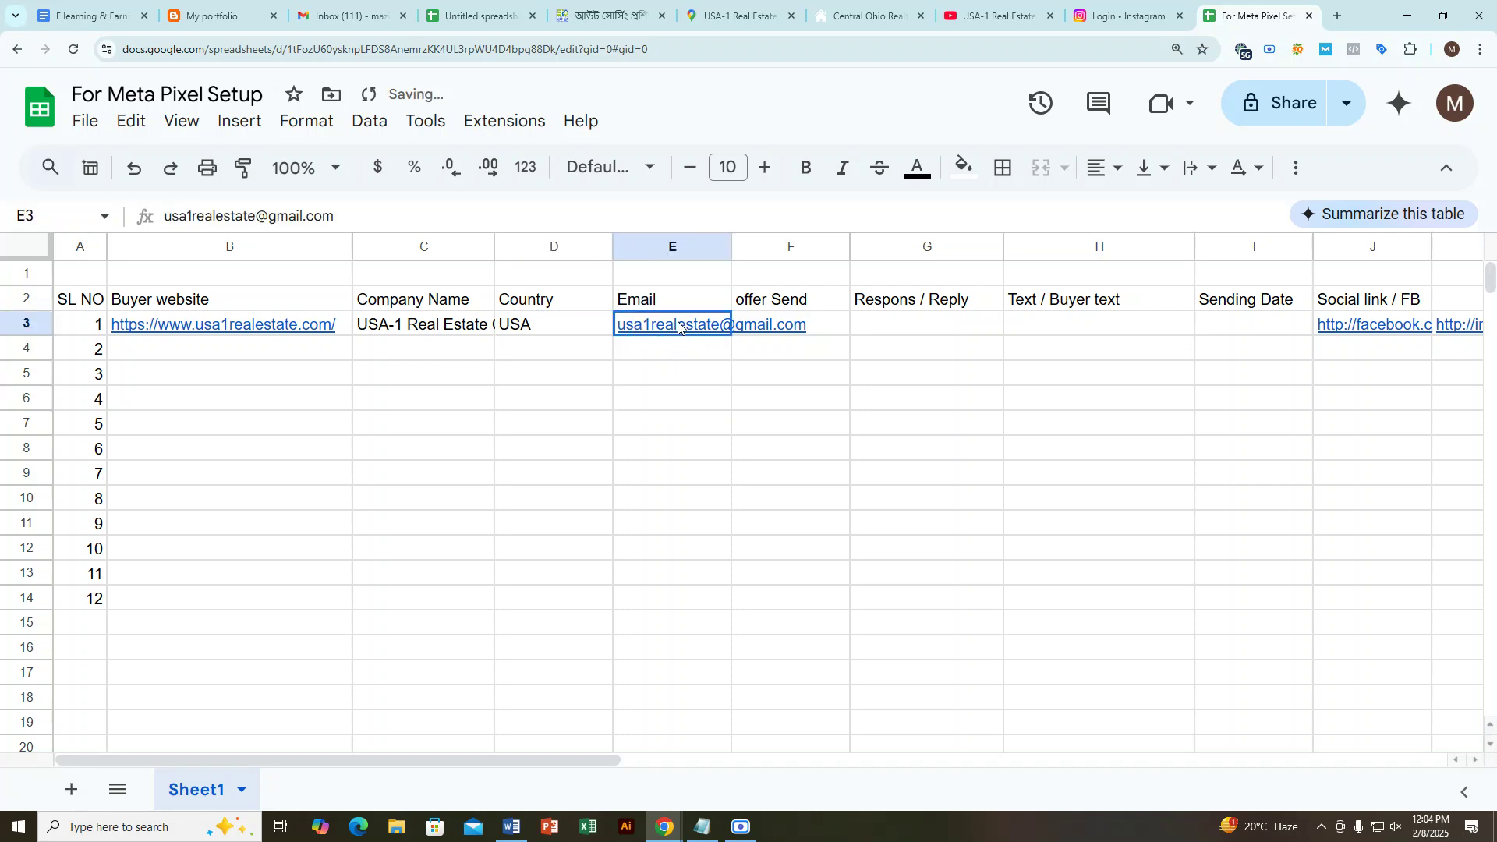
{"action": "left_click", "coordinate": [343, 215]}
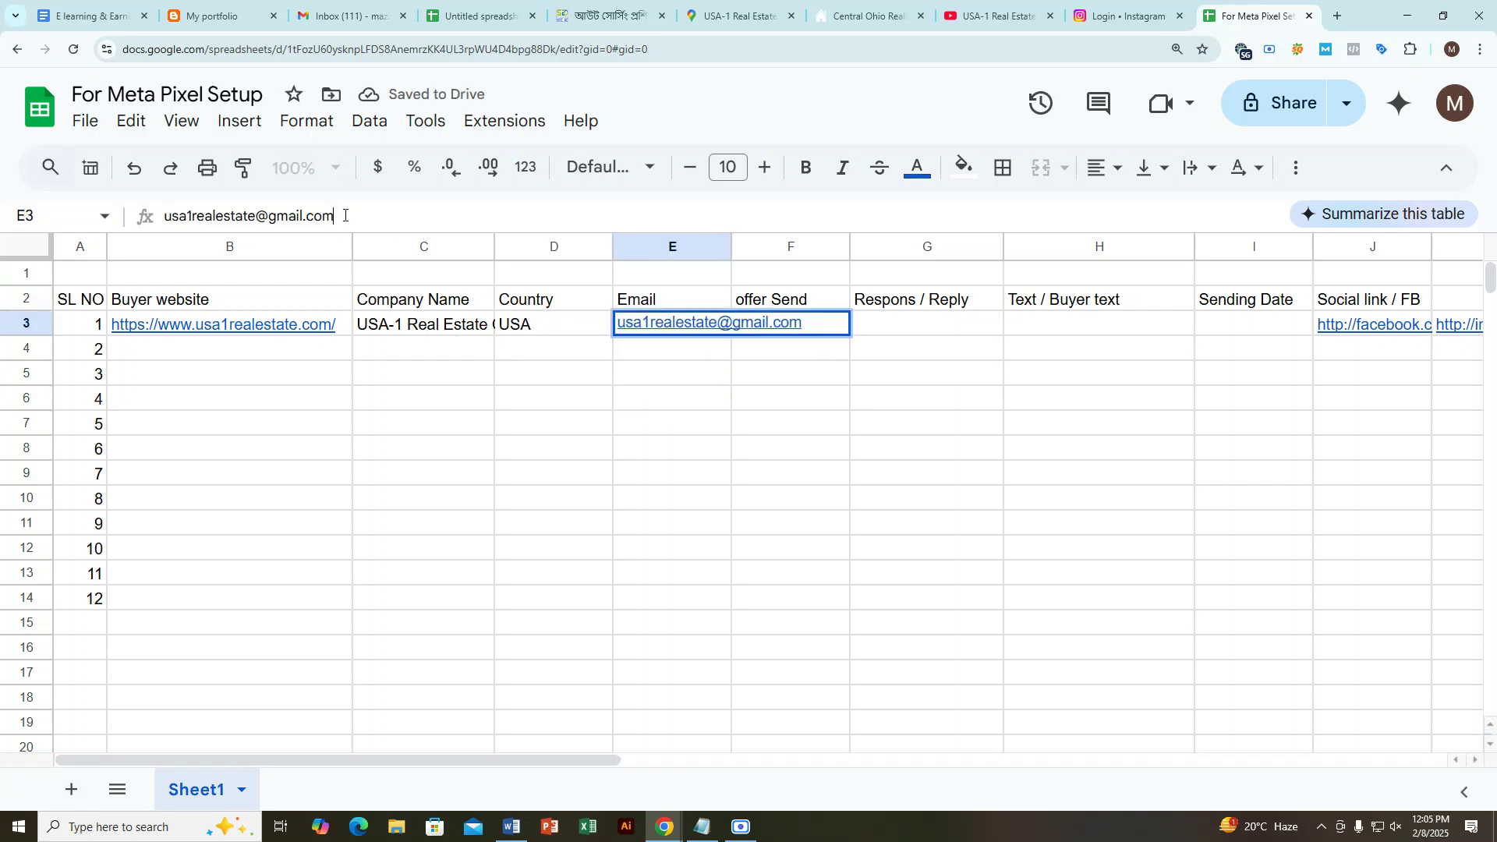
Step: Return to the agency's website and highlight the phone number in its footer
{"action": "left_click", "coordinate": [1127, 16]}
{"action": "left_click", "coordinate": [852, 10]}
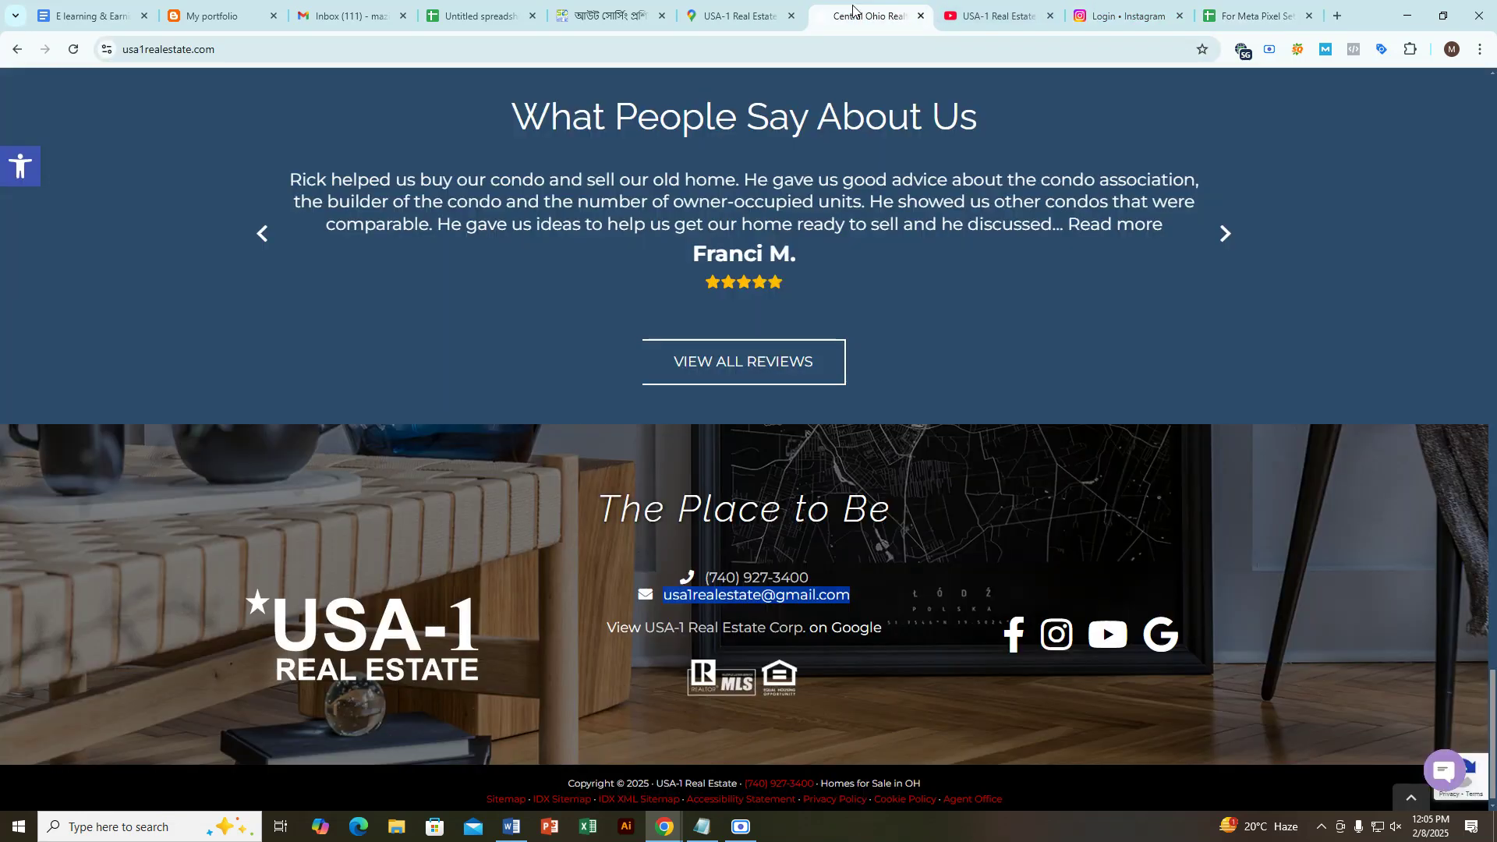
{"action": "double_click", "coordinate": [743, 514]}
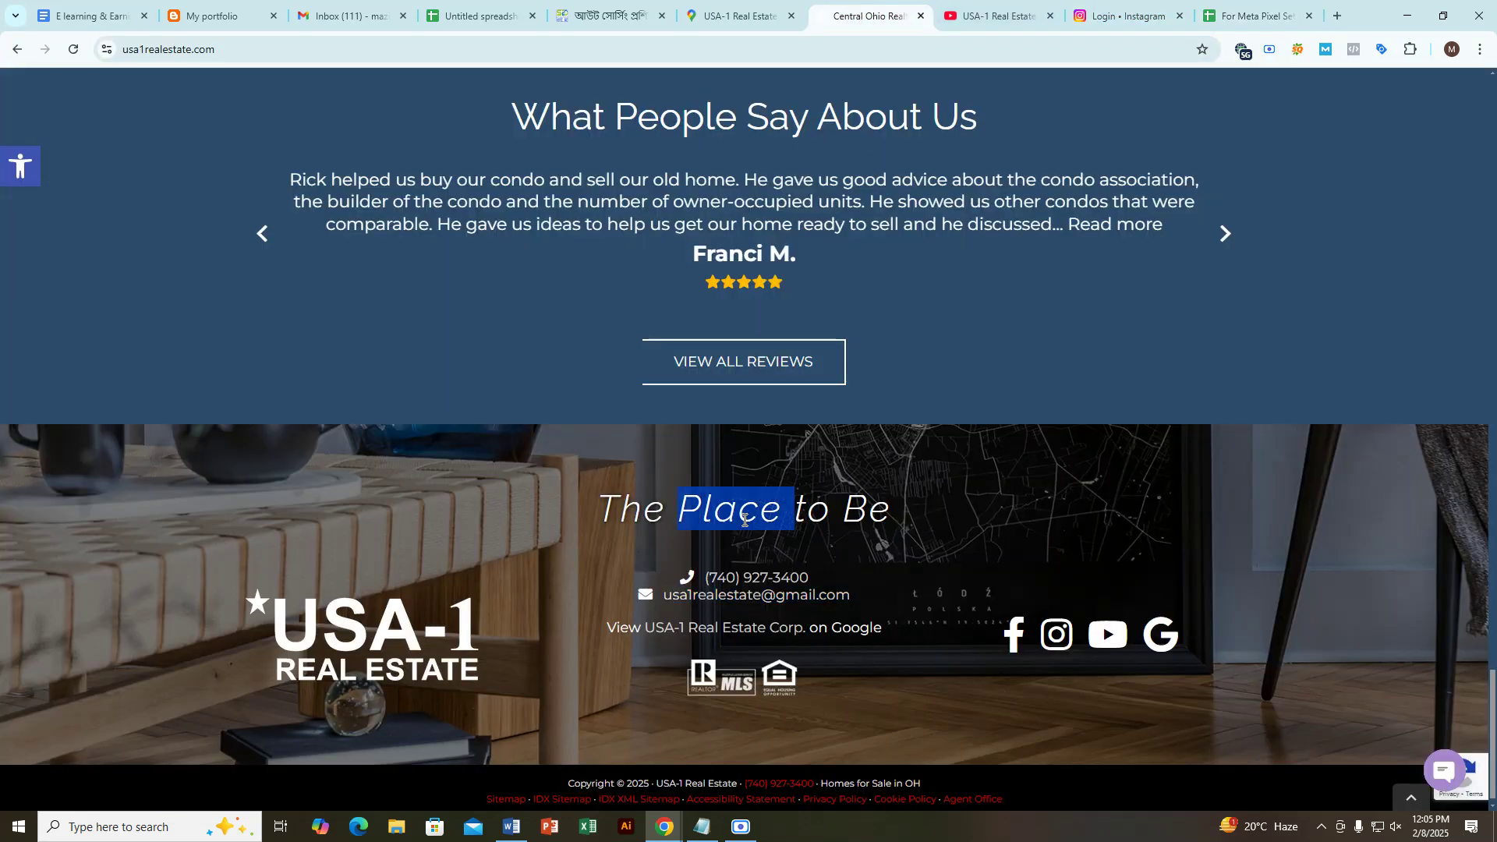
{"action": "left_click_drag", "start_coordinate": [832, 576], "coordinate": [711, 574]}
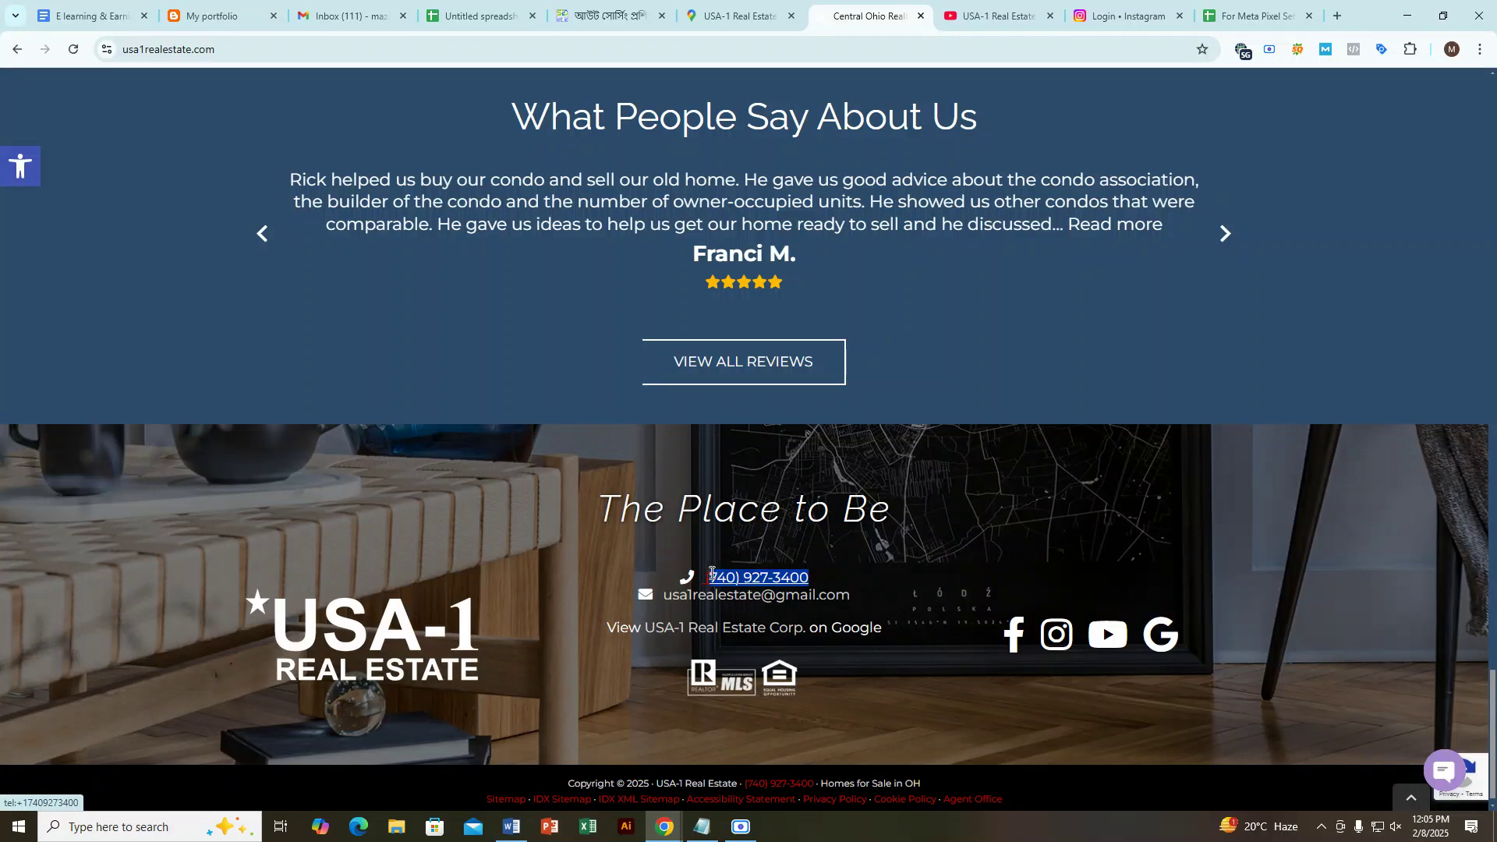
{"action": "left_click", "coordinate": [706, 501]}
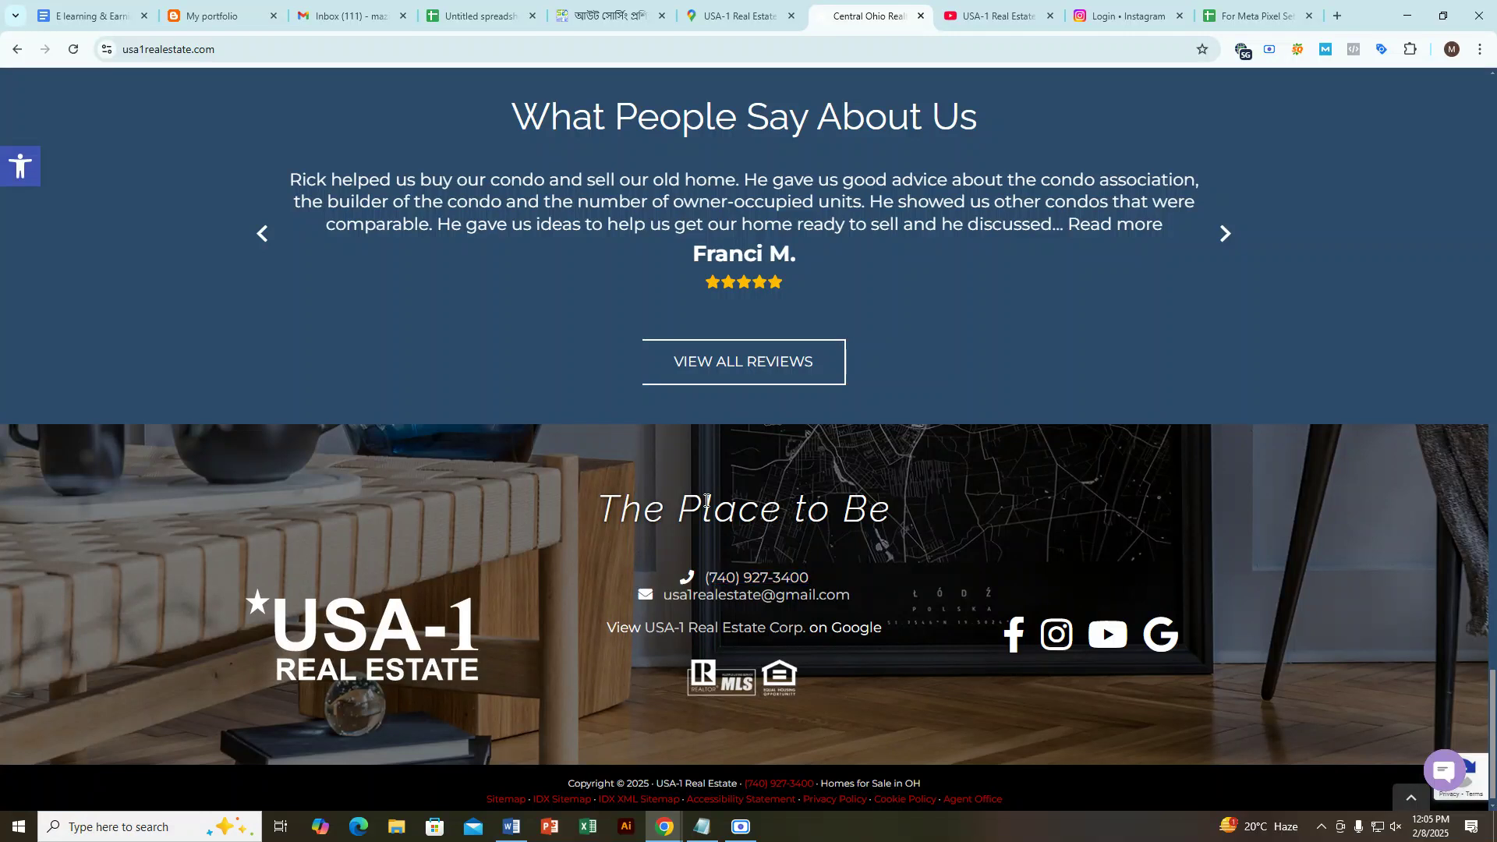
{"action": "scroll", "coordinate": [1111, 675], "scroll_direction": "down", "scroll_amount": 1}
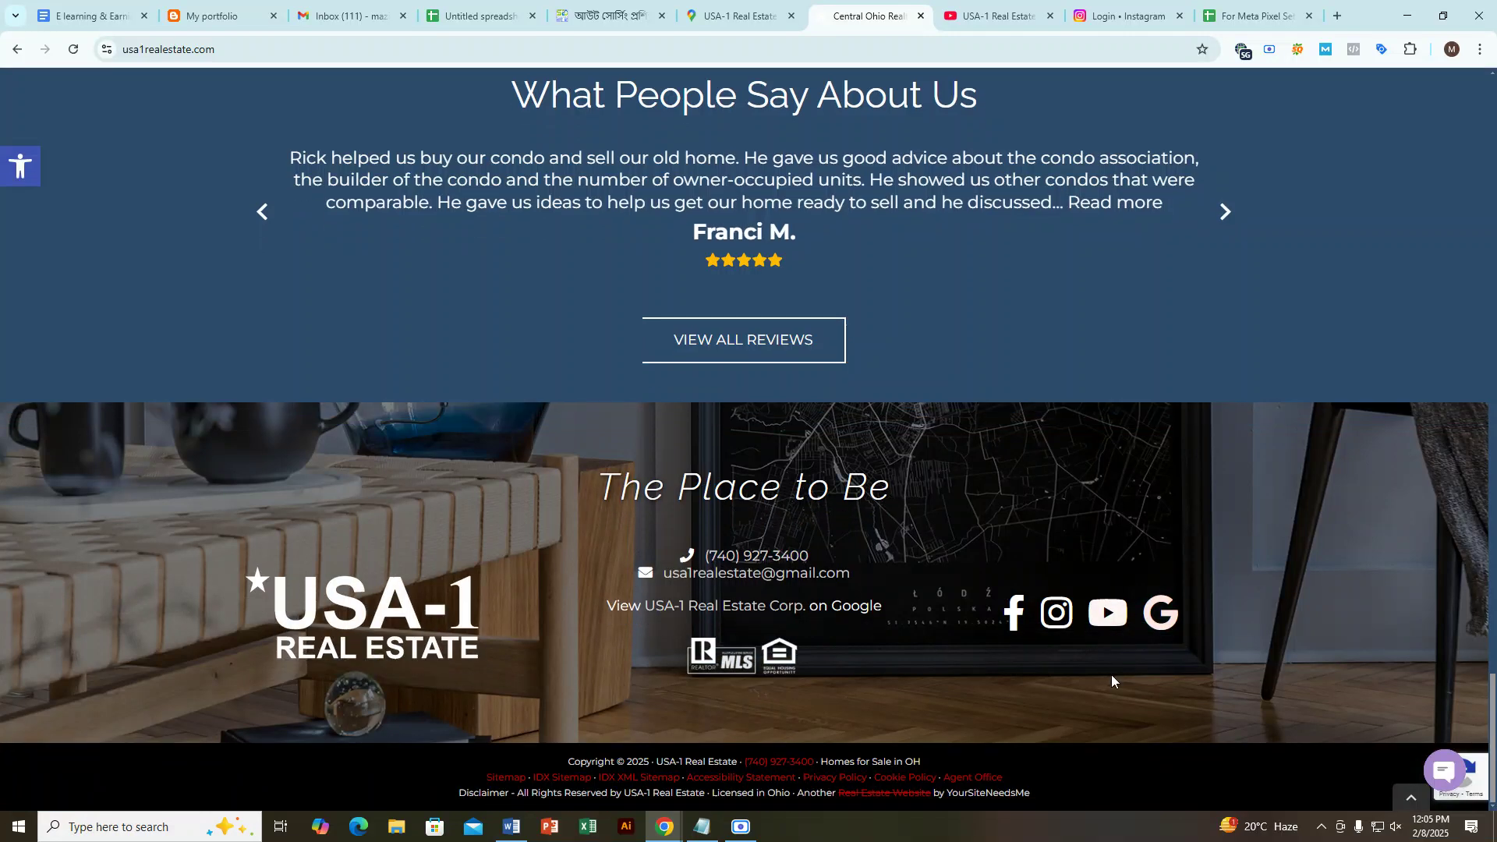
Step: Expand the website's floating contact widget and try its SMS and Messenger options
{"action": "left_click", "coordinate": [1452, 778]}
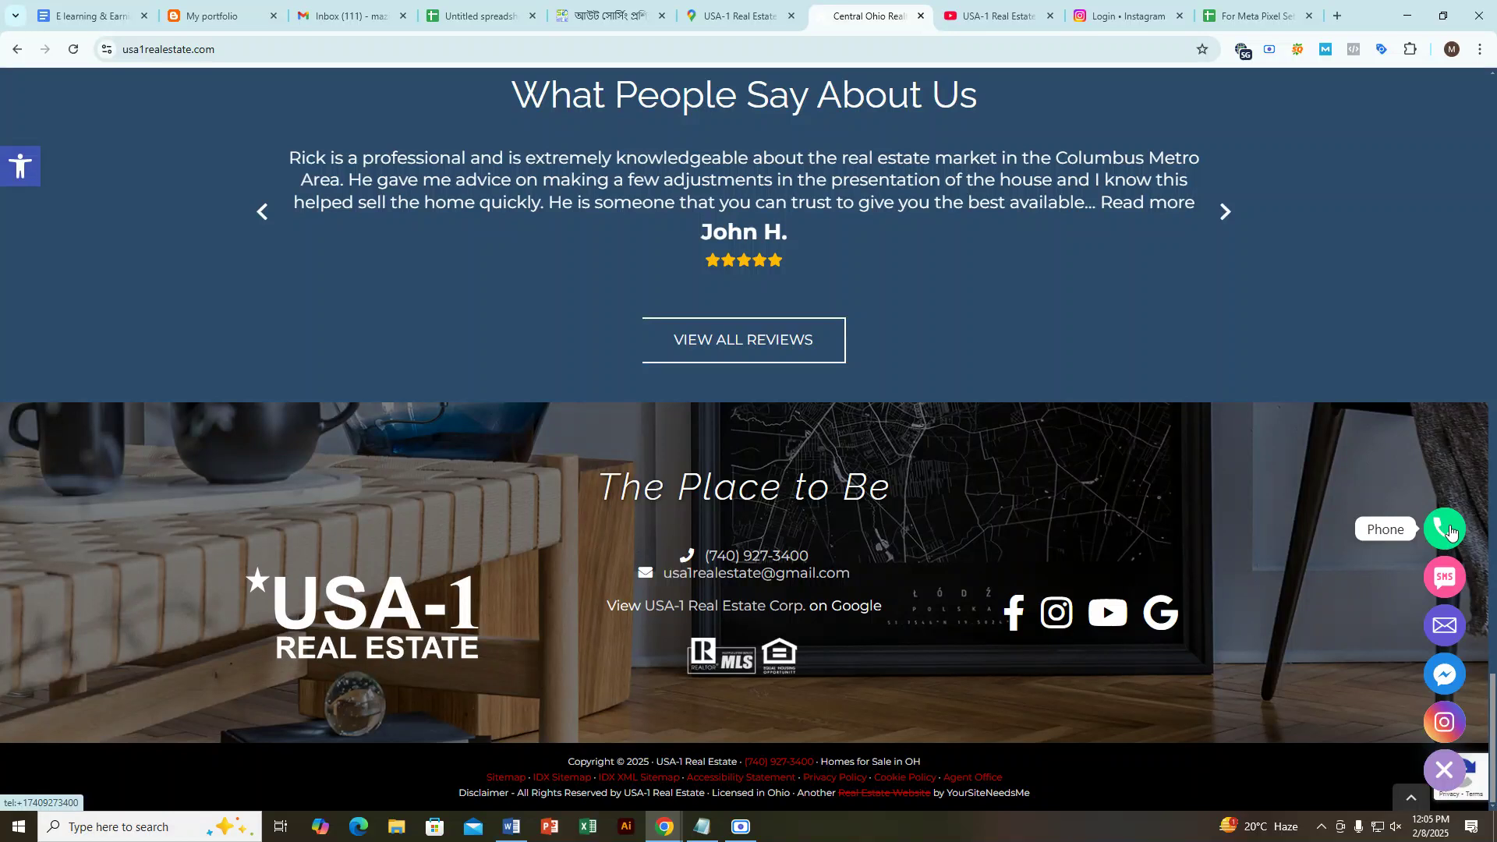
{"action": "left_click", "coordinate": [1446, 580]}
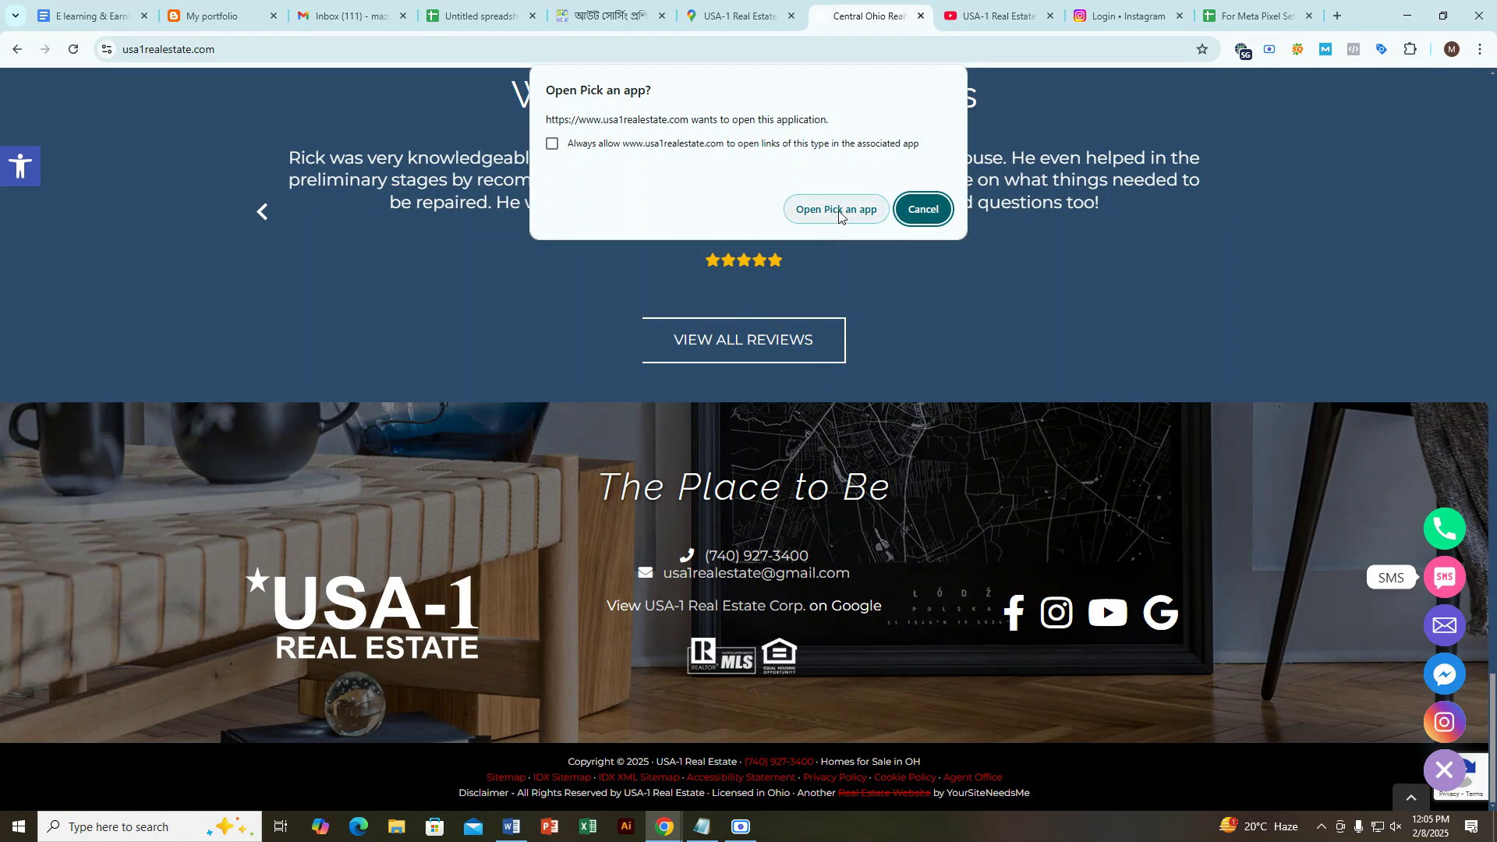
{"action": "left_click", "coordinate": [838, 210]}
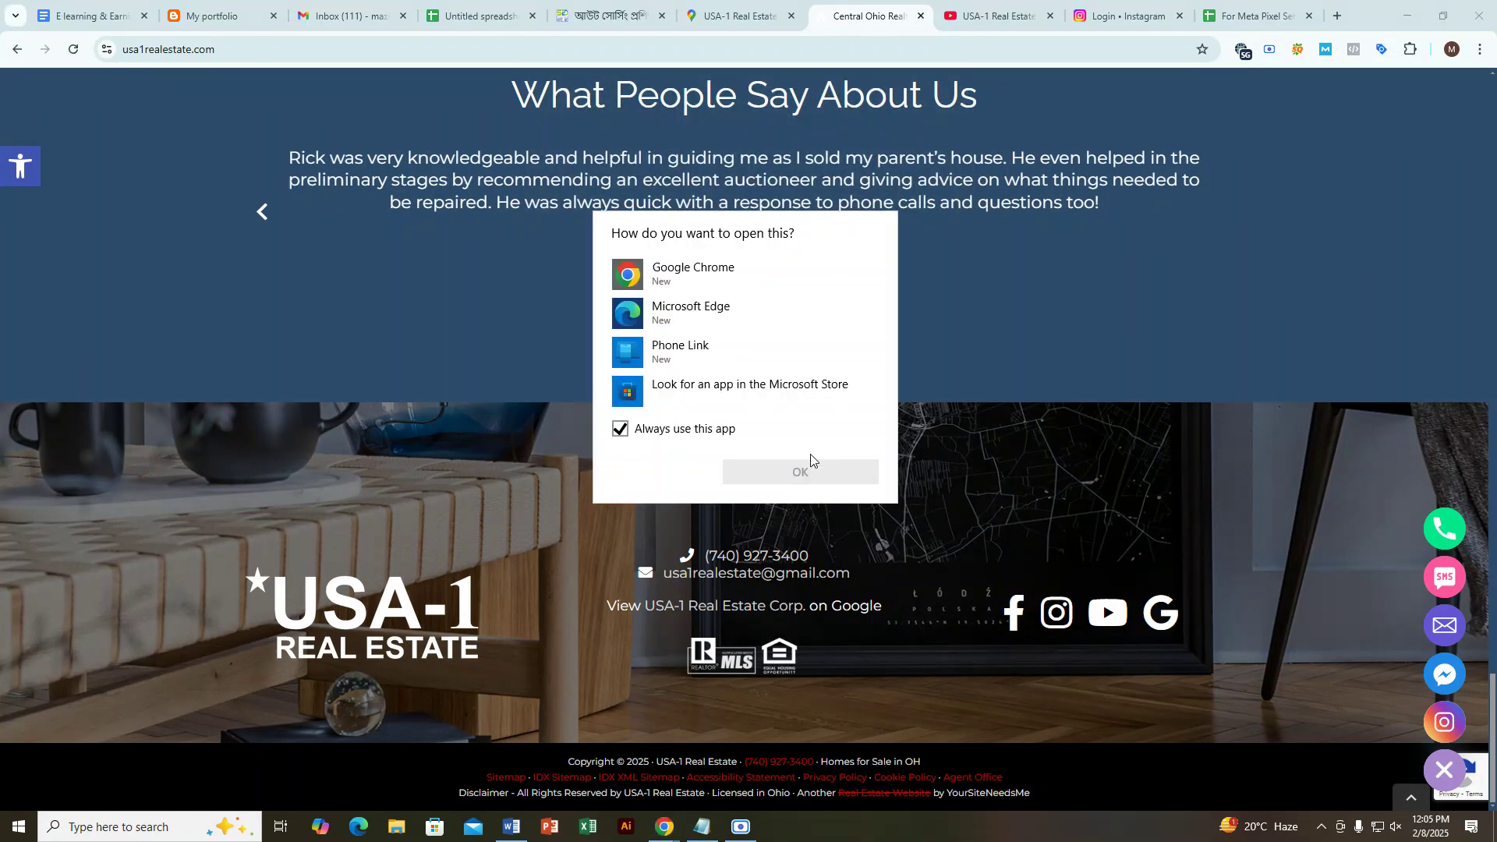
{"action": "left_click", "coordinate": [1120, 324]}
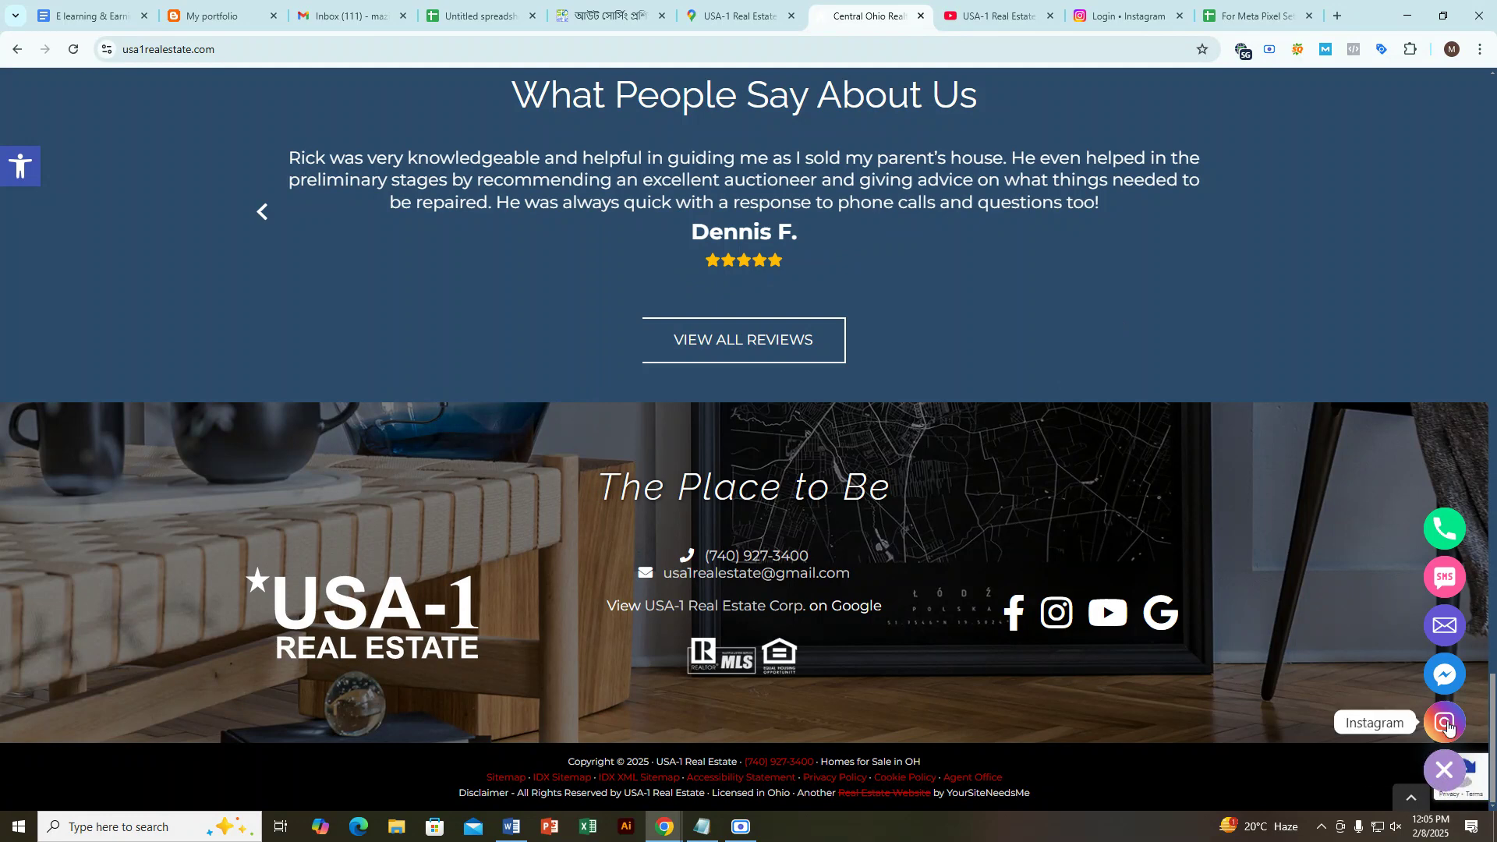
{"action": "left_click", "coordinate": [1446, 677]}
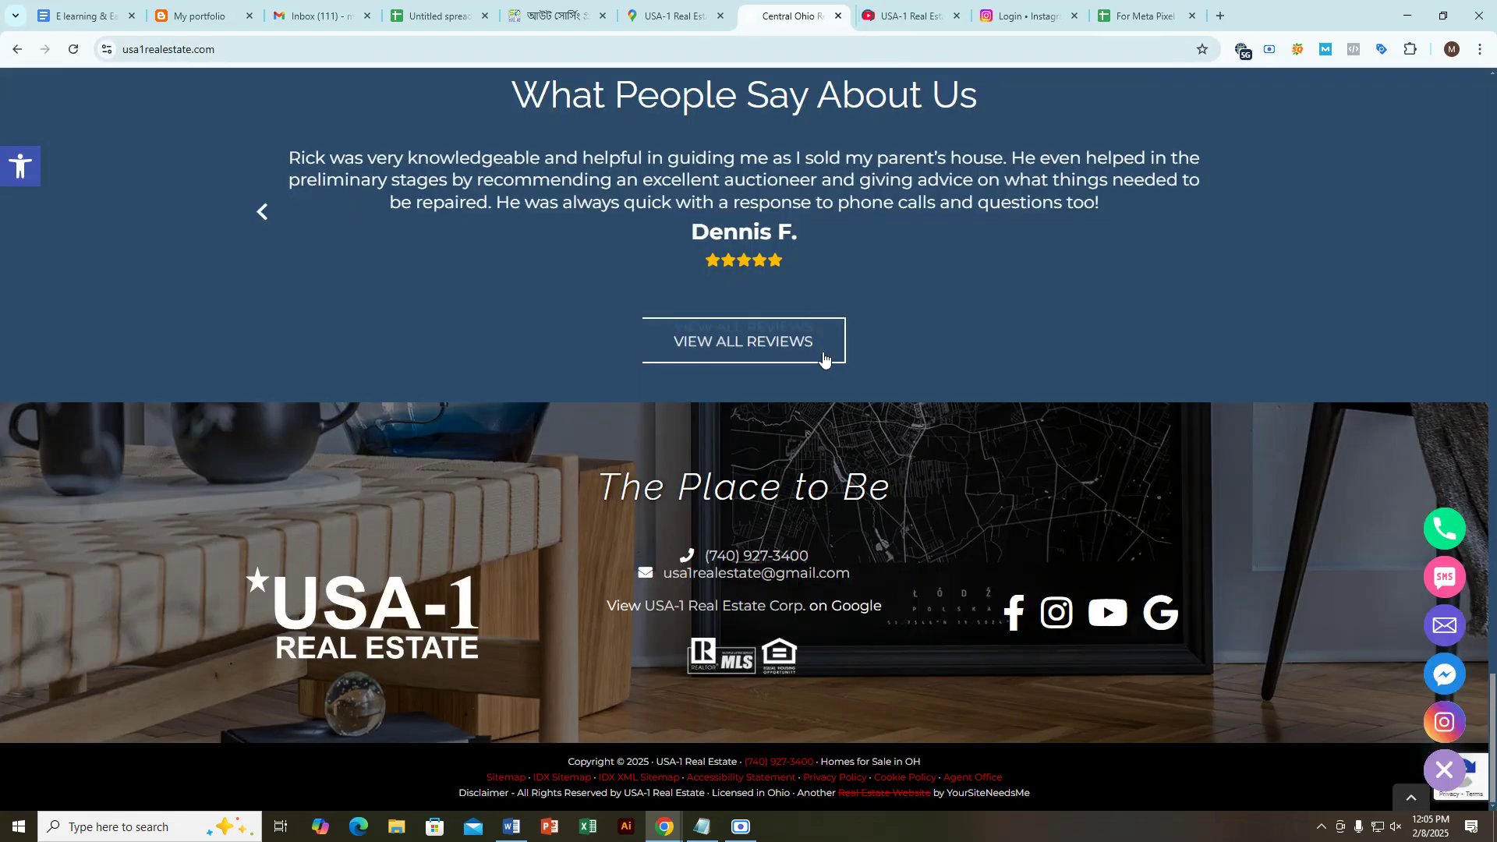
{"action": "left_click", "coordinate": [956, 15]}
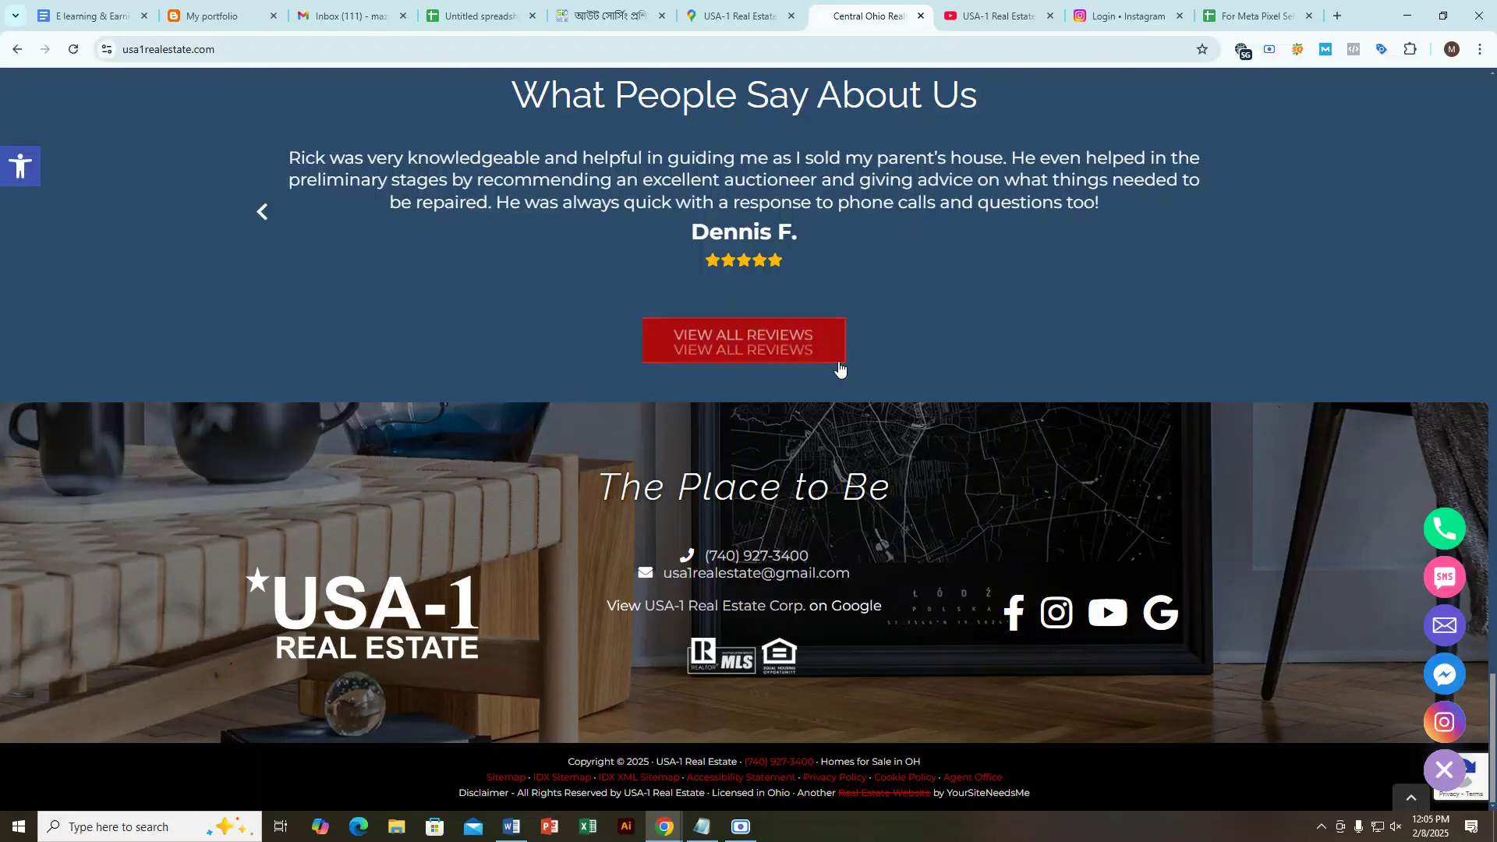
{"action": "scroll", "coordinate": [854, 556], "scroll_direction": "up", "scroll_amount": 10}
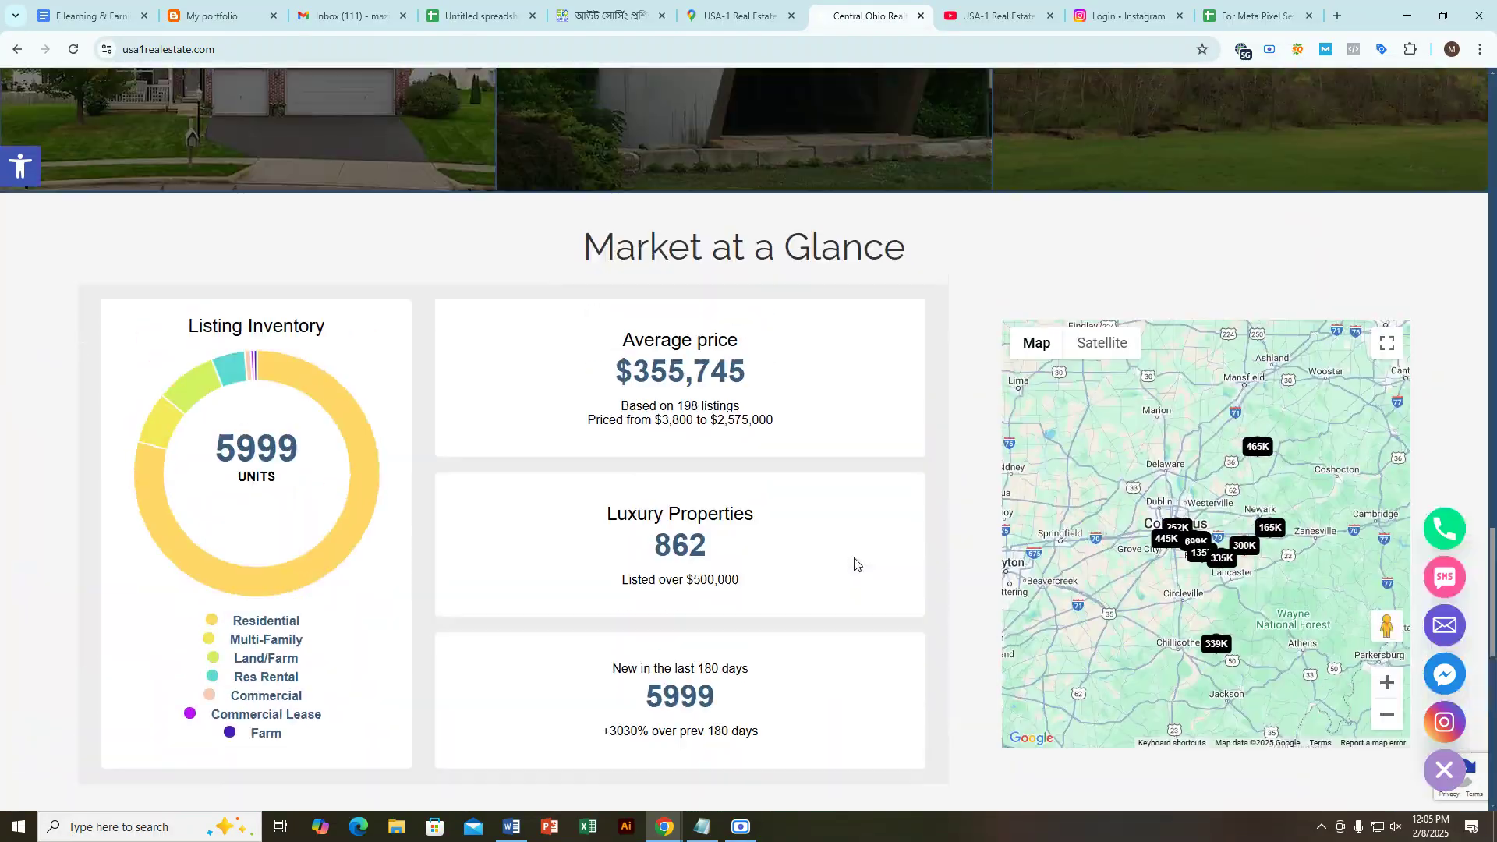
{"action": "scroll", "coordinate": [854, 558], "scroll_direction": "up", "scroll_amount": 15}
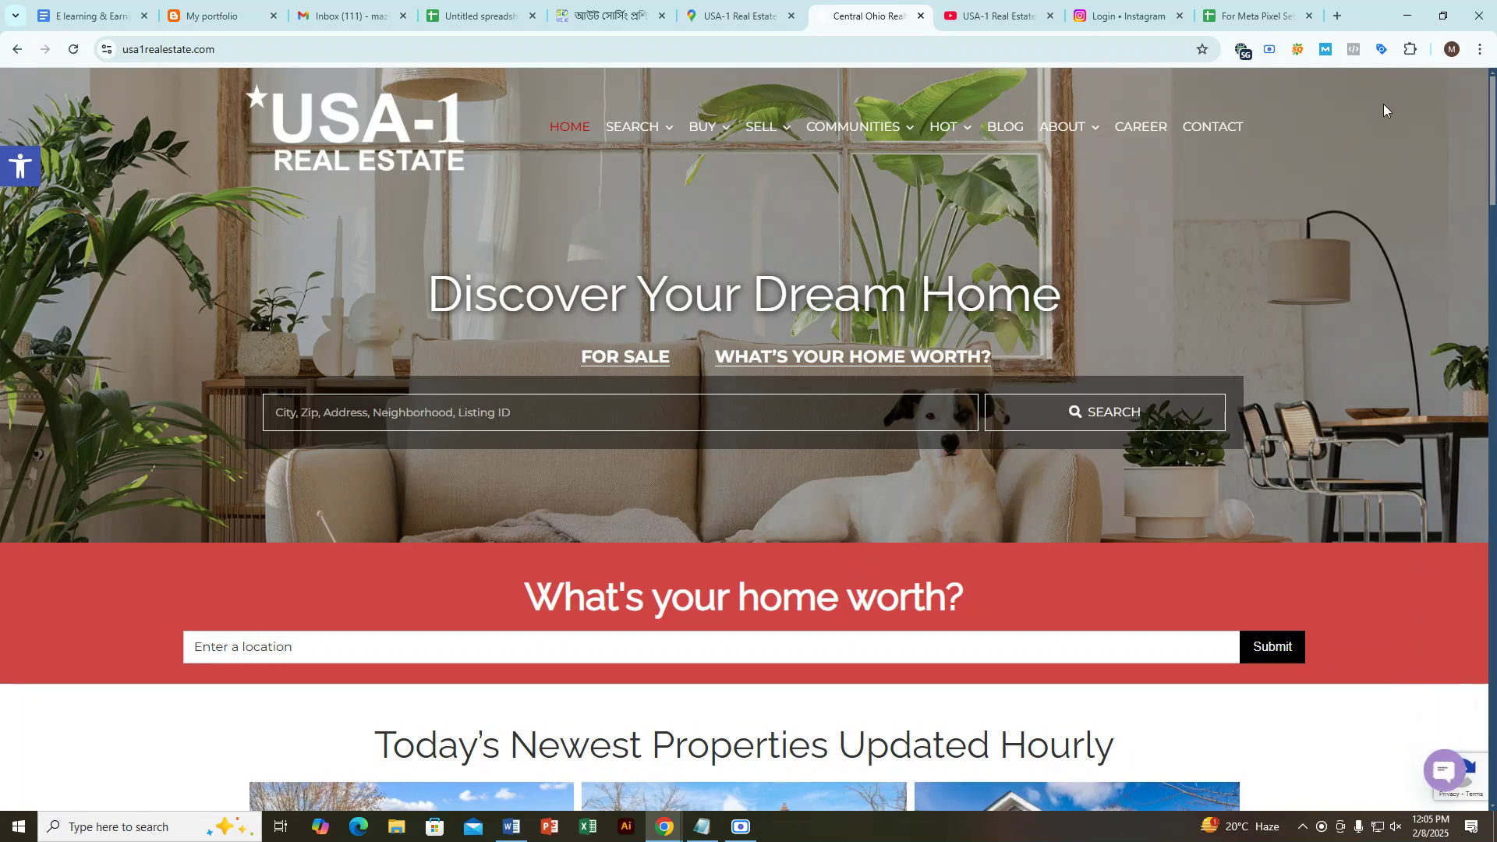
Step: Search the agency's home page for the words "email" and "gmail" to locate its email address
{"action": "key", "text": "ctrl+f"}
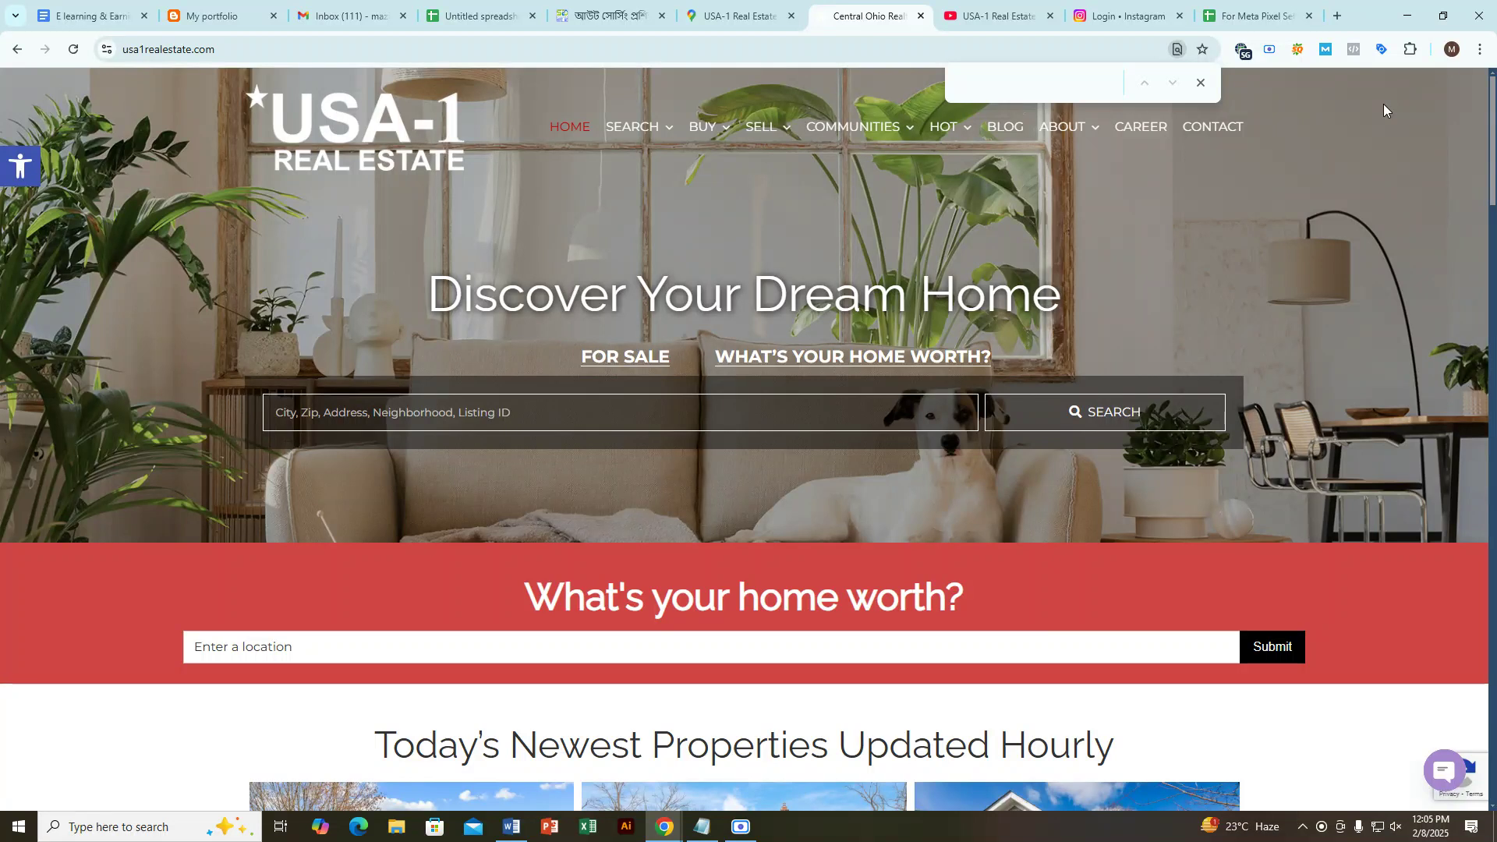
{"action": "type", "text": "email"}
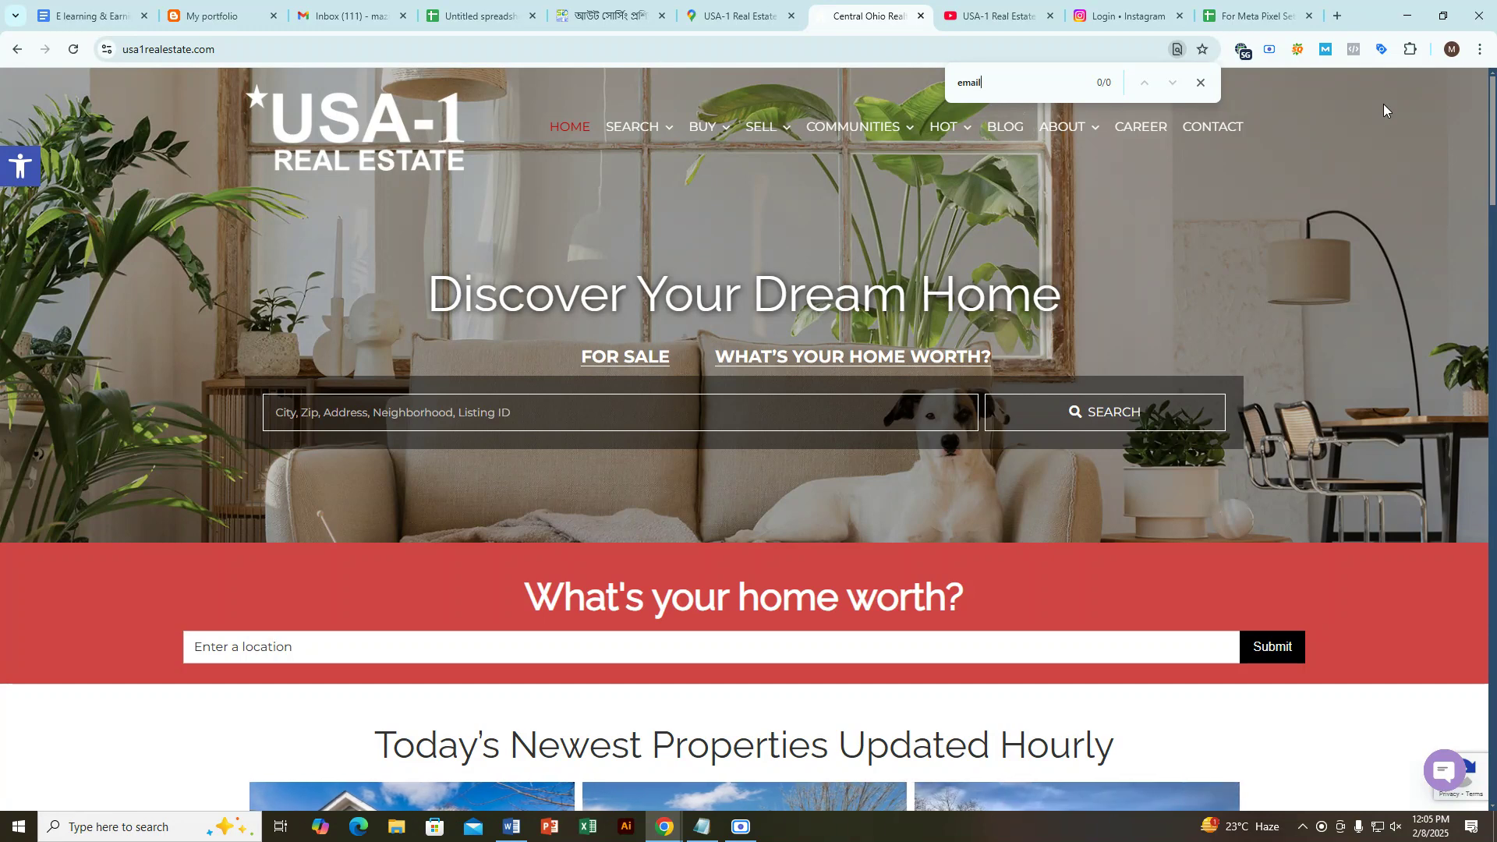
{"action": "left_click_drag", "start_coordinate": [981, 78], "coordinate": [958, 89]}
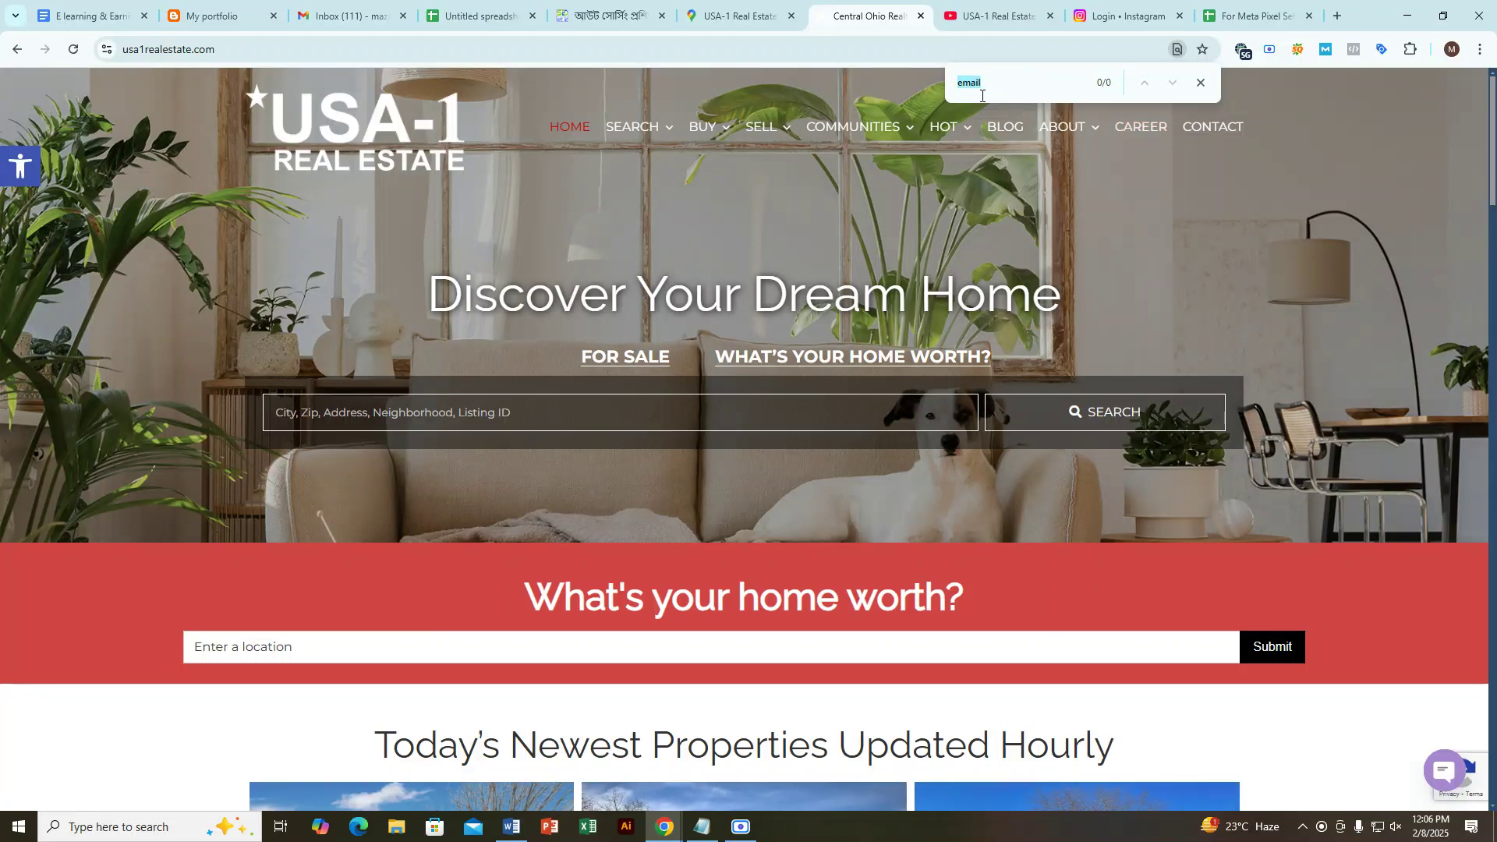
{"action": "type", "text": "gmail"}
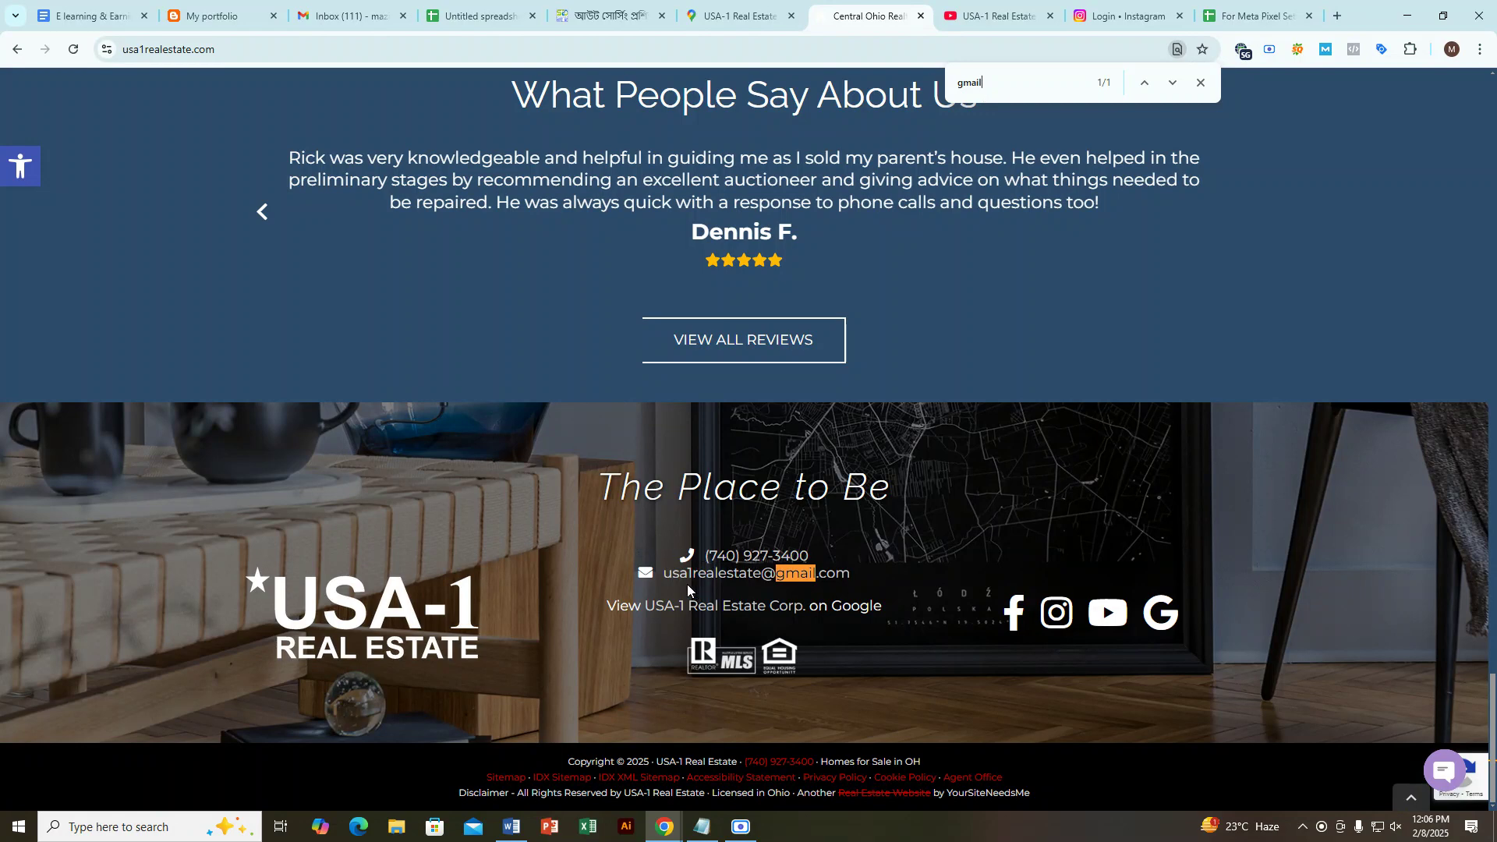
{"action": "double_click", "coordinate": [1004, 88]}
{"action": "left_click", "coordinate": [1200, 83]}
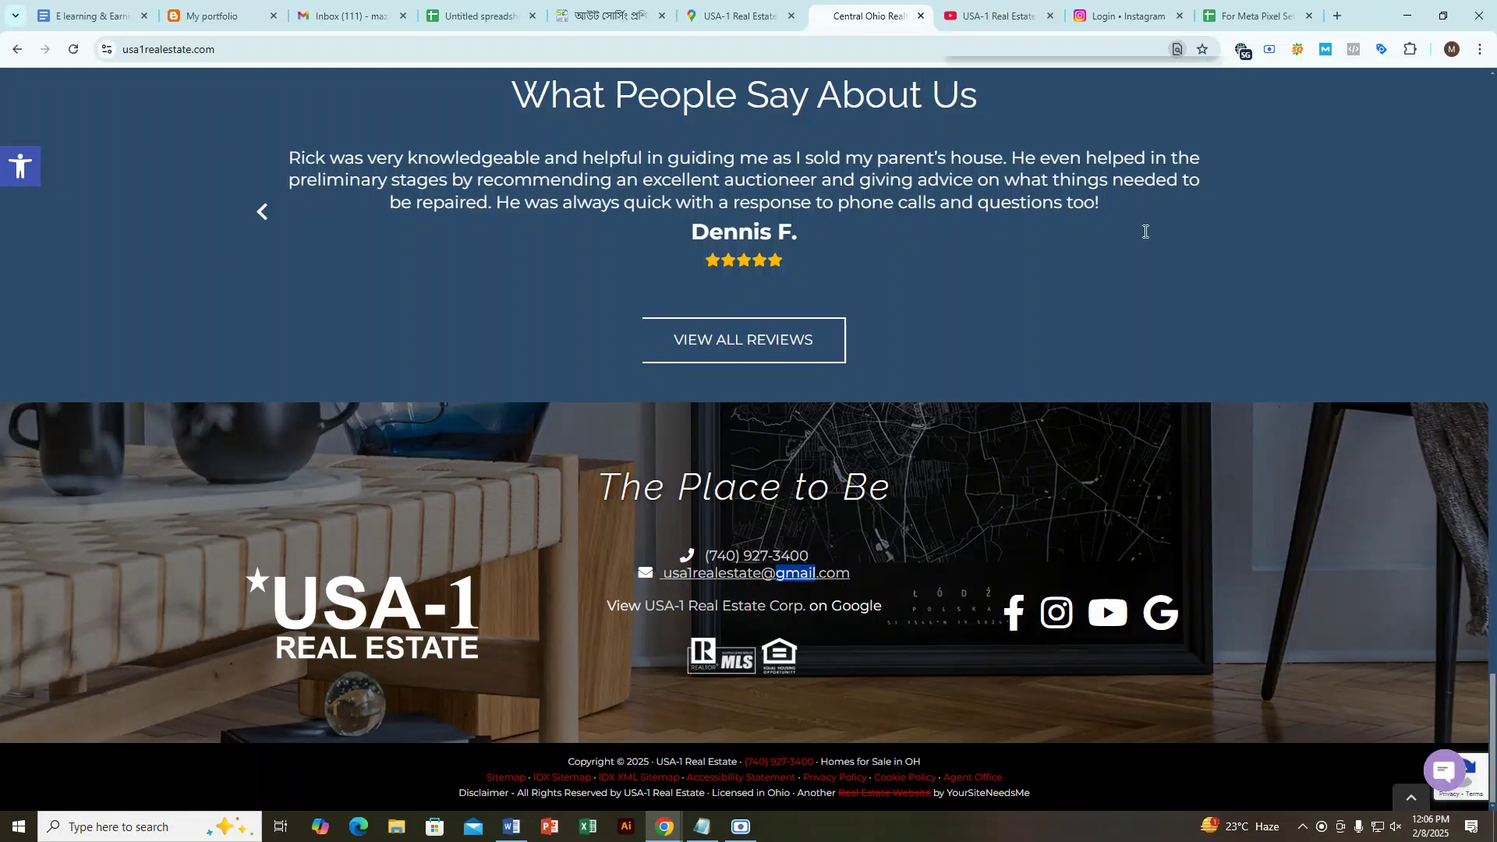
Step: Open the agency website's contact page and examine the contact form's name and message fields
{"action": "scroll", "coordinate": [985, 261], "scroll_direction": "up", "scroll_amount": 20}
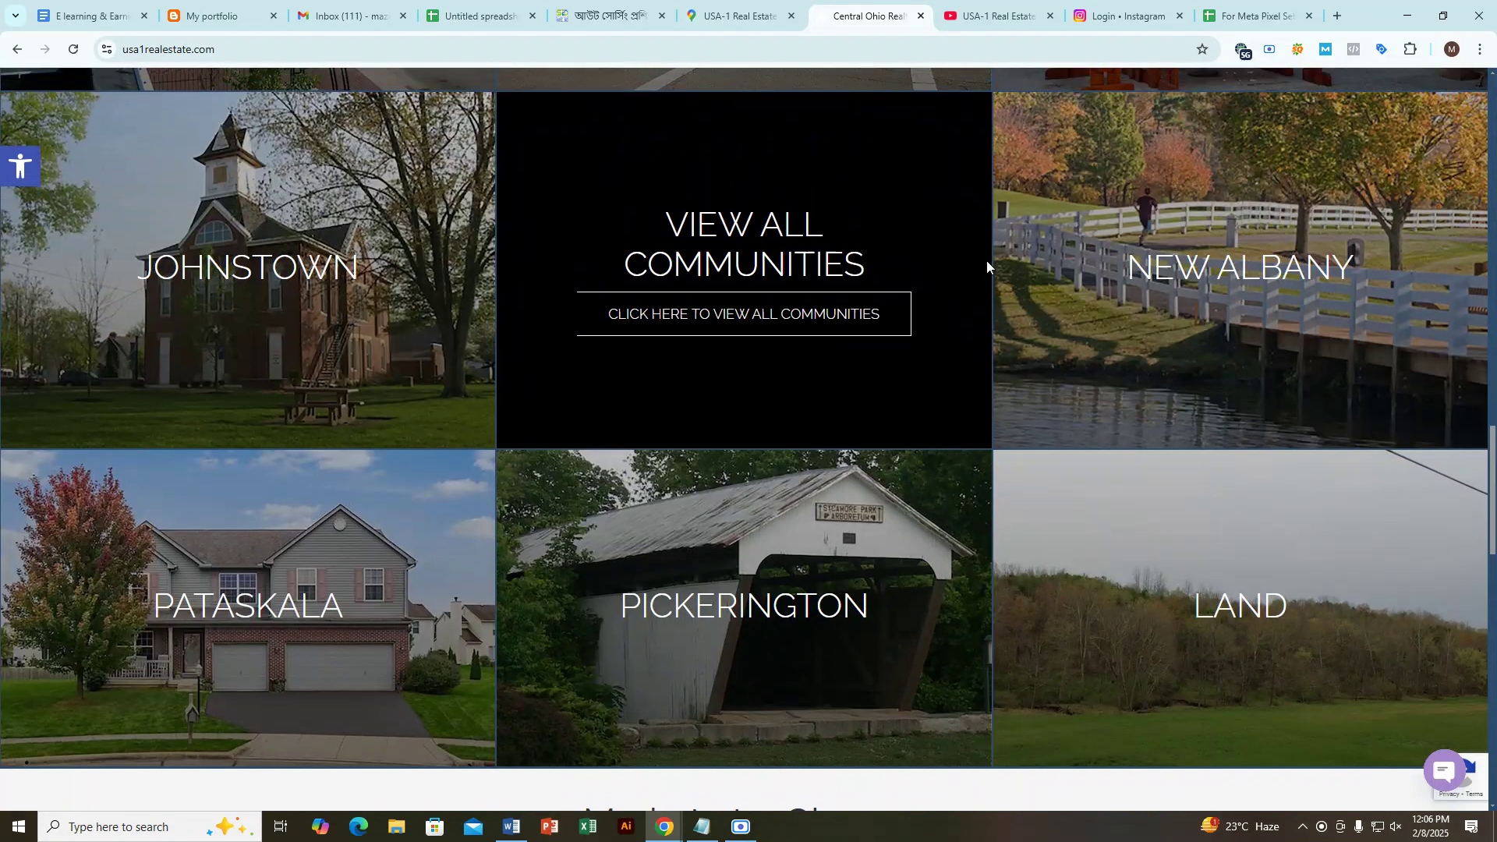
{"action": "scroll", "coordinate": [985, 260], "scroll_direction": "up", "scroll_amount": 15}
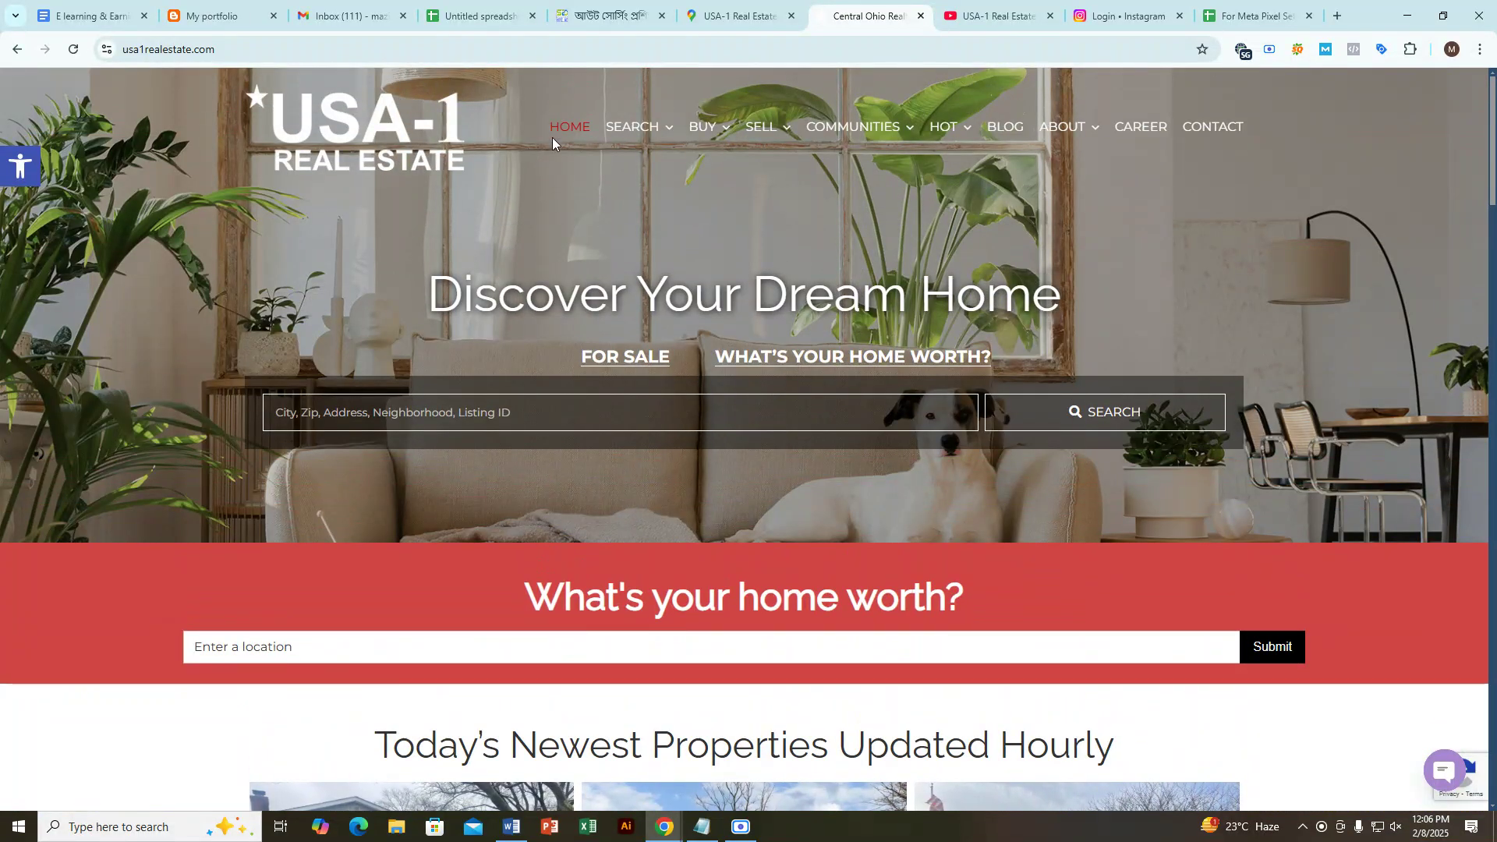
{"action": "left_click", "coordinate": [1208, 129]}
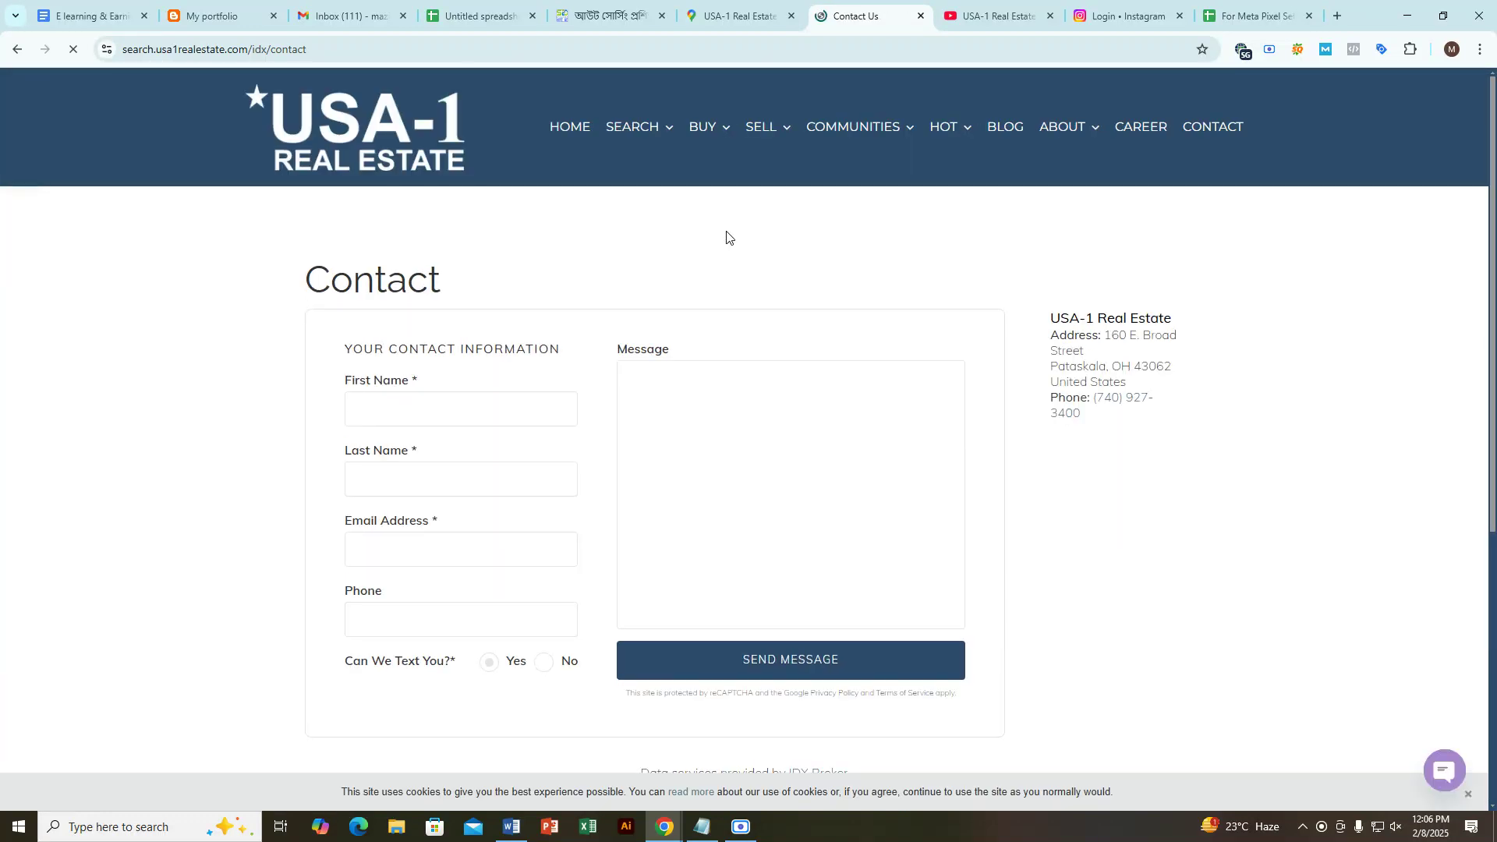
{"action": "scroll", "coordinate": [727, 241], "scroll_direction": "down", "scroll_amount": 5}
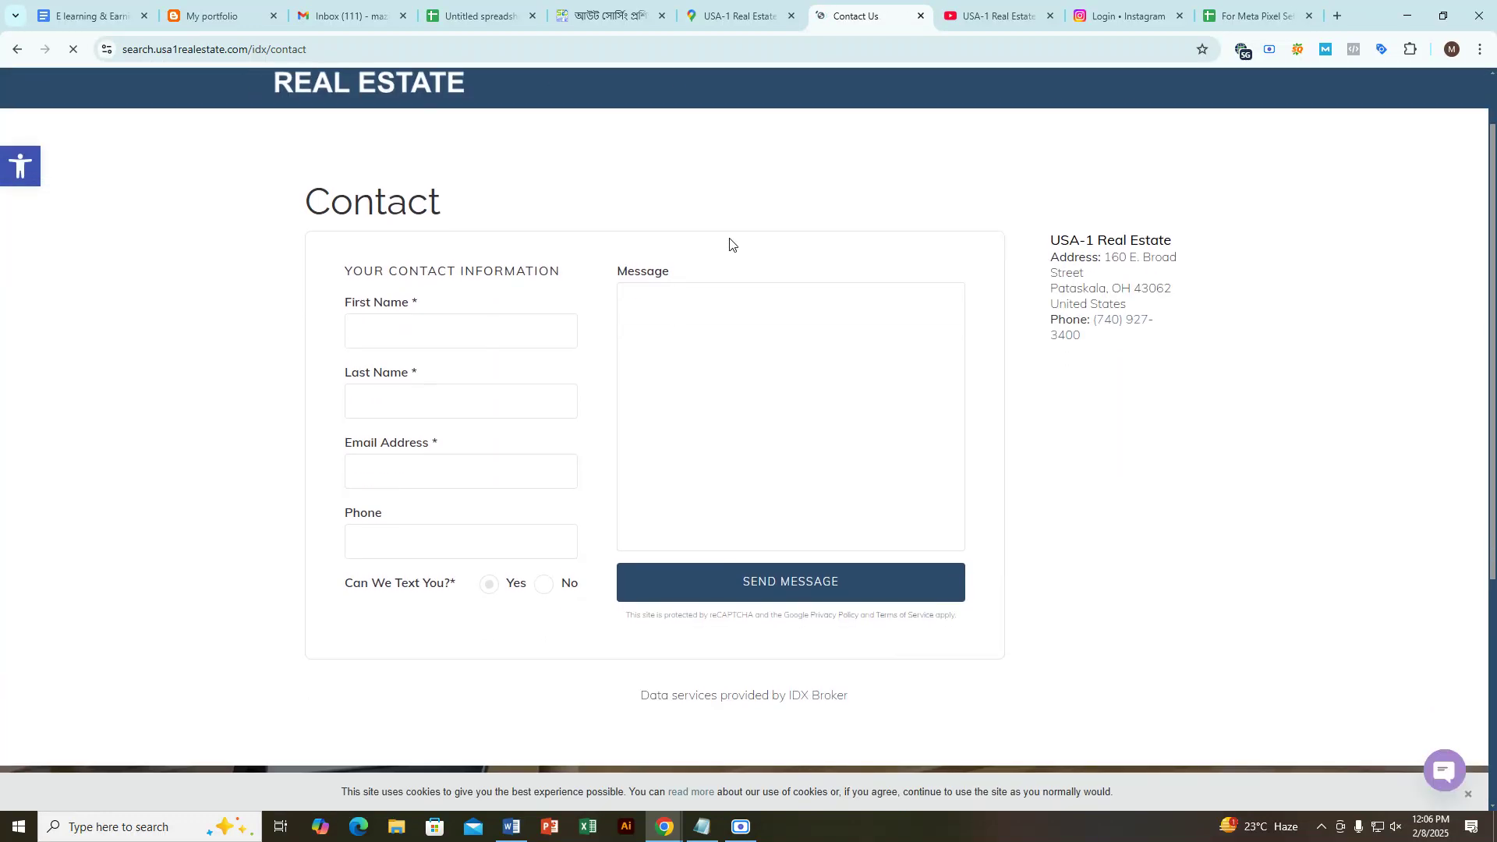
{"action": "scroll", "coordinate": [494, 419], "scroll_direction": "up", "scroll_amount": 5}
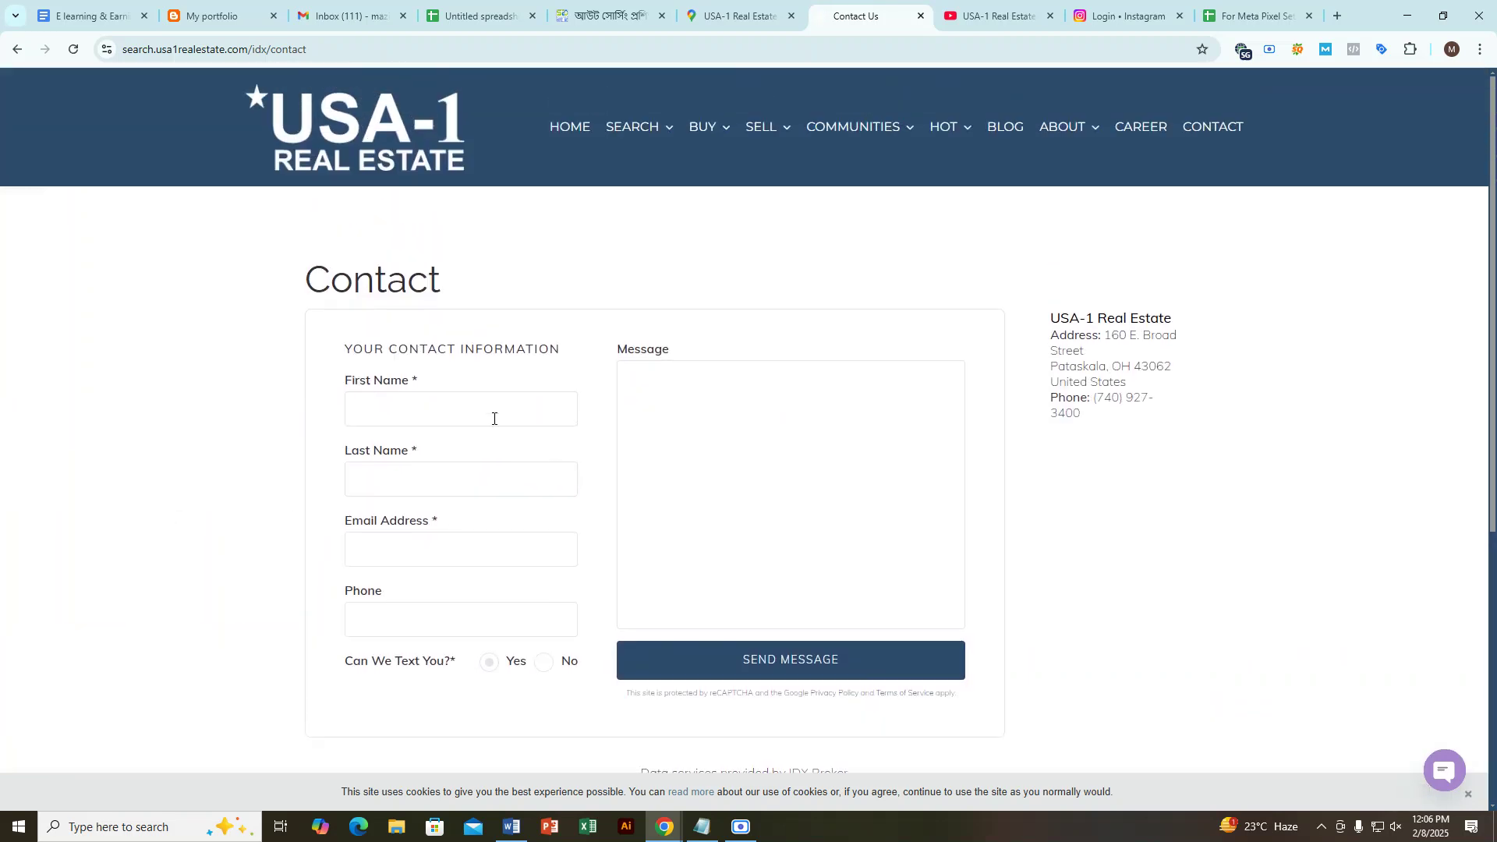
{"action": "left_click", "coordinate": [391, 406]}
{"action": "left_click_drag", "start_coordinate": [647, 349], "coordinate": [640, 350]}
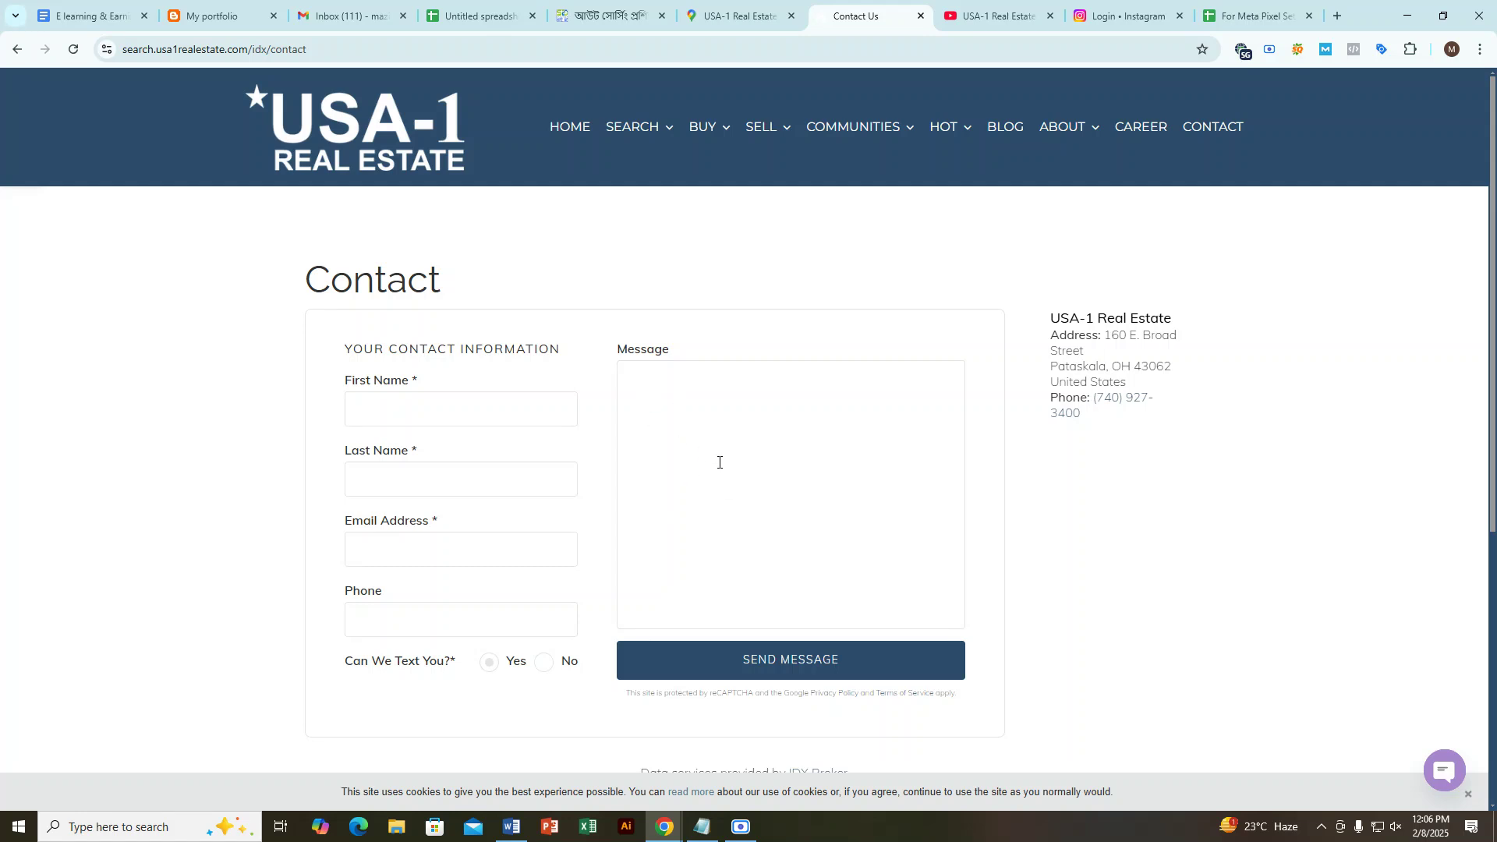
{"action": "left_click", "coordinate": [675, 386]}
Step: Switch to the class notes in Google Docs and copy the "Offer text format" message from its heading through the "website :" line
{"action": "left_click", "coordinate": [687, 6]}
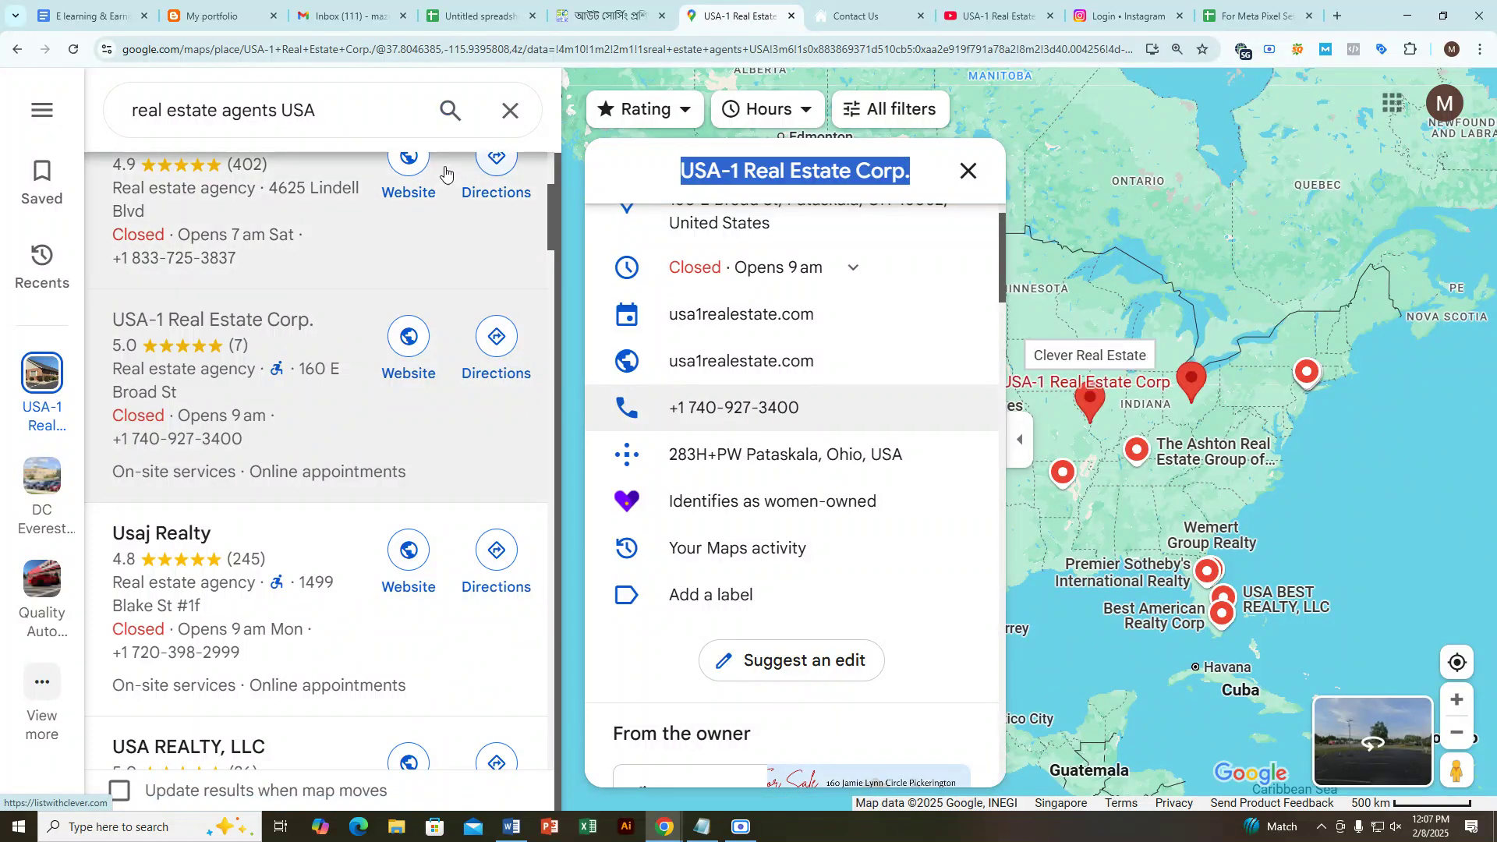
{"action": "left_click", "coordinate": [90, 15]}
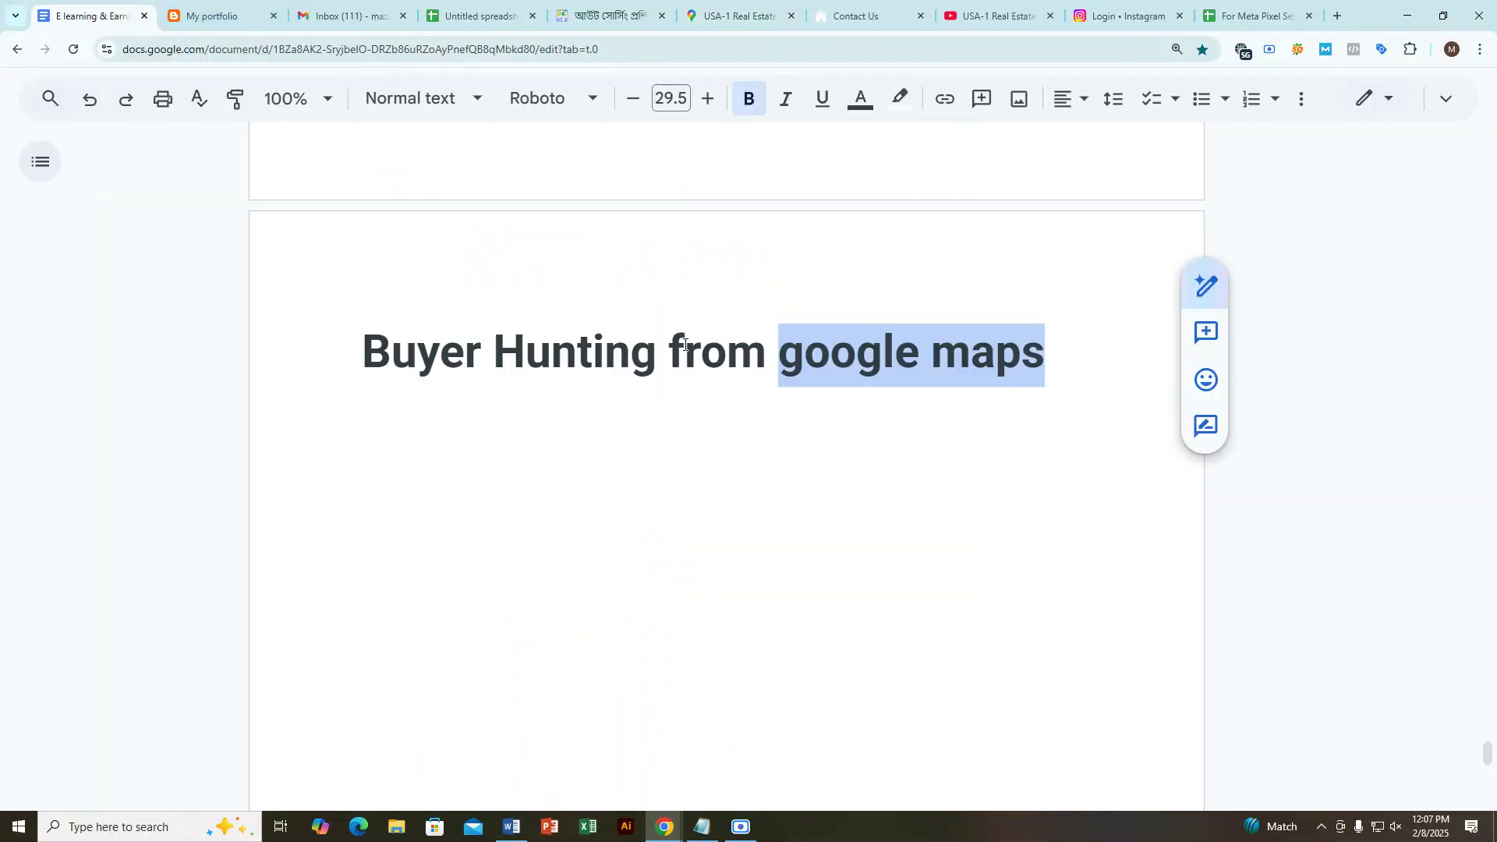
{"action": "left_click", "coordinate": [728, 348]}
{"action": "scroll", "coordinate": [727, 346], "scroll_direction": "up", "scroll_amount": 10}
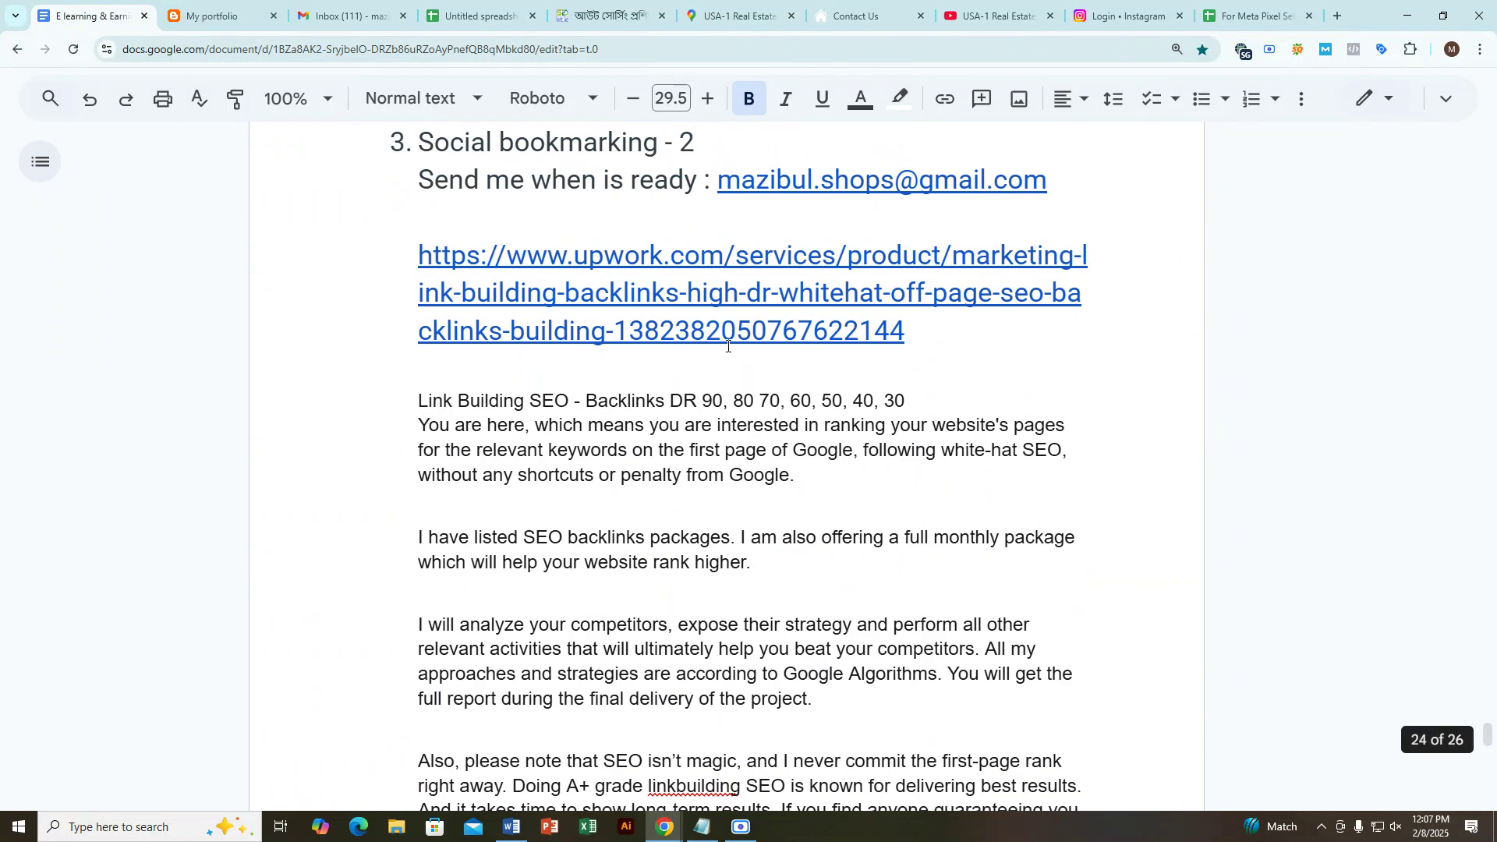
{"action": "scroll", "coordinate": [727, 346], "scroll_direction": "up", "scroll_amount": 15}
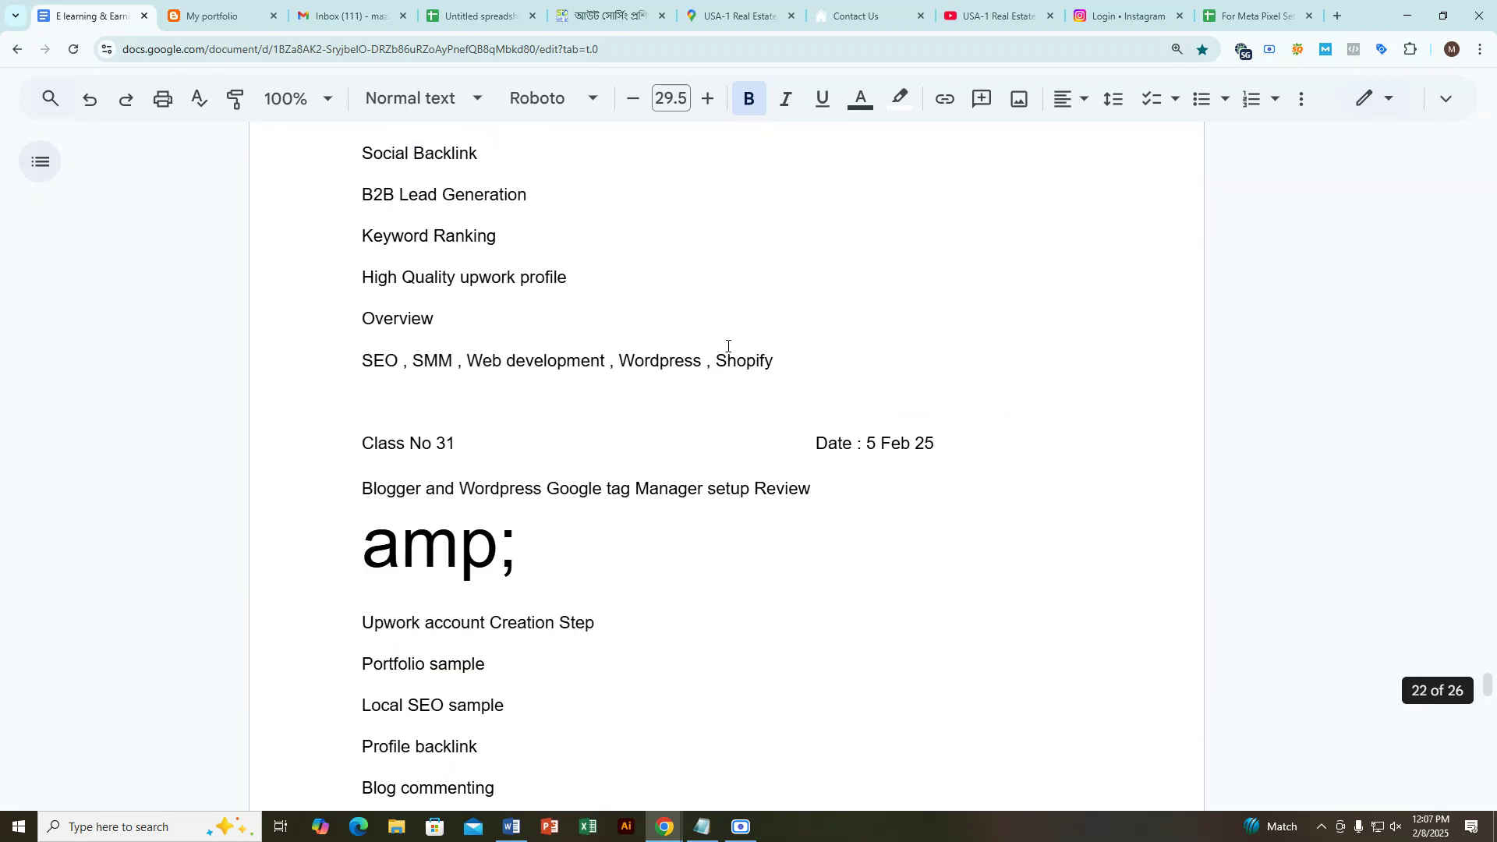
{"action": "scroll", "coordinate": [727, 346], "scroll_direction": "up", "scroll_amount": 15}
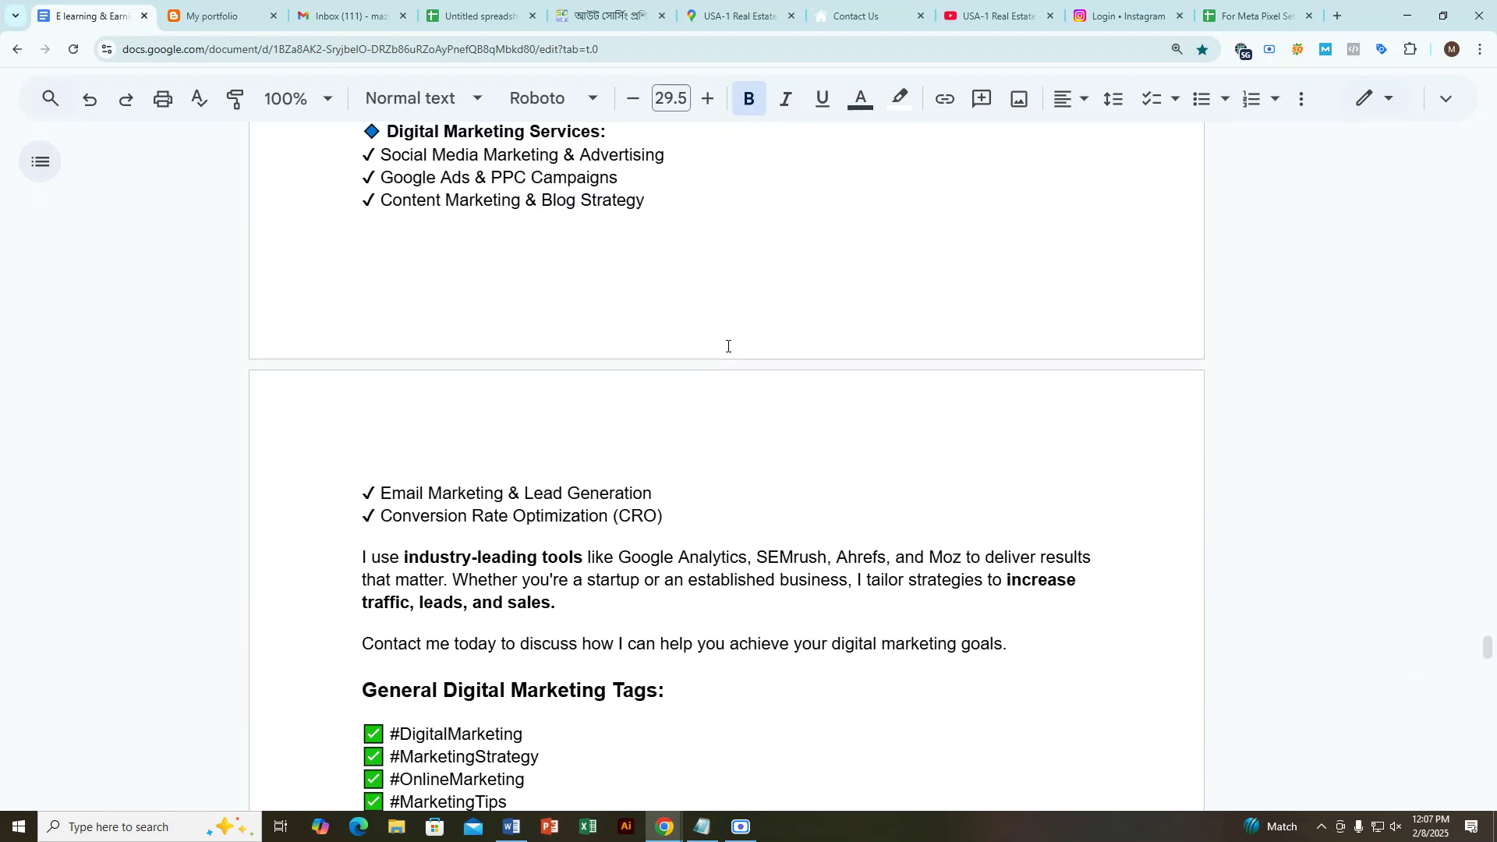
{"action": "scroll", "coordinate": [727, 346], "scroll_direction": "up", "scroll_amount": 15}
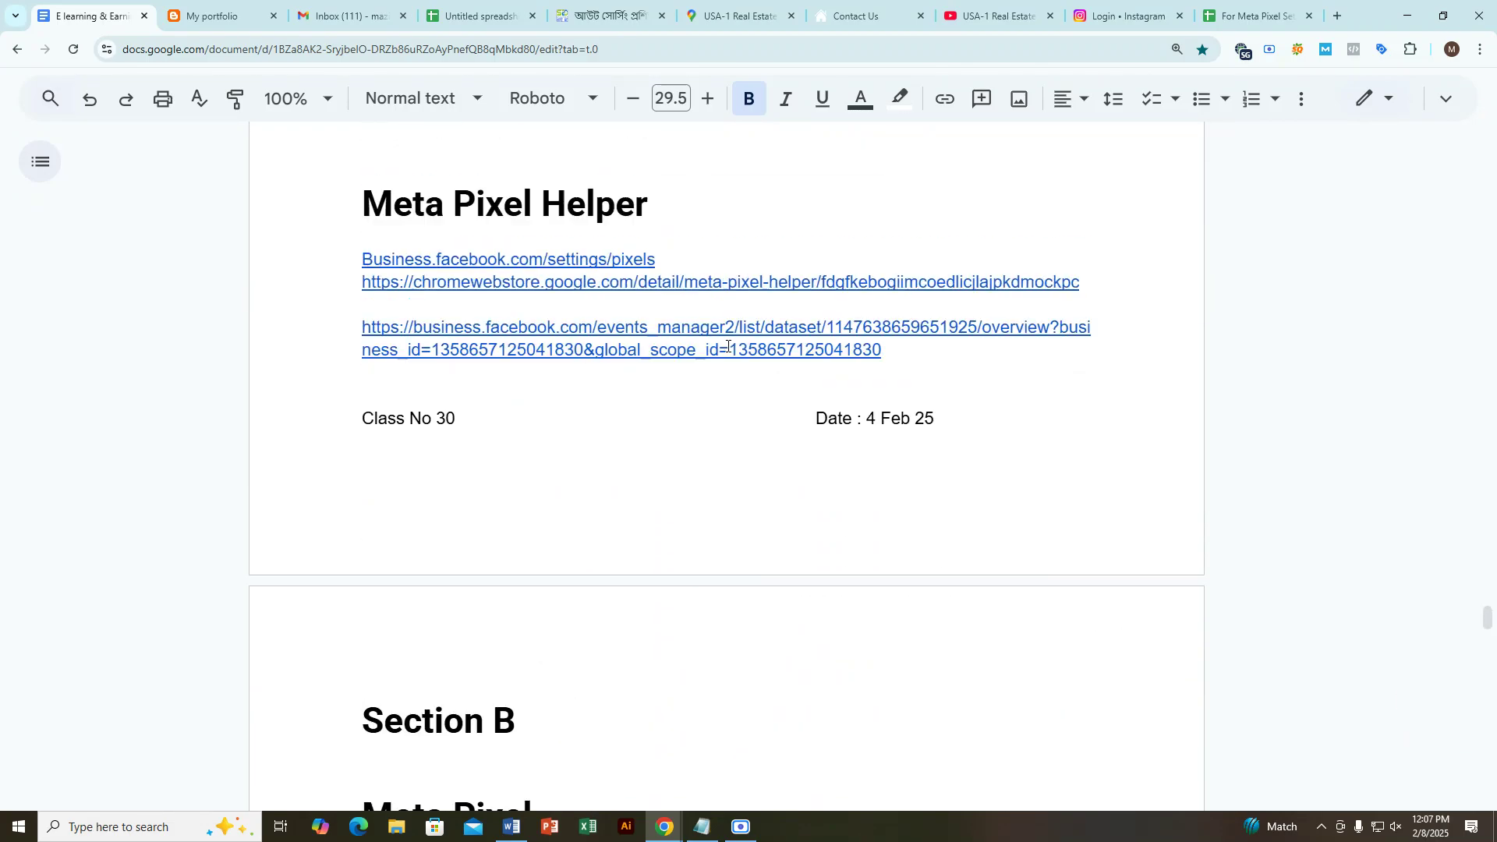
{"action": "scroll", "coordinate": [727, 346], "scroll_direction": "up", "scroll_amount": 10}
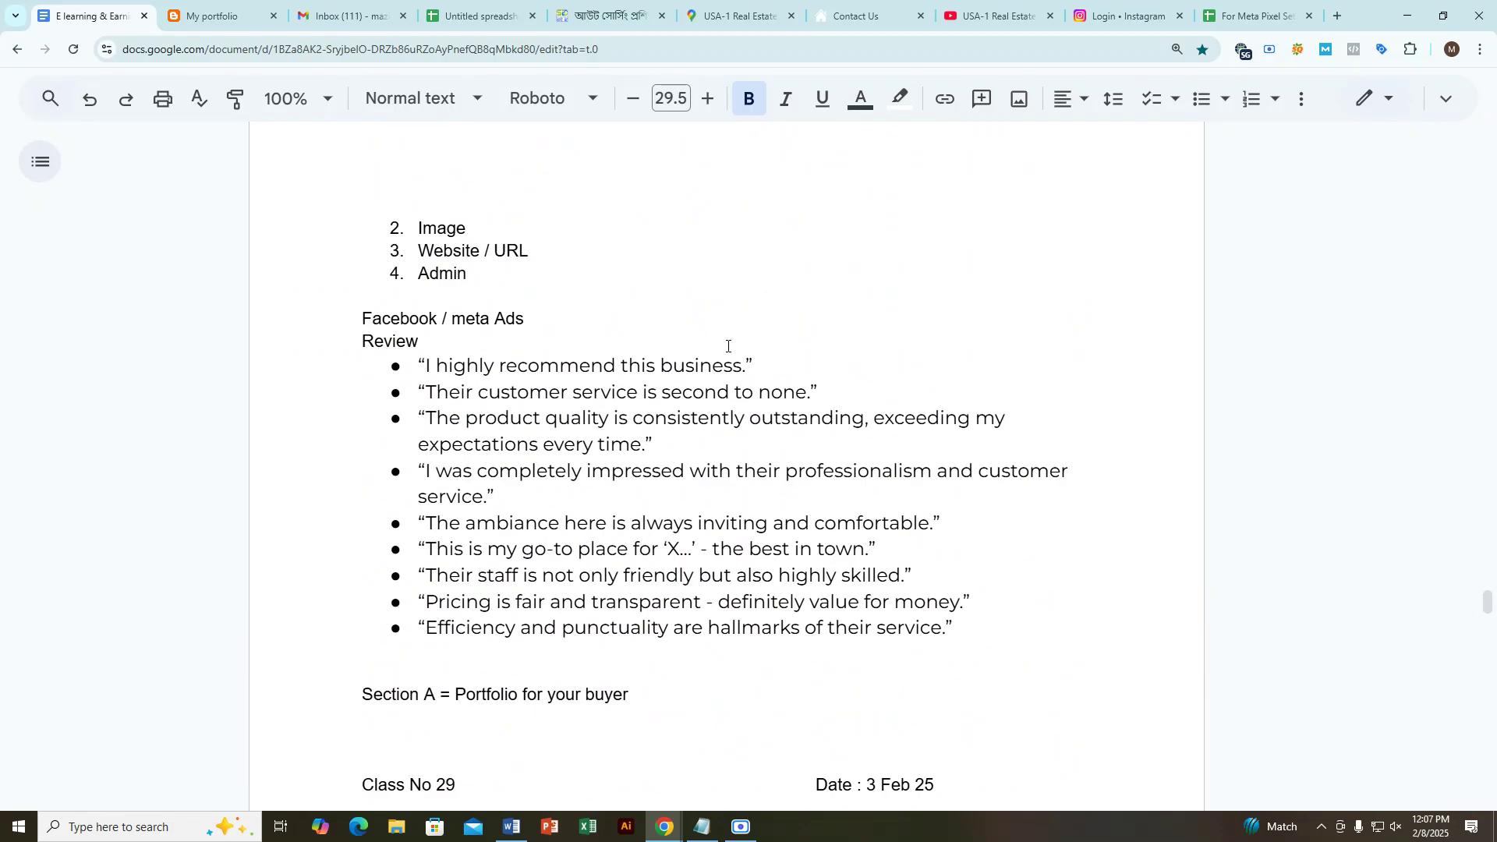
{"action": "scroll", "coordinate": [727, 347], "scroll_direction": "up", "scroll_amount": 15}
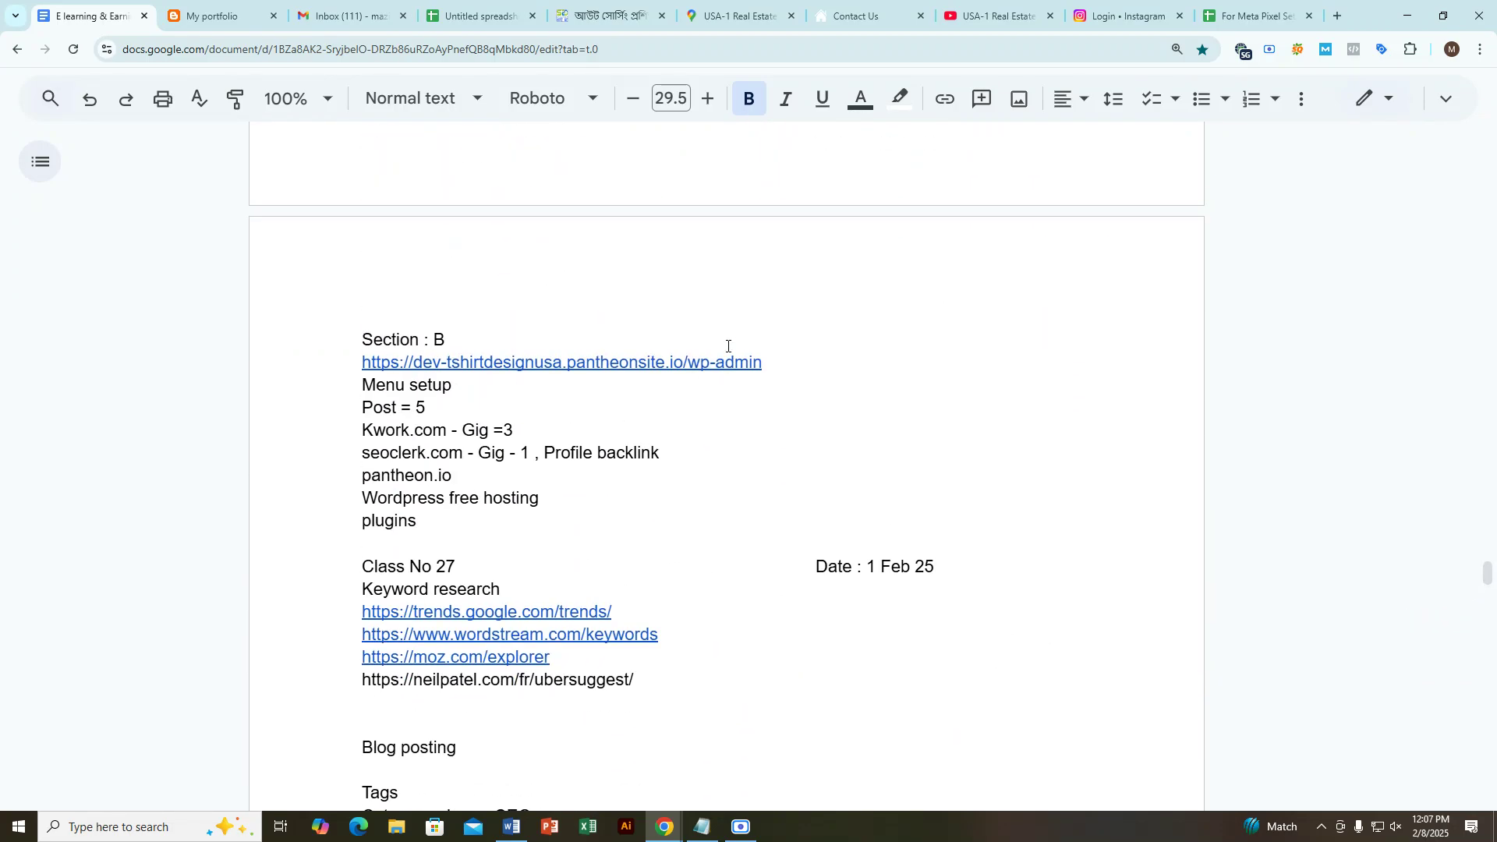
{"action": "scroll", "coordinate": [727, 346], "scroll_direction": "up", "scroll_amount": 15}
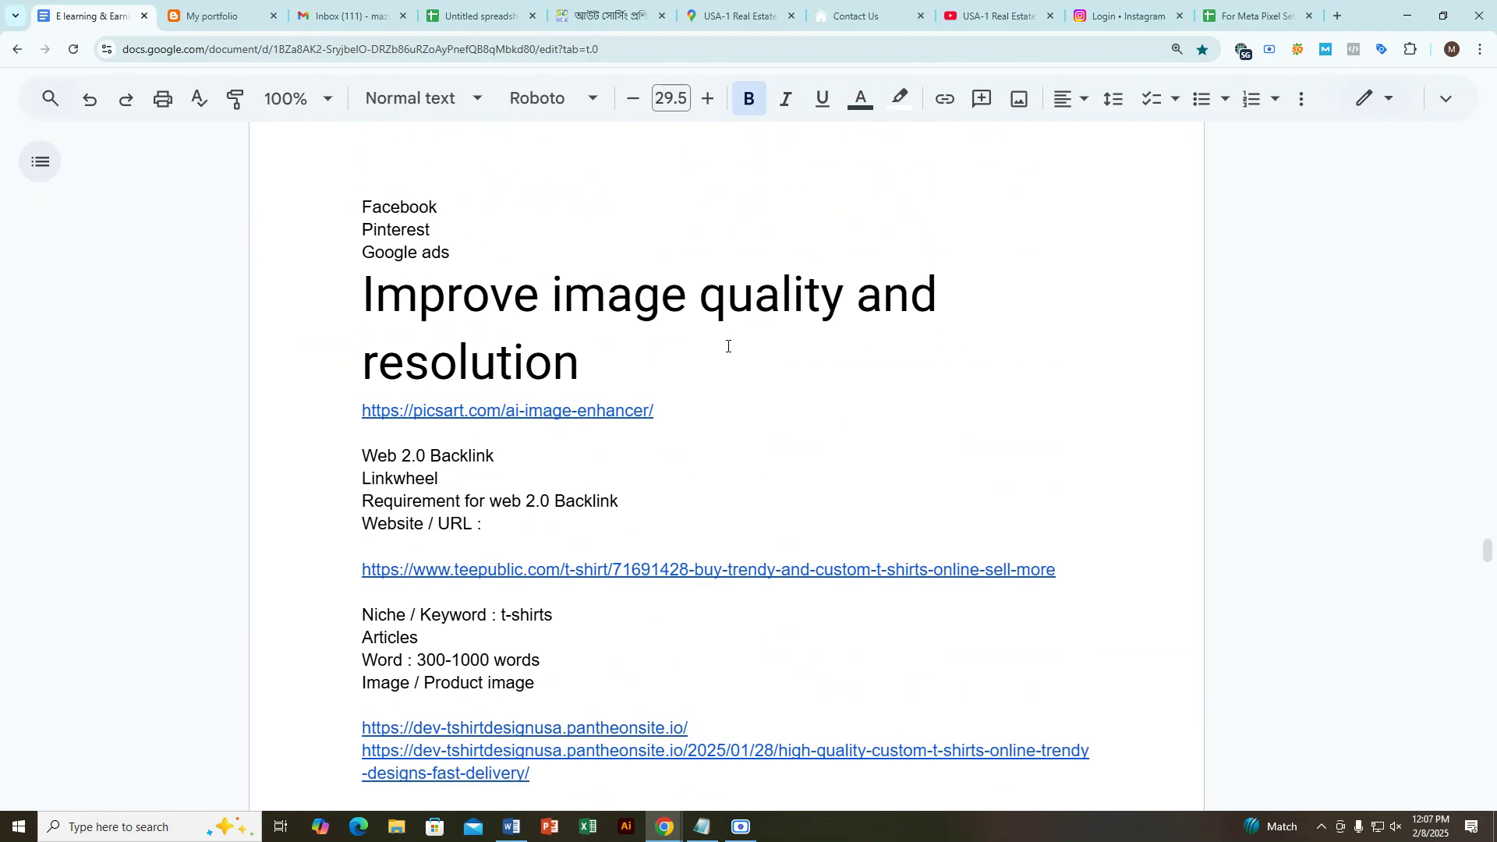
{"action": "scroll", "coordinate": [728, 346], "scroll_direction": "up", "scroll_amount": 15}
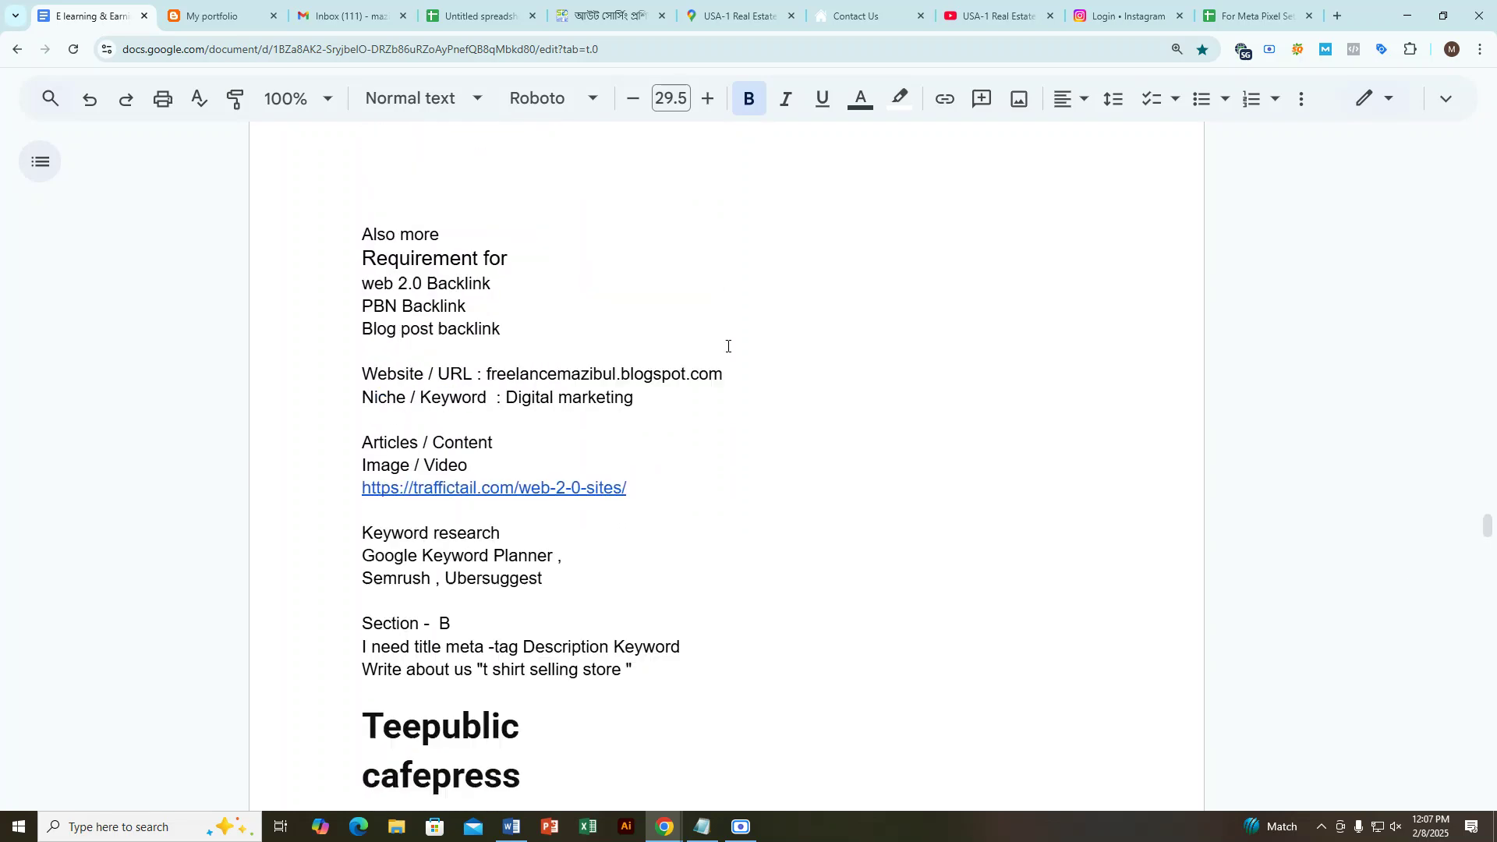
{"action": "scroll", "coordinate": [727, 346], "scroll_direction": "up", "scroll_amount": 15}
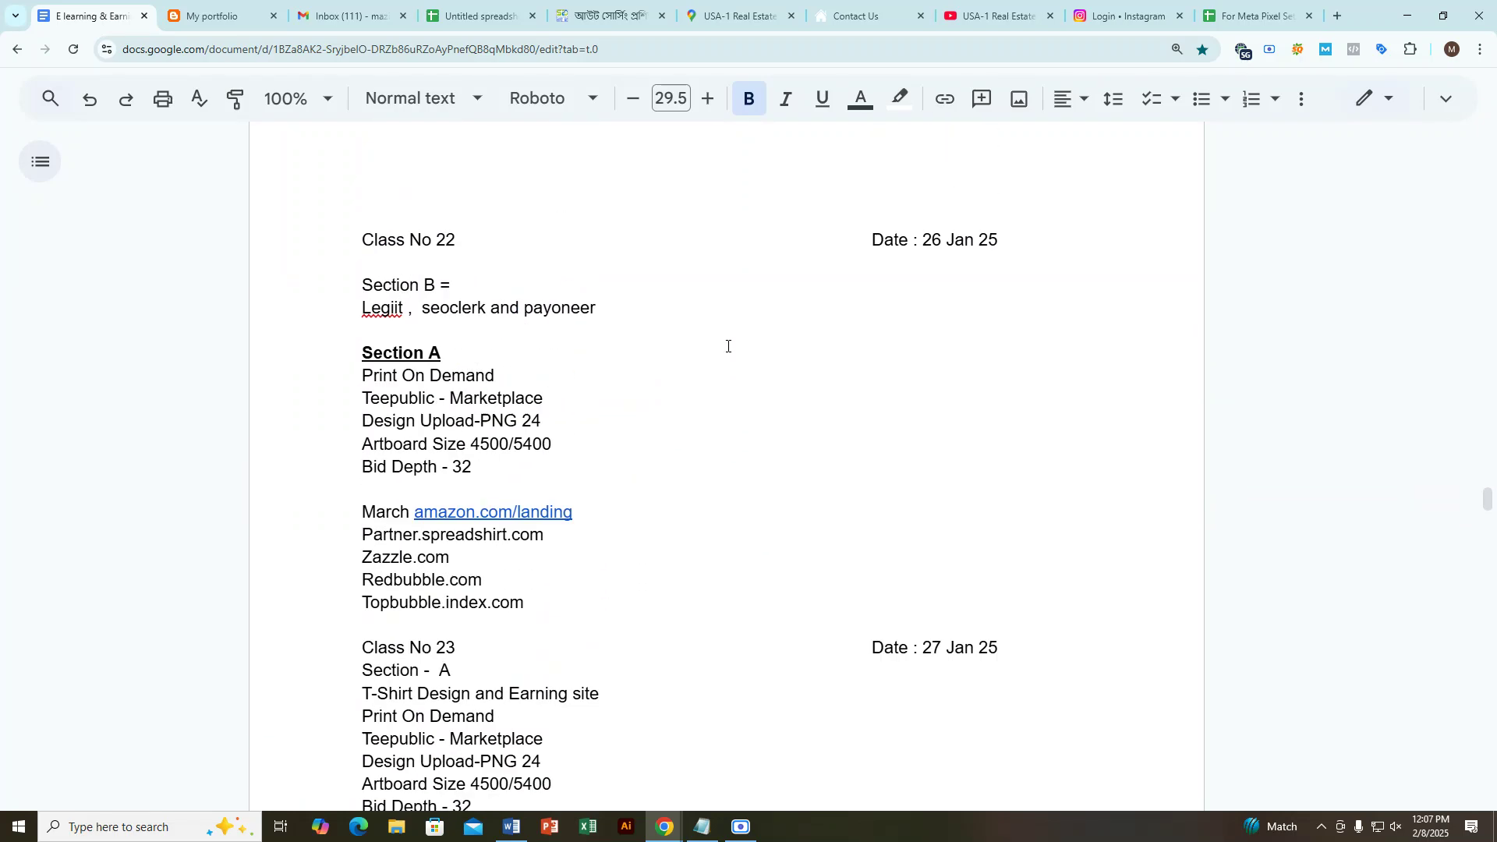
{"action": "scroll", "coordinate": [727, 346], "scroll_direction": "up", "scroll_amount": 15}
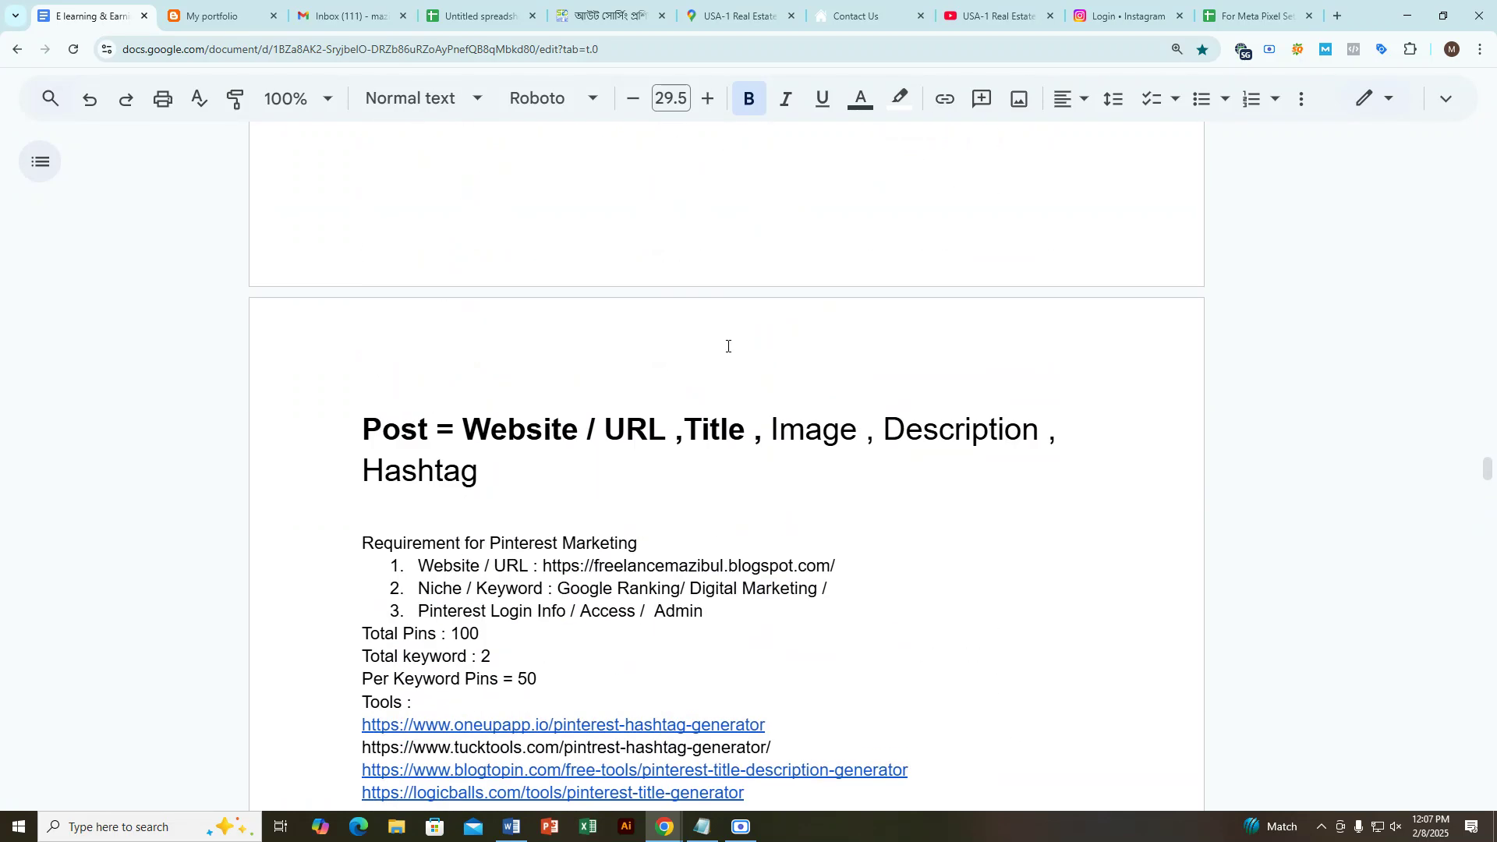
{"action": "scroll", "coordinate": [727, 347], "scroll_direction": "up", "scroll_amount": 5}
{"action": "scroll", "coordinate": [728, 346], "scroll_direction": "up", "scroll_amount": 10}
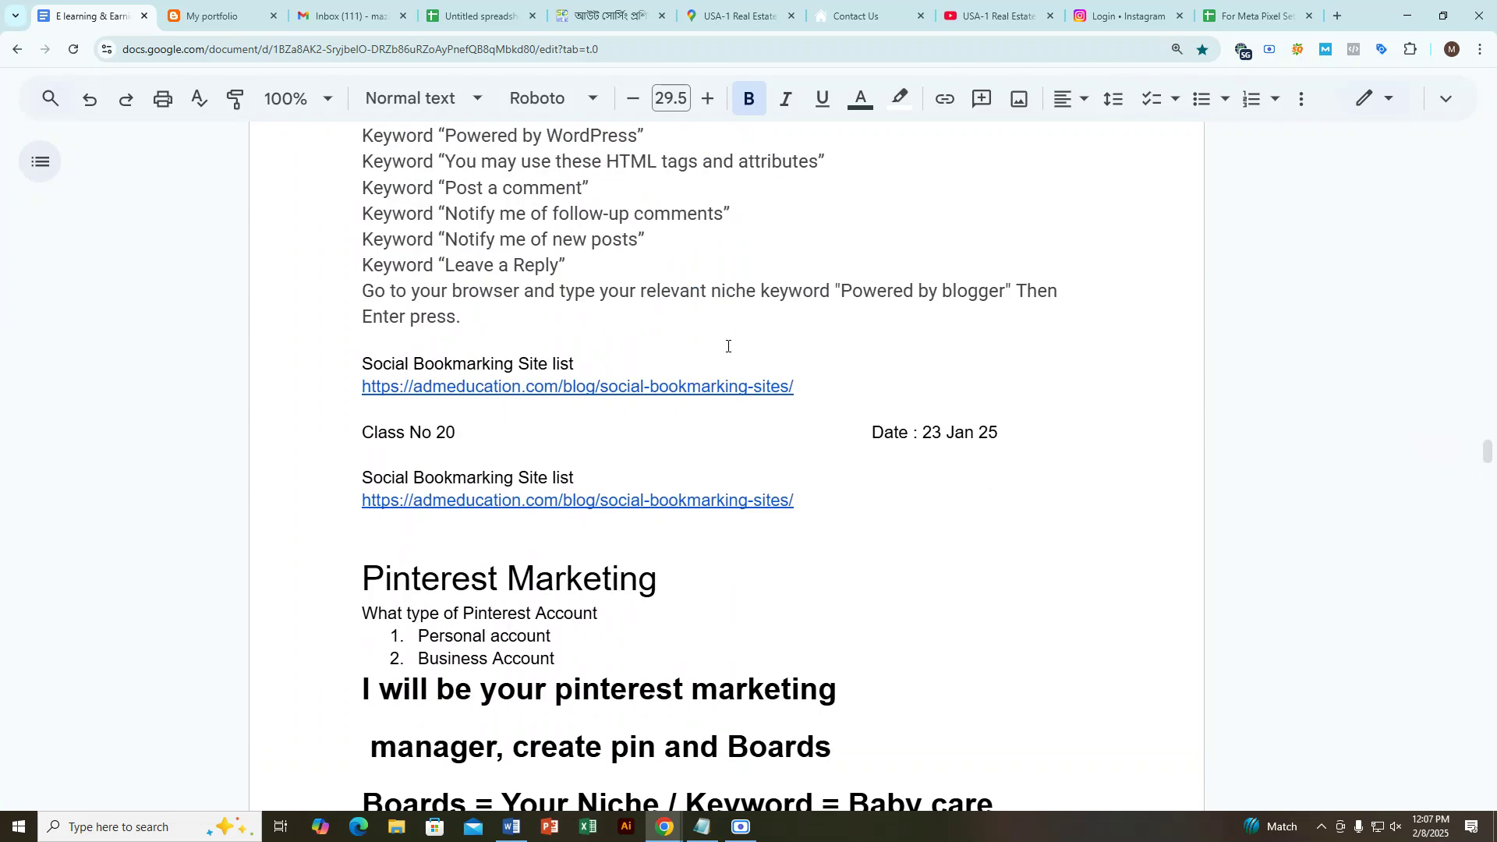
{"action": "scroll", "coordinate": [727, 346], "scroll_direction": "up", "scroll_amount": 14}
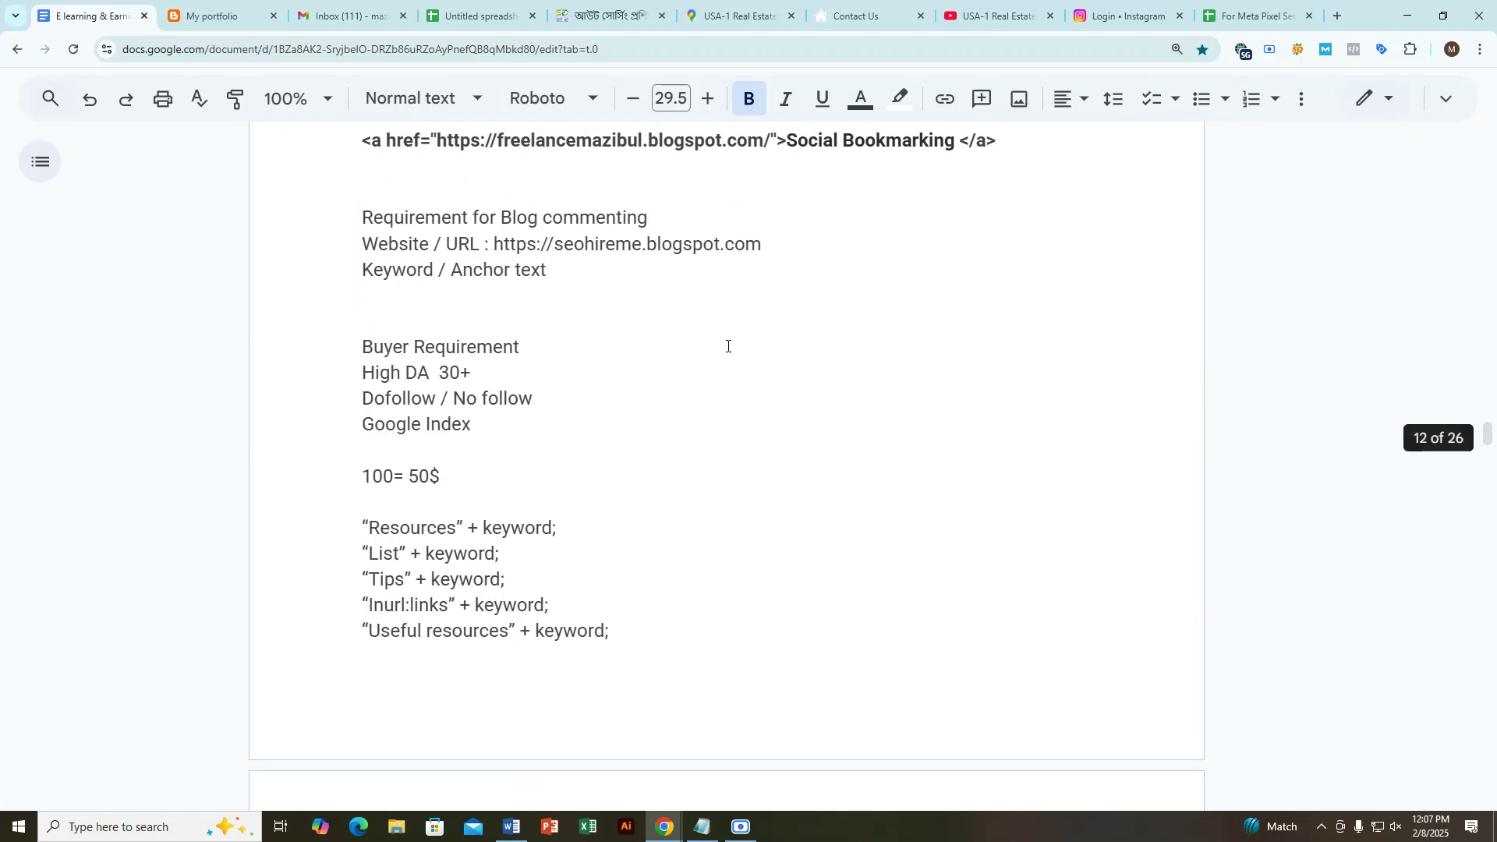
{"action": "scroll", "coordinate": [727, 346], "scroll_direction": "up", "scroll_amount": 17}
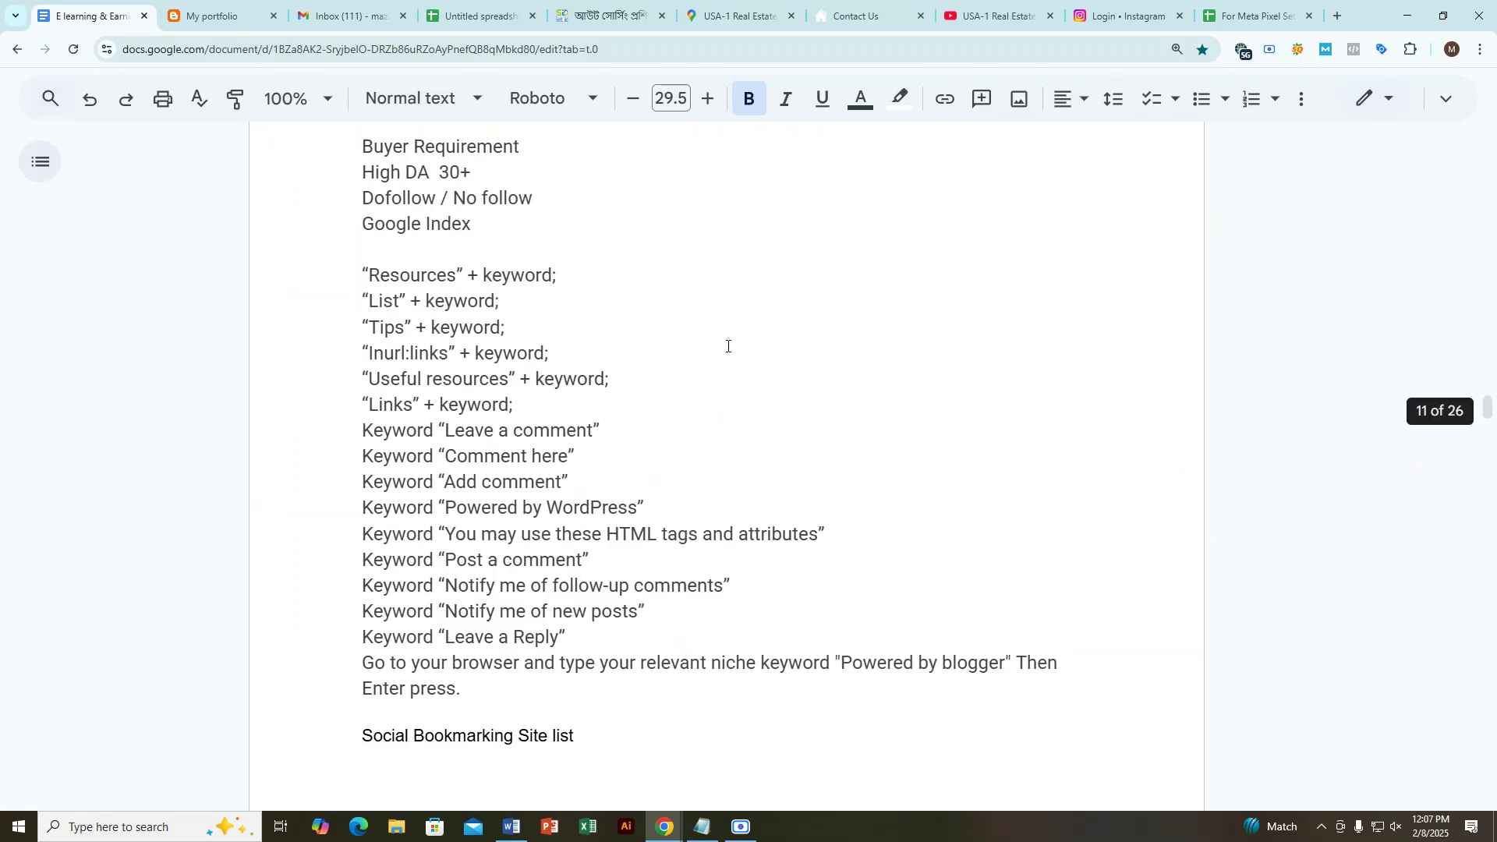
{"action": "scroll", "coordinate": [728, 346], "scroll_direction": "up", "scroll_amount": 12}
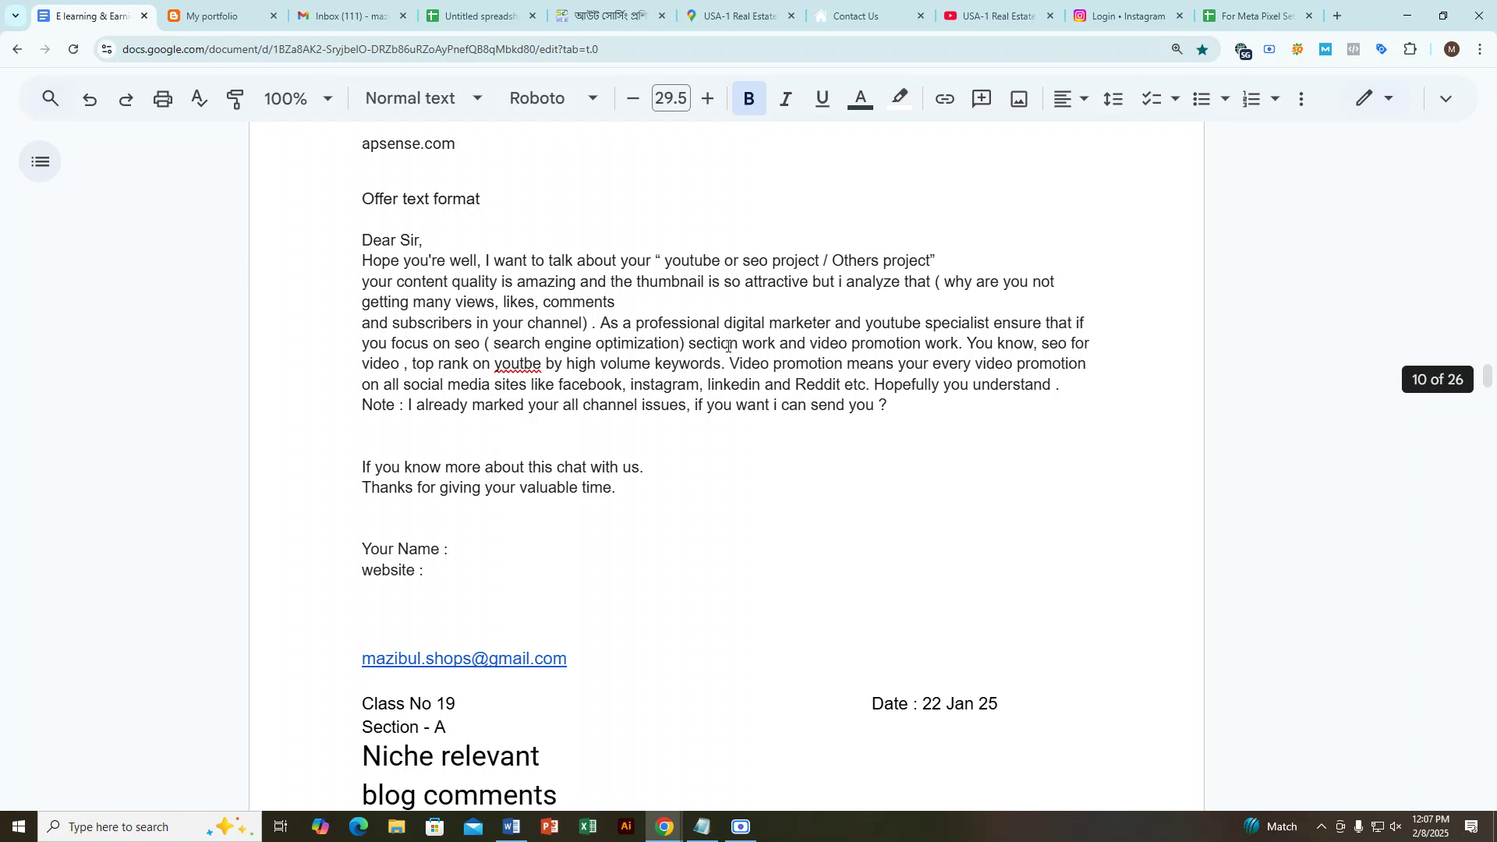
{"action": "left_click", "coordinate": [674, 295]}
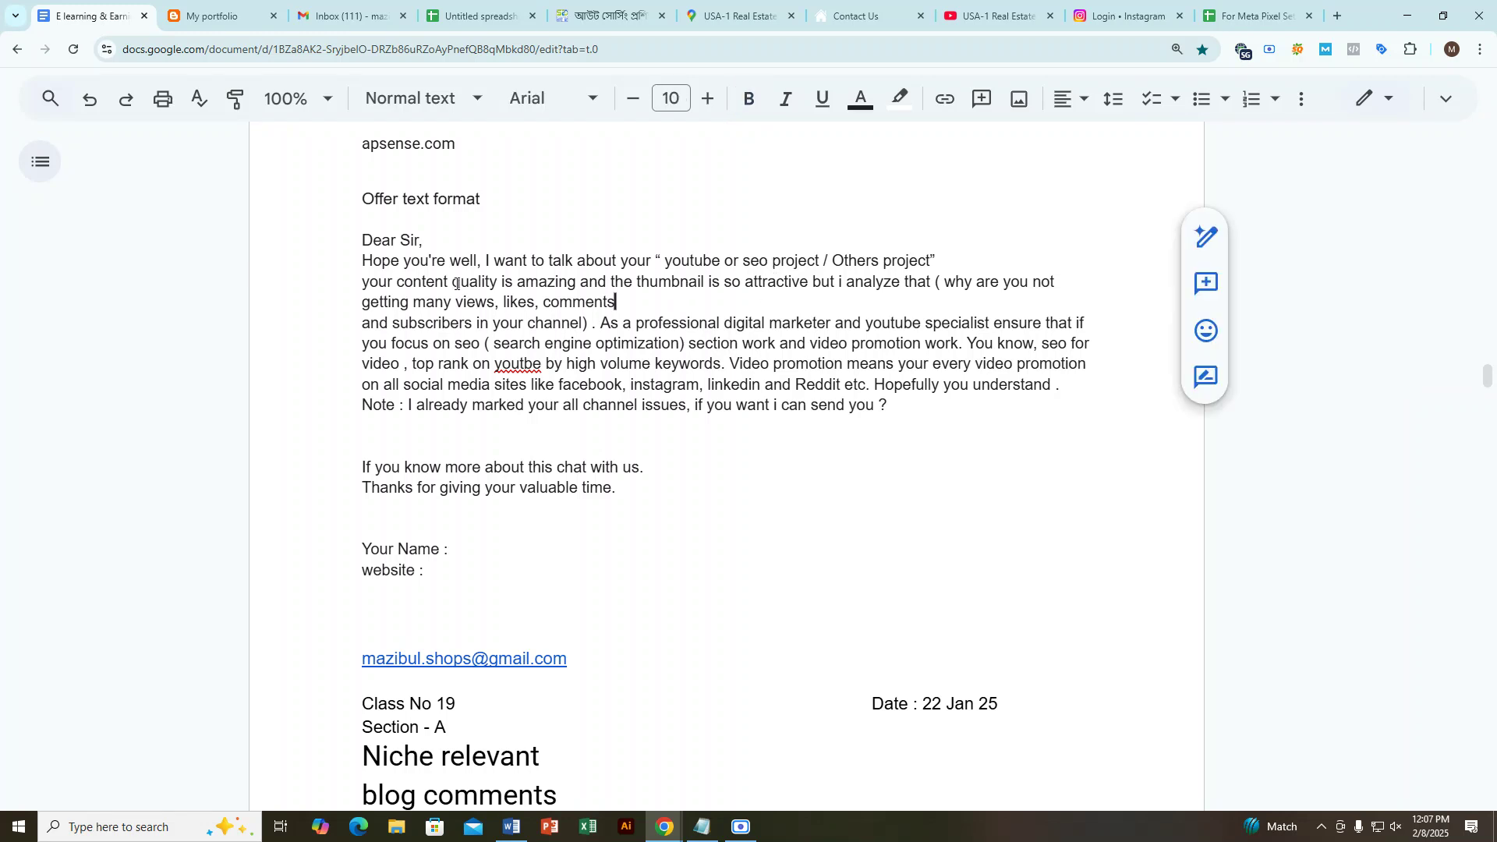
{"action": "left_click_drag", "start_coordinate": [353, 200], "coordinate": [481, 570]}
{"action": "key", "text": "ctrl+c"}
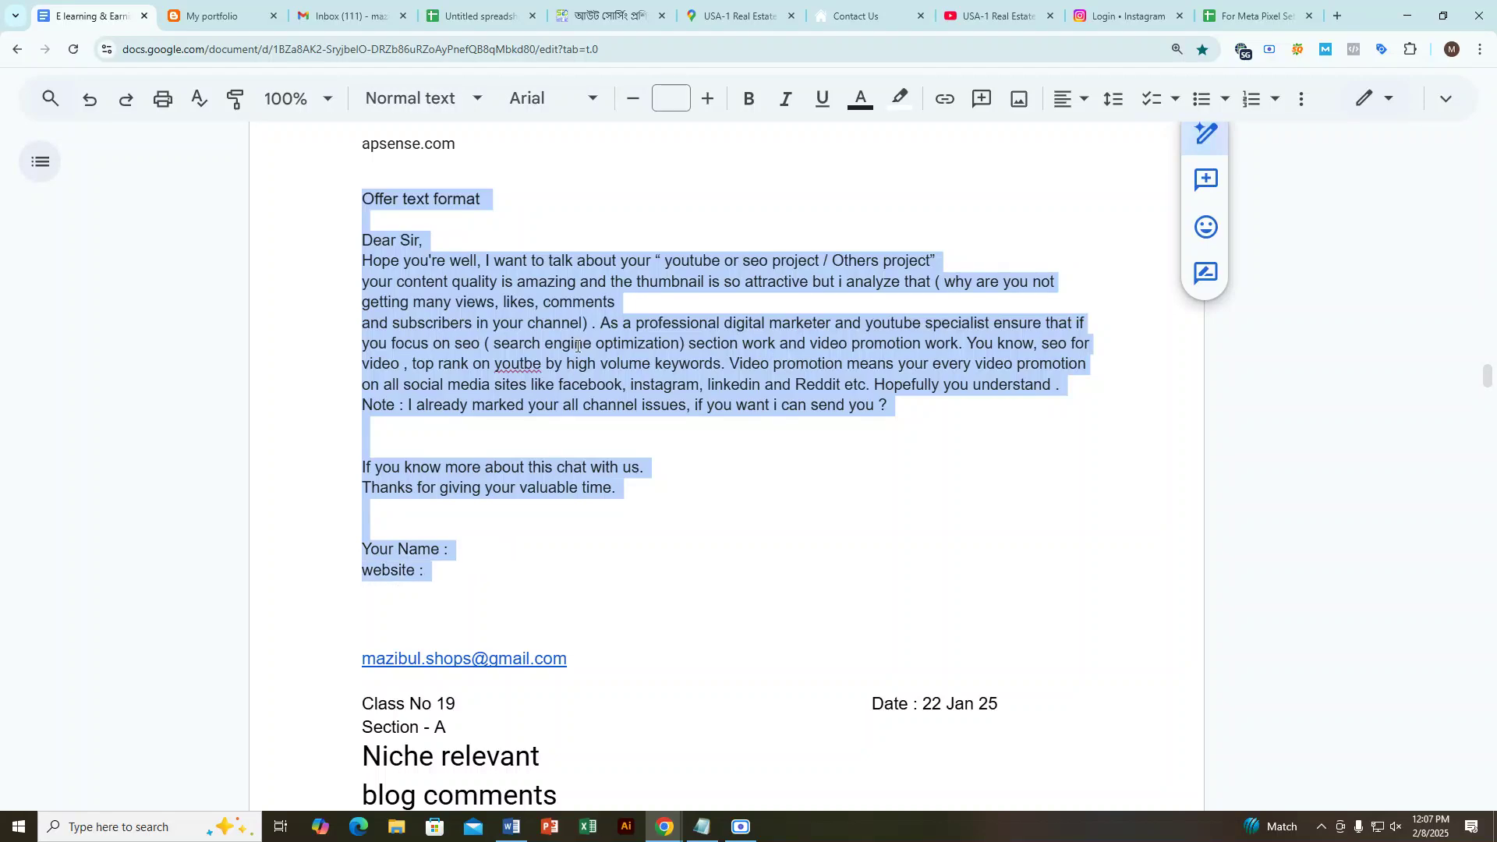
Step: Paste the copied offer message on a new line beneath the "Buyer Hunting from google maps" heading near the end of the notes
{"action": "scroll", "coordinate": [675, 456], "scroll_direction": "down", "scroll_amount": 20}
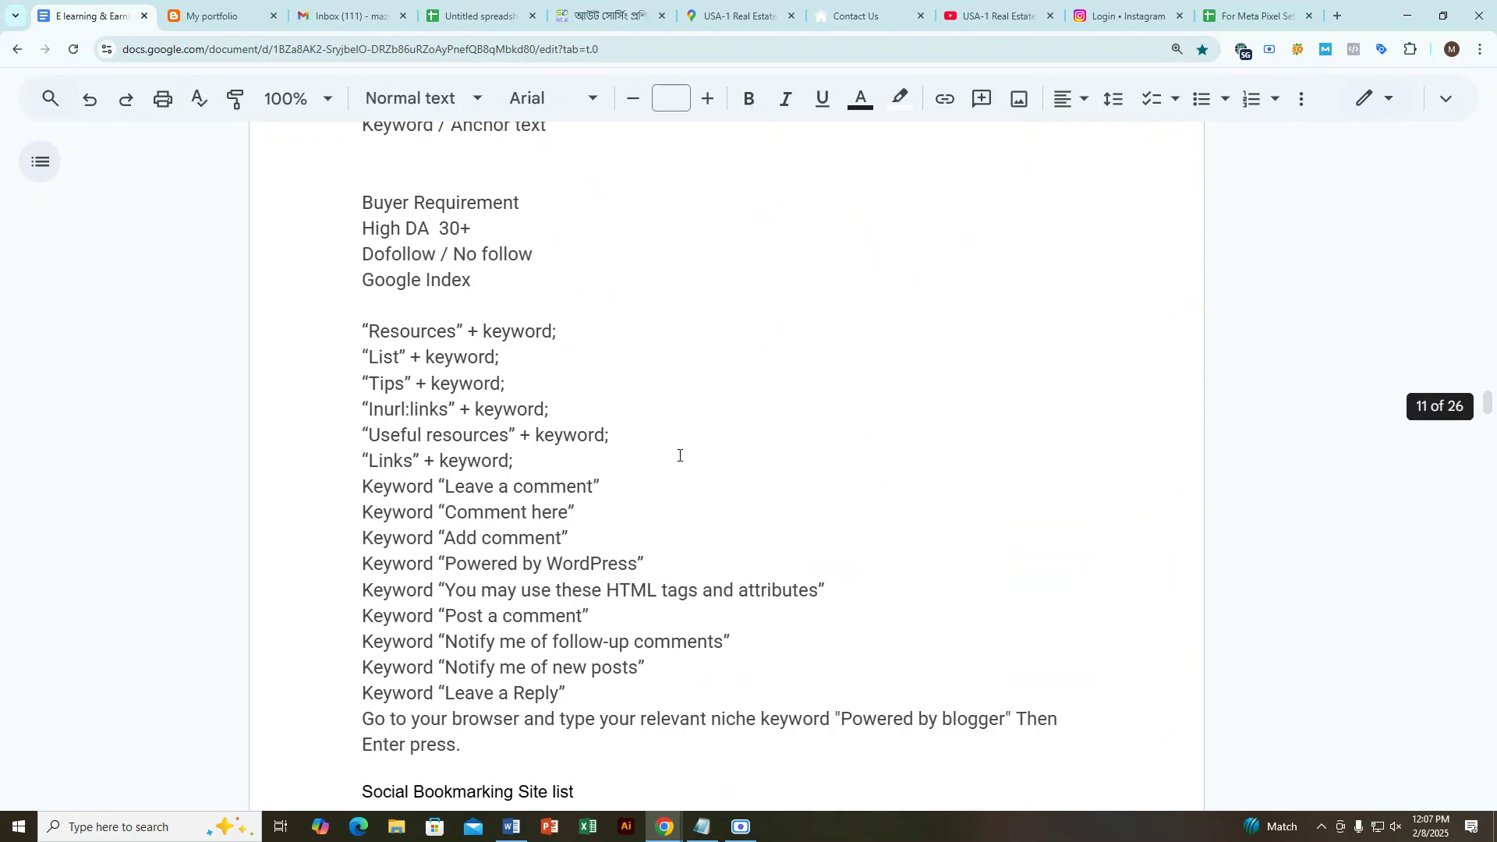
{"action": "scroll", "coordinate": [674, 457], "scroll_direction": "up", "scroll_amount": 20}
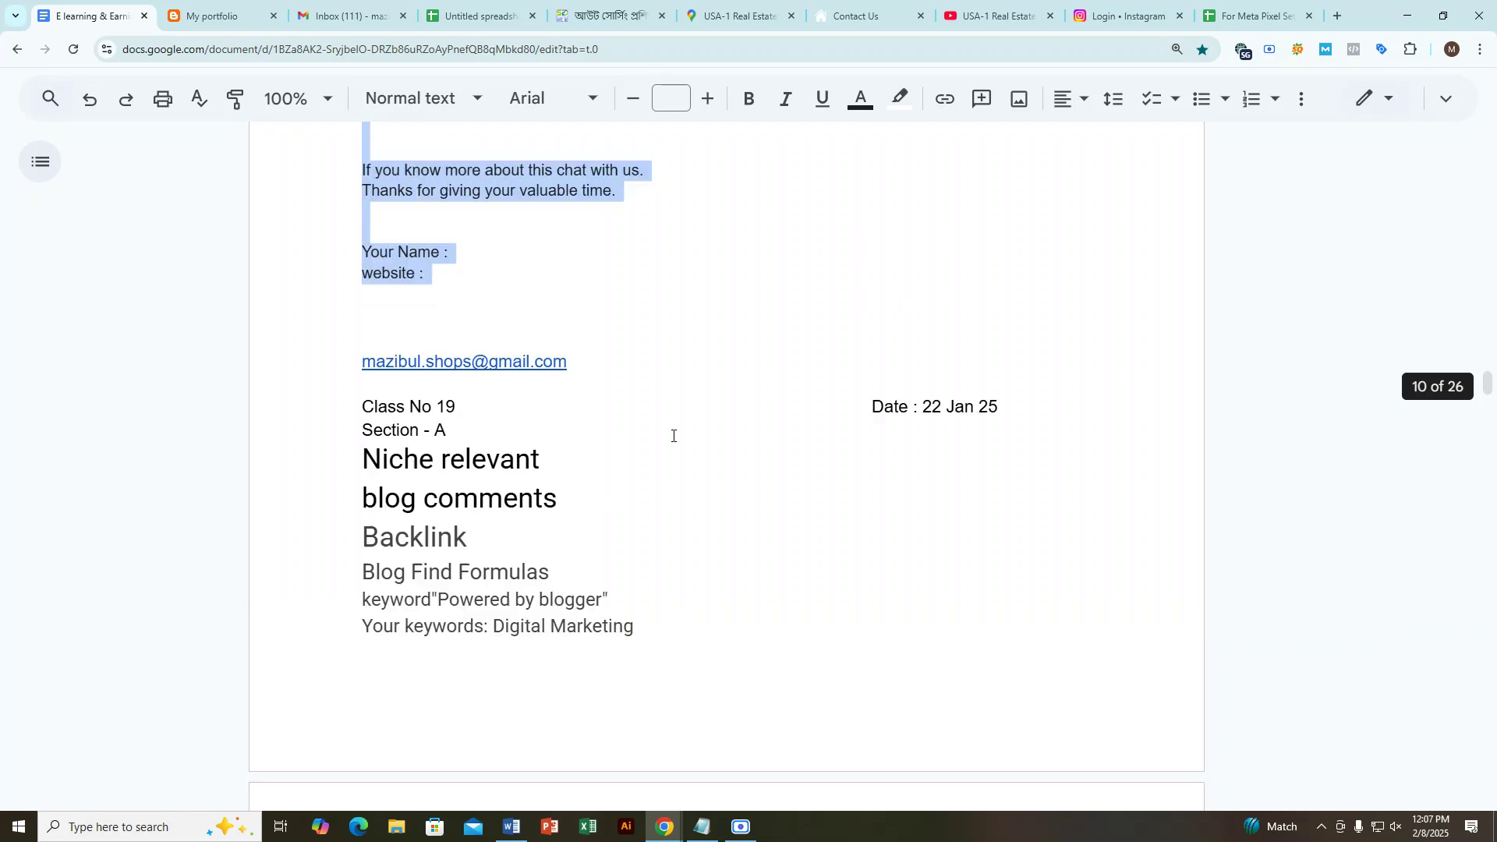
{"action": "scroll", "coordinate": [674, 436], "scroll_direction": "up", "scroll_amount": 7}
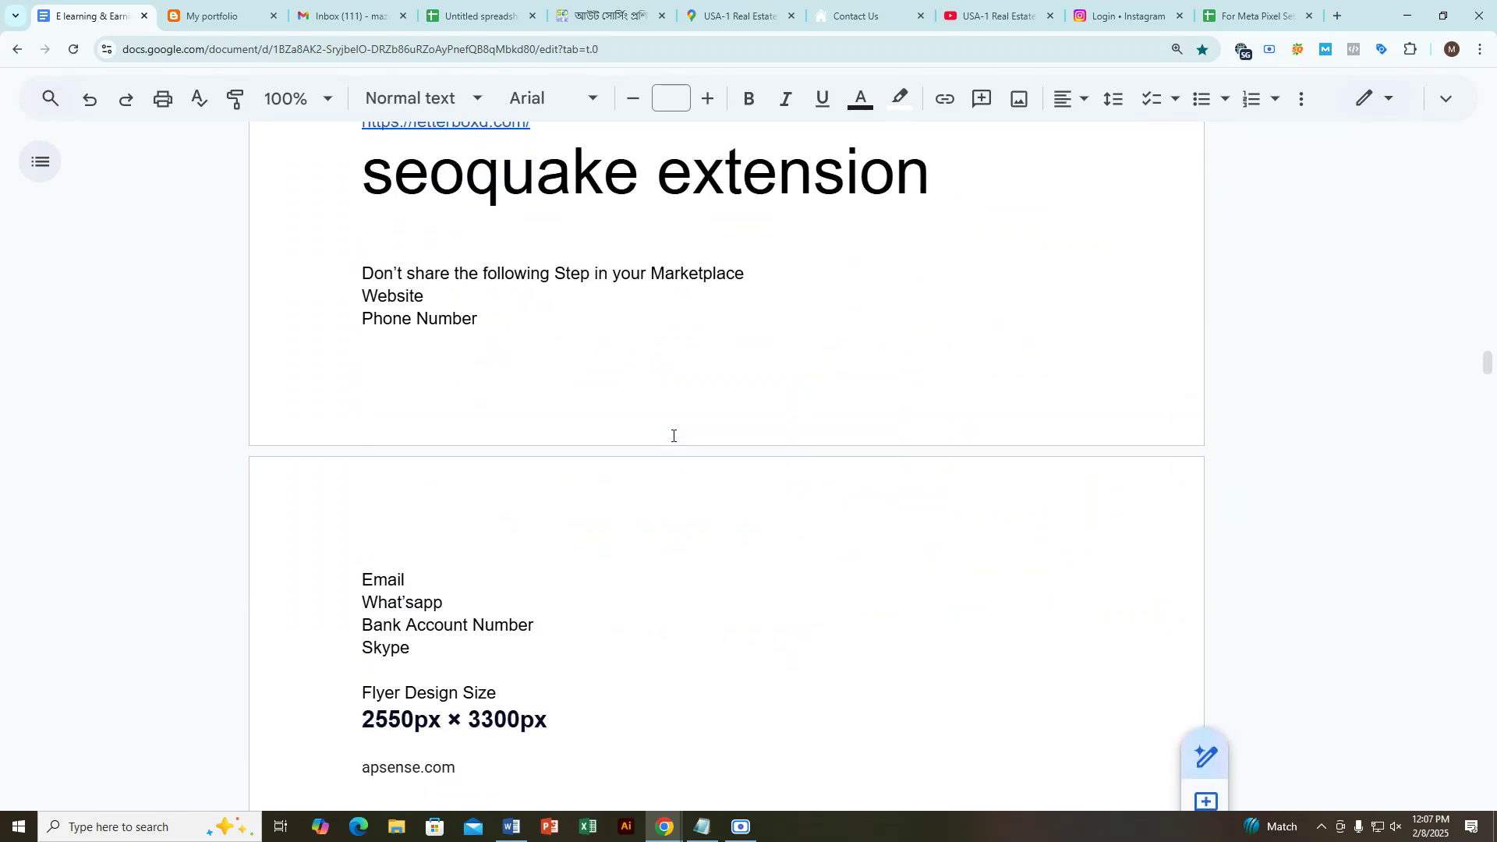
{"action": "scroll", "coordinate": [674, 435], "scroll_direction": "up", "scroll_amount": 5}
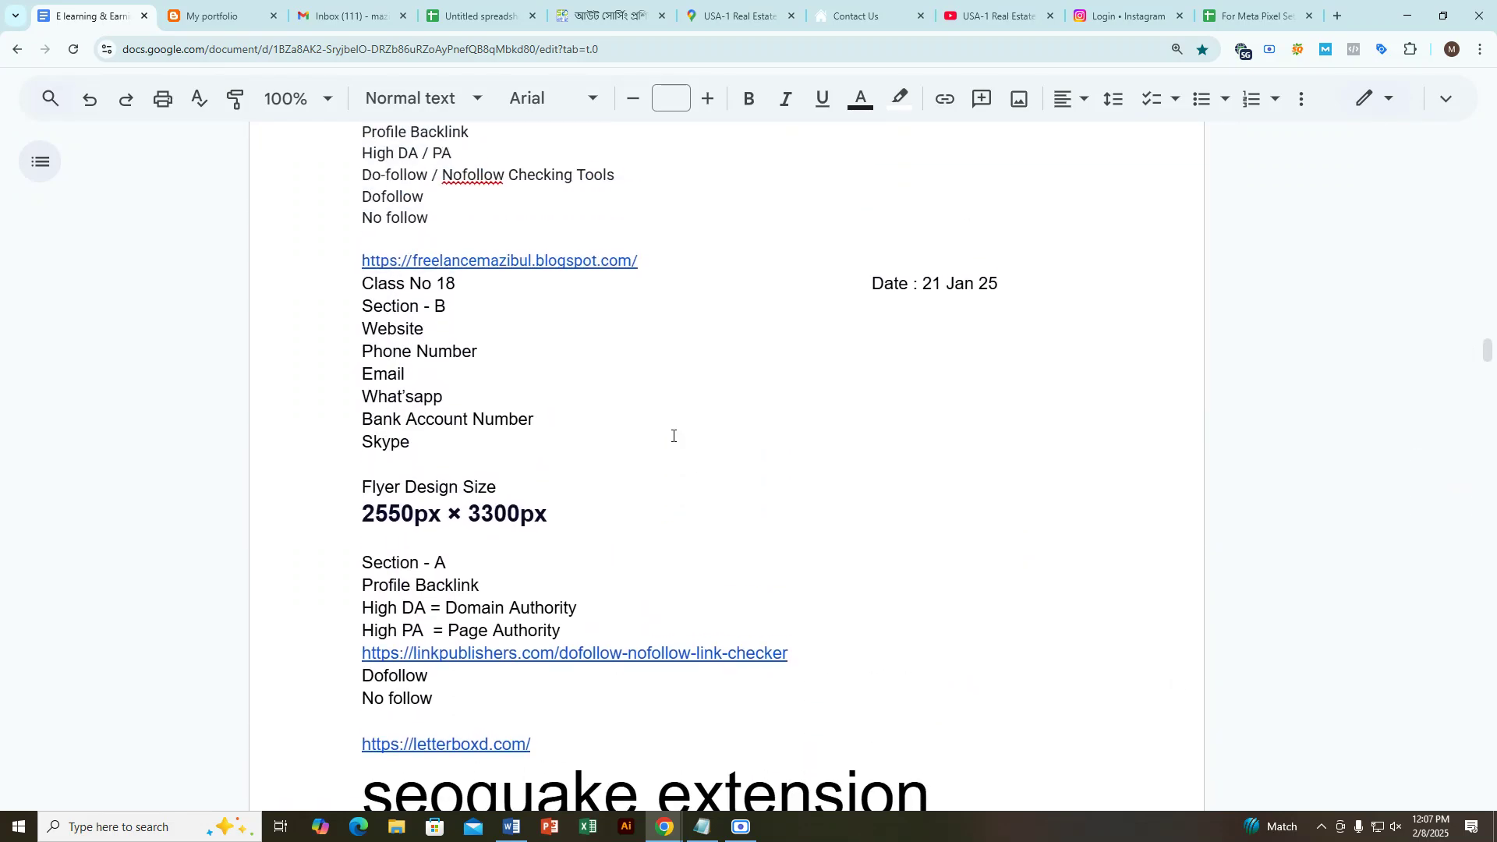
{"action": "scroll", "coordinate": [674, 436], "scroll_direction": "down", "scroll_amount": 20}
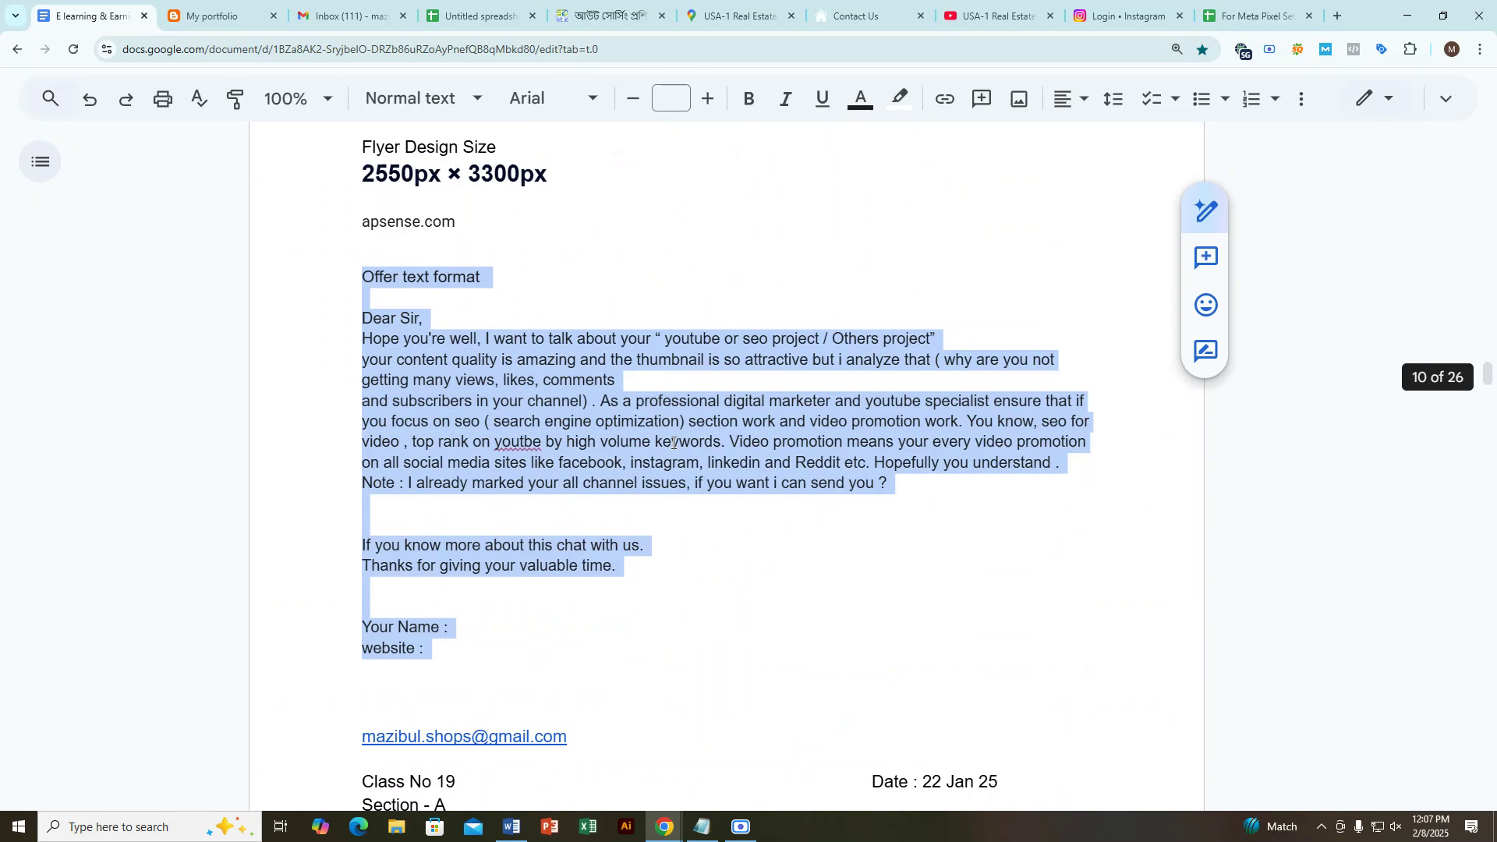
{"action": "scroll", "coordinate": [672, 446], "scroll_direction": "up", "scroll_amount": 6}
{"action": "scroll", "coordinate": [670, 448], "scroll_direction": "down", "scroll_amount": 20}
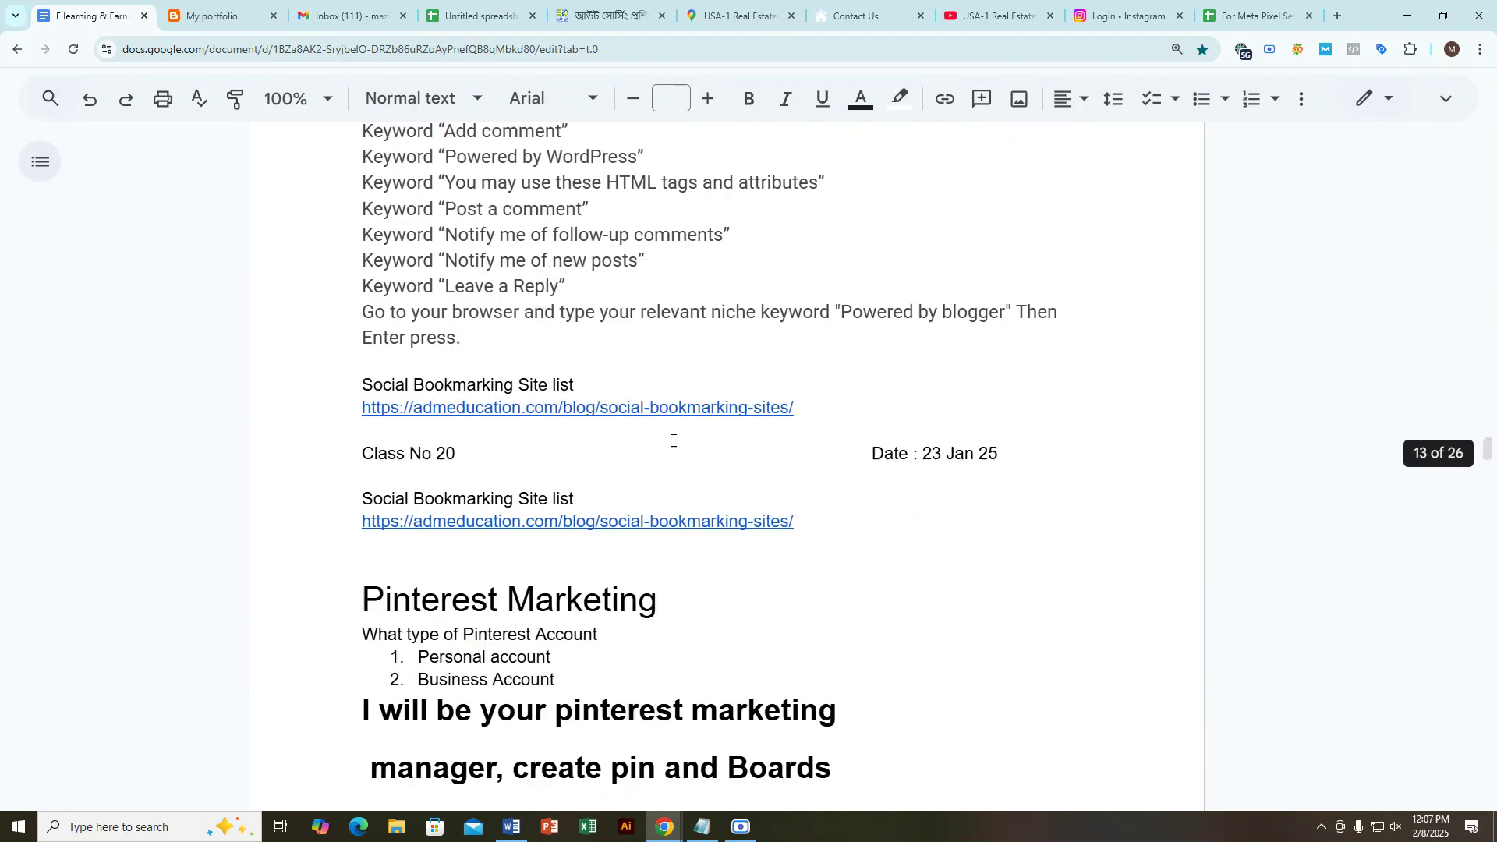
{"action": "scroll", "coordinate": [665, 450], "scroll_direction": "down", "scroll_amount": 20}
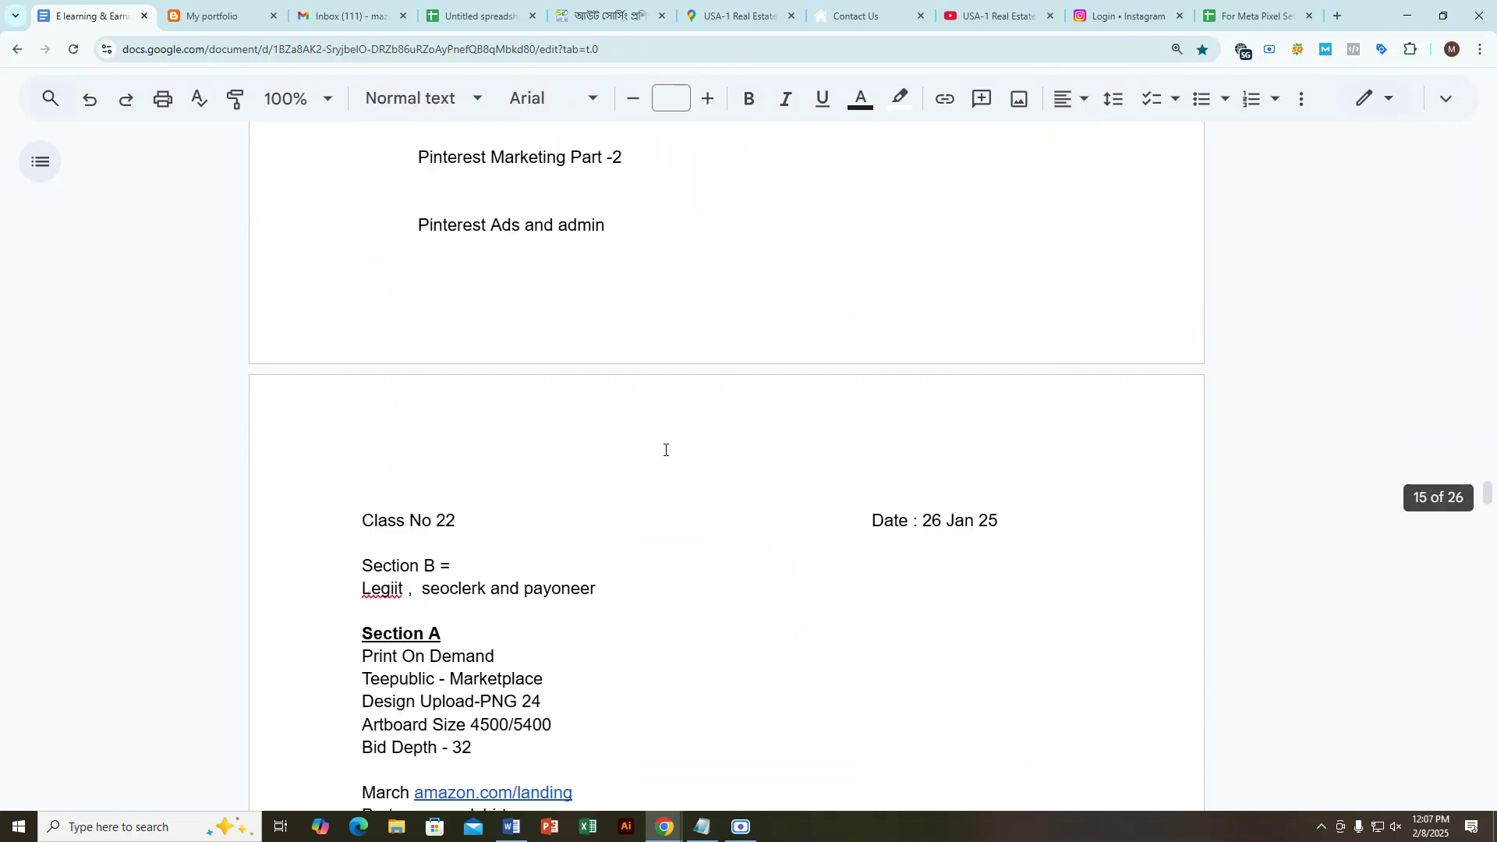
{"action": "scroll", "coordinate": [665, 450], "scroll_direction": "down", "scroll_amount": 20}
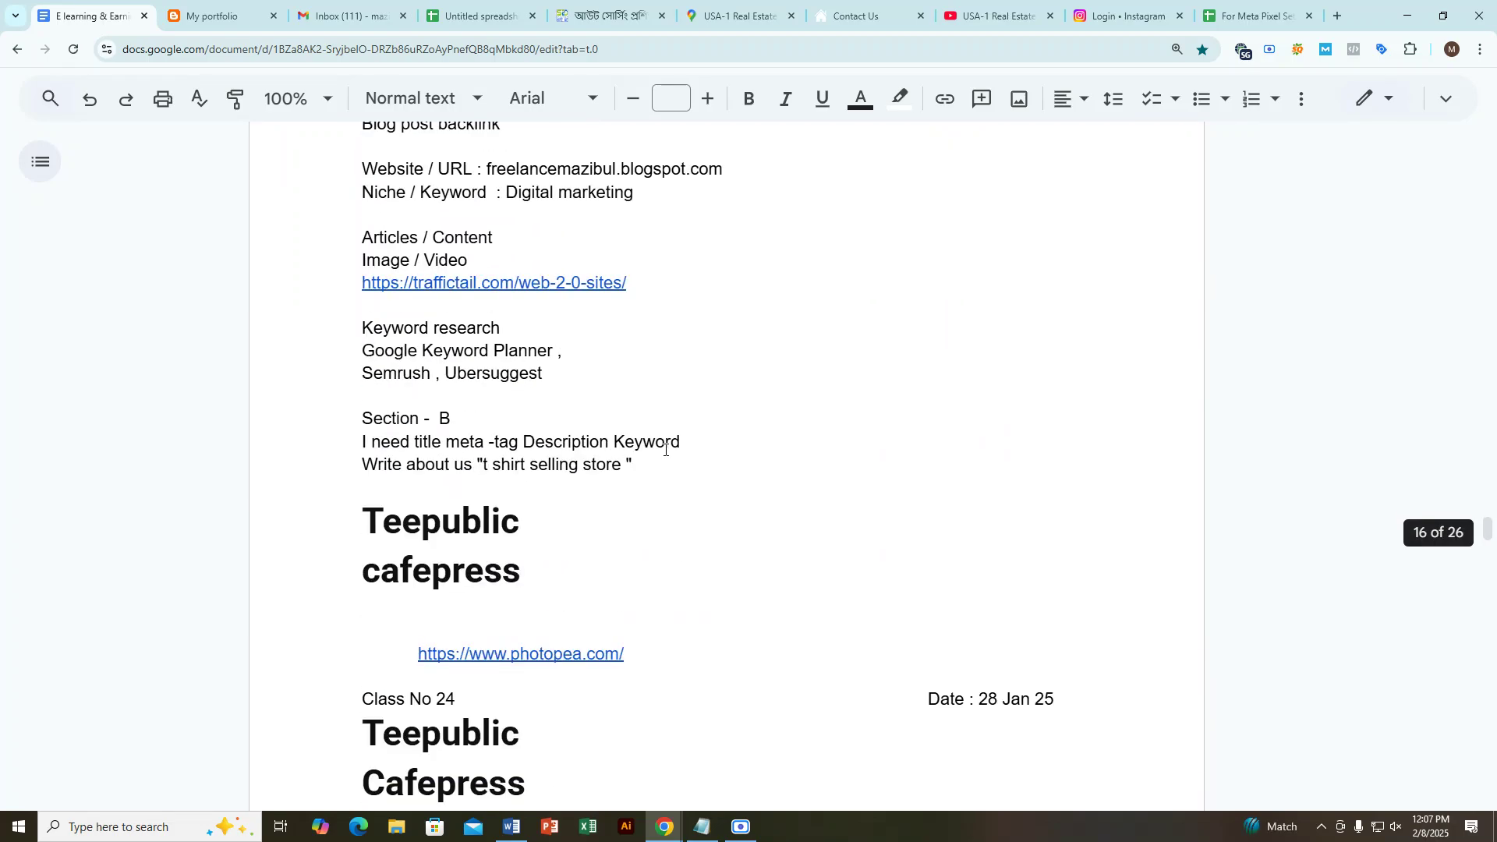
{"action": "scroll", "coordinate": [665, 450], "scroll_direction": "down", "scroll_amount": 18}
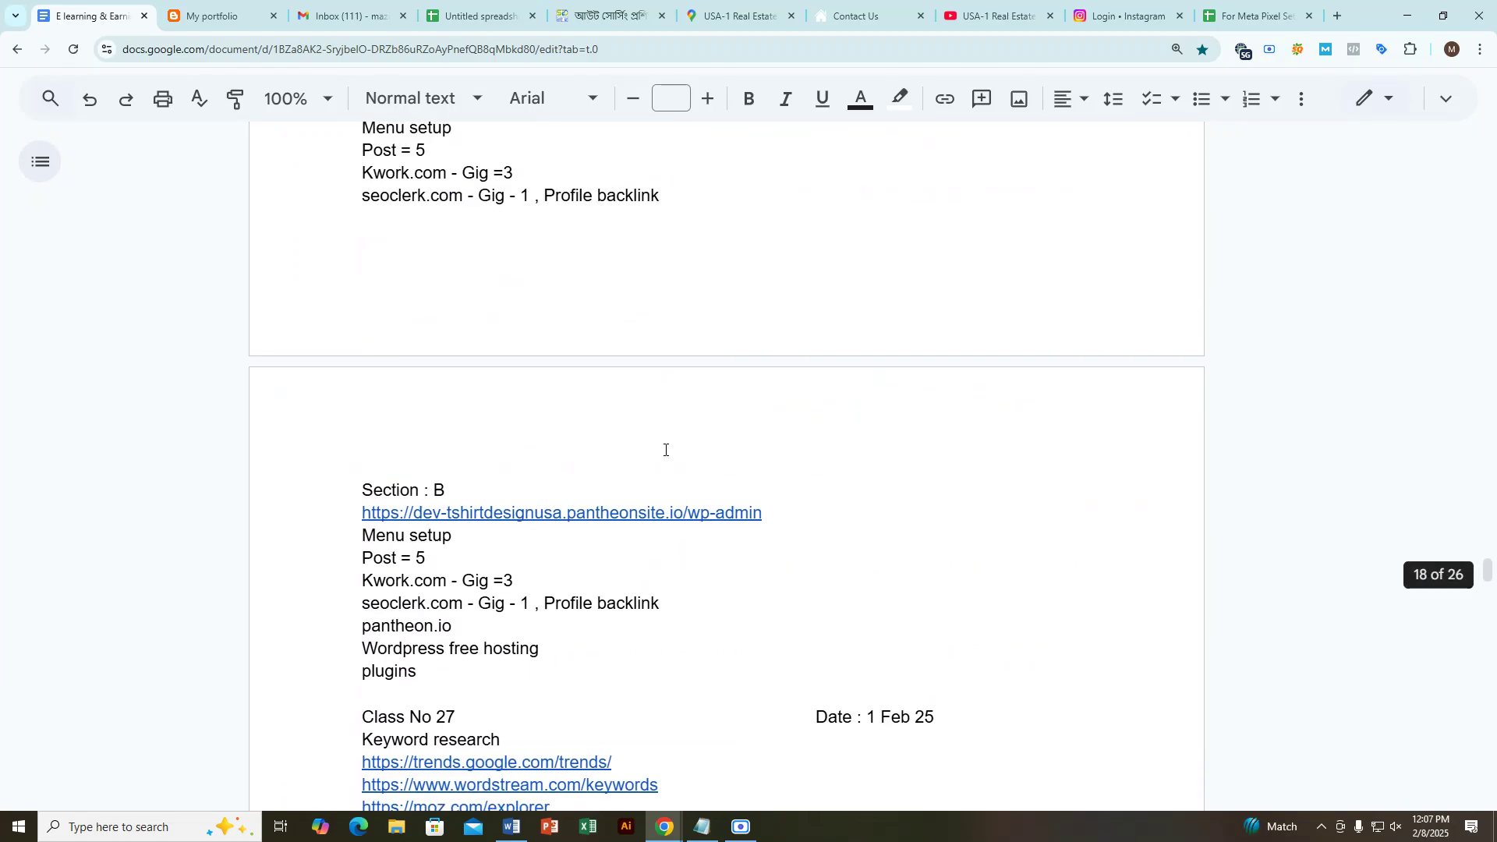
{"action": "left_click_drag", "start_coordinate": [1483, 581], "coordinate": [1448, 726]}
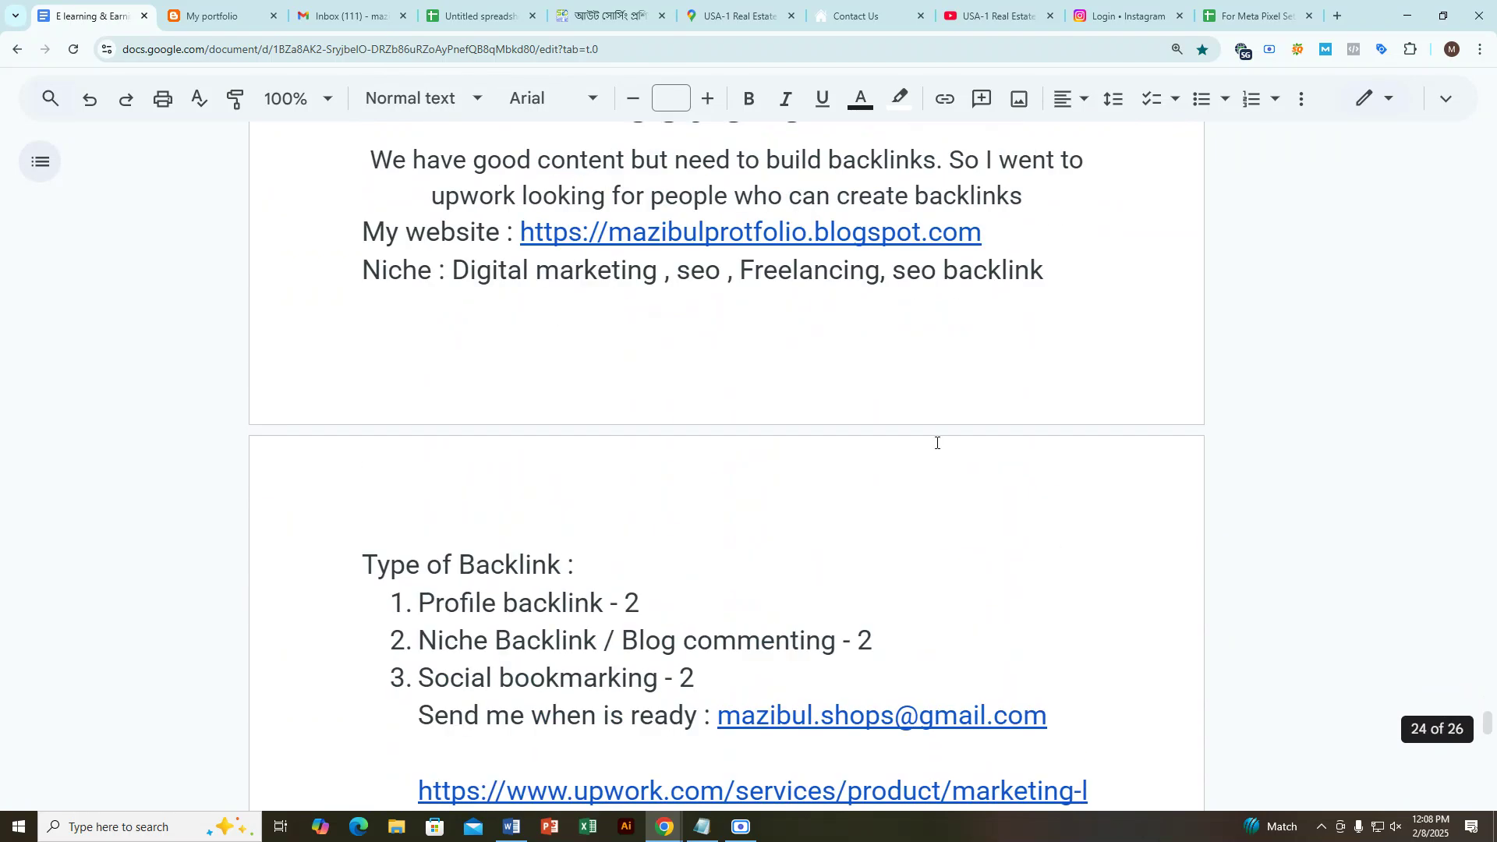
{"action": "scroll", "coordinate": [935, 437], "scroll_direction": "down", "scroll_amount": 10}
{"action": "scroll", "coordinate": [957, 469], "scroll_direction": "down", "scroll_amount": 7}
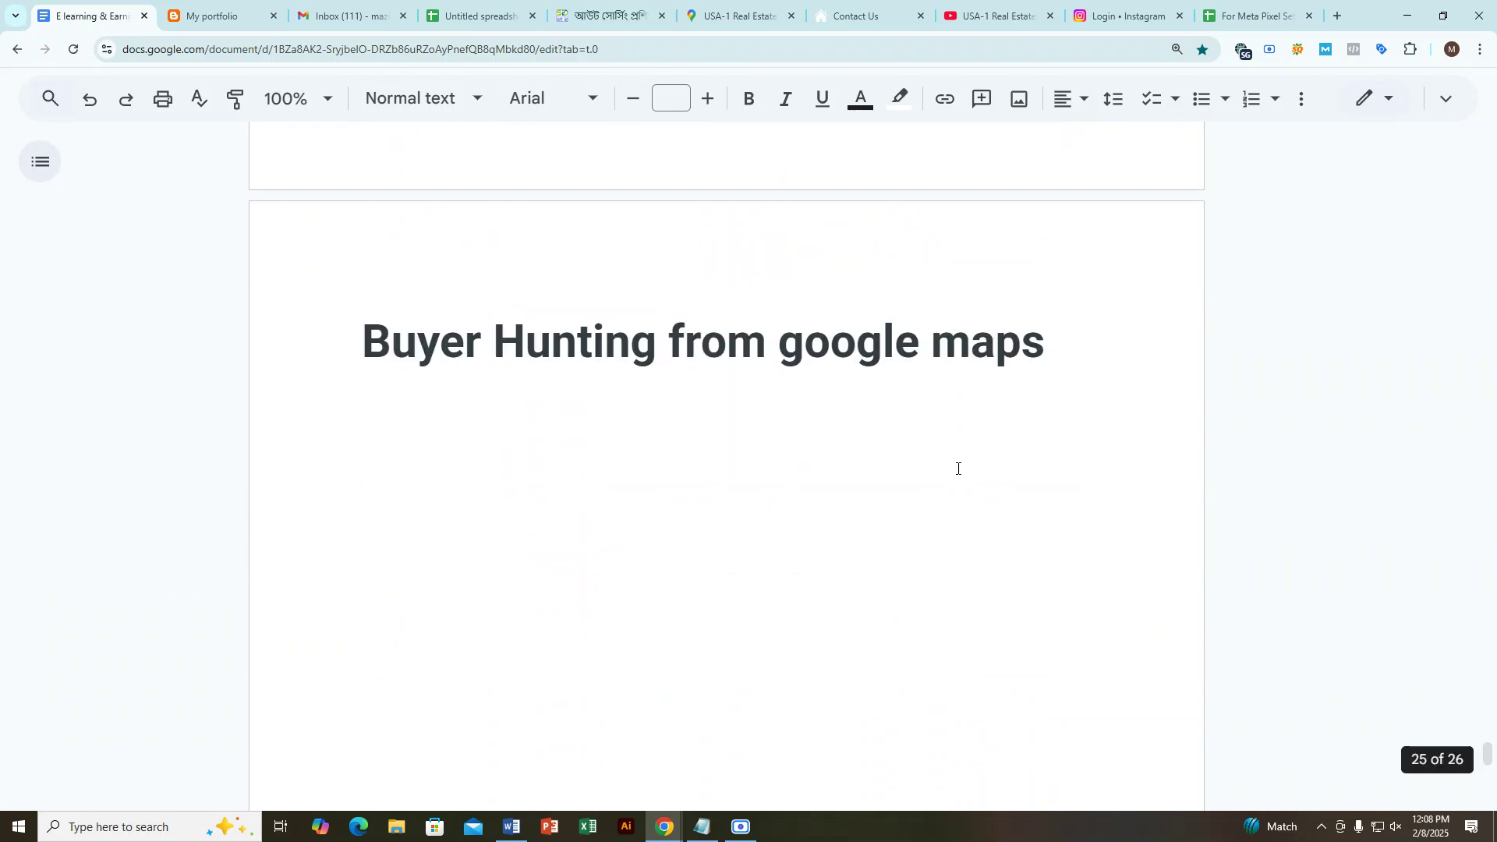
{"action": "left_click", "coordinate": [1080, 341]}
{"action": "key", "text": "Return"}
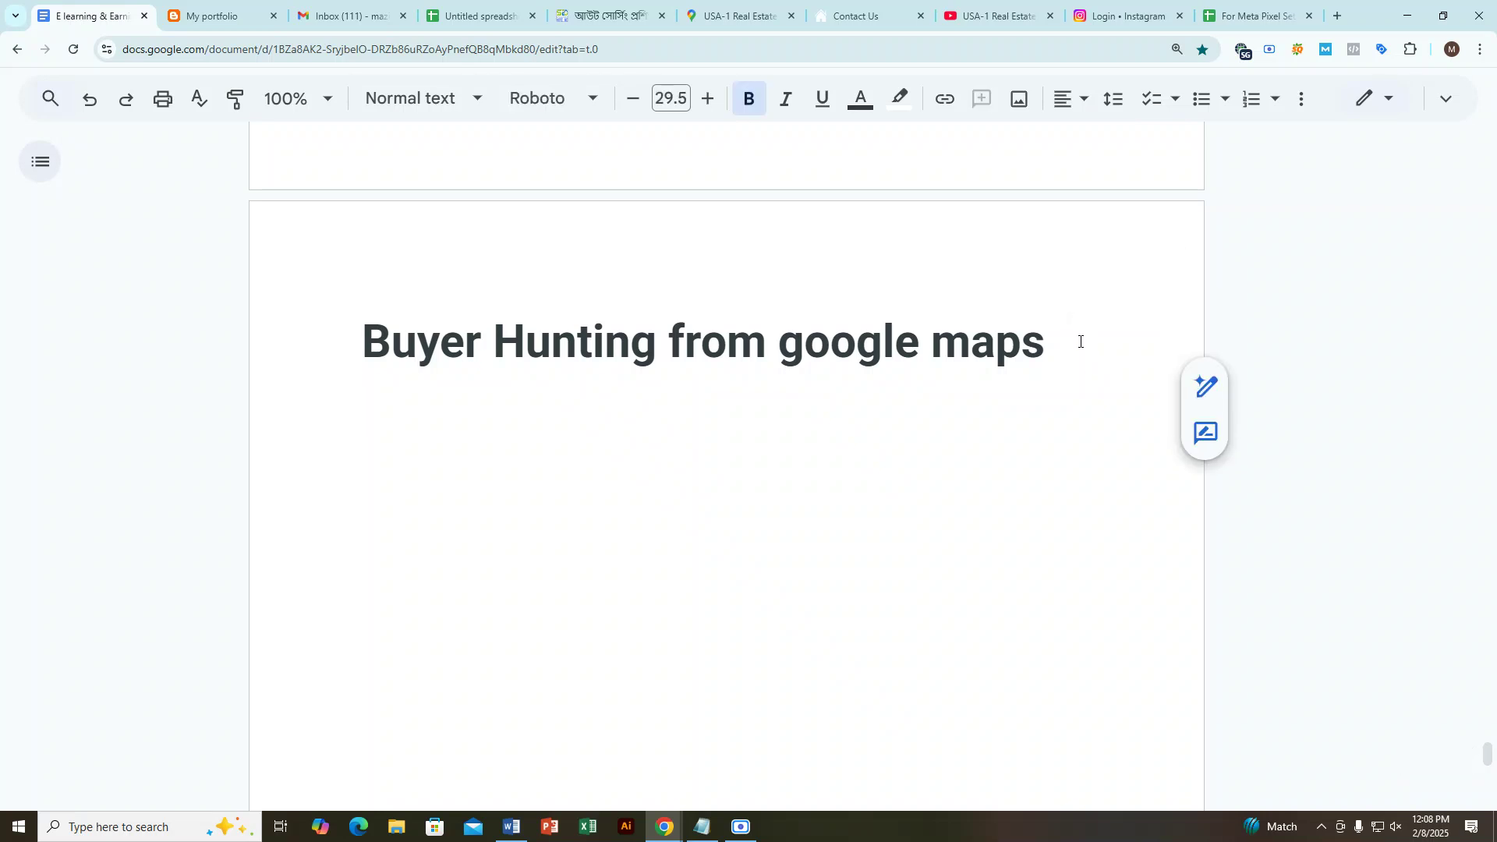
{"action": "key", "text": "ctrl+v"}
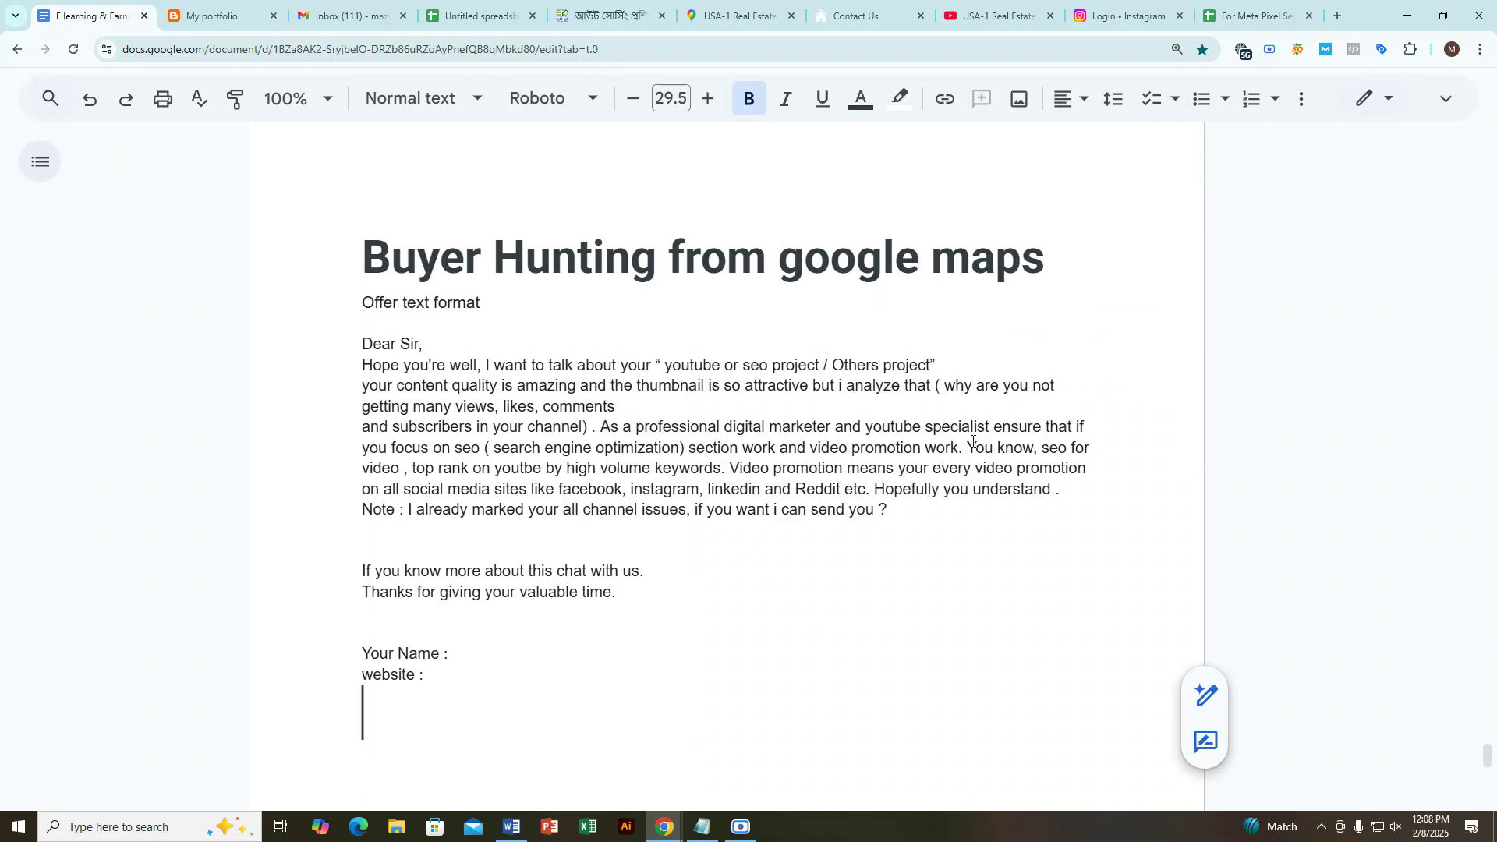
Step: Enlarge the page view and bring the full width of the pasted offer message into view for reading
{"action": "left_click", "coordinate": [424, 532]}
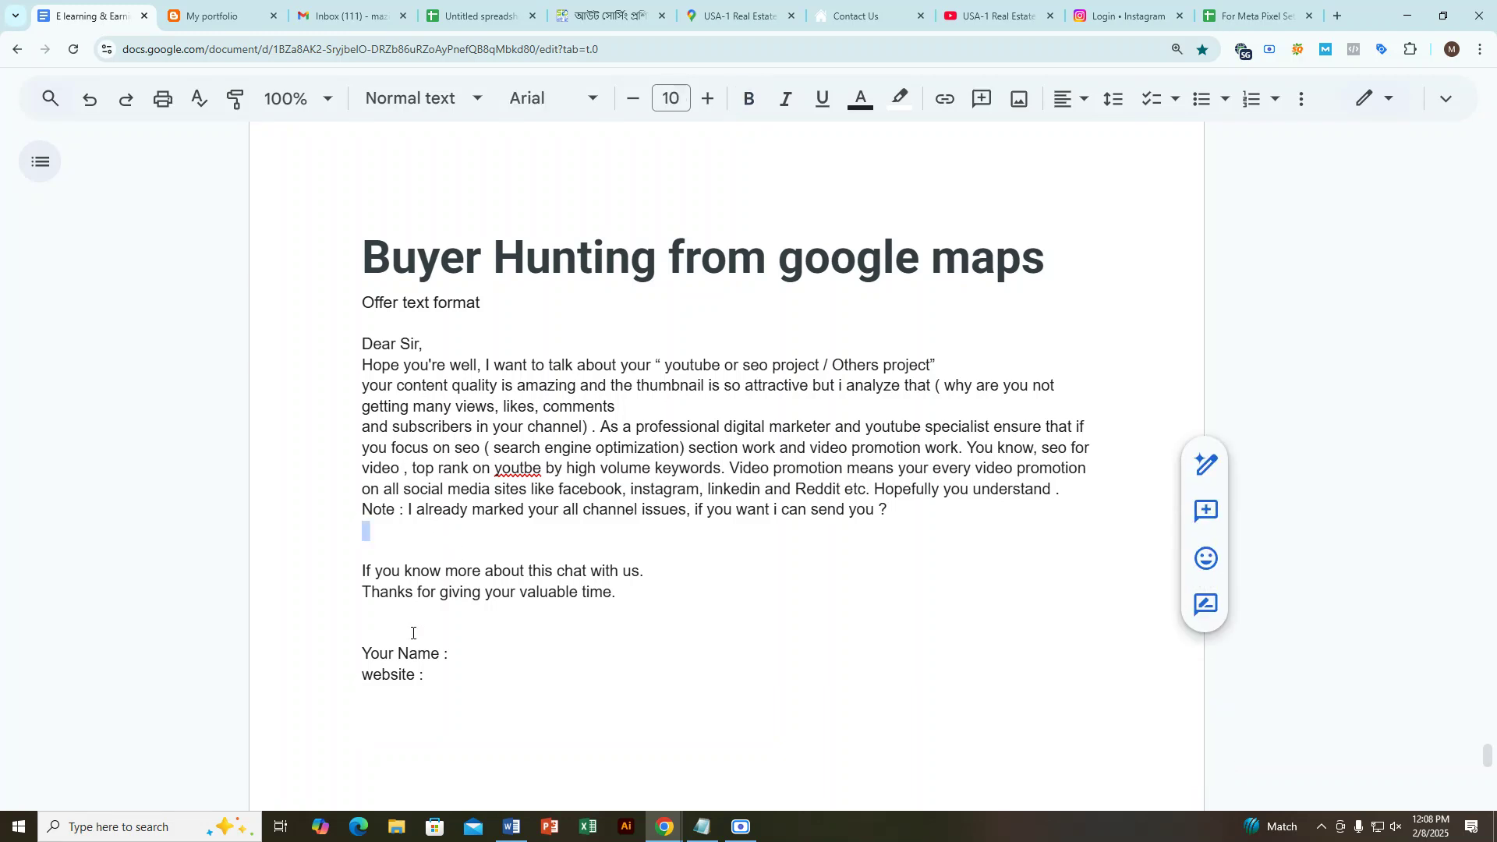
{"action": "left_click", "coordinate": [391, 529]}
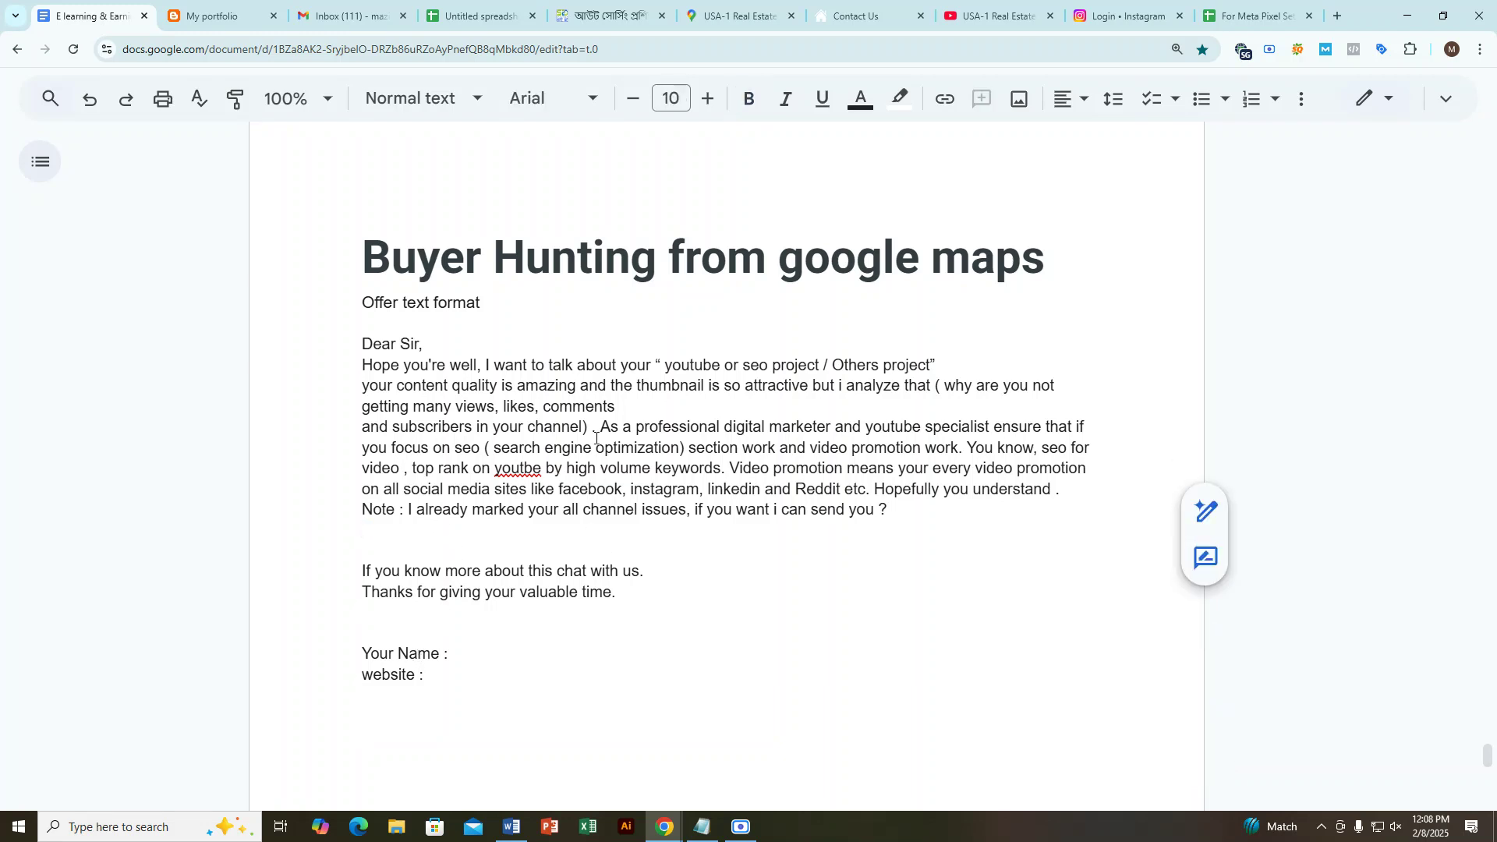
{"action": "left_click", "coordinate": [635, 413]}
{"action": "scroll", "coordinate": [689, 406], "scroll_direction": "up", "scroll_amount": 2, "text": "ctrl"}
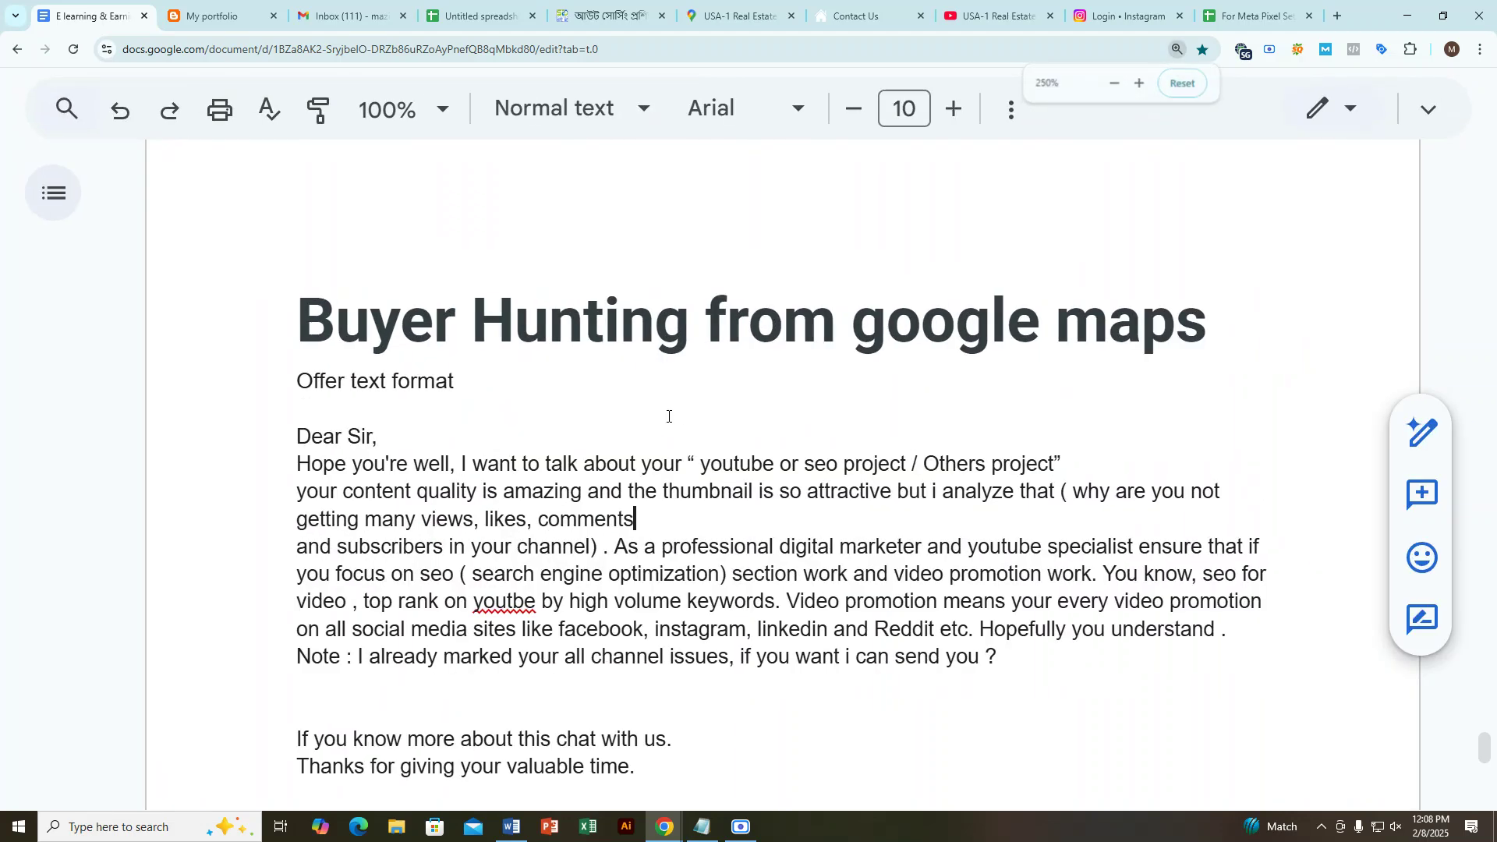
{"action": "scroll", "coordinate": [670, 413], "scroll_direction": "up", "scroll_amount": 1, "text": "ctrl"}
{"action": "scroll", "coordinate": [669, 415], "scroll_direction": "down", "scroll_amount": 2}
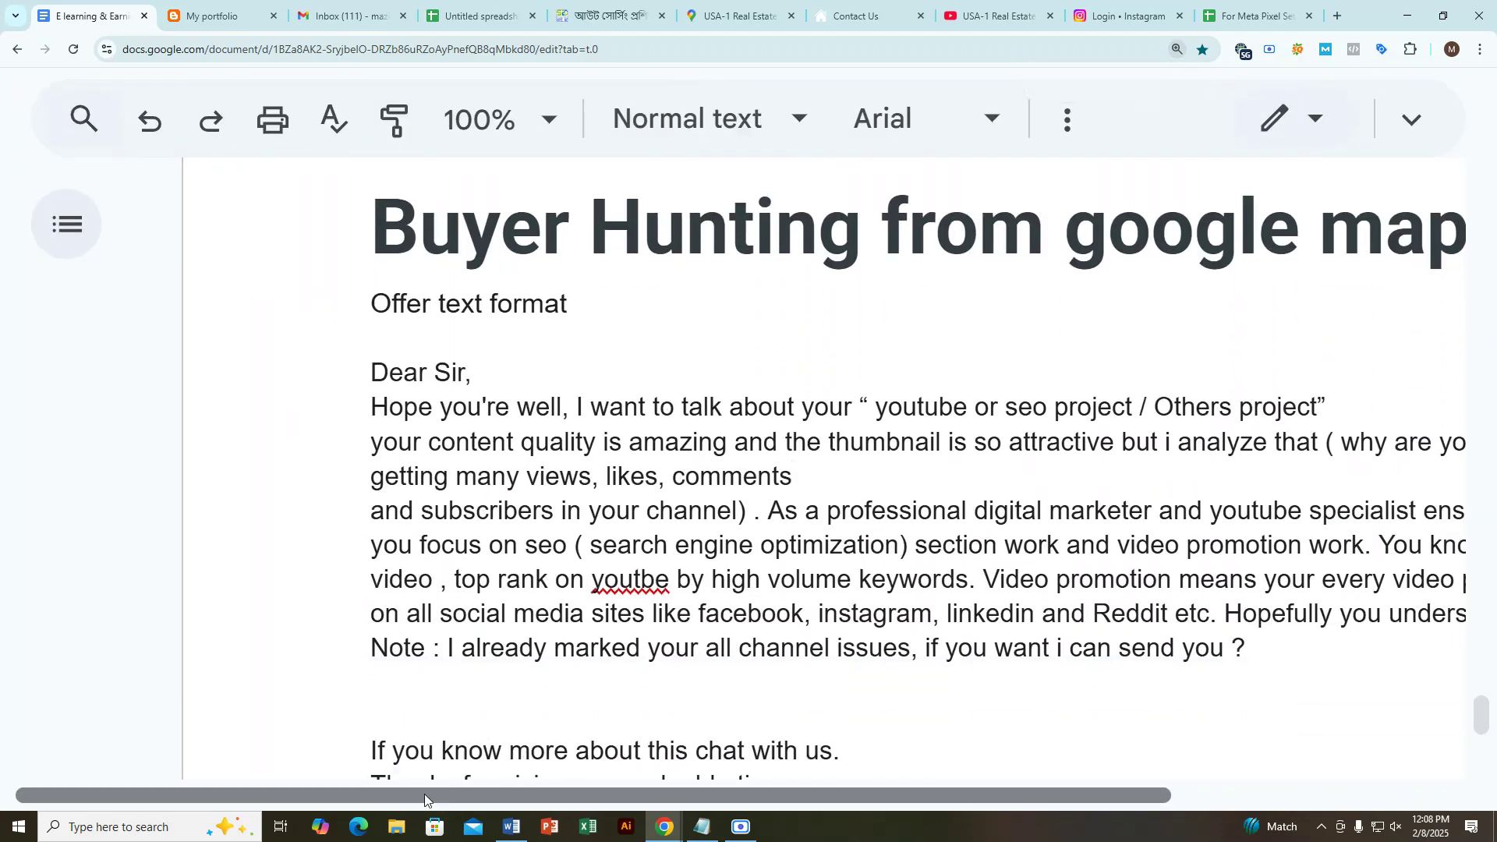
{"action": "left_click_drag", "start_coordinate": [419, 795], "coordinate": [623, 774]}
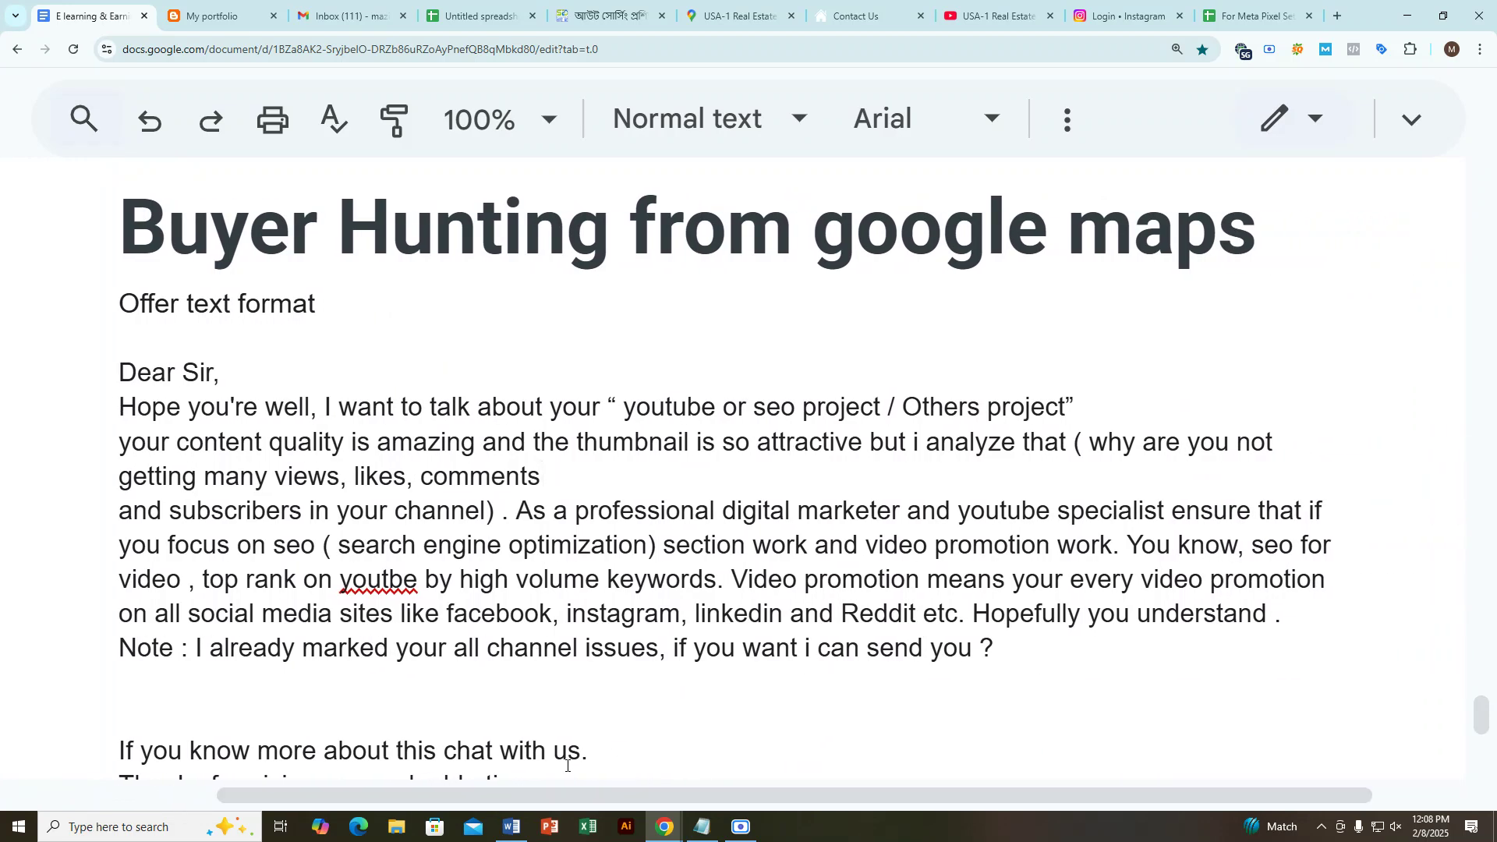
{"action": "scroll", "coordinate": [243, 279], "scroll_direction": "down", "scroll_amount": 1}
Step: Examine the offer message's overall structure, from the "Dear Sir," greeting through the note to the closing lines
{"action": "left_click", "coordinate": [243, 279]}
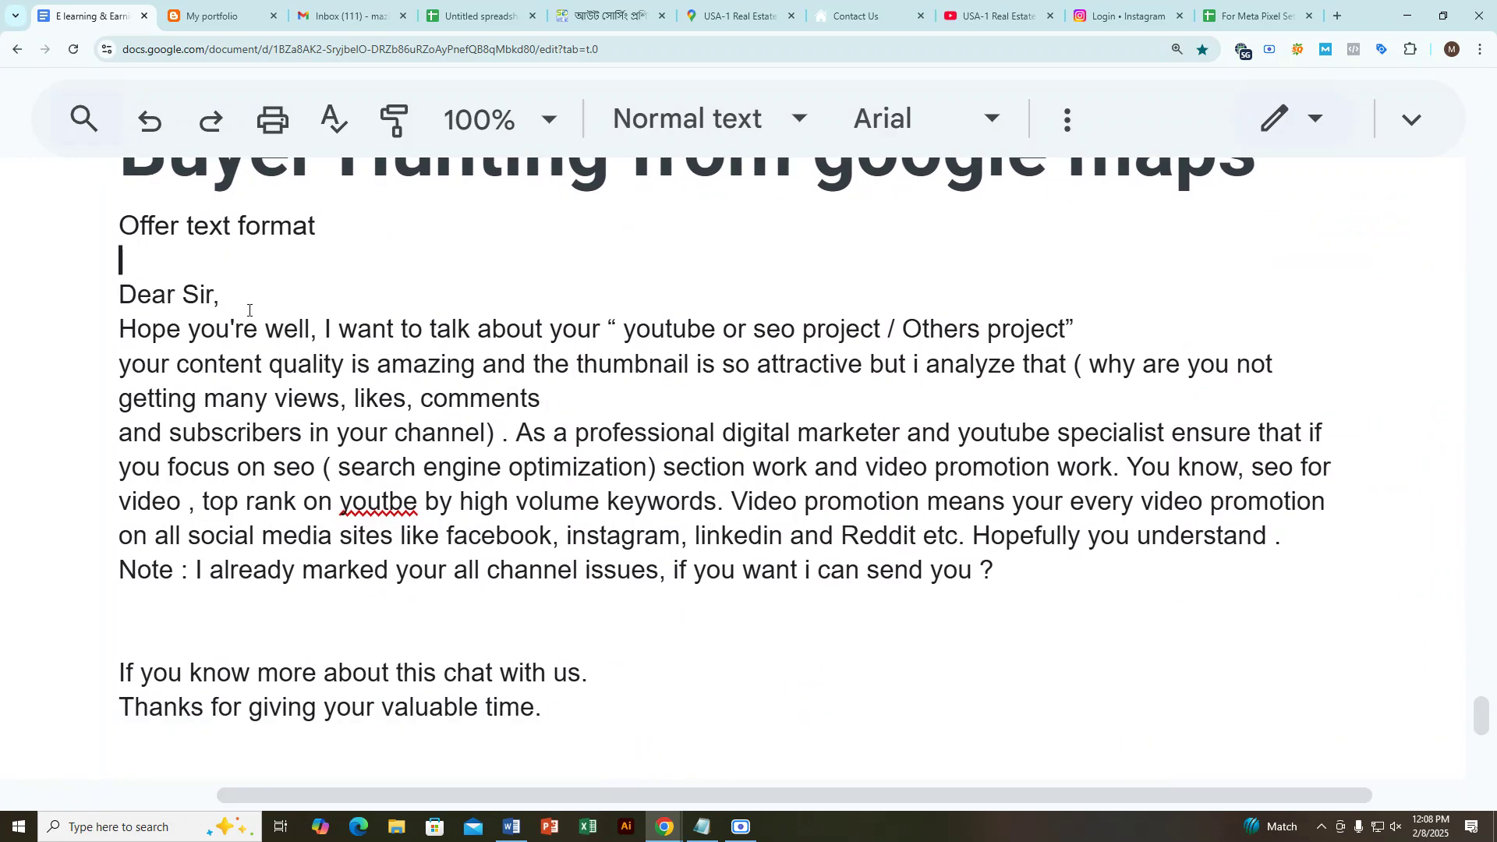
{"action": "left_click", "coordinate": [241, 295]}
{"action": "left_click", "coordinate": [575, 402]}
{"action": "double_click", "coordinate": [439, 620]}
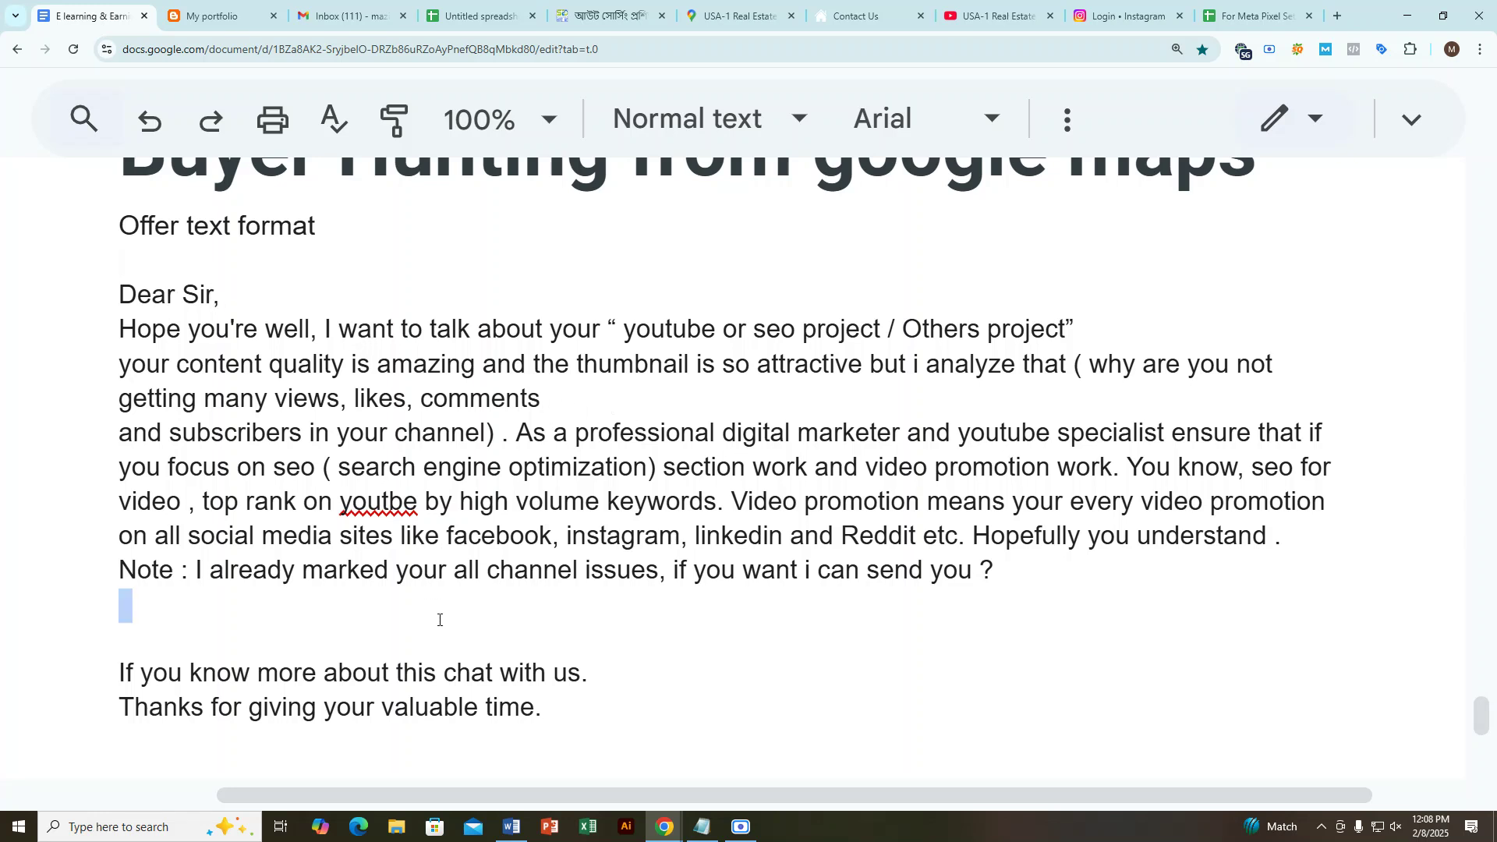
{"action": "left_click", "coordinate": [1011, 571]}
{"action": "left_click", "coordinate": [317, 605]}
{"action": "left_click", "coordinate": [655, 686]}
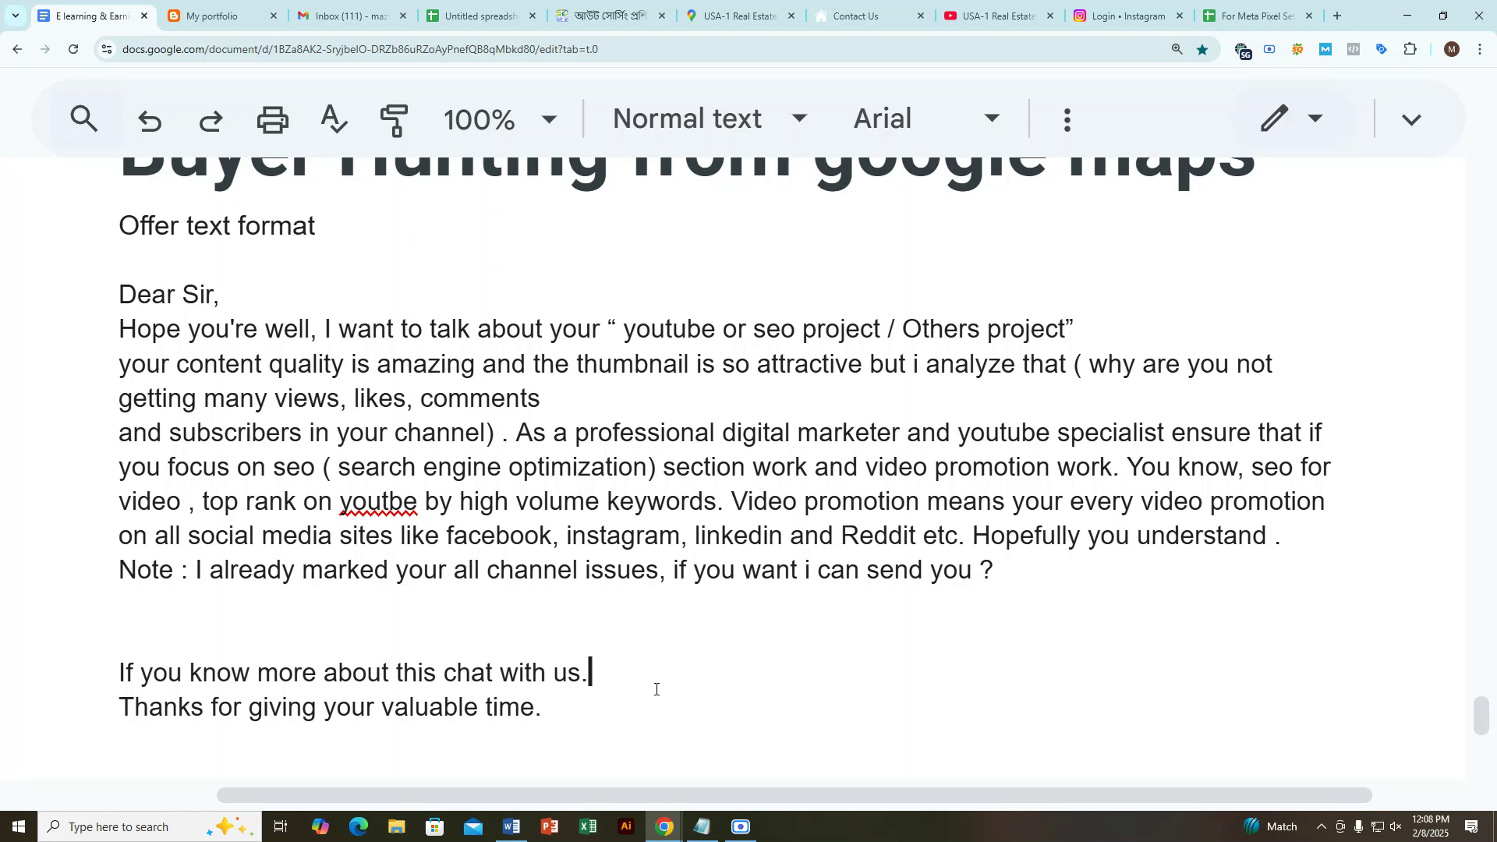
{"action": "left_click", "coordinate": [295, 627]}
{"action": "left_click", "coordinate": [215, 611]}
Step: Highlight the "youtube or seo project / Others project" phrase and examine the wording about views, likes and comments
{"action": "left_click_drag", "start_coordinate": [623, 329], "coordinate": [1065, 327]}
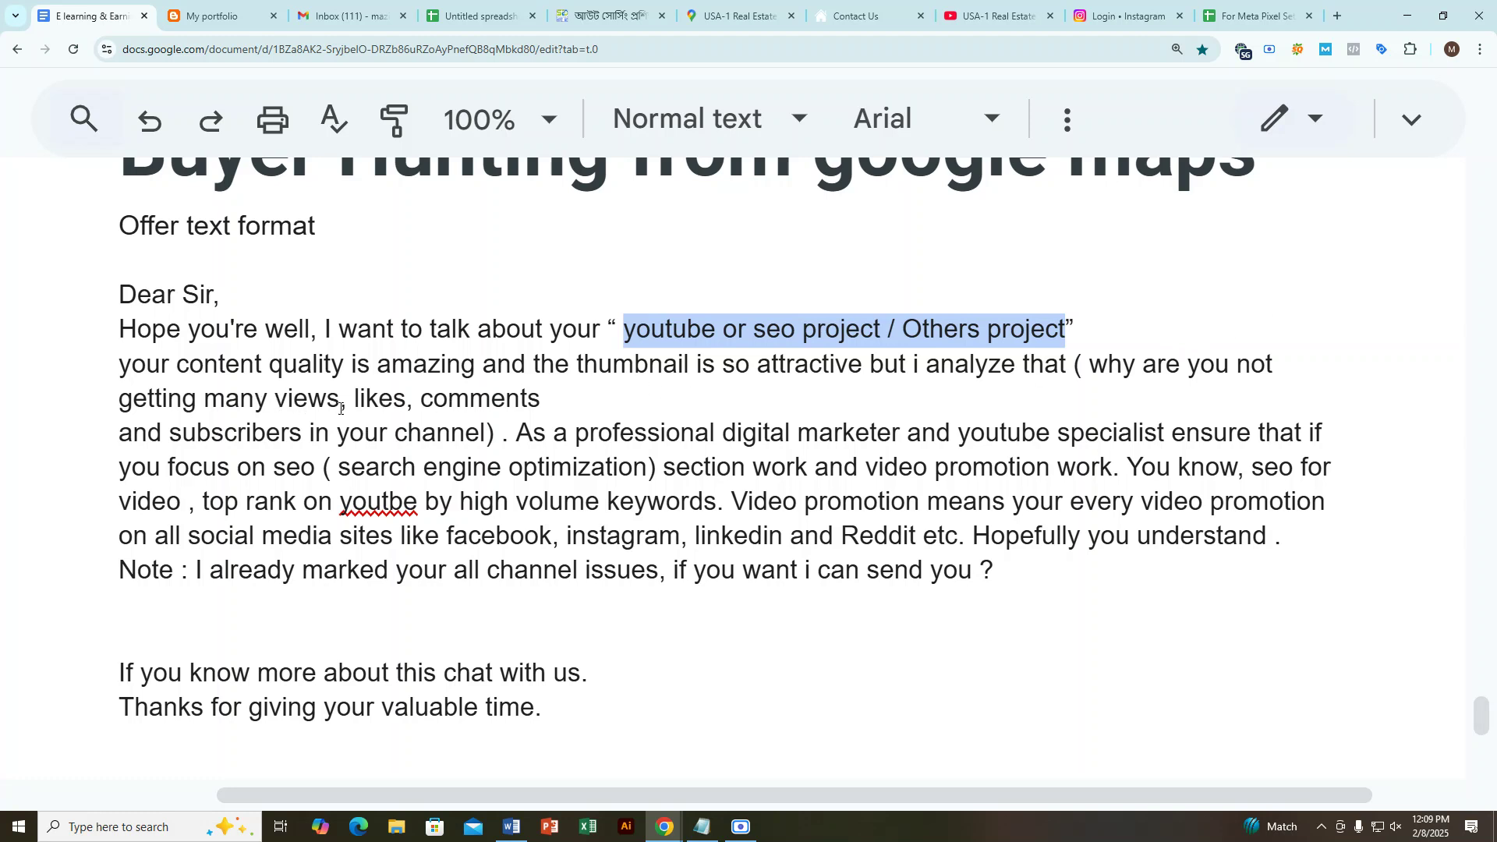
{"action": "left_click", "coordinate": [530, 415]}
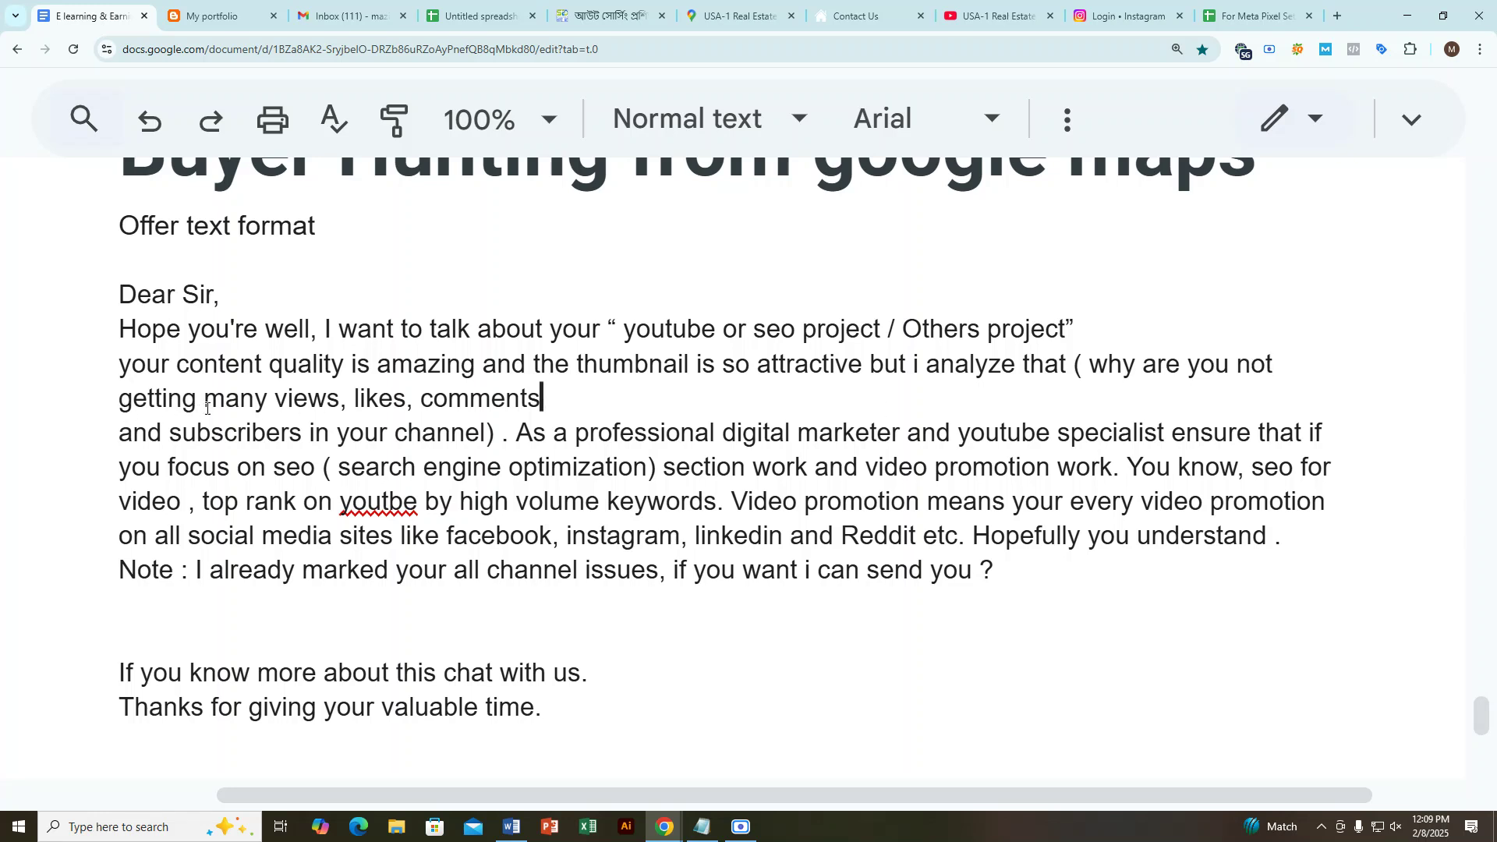
{"action": "left_click_drag", "start_coordinate": [277, 406], "coordinate": [337, 401]}
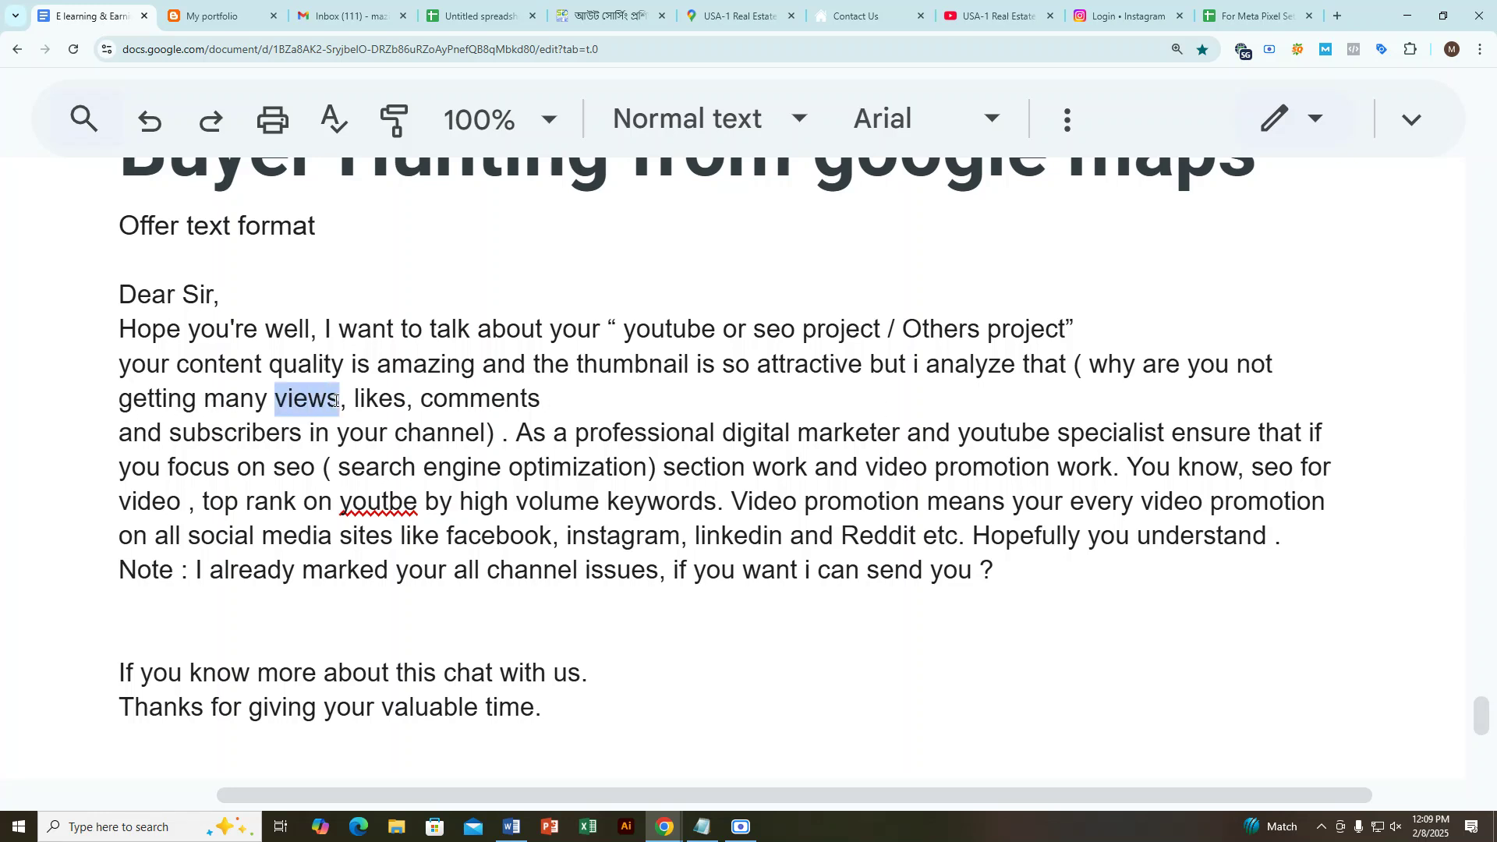
{"action": "left_click", "coordinate": [408, 400]}
{"action": "left_click", "coordinate": [508, 400]}
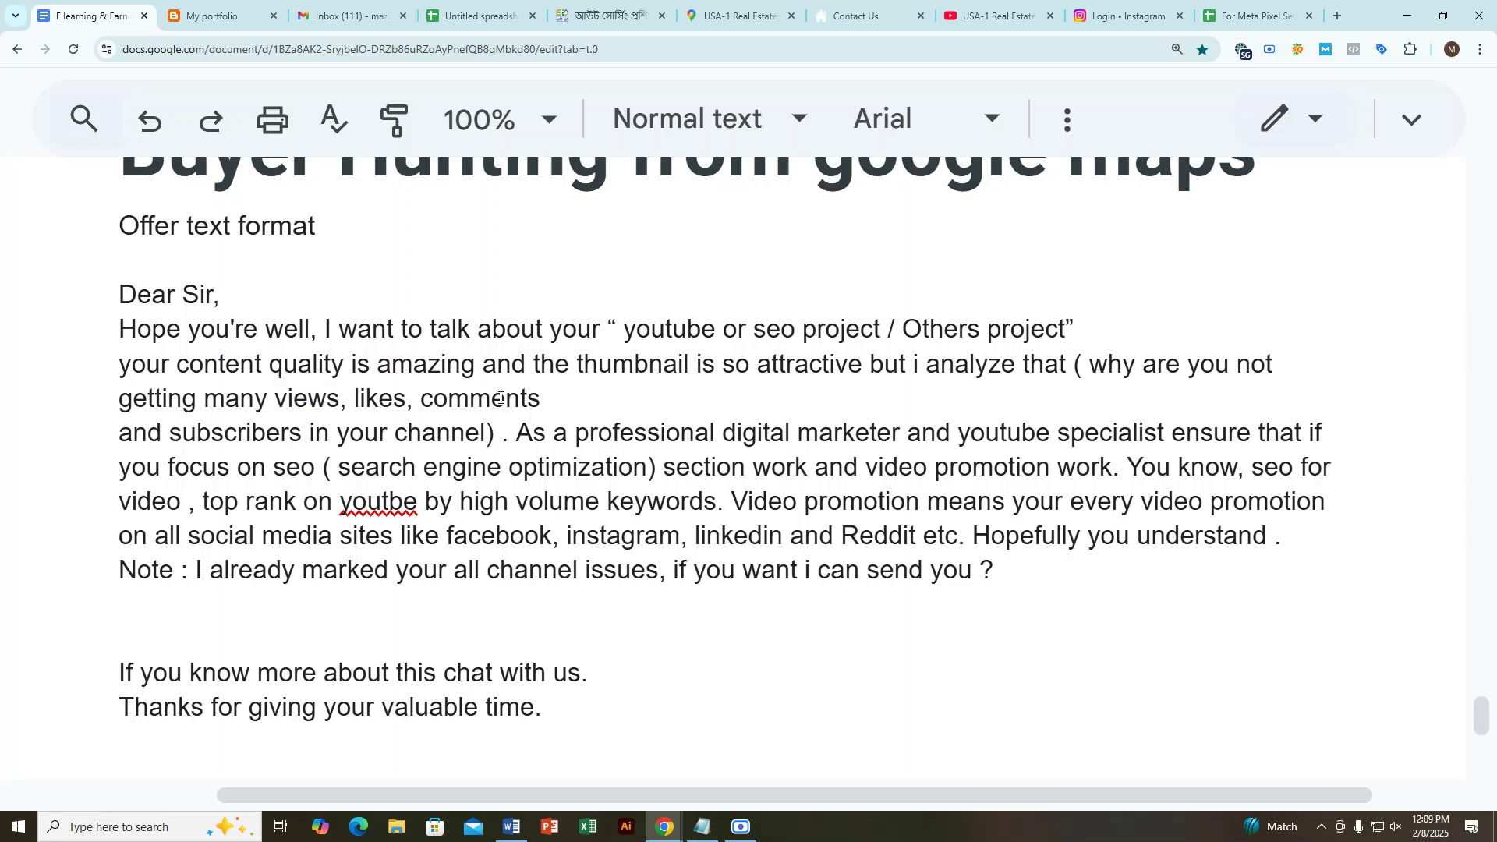
{"action": "left_click", "coordinate": [298, 399]}
{"action": "left_click", "coordinate": [310, 403]}
{"action": "left_click", "coordinate": [503, 435]}
{"action": "left_click_drag", "start_coordinate": [622, 328], "coordinate": [1085, 328]}
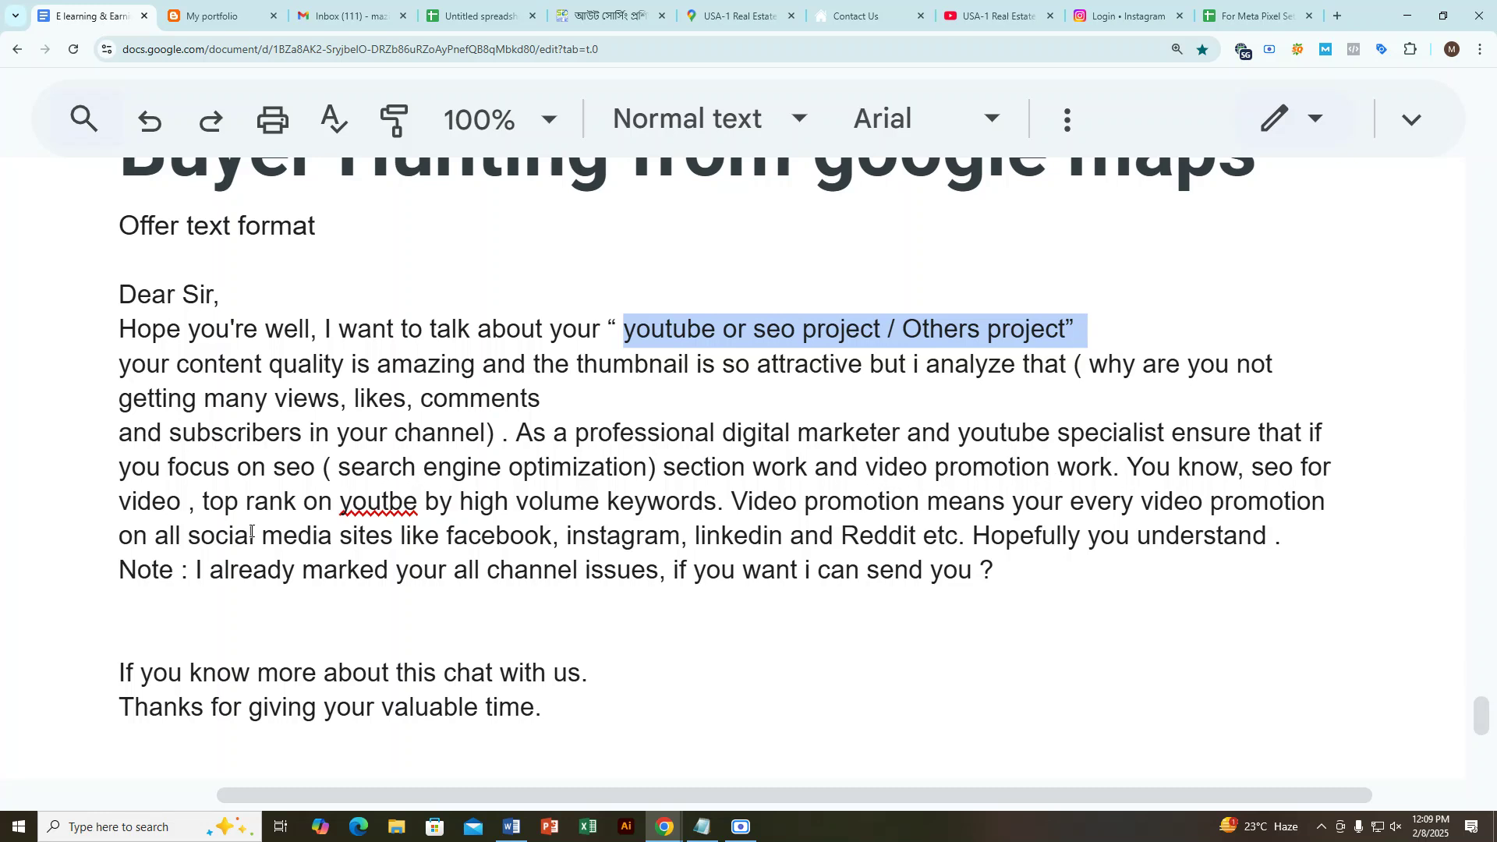
Step: Examine the sentences on video SEO and high volume keywords, highlighting "Video promotion means your every video promotion"
{"action": "left_click", "coordinate": [553, 534]}
{"action": "left_click", "coordinate": [1321, 467]}
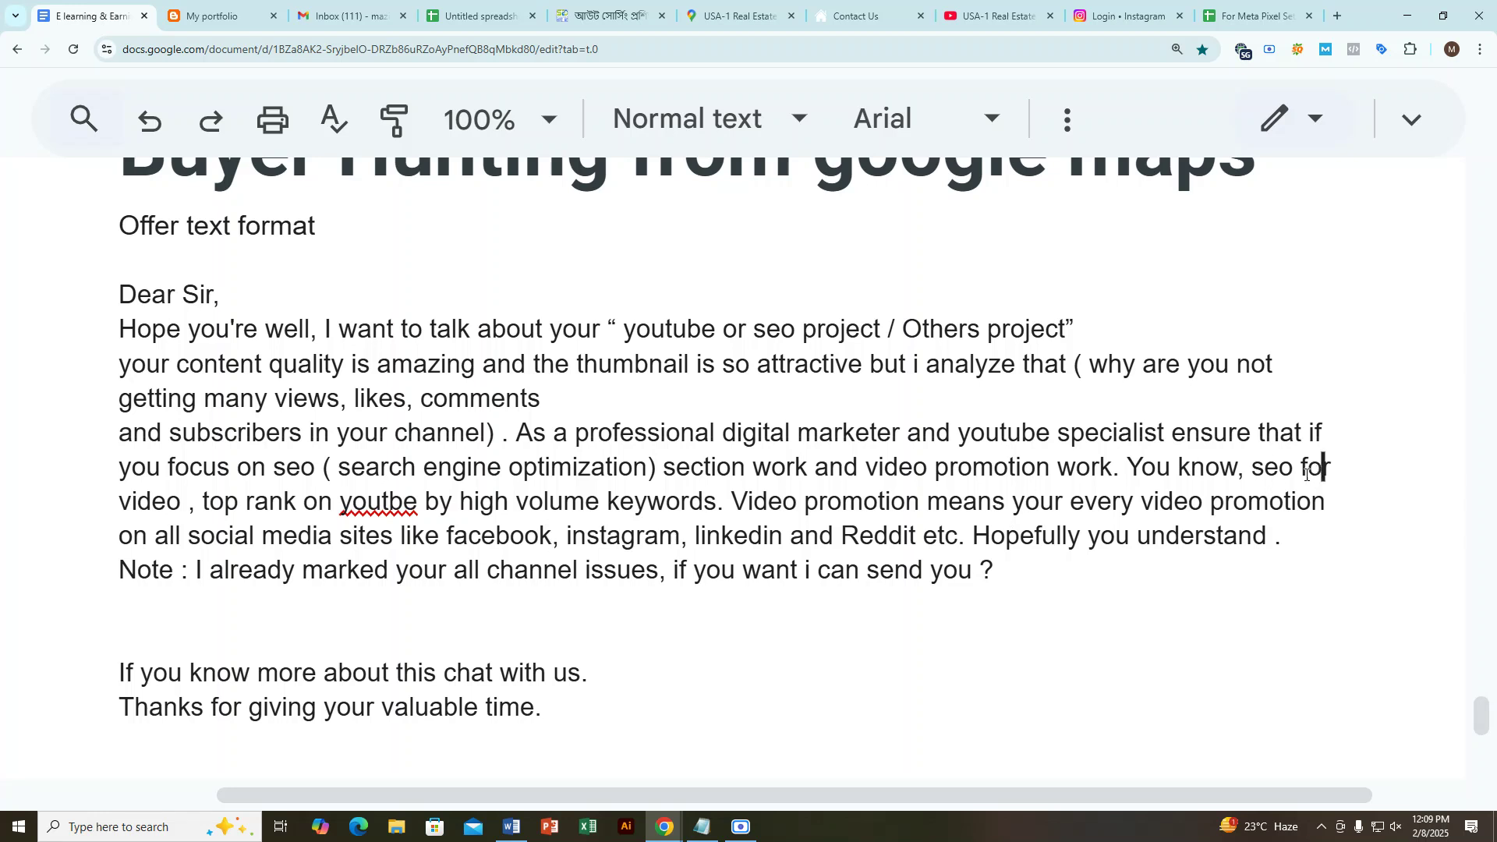
{"action": "left_click", "coordinate": [189, 503]}
{"action": "left_click", "coordinate": [238, 503]}
{"action": "left_click", "coordinate": [304, 503]}
{"action": "left_click", "coordinate": [391, 513]}
{"action": "left_click", "coordinate": [1190, 491]}
{"action": "left_click", "coordinate": [167, 502]}
{"action": "left_click_drag", "start_coordinate": [175, 501], "coordinate": [123, 501]}
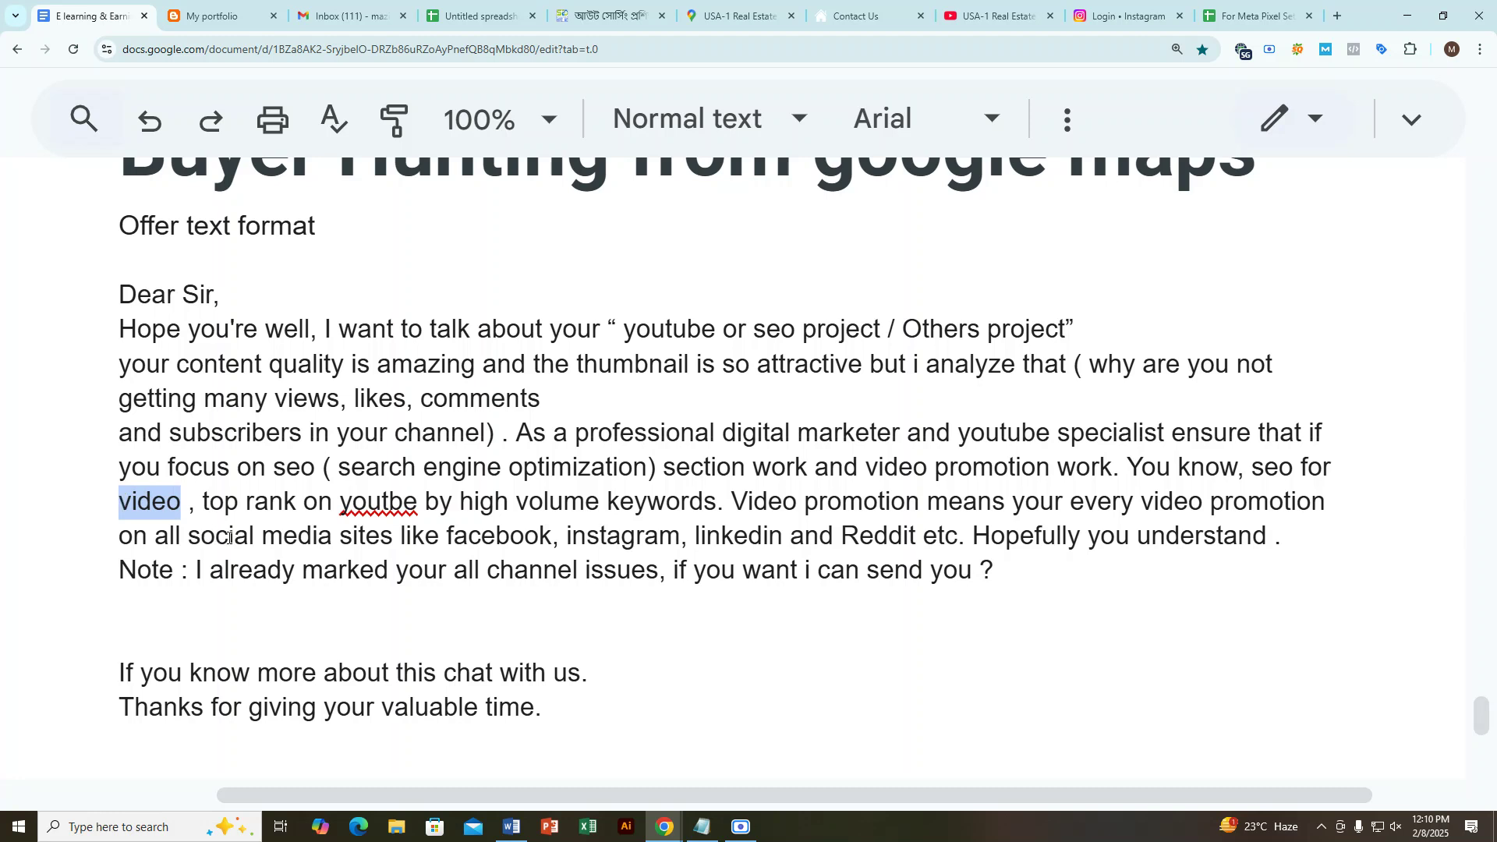
{"action": "left_click", "coordinate": [240, 500]}
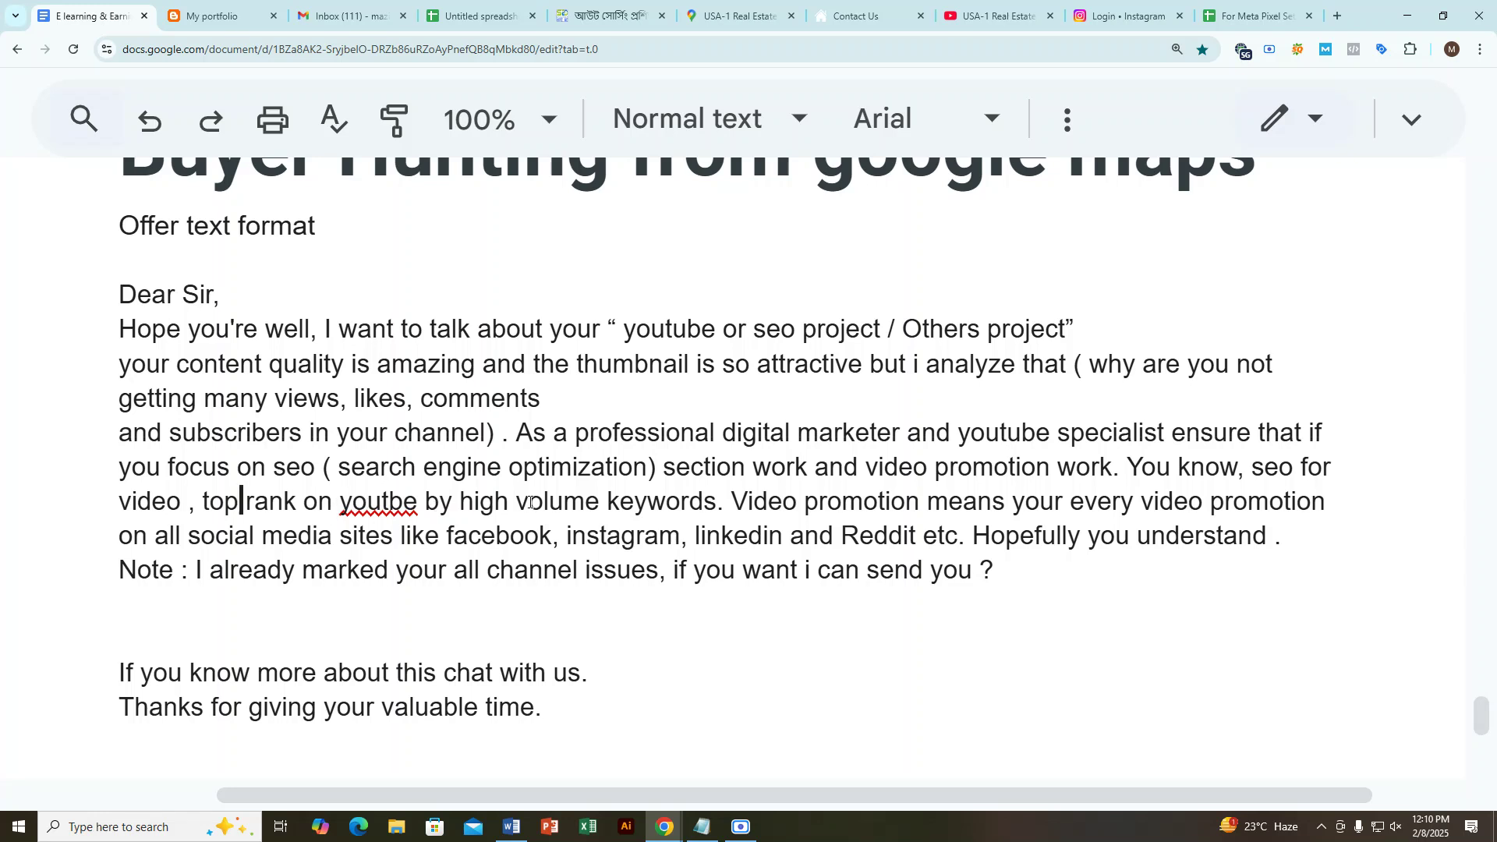
{"action": "left_click", "coordinate": [647, 501]}
{"action": "left_click_drag", "start_coordinate": [731, 499], "coordinate": [1339, 498]}
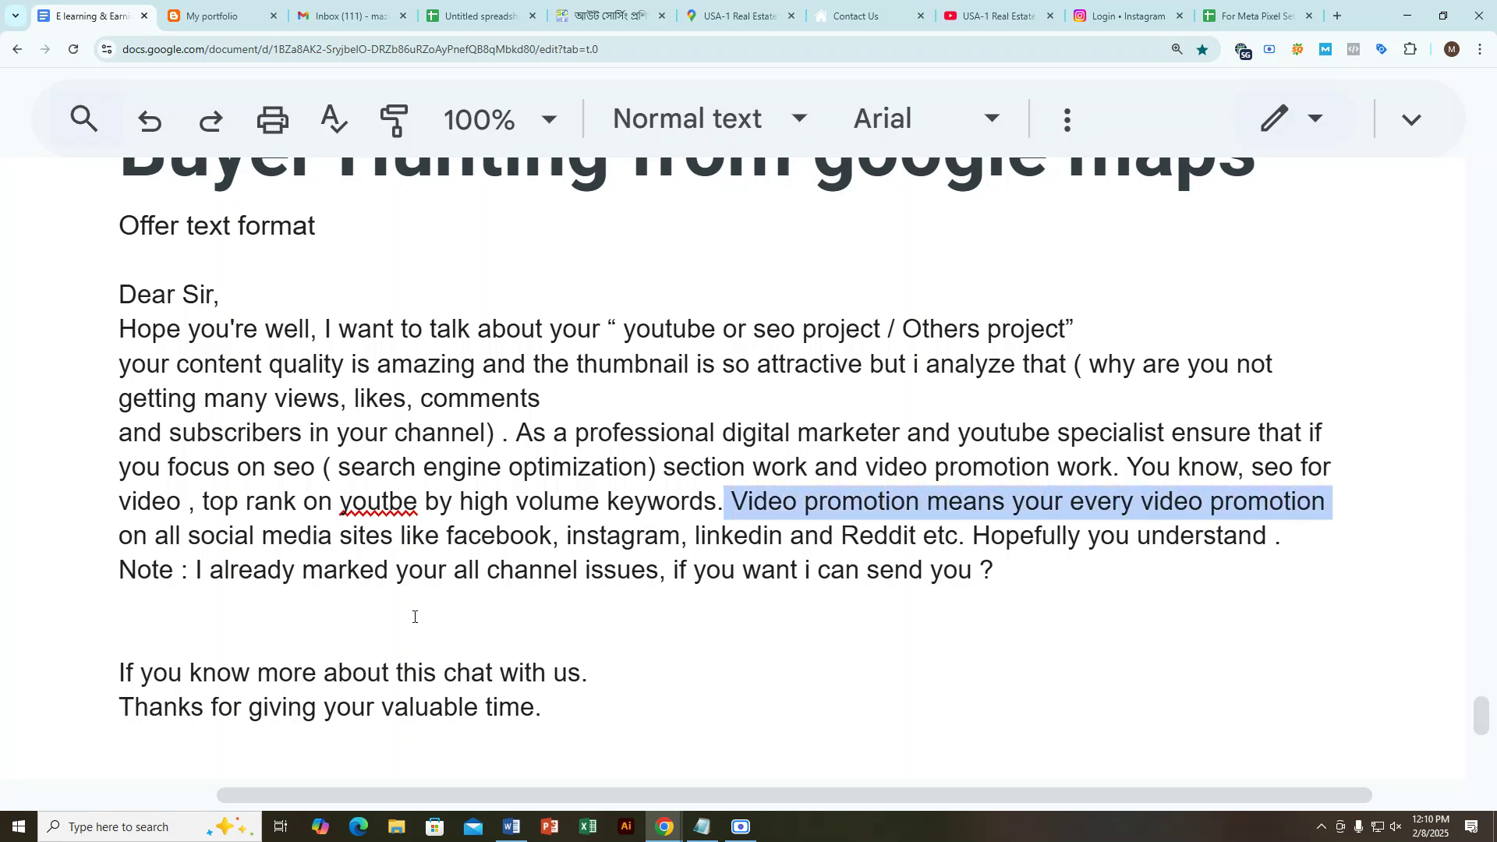
Step: Insert a blank line above the "Note :" line to separate it from the message body
{"action": "left_click", "coordinate": [385, 610]}
{"action": "left_click", "coordinate": [380, 626]}
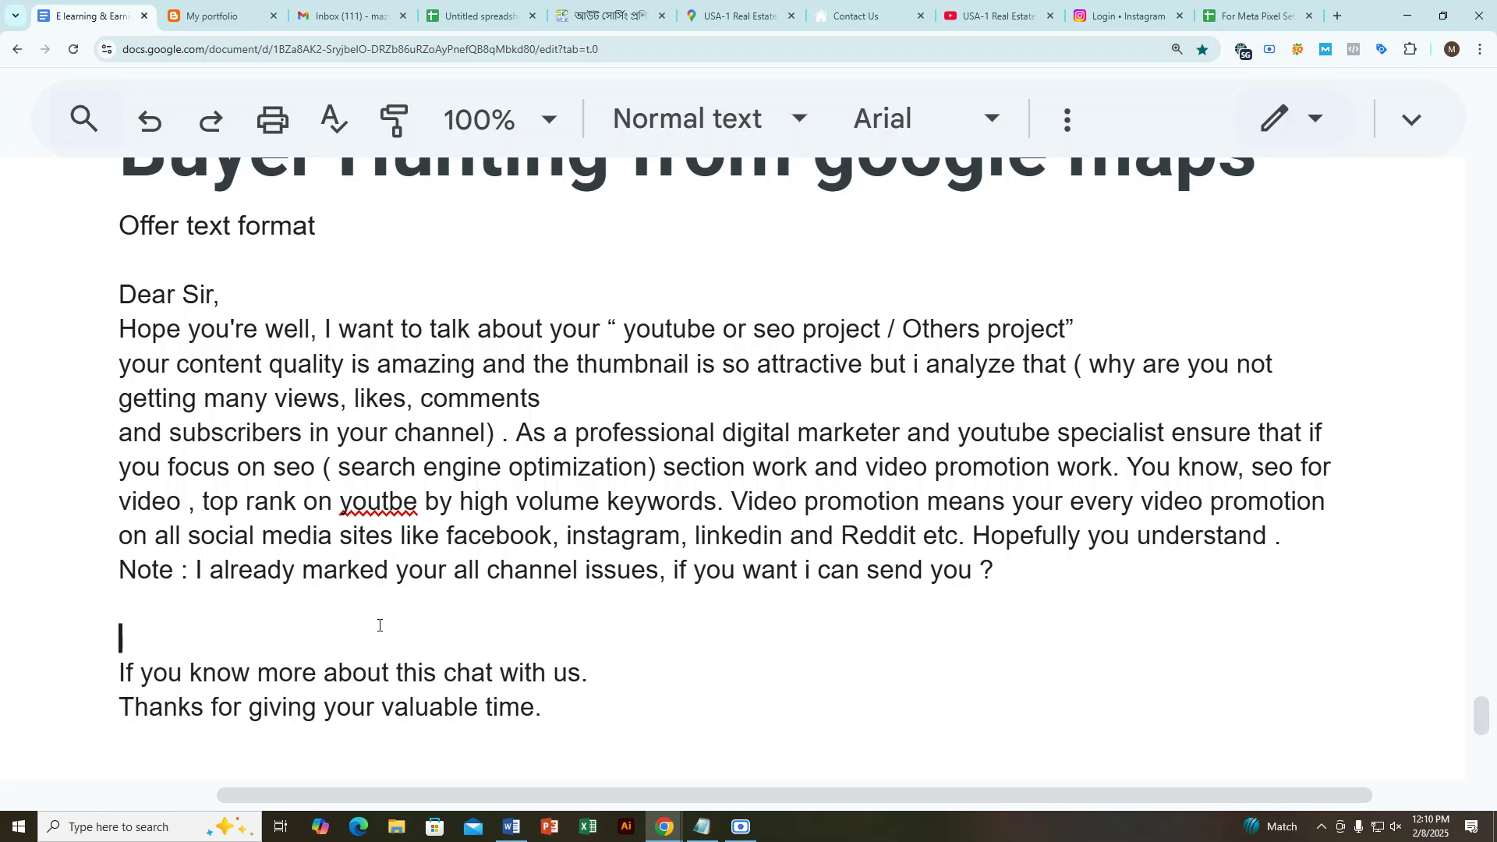
{"action": "left_click", "coordinate": [118, 568]}
{"action": "key", "text": "Return"}
Step: Review the separated note and the closing "Thanks for giving your valuable time." line down to the signature area
{"action": "scroll", "coordinate": [115, 568], "scroll_direction": "down", "scroll_amount": 1}
{"action": "left_click_drag", "start_coordinate": [117, 563], "coordinate": [194, 563]}
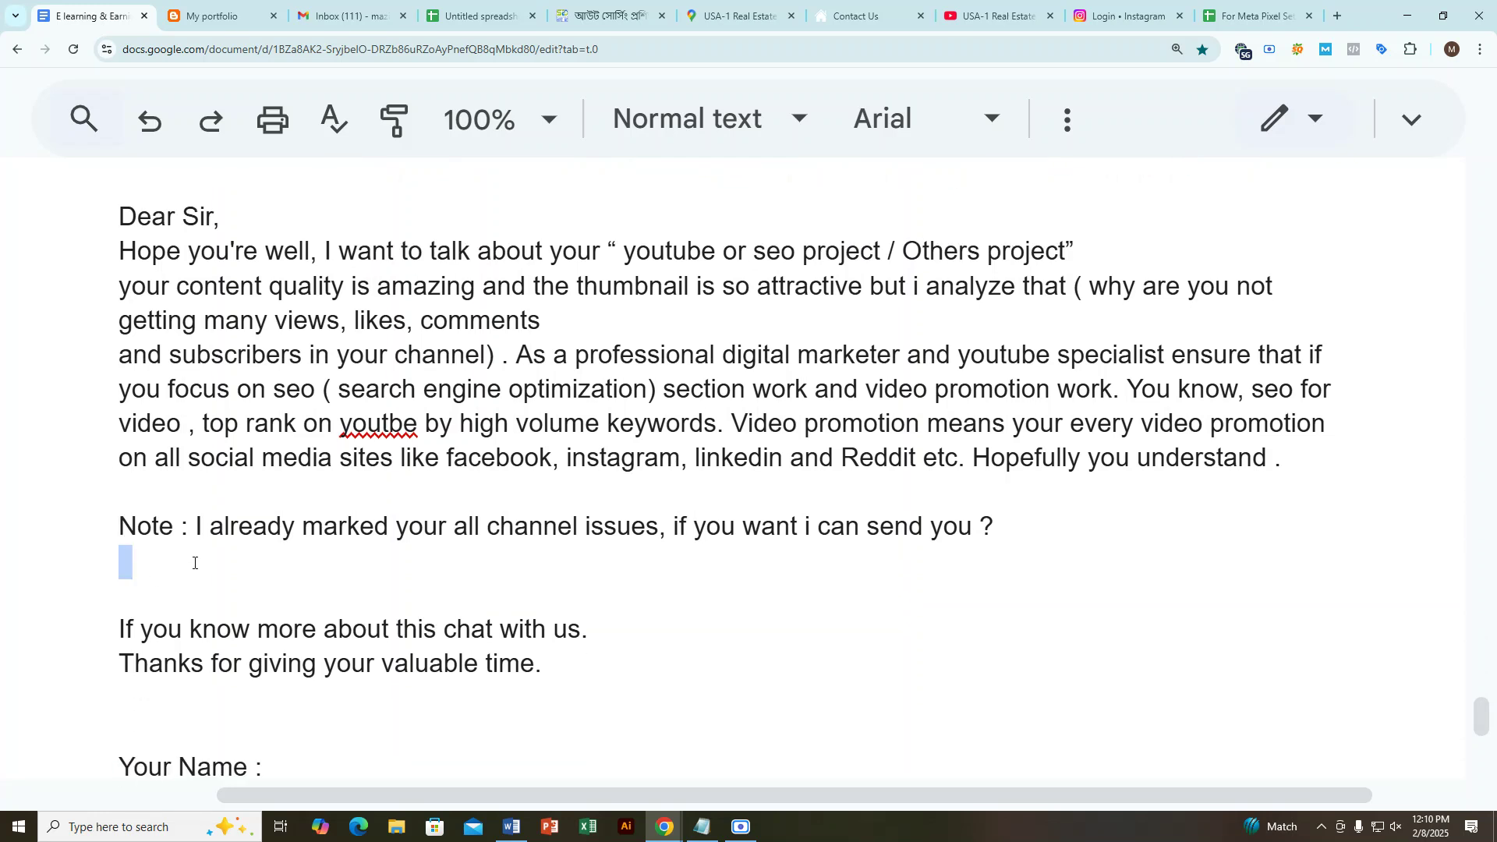
{"action": "left_click_drag", "start_coordinate": [604, 681], "coordinate": [574, 666]}
{"action": "scroll", "coordinate": [574, 666], "scroll_direction": "up", "scroll_amount": 1}
{"action": "scroll", "coordinate": [325, 539], "scroll_direction": "down", "scroll_amount": 4}
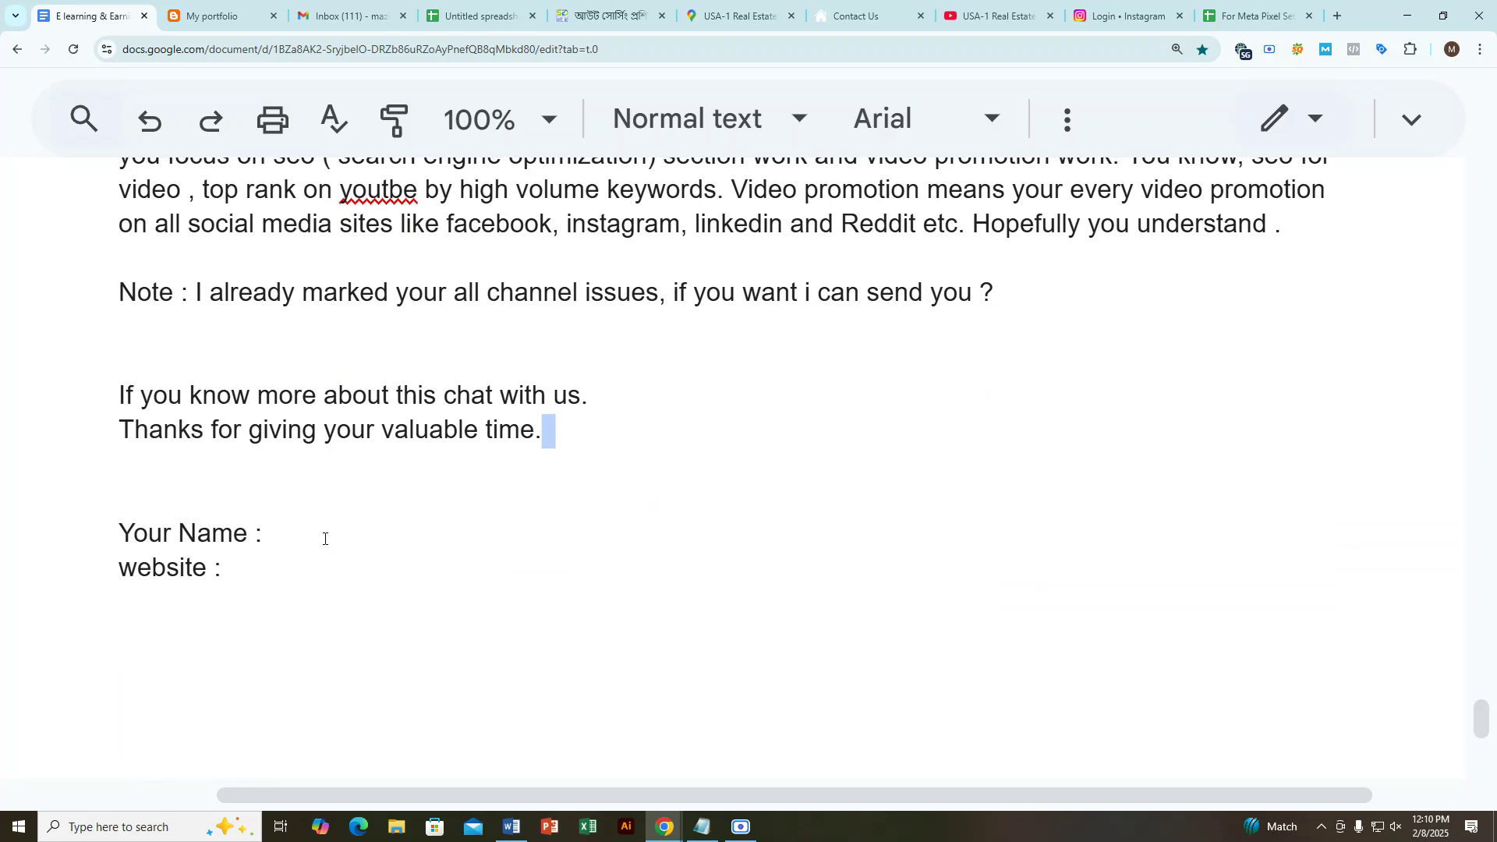
{"action": "left_click", "coordinate": [136, 476]}
Step: Highlight the "Your Name :" and "website :" signature lines to examine where the sender's details go
{"action": "left_click_drag", "start_coordinate": [221, 574], "coordinate": [247, 574]}
{"action": "left_click_drag", "start_coordinate": [111, 531], "coordinate": [279, 534]}
{"action": "left_click", "coordinate": [269, 534]}
{"action": "left_click", "coordinate": [247, 573]}
{"action": "left_click", "coordinate": [273, 531]}
{"action": "left_click", "coordinate": [269, 551]}
{"action": "left_click", "coordinate": [265, 536]}
{"action": "left_click", "coordinate": [270, 550]}
{"action": "left_click_drag", "start_coordinate": [248, 533], "coordinate": [120, 529]}
{"action": "left_click", "coordinate": [261, 530]}
{"action": "left_click", "coordinate": [222, 568]}
{"action": "left_click_drag", "start_coordinate": [221, 568], "coordinate": [119, 567]}
{"action": "left_click", "coordinate": [244, 567]}
{"action": "double_click", "coordinate": [244, 568]}
{"action": "left_click", "coordinate": [234, 579]}
{"action": "left_click_drag", "start_coordinate": [228, 567], "coordinate": [114, 567]}
{"action": "left_click", "coordinate": [278, 533]}
Step: Switch back to the USA-1 Real Estate website's contact form
{"action": "scroll", "coordinate": [279, 532], "scroll_direction": "up", "scroll_amount": 4}
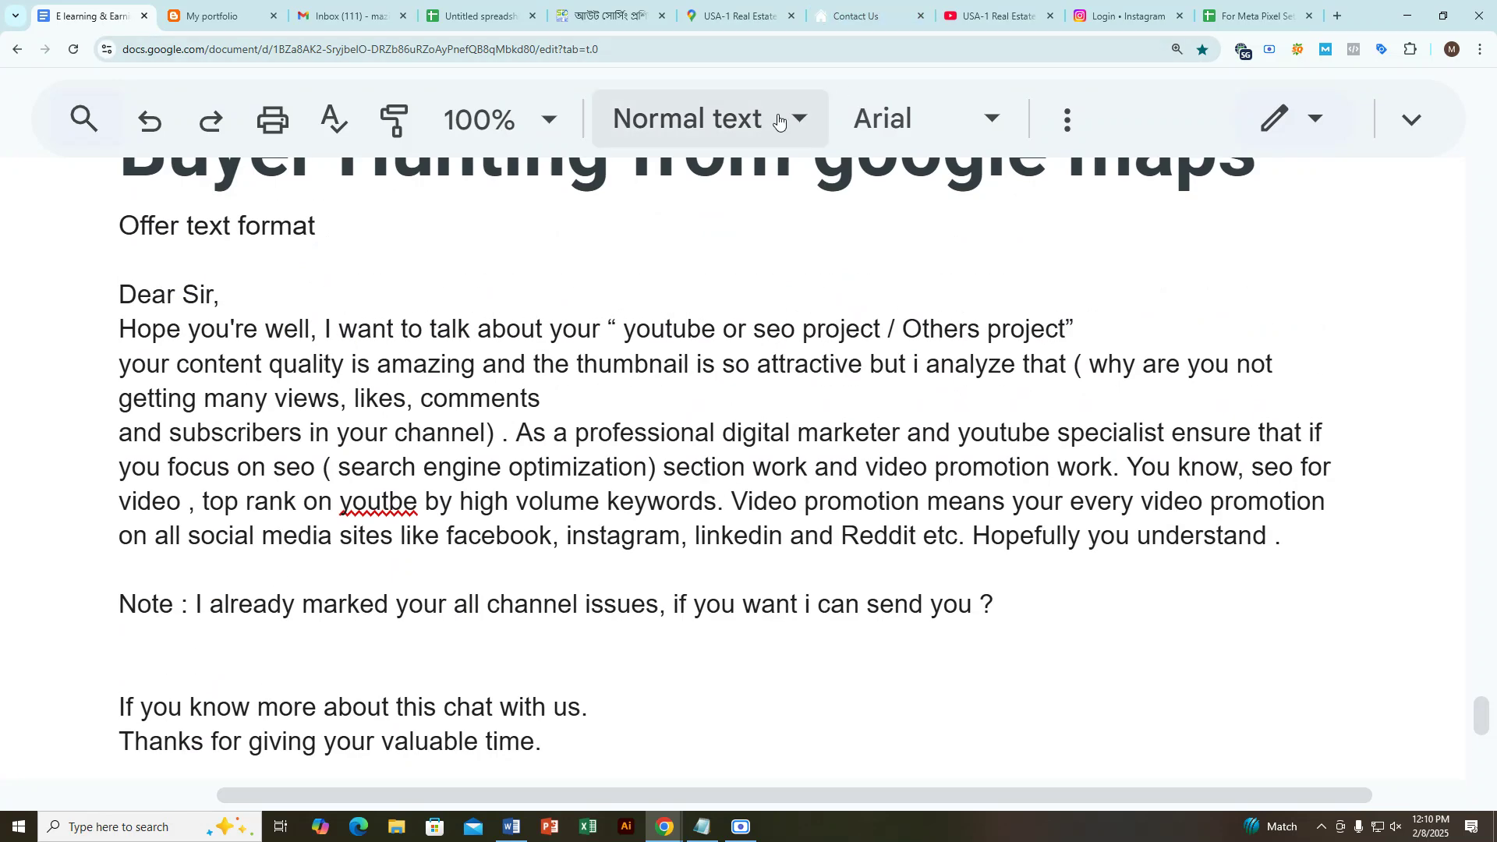
{"action": "left_click", "coordinate": [856, 8]}
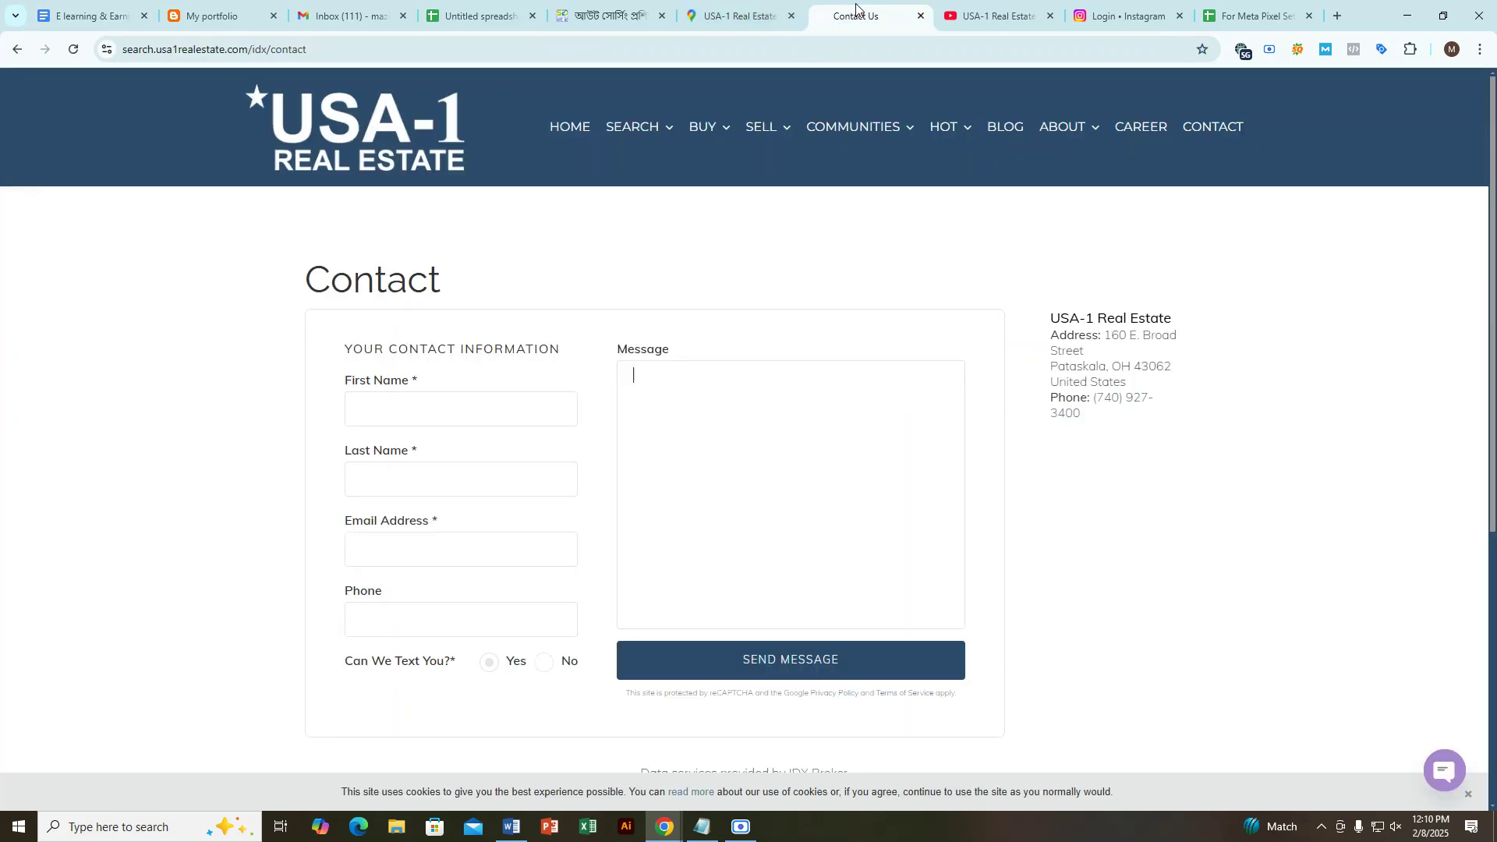
Step: Return the Google Maps tab to the "real estate agents USA" results list
{"action": "left_click", "coordinate": [740, 14]}
{"action": "left_click", "coordinate": [971, 171]}
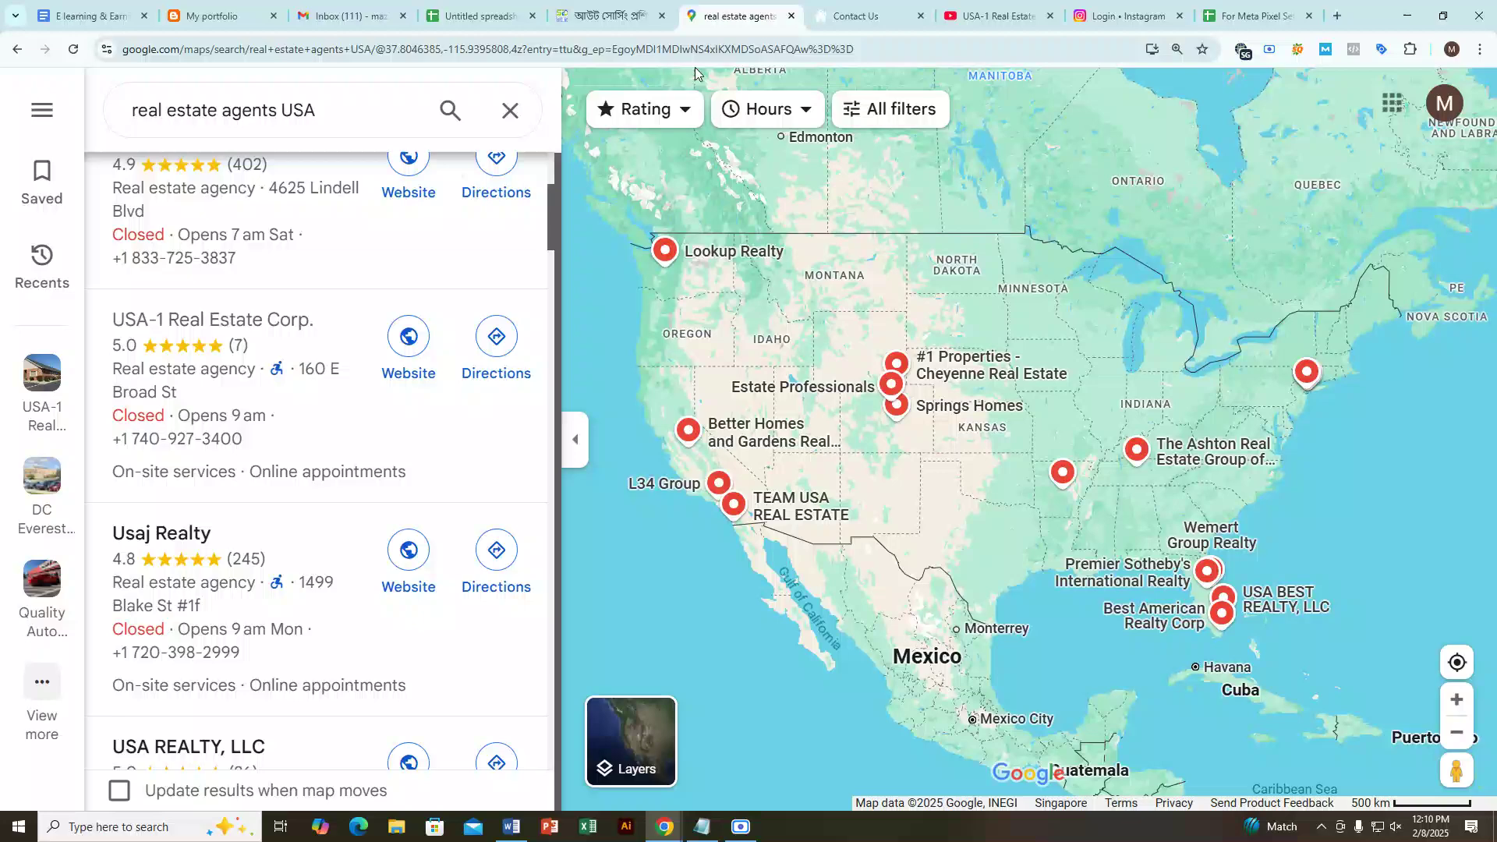
{"action": "left_click", "coordinate": [629, 16]}
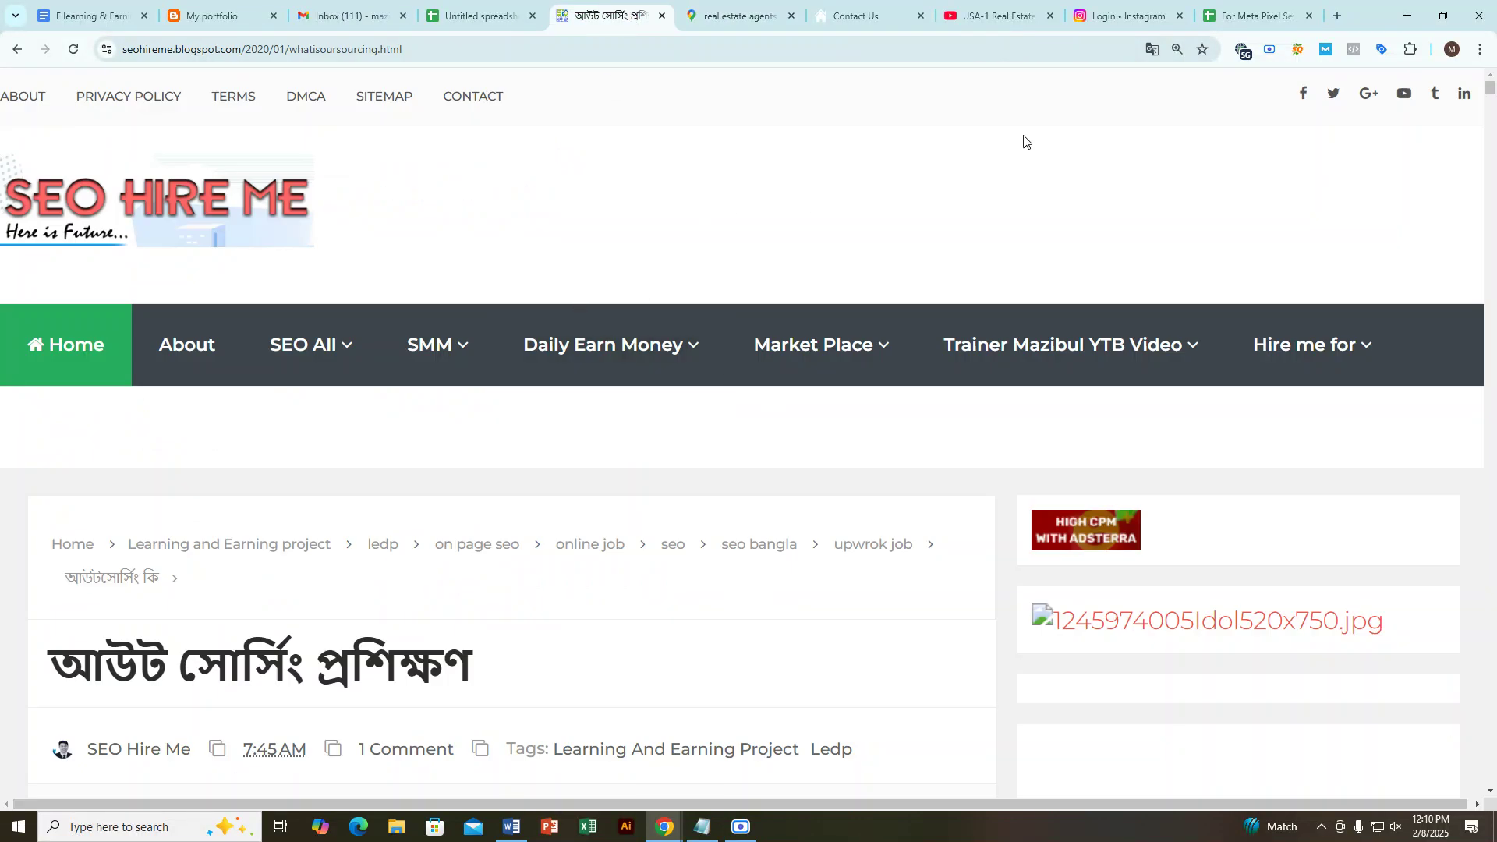
Step: View the About details of the USA-1 Real Estate YouTube channel to look for contact information
{"action": "left_click", "coordinate": [1114, 16]}
{"action": "left_click", "coordinate": [994, 16]}
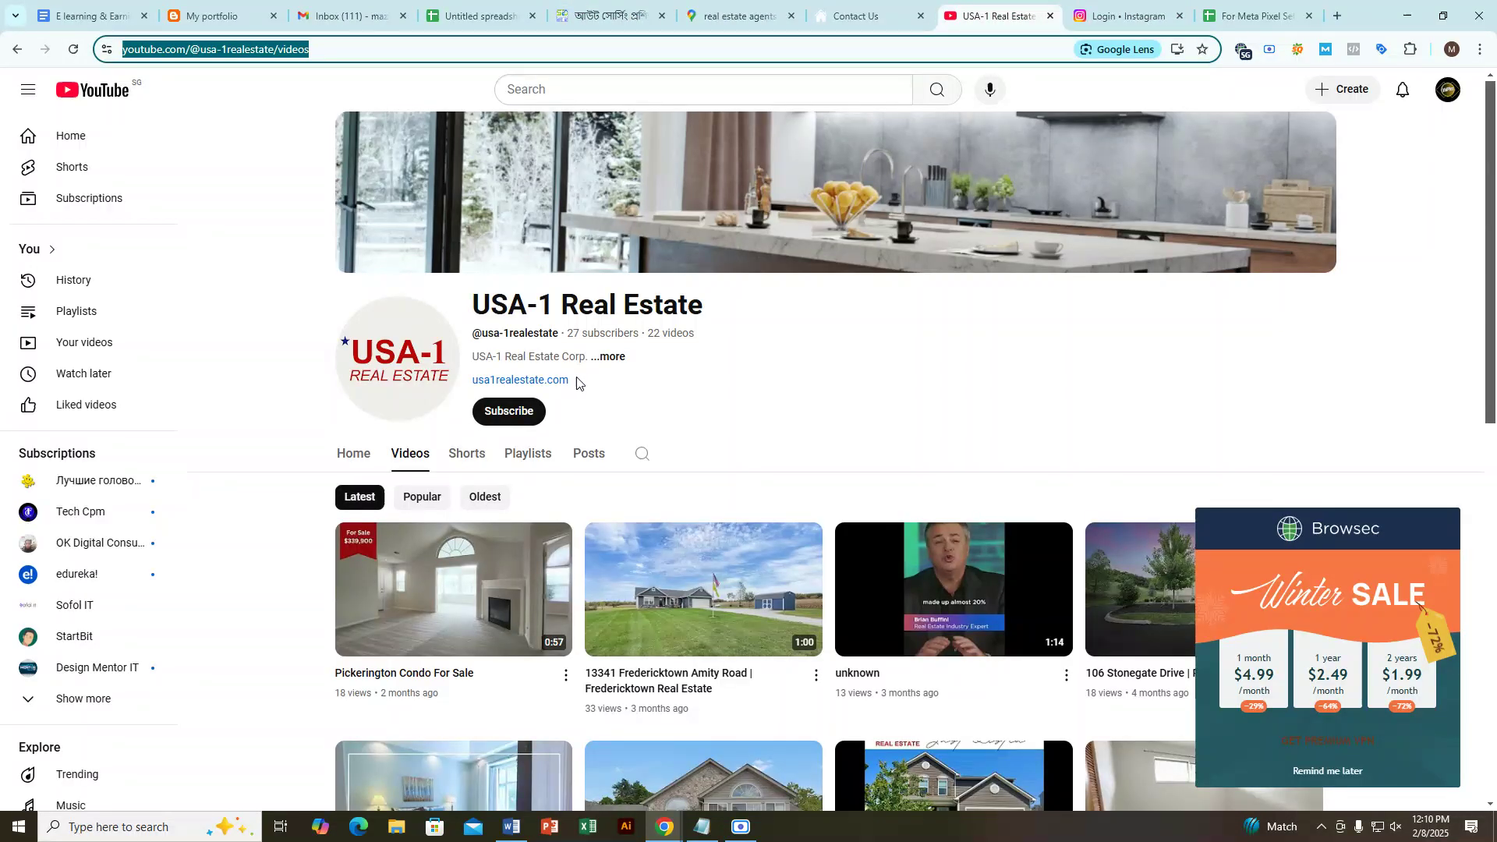
{"action": "left_click", "coordinate": [612, 357]}
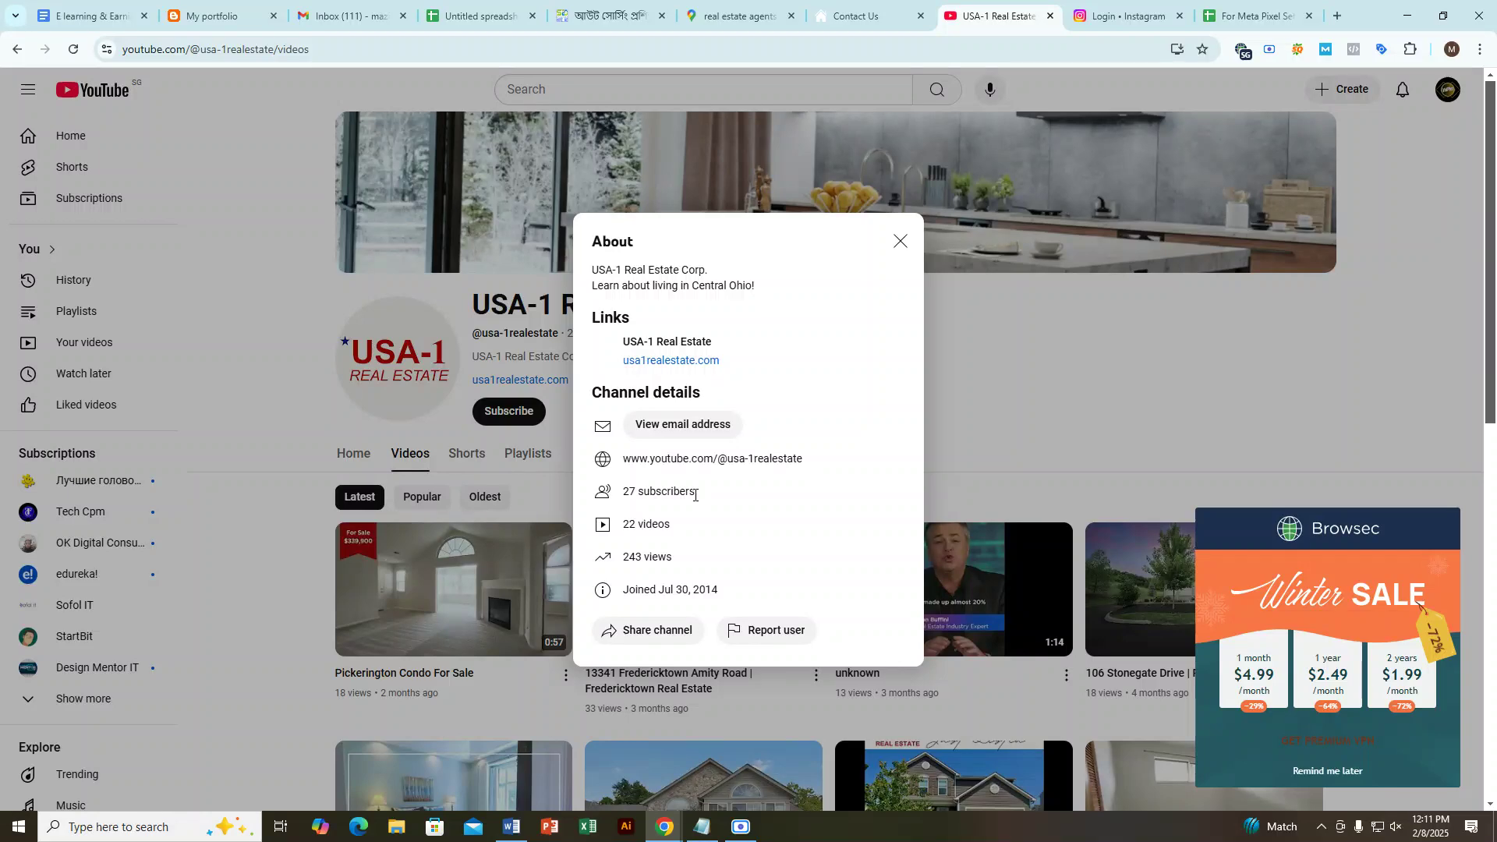
{"action": "left_click", "coordinate": [900, 240]}
Step: Close the Instagram login page and go back toward the Google Maps results
{"action": "left_click", "coordinate": [1153, 6]}
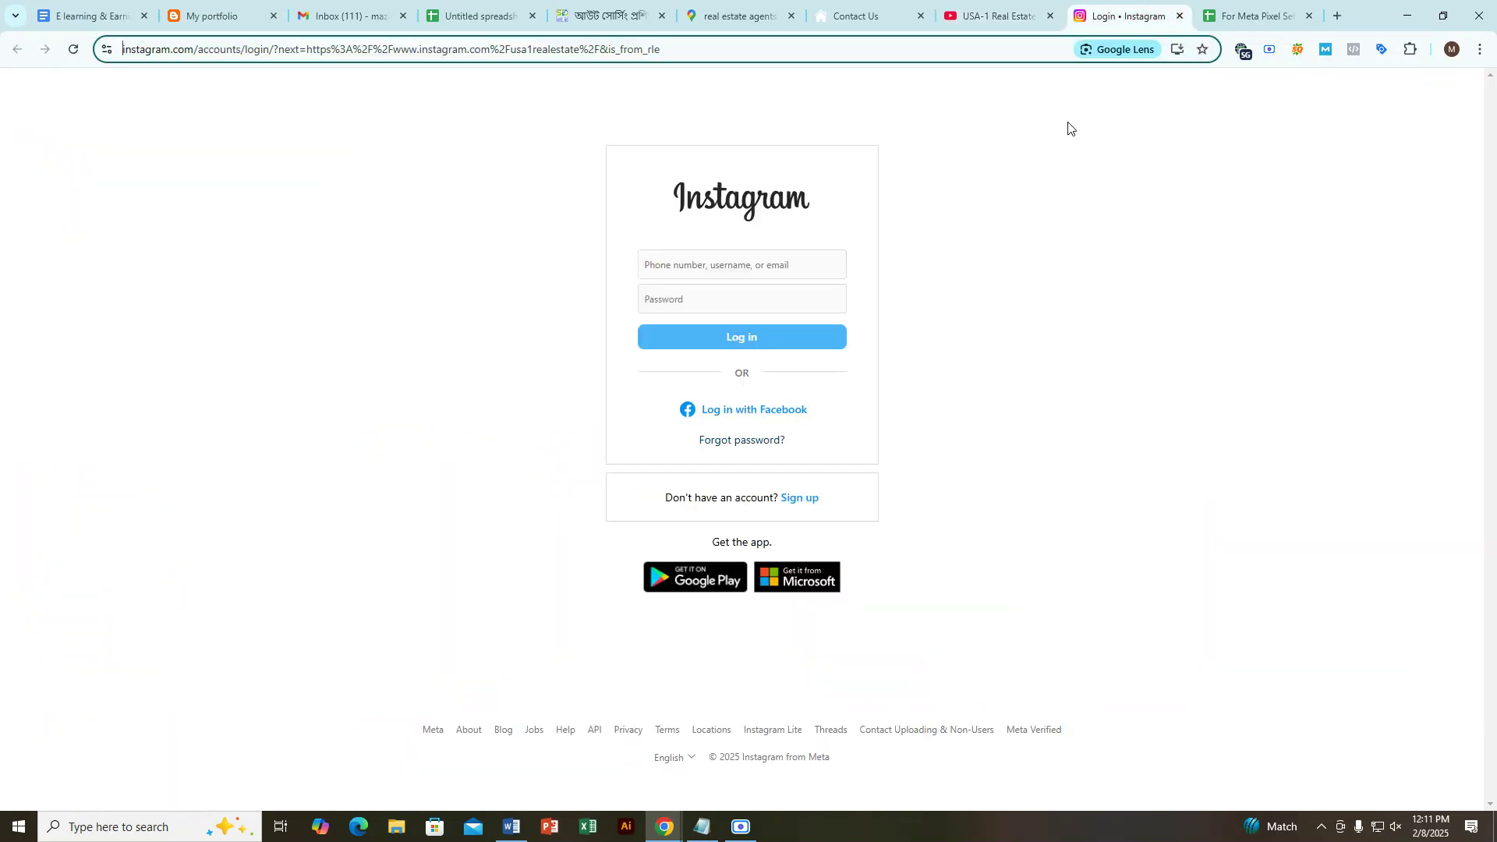
{"action": "left_click", "coordinate": [1178, 16]}
{"action": "key", "text": "ctrl+Page_Up"}
{"action": "key", "text": "ctrl+Page_Up"}
{"action": "key", "text": "ctrl+Page_Up"}
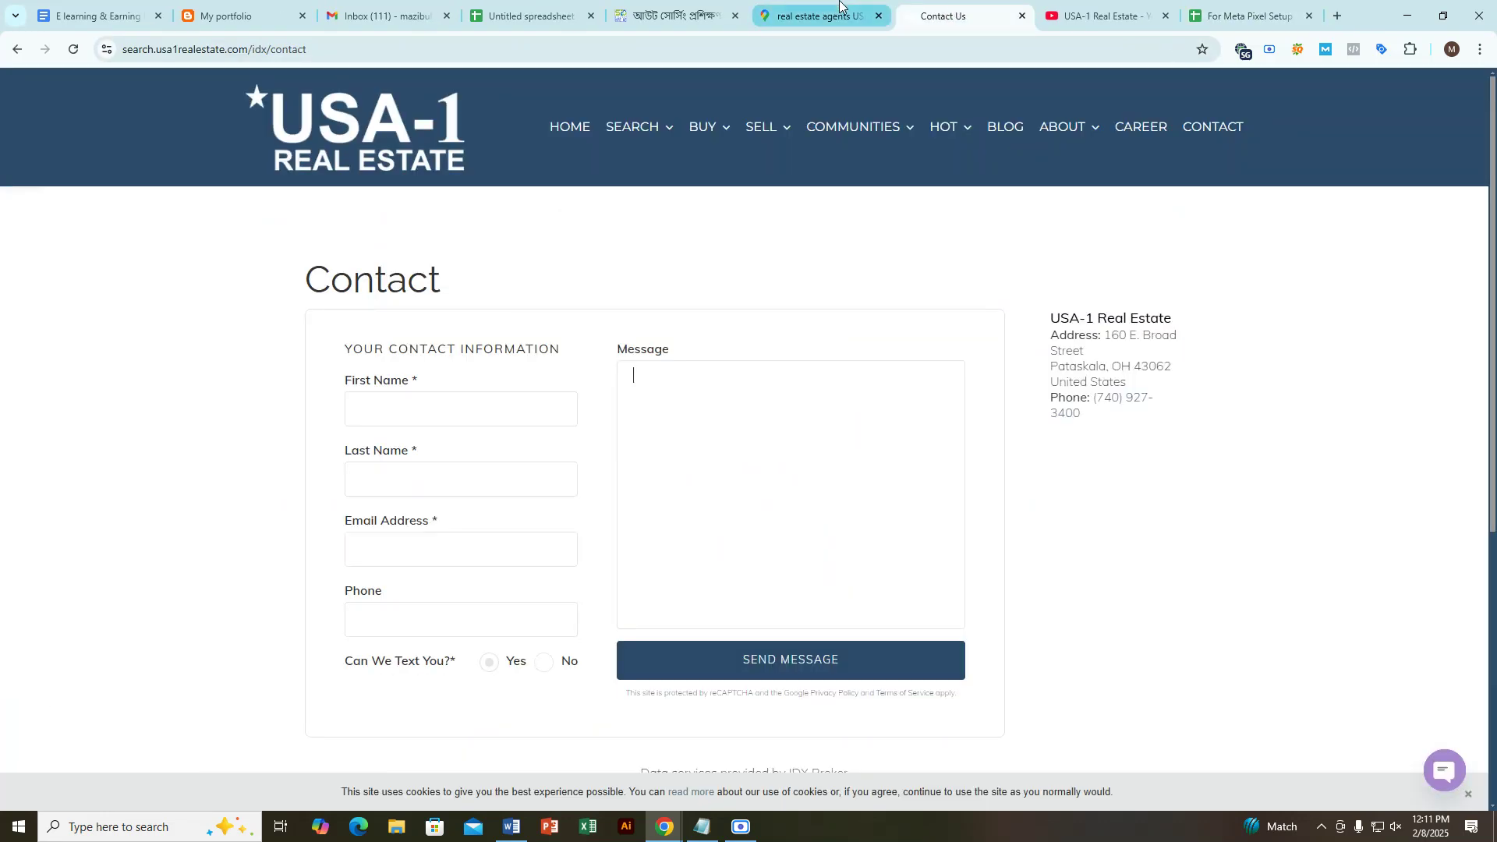
Step: Open the Usaj Realty listing from the real estate agent results in a separate tab
{"action": "scroll", "coordinate": [258, 390], "scroll_direction": "down", "scroll_amount": 4}
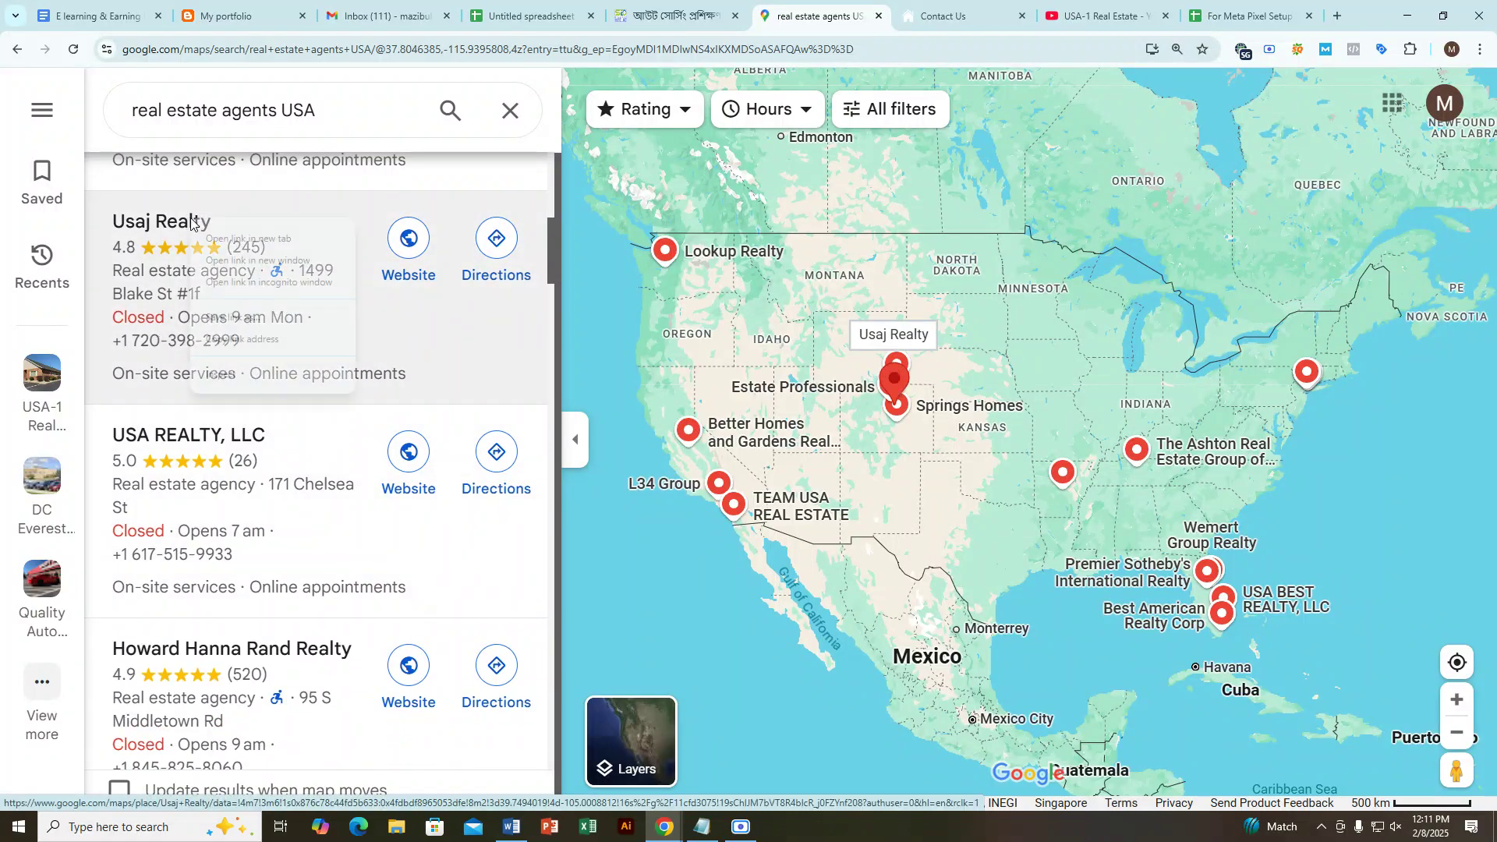
{"action": "middle_click", "coordinate": [213, 246]}
{"action": "left_click", "coordinate": [865, 18]}
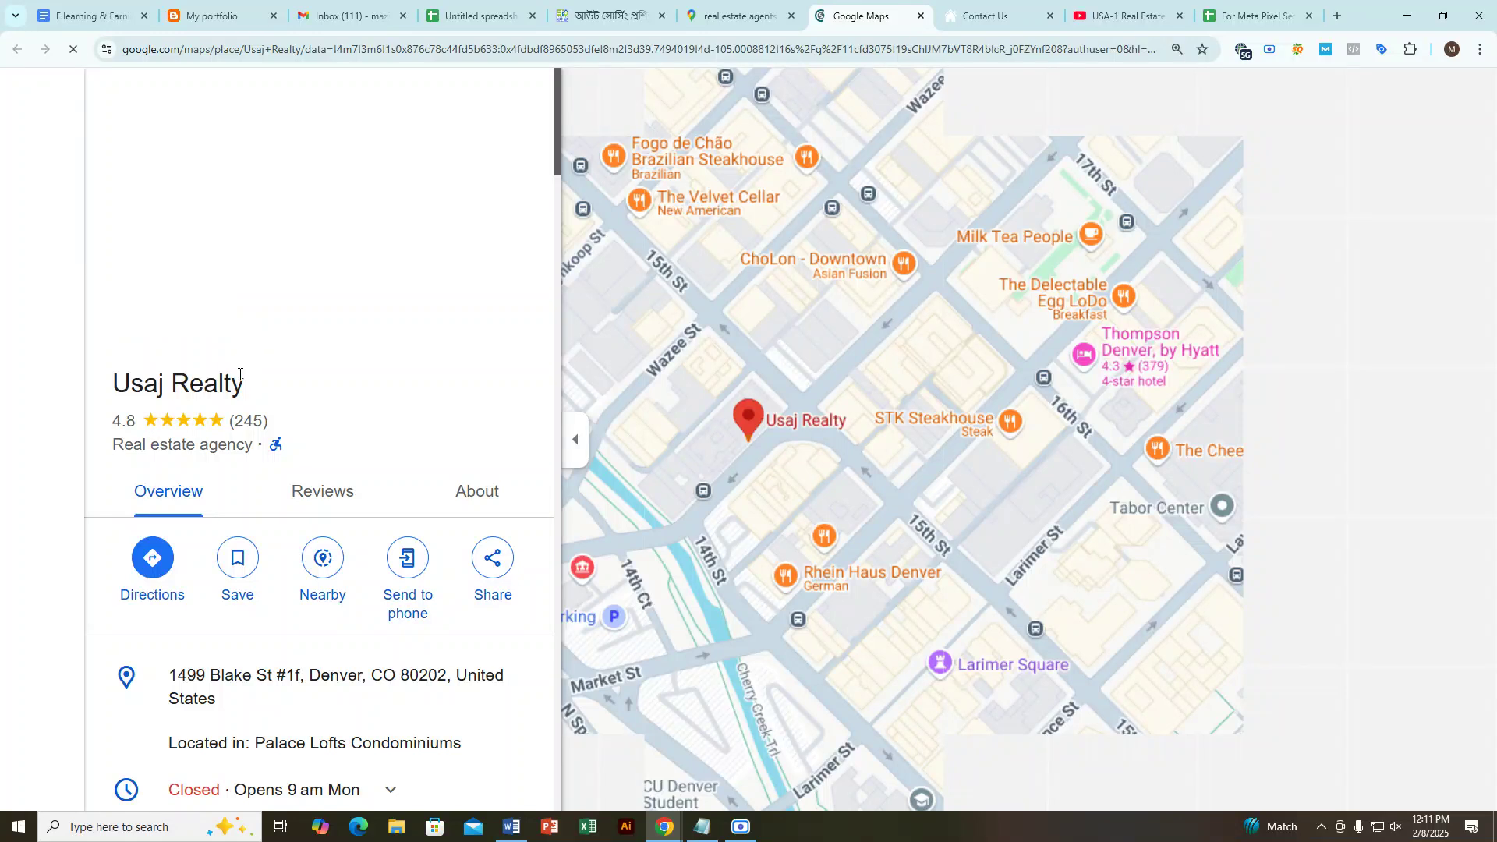
Step: Highlight the Usaj Realty business name to examine which agency the listing covers
{"action": "triple_click", "coordinate": [215, 384]}
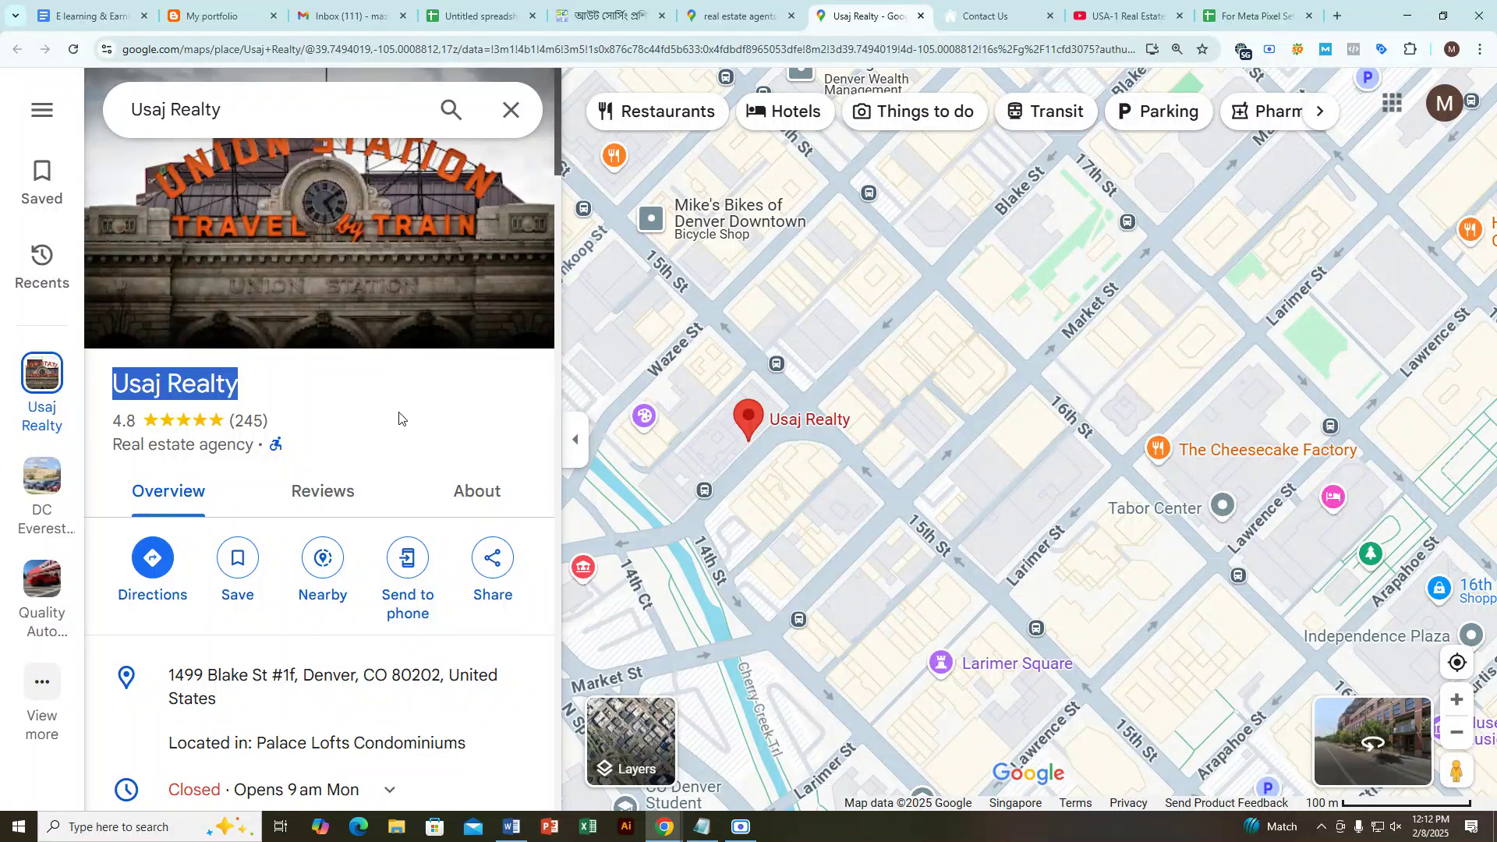
{"action": "left_click", "coordinate": [380, 392]}
{"action": "triple_click", "coordinate": [191, 385]}
{"action": "left_click", "coordinate": [373, 393]}
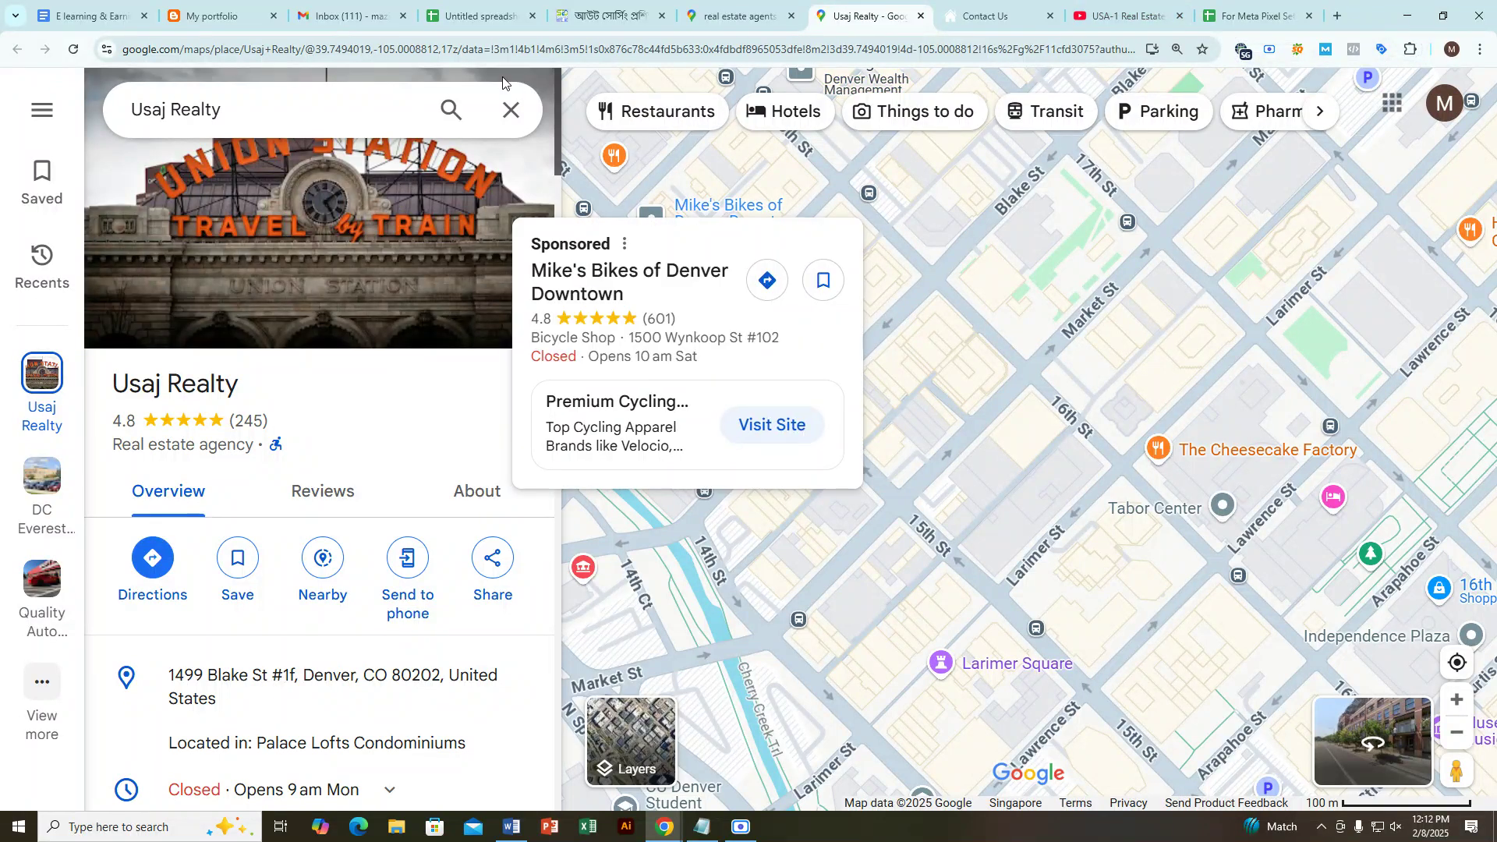
{"action": "left_click", "coordinate": [1002, 3]}
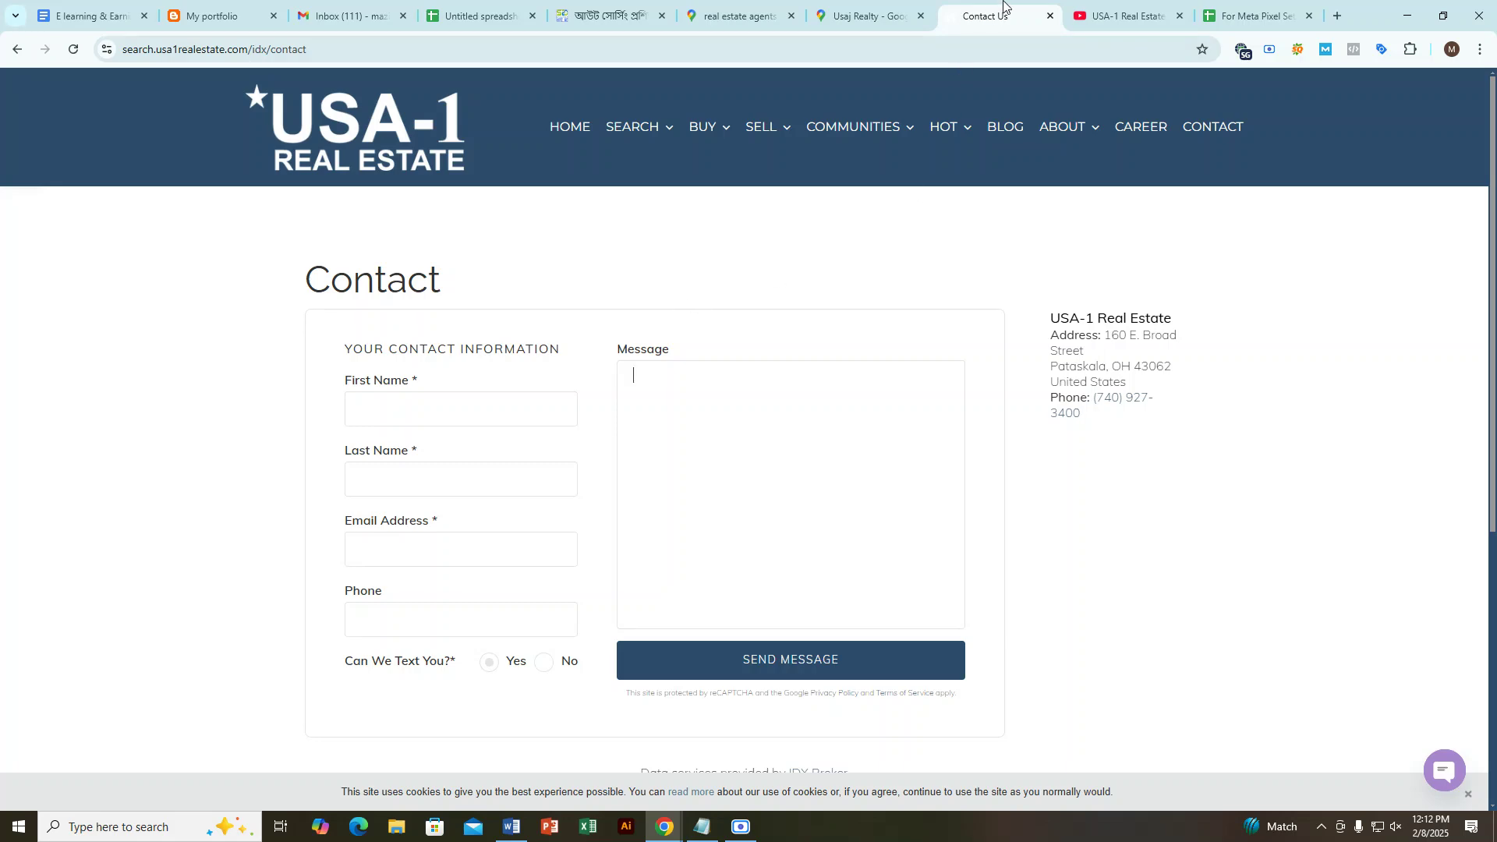
{"action": "left_click", "coordinate": [1106, 4]}
{"action": "left_click", "coordinate": [864, 14]}
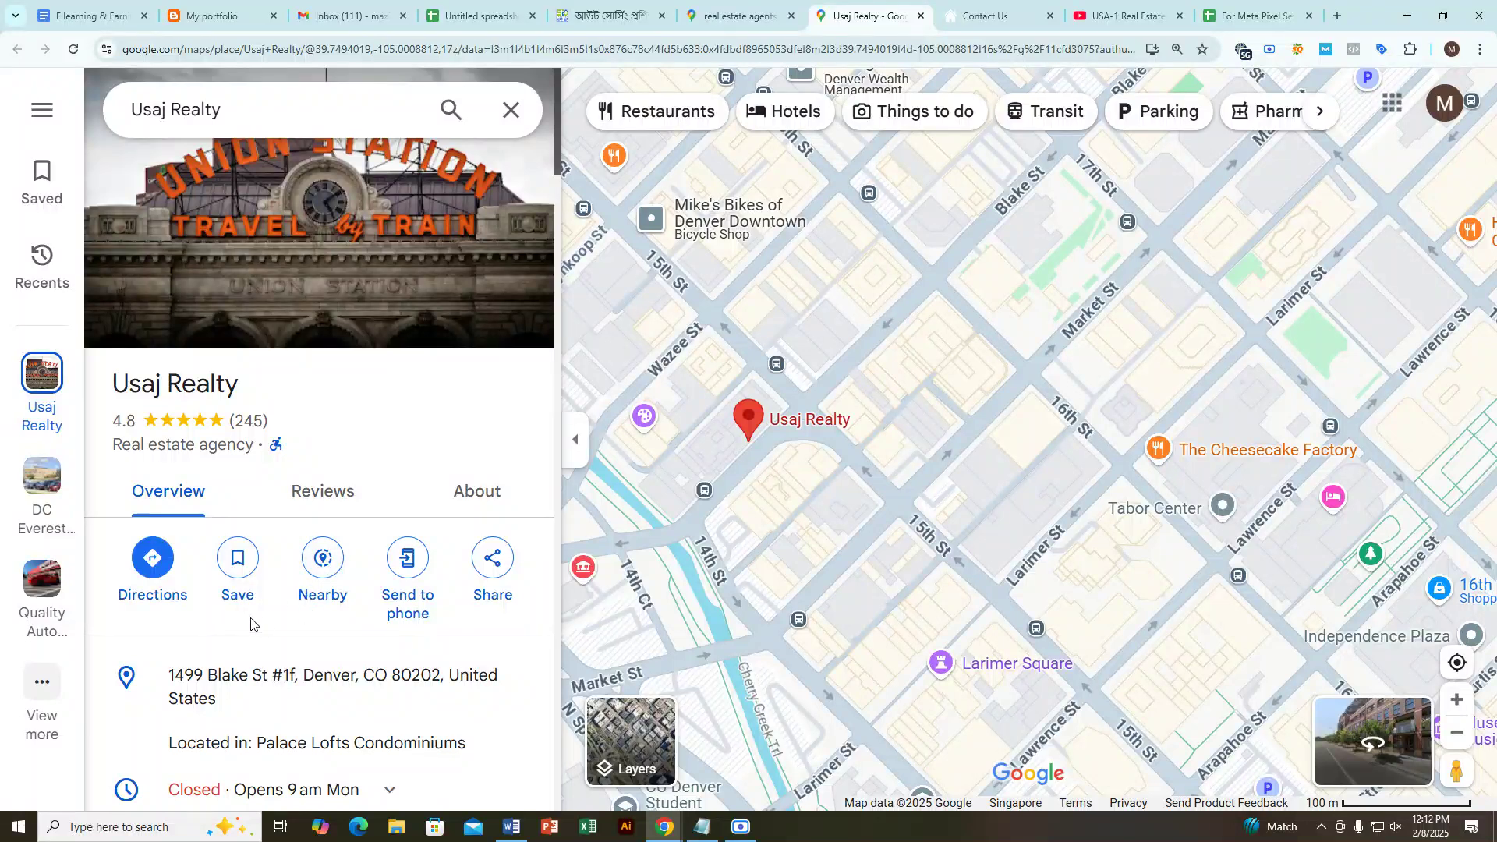
Step: Open usajrealty.com from the listing in a new tab and check the site with Meta Pixel Helper
{"action": "scroll", "coordinate": [447, 561], "scroll_direction": "down", "scroll_amount": 5}
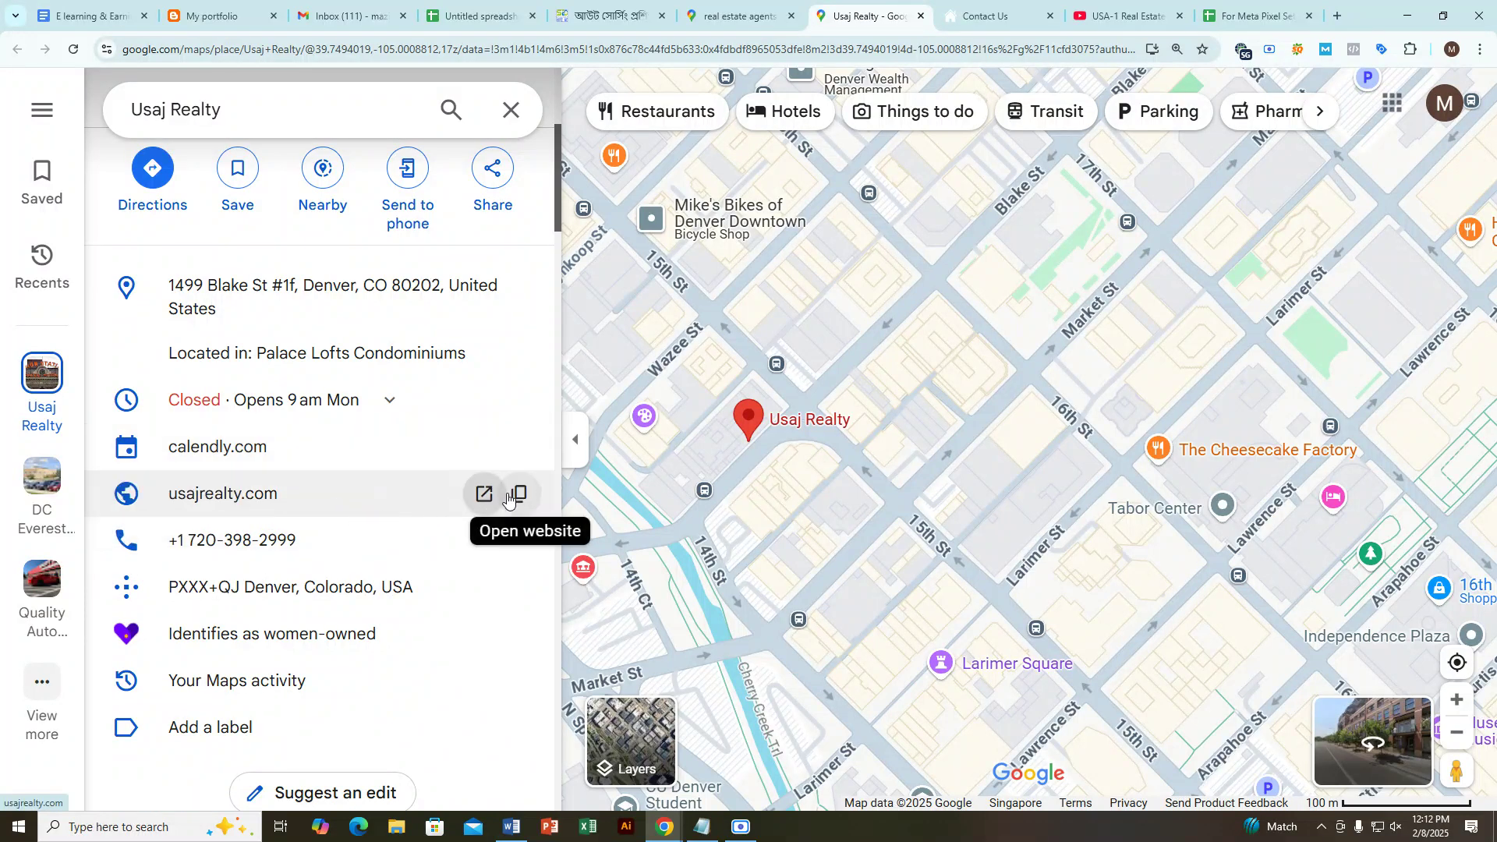
{"action": "left_click", "coordinate": [522, 496]}
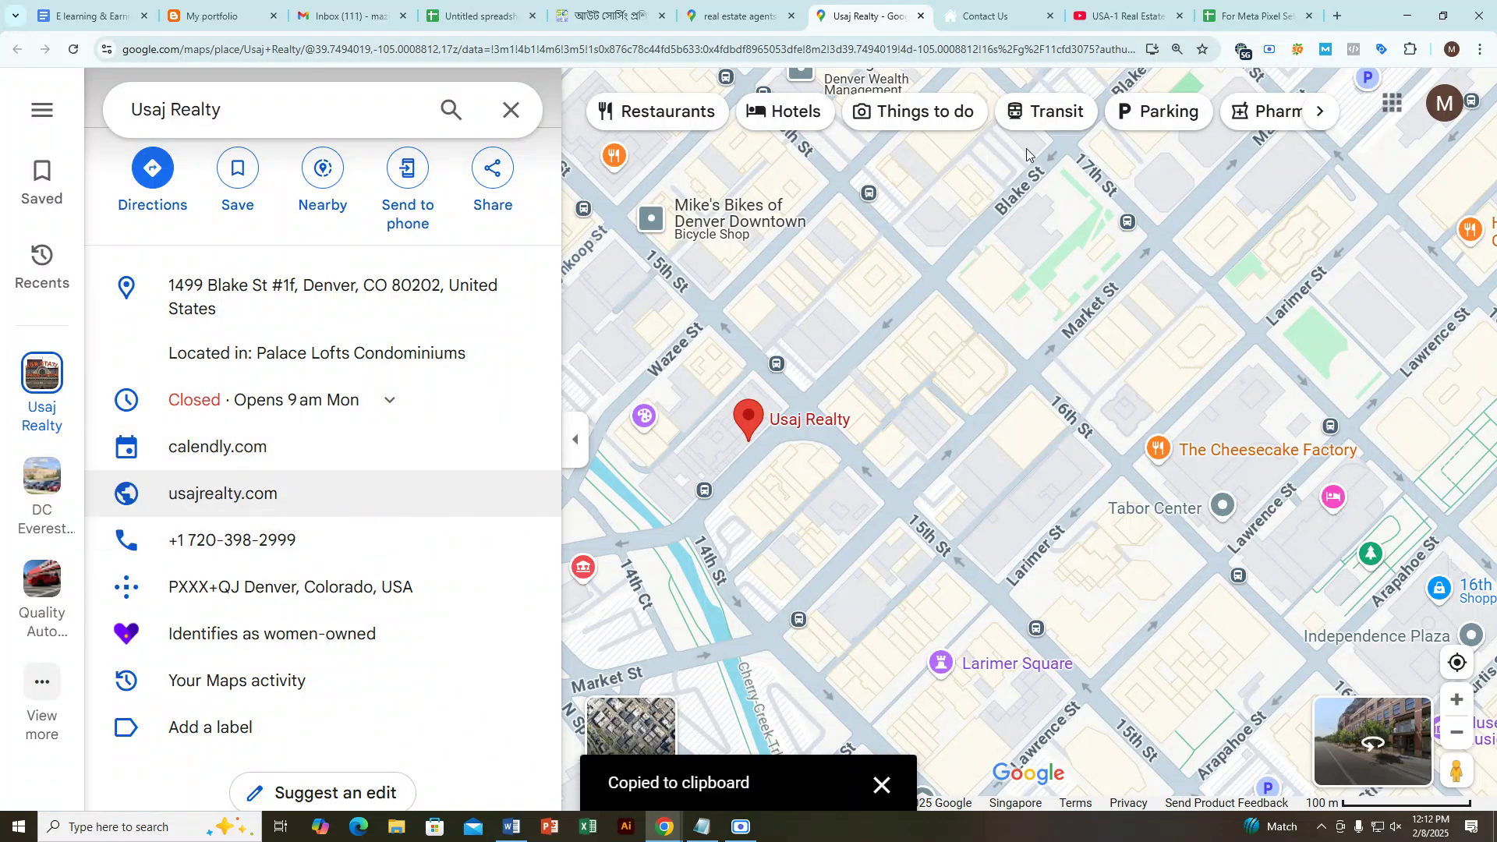
{"action": "left_click", "coordinate": [1336, 16]}
{"action": "right_click", "coordinate": [541, 51]}
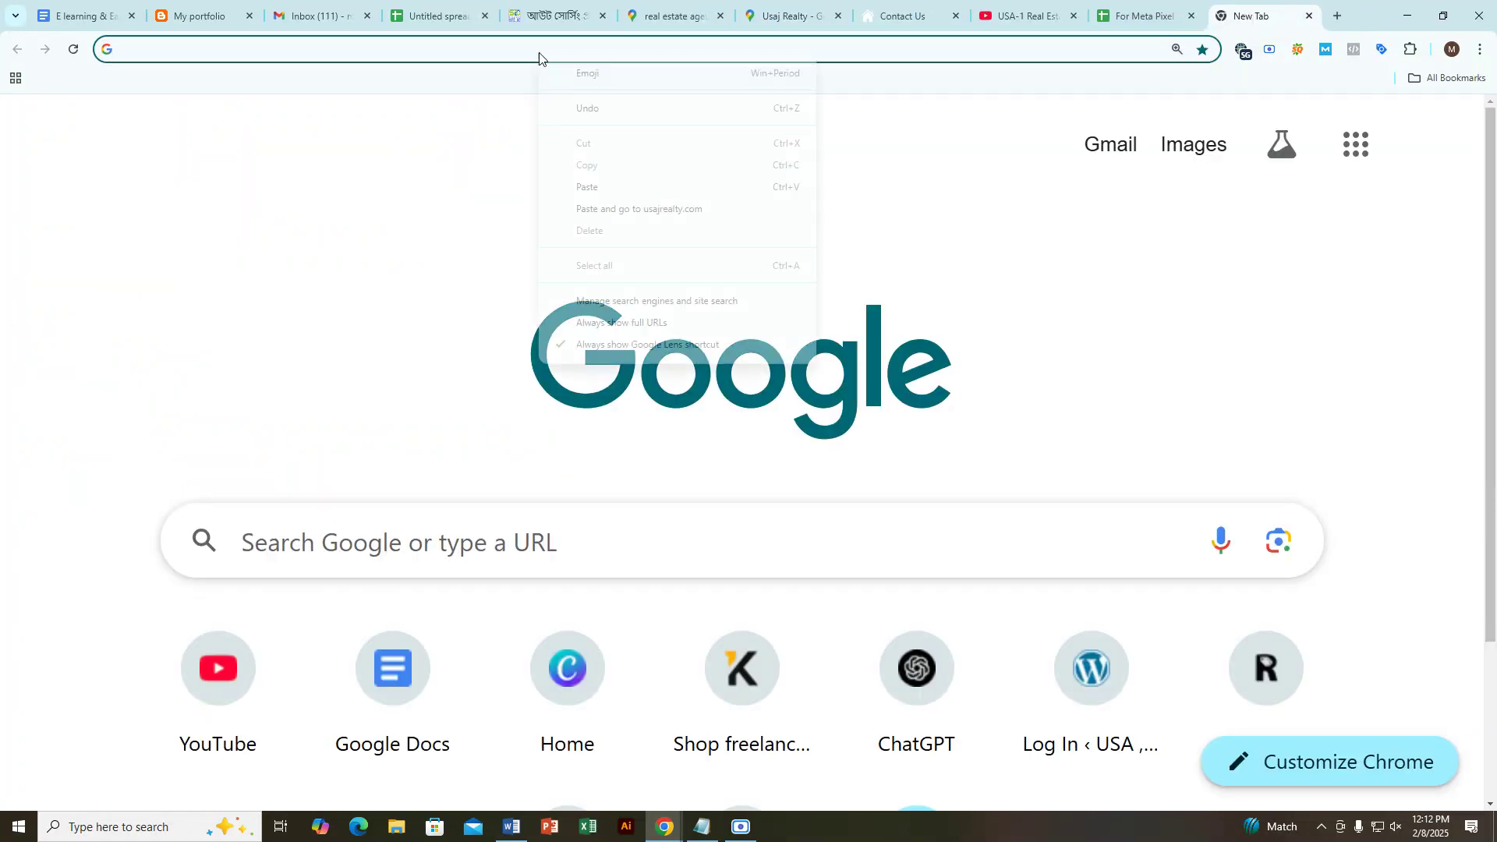
{"action": "left_click", "coordinate": [638, 209]}
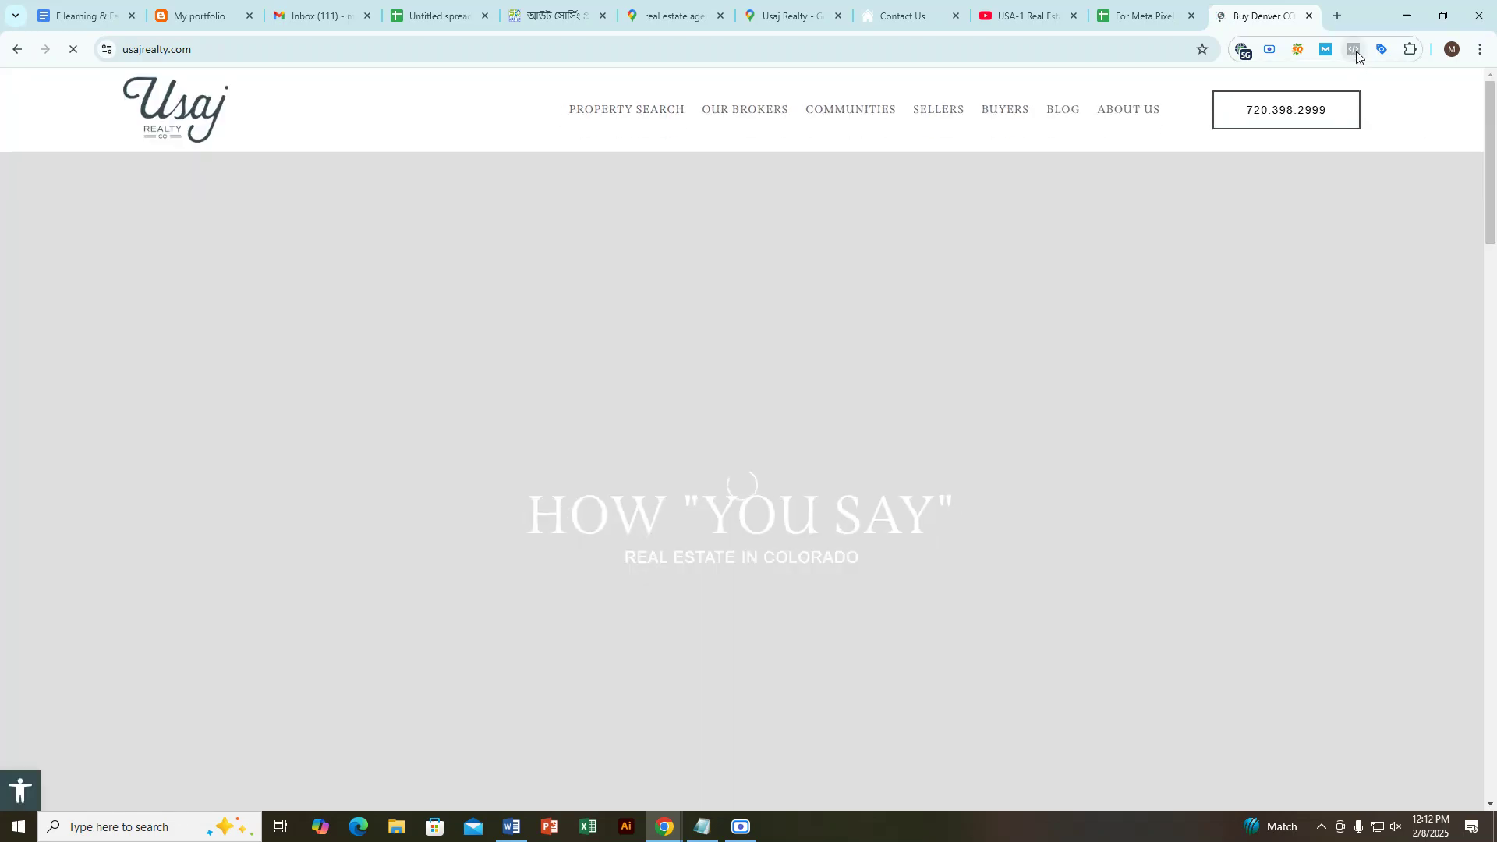
{"action": "left_click", "coordinate": [1355, 50]}
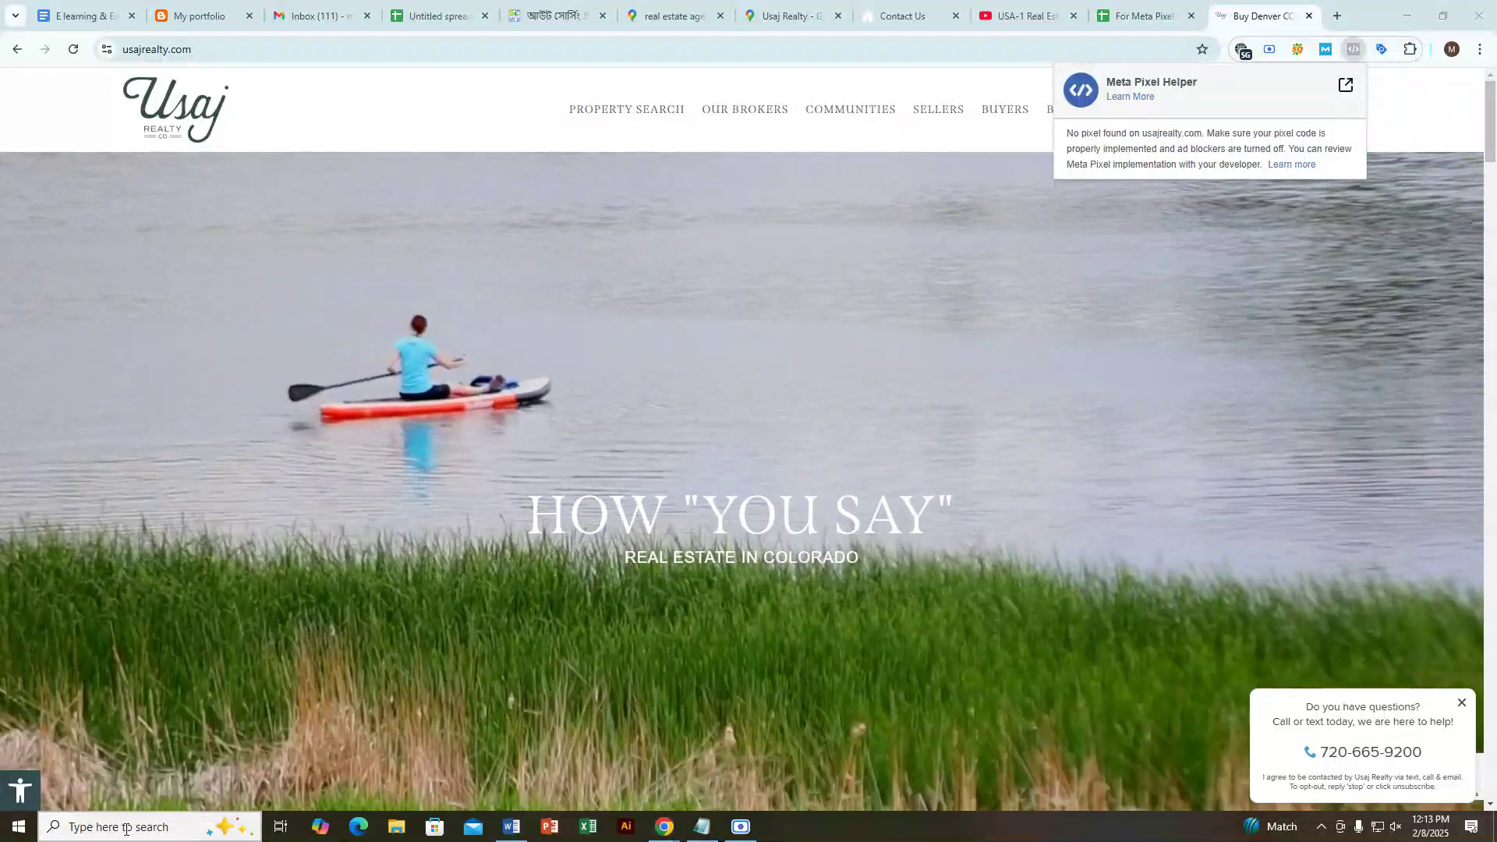
Step: Capture the Usaj Realty homepage with the Meta Pixel Helper result showing, using the Snipping Tool
{"action": "left_click", "coordinate": [126, 829]}
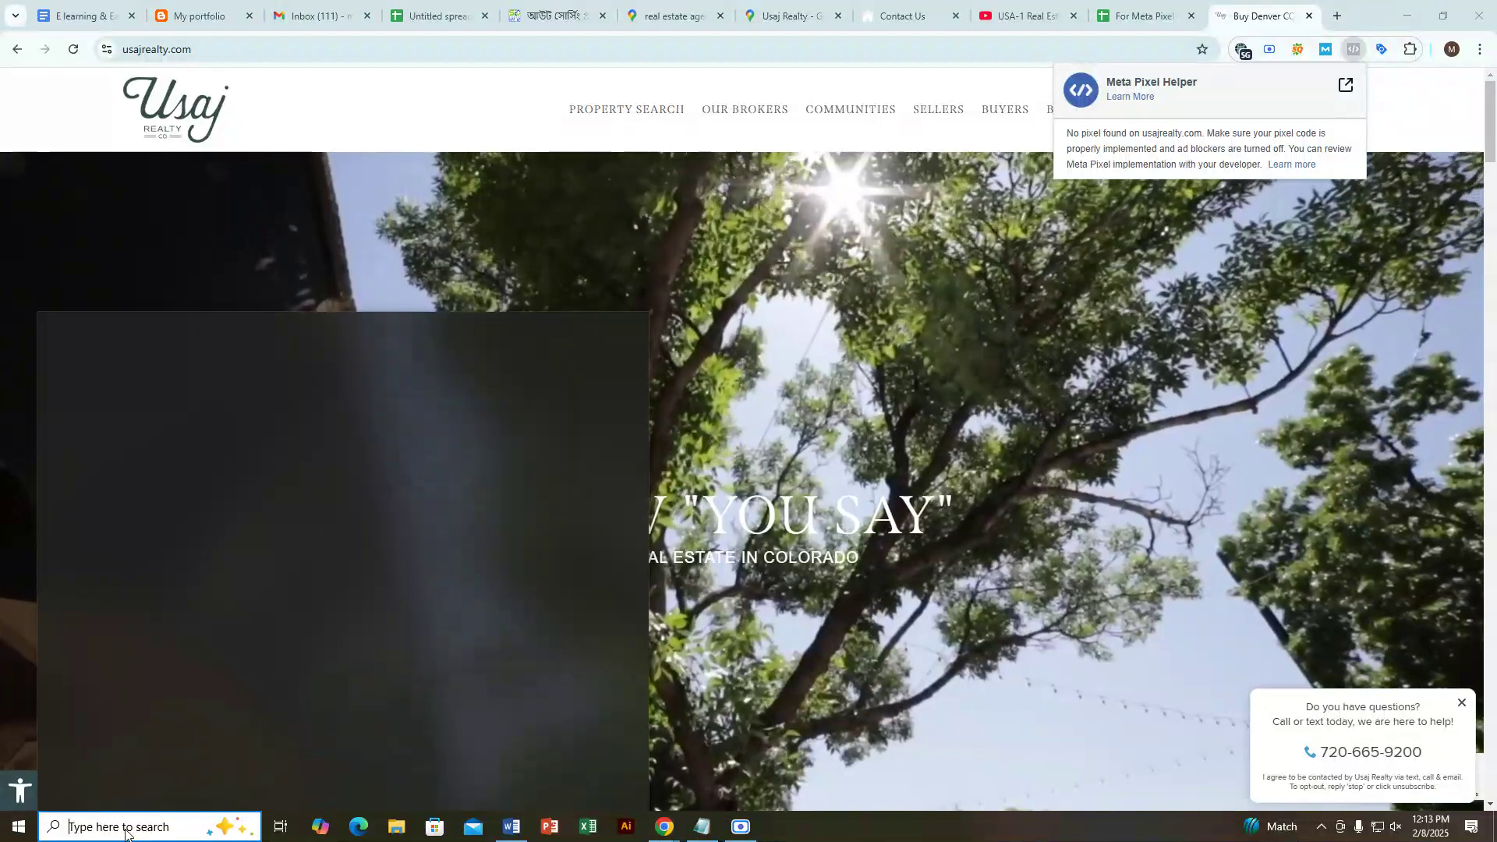
{"action": "type", "text": "sn"}
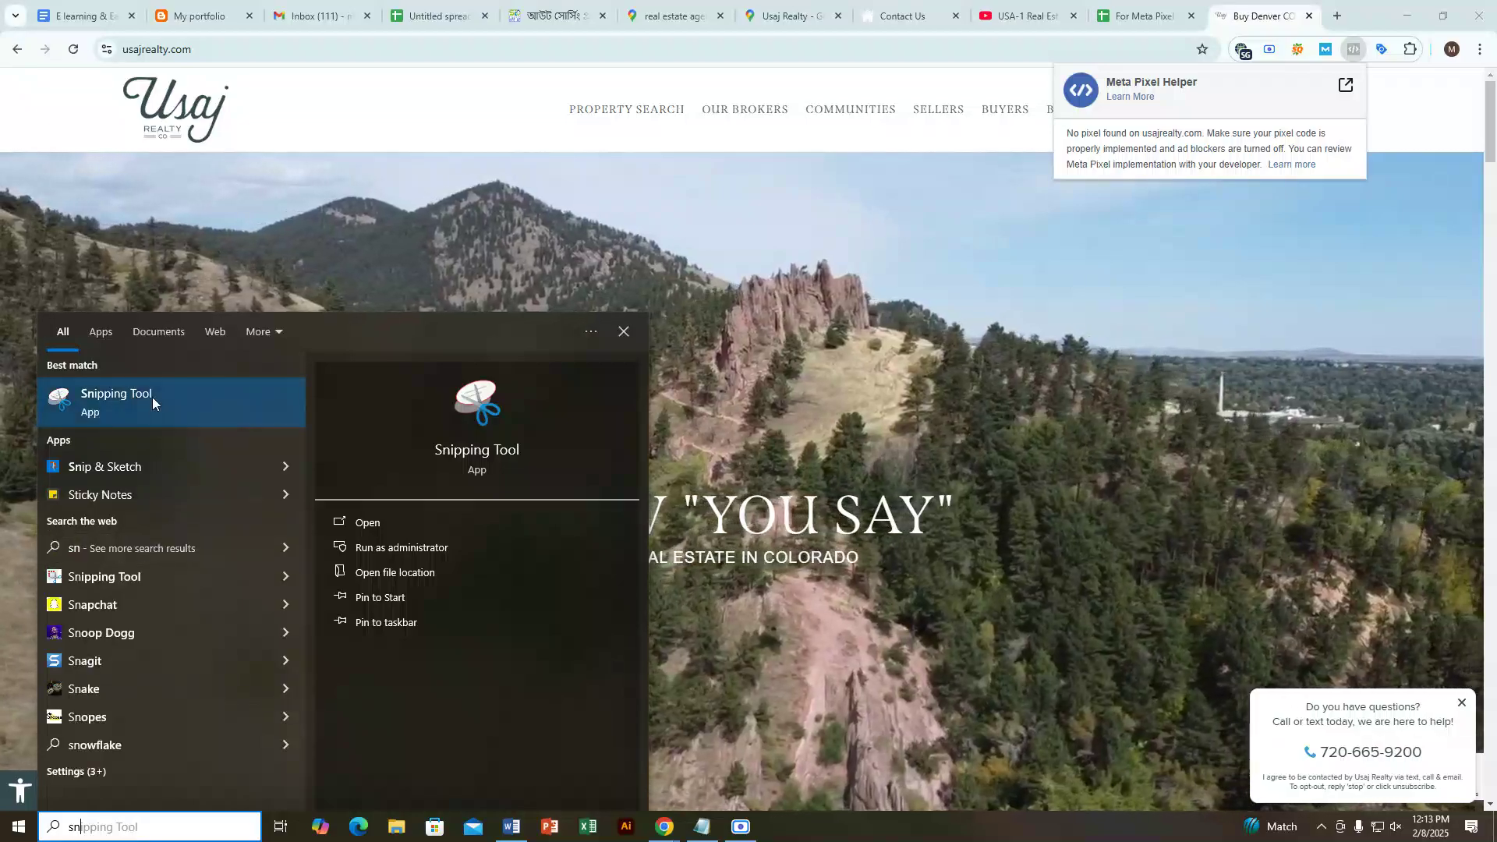
{"action": "left_click", "coordinate": [152, 396]}
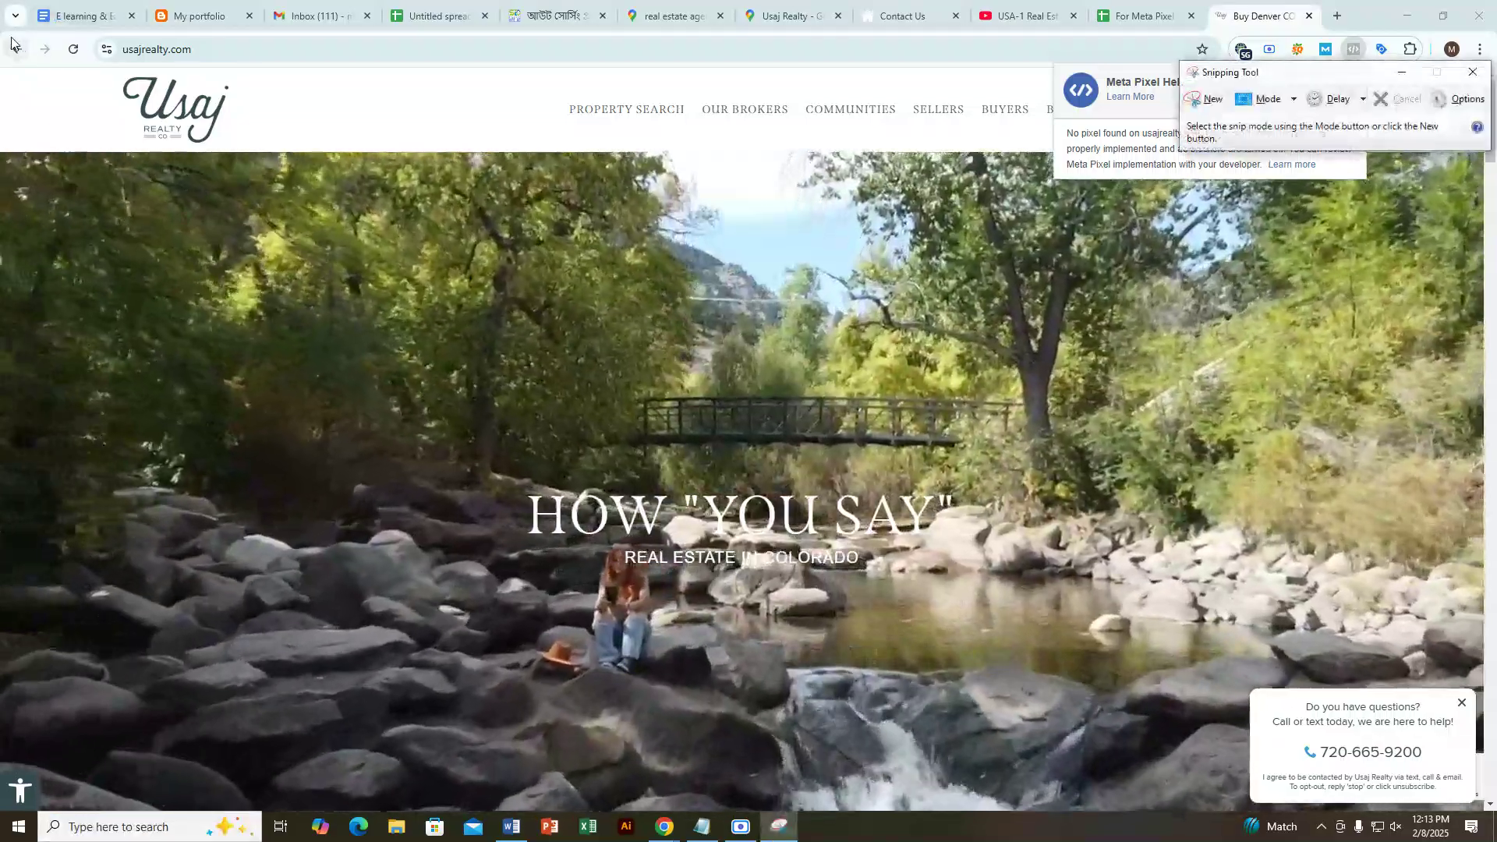
{"action": "key", "text": "ctrl+n"}
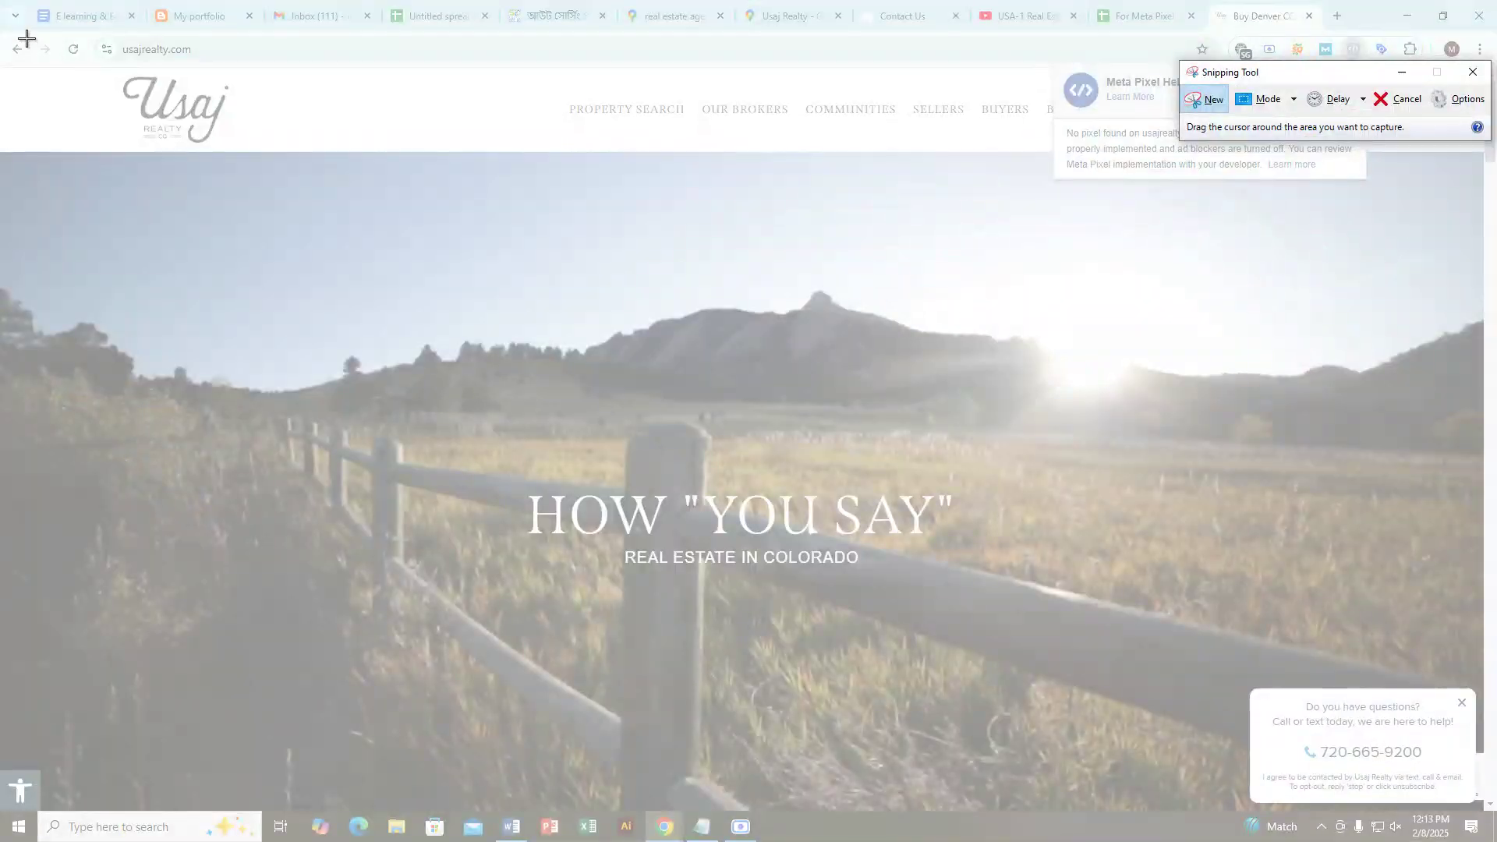
{"action": "left_click_drag", "start_coordinate": [25, 37], "coordinate": [1495, 840]}
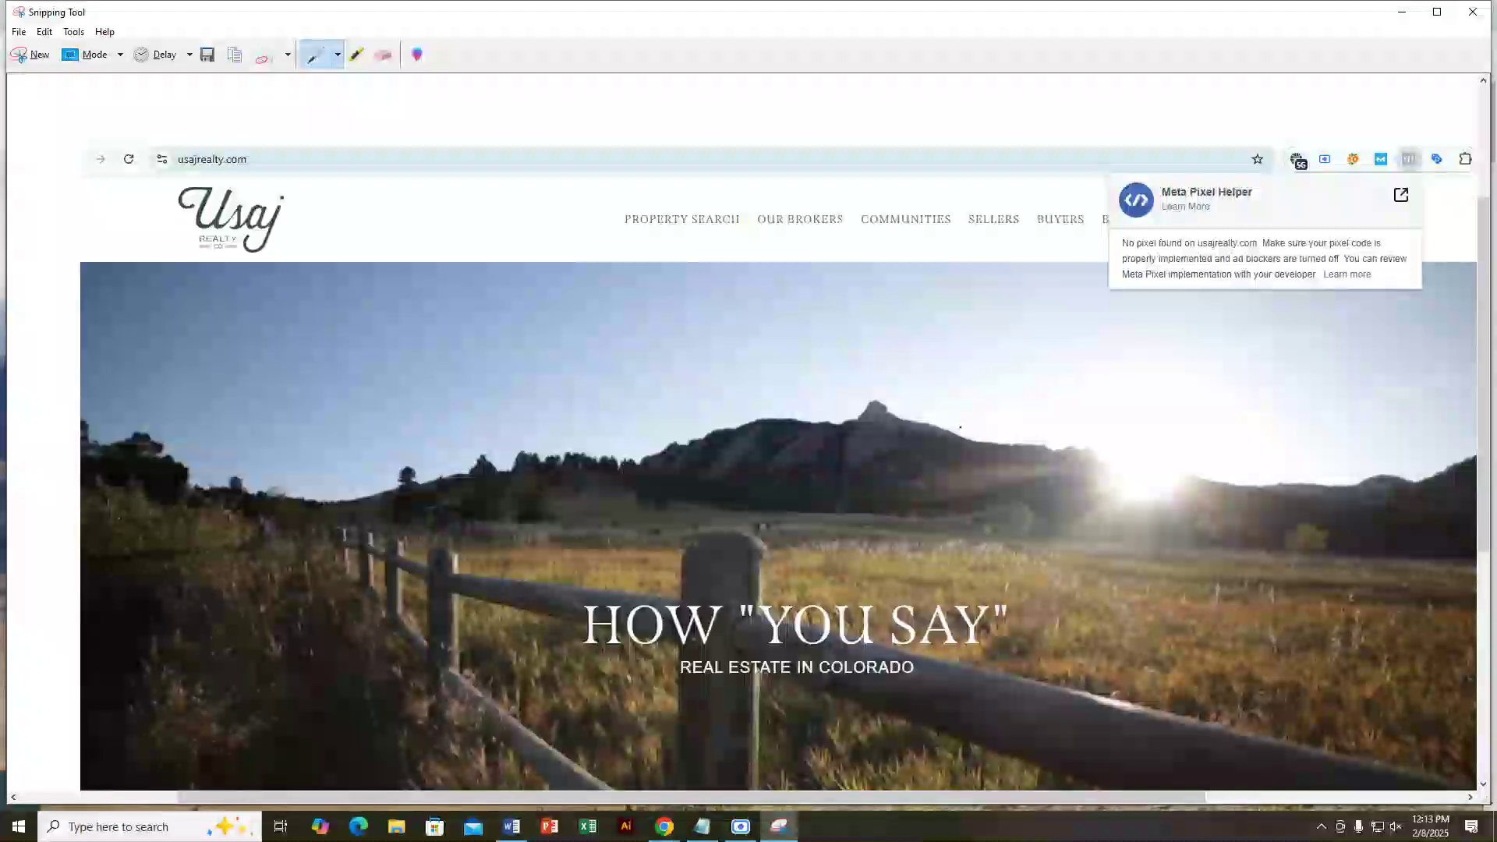
Step: Draw pen arrows on the snip pointing at the "No pixel found" message and the Meta Pixel Helper title
{"action": "scroll", "coordinate": [993, 373], "scroll_direction": "down", "scroll_amount": 1}
{"action": "scroll", "coordinate": [993, 374], "scroll_direction": "up", "scroll_amount": 1}
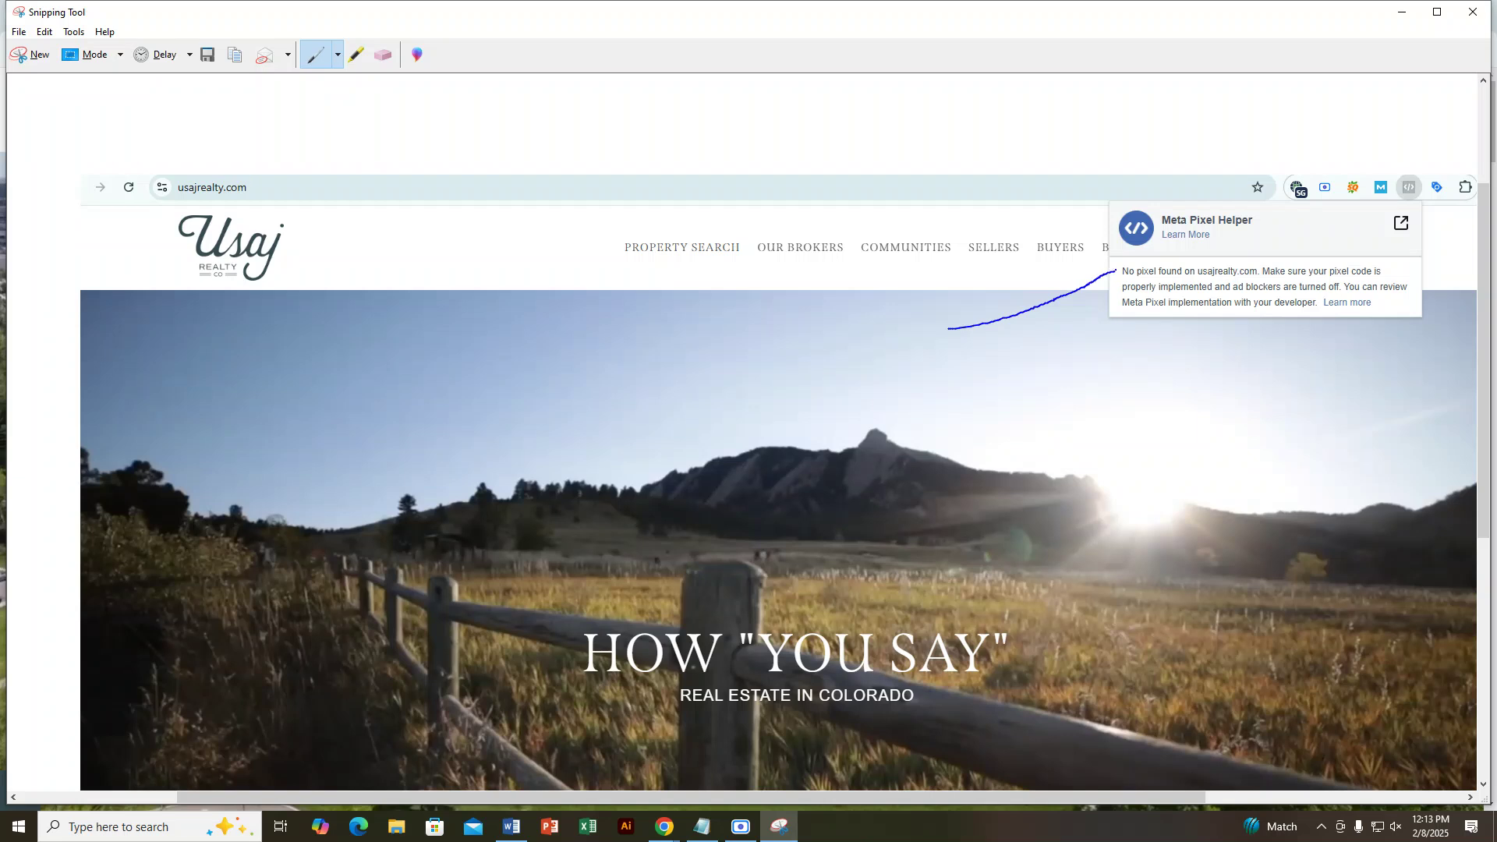
{"action": "left_click_drag", "start_coordinate": [1103, 265], "coordinate": [1121, 270]}
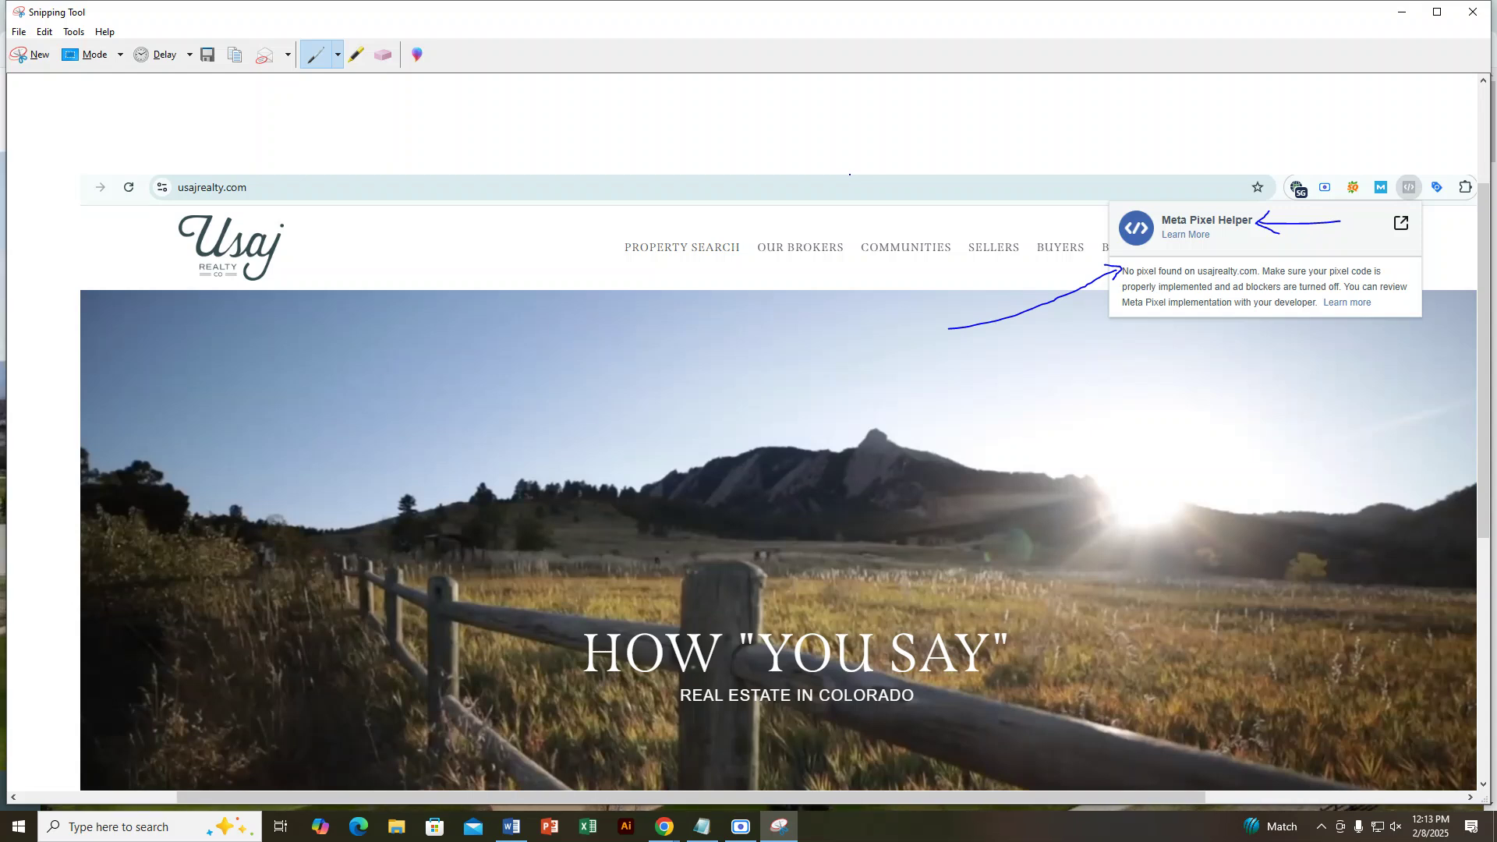
Step: Circle the usajrealty.com web address on the snip with the pen
{"action": "scroll", "coordinate": [678, 381], "scroll_direction": "down", "scroll_amount": 2}
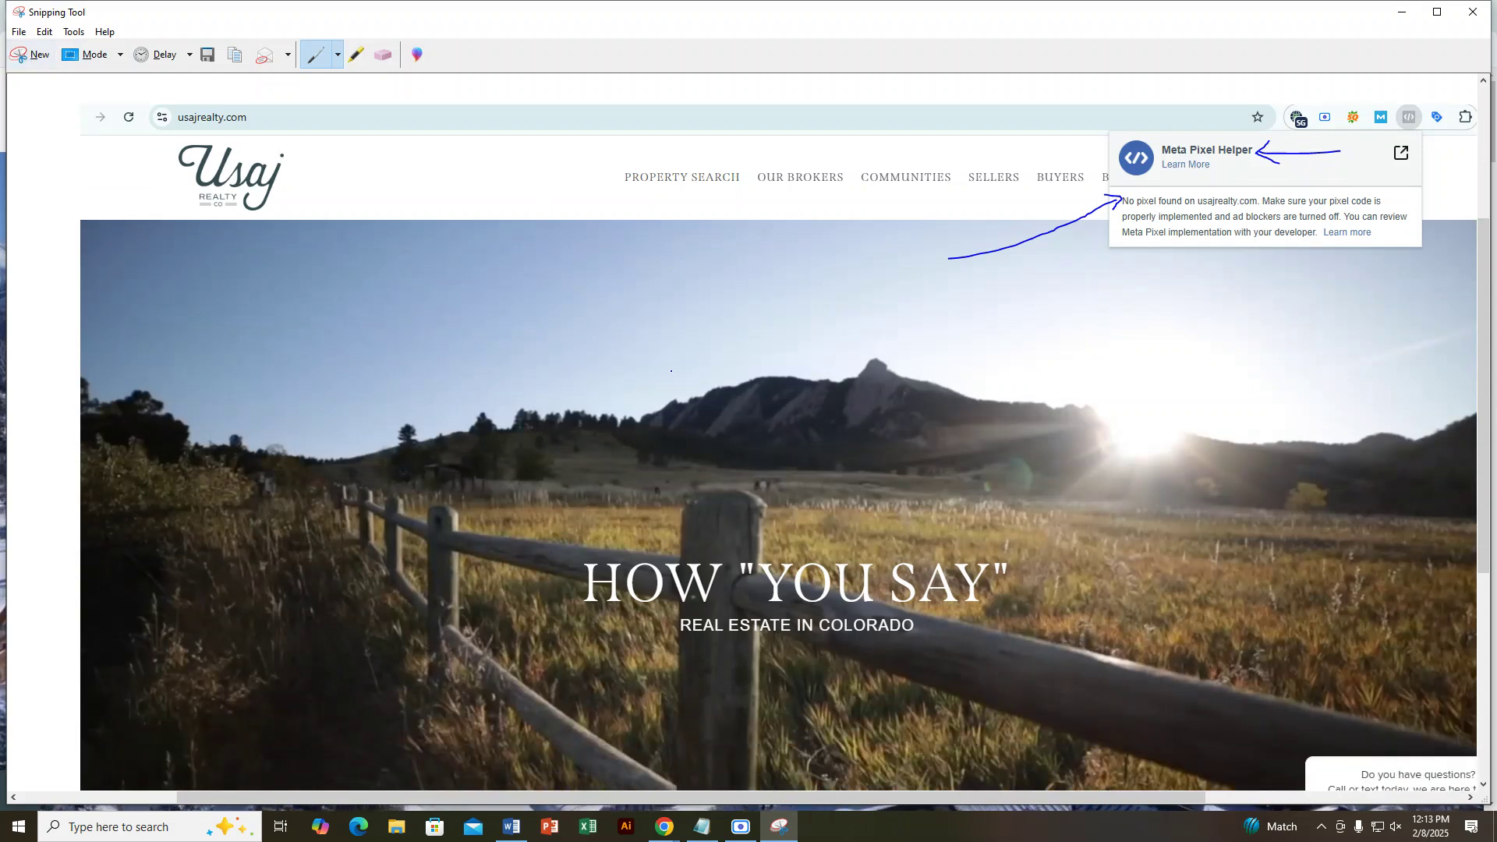
{"action": "scroll", "coordinate": [678, 381], "scroll_direction": "up", "scroll_amount": 2}
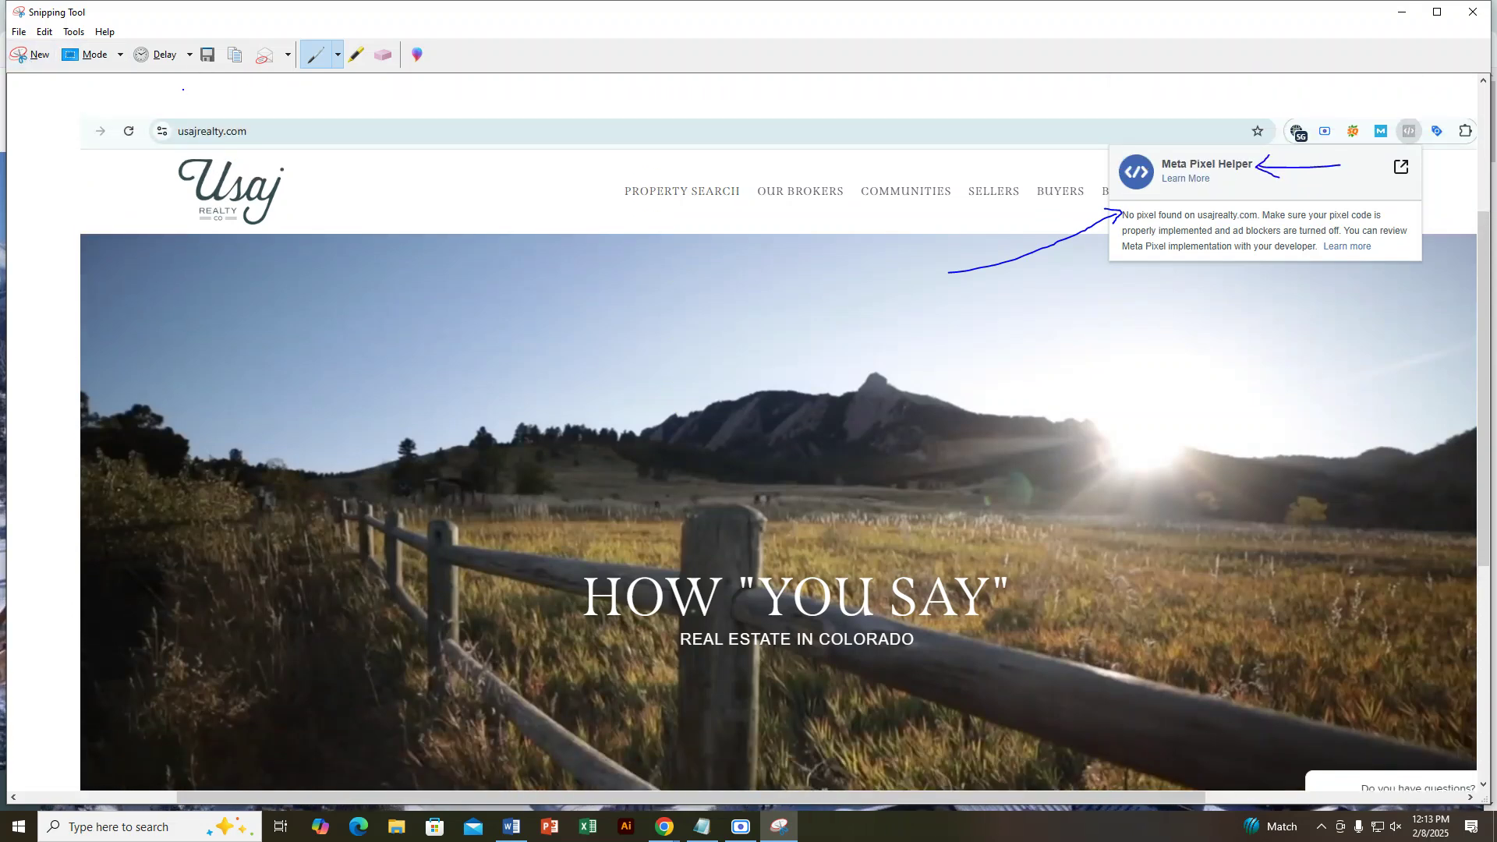
{"action": "left_click_drag", "start_coordinate": [139, 153], "coordinate": [299, 126]}
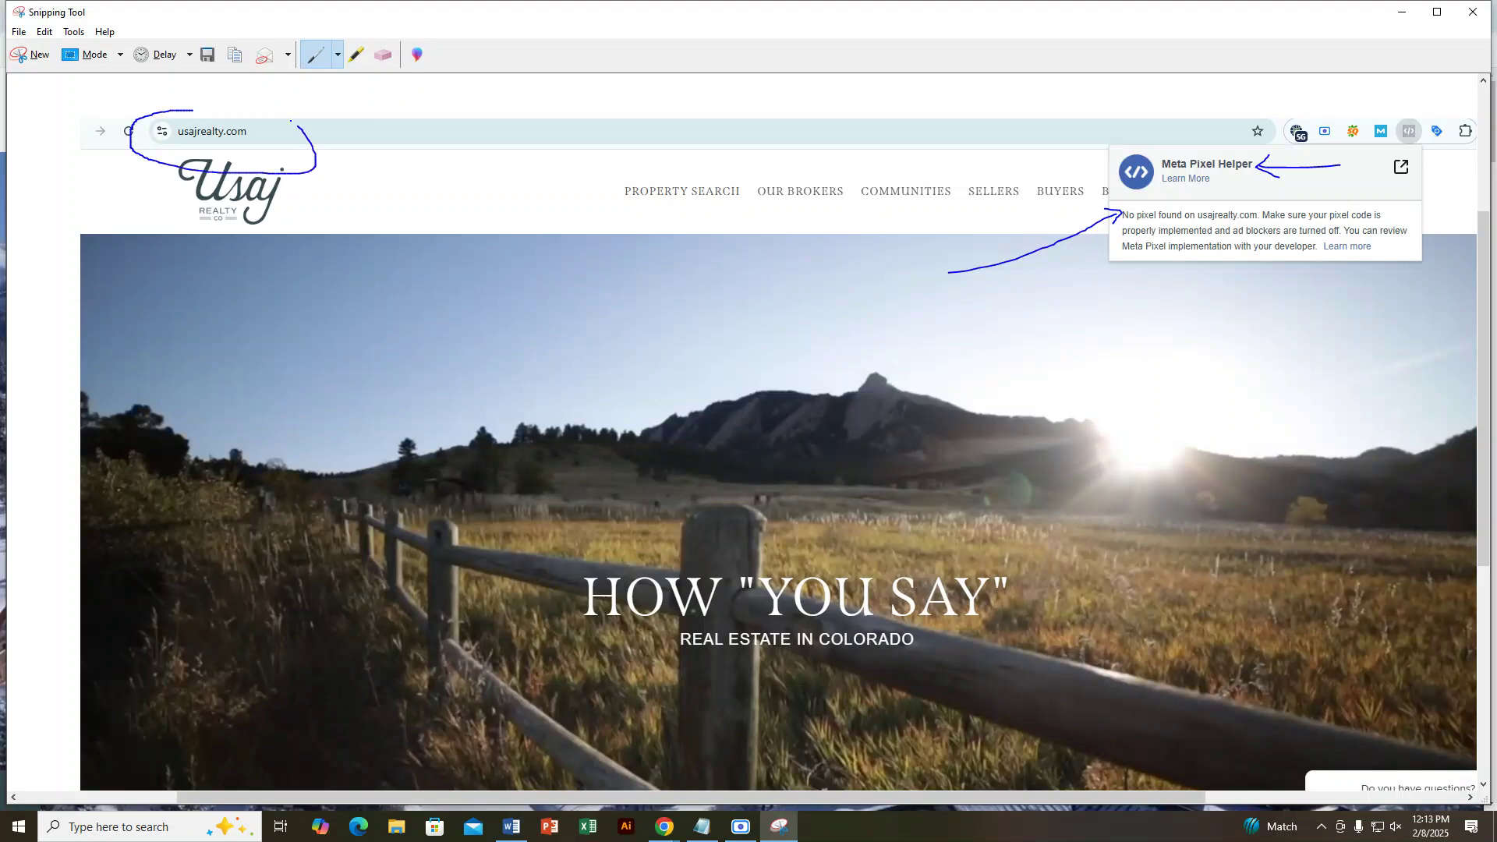
{"action": "left_click_drag", "start_coordinate": [189, 107], "coordinate": [181, 110]}
Step: Save the annotated screenshot to the sample folder on the Desktop and minimize the Snipping Tool
{"action": "left_click", "coordinate": [18, 31]}
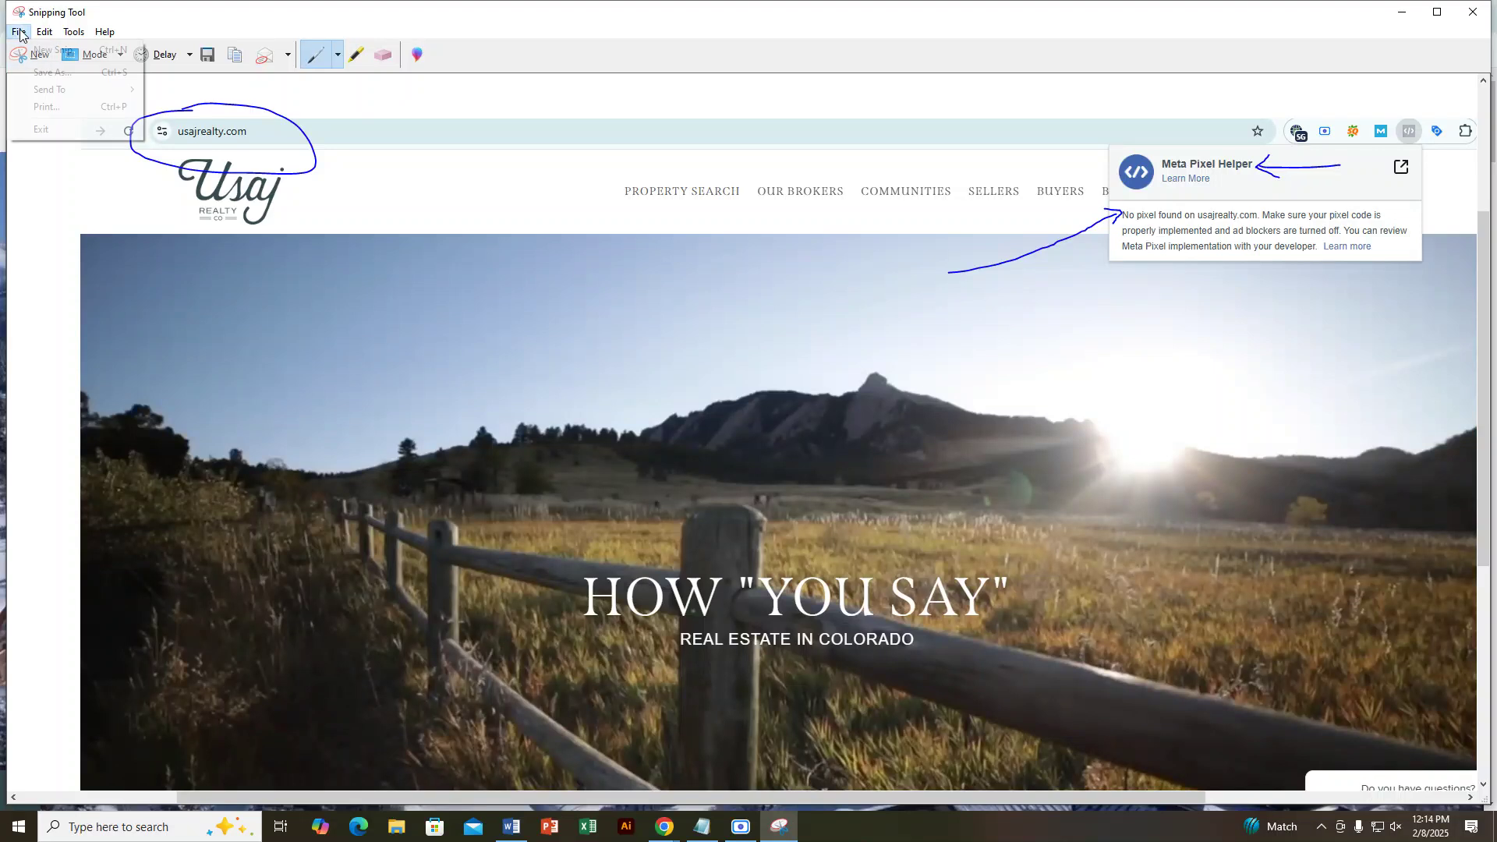
{"action": "left_click", "coordinate": [46, 74]}
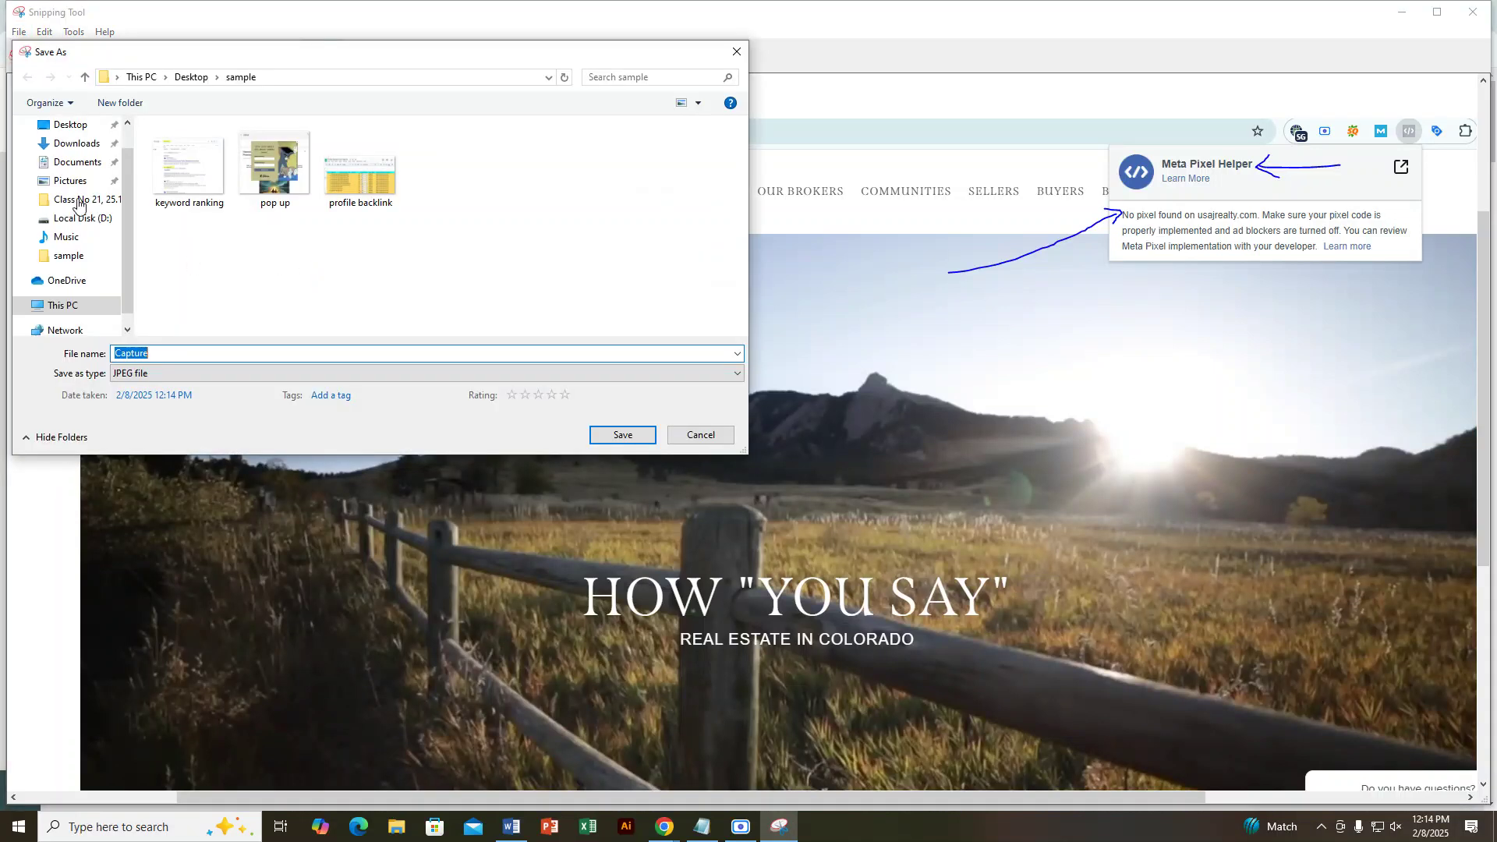
{"action": "left_click", "coordinate": [81, 128]}
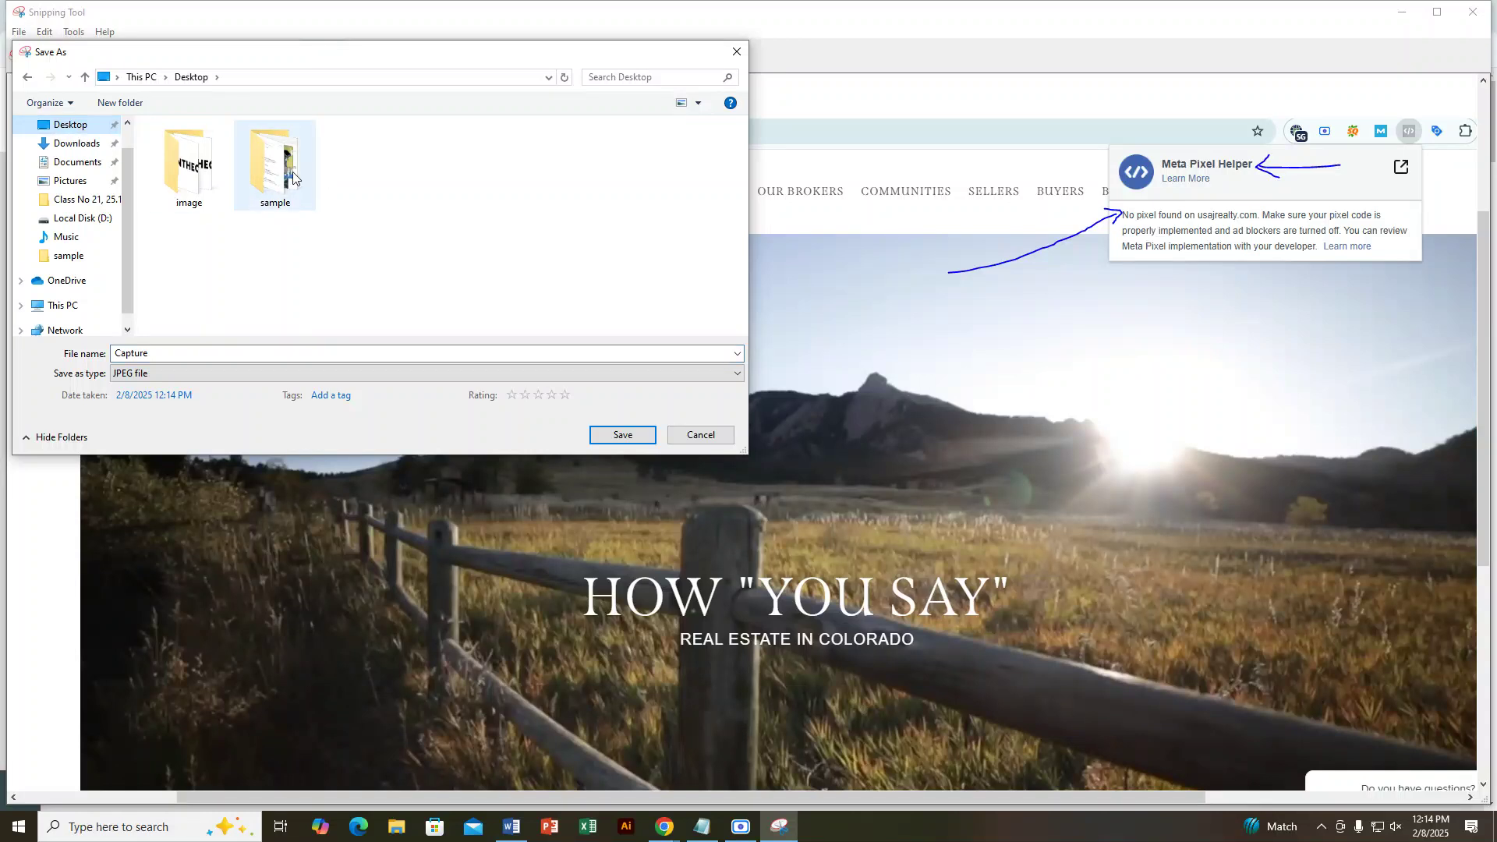
{"action": "double_click", "coordinate": [273, 168]}
{"action": "left_click", "coordinate": [684, 435]}
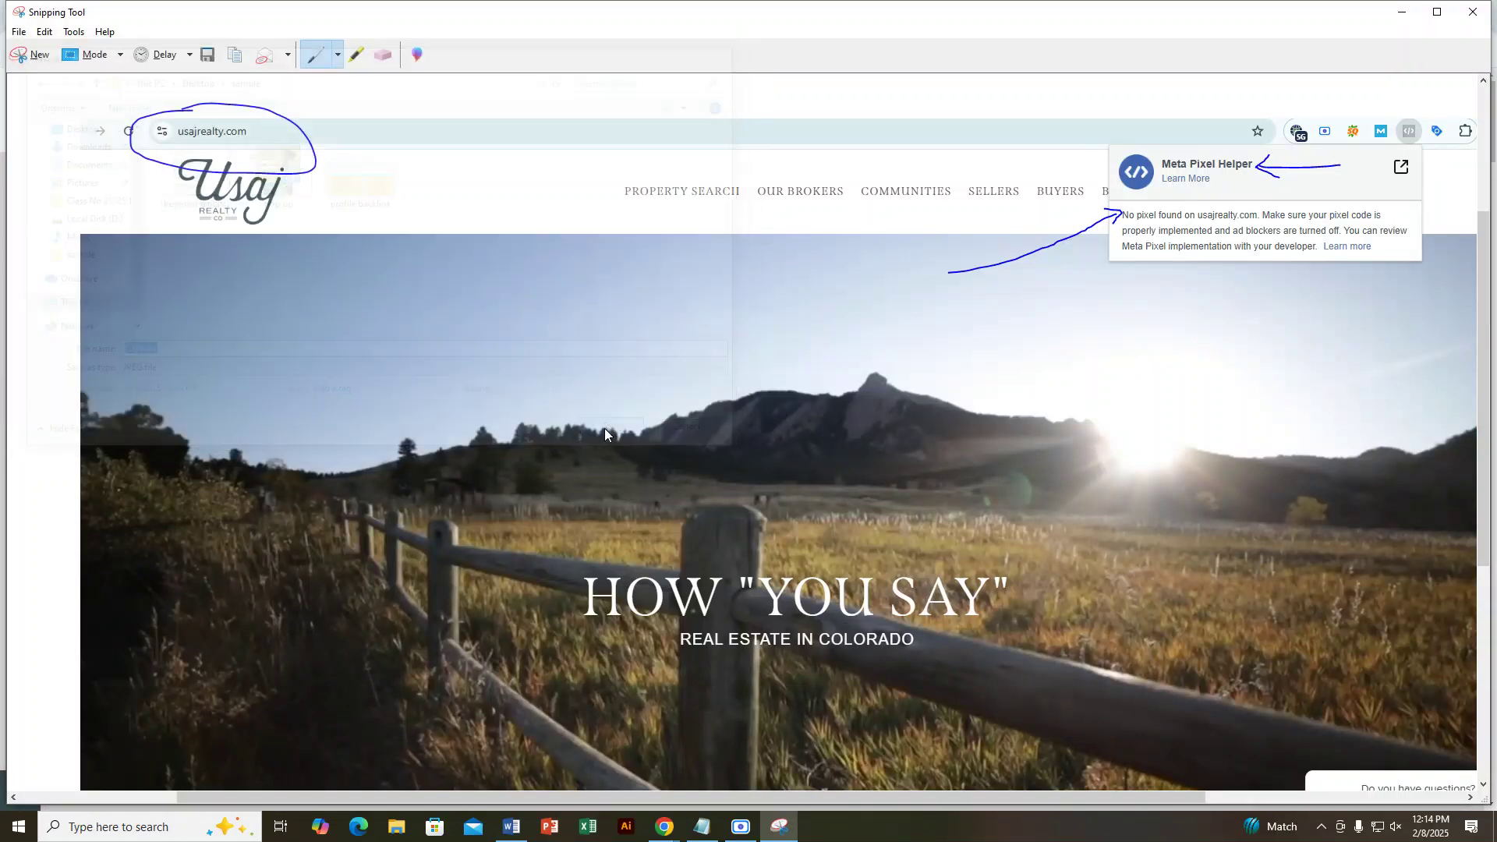
{"action": "left_click", "coordinate": [1401, 12]}
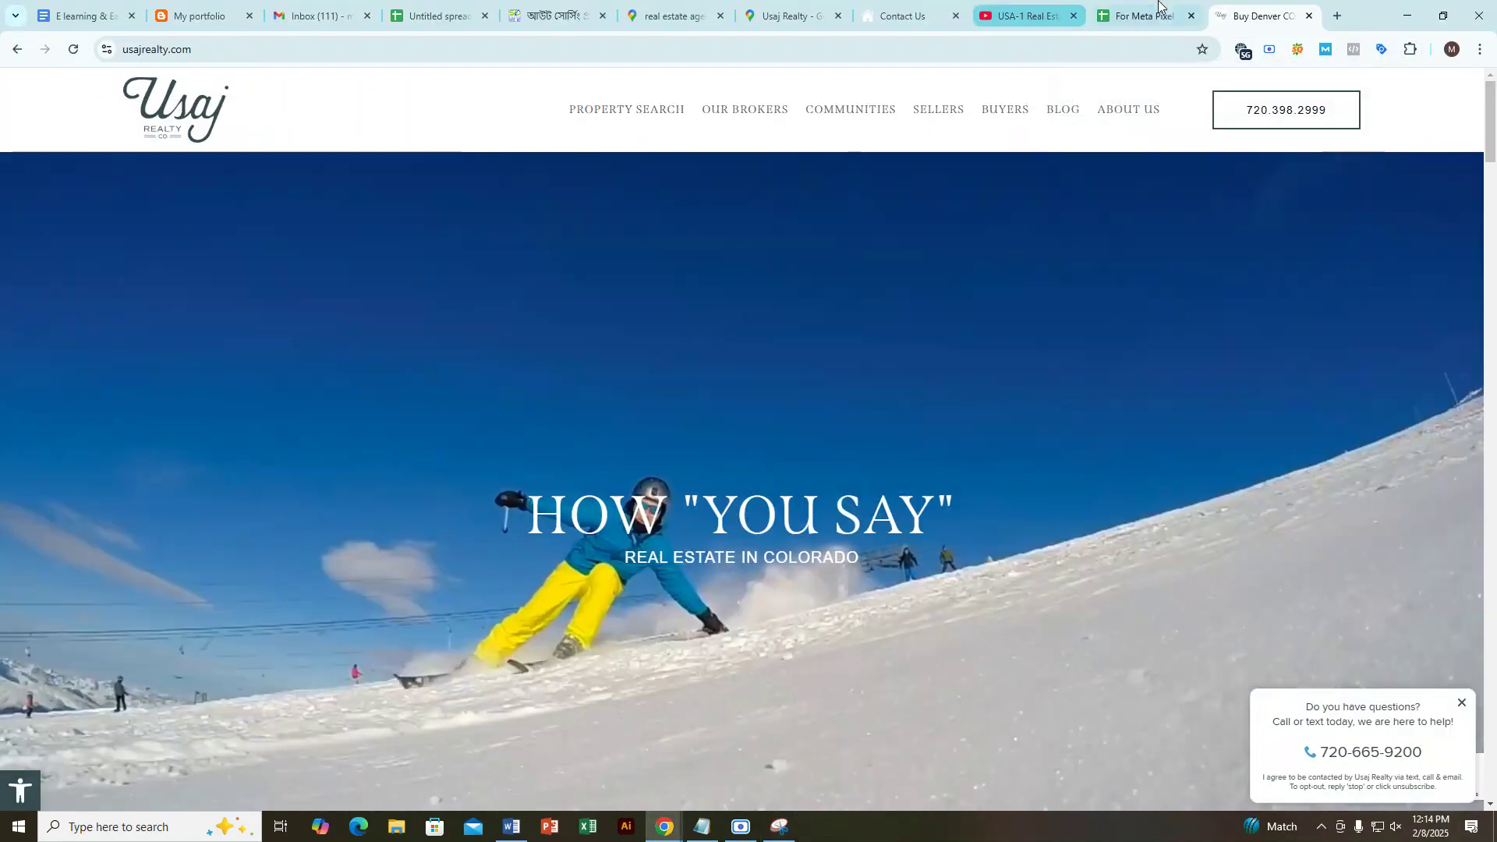
Step: Switch to the Gmail inbox after glancing at the For Meta Pixel Setup spreadsheet and the Usaj Realty website
{"action": "left_click", "coordinate": [1159, 4]}
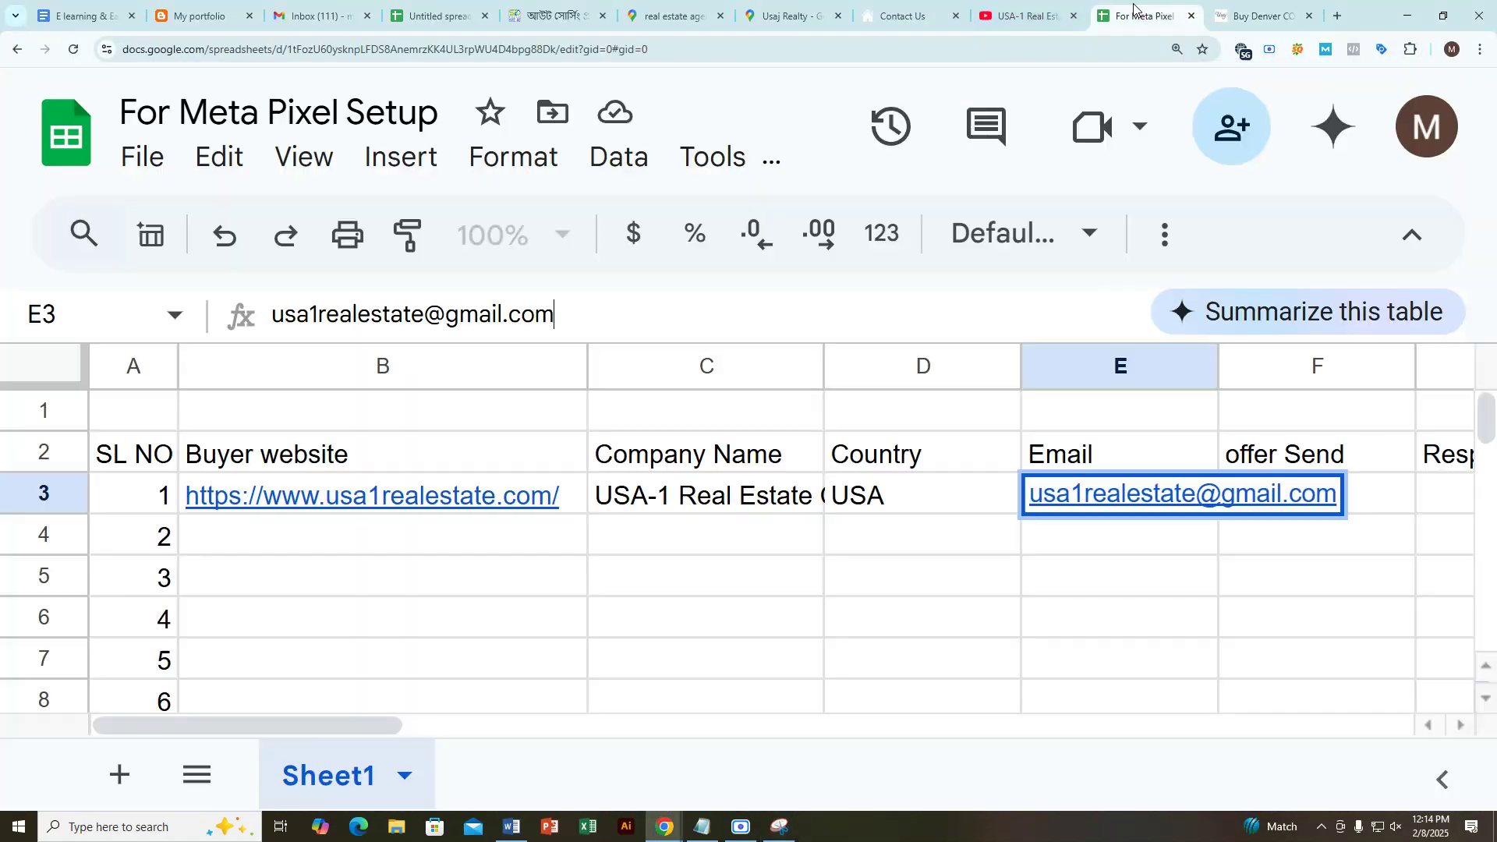
{"action": "left_click", "coordinate": [1239, 4]}
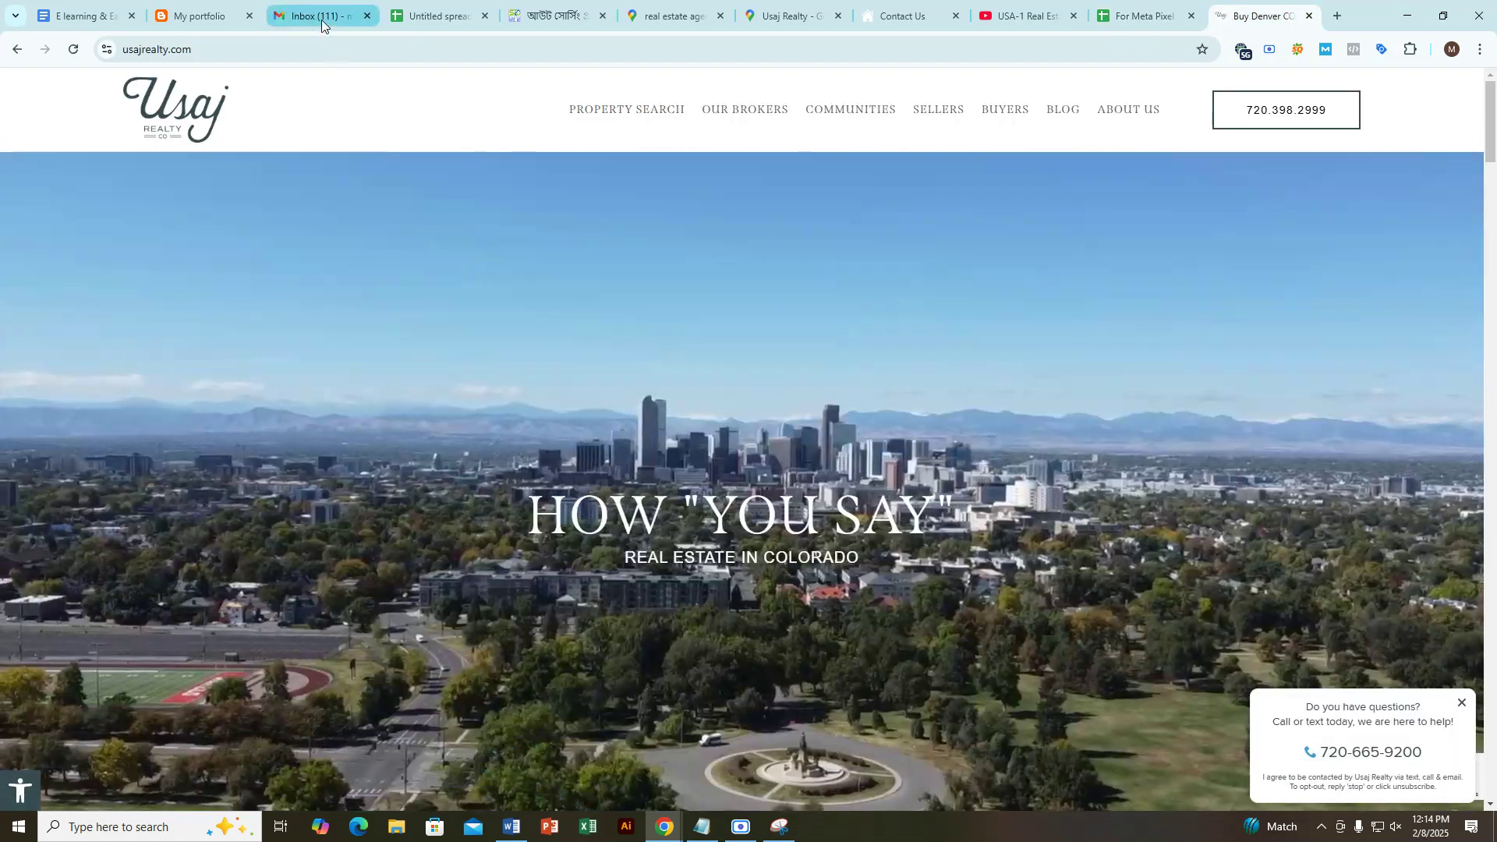
{"action": "left_click", "coordinate": [322, 21]}
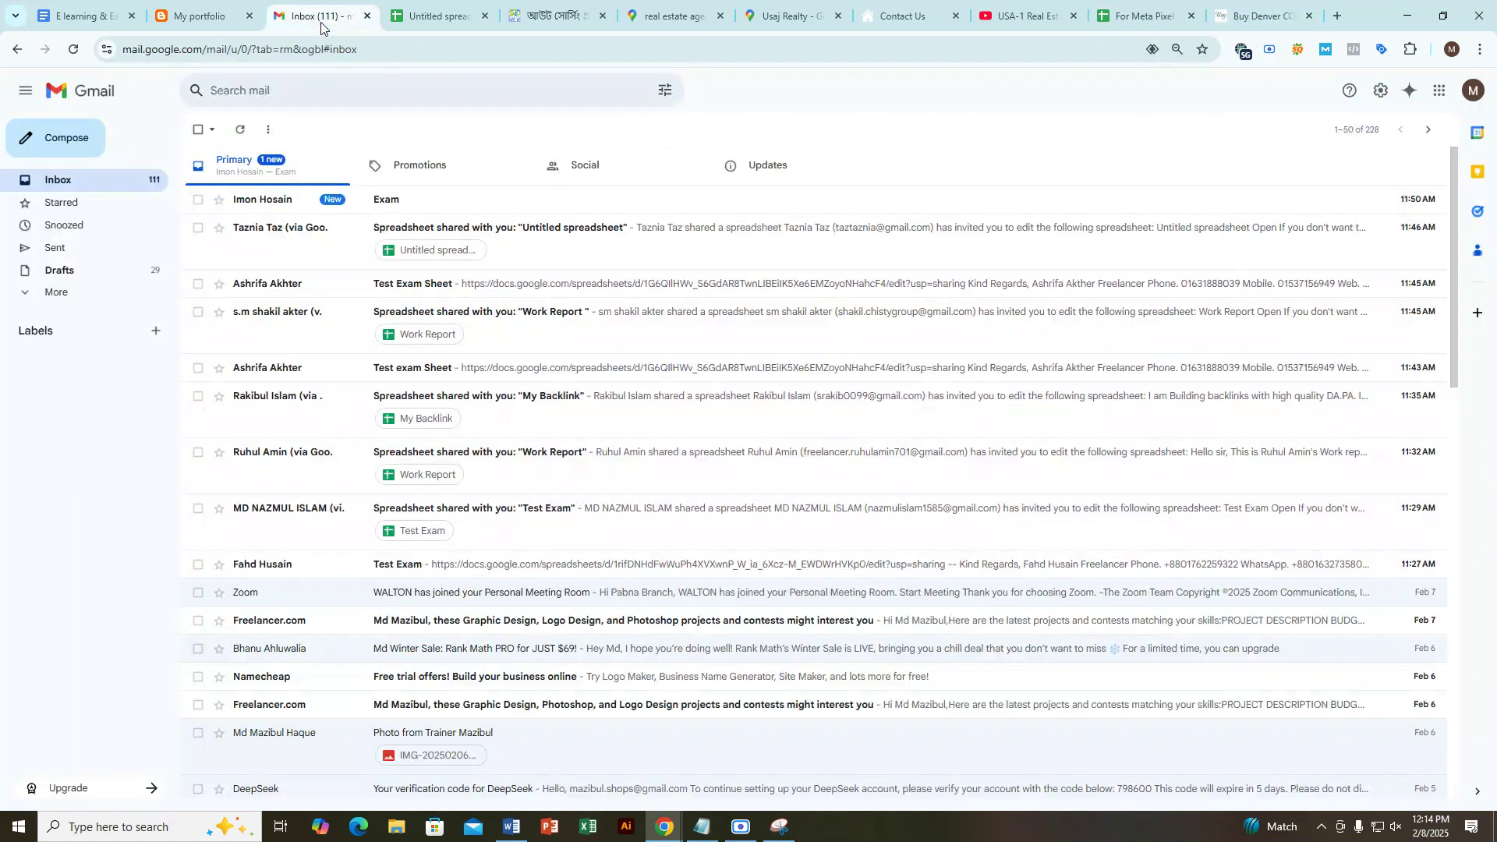
Step: Check the My portfolio blog and the Usaj Realty website with Meta Pixel Helper
{"action": "left_click", "coordinate": [198, 14]}
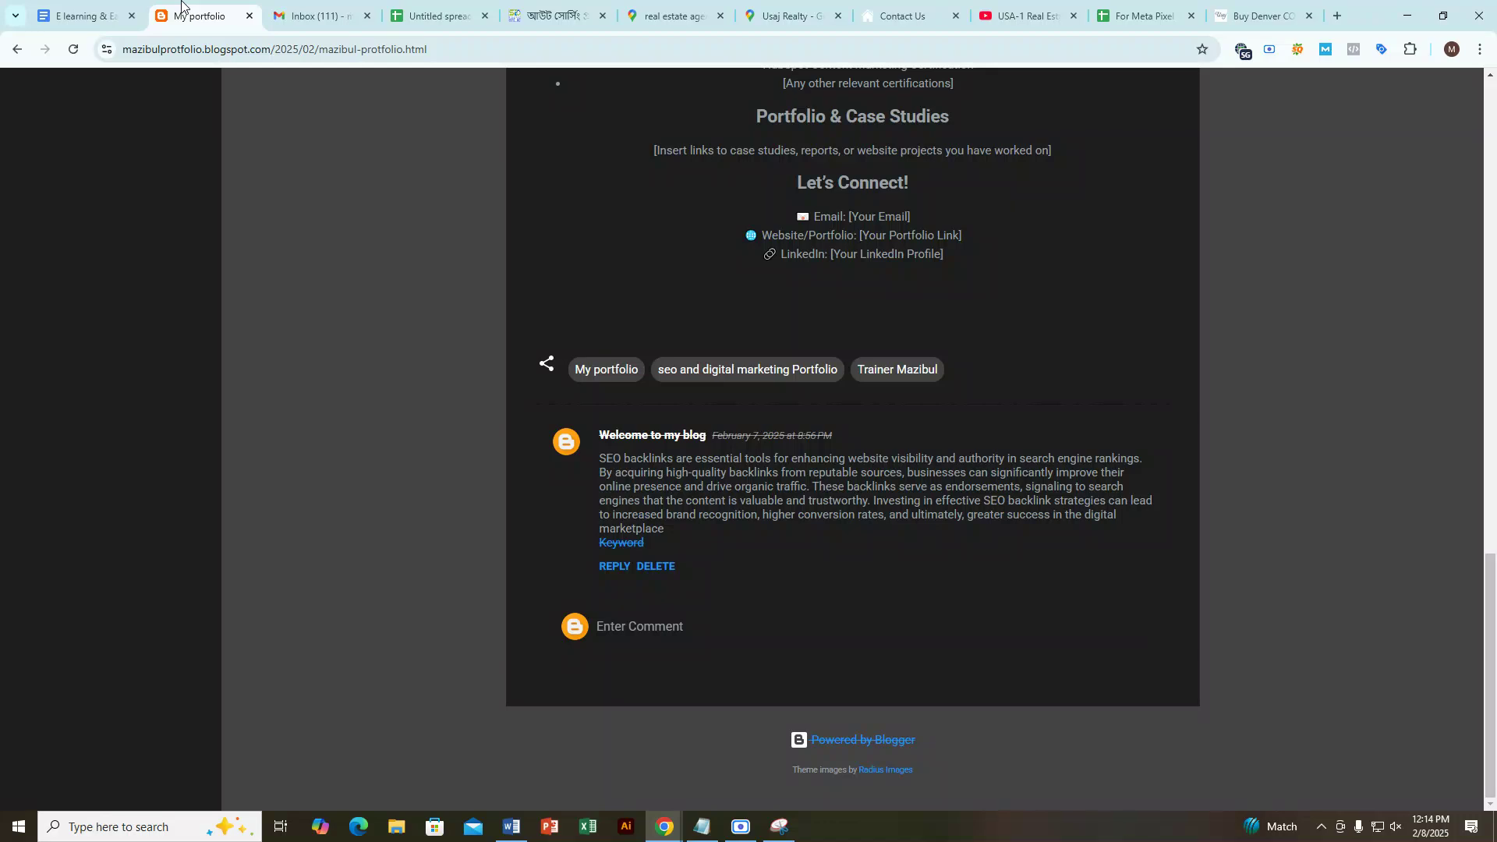
{"action": "left_click", "coordinate": [1350, 53]}
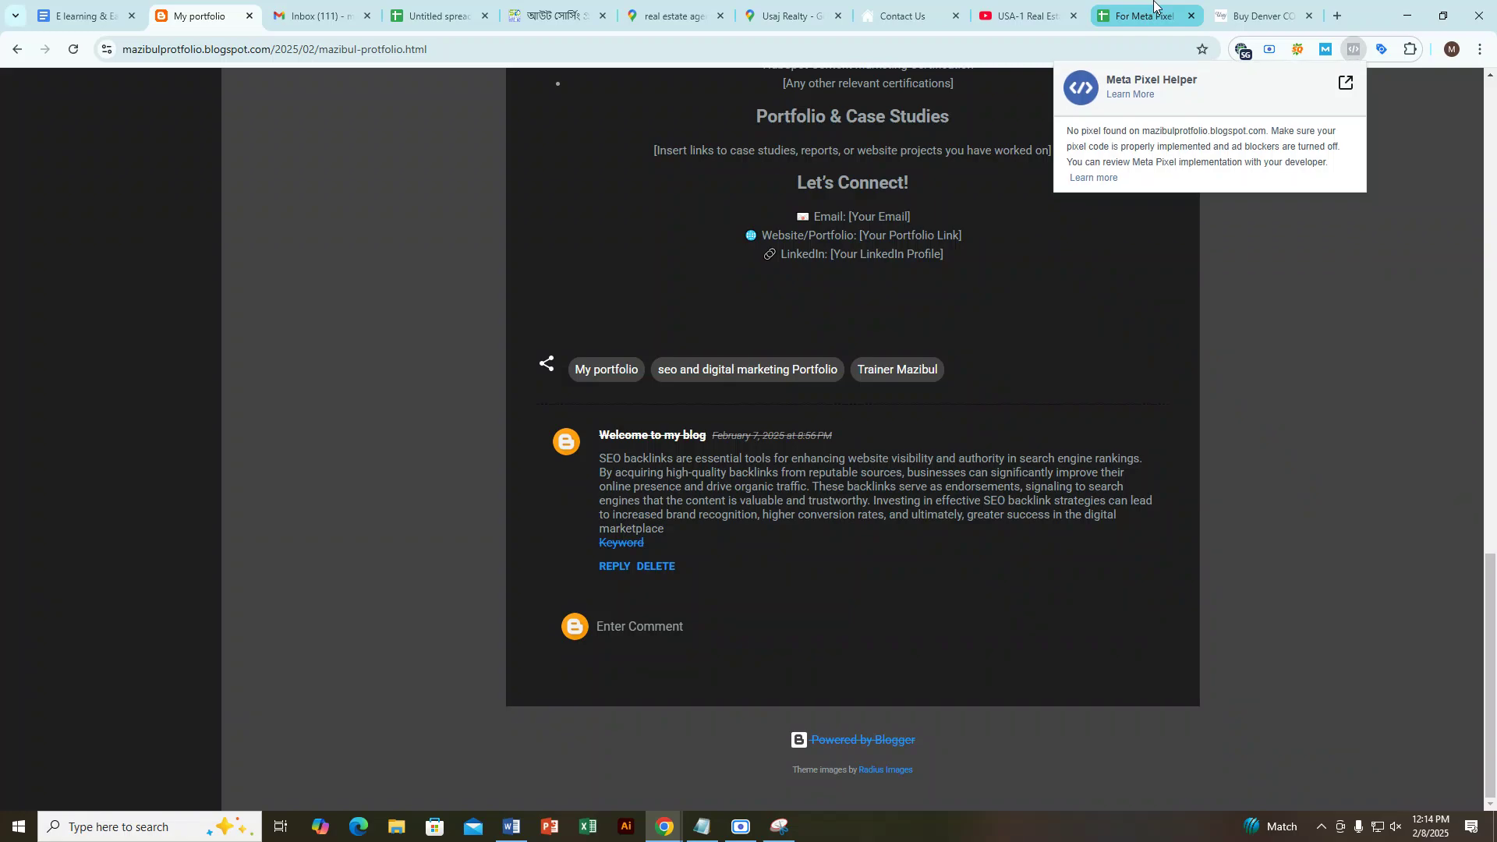
{"action": "left_click", "coordinate": [1154, 6]}
{"action": "left_click", "coordinate": [1265, 7]}
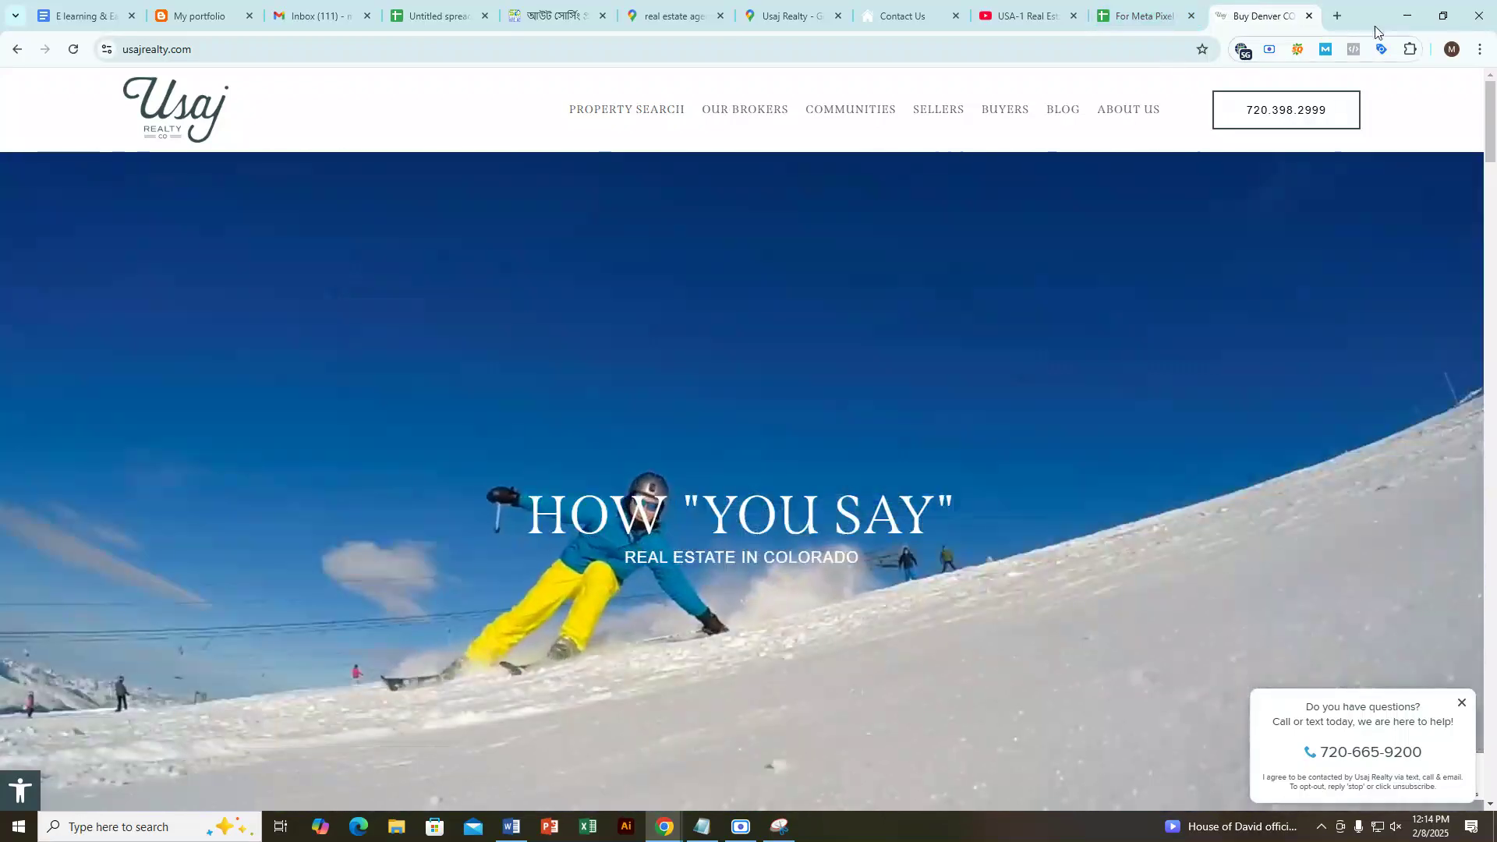
{"action": "left_click", "coordinate": [1353, 50]}
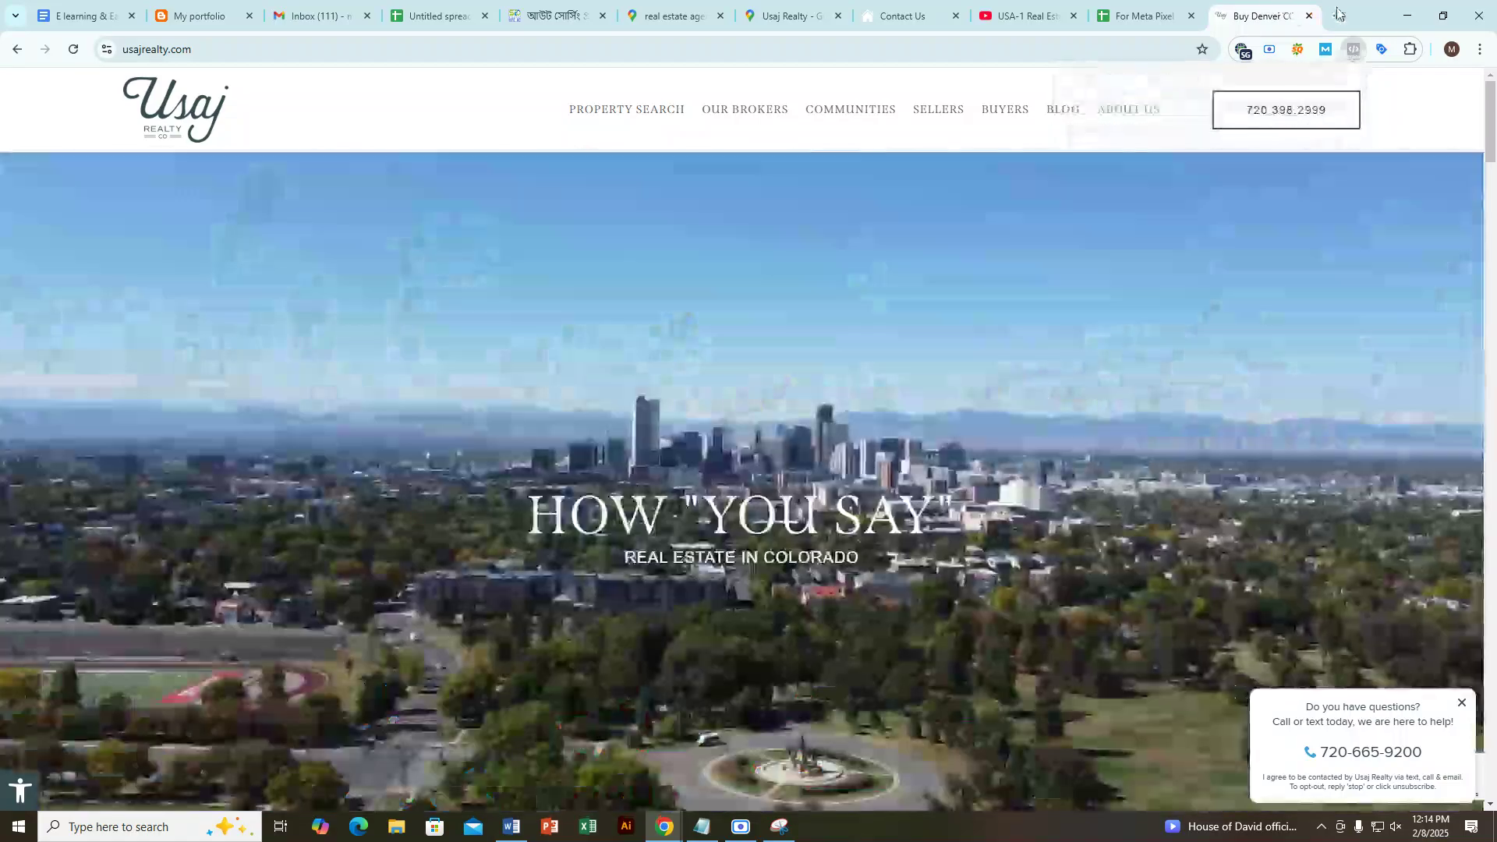
Step: Search Google in a new tab for "why important facebook pixel"
{"action": "left_click", "coordinate": [1338, 14]}
{"action": "left_click", "coordinate": [563, 45]}
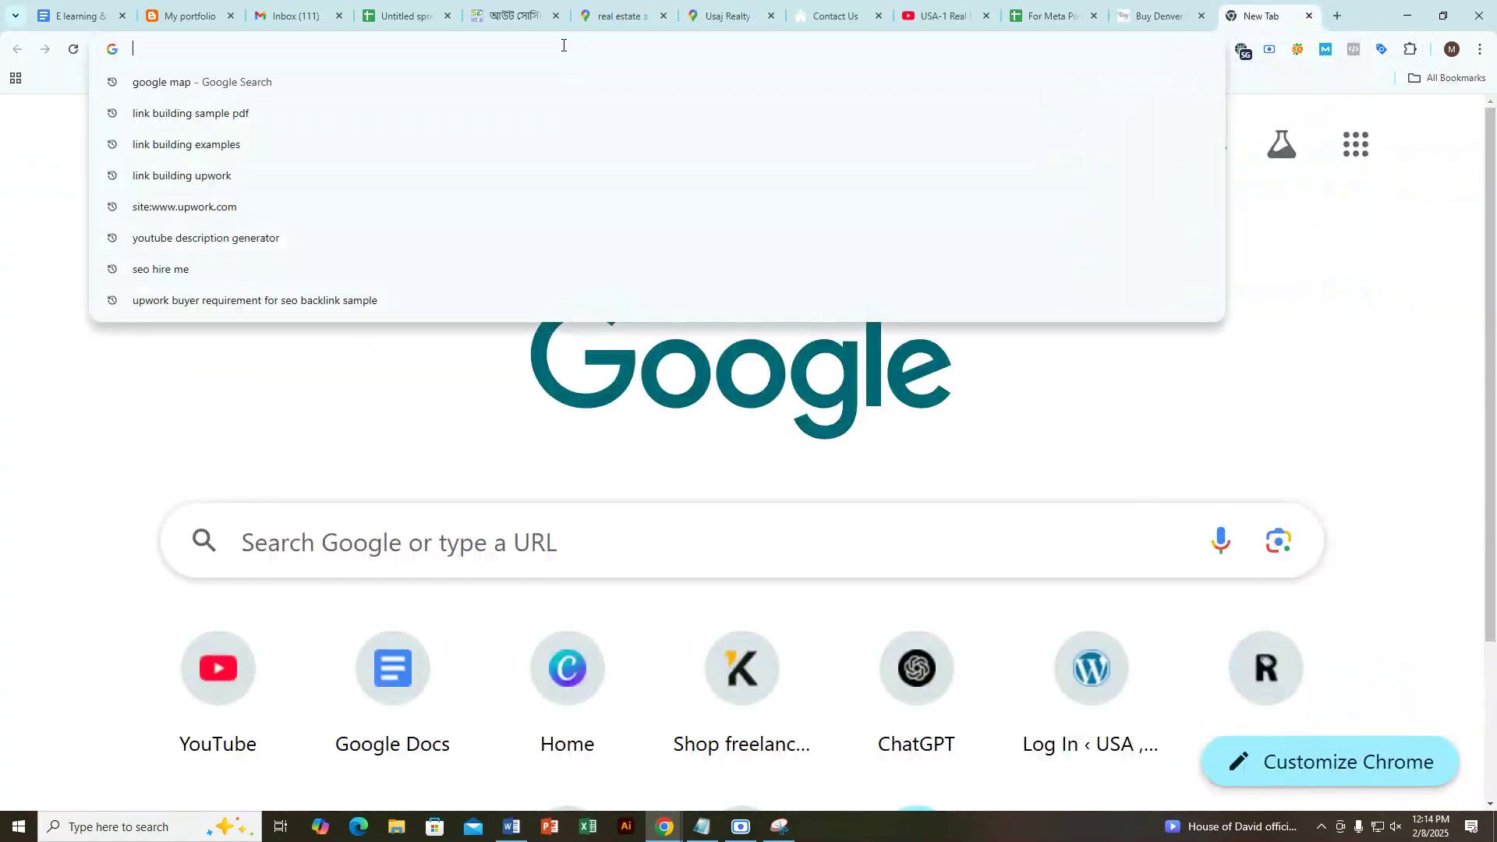
{"action": "type", "text": "why"}
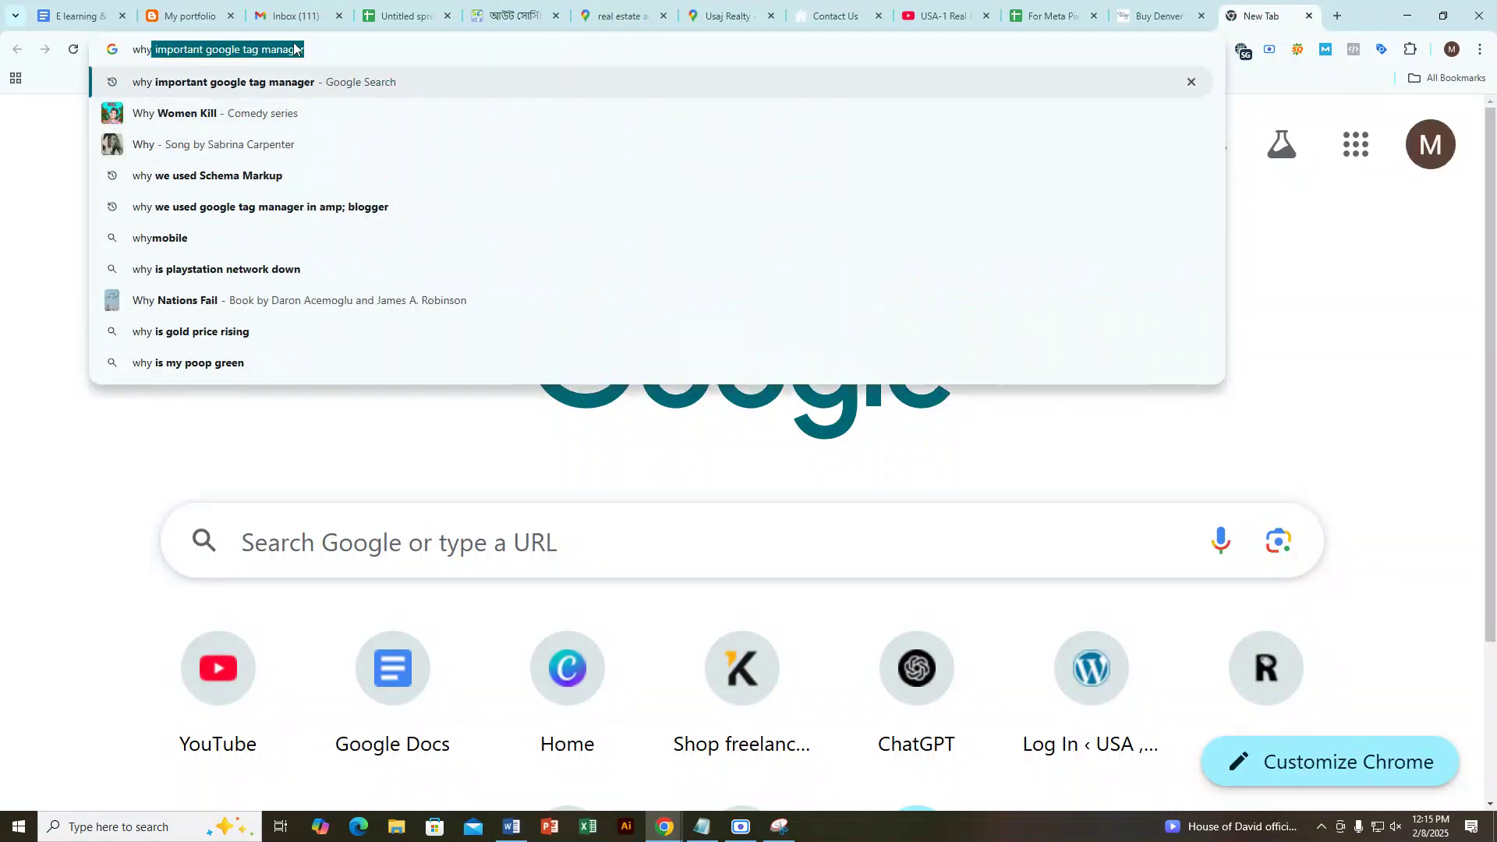
{"action": "left_click", "coordinate": [241, 49]}
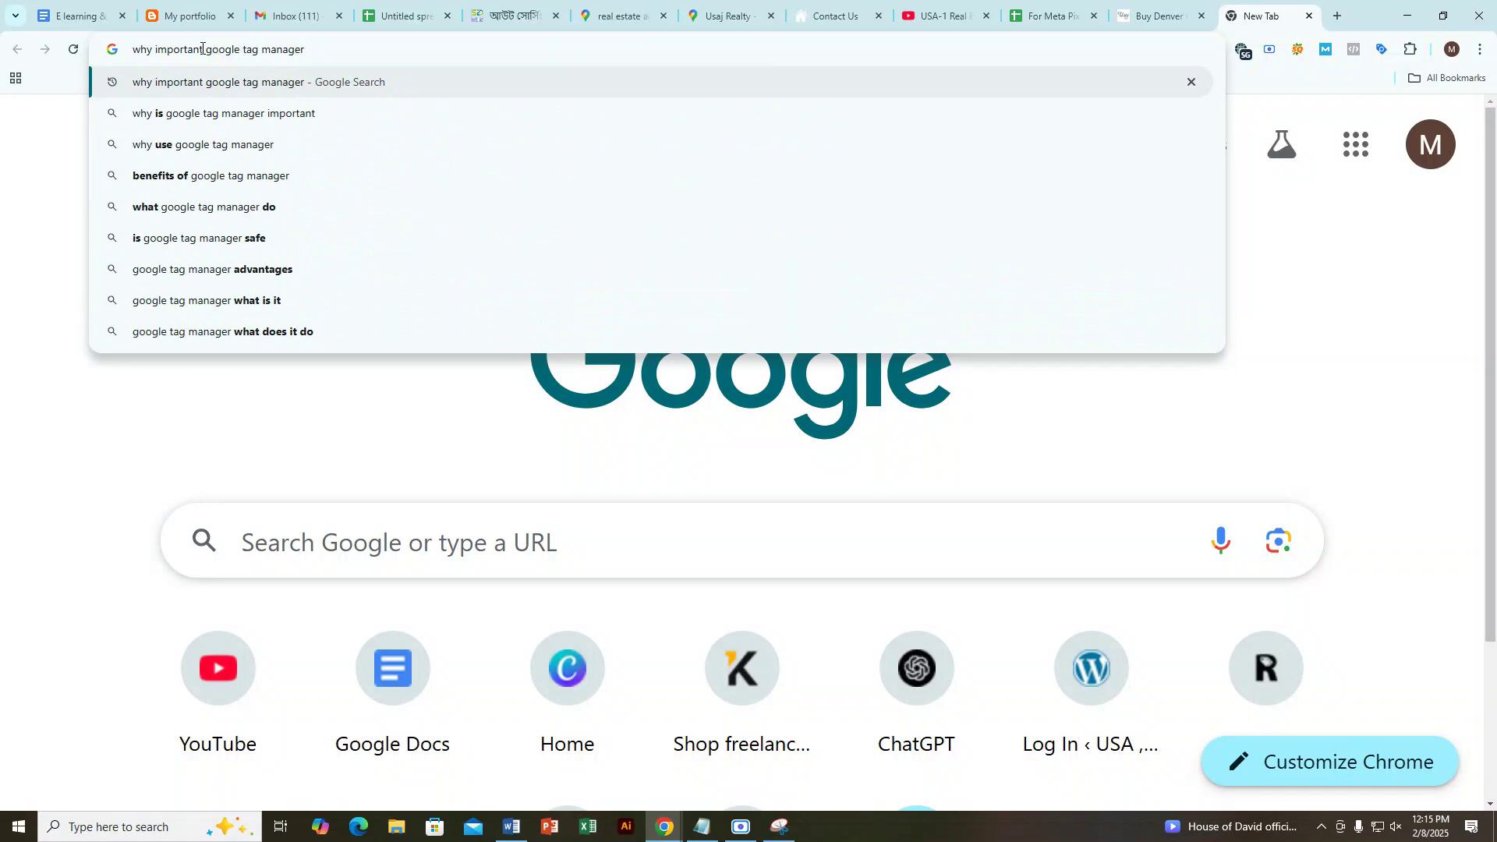
{"action": "left_click_drag", "start_coordinate": [206, 48], "coordinate": [466, 43]}
{"action": "type", "text": "facebook"}
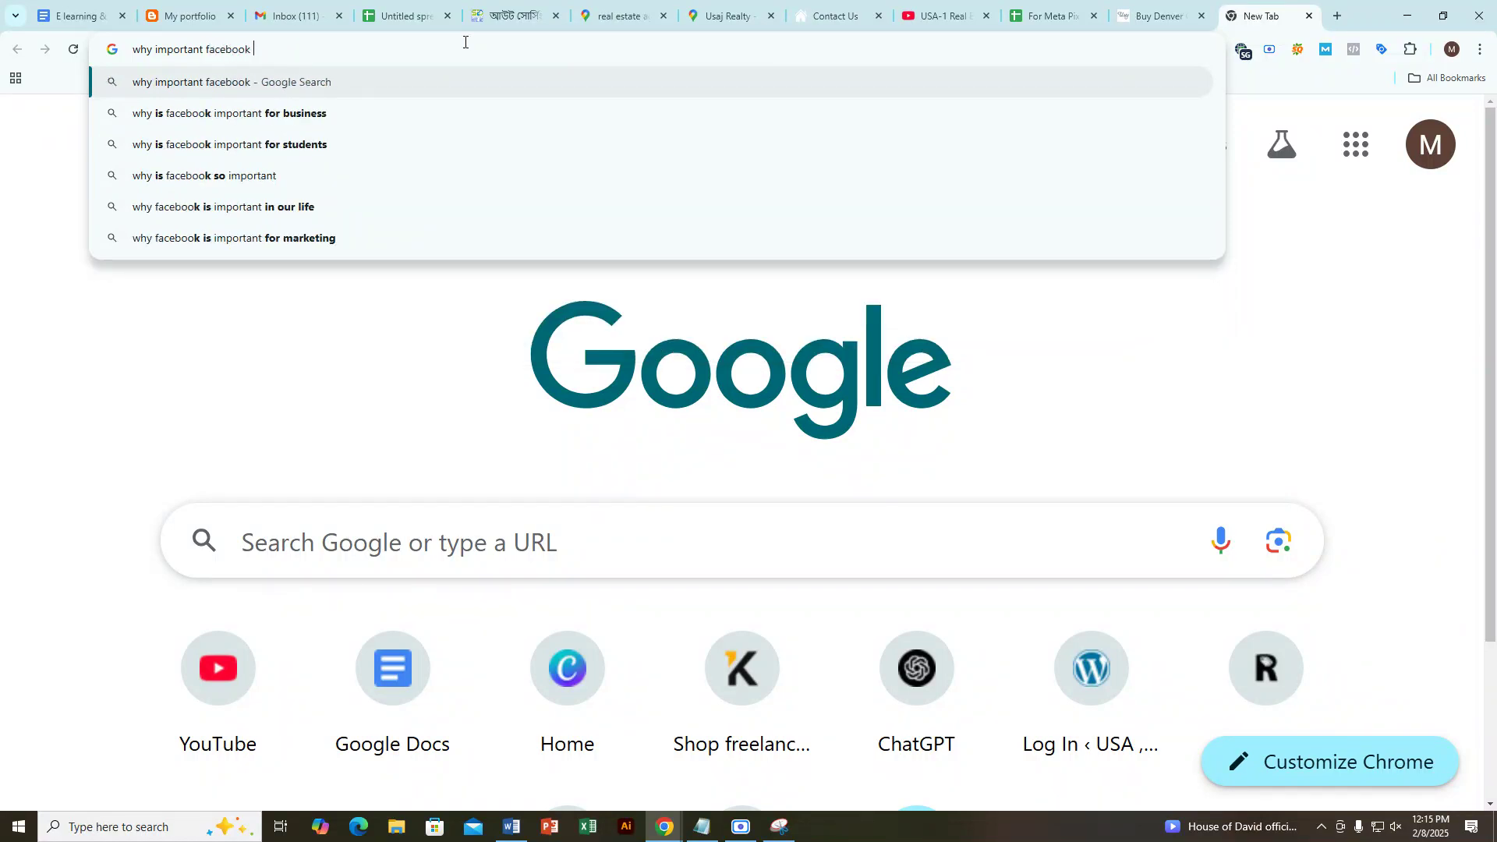
{"action": "type", "text": " pex"}
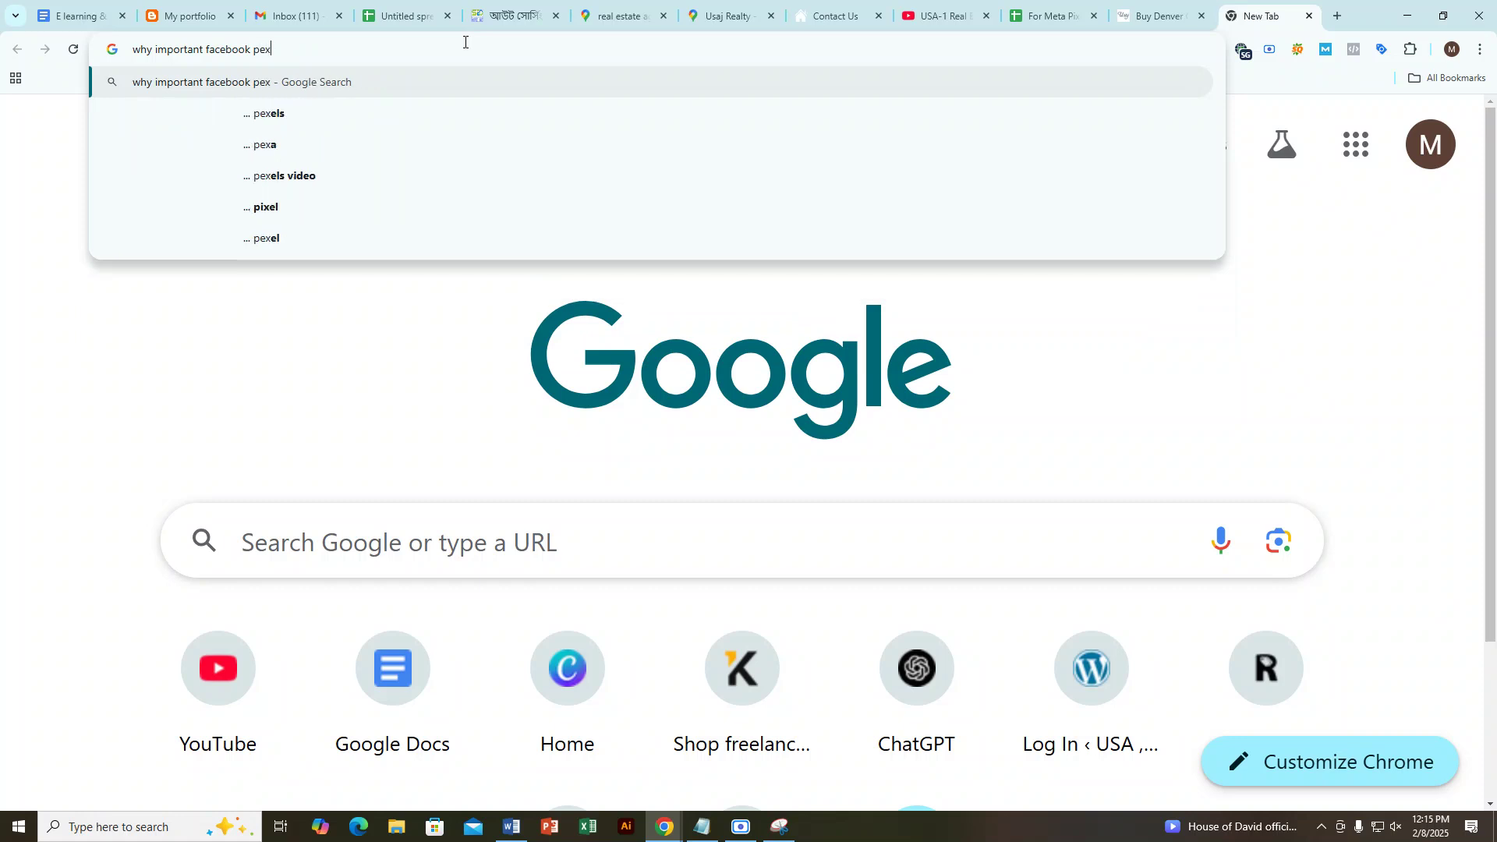
{"action": "key", "text": "BackSpace"}
{"action": "key", "text": "BackSpace"}
{"action": "type", "text": "ix"}
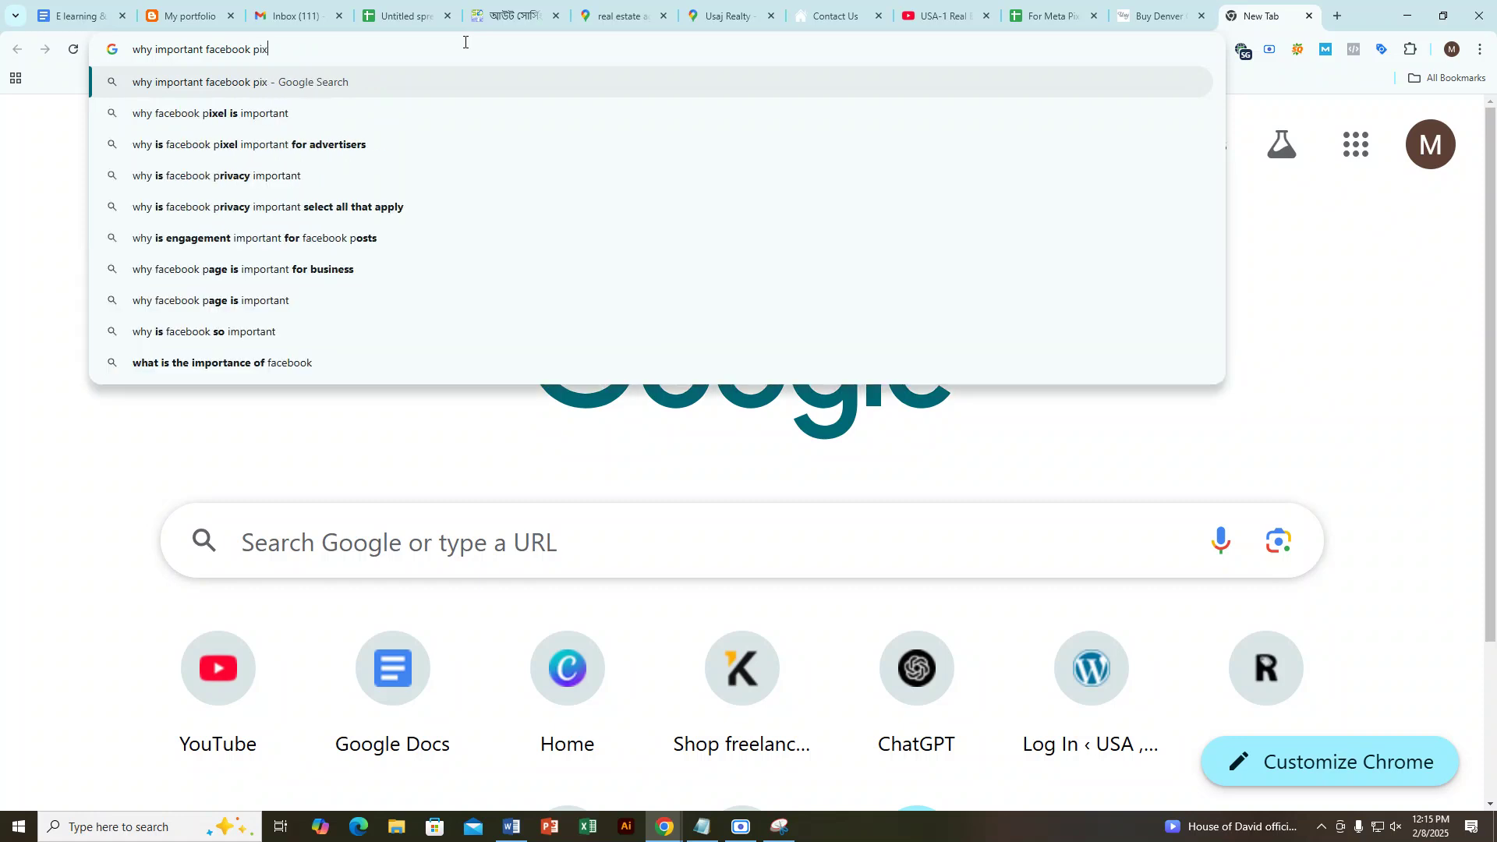
{"action": "type", "text": "le"}
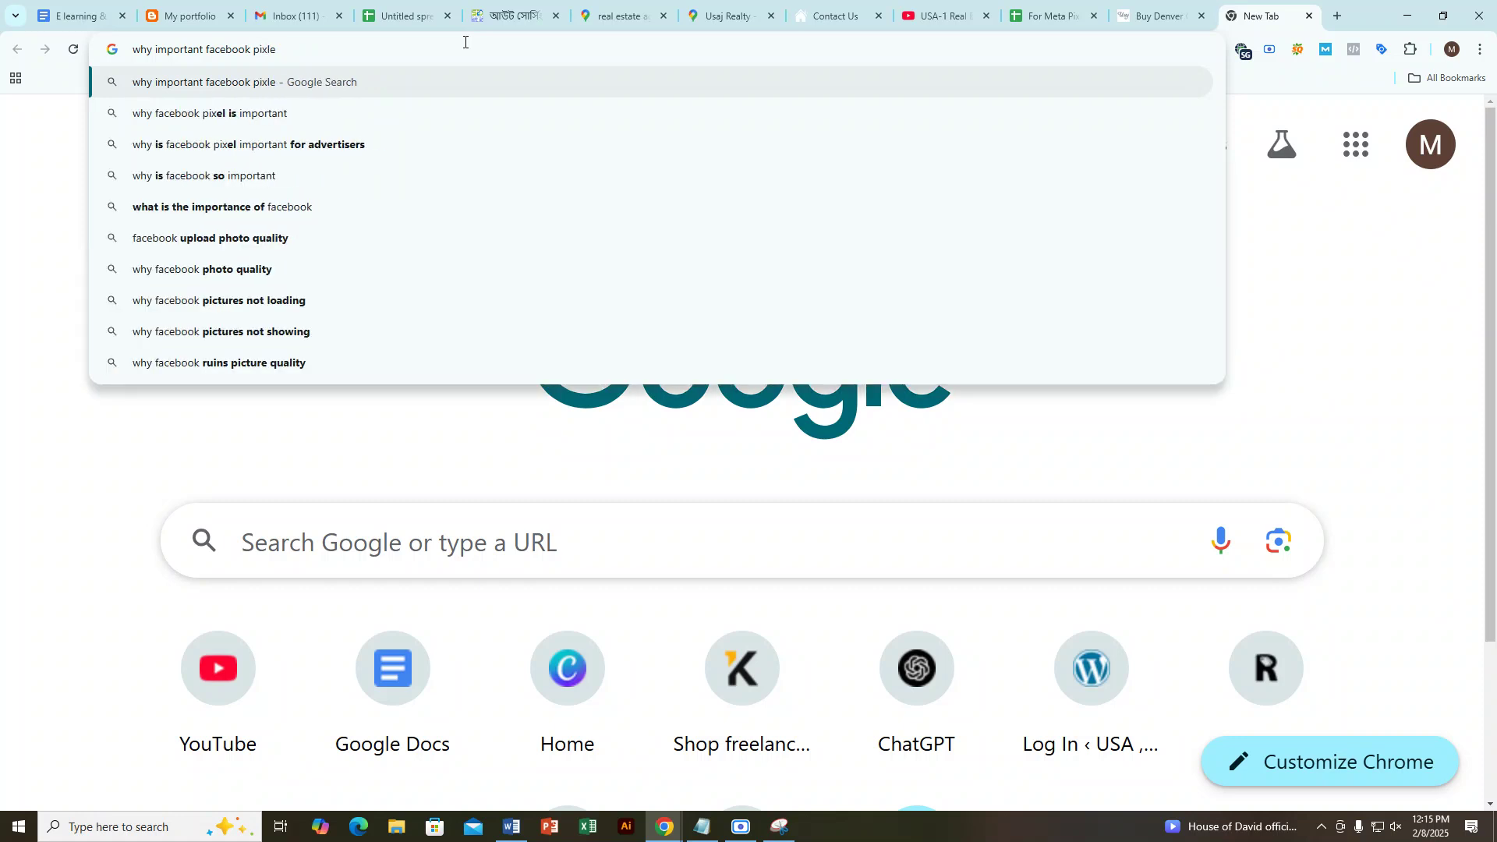
{"action": "key", "text": "Return"}
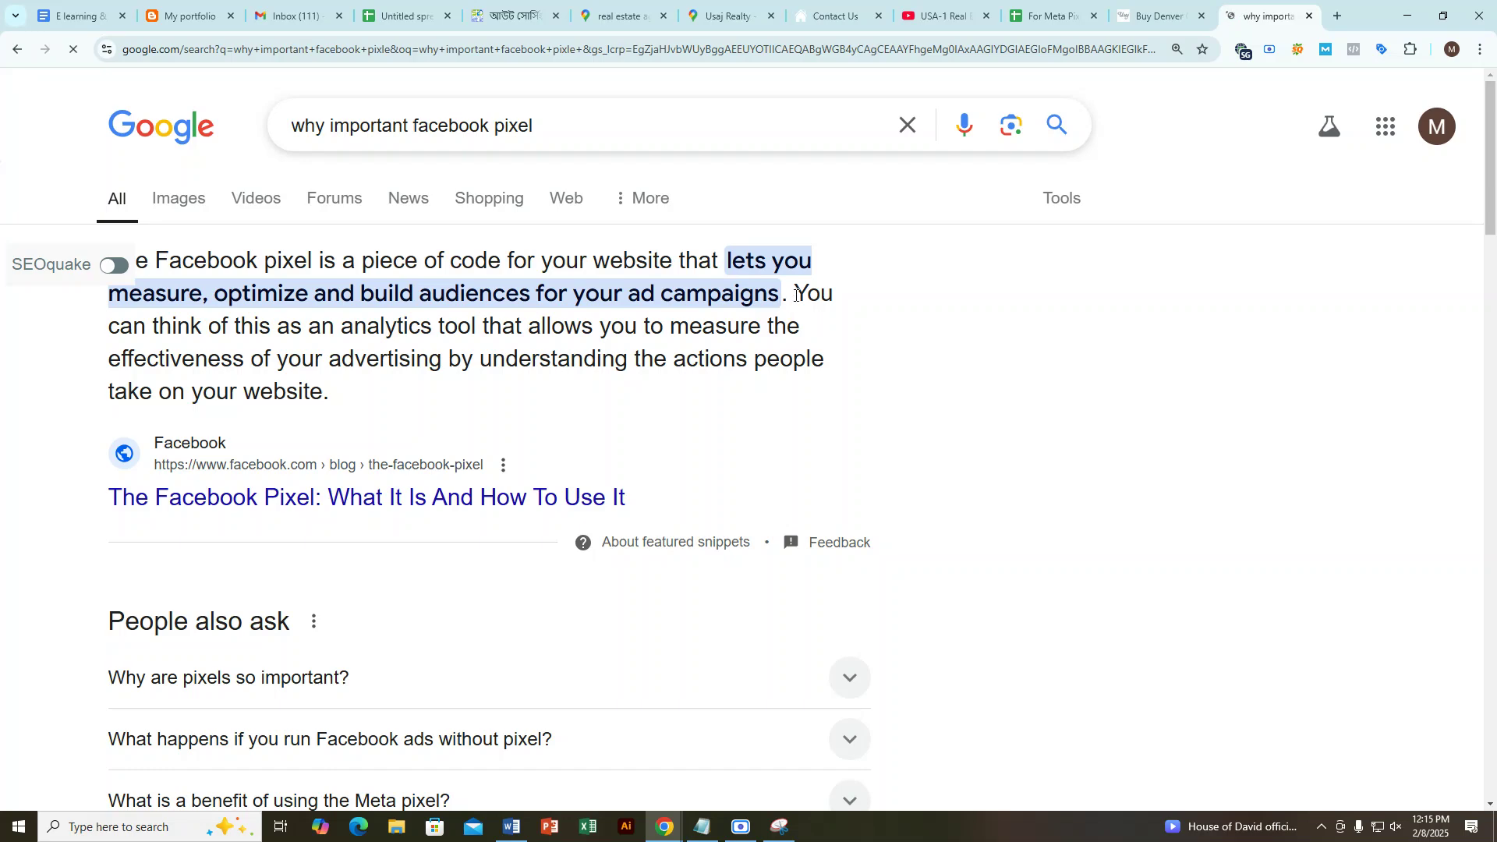
Step: Read the featured snippet on the Facebook pixel's purpose and expand the related question "Why are pixels so important?"
{"action": "left_click_drag", "start_coordinate": [792, 294], "coordinate": [727, 261]}
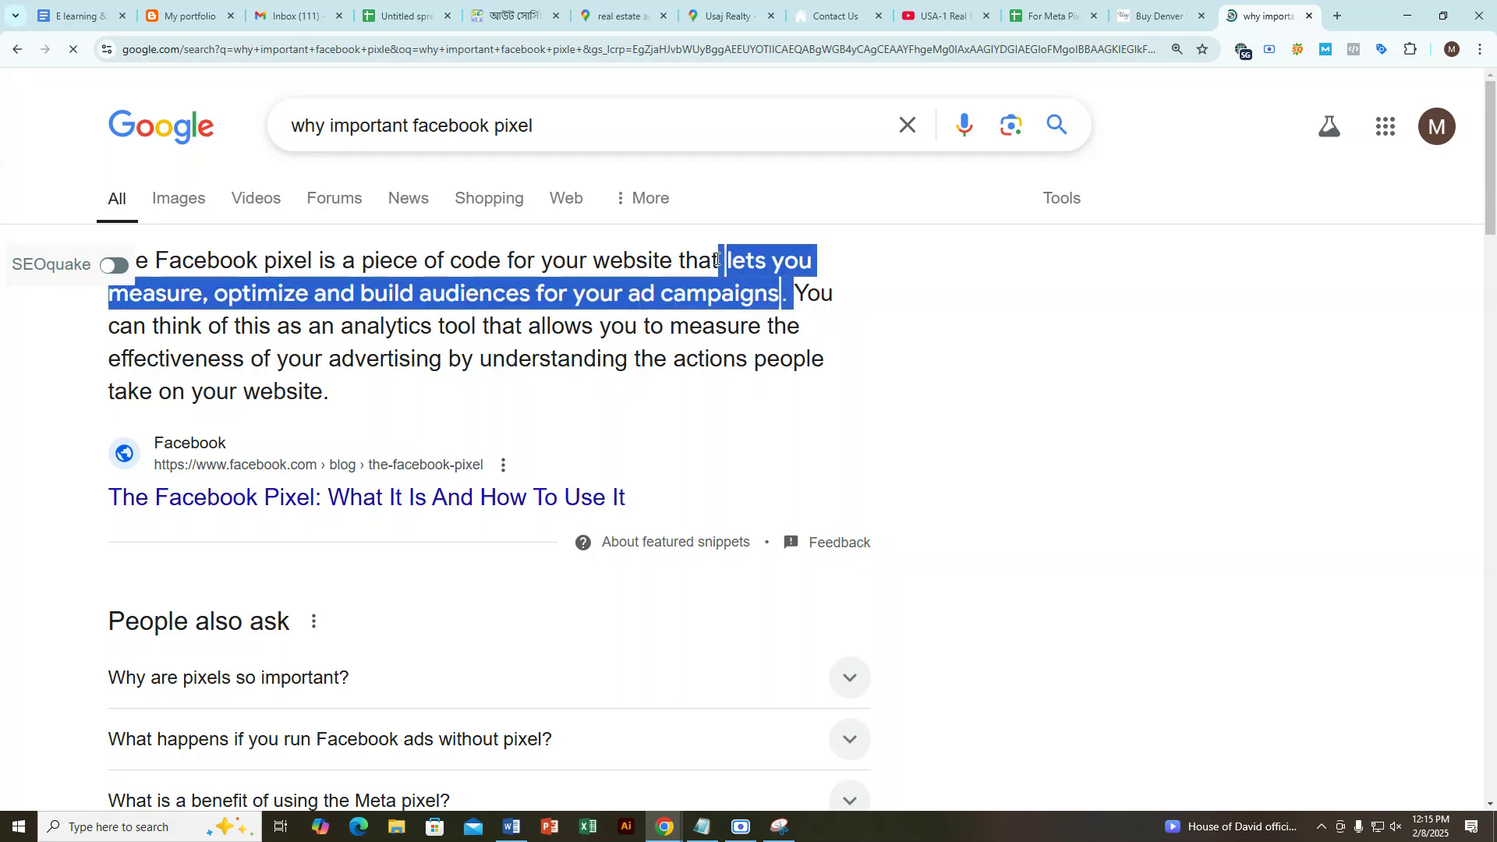
{"action": "left_click", "coordinate": [478, 346]}
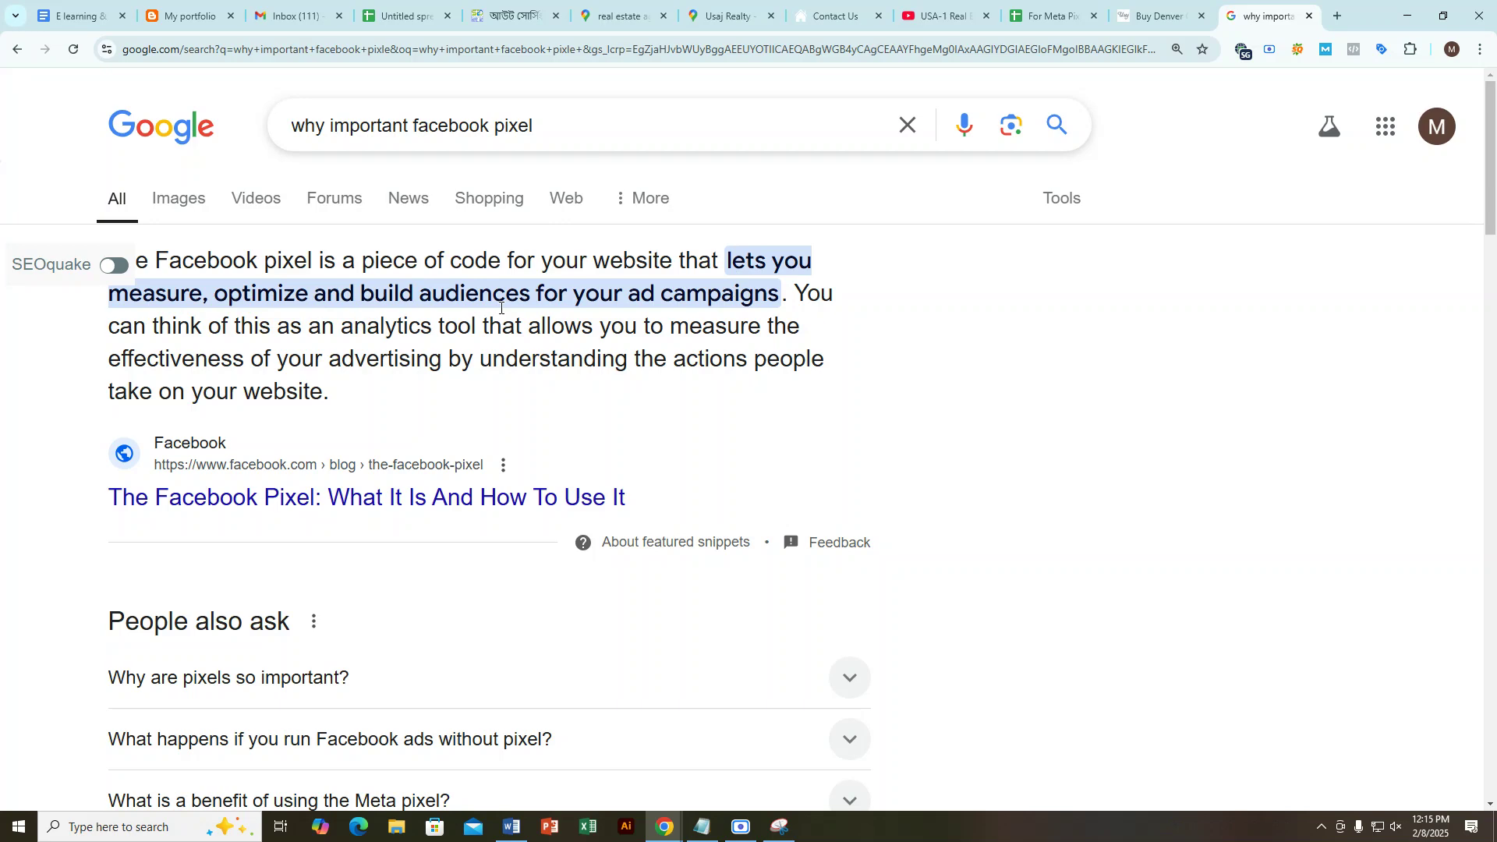
{"action": "scroll", "coordinate": [523, 385], "scroll_direction": "down", "scroll_amount": 3}
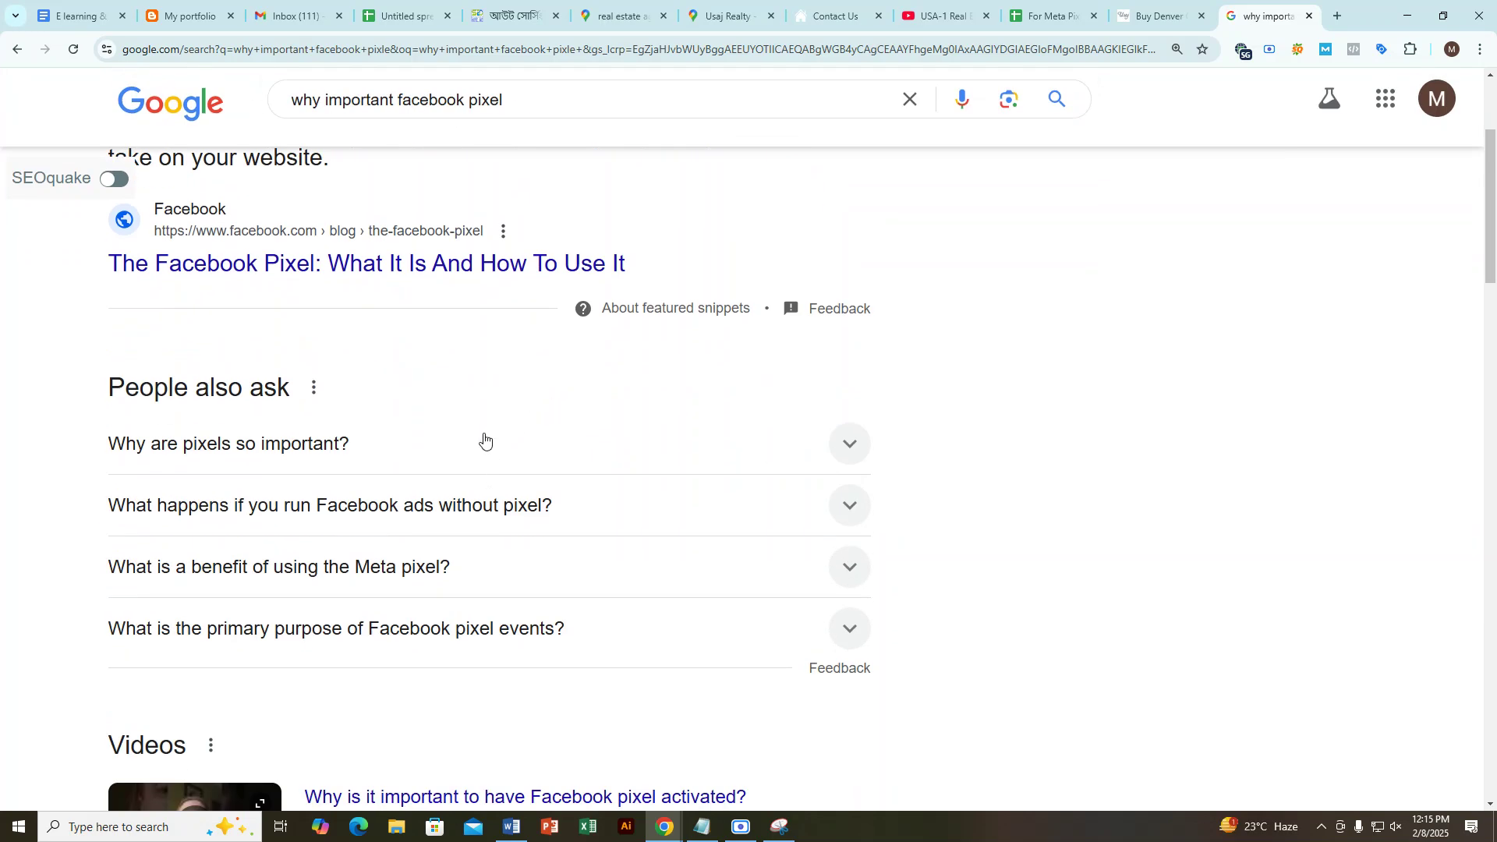
{"action": "left_click", "coordinate": [484, 441]}
{"action": "scroll", "coordinate": [491, 441], "scroll_direction": "down", "scroll_amount": 1}
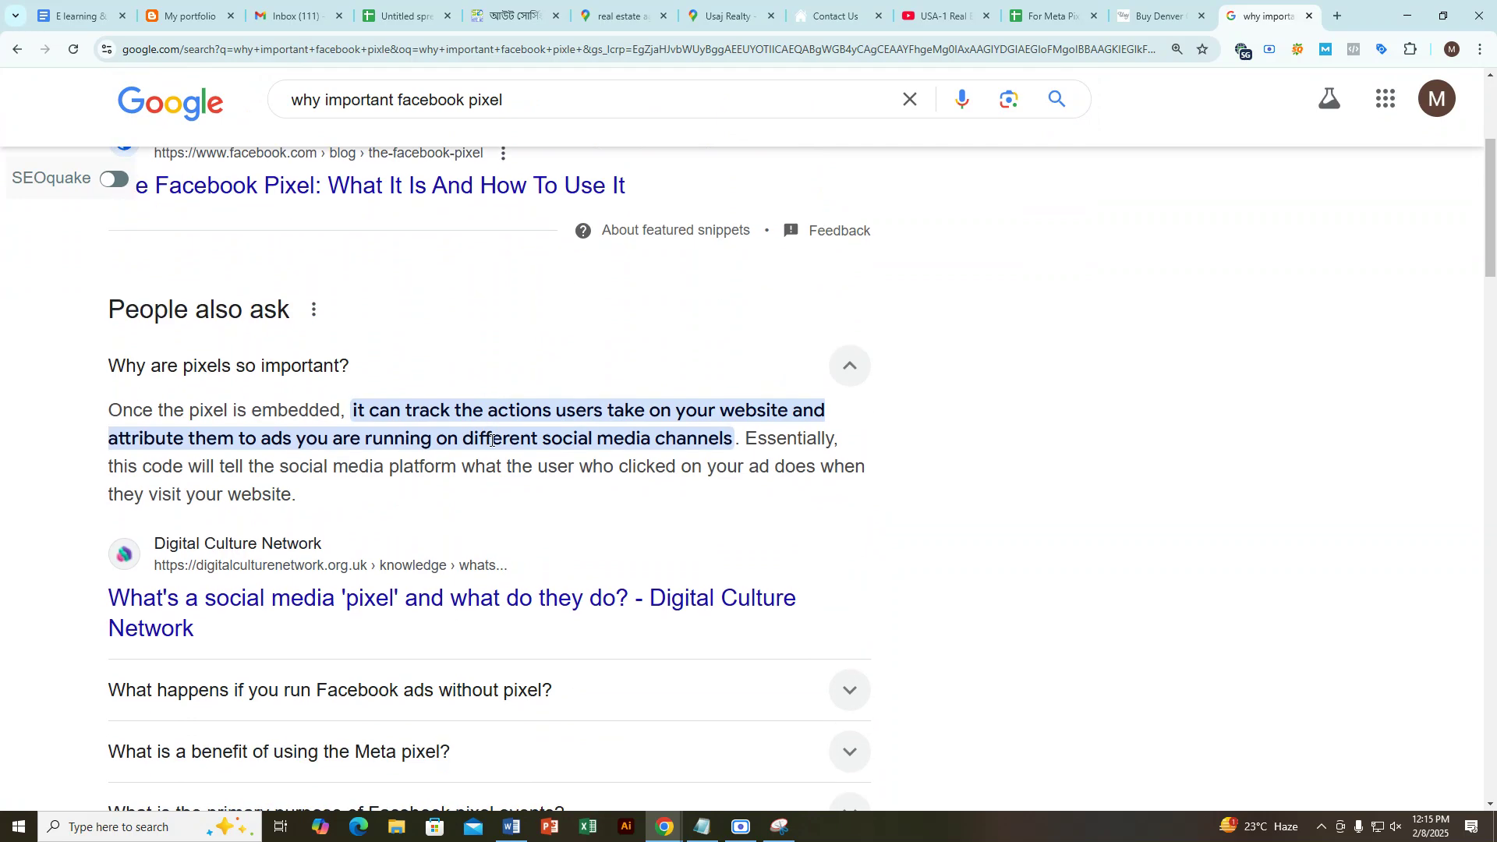
{"action": "scroll", "coordinate": [492, 441], "scroll_direction": "down", "scroll_amount": 2}
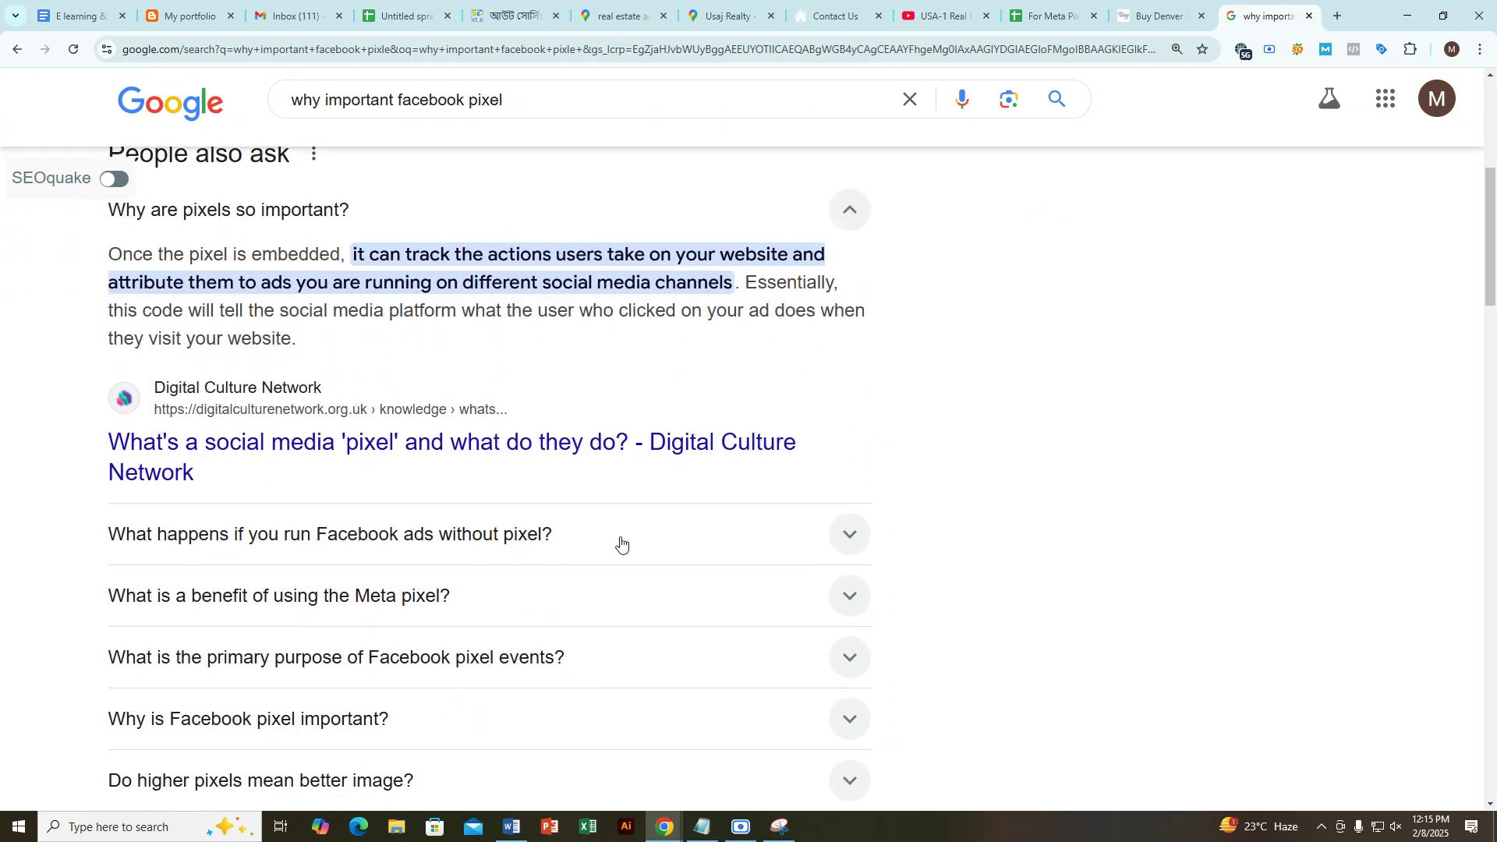
{"action": "left_click", "coordinate": [740, 827]}
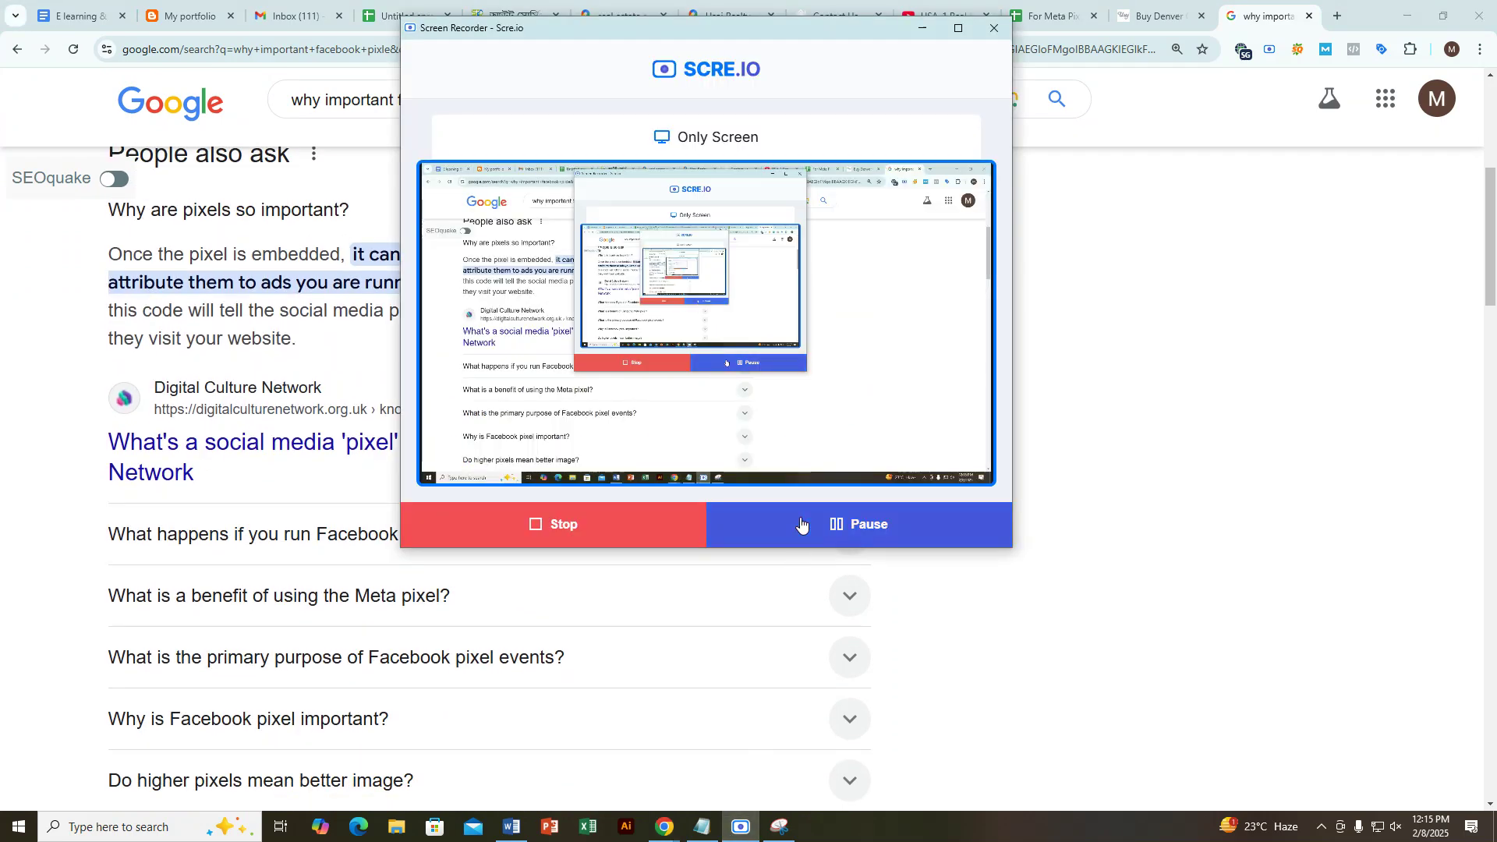